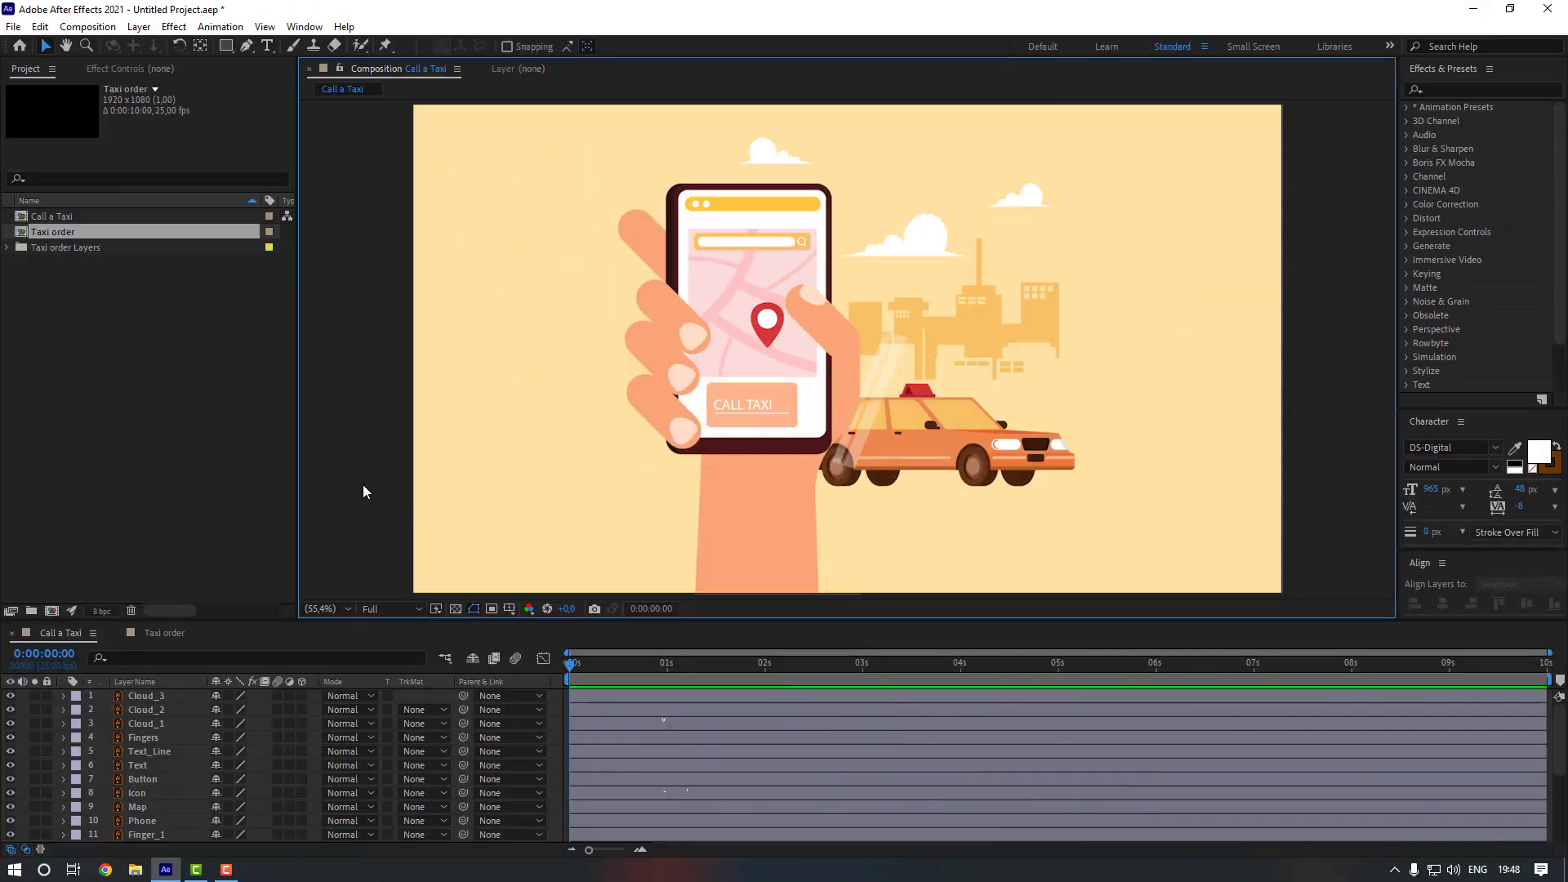
- Lock the BG layer at the end of the layer stack
scroll(195, 743, down, 5)
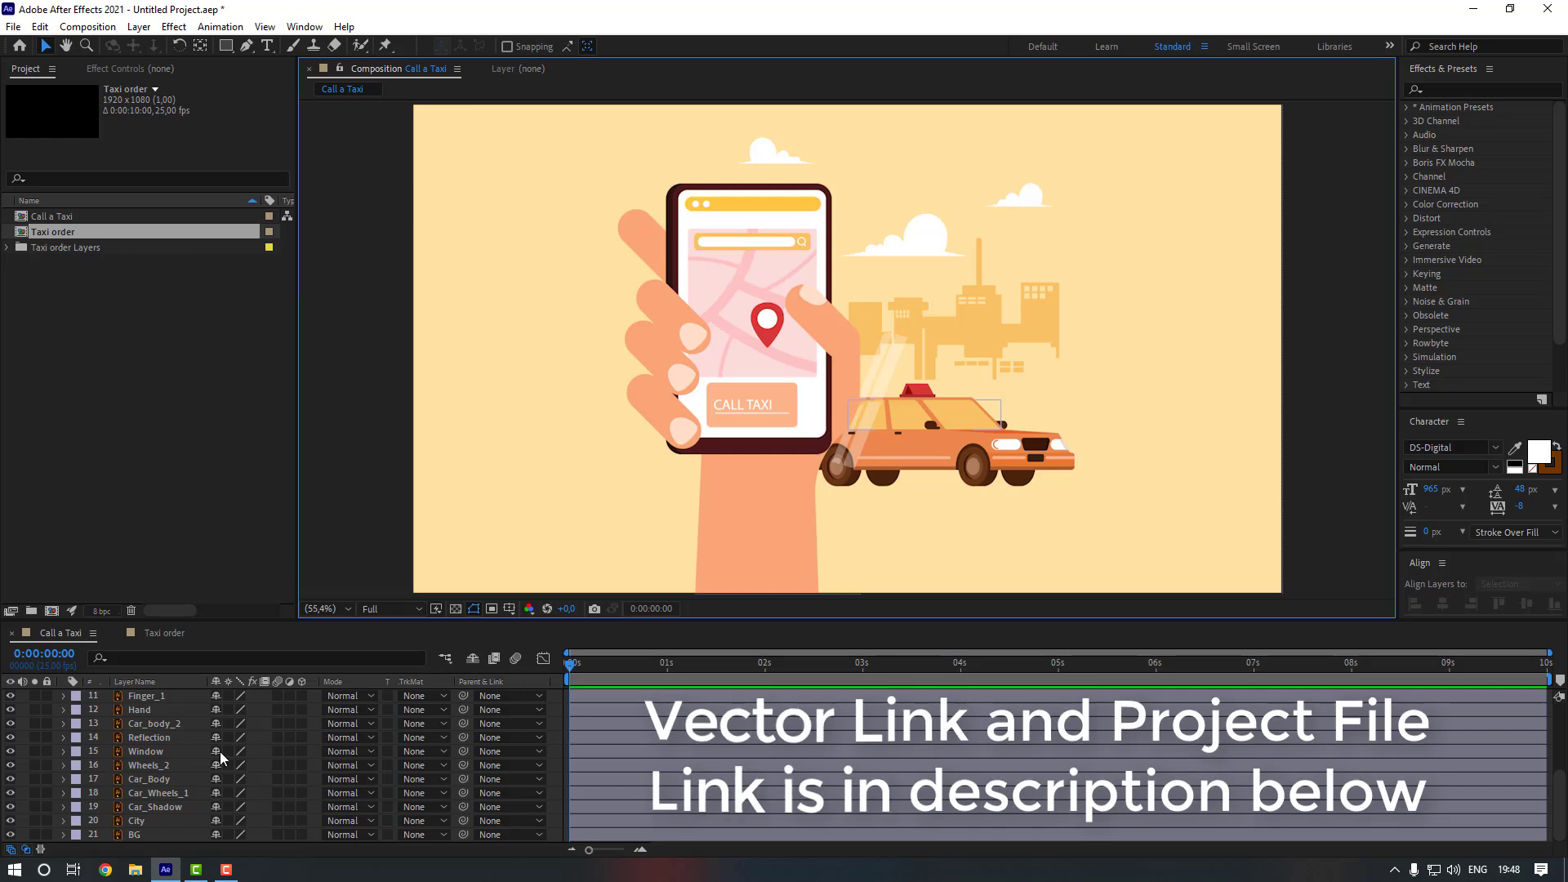
click(153, 831)
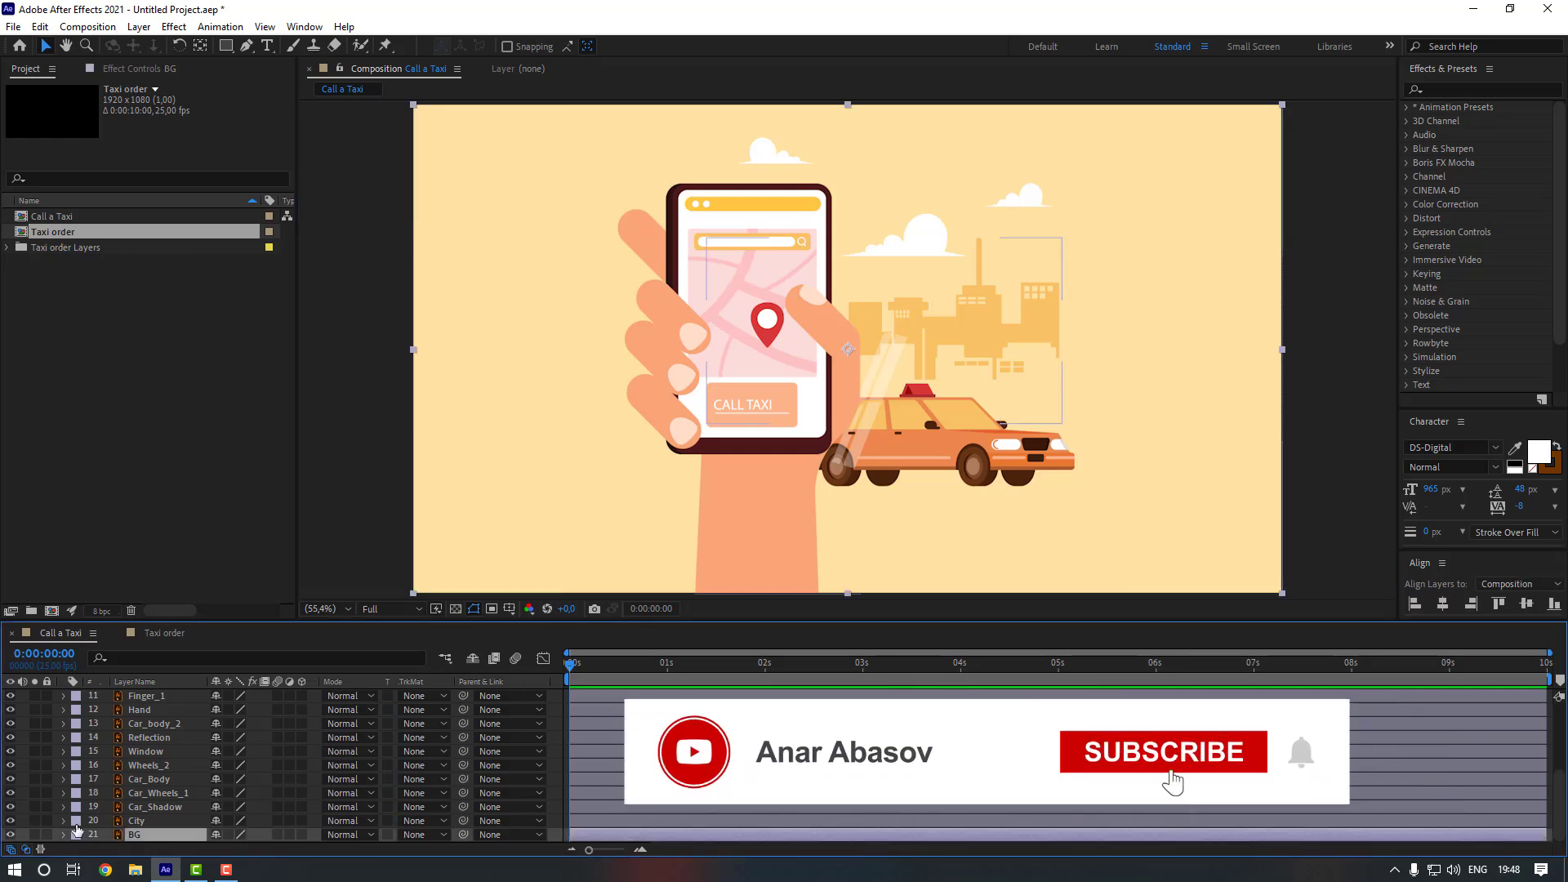
key(ctrl+l)
- Hide the city and car layers, from City through Car_body_2
click(160, 821)
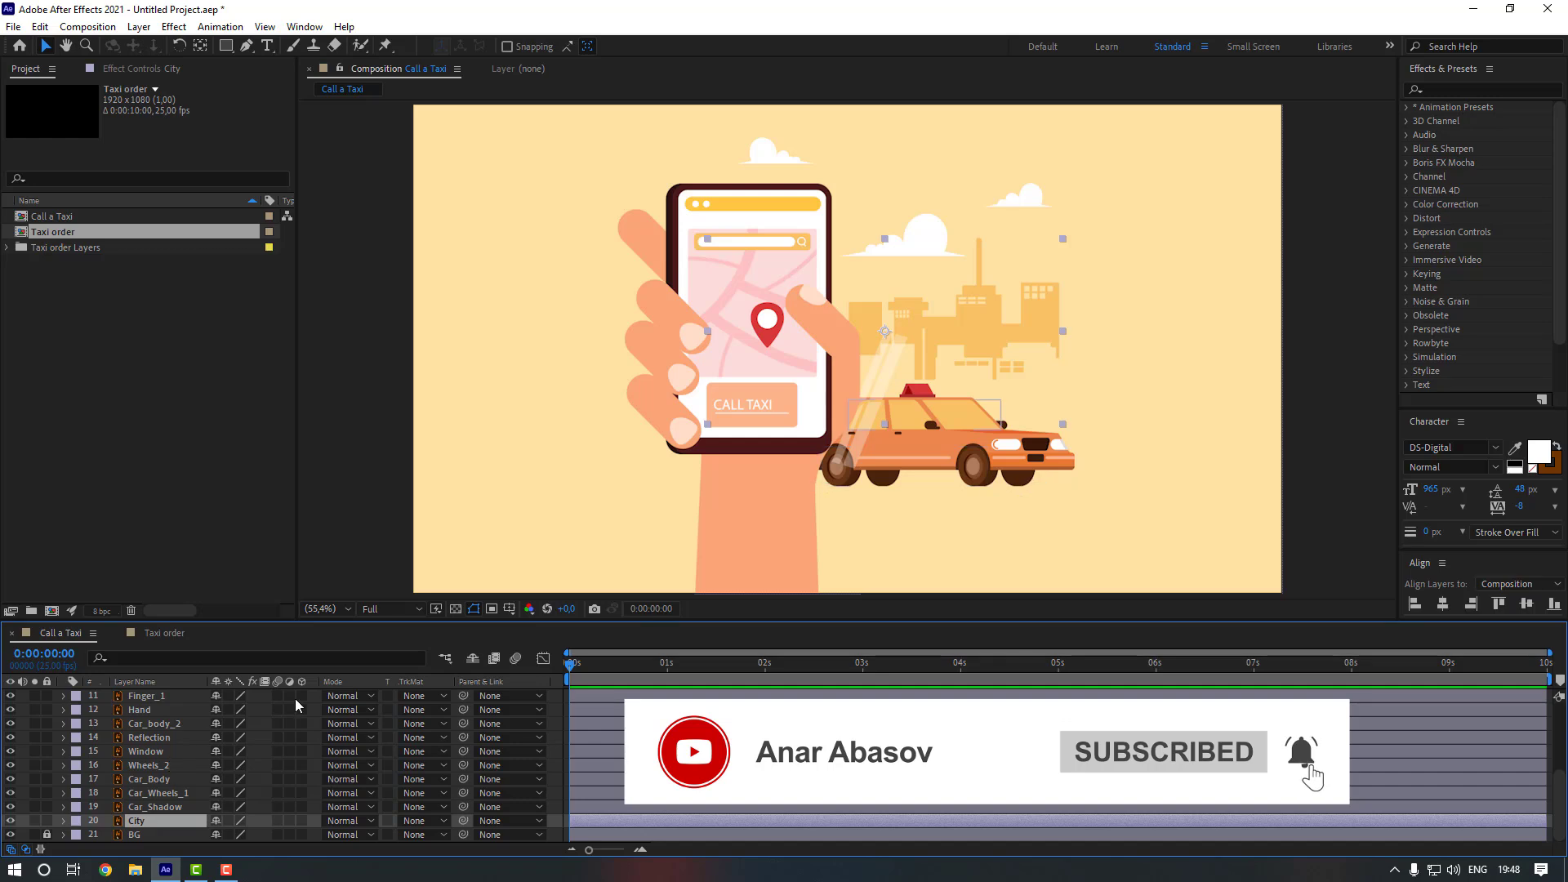
scroll(160, 774, up, 1)
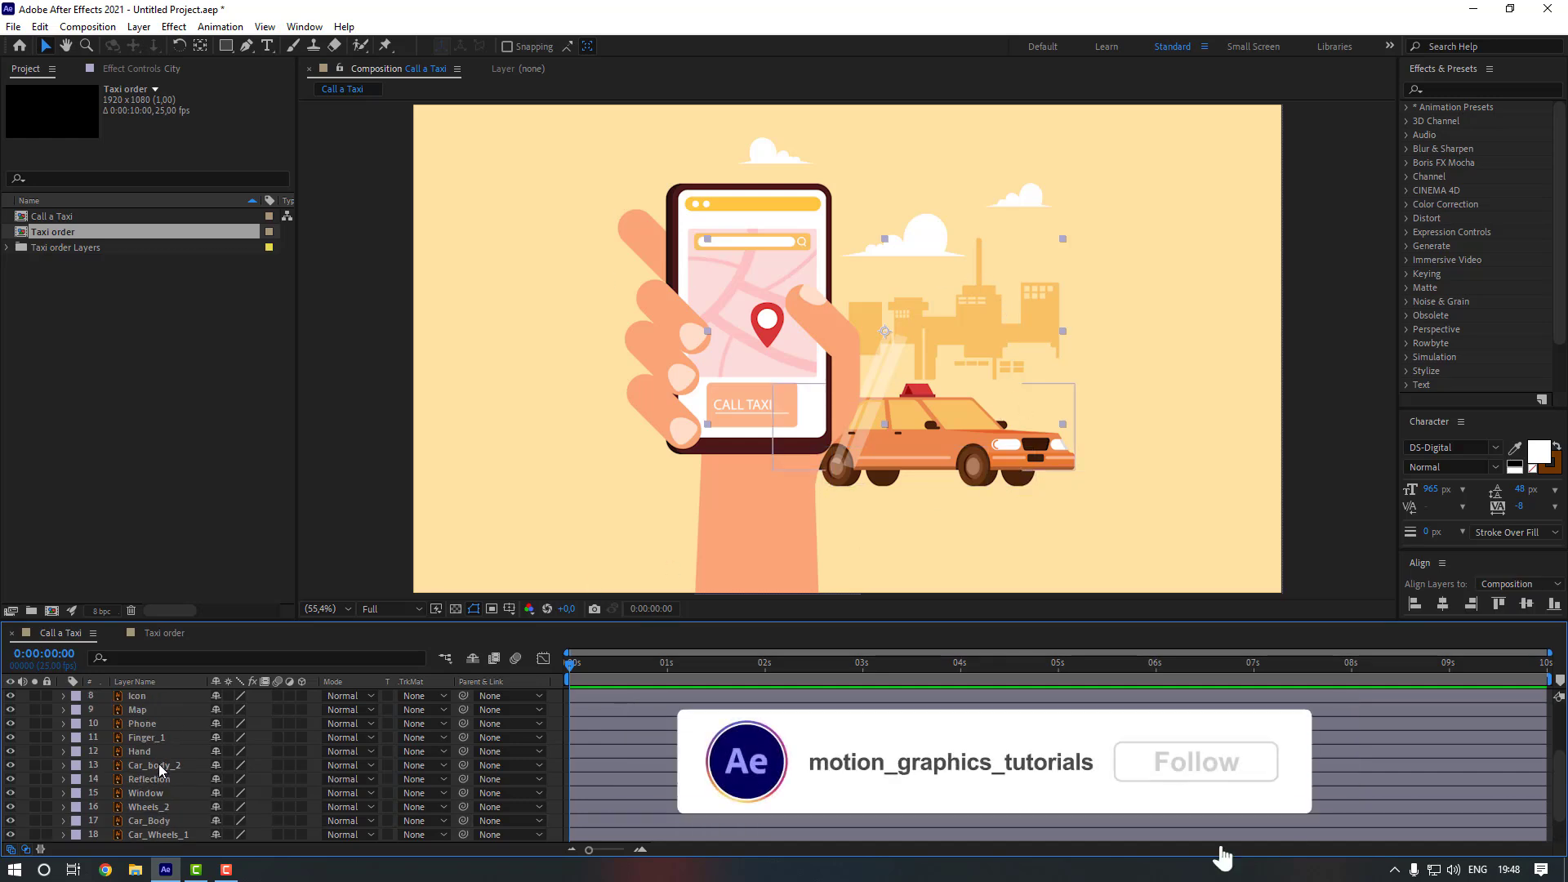
shift+click(160, 768)
click(10, 766)
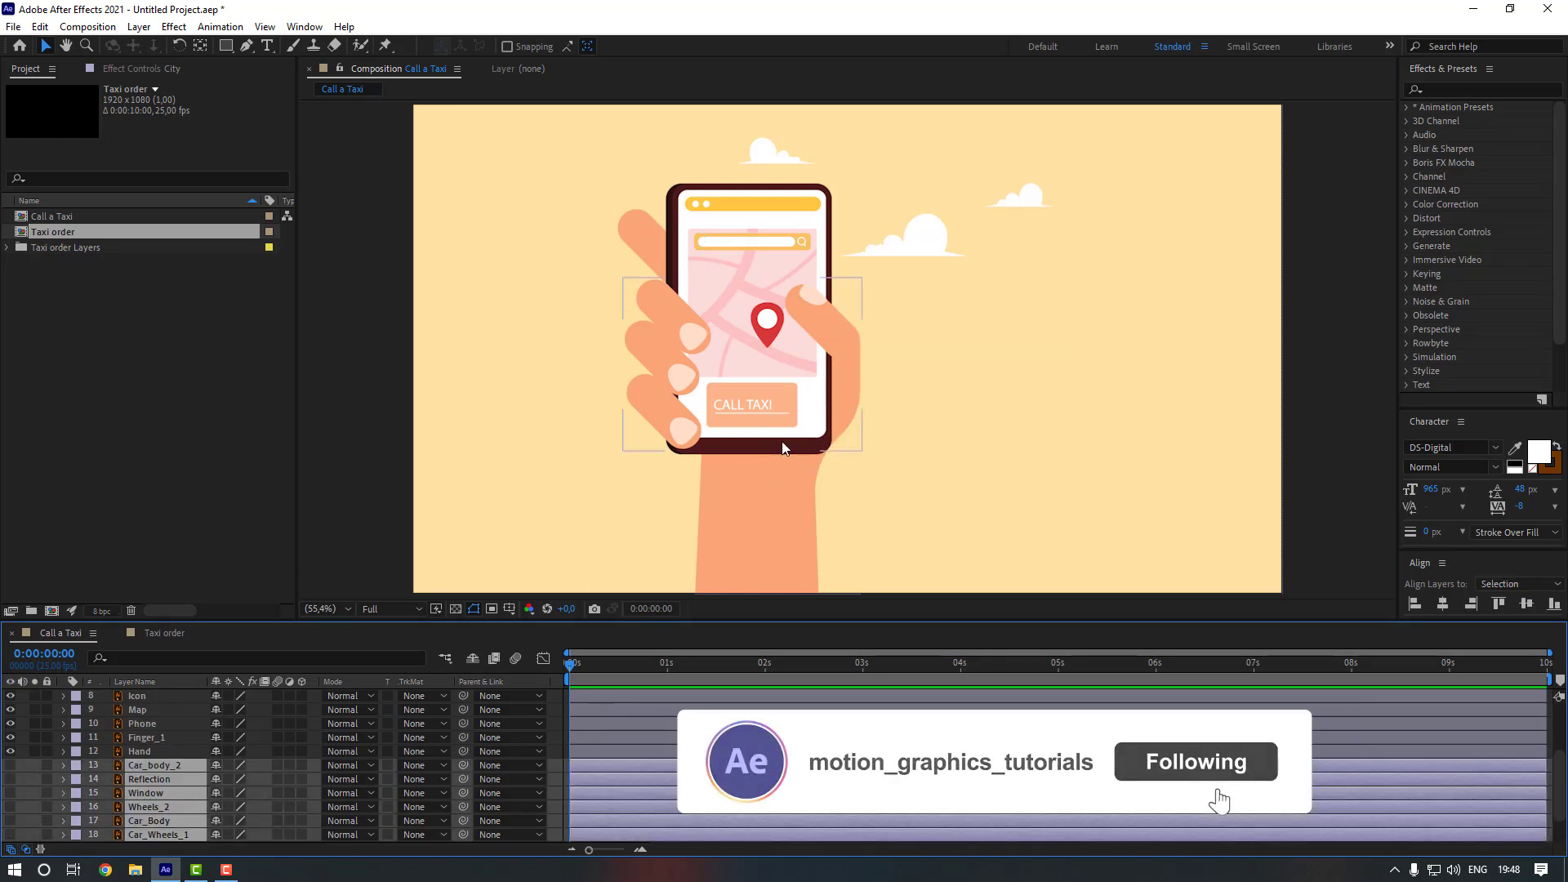
- Hide the three layers Cloud_1, Cloud_2 and Cloud_3
scroll(141, 755, up, 3)
click(148, 723)
shift+click(153, 699)
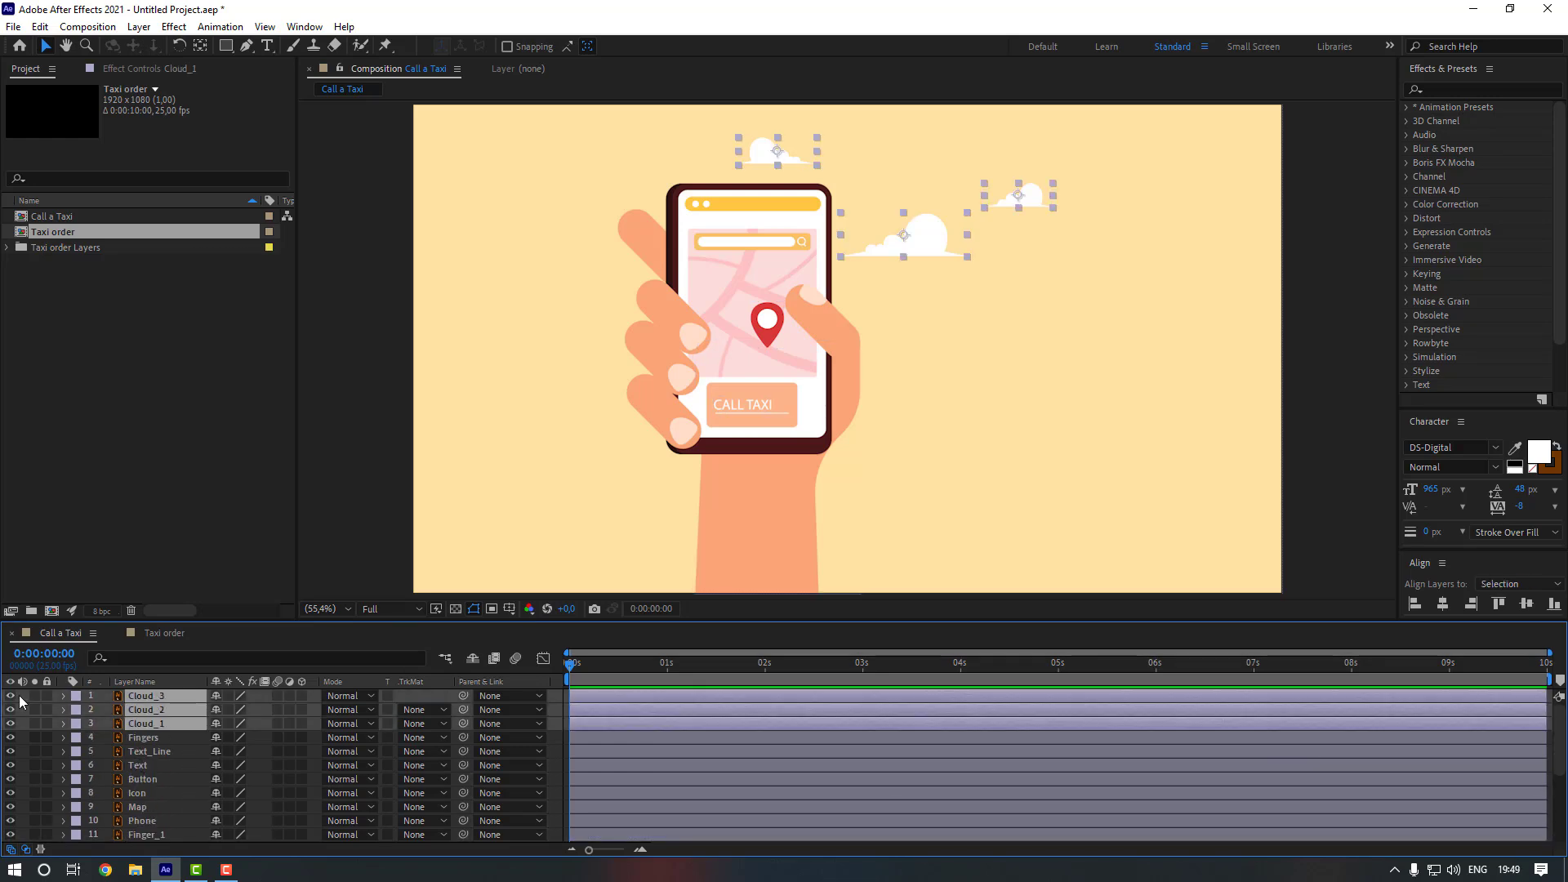
click(11, 696)
click(346, 499)
- Solo the Hand layer, move its anchor point to the base of the forearm, and unsolo it
scroll(170, 767, down, 2)
click(168, 768)
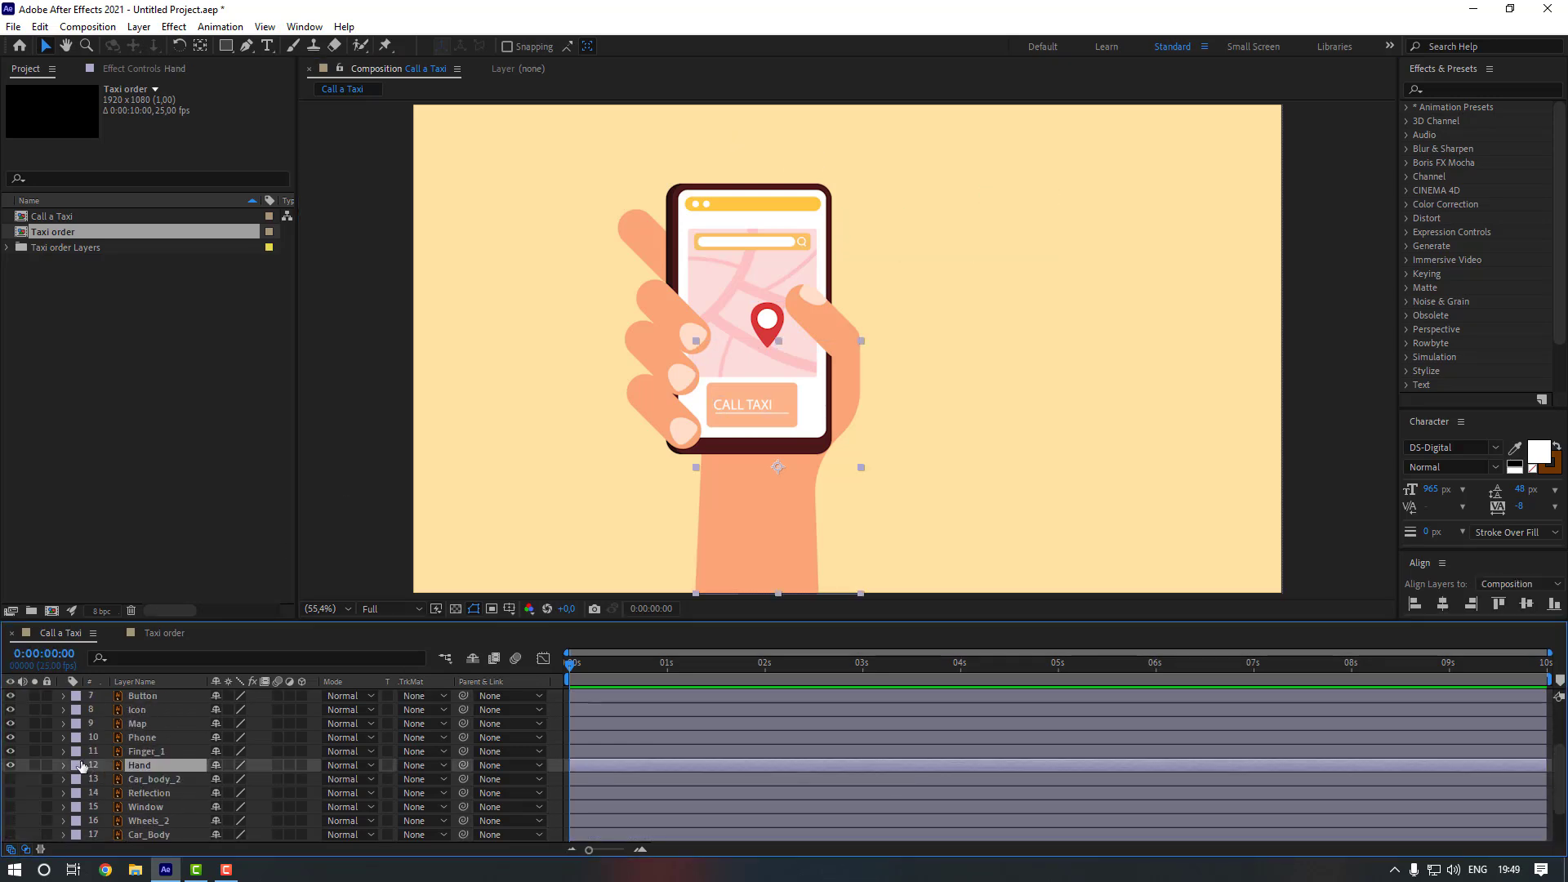
click(33, 765)
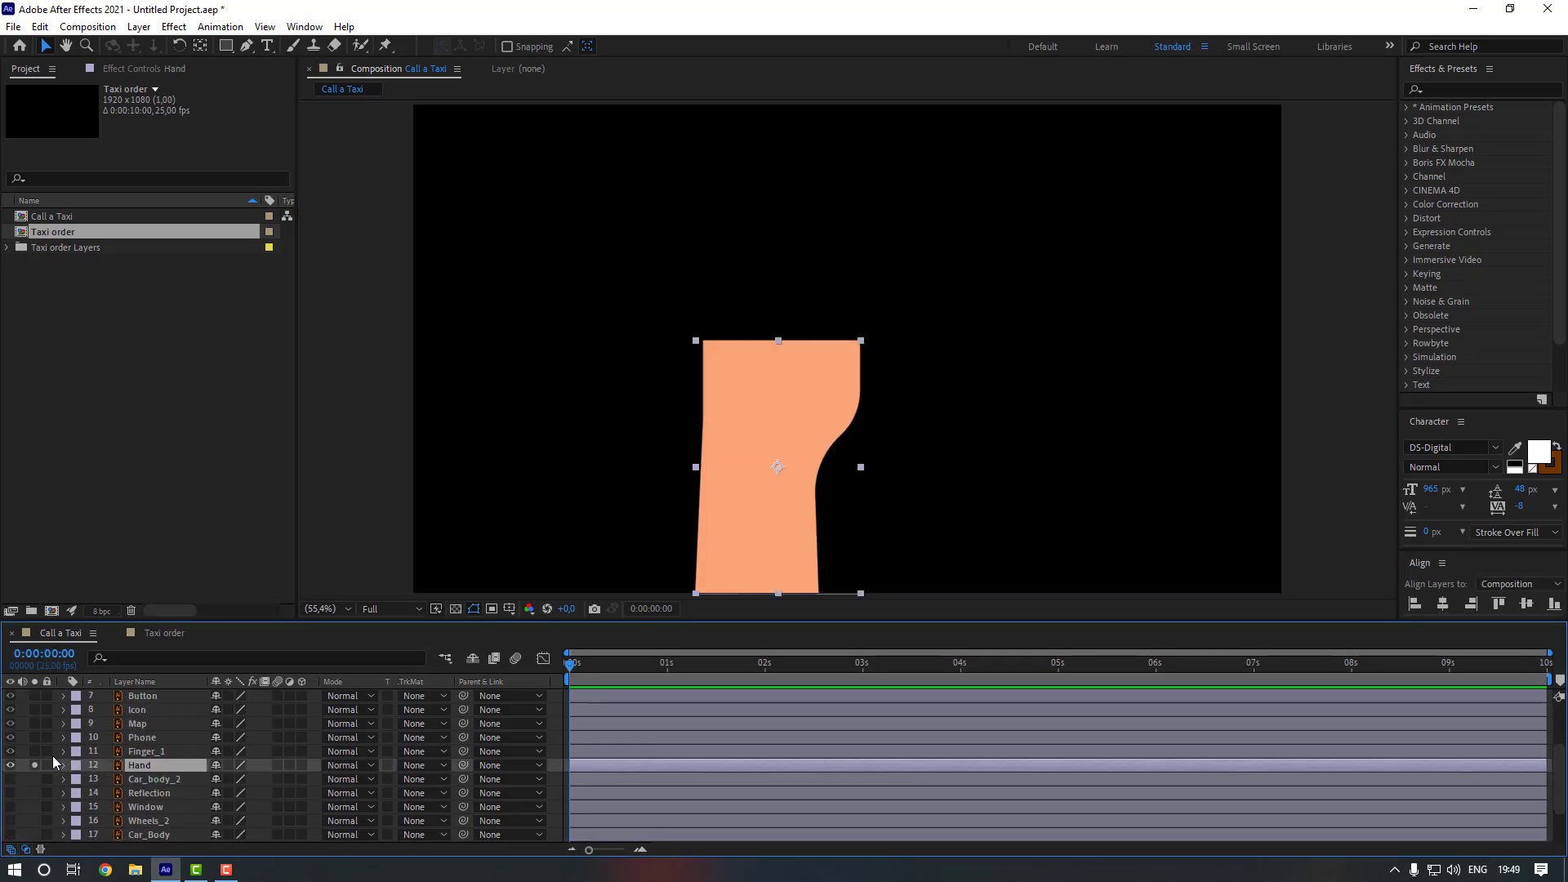
click(200, 46)
drag(779, 463, 766, 589)
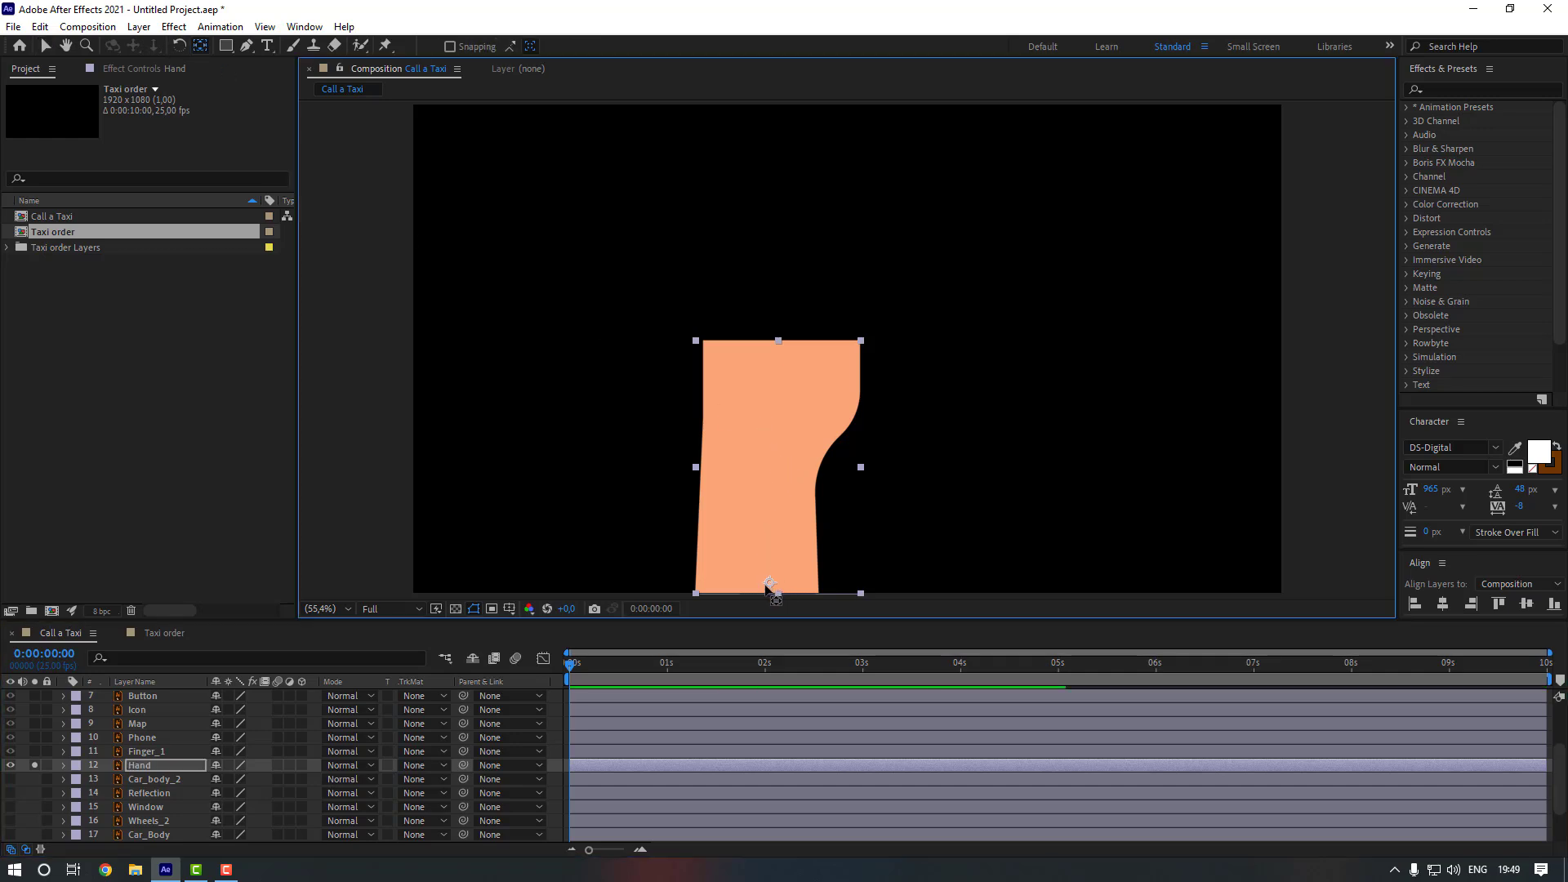
click(35, 766)
- Move the Finger_1 layer's anchor point to the finger's lower end and parent the layer to Hand
click(162, 752)
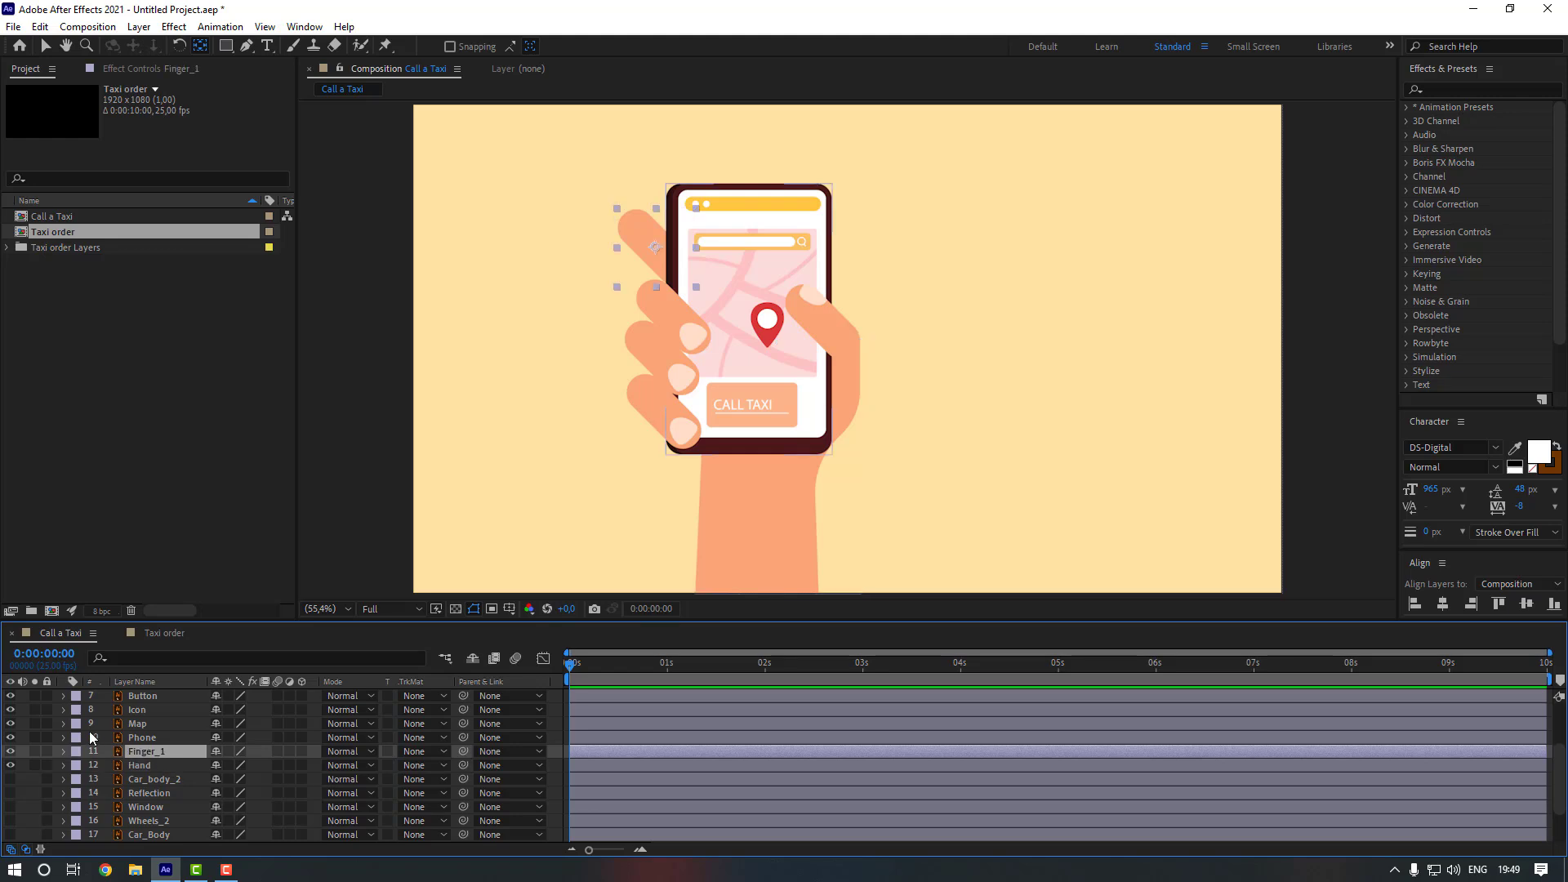
click(35, 751)
scroll(669, 247, down, 1)
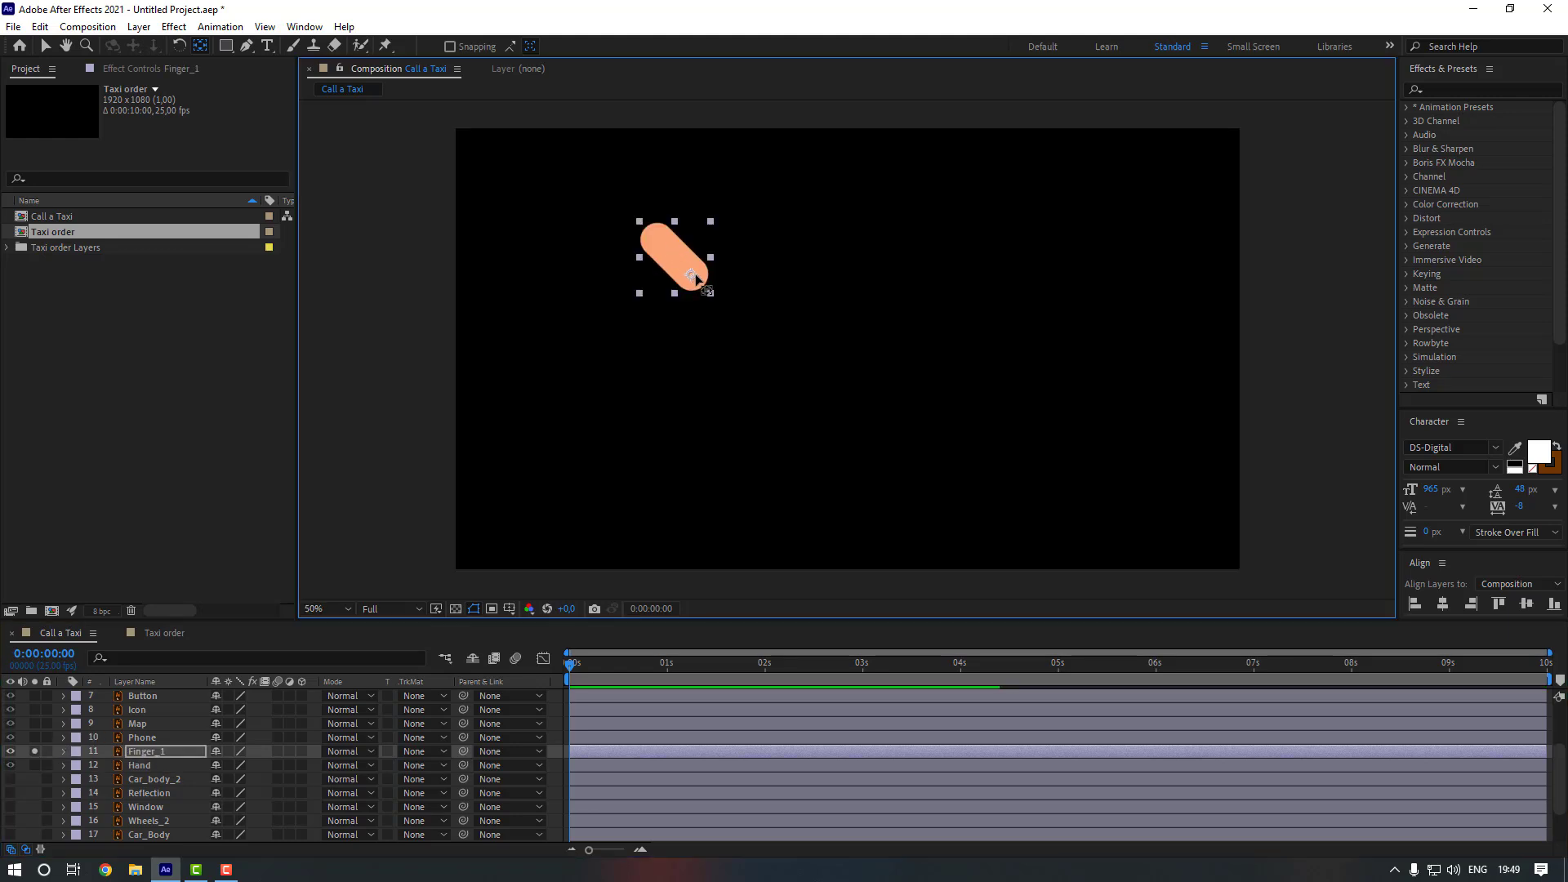
click(35, 751)
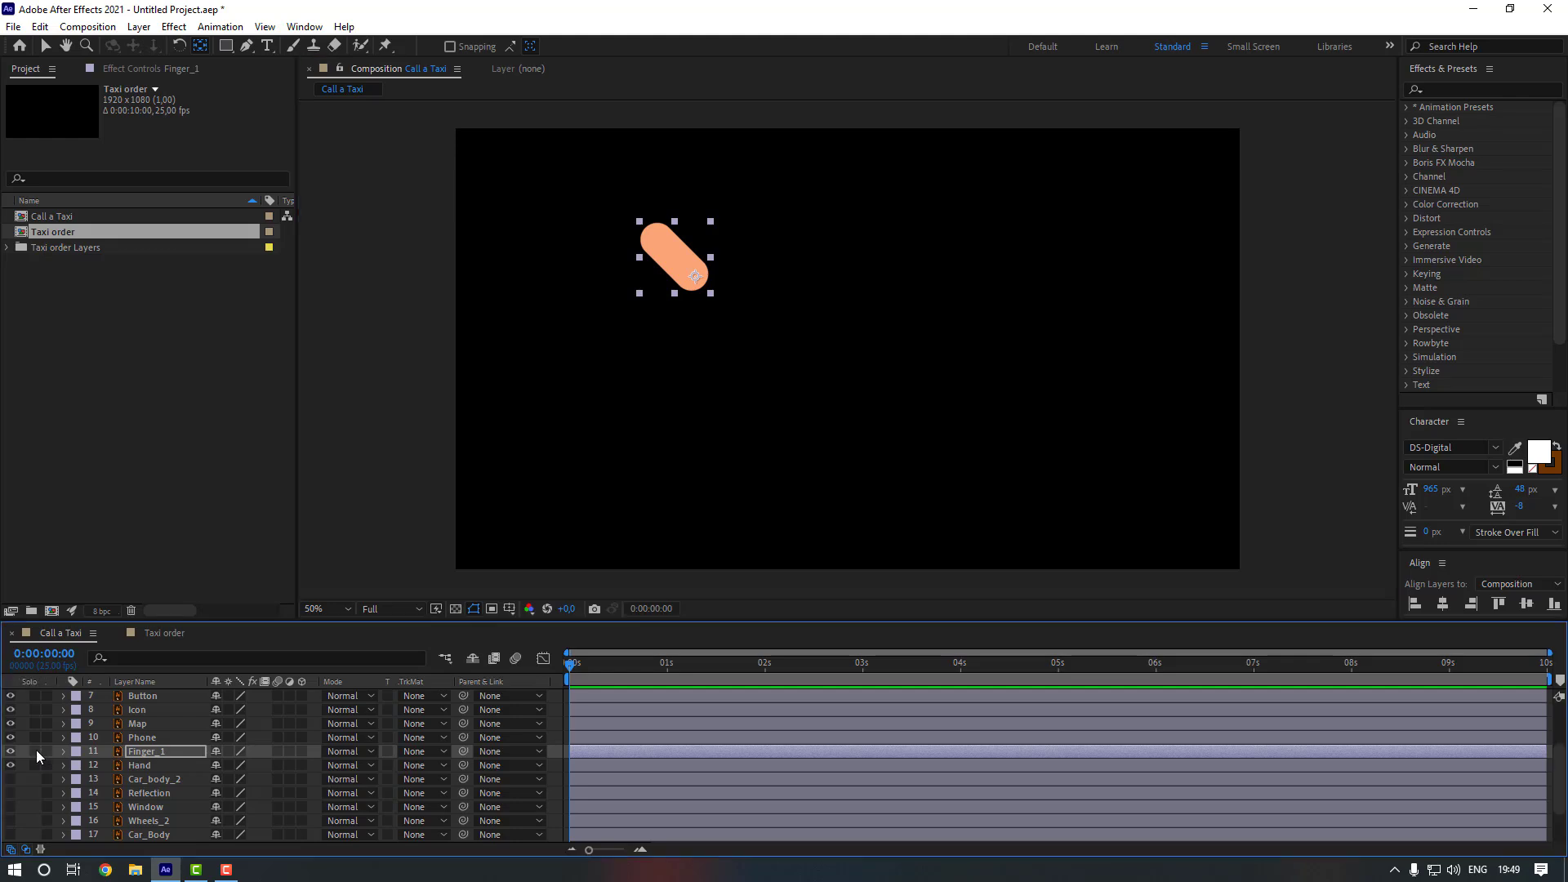
drag(462, 750, 139, 765)
- Parent the Map layer to Phone and the Icon layer to Map
click(159, 724)
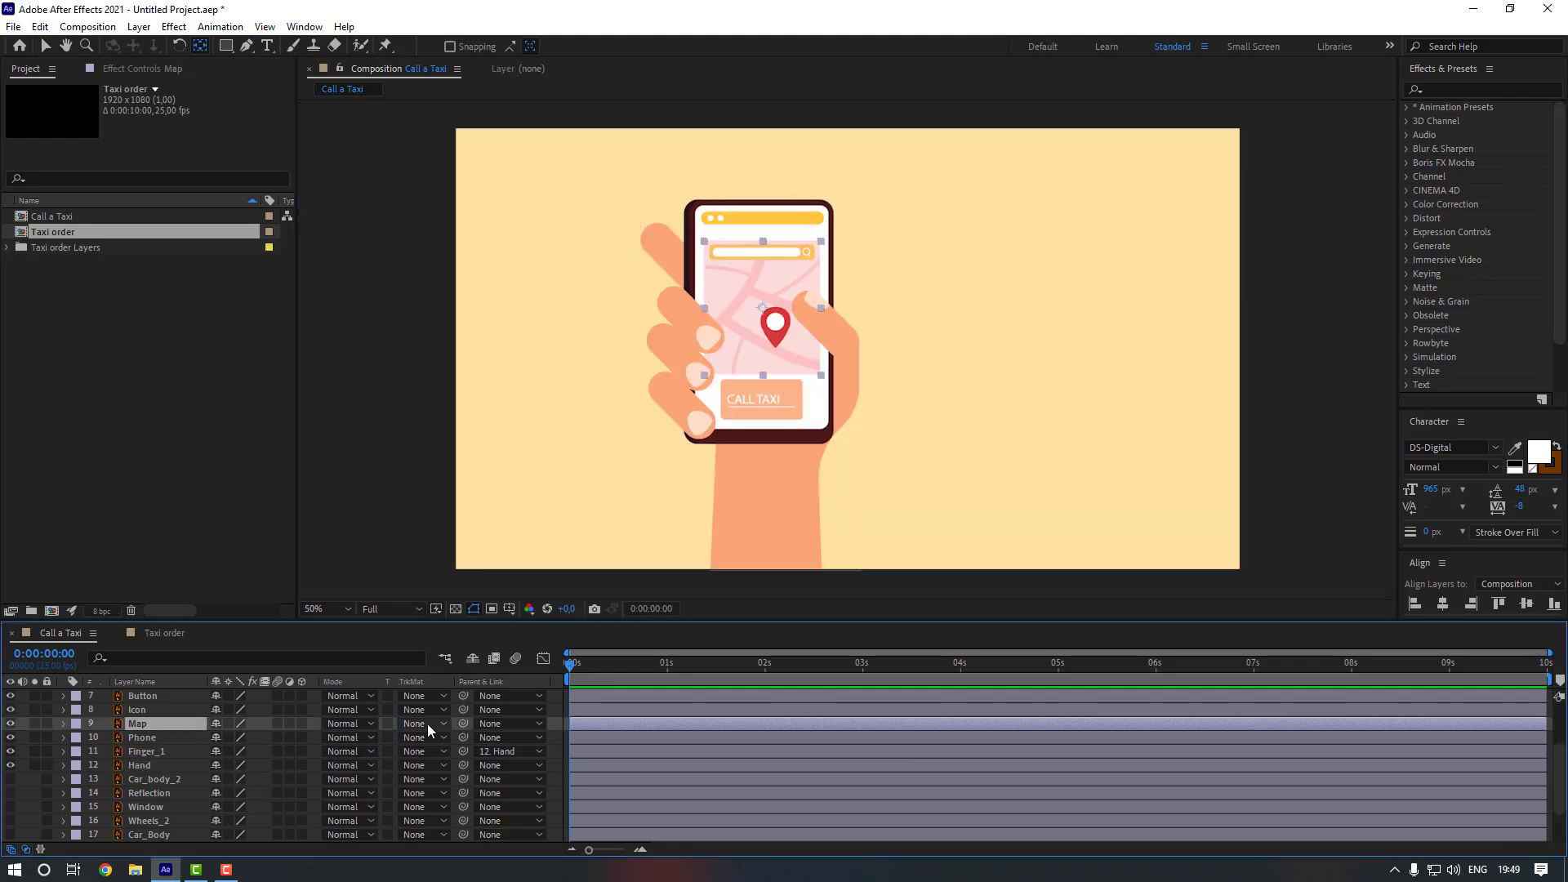
drag(464, 724, 150, 738)
click(153, 708)
drag(463, 710, 159, 722)
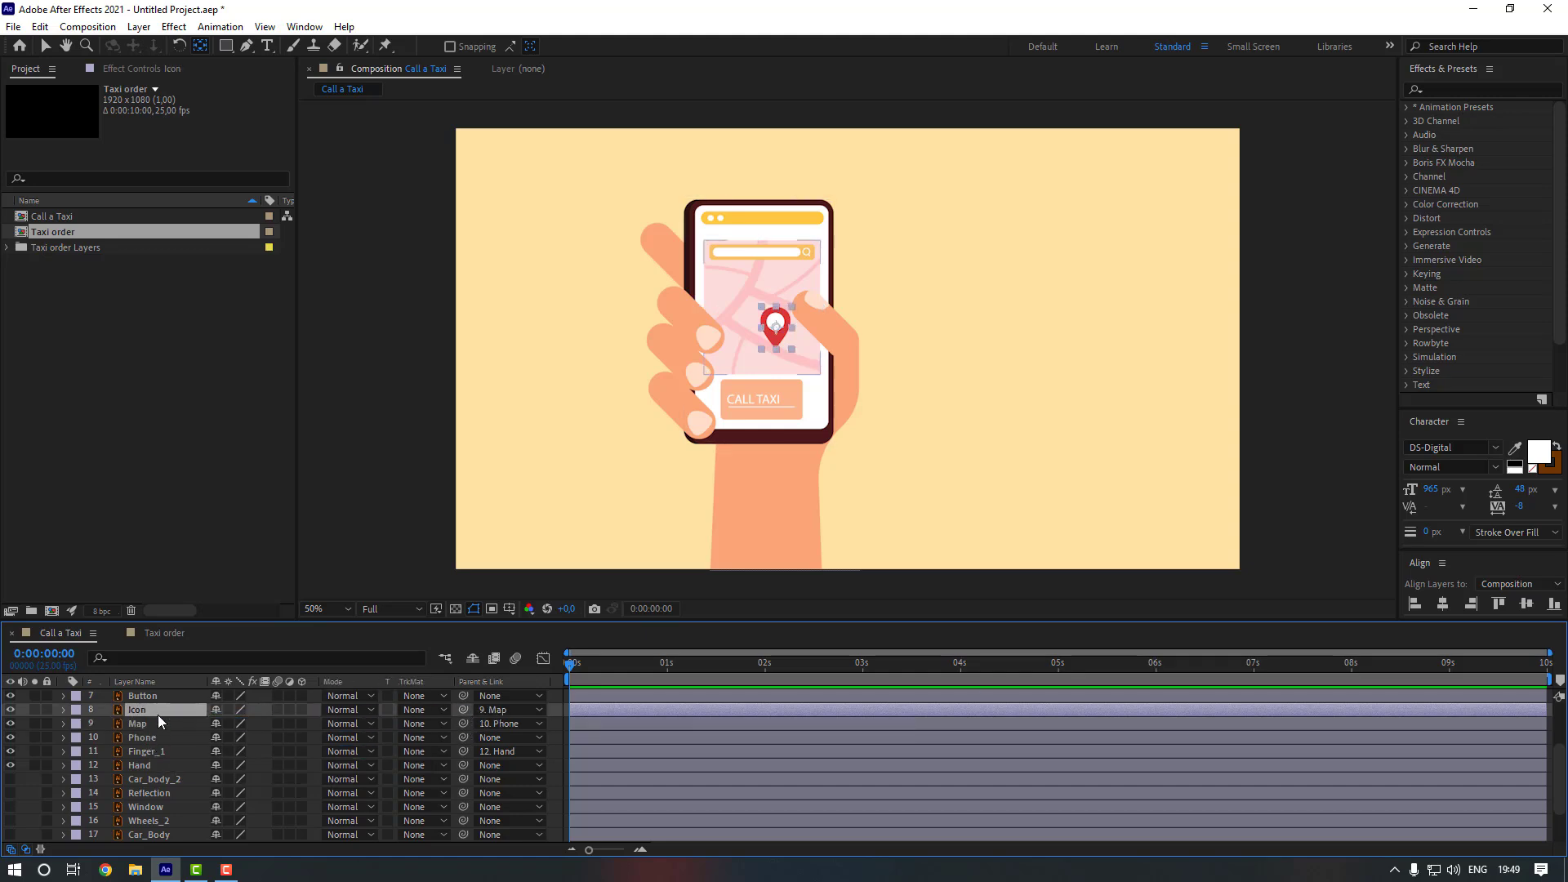
- Solo the Icon layer, move its anchor point to the tip of the location pin, and unsolo it
click(36, 710)
scroll(713, 427, up, 4)
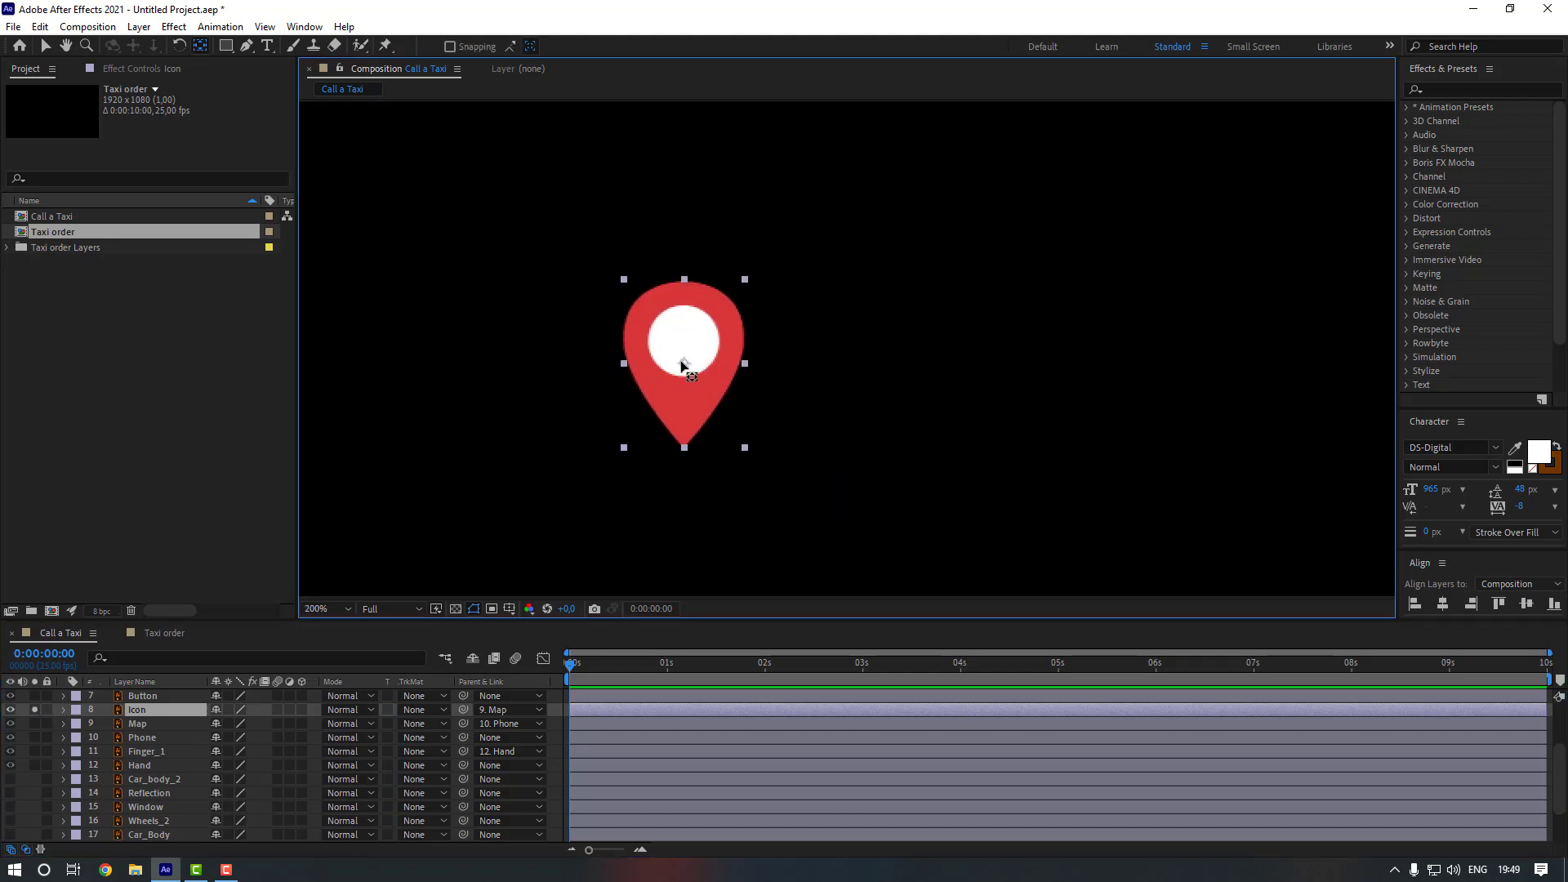
drag(682, 365, 684, 447)
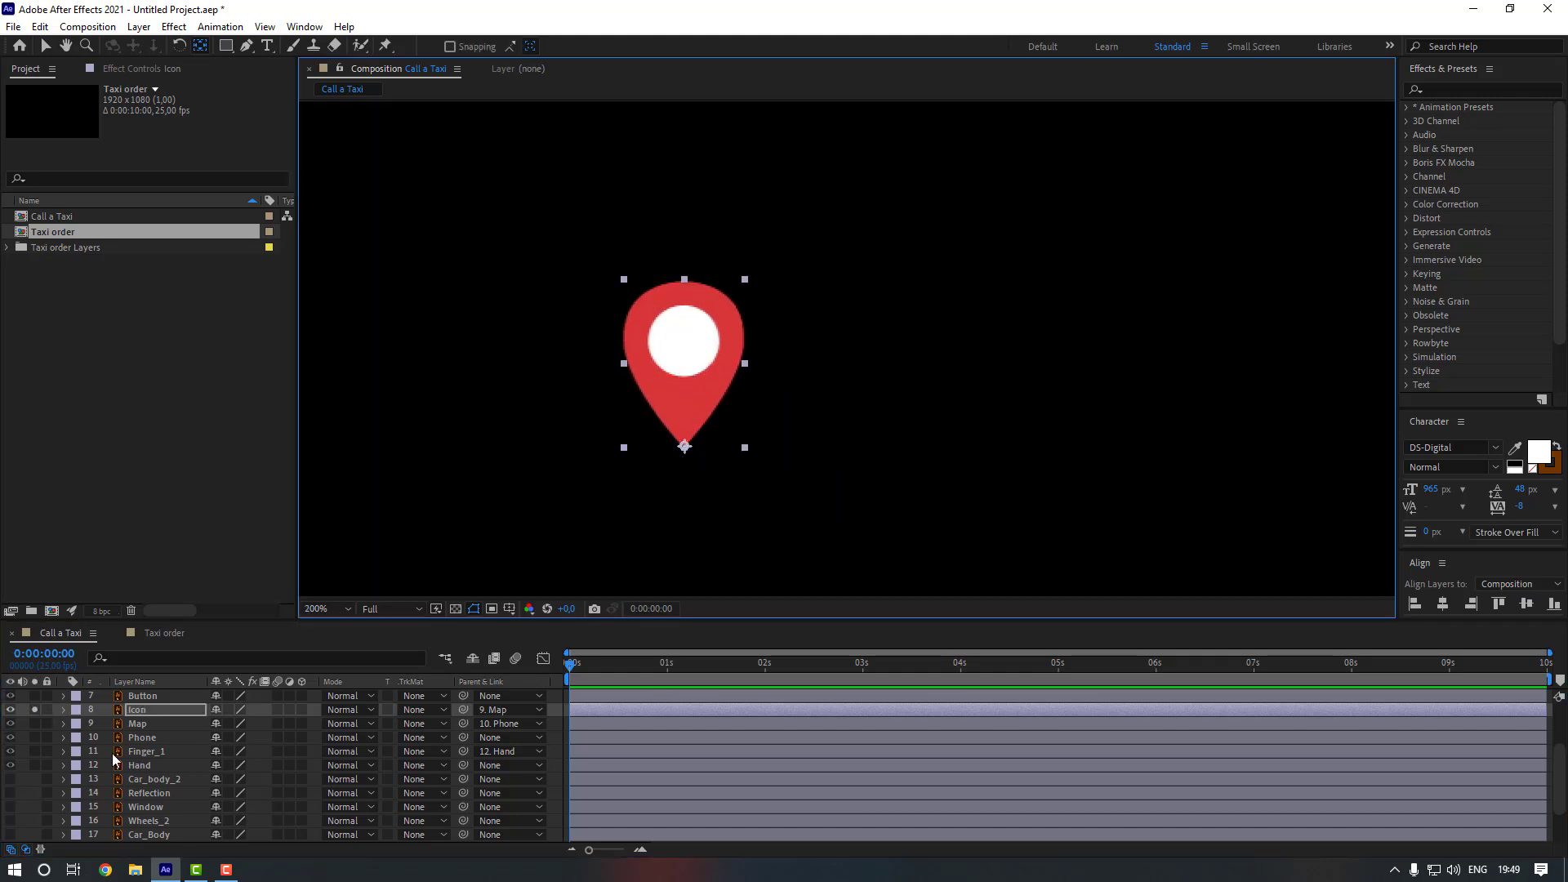
click(36, 710)
scroll(173, 751, up, 2)
scroll(614, 507, down, 4)
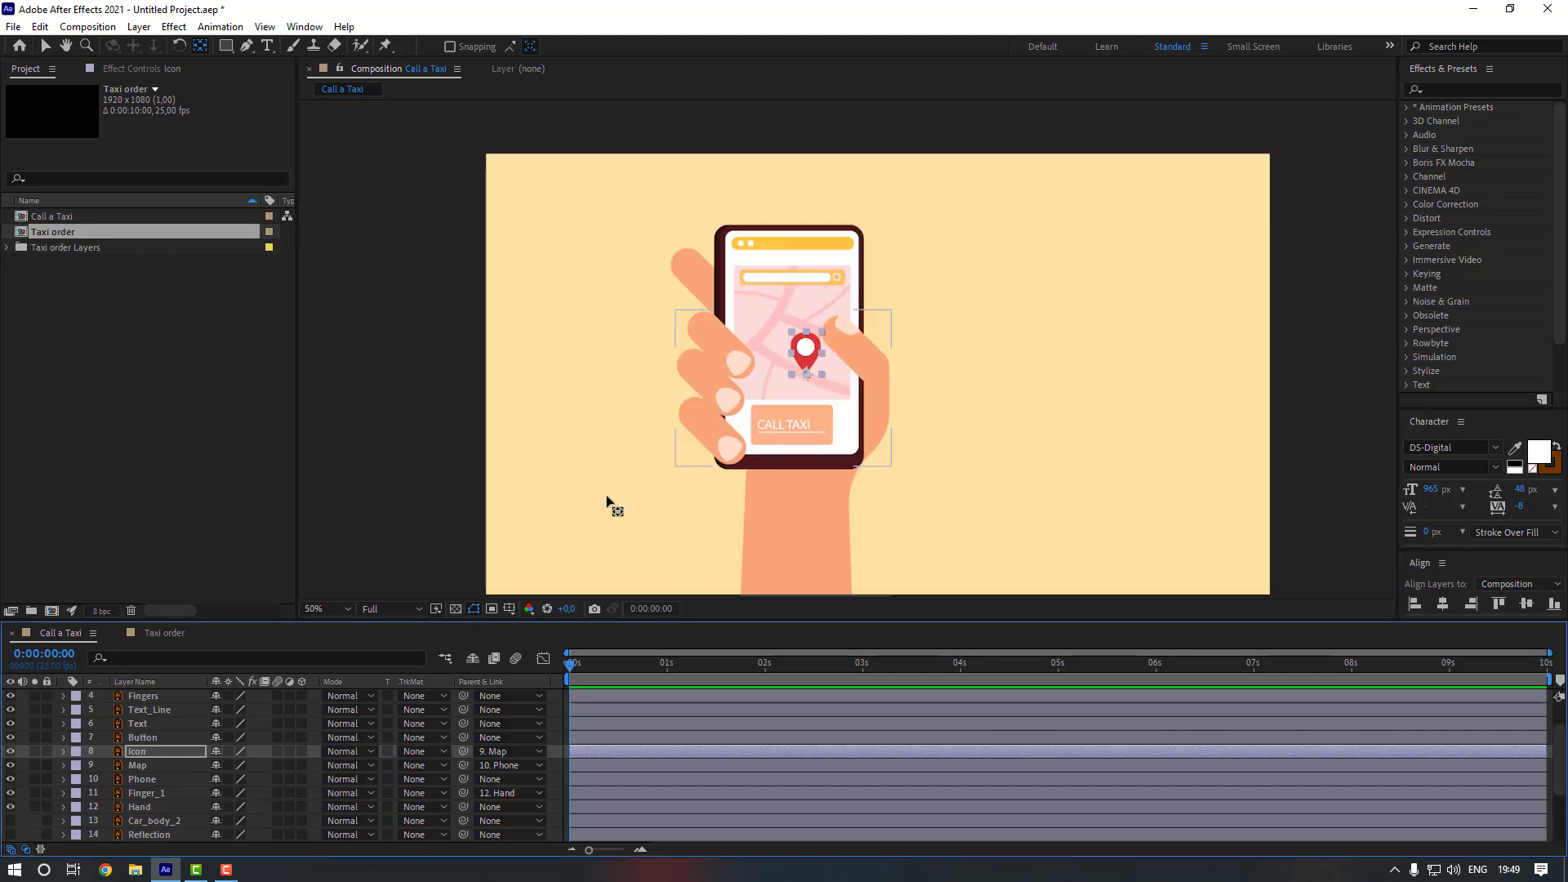
- Parent the Button layer to Phone, and the Text and Text_Line layers to Button
click(157, 735)
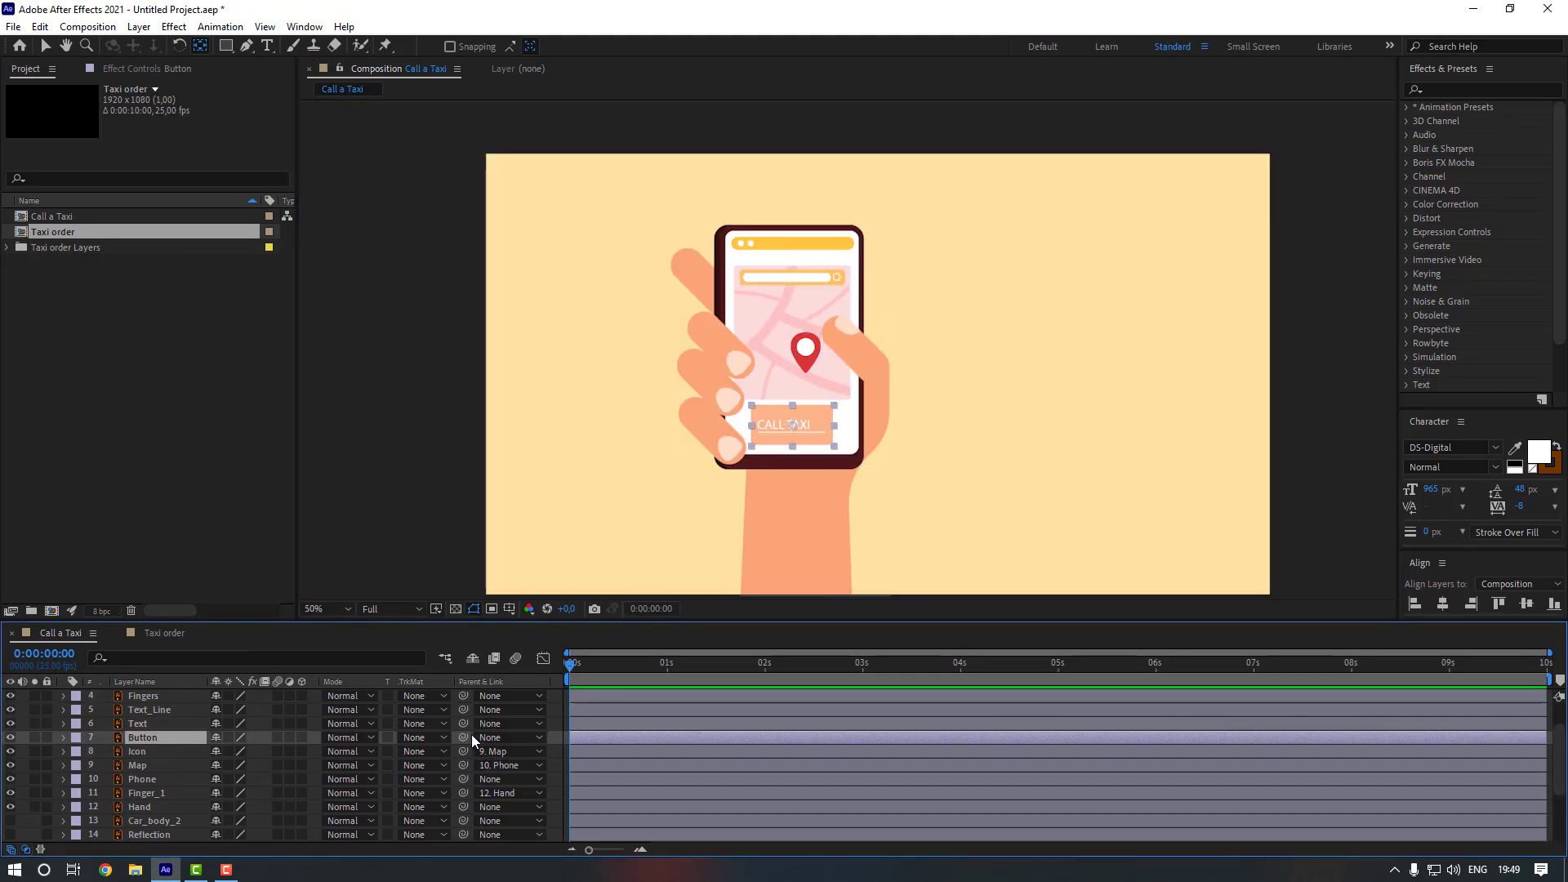
drag(463, 737, 169, 781)
click(169, 722)
ctrl+click(165, 708)
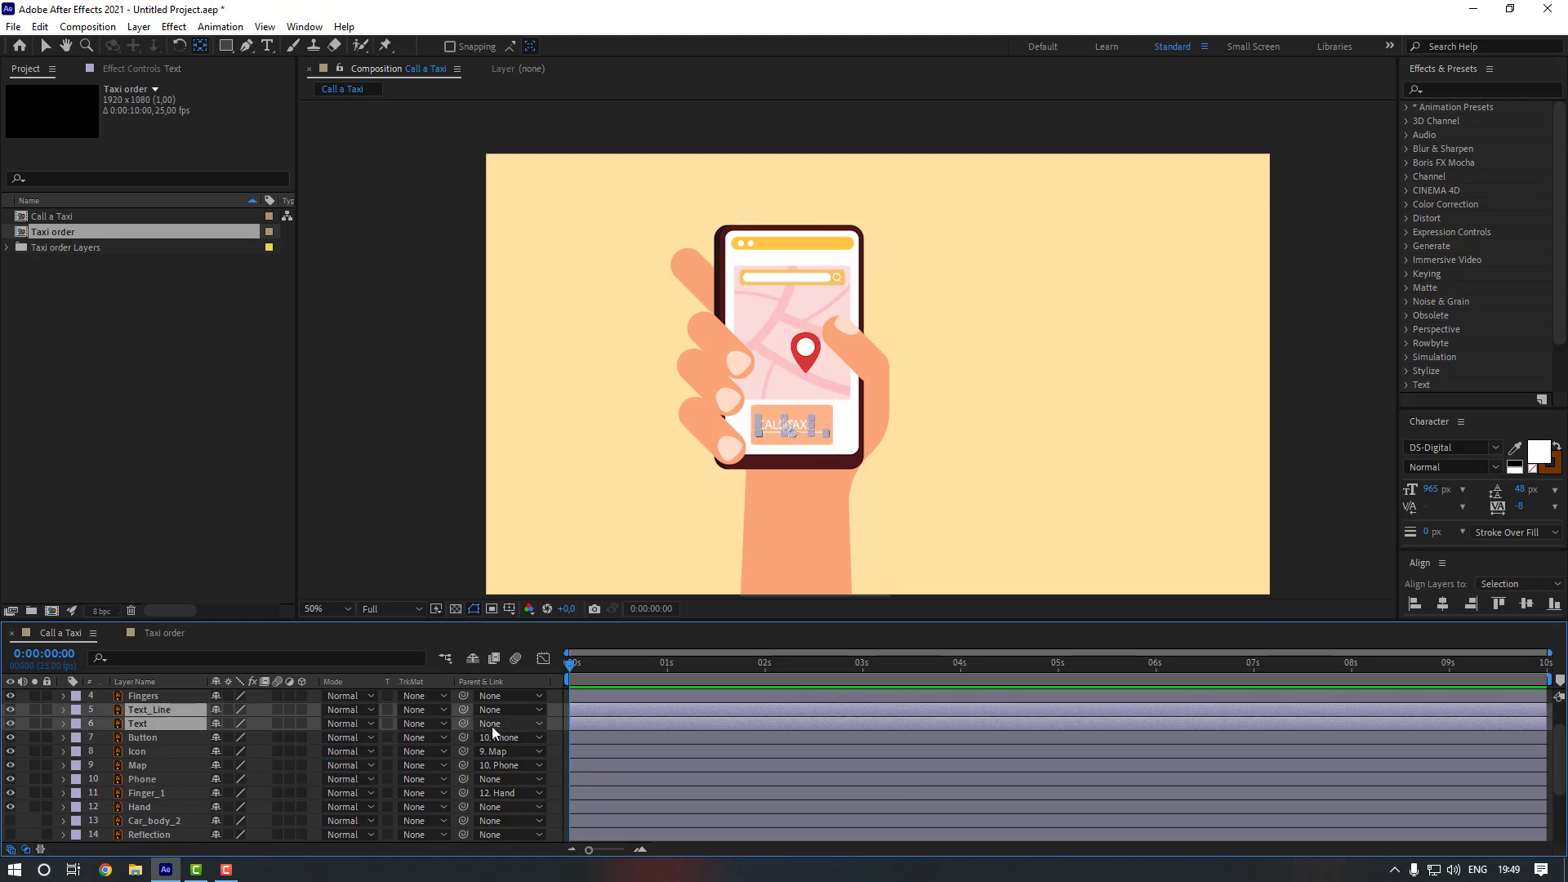
drag(468, 727, 159, 742)
scroll(159, 743, up, 1)
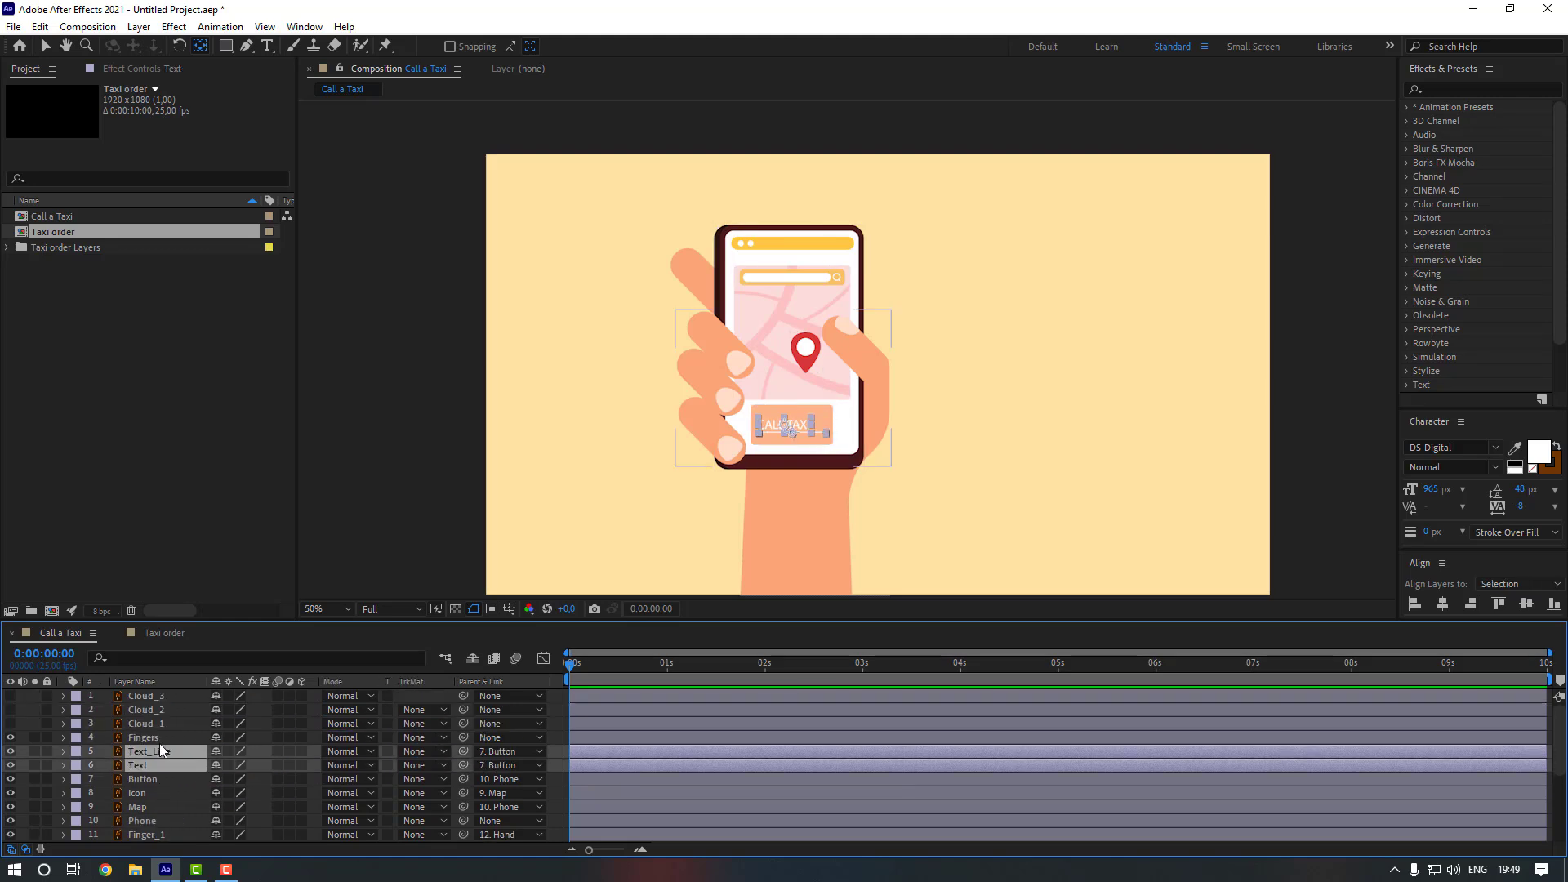
- Parent the Fingers layer to the Hand layer
click(165, 740)
scroll(172, 748, down, 1)
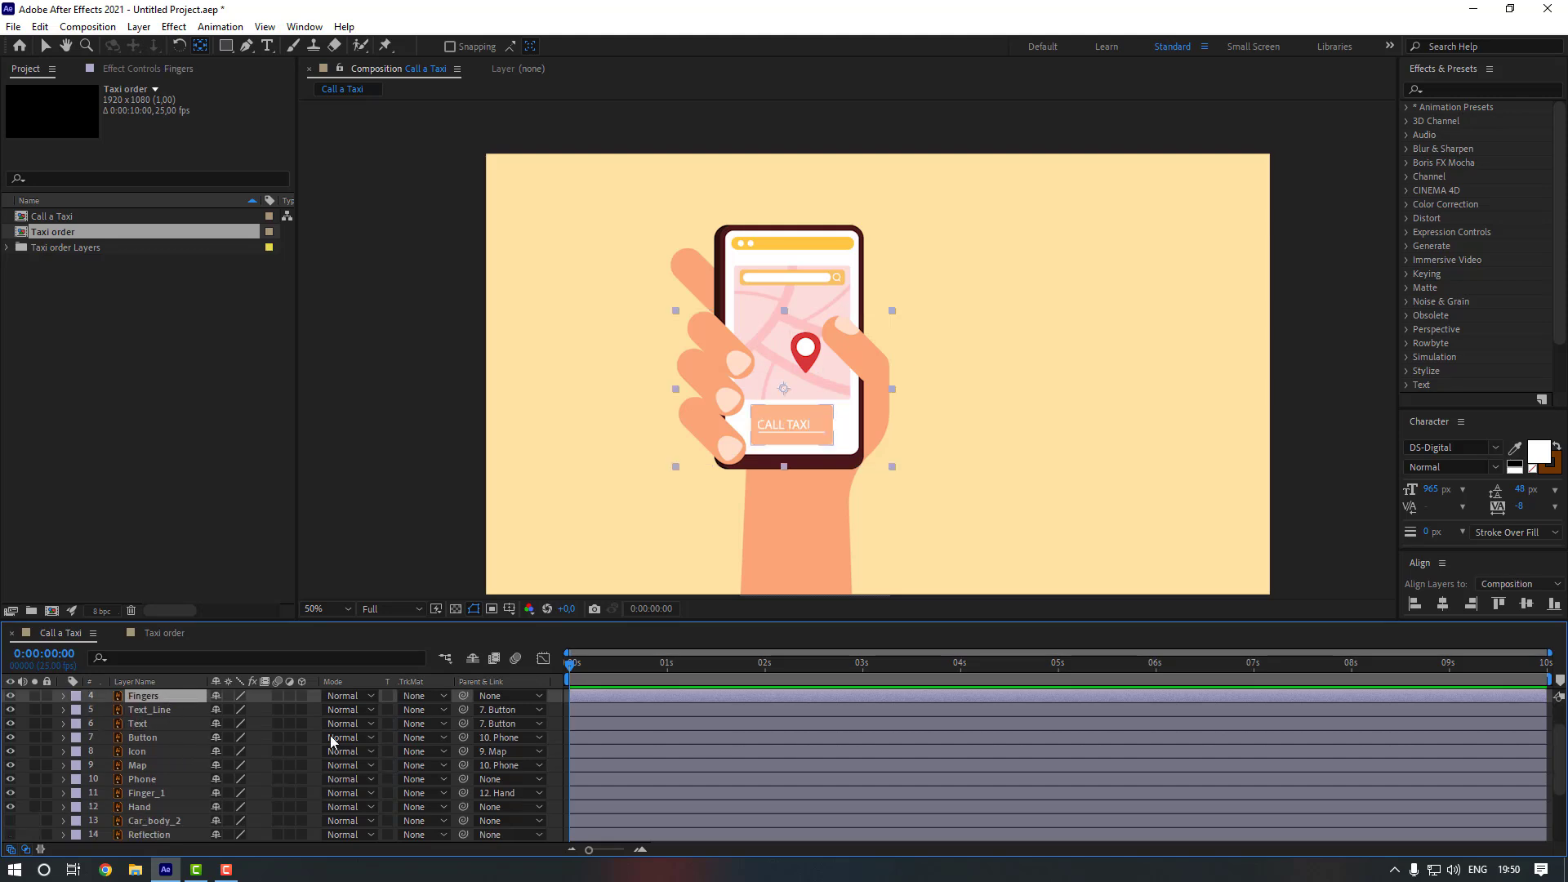
drag(462, 695, 147, 807)
- Test-rotate the Hand layer to check which layers follow it
click(147, 807)
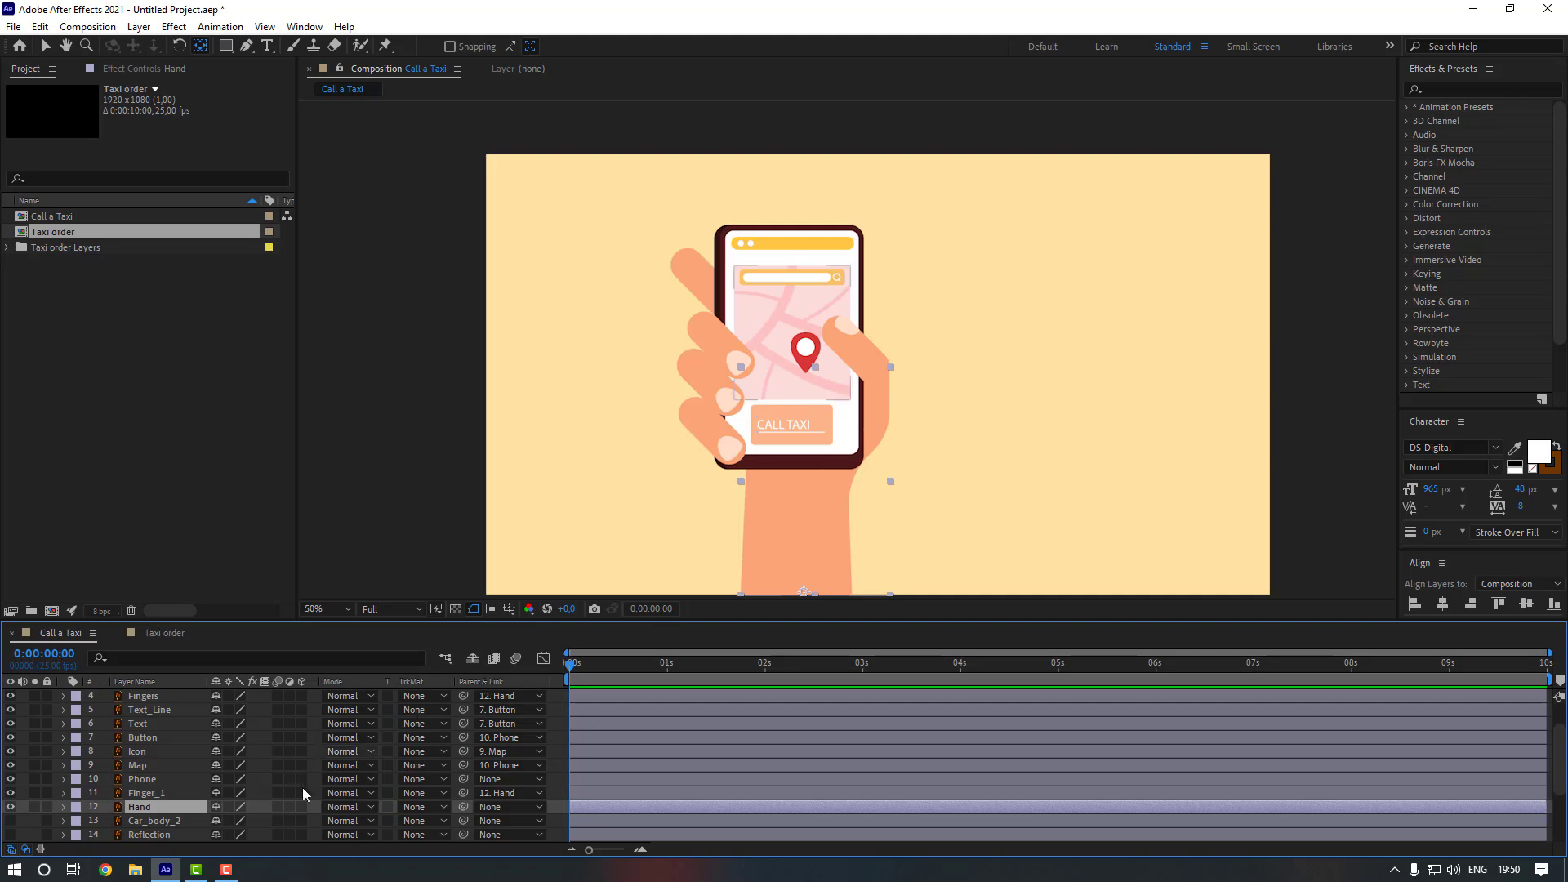
key(r)
mouse_move(235, 779)
mouse_down()
mouse_move(270, 778)
mouse_move(207, 777)
mouse_up()
click(62, 766)
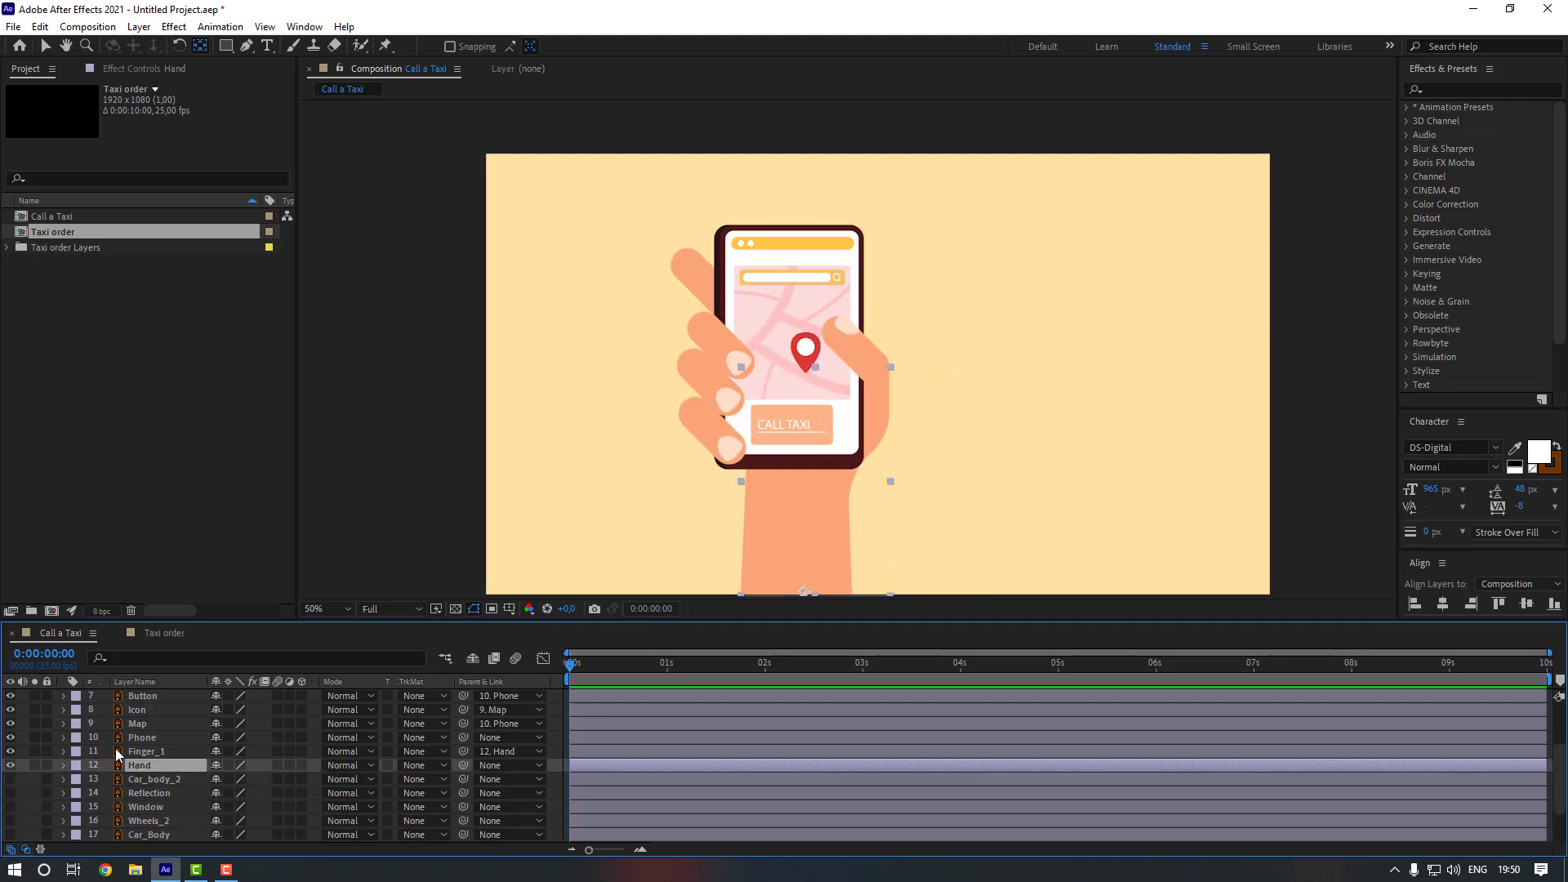
- Parent the Phone layer to Hand and check the Hand layer's rotation
click(157, 738)
drag(463, 737, 243, 767)
click(178, 764)
key(r)
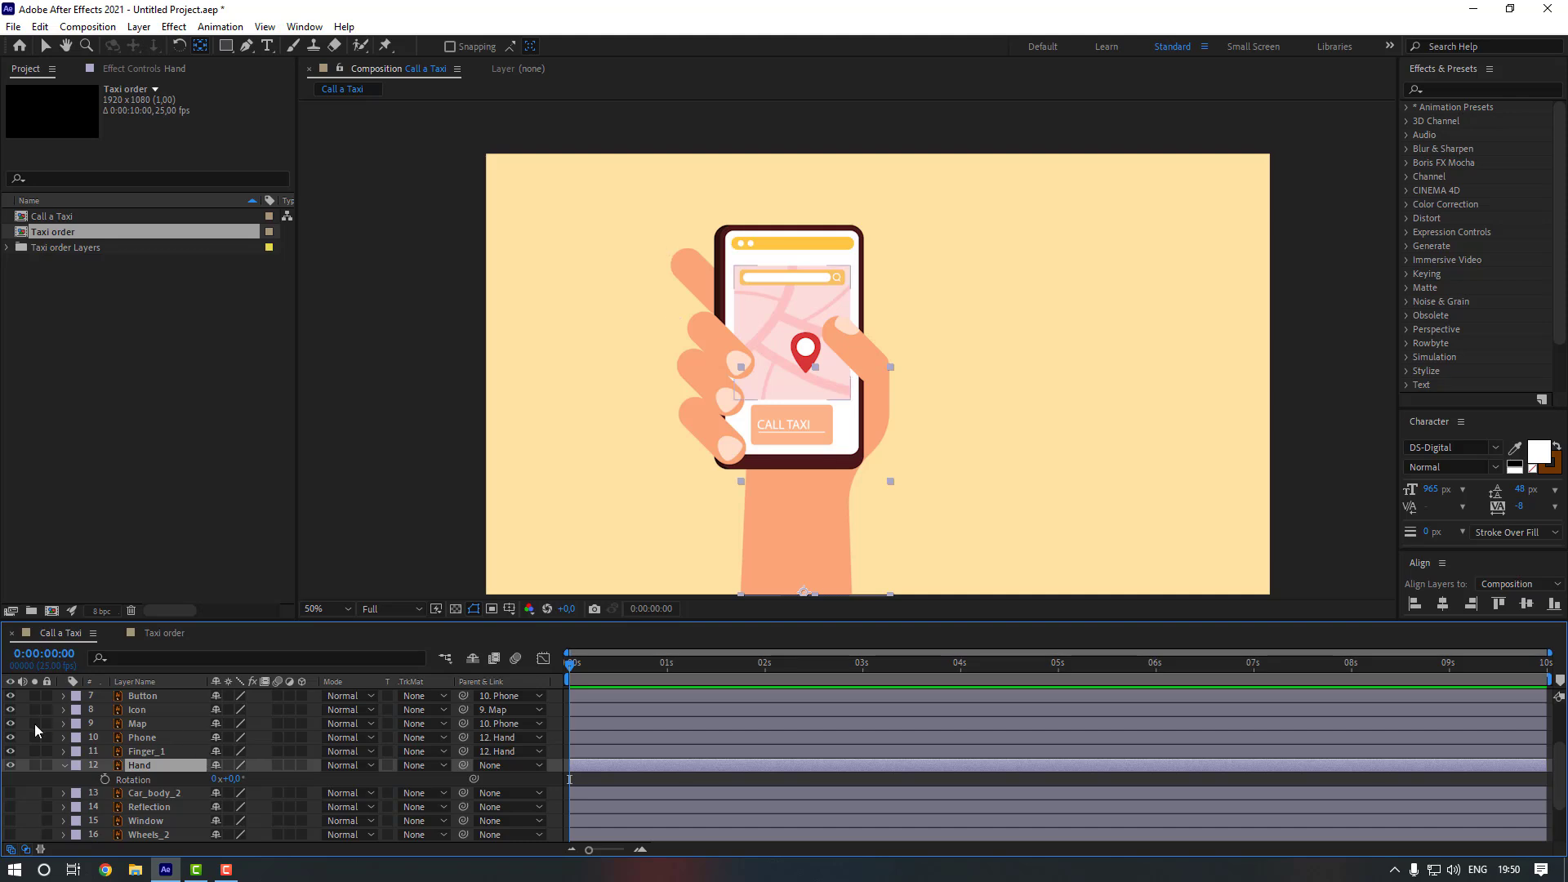
click(63, 765)
- Add a Rotation keyframe to the Hand layer at 0:00:00:23, and set its rotation to -111° at 0:00:00:00
click(589, 664)
drag(569, 674, 665, 673)
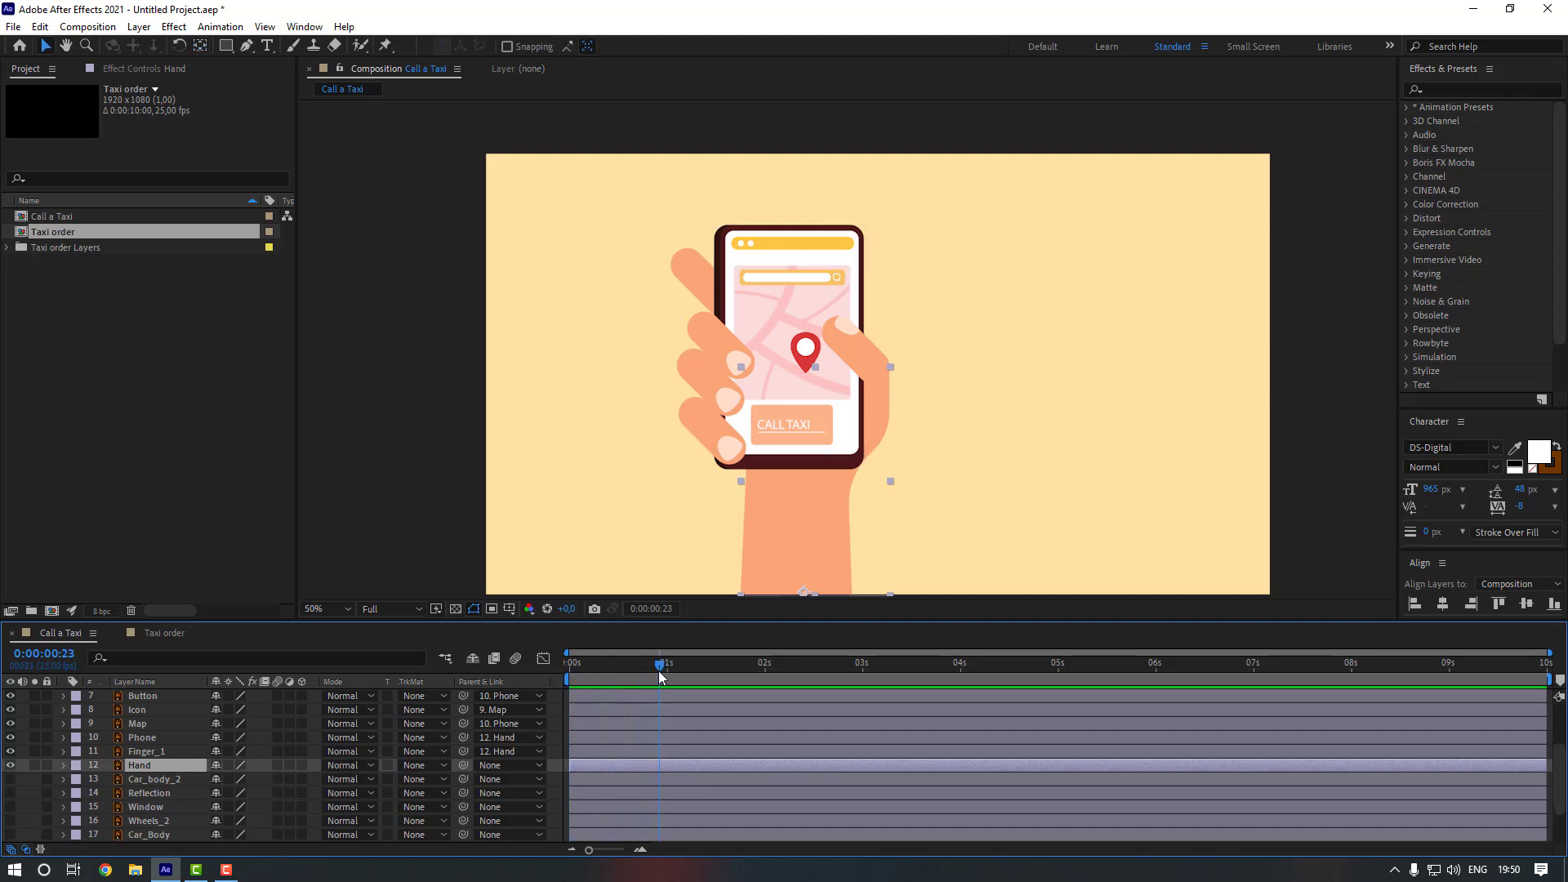
key(r)
scroll(120, 757, down, 1)
click(105, 737)
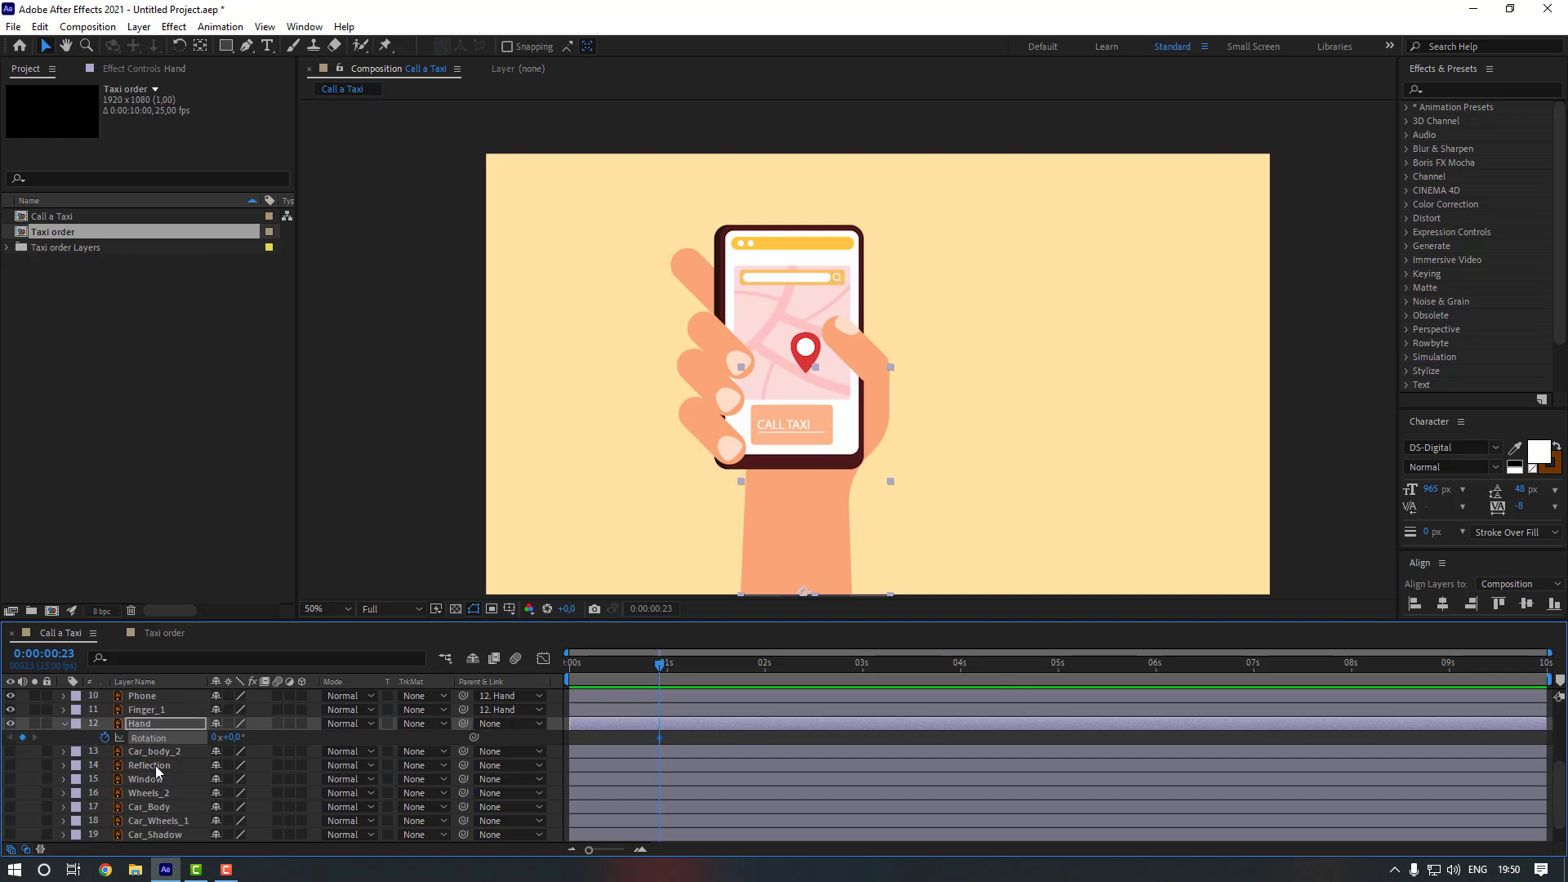
drag(594, 665, 471, 675)
drag(226, 737, 159, 745)
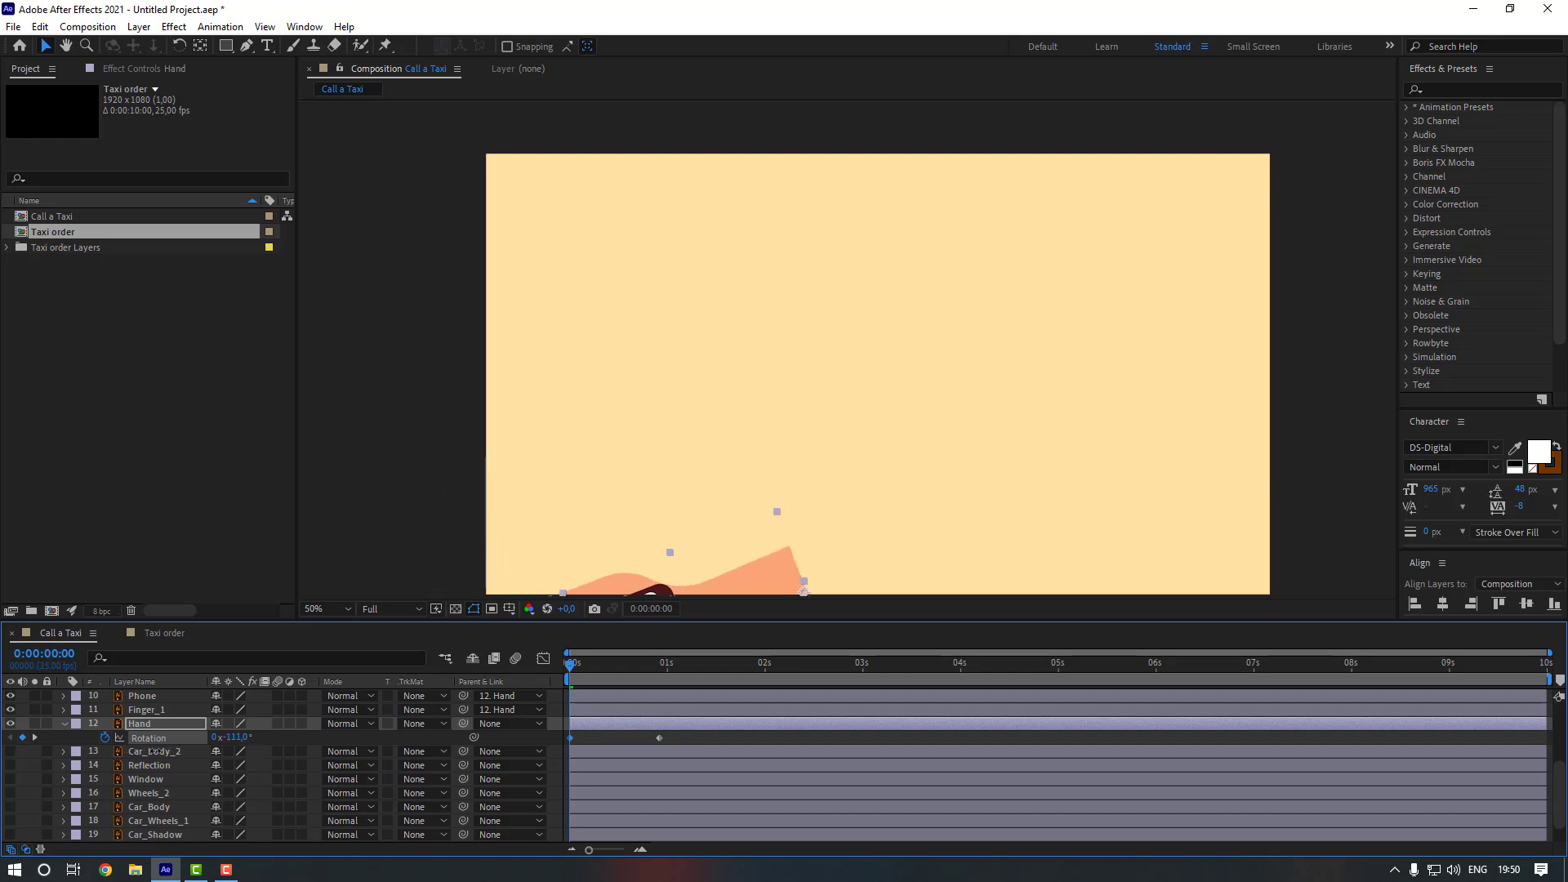
- Lower the Hand layer out of frame to position 778.7, 1202.4 and add a Position keyframe at 0:00:00:00
scroll(242, 715, down, 1)
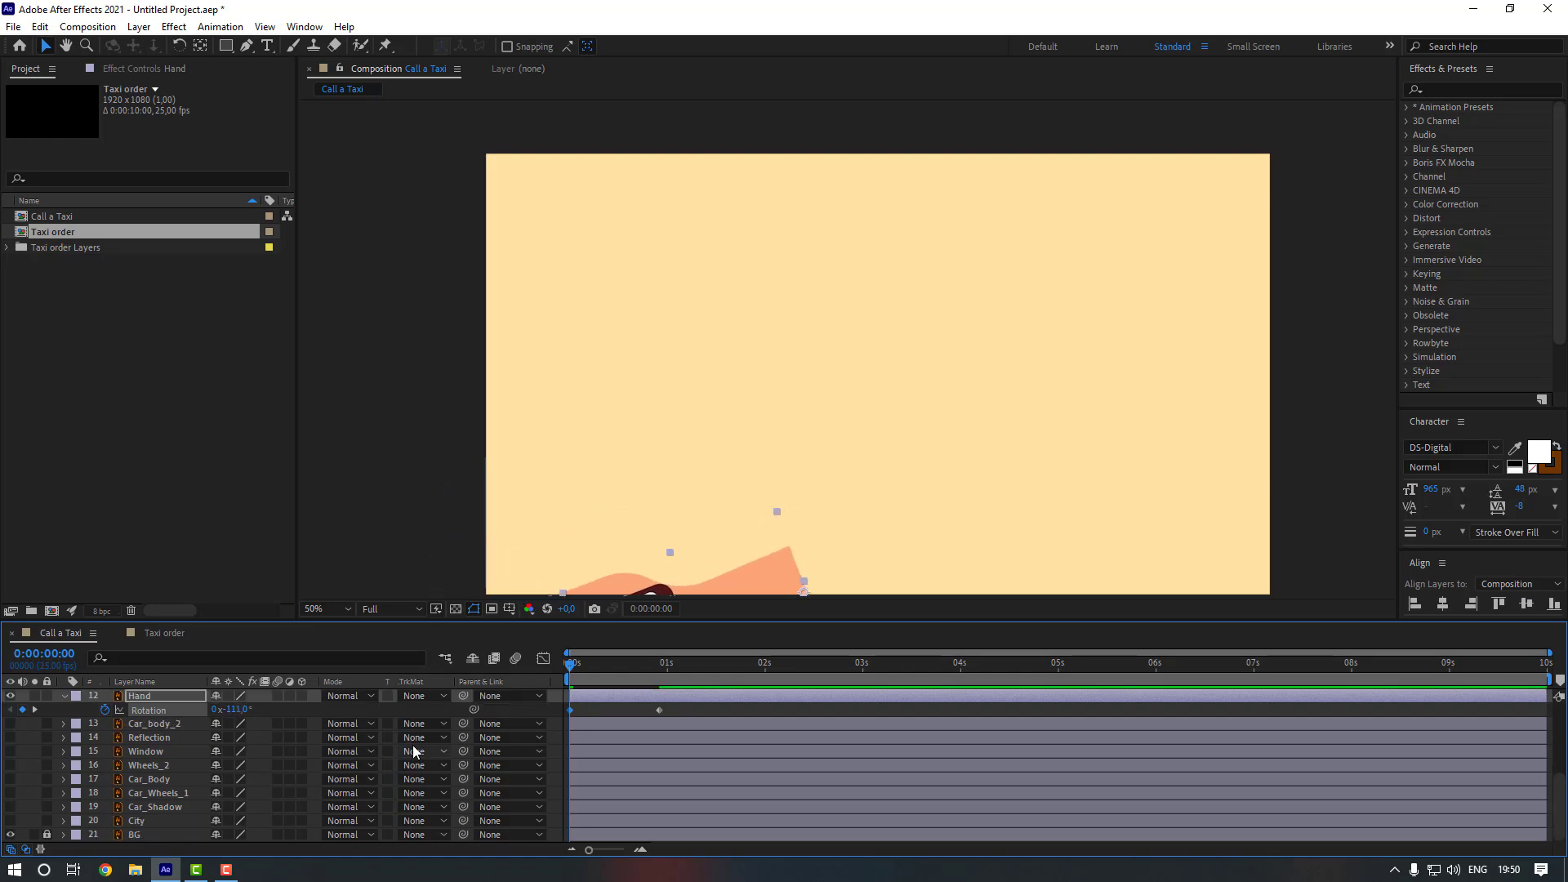
key(shift+p)
drag(261, 708, 516, 698)
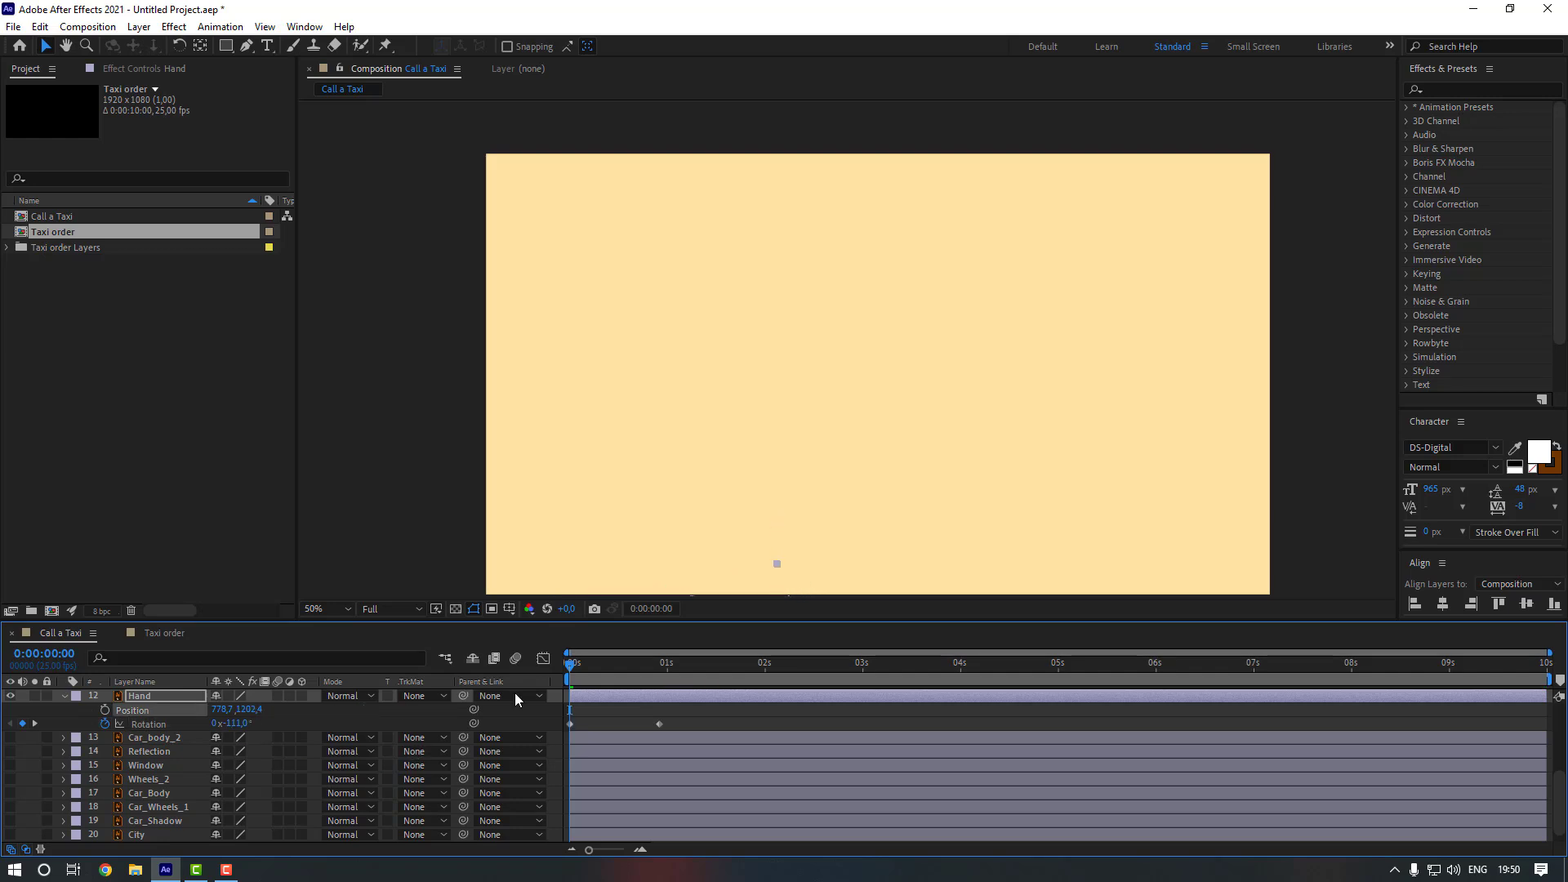
click(105, 709)
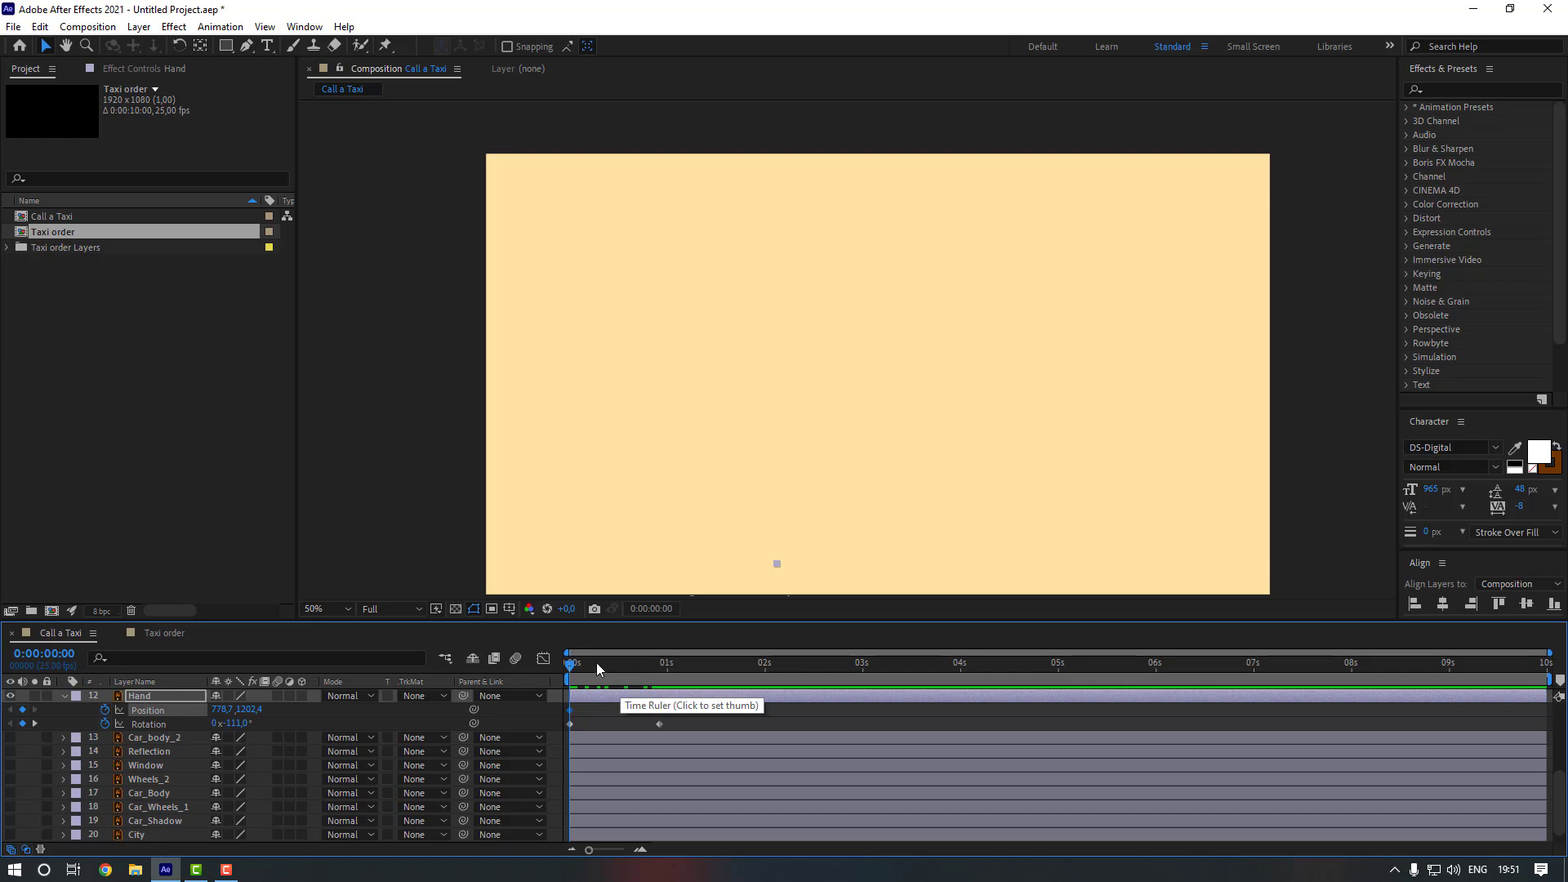
- Set the Hand layer's rotation to 20° at 0:00:00:12
drag(596, 663, 616, 663)
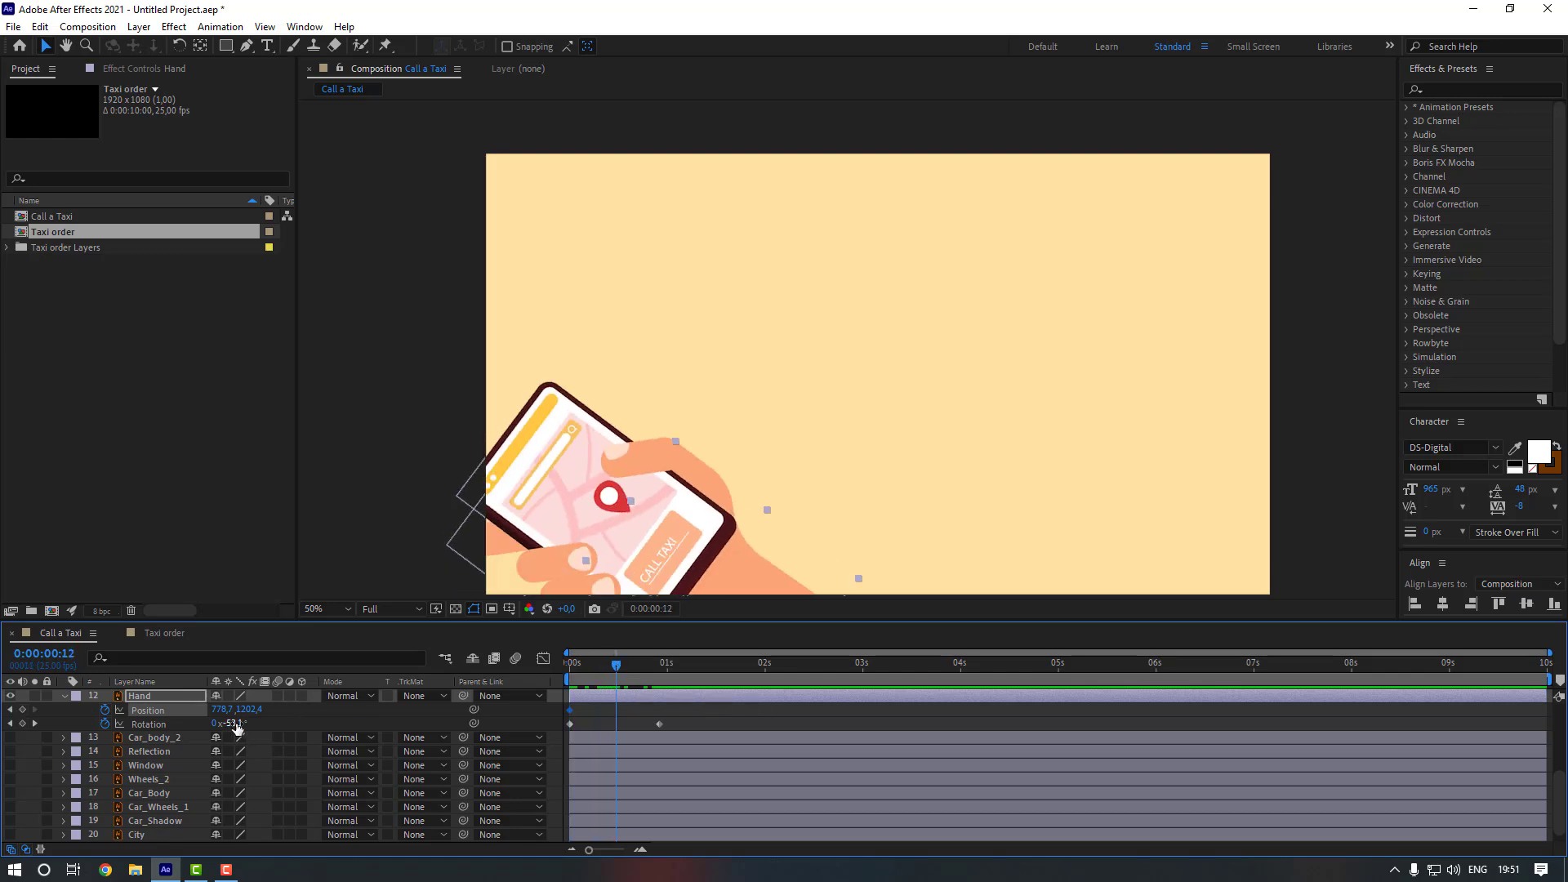
drag(237, 727, 284, 729)
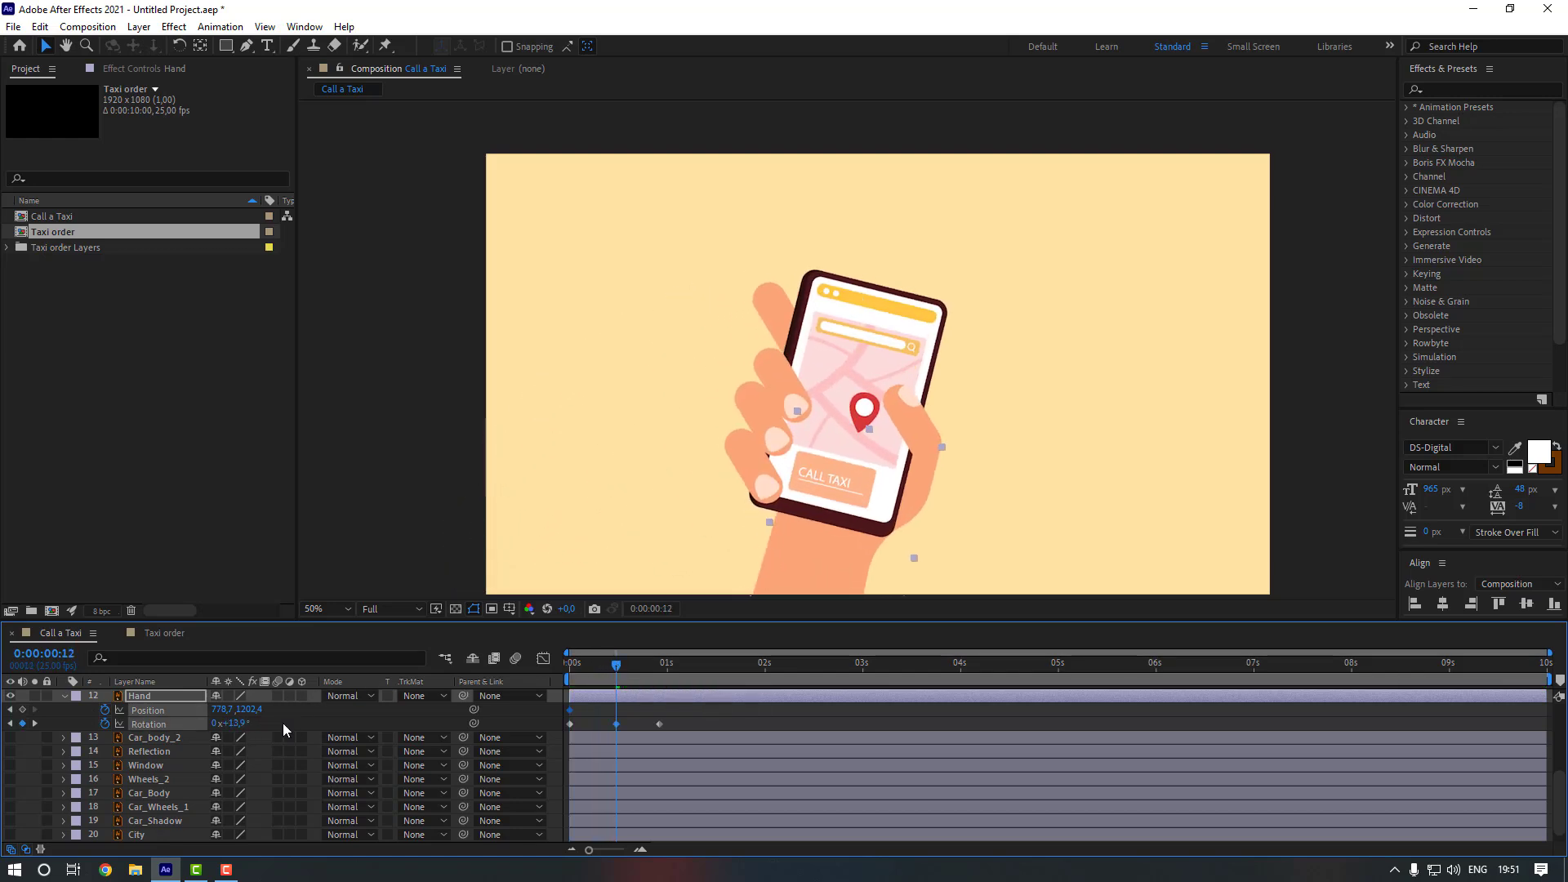
click(237, 723)
text(20)
key(Return)
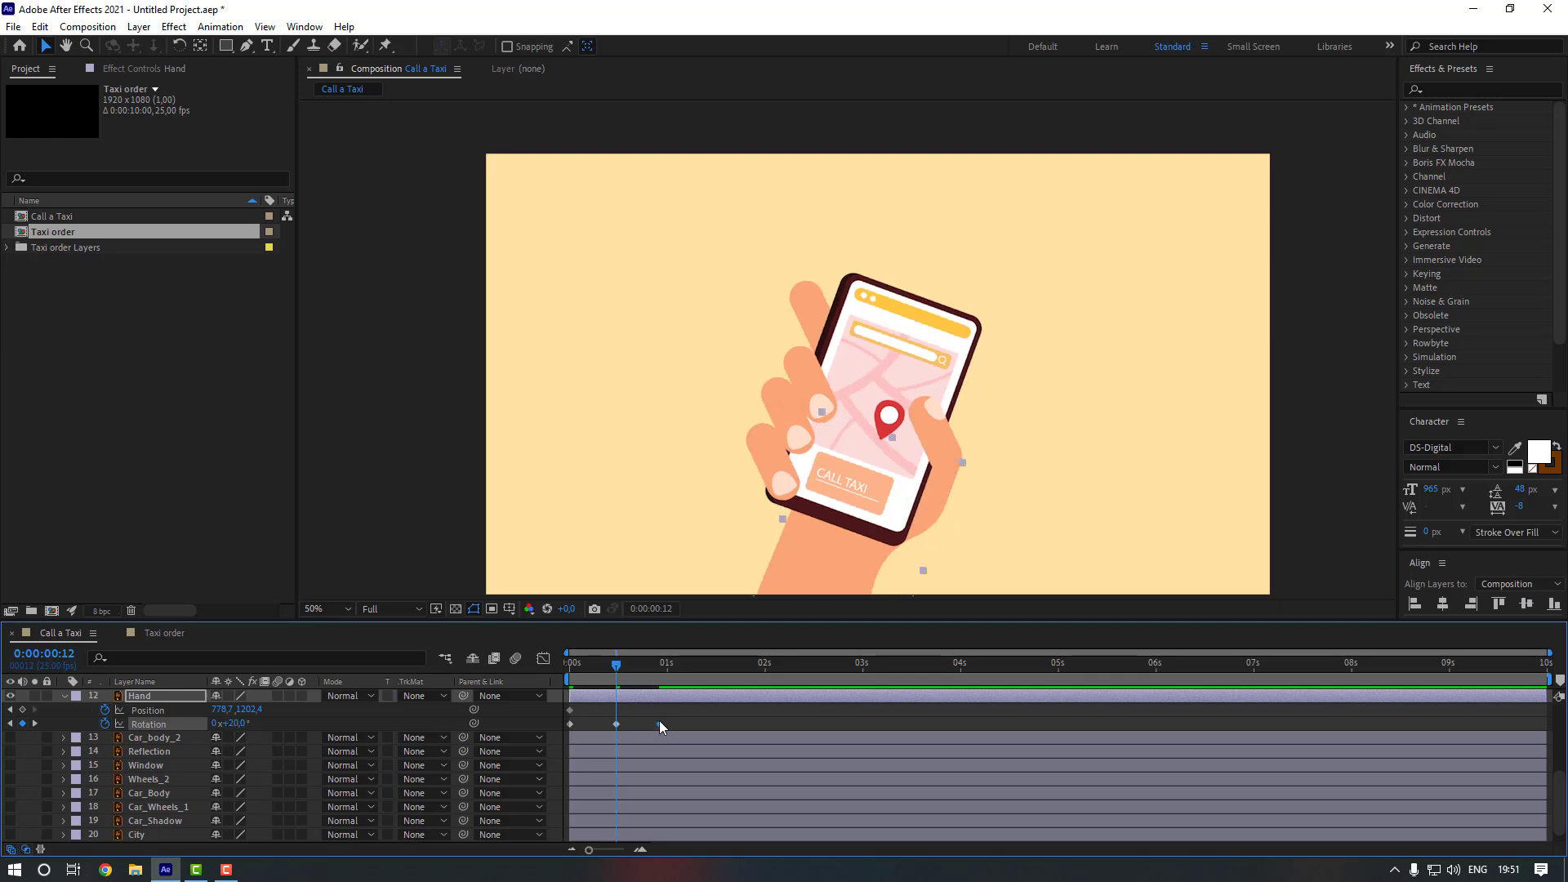
- Delay the Hand's last Rotation keyframe to about 2.4 seconds and set the rotation to -15° at 0:00:00:22
drag(659, 724, 784, 723)
click(784, 718)
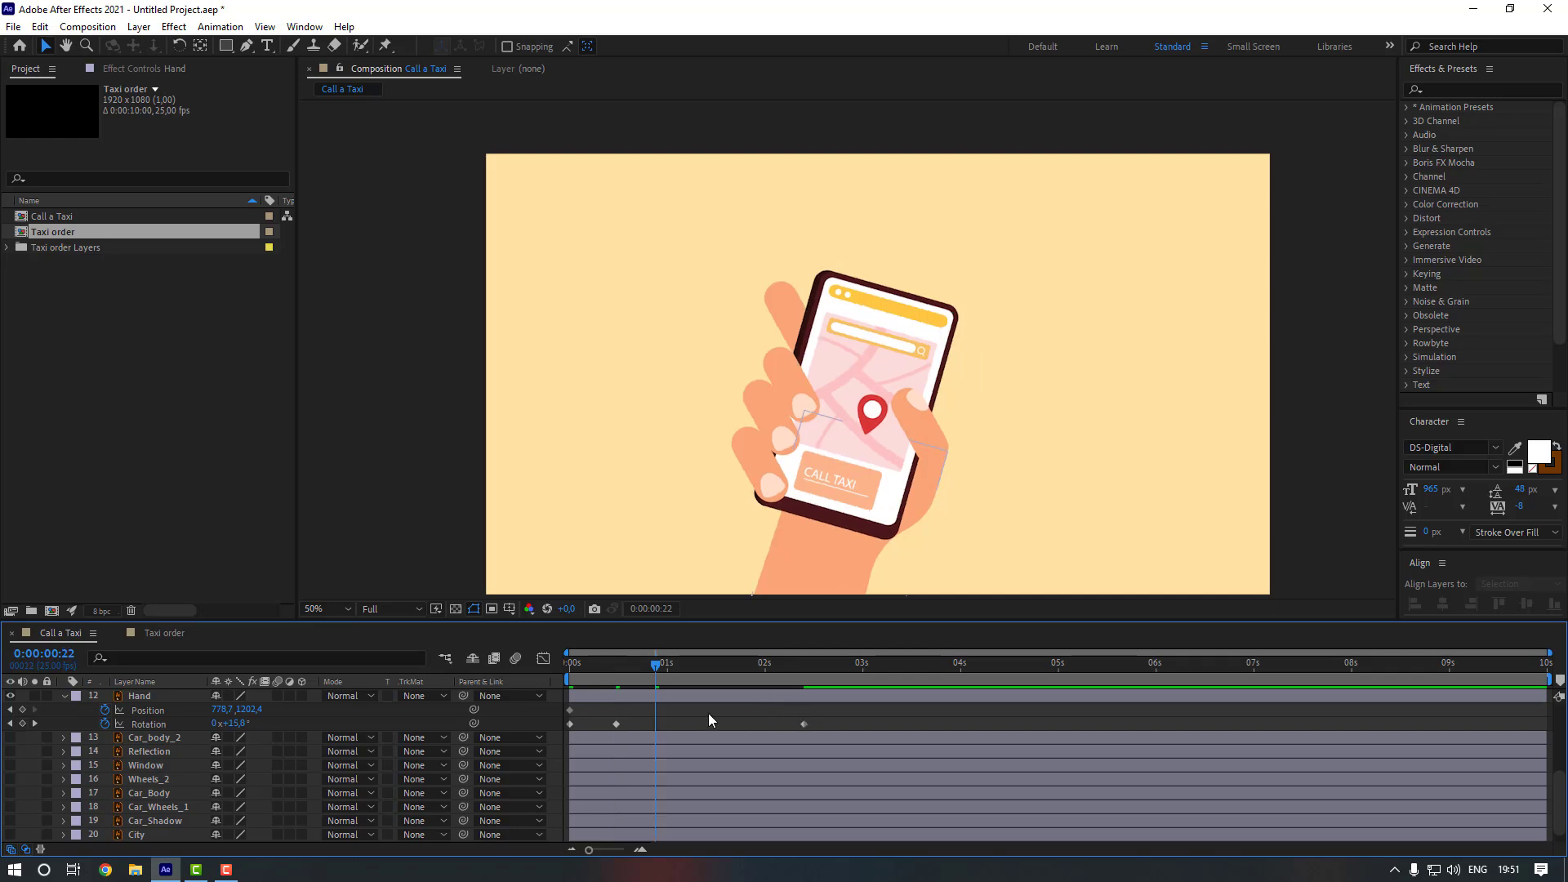
click(237, 723)
text(-15)
key(Return)
key(shift+Page_Down)
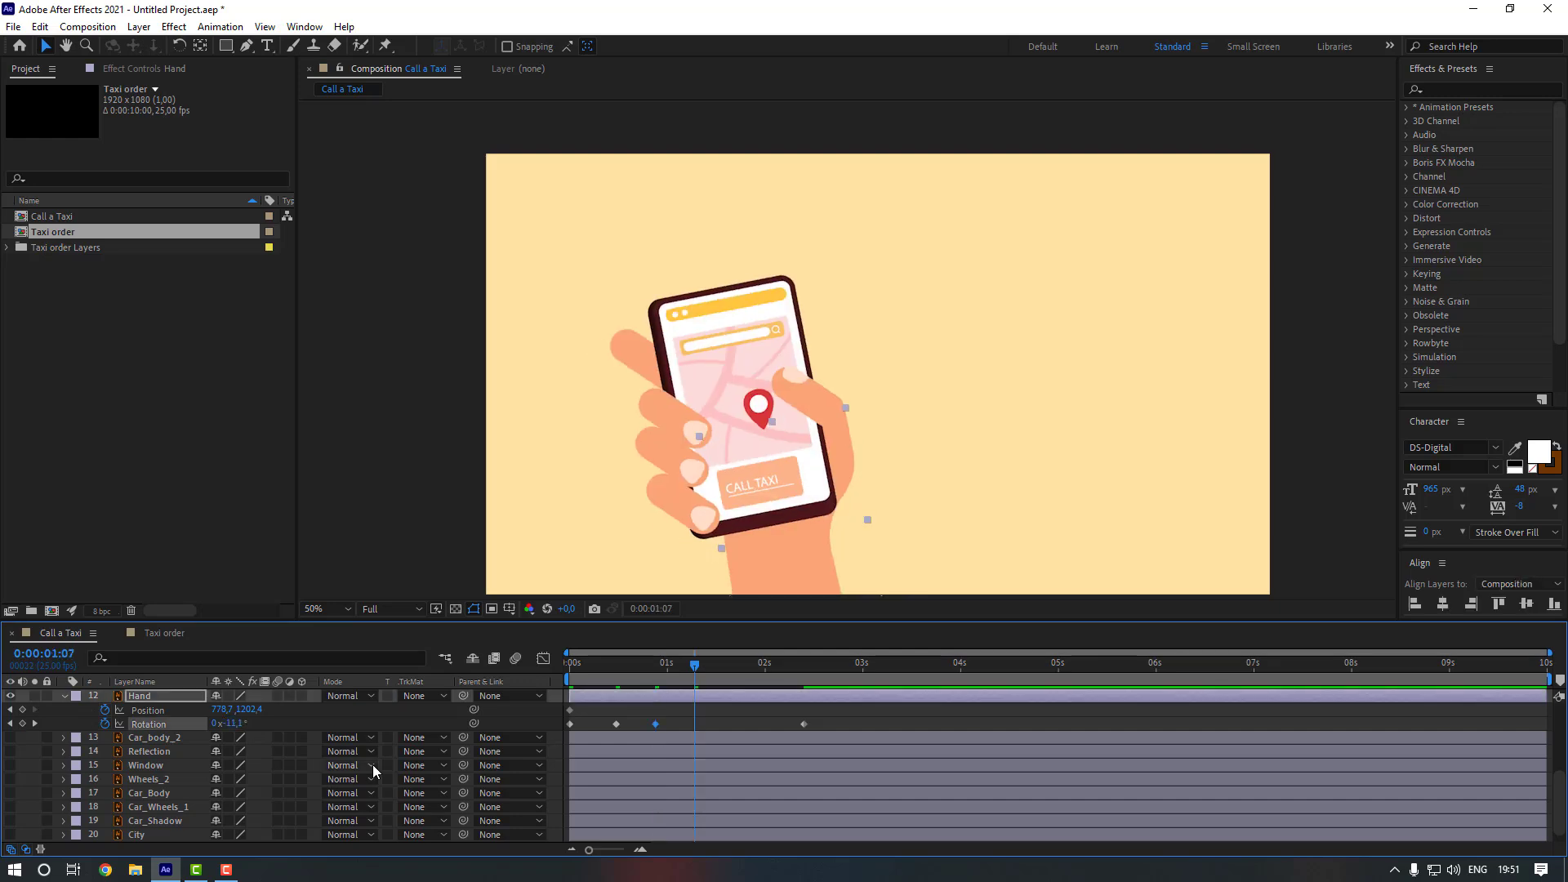
- Set the Hand layer's rotation to 10° at 0:00:01:07 and to 5° at 0:00:01:17
click(237, 724)
text(10)
key(Return)
key(shift+Page_Down)
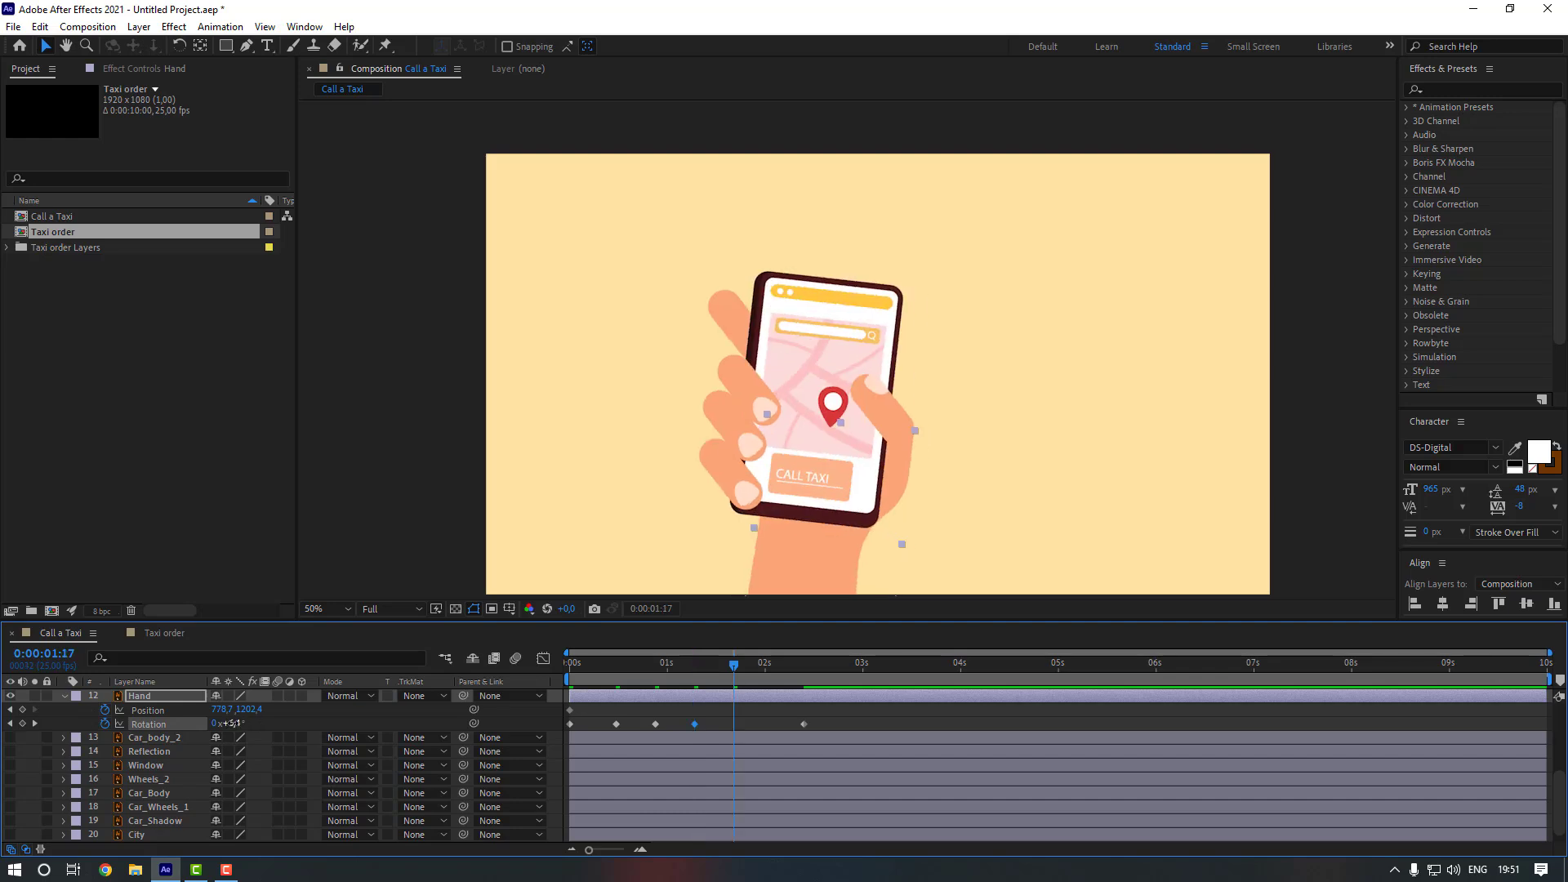
click(237, 724)
text(2,2)
key(Return)
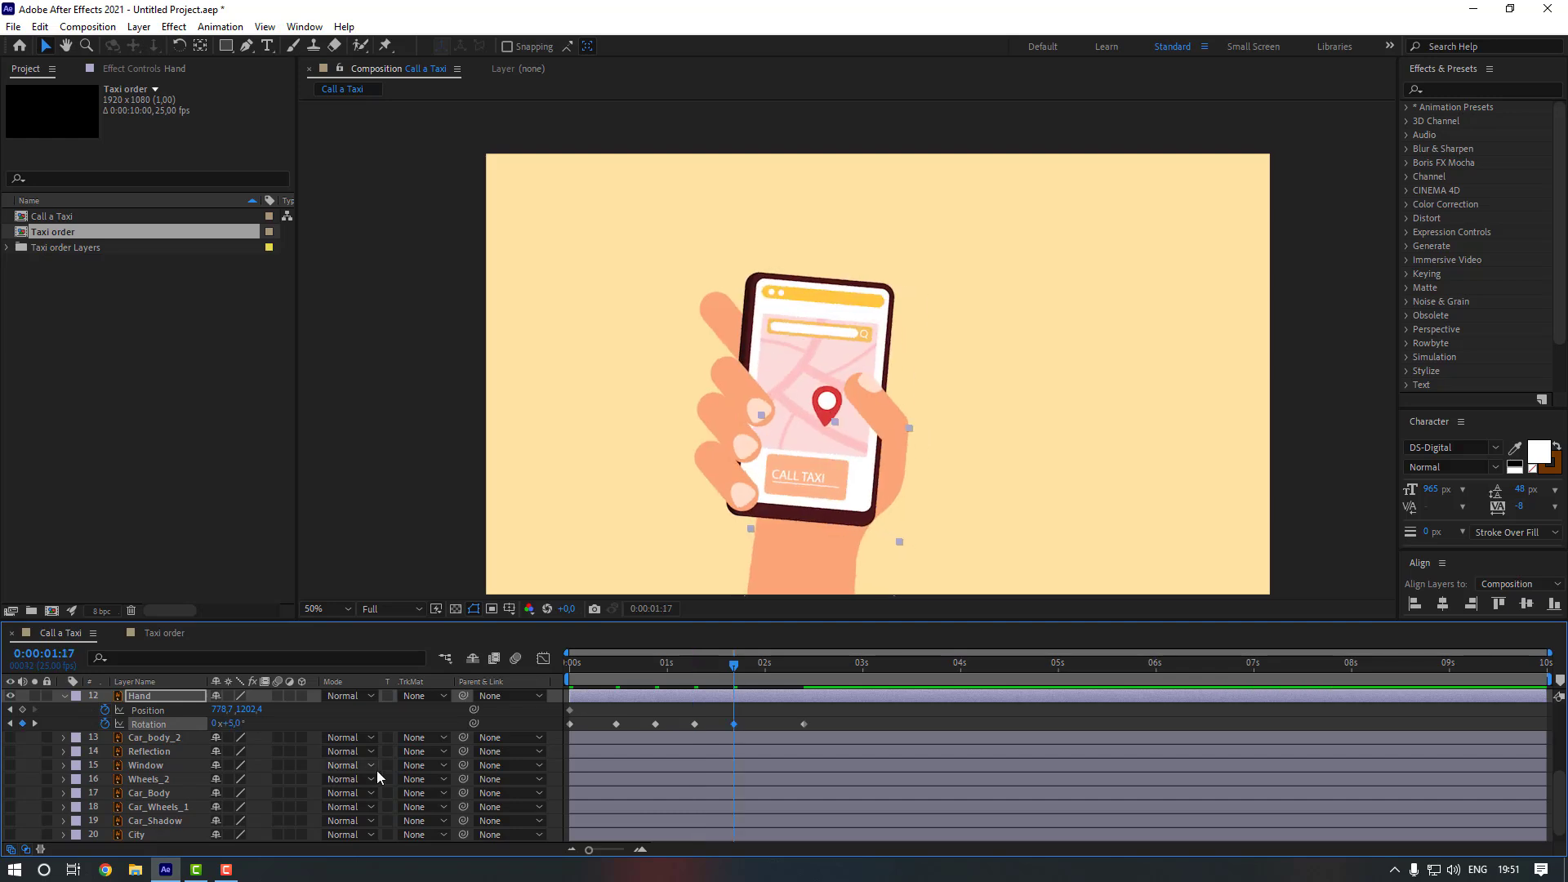
- Set the Hand's rotation to 0° at 0:00:02:02 and delete its last Rotation keyframe at about 2.4 seconds
key(shift+Page_Down)
click(237, 723)
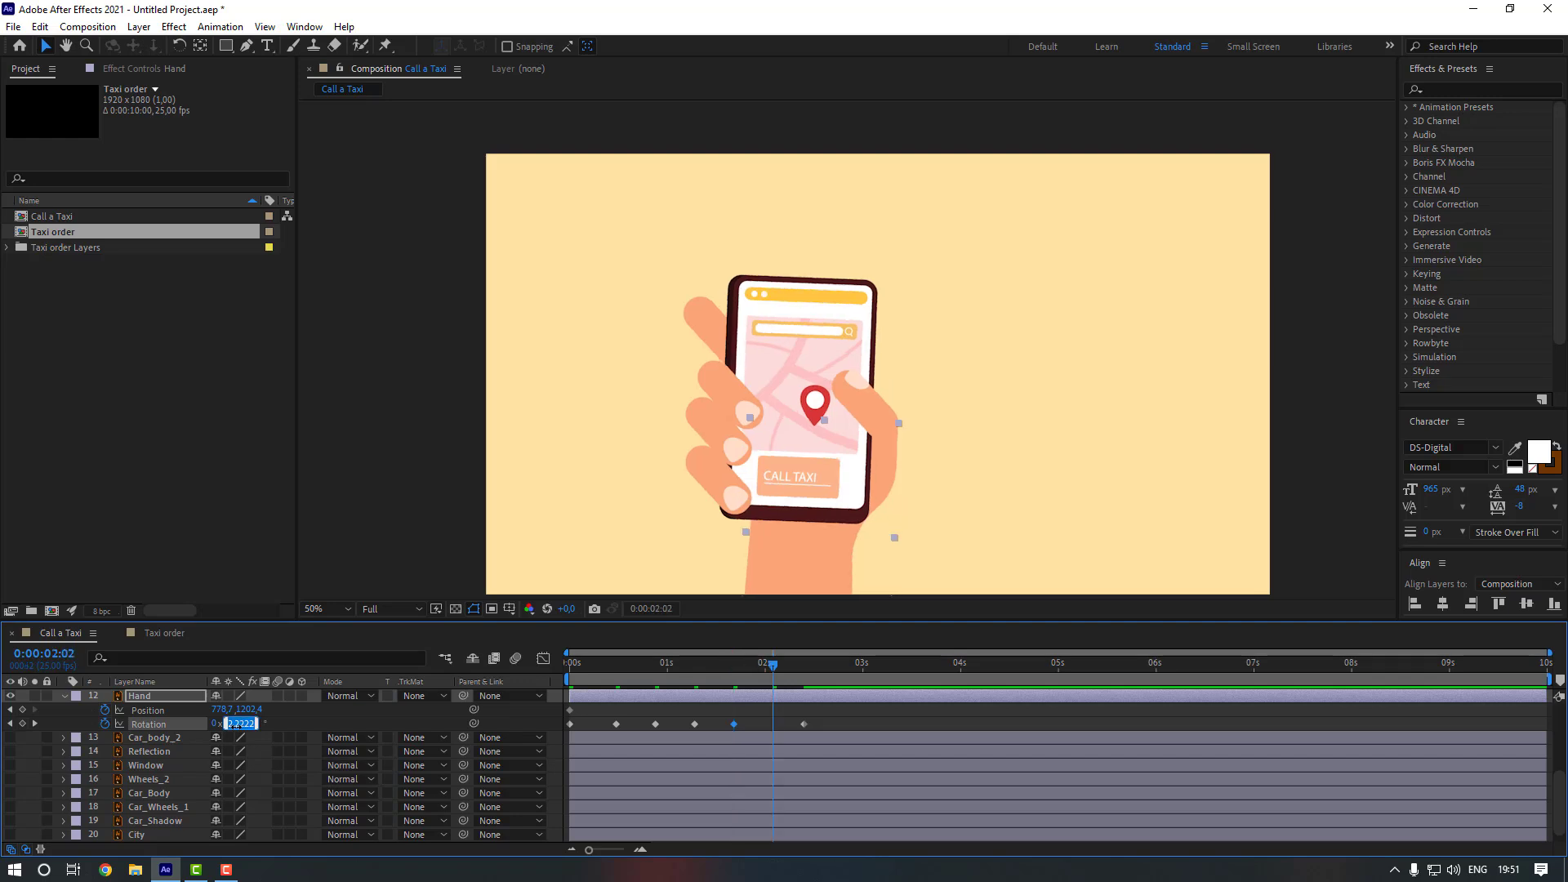
text(0x+0,0°)
key(Return)
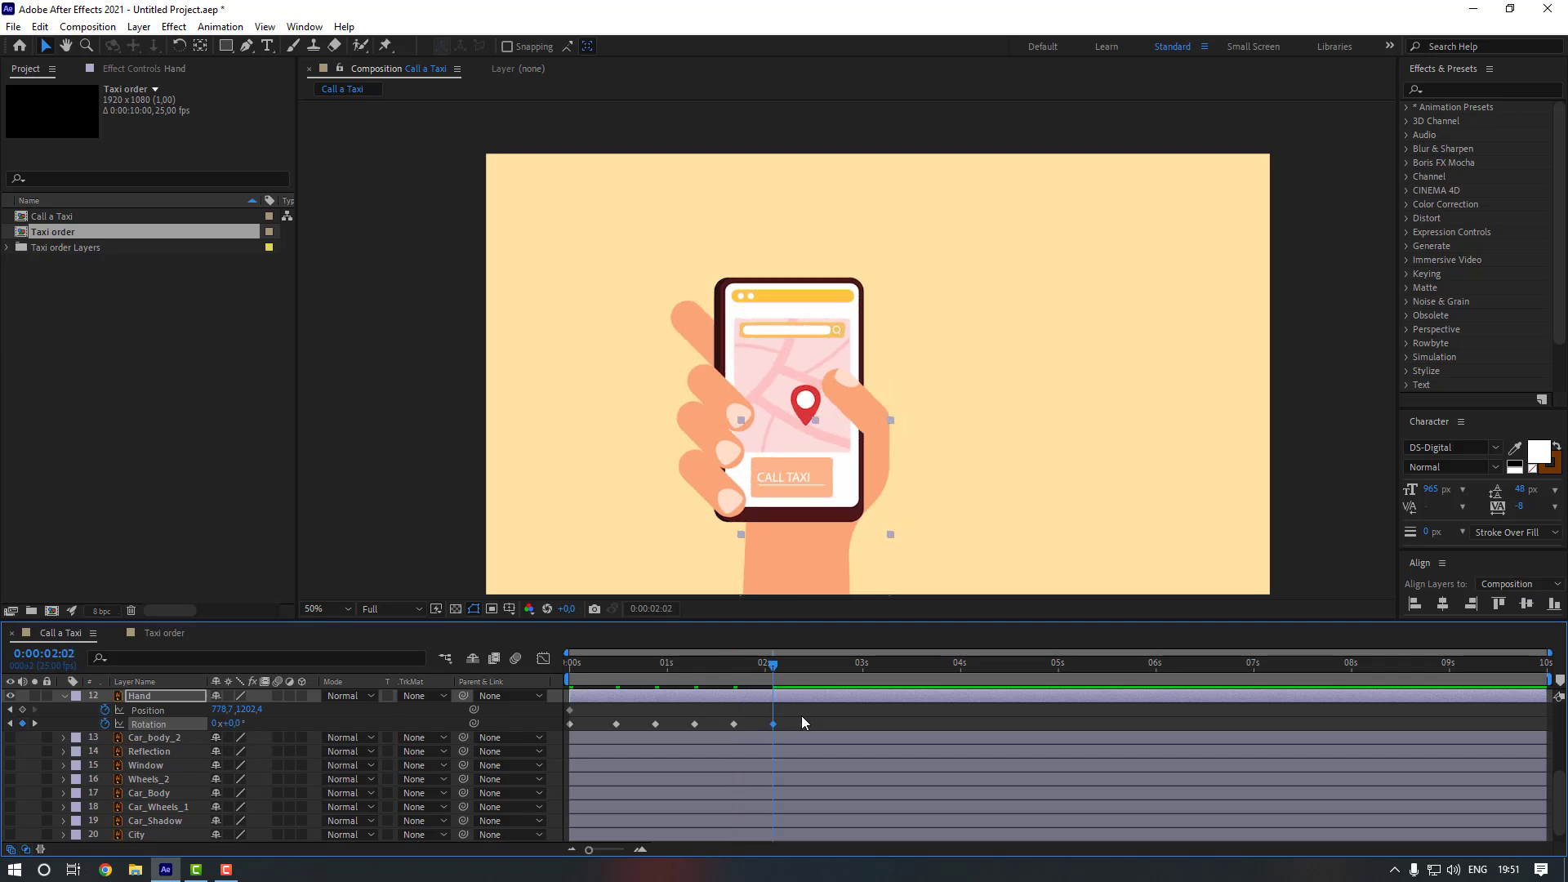
click(799, 729)
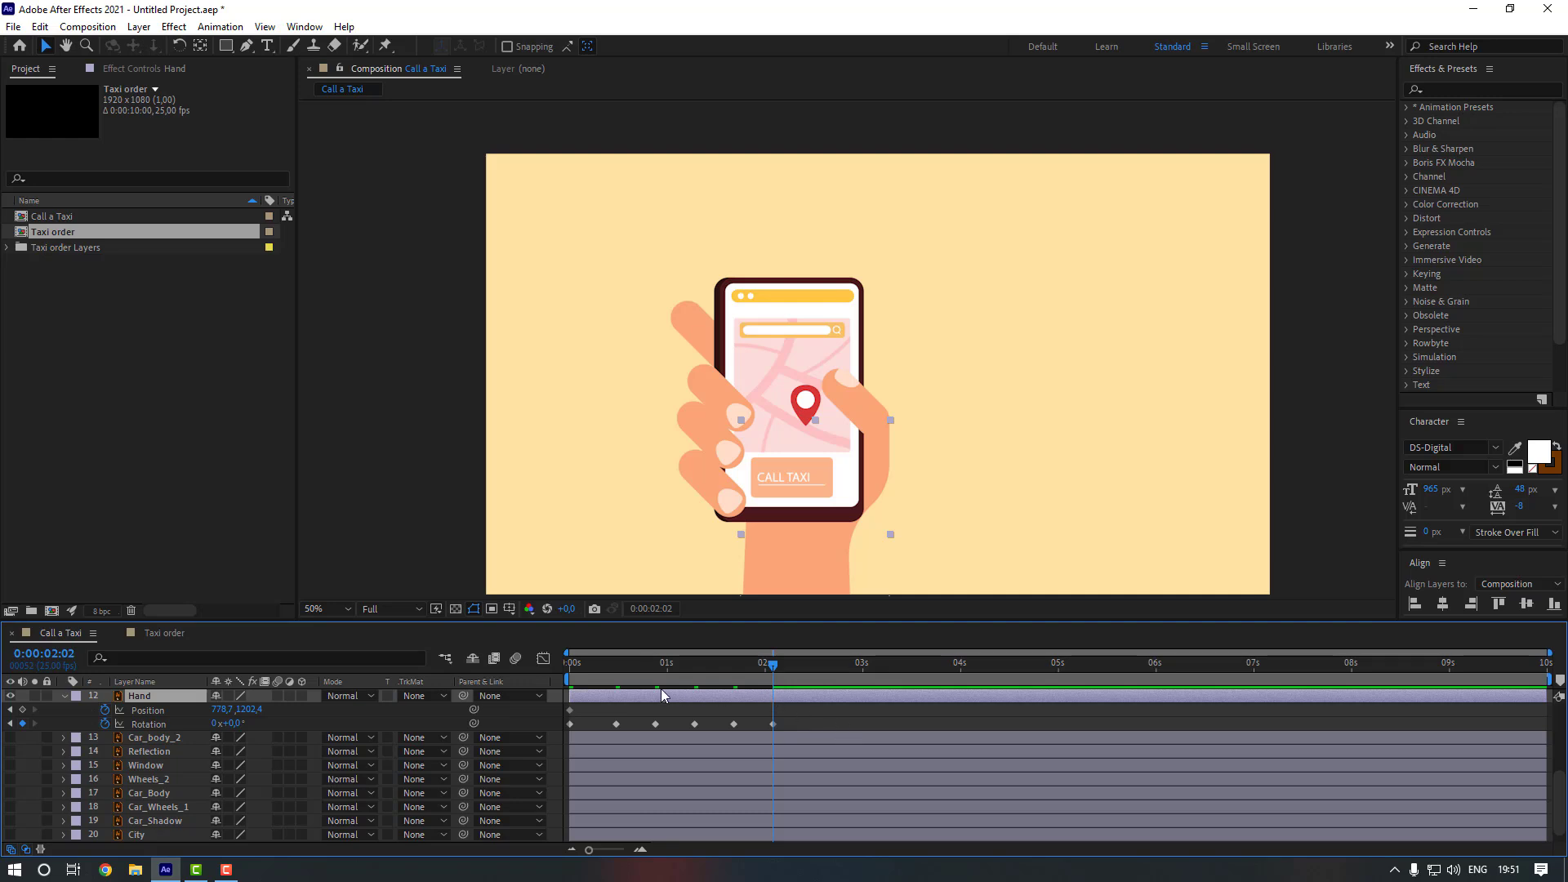
- Raise the Hand layer to position 778.7, 1139.4 at 0:00:00:12
click(619, 666)
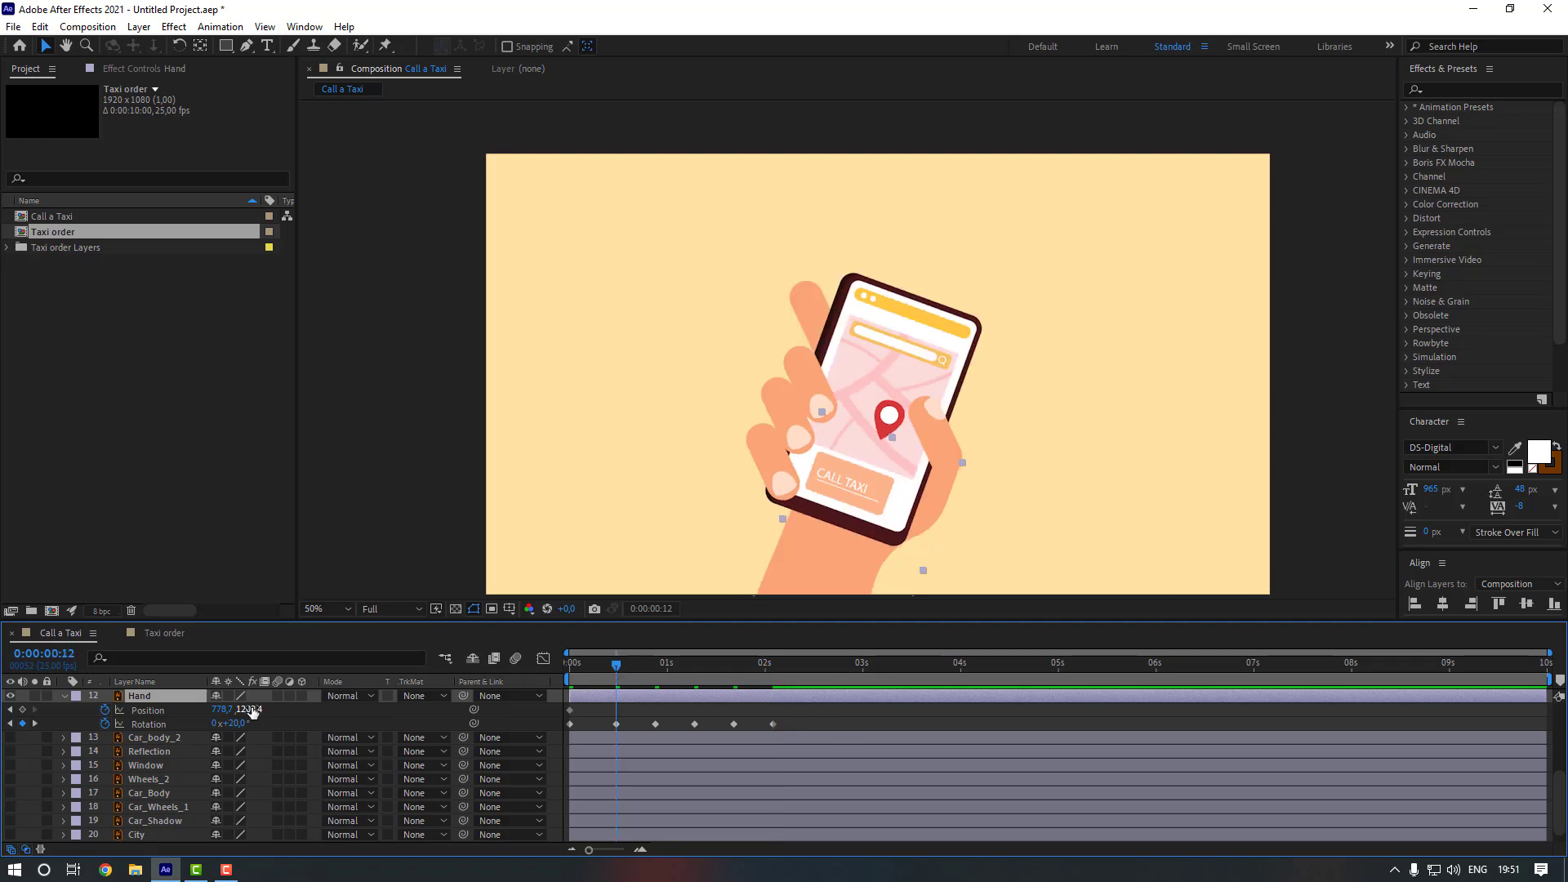
drag(252, 711, 199, 710)
click(715, 715)
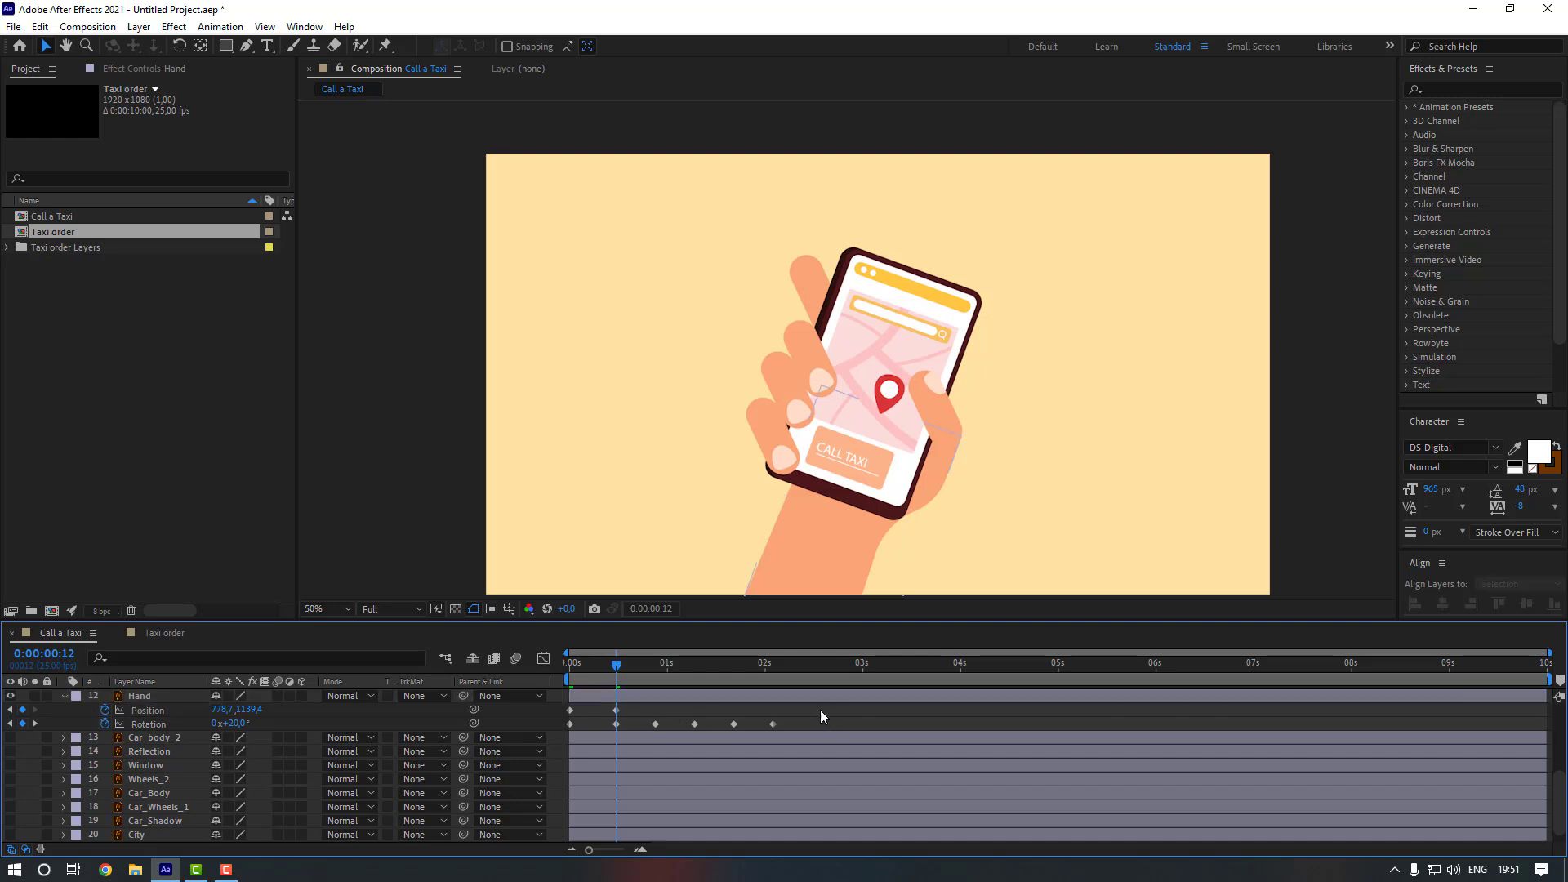
- Apply Easy Ease to all of the Hand layer's Position and Rotation keyframes and preview the swing
drag(820, 709, 557, 736)
right_click(618, 725)
mouse_move(694, 717)
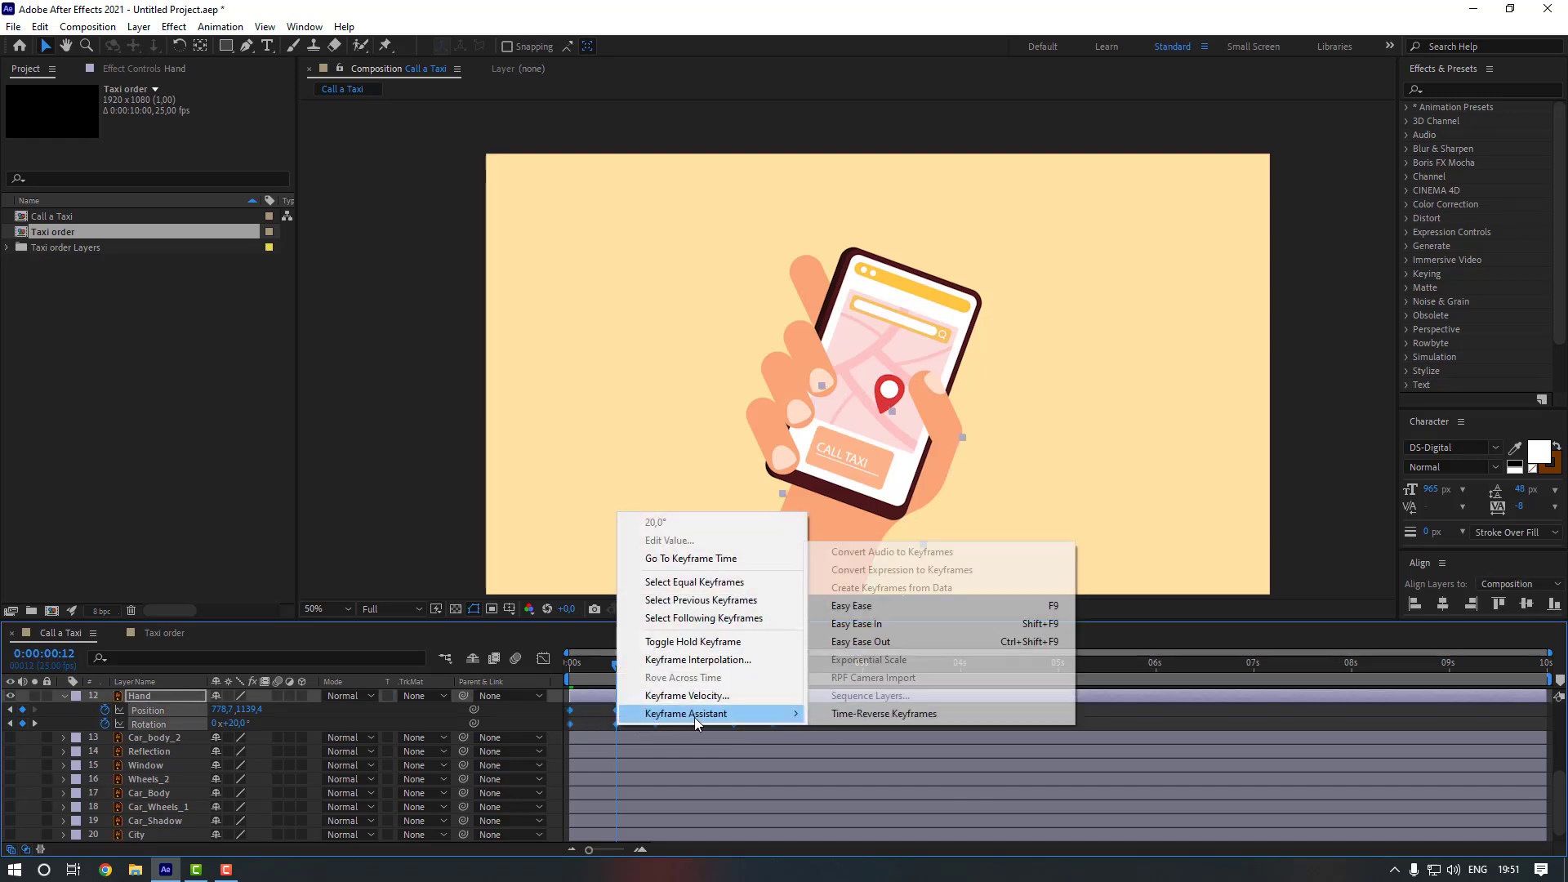
click(825, 606)
click(331, 440)
key(space)
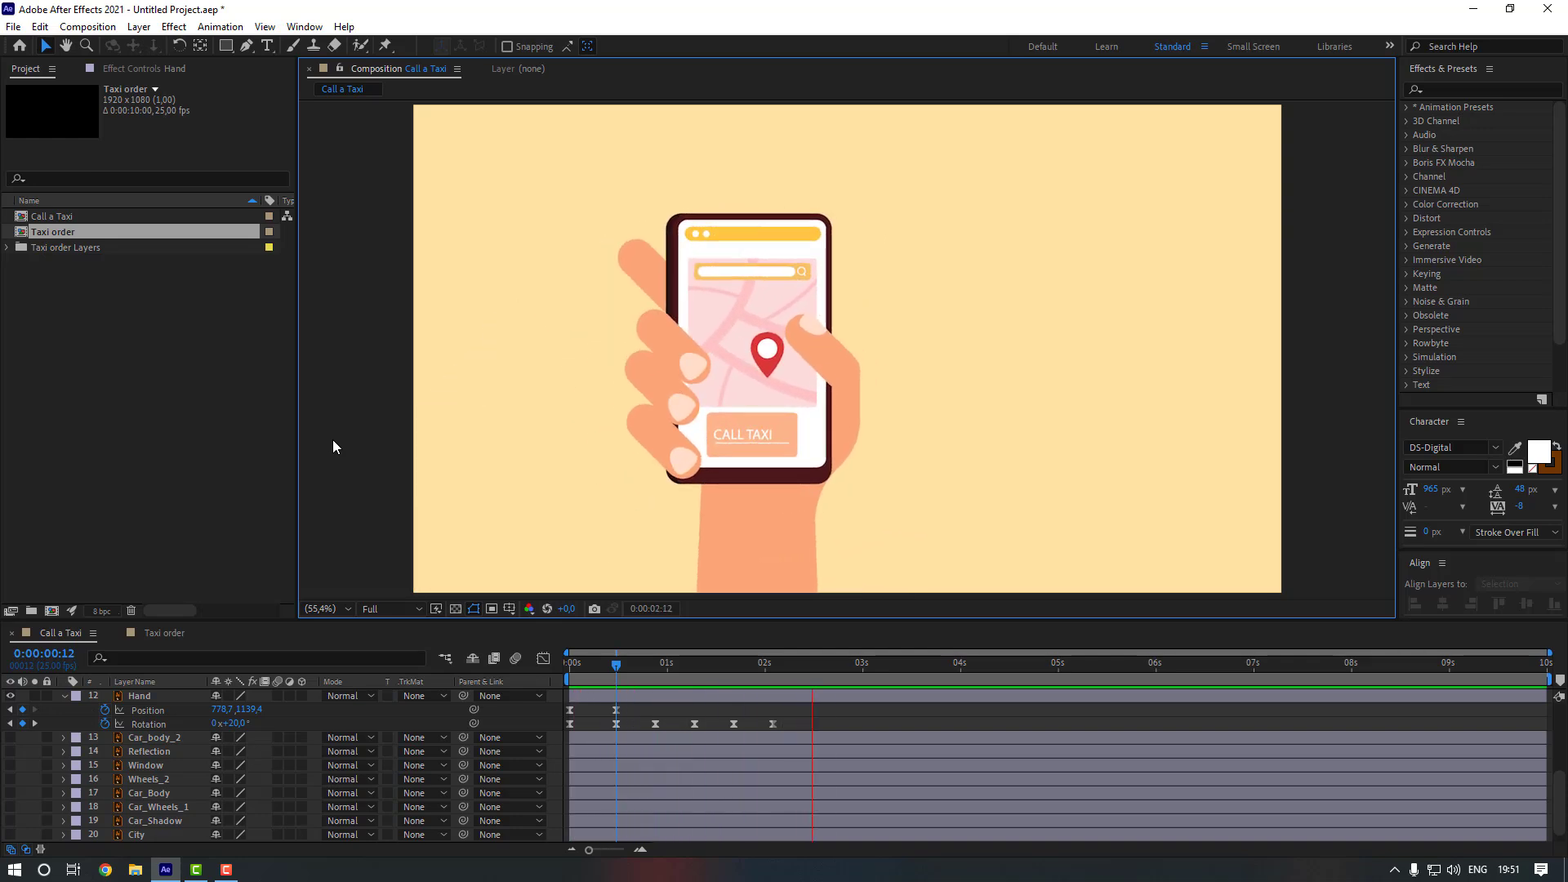
- Set the Hand's rotation to -5° at the 0:00:01:17 keyframe and preview the animation
click(733, 671)
click(735, 724)
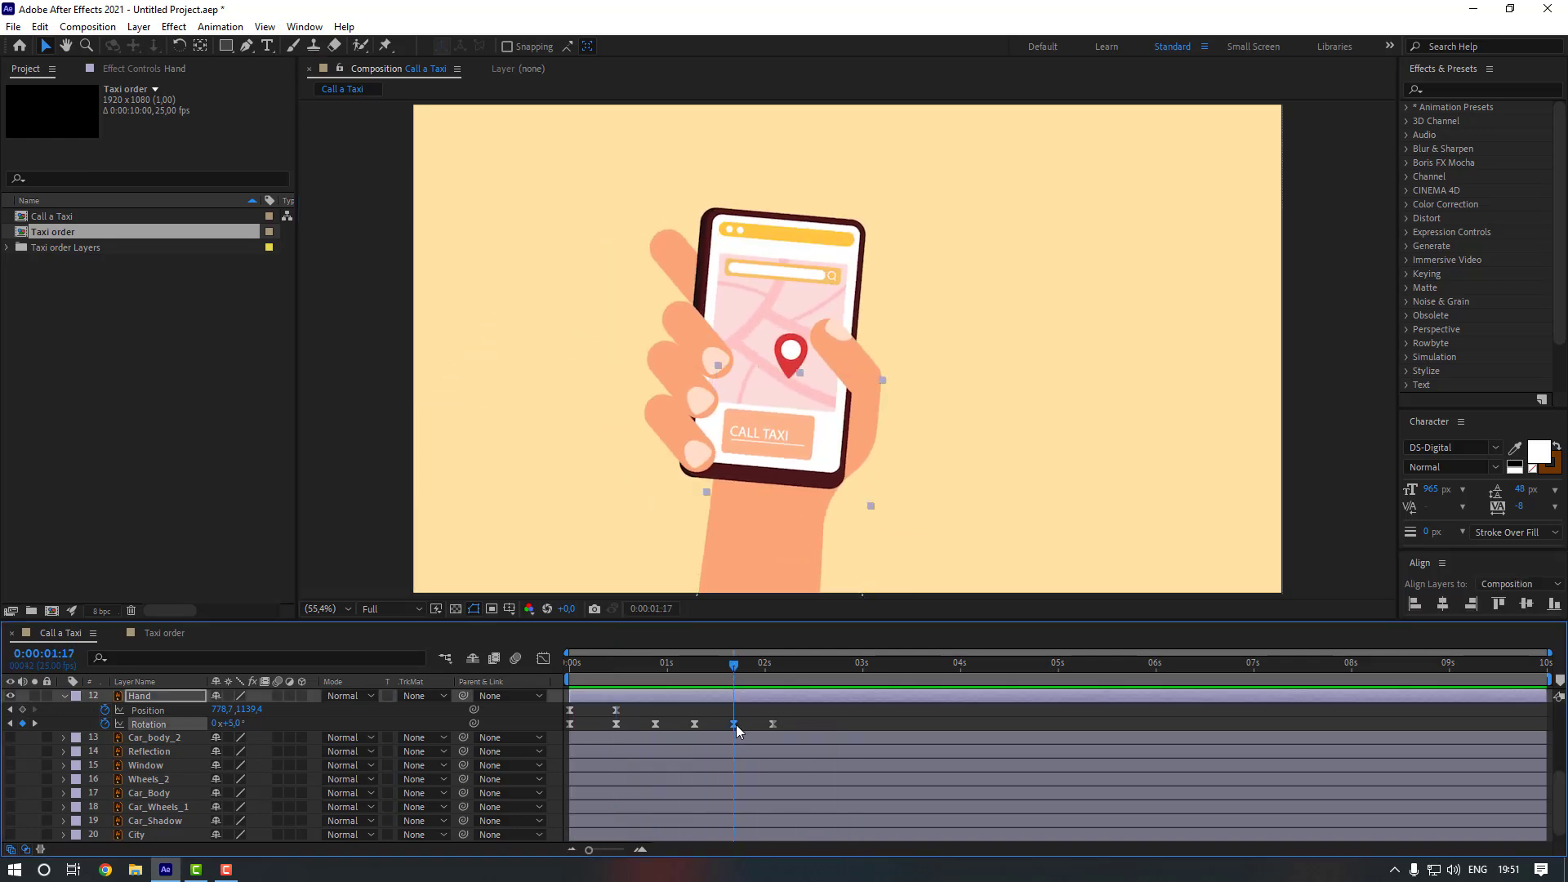
click(234, 725)
text(-5)
key(Return)
key(space)
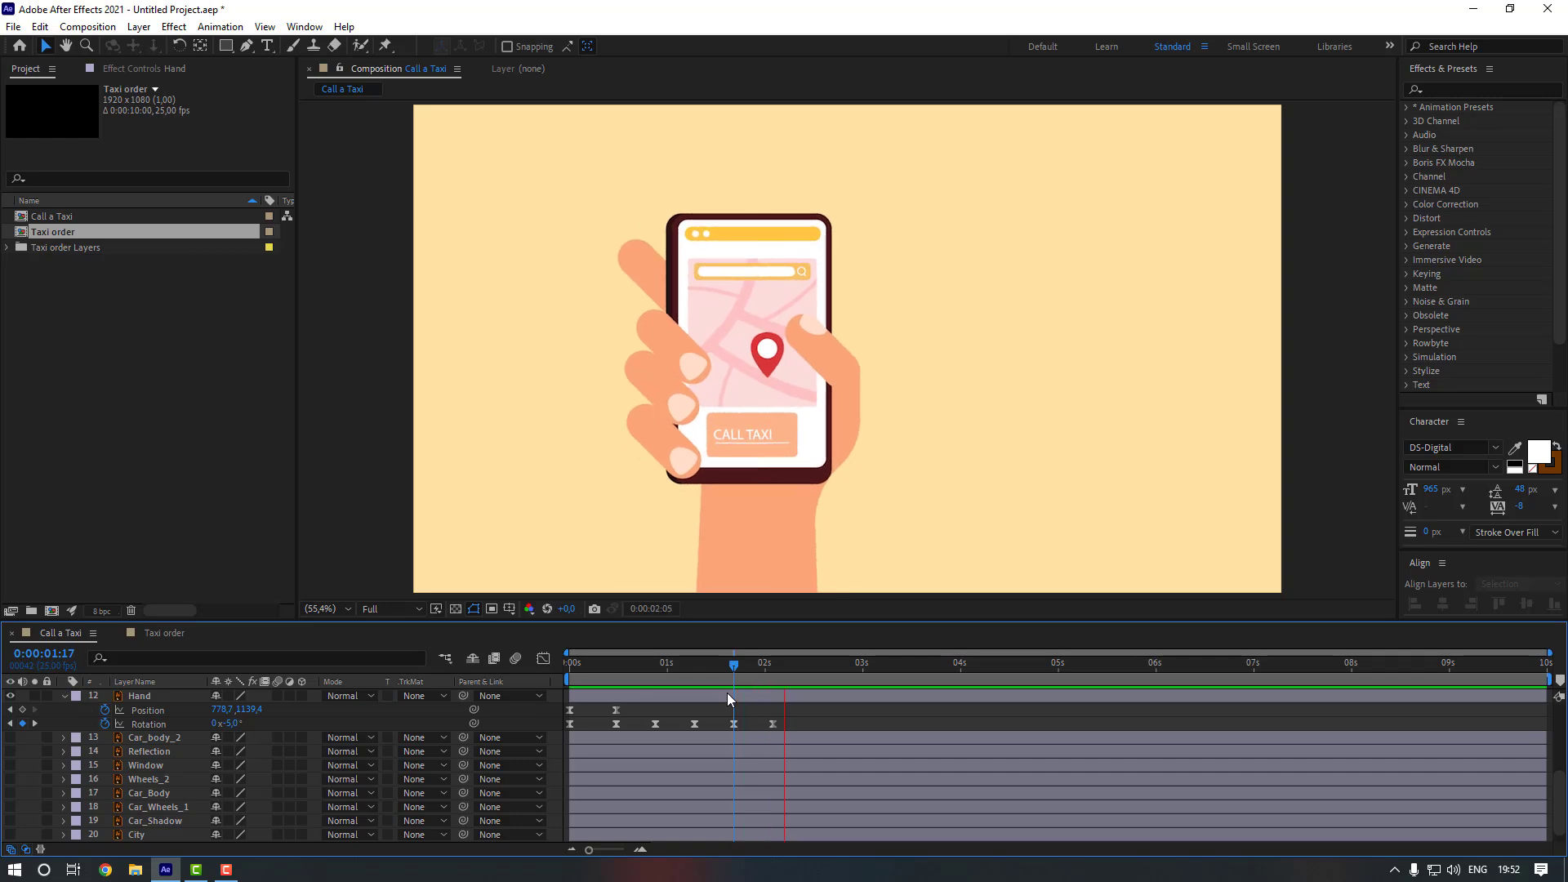
- Change the Hand's rotation to 7° at the 0:00:01:07 keyframe
click(694, 663)
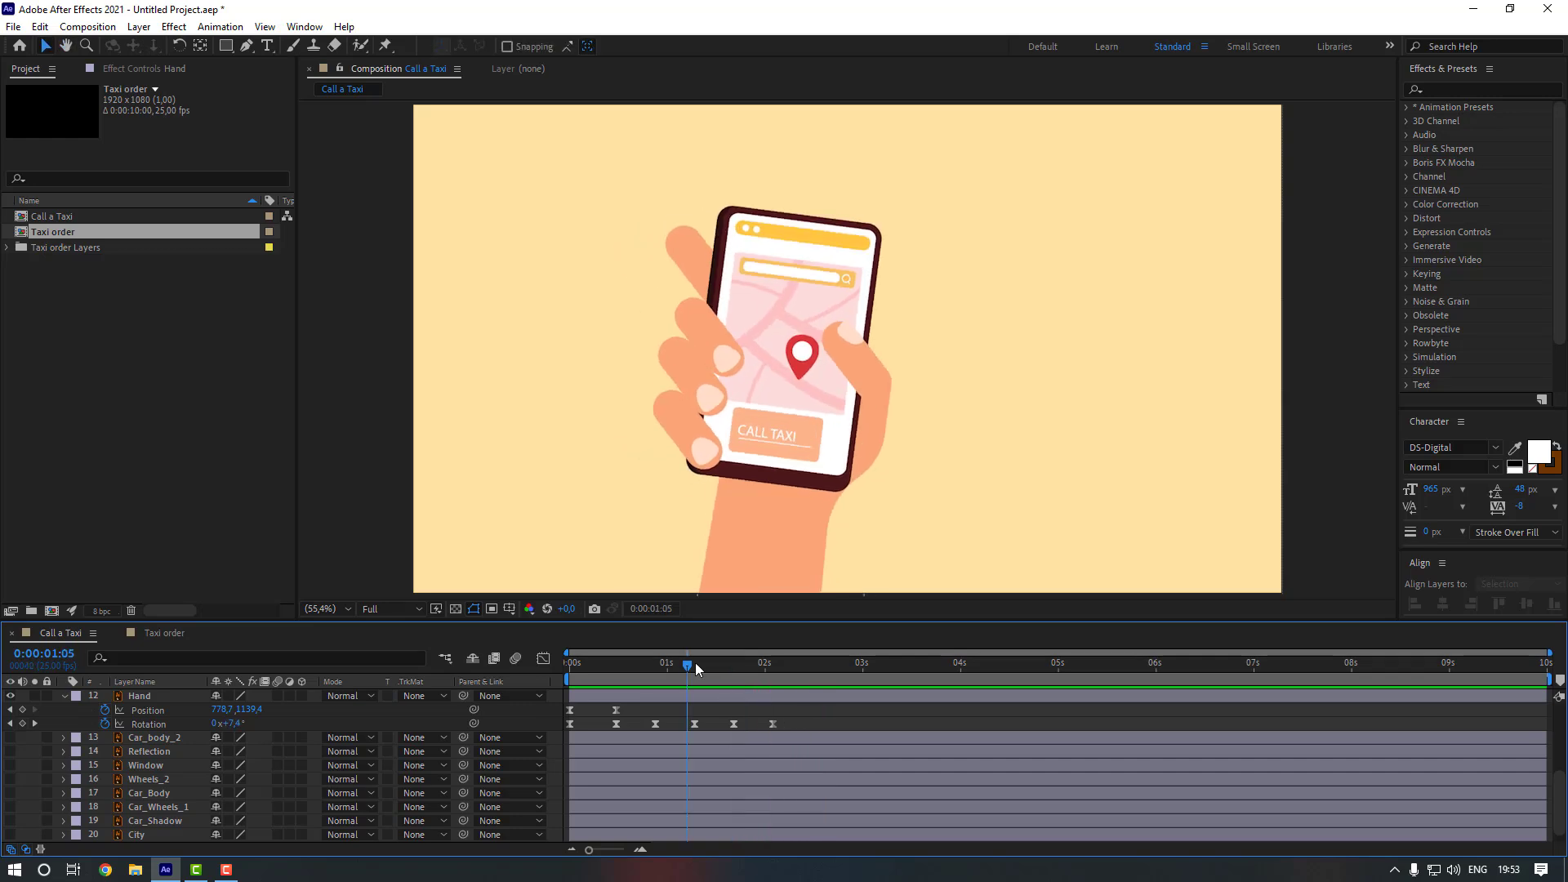
click(238, 725)
text(7)
key(Return)
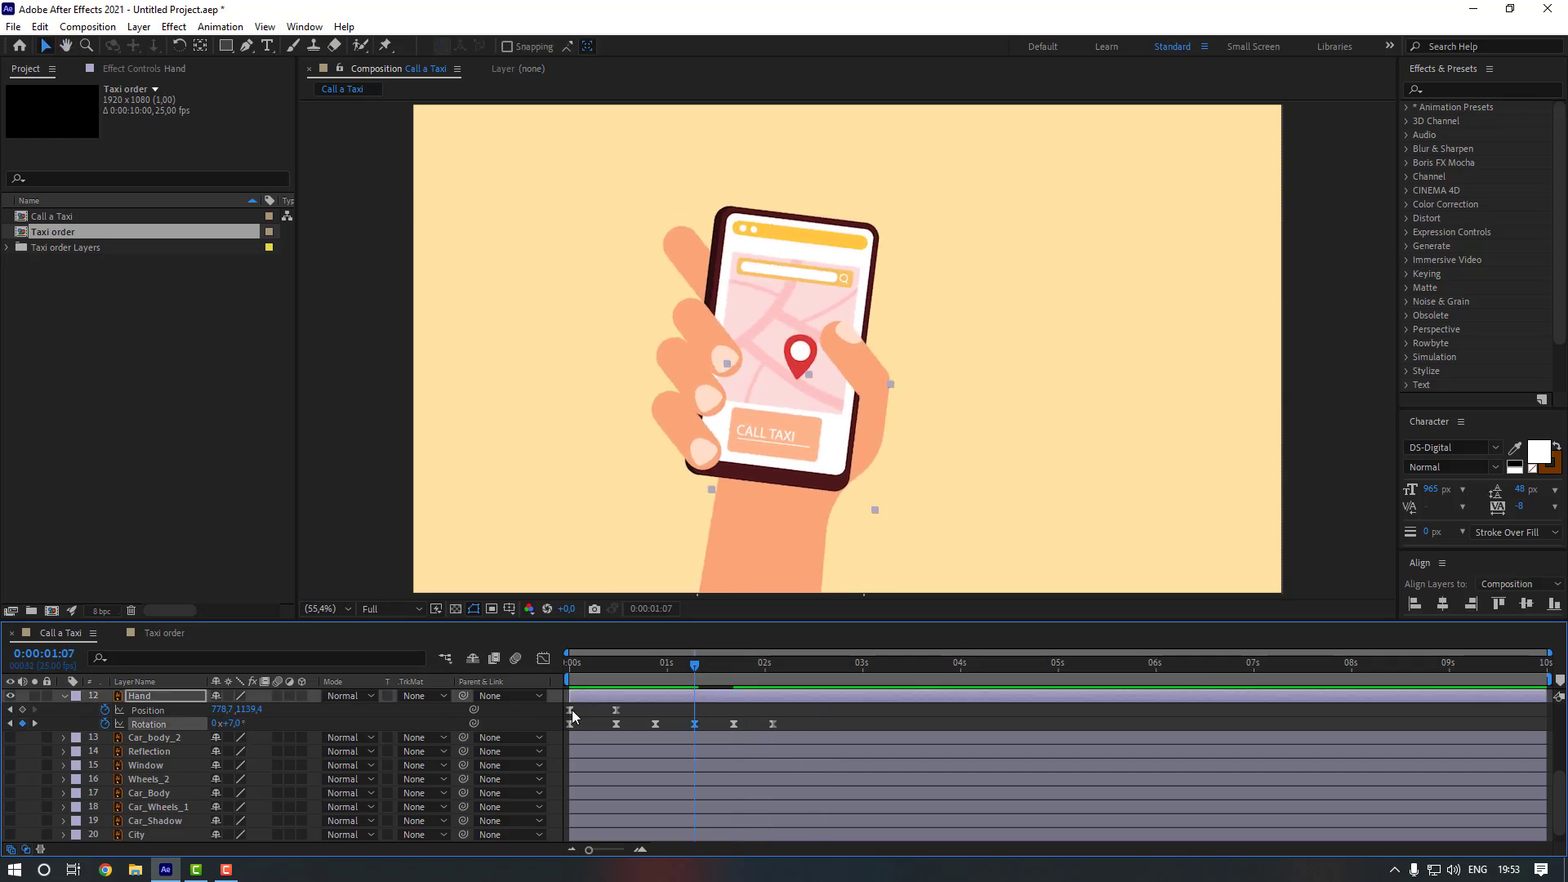
- Set the Hand's rotation to -3.5° at the 0:00:01:17 keyframe and preview the swing
click(733, 663)
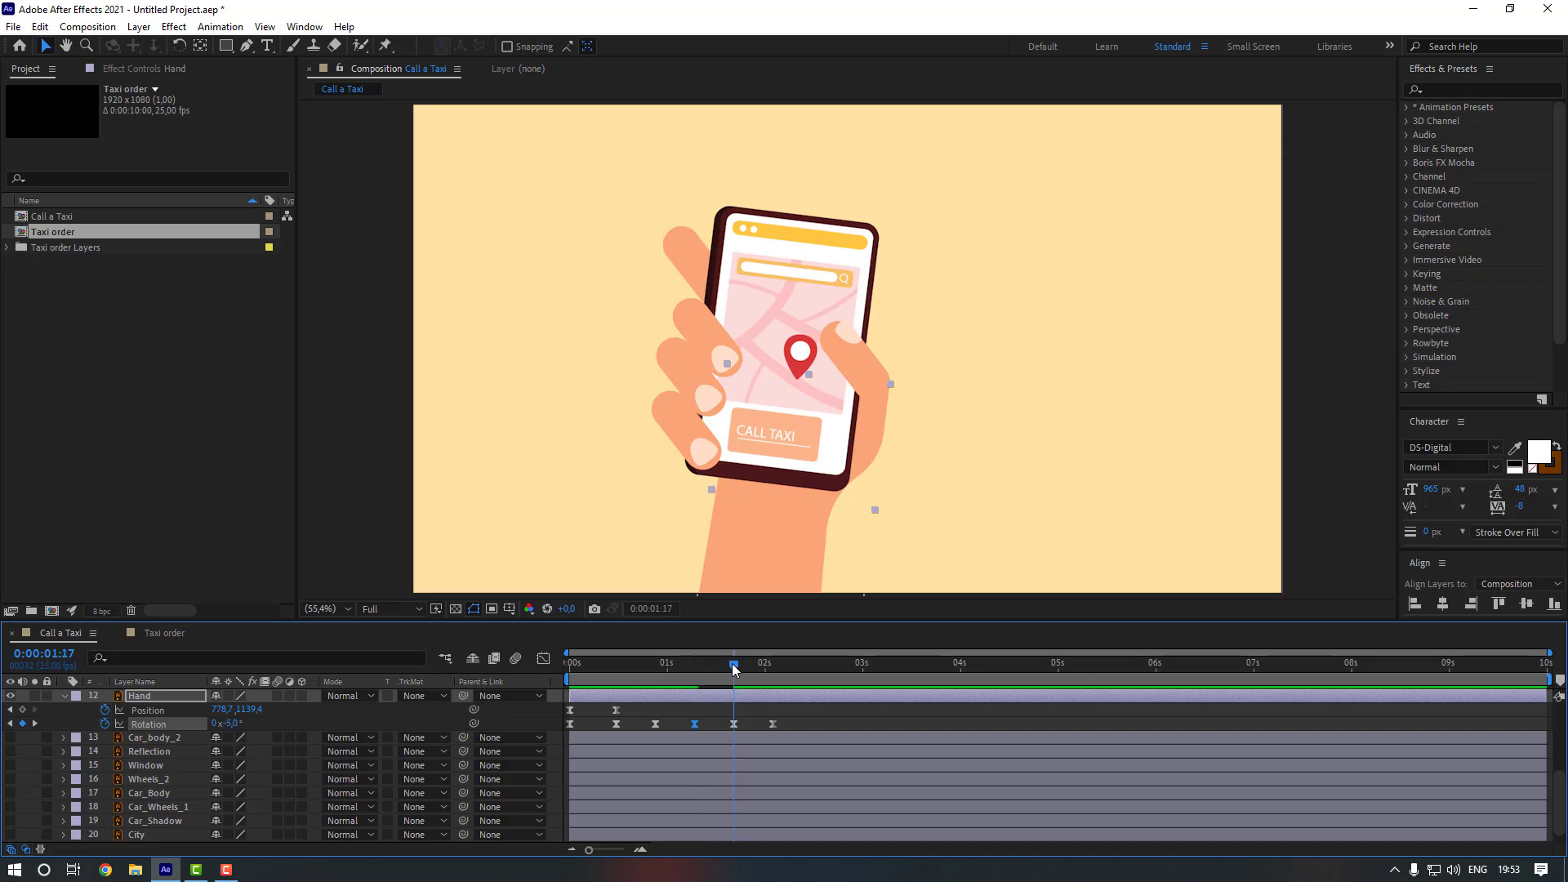
click(231, 724)
text(-3,5)
key(Return)
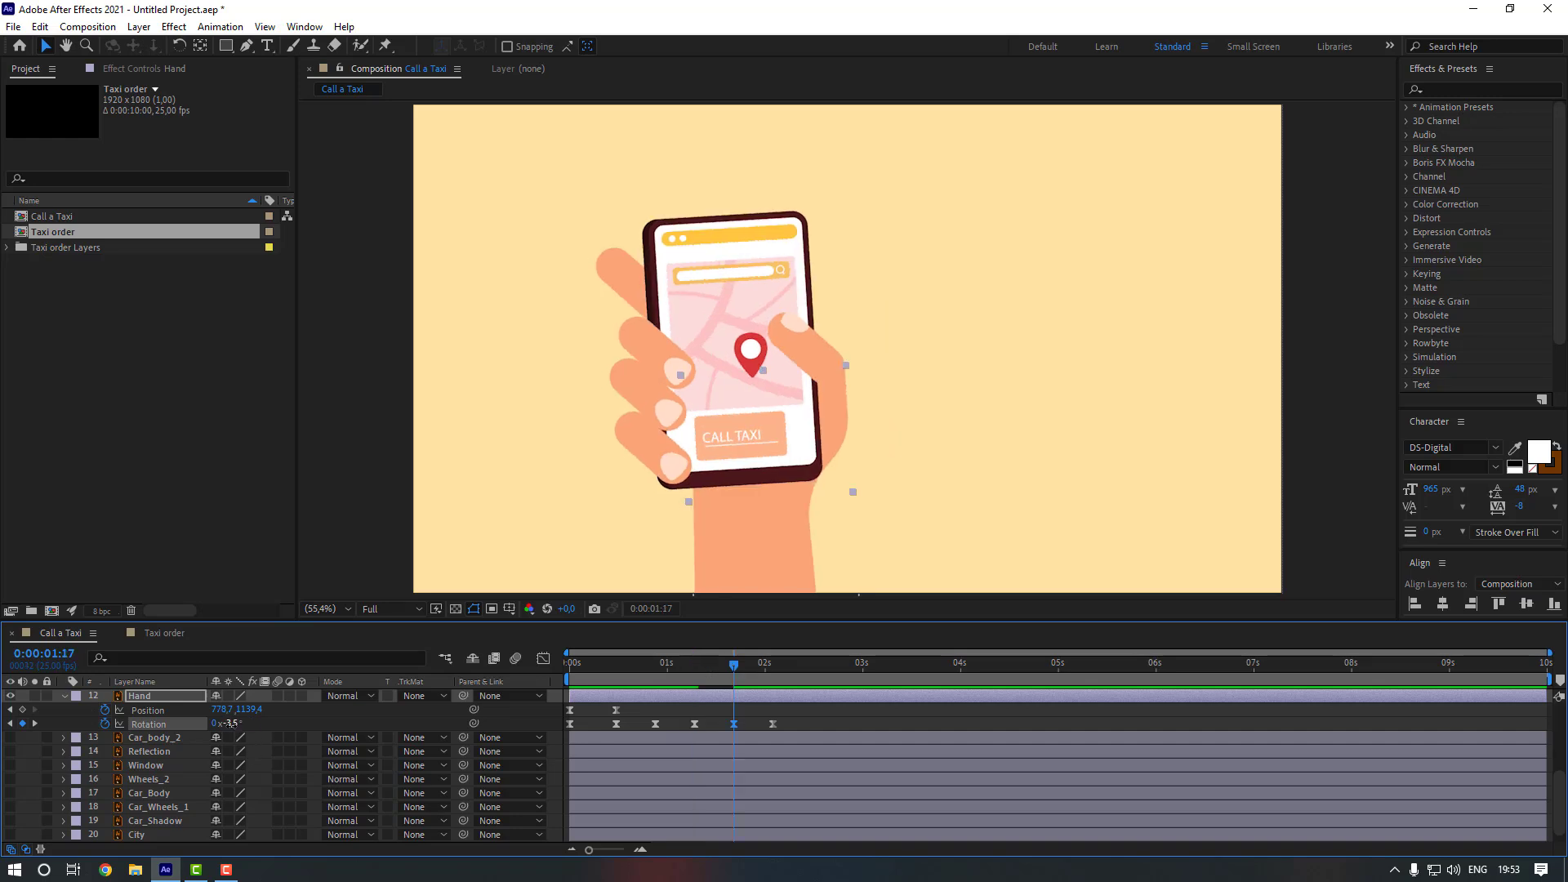
key(space)
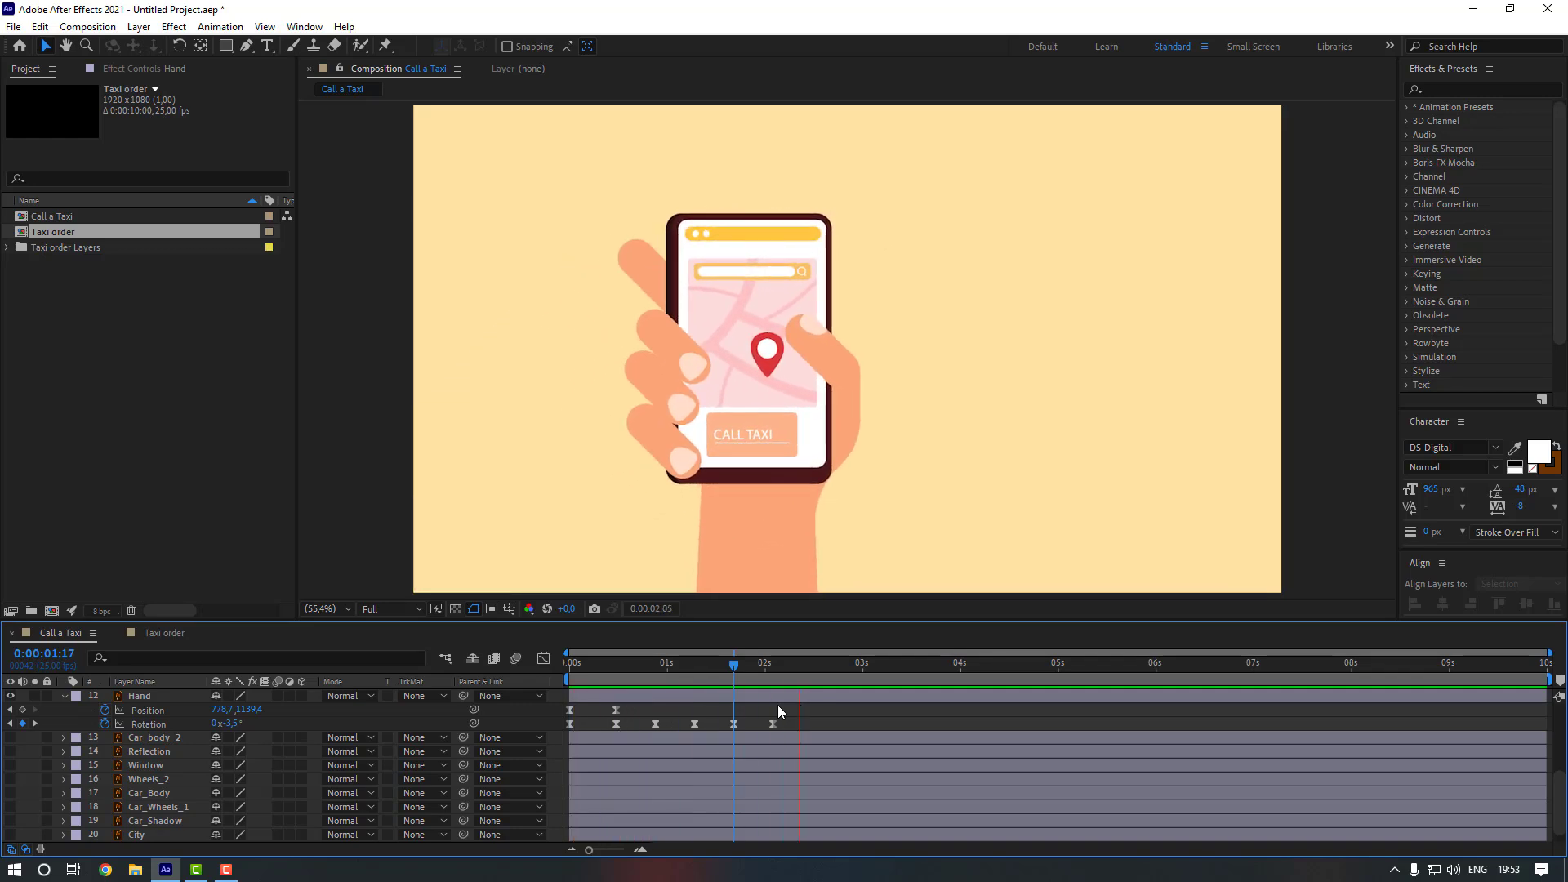
key(space)
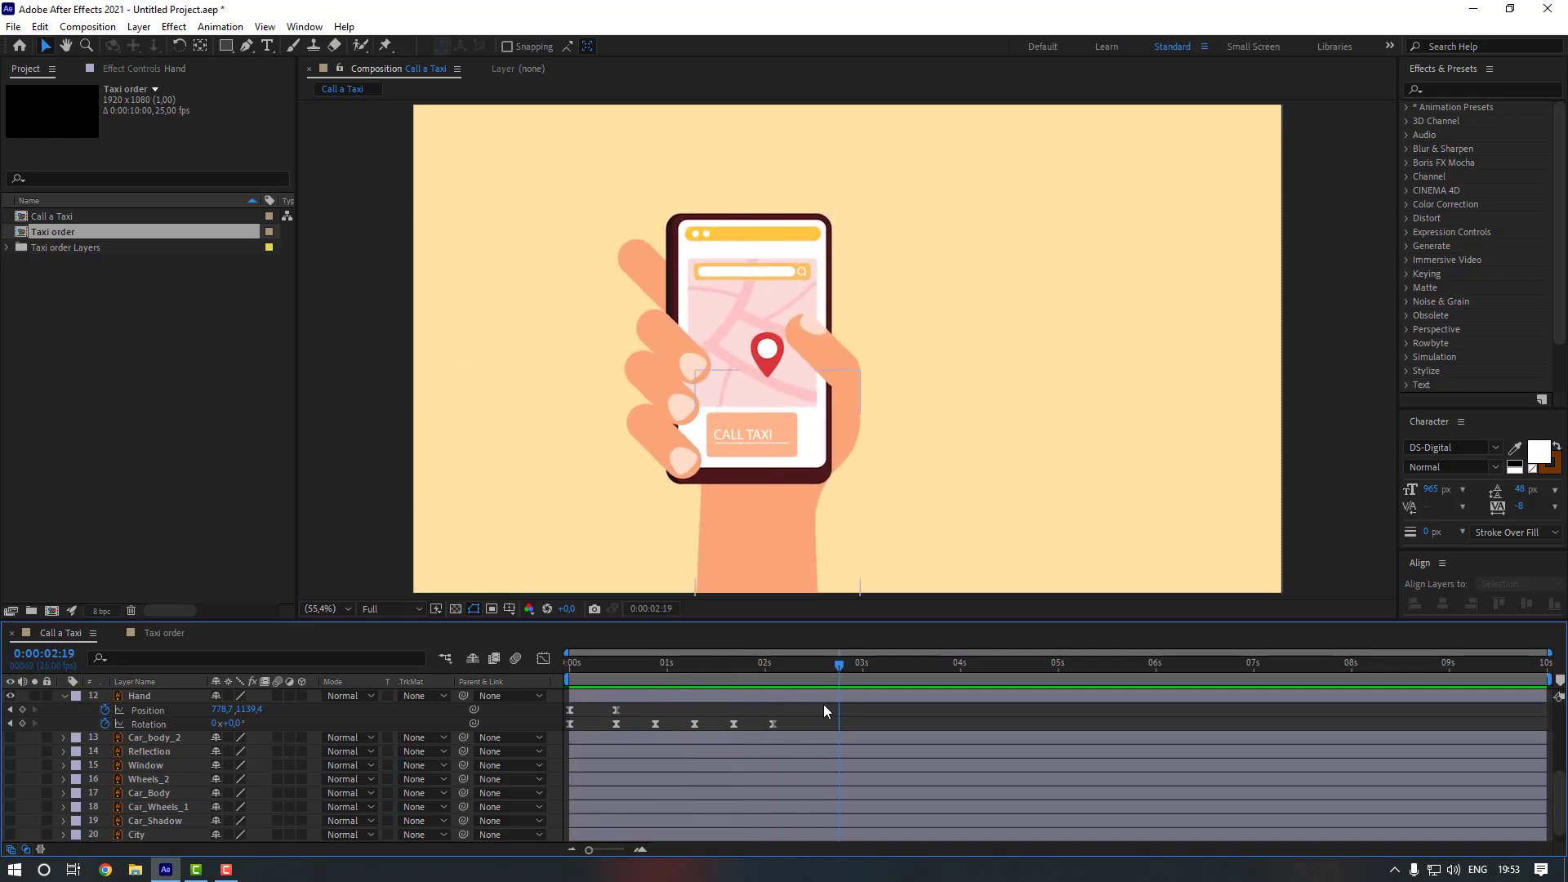
- Shift the Hand's selected Position keyframes sideways so the position at 0:00:00:12 is 938.7, 1139.4, and fit the composition in view
click(774, 666)
drag(775, 667, 858, 668)
drag(828, 710, 563, 738)
click(615, 665)
click(615, 666)
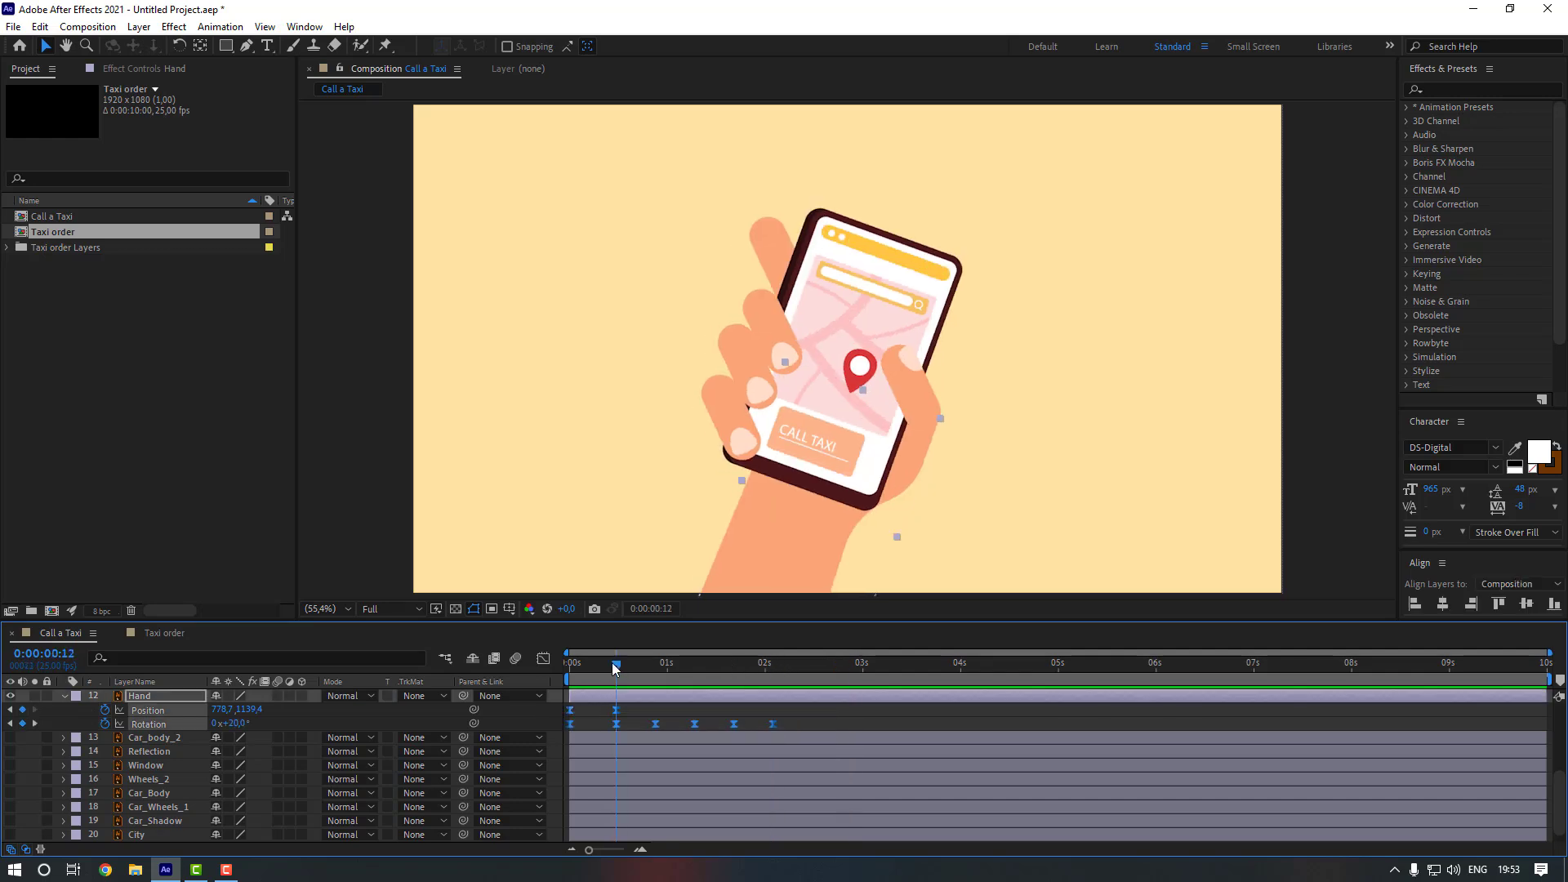
drag(218, 713, 334, 697)
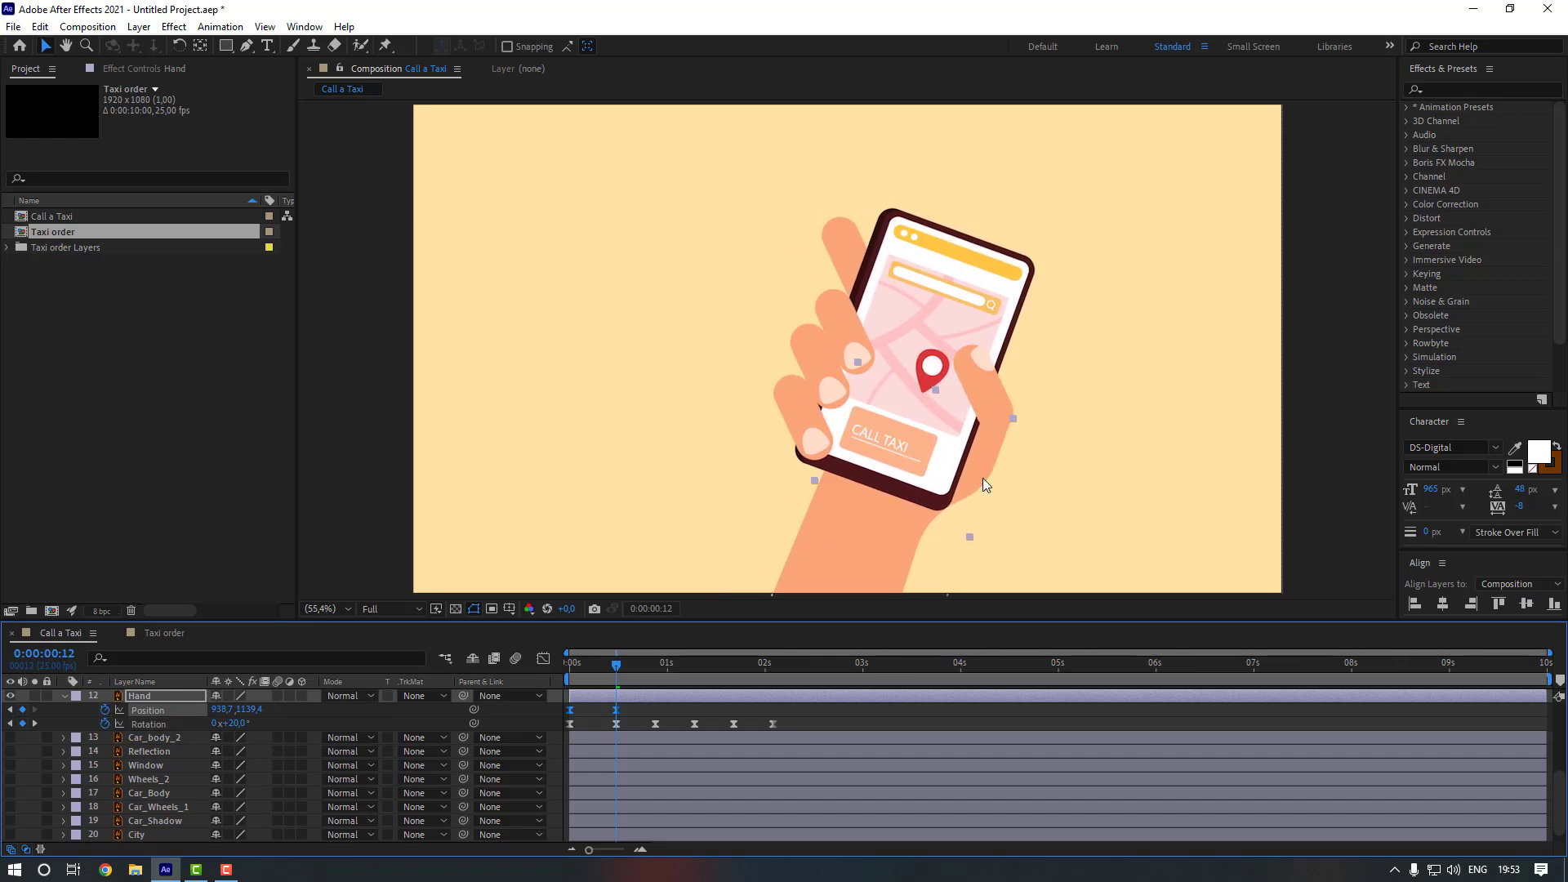
drag(1096, 403, 1040, 386)
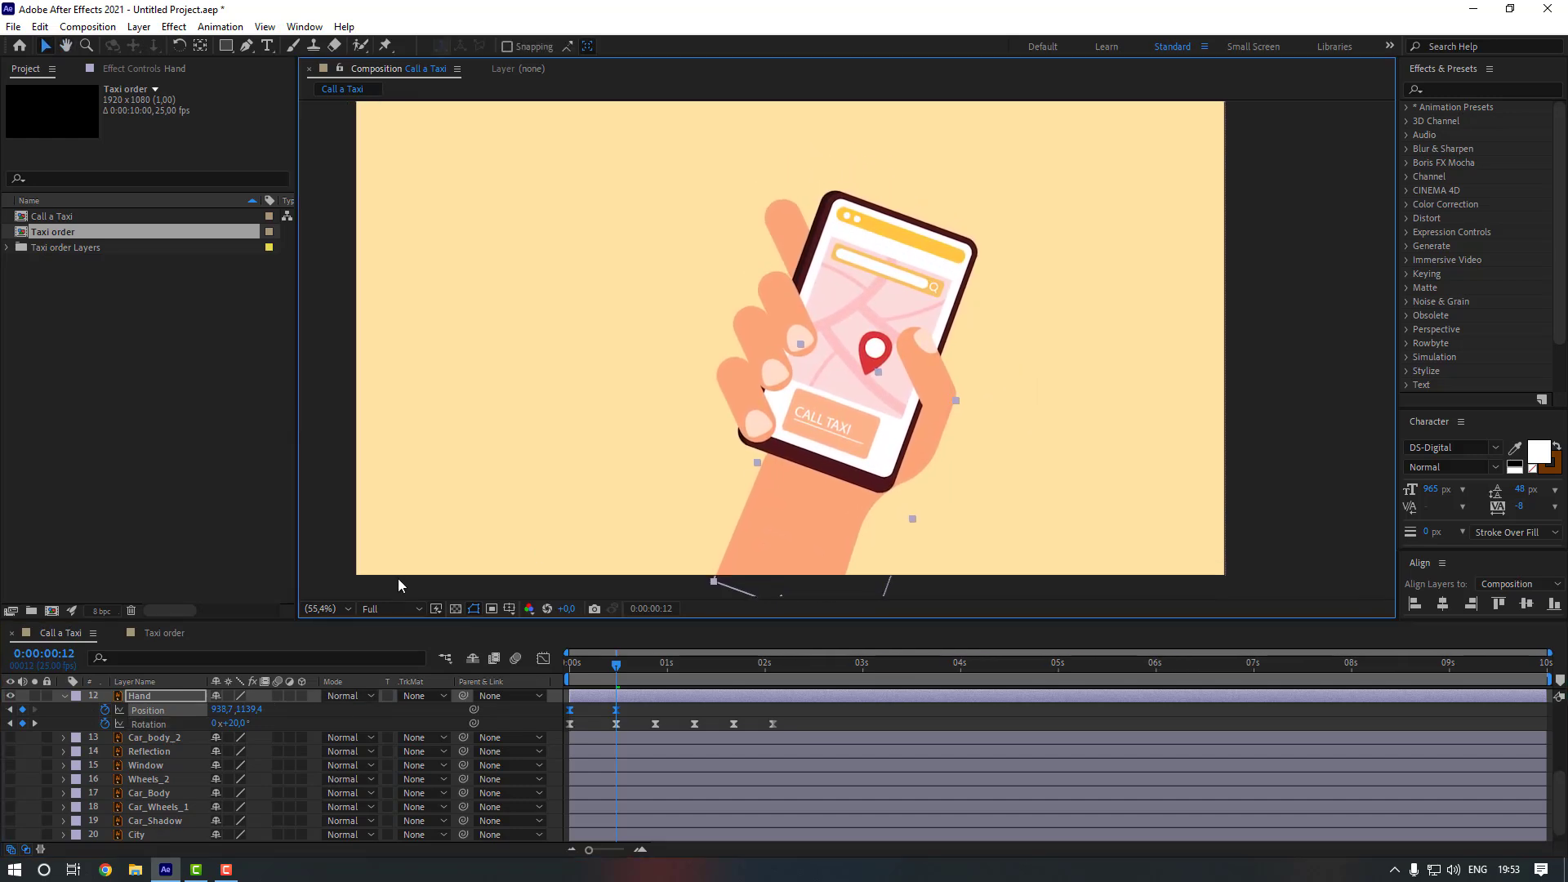
click(320, 609)
click(335, 324)
click(705, 712)
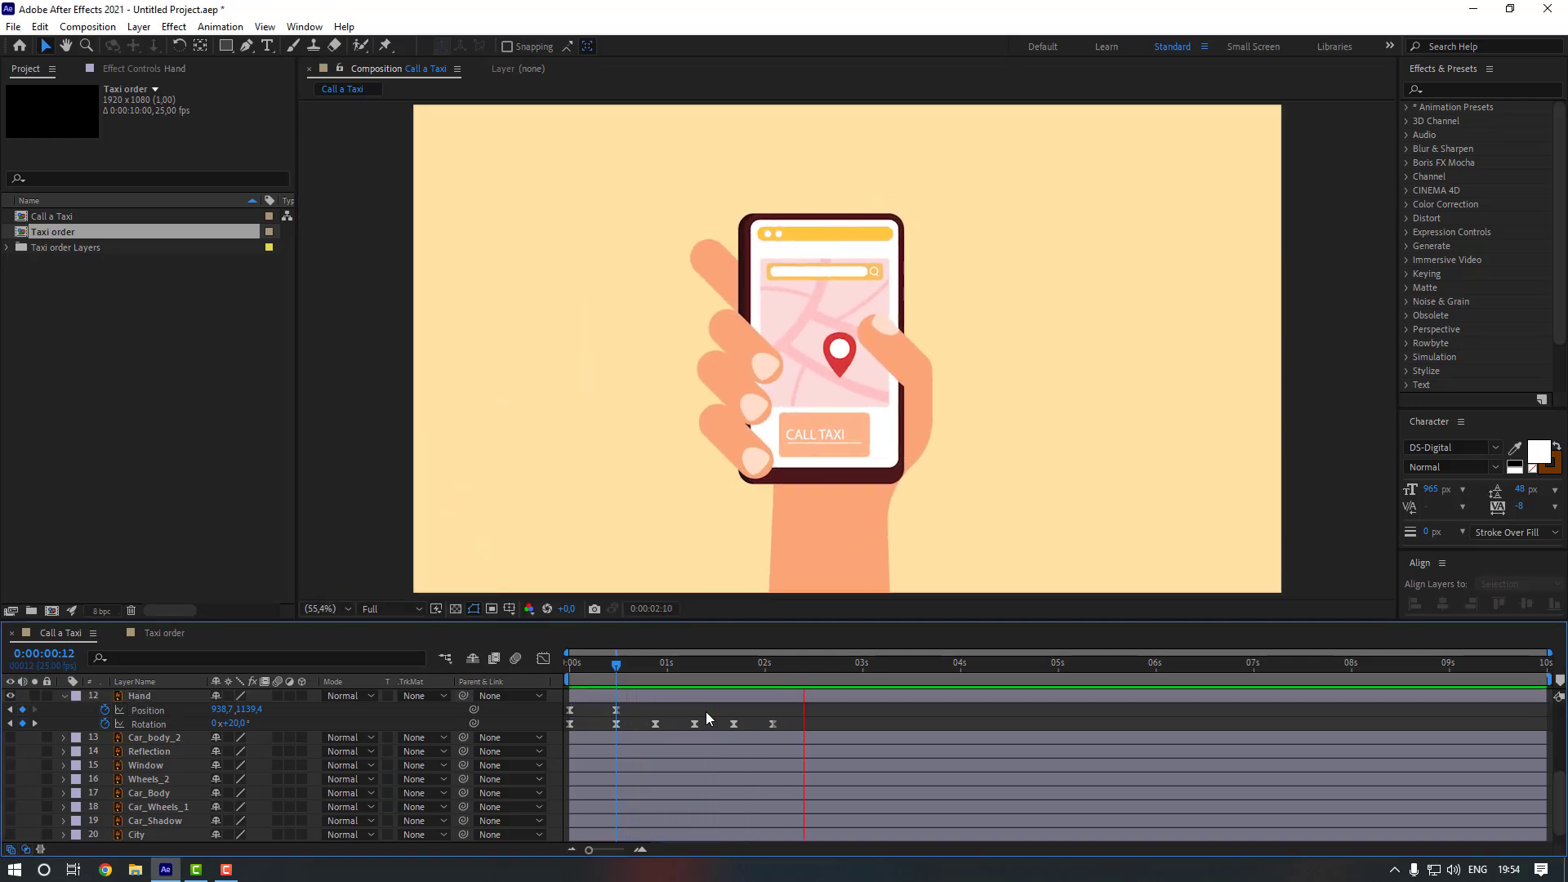
- Add a Rotation keyframe to the Finger_1 layer at 0:00:02:02 and set its rotation to 14° at 0:00:02:12
click(774, 665)
scroll(768, 718, up, 3)
click(768, 765)
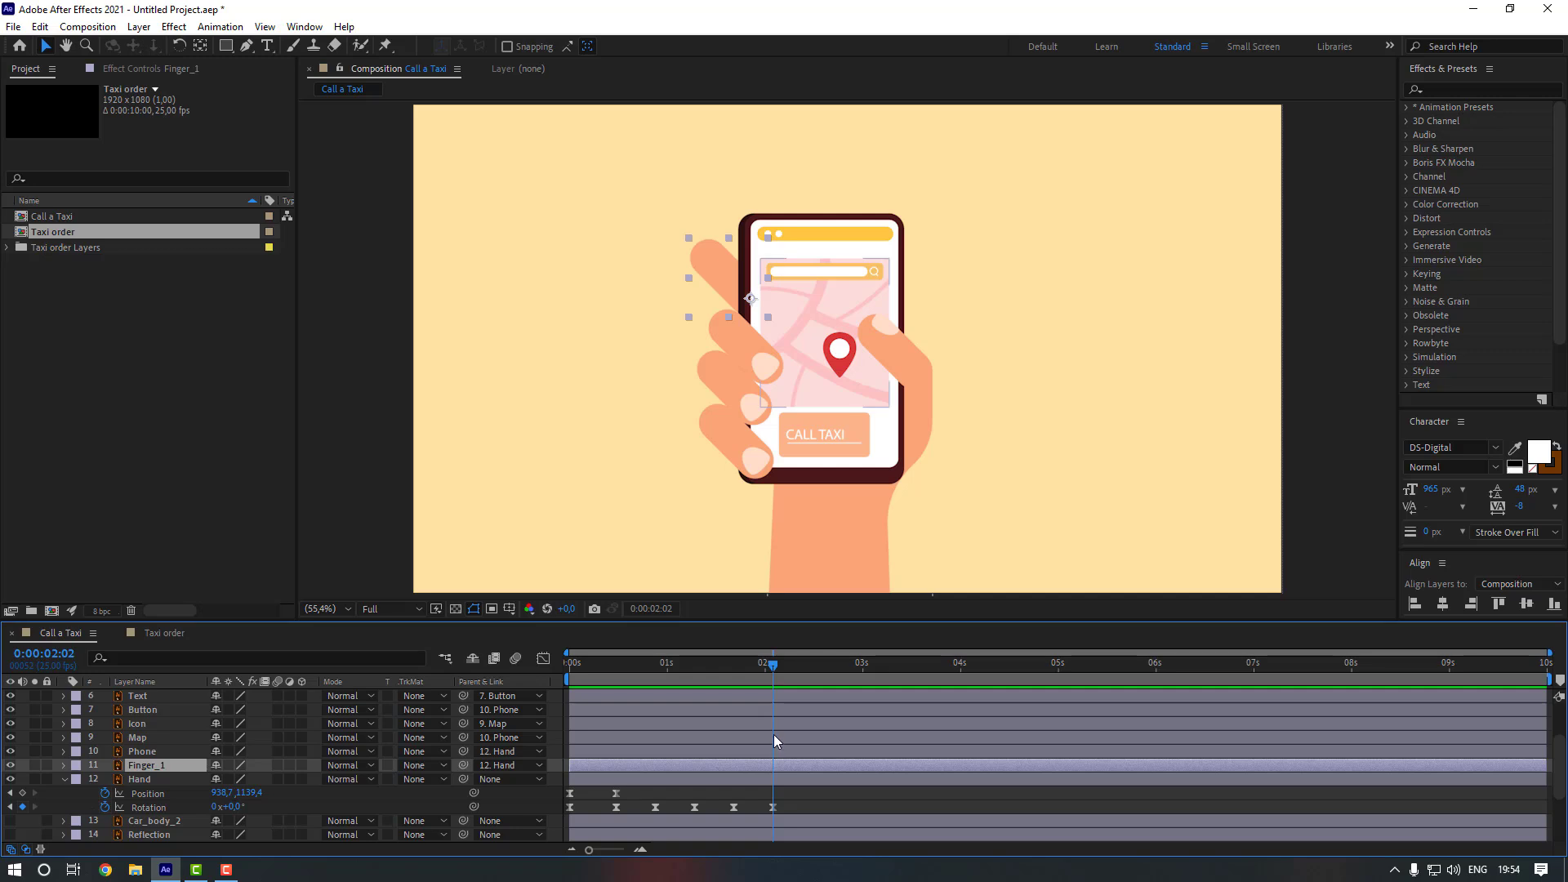
scroll(773, 734, down, 3)
key(r)
click(104, 737)
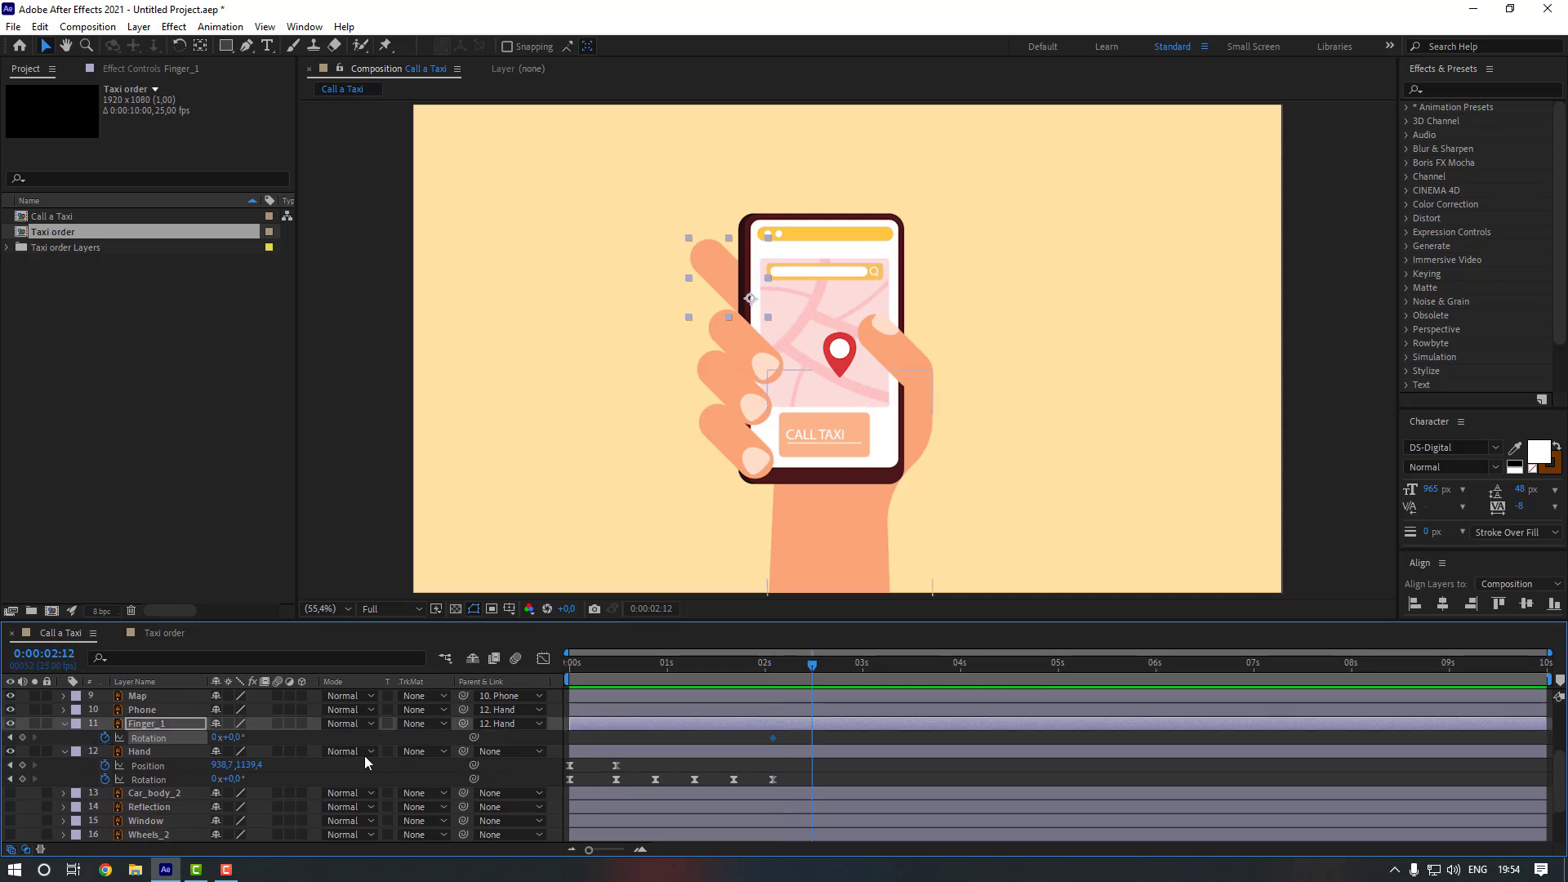
drag(238, 739, 249, 737)
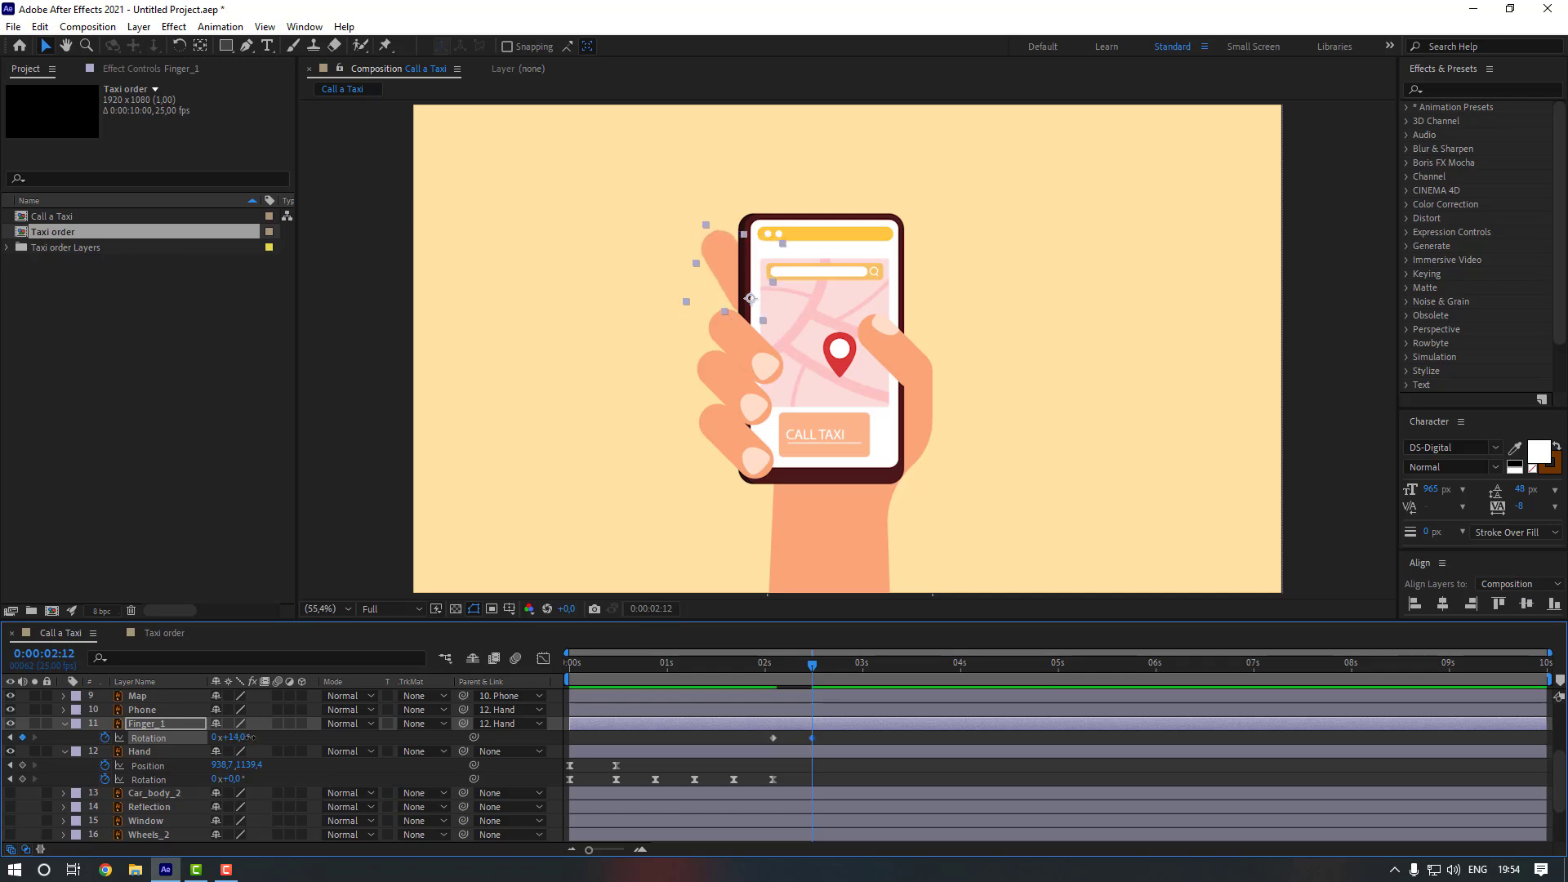
- Apply Easy Ease to both Rotation keyframes of the Finger_1 layer
drag(918, 739, 765, 745)
right_click(772, 738)
mouse_move(898, 726)
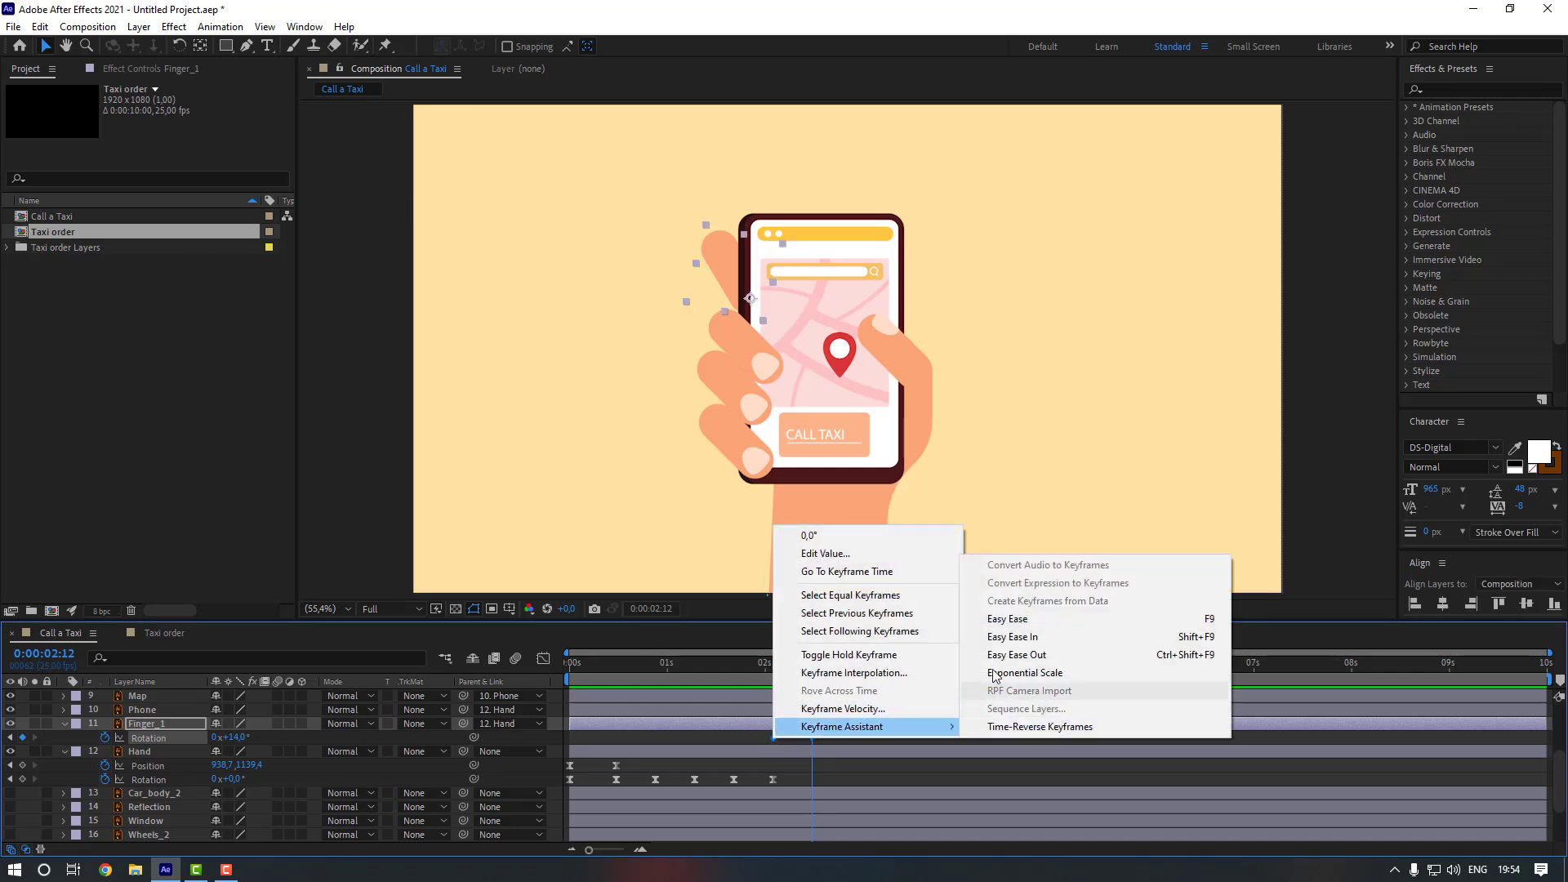
click(995, 619)
click(837, 733)
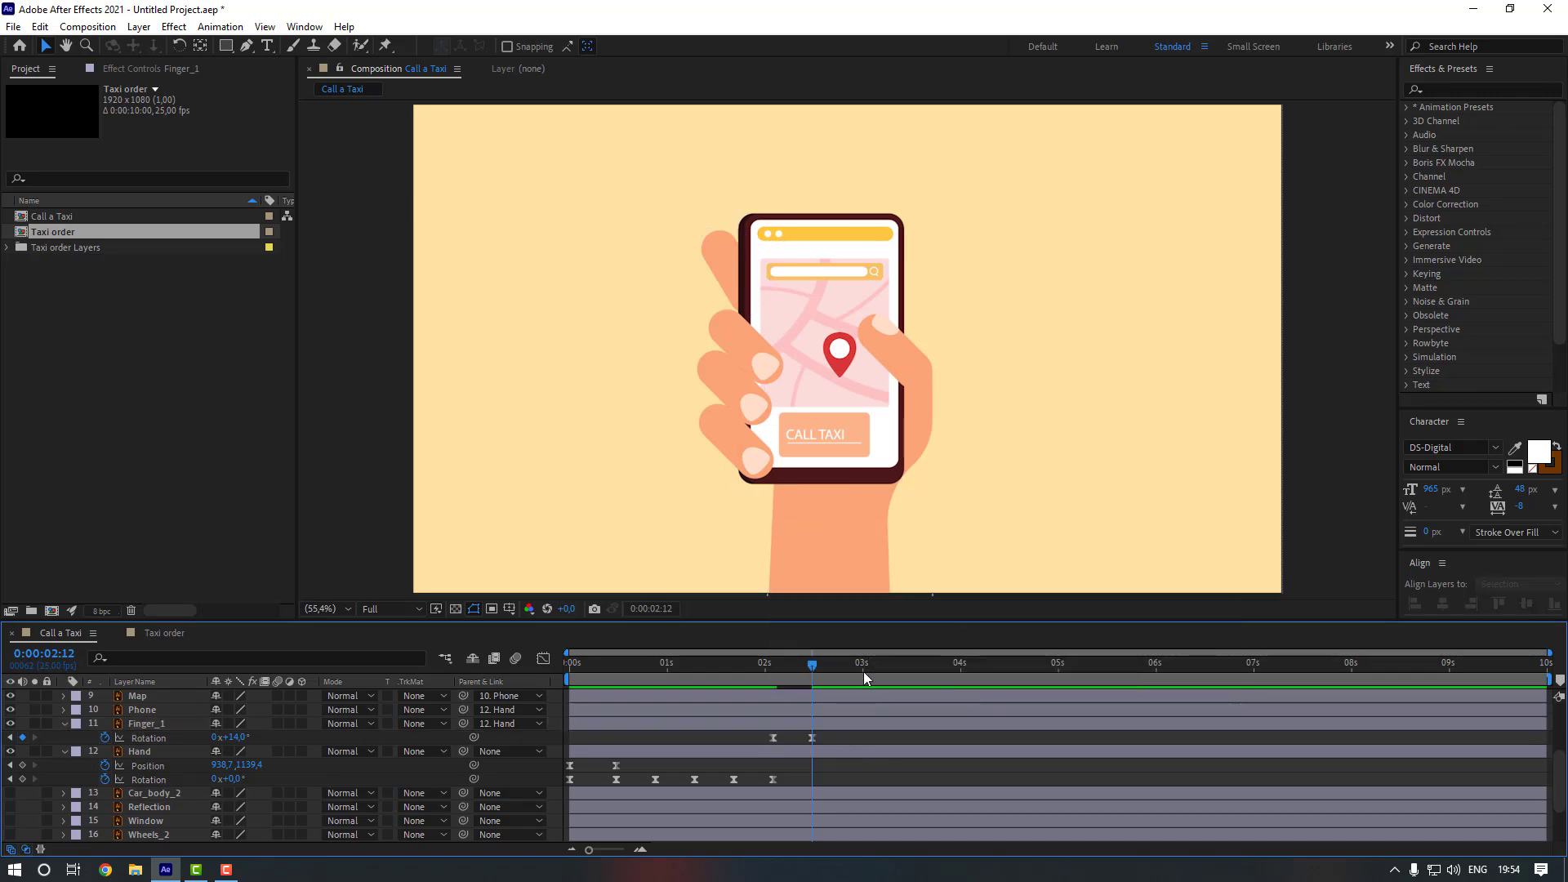
- Add a hold Rotation keyframe to Finger_1 at 0:00:03:07, set its rotation to 0° at 0:00:03:17, and preview the movement
click(891, 666)
click(22, 738)
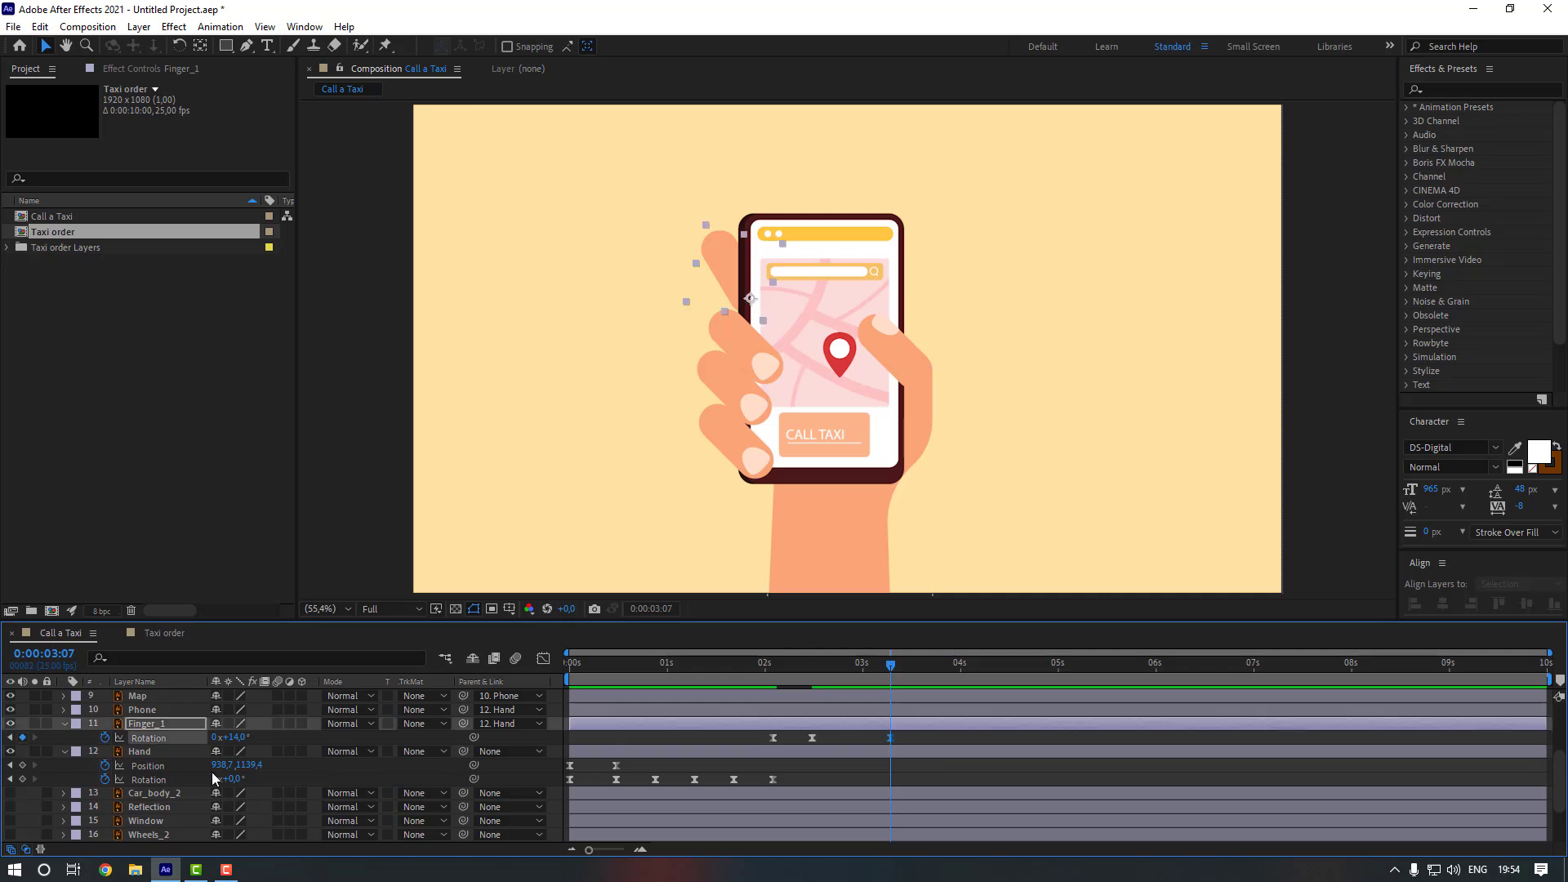
key(shift+Page_Down)
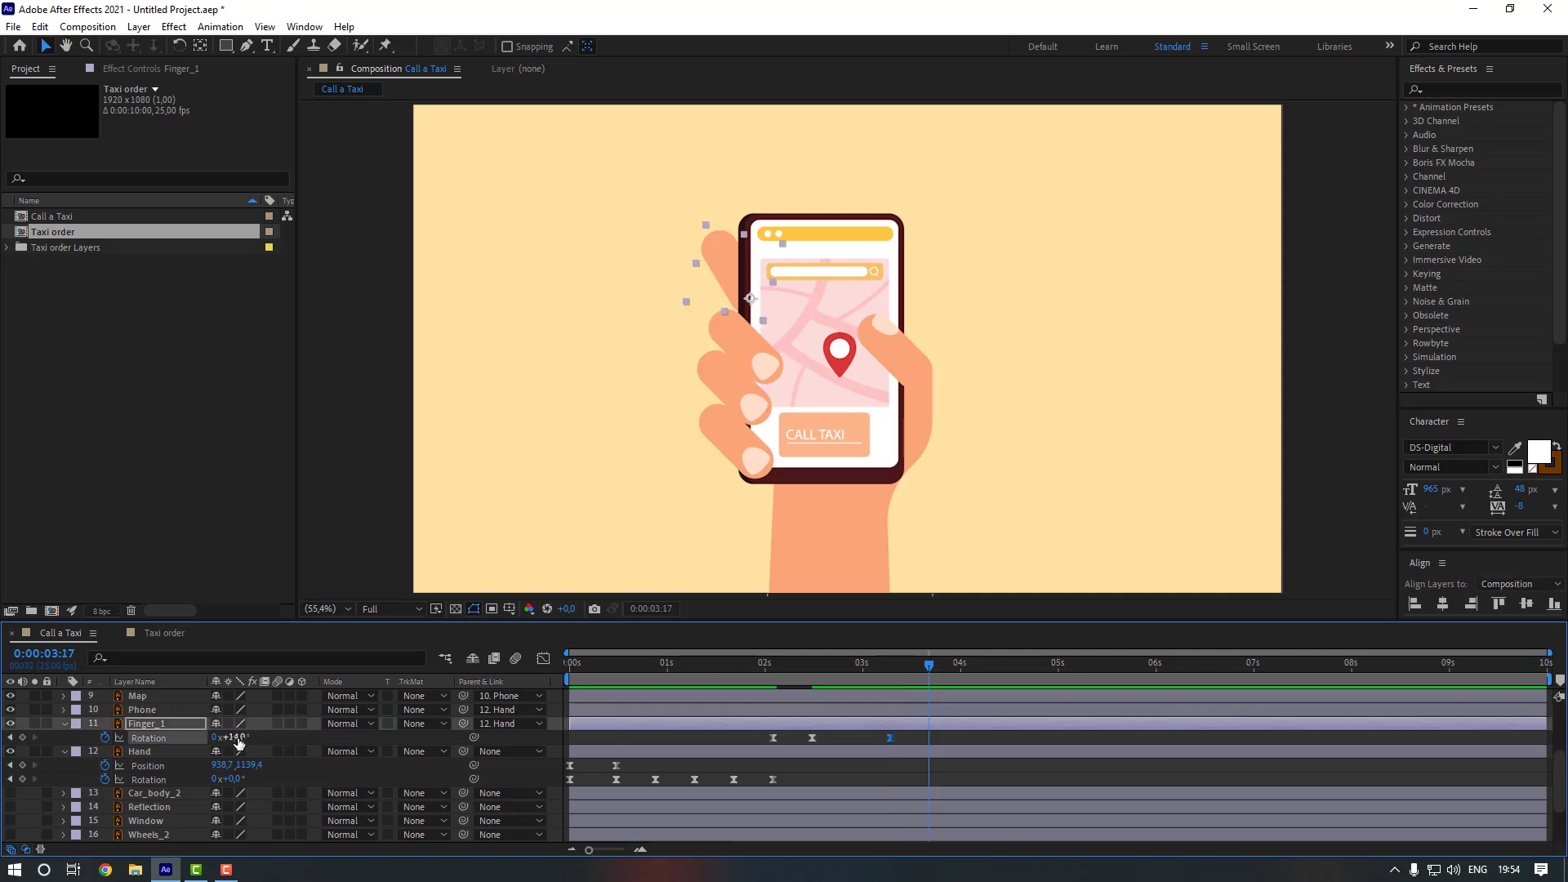
click(238, 739)
key(Return)
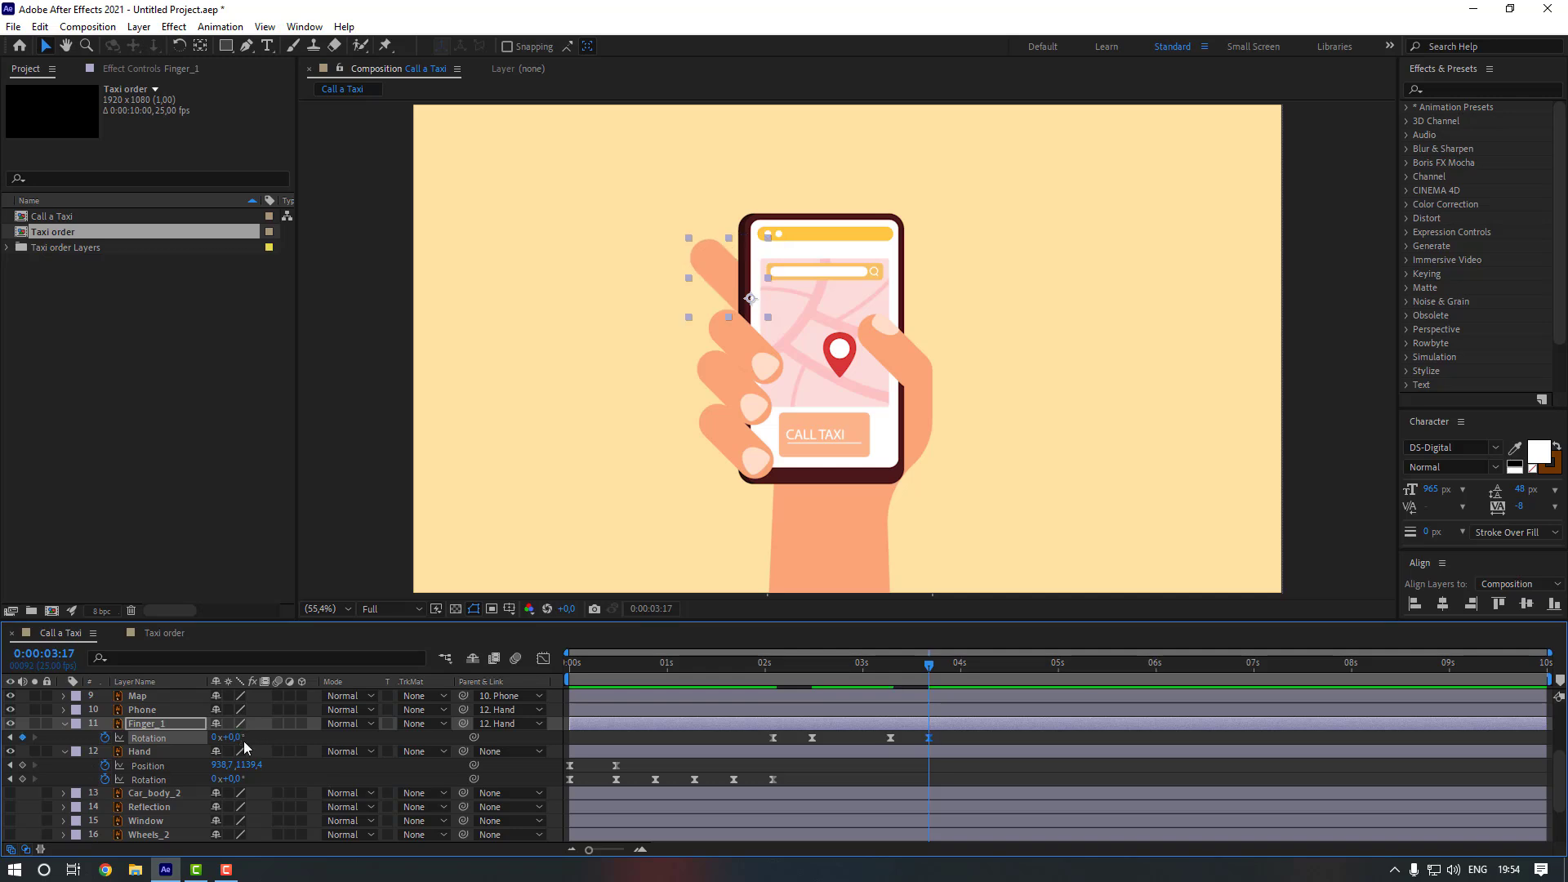
click(1000, 760)
click(724, 663)
key(space)
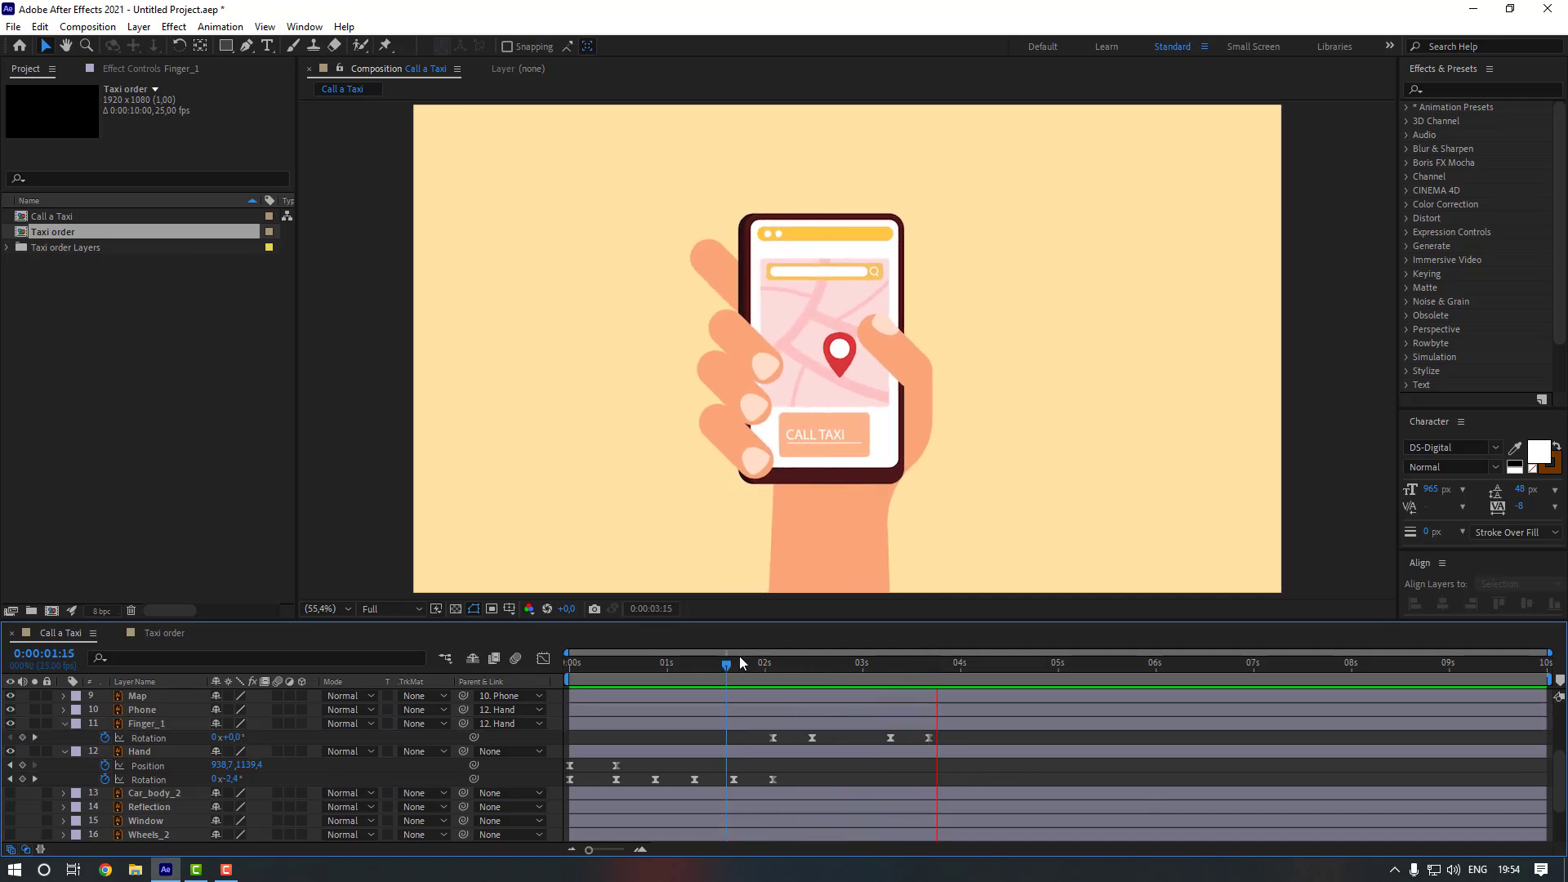
- Go to 0:00:02:02 and solo the Fingers layer
scroll(159, 738, up, 3)
click(158, 738)
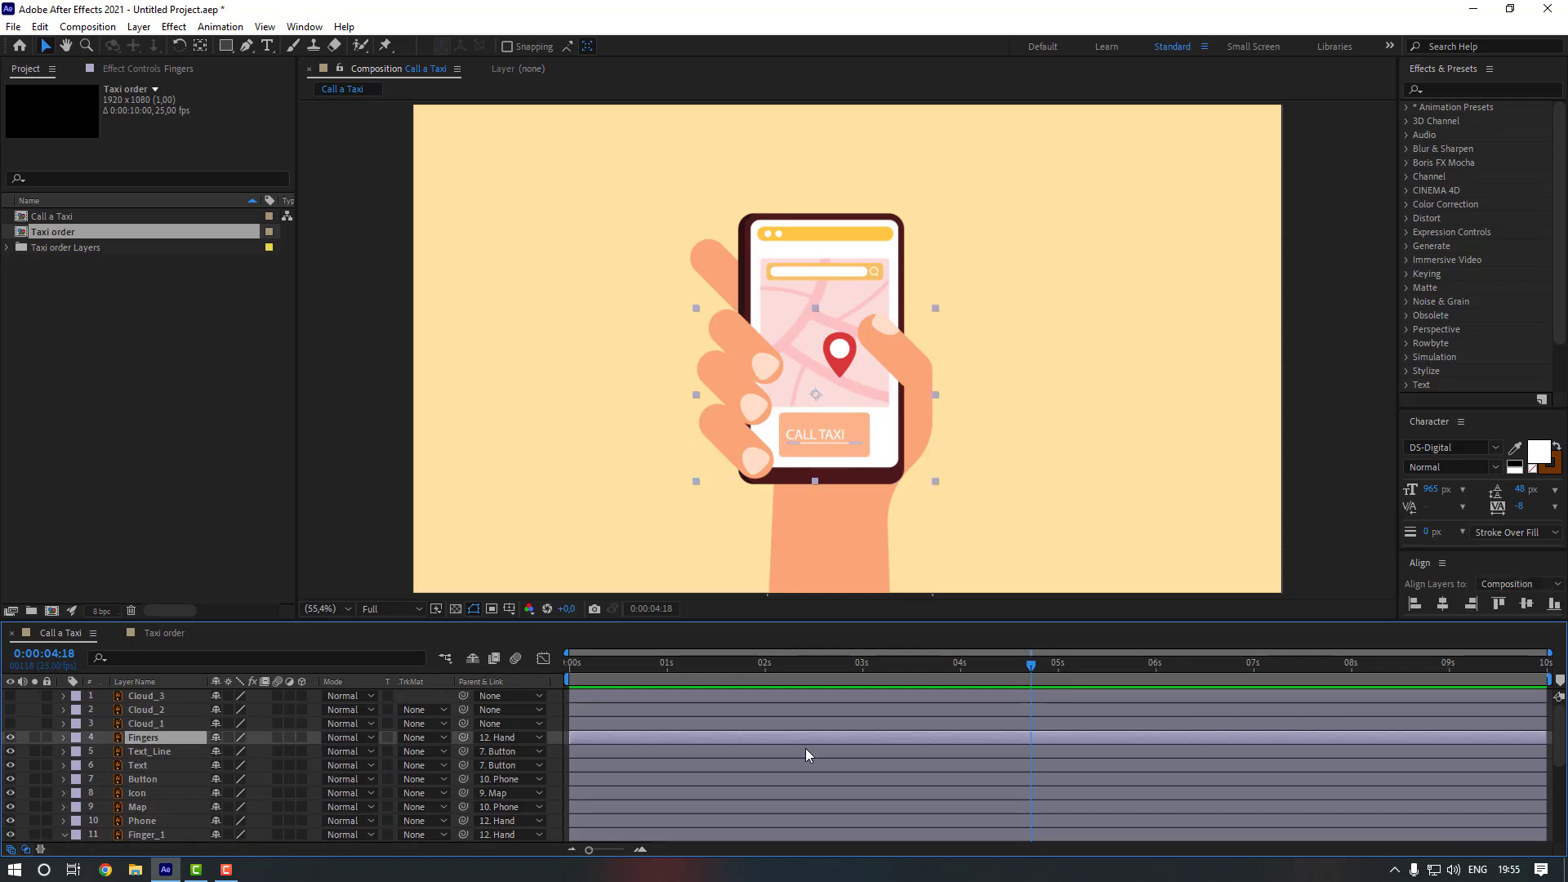
scroll(805, 748, down, 2)
drag(903, 665, 773, 685)
scroll(104, 747, up, 2)
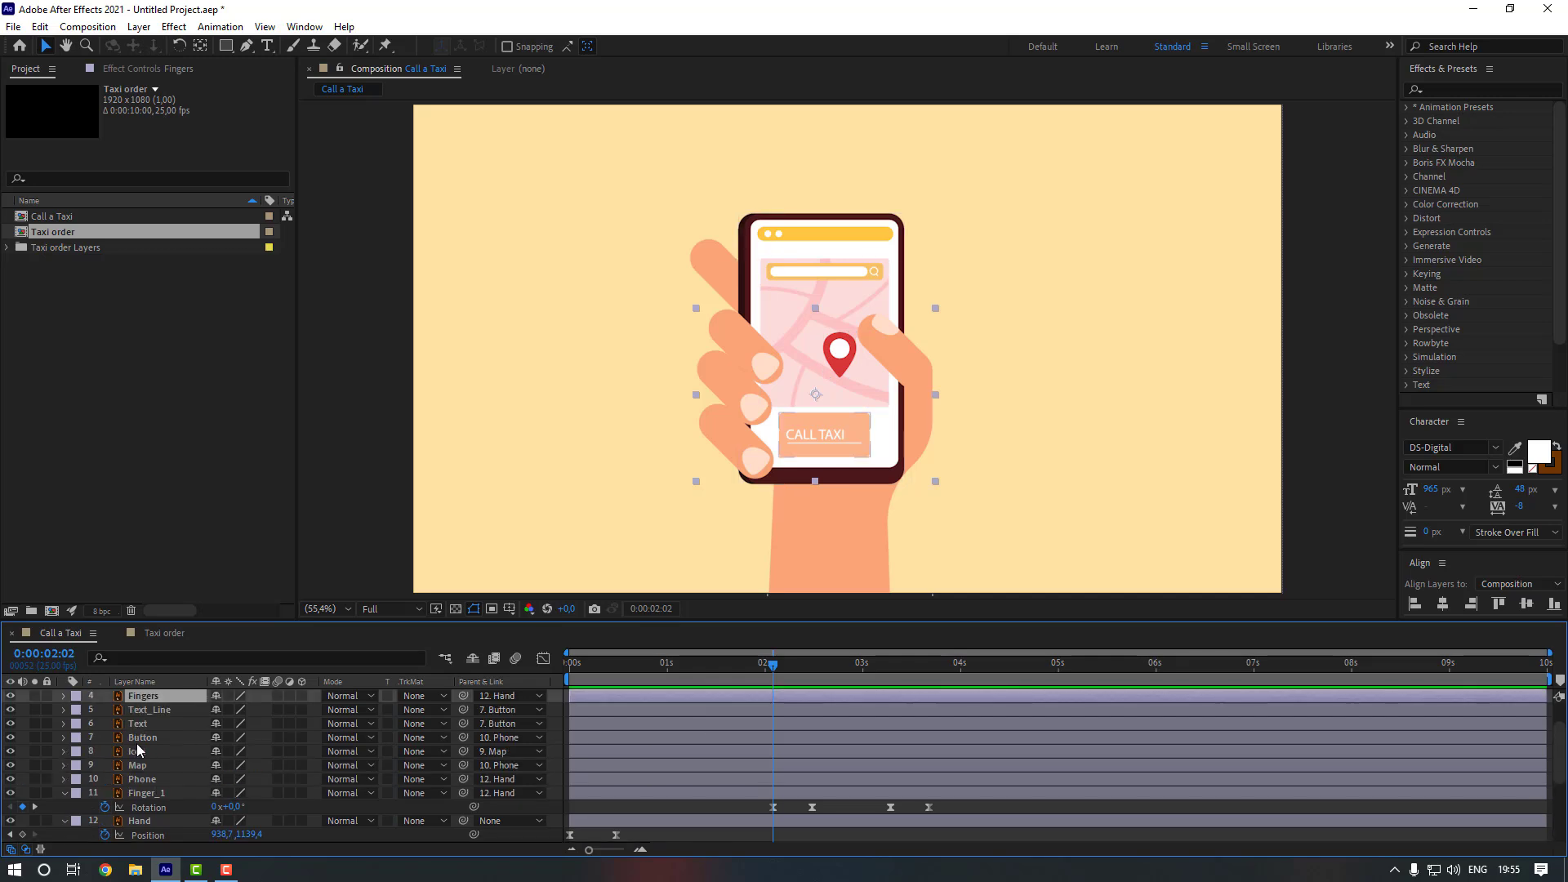
click(34, 737)
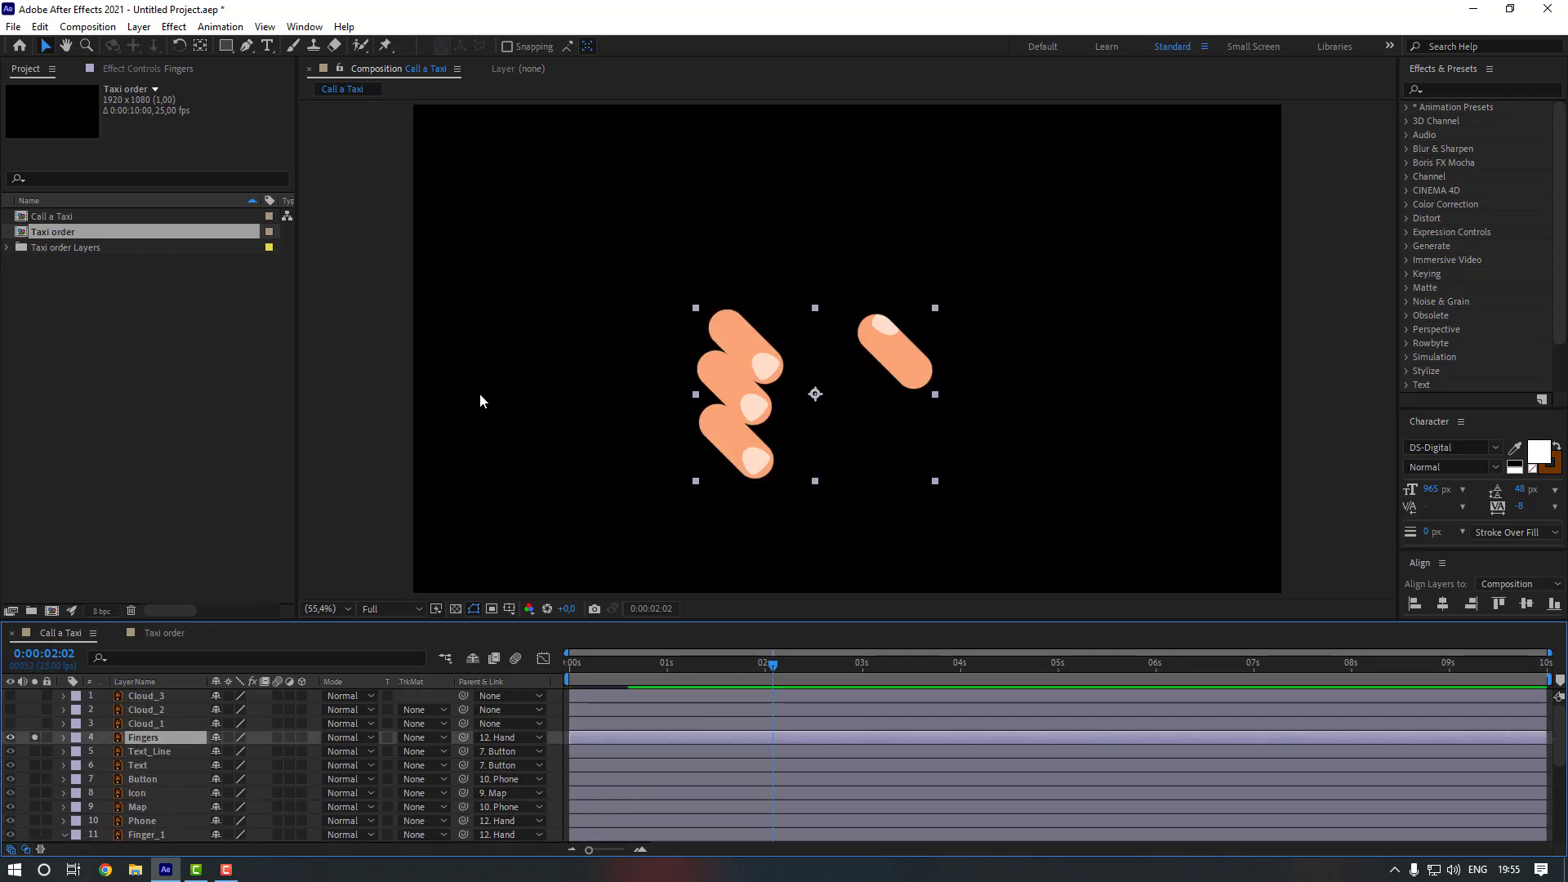
- Place Puppet pins at the nail and the base of the thumb on the Fingers layer
click(386, 46)
scroll(947, 343, up, 4)
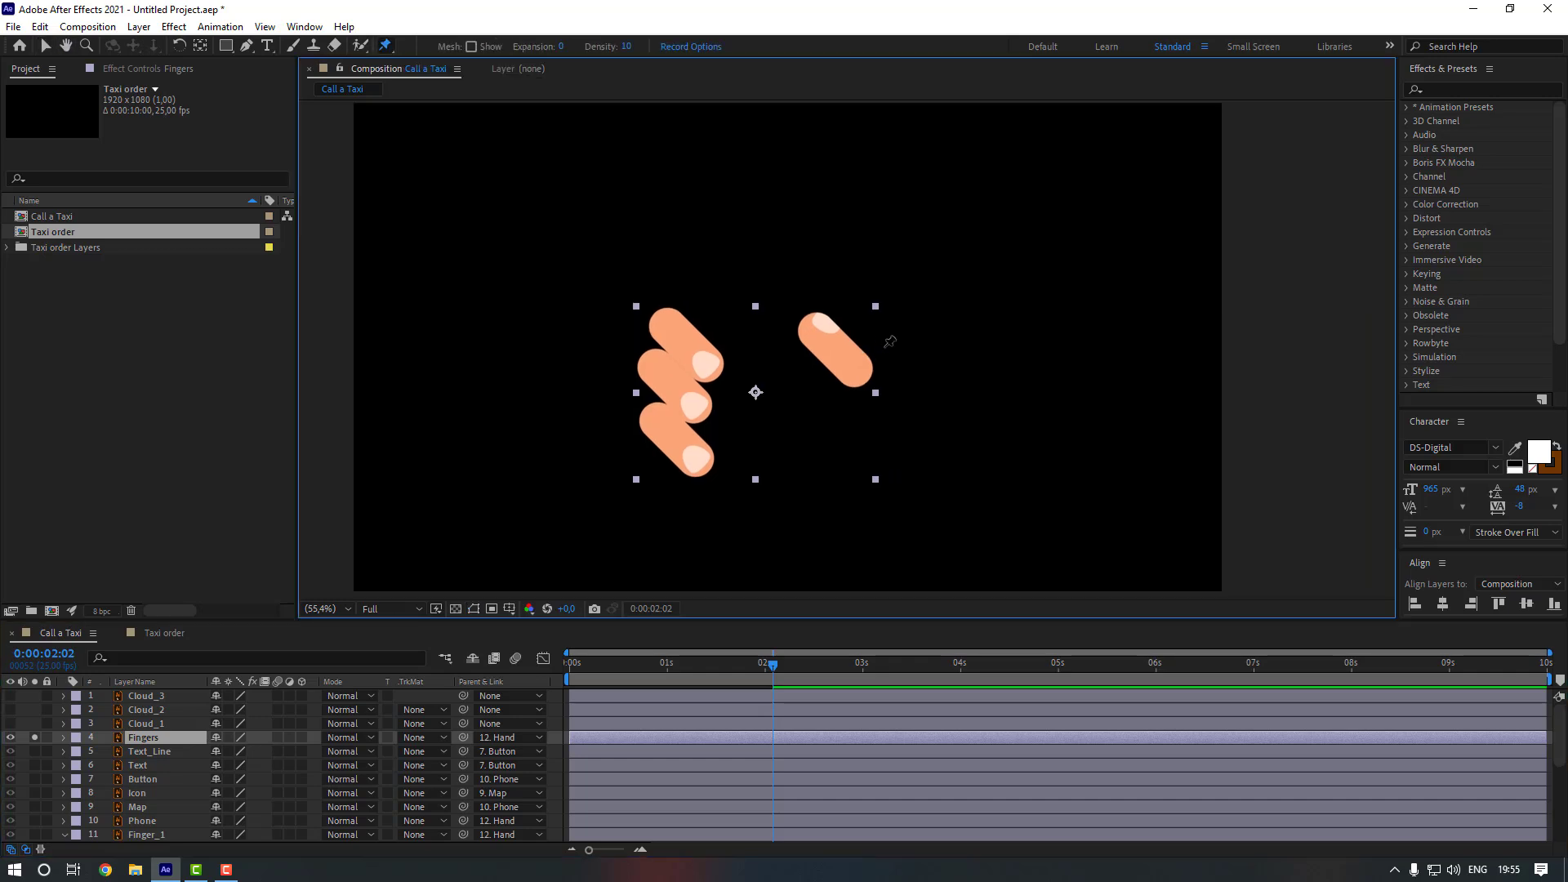
click(757, 307)
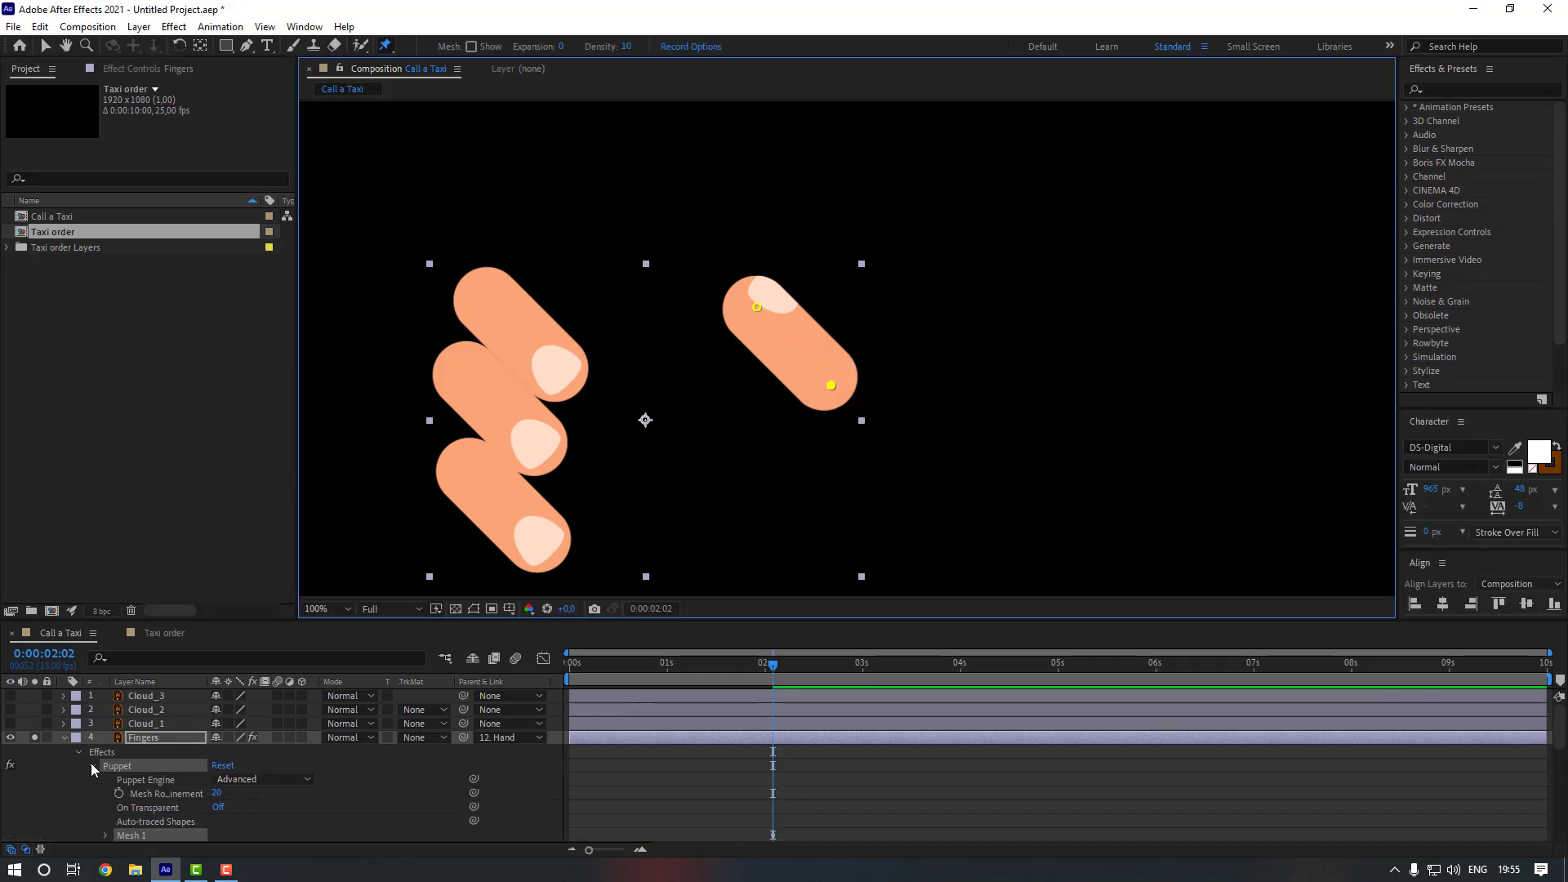
- Unsolo the Fingers layer and bend the thumb at 0:00:02:12 by moving its tip pin down and inward to about 386.4, 76.2
click(34, 739)
scroll(833, 756, down, 4)
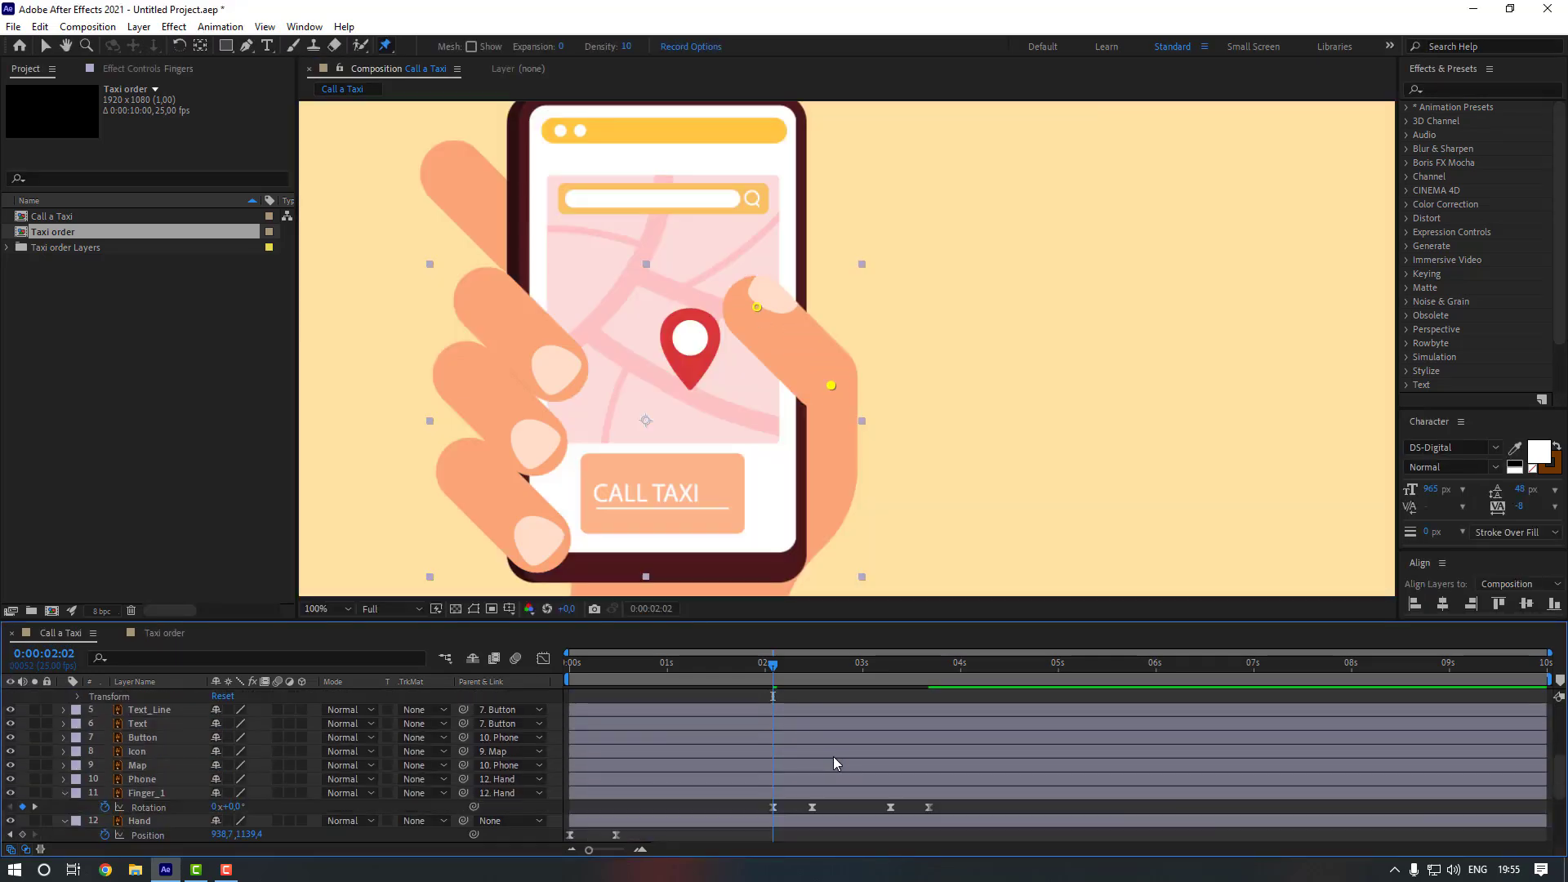
key(u)
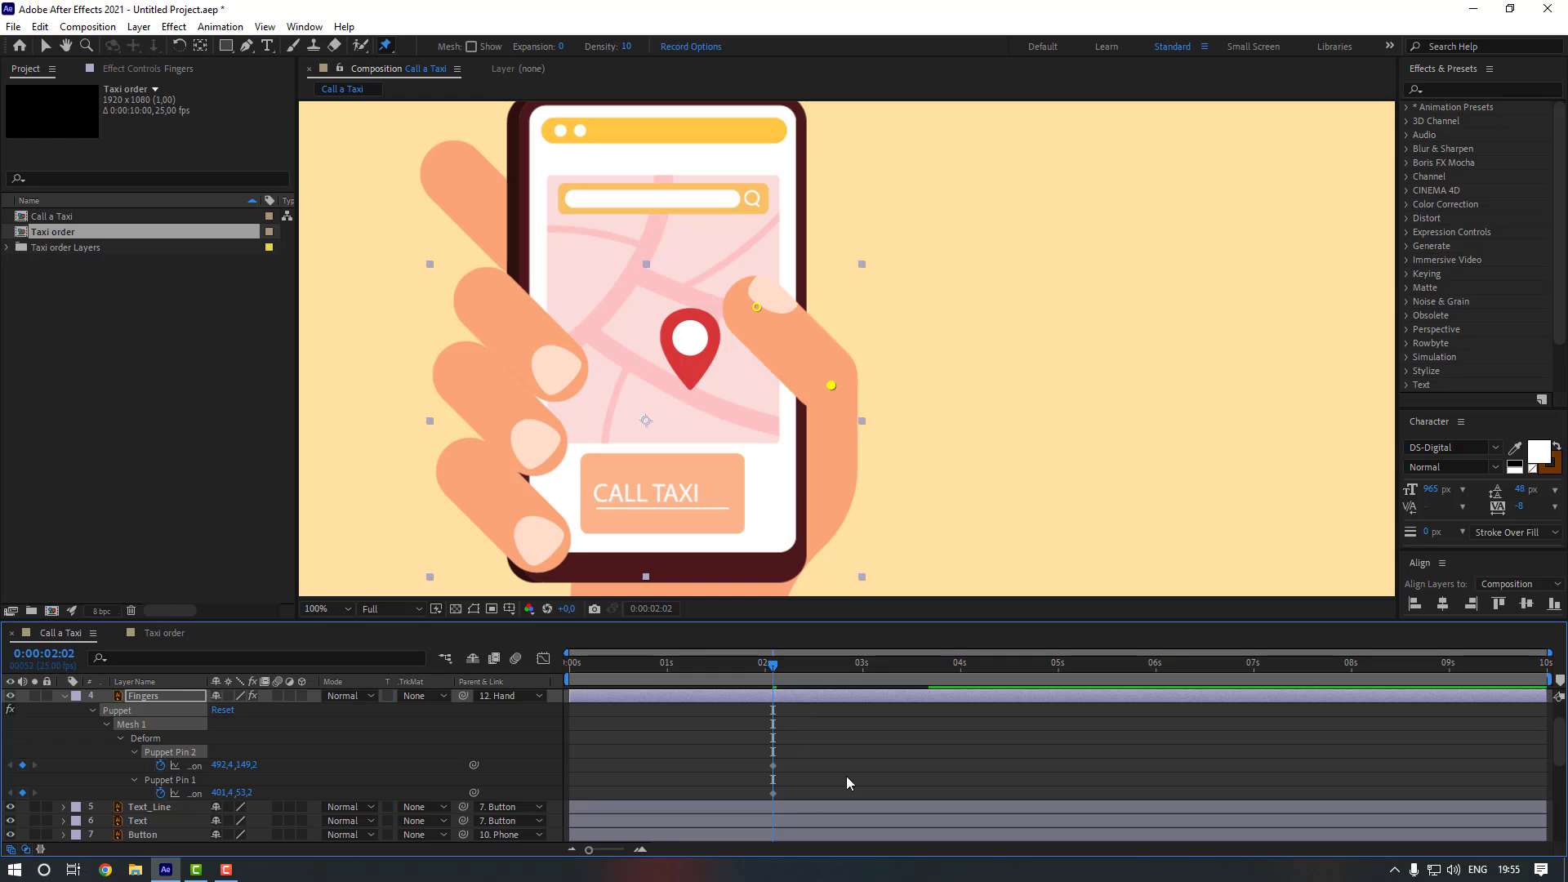
key(shift+Page_Down)
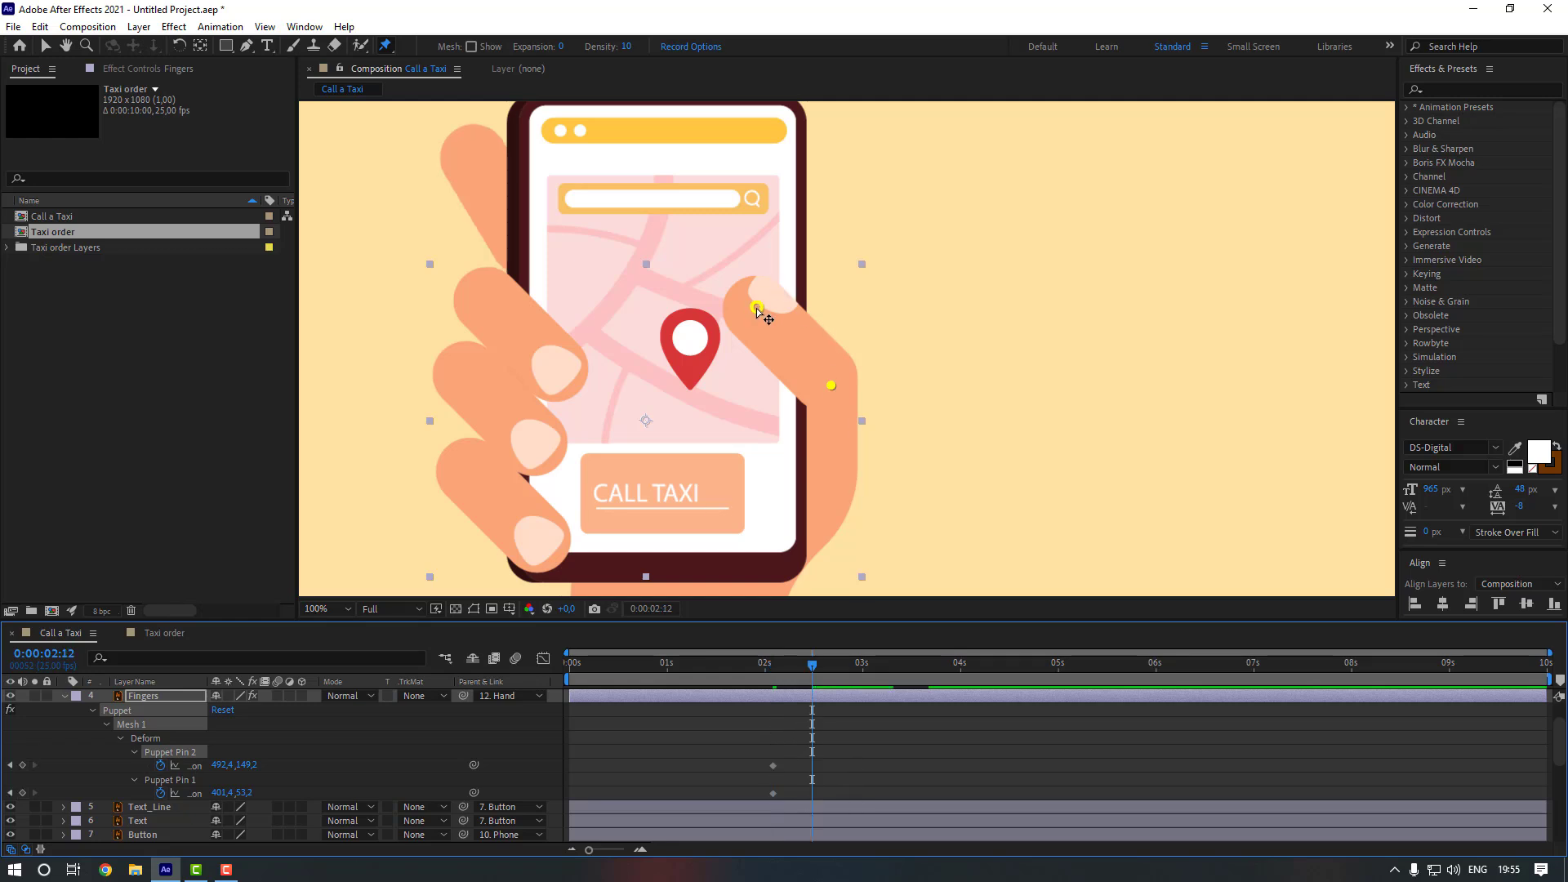
drag(756, 306, 744, 326)
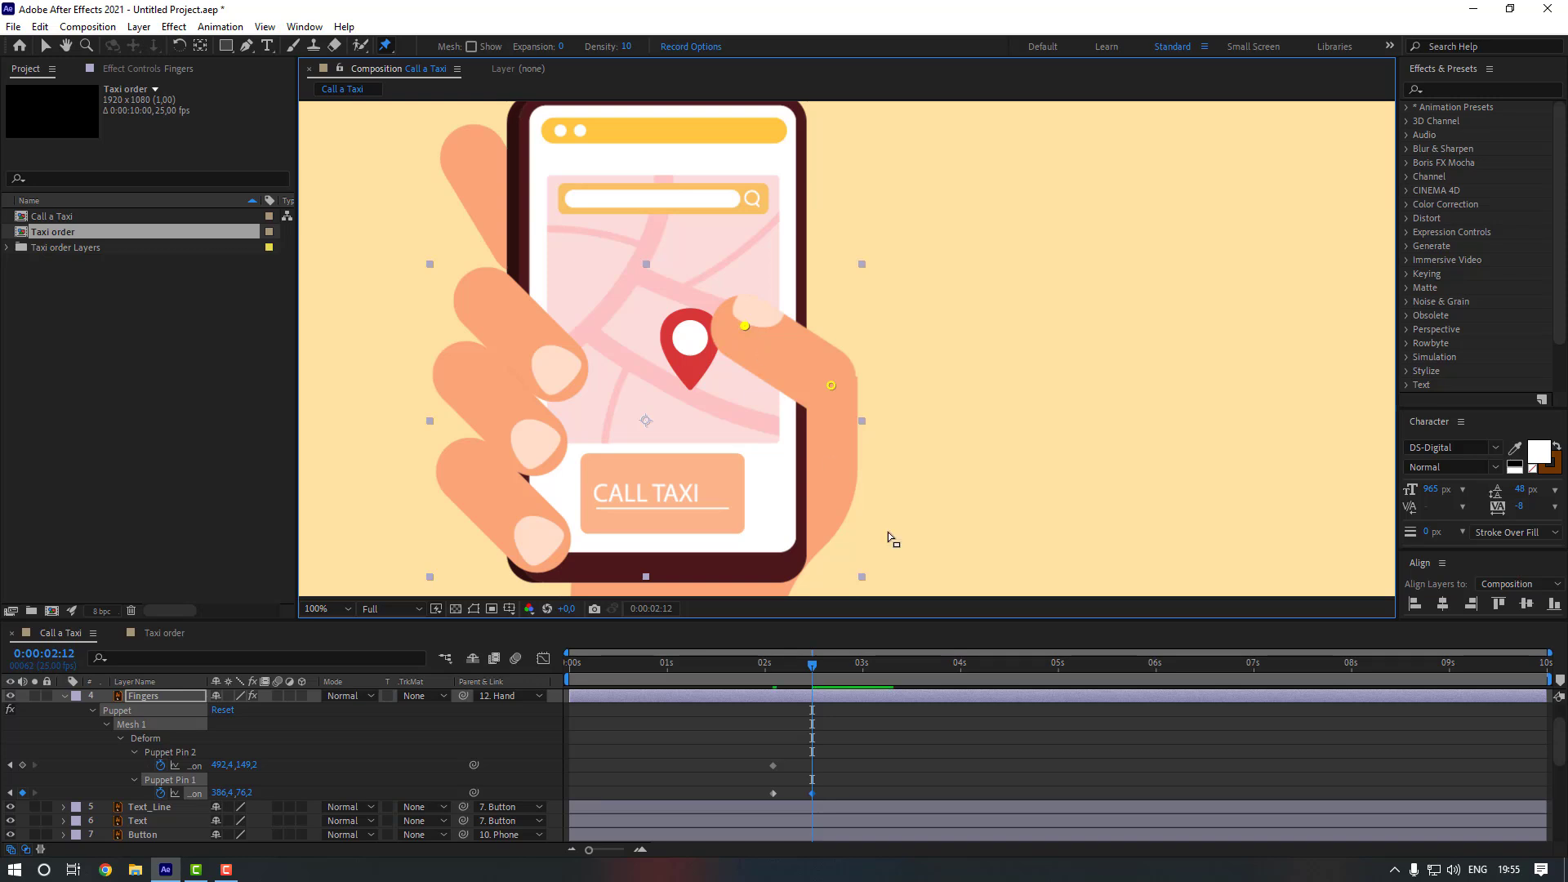
- Copy the thumb-tip pin's first keyframe to 0:00:02:22 and apply Easy Ease to all three of its keyframes
key(shift+Page_Down)
click(771, 793)
key(ctrl+v)
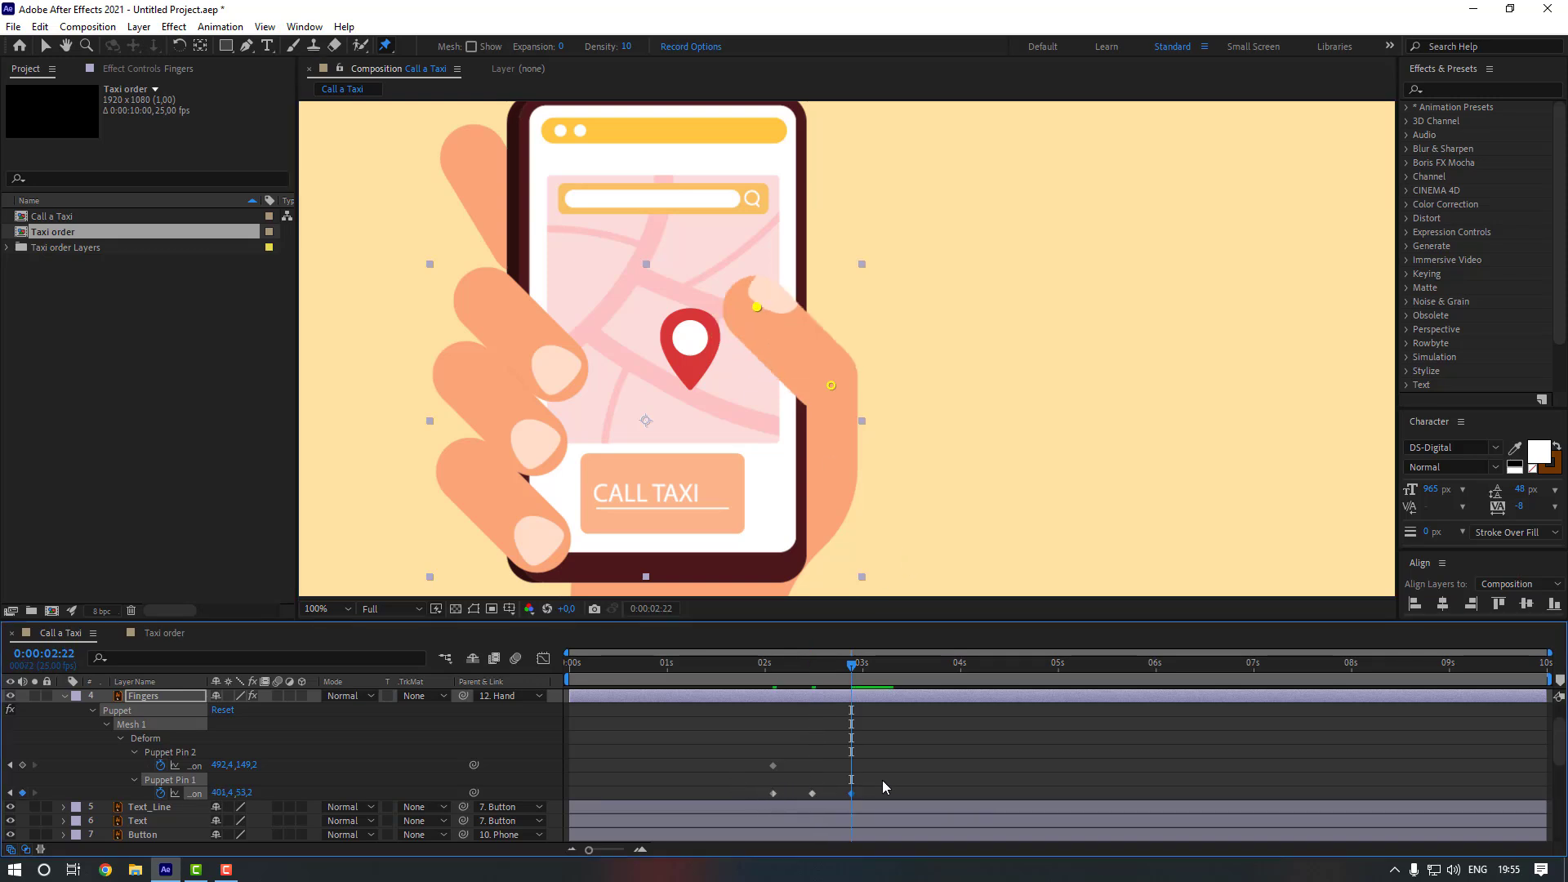
drag(880, 790, 770, 796)
right_click(772, 795)
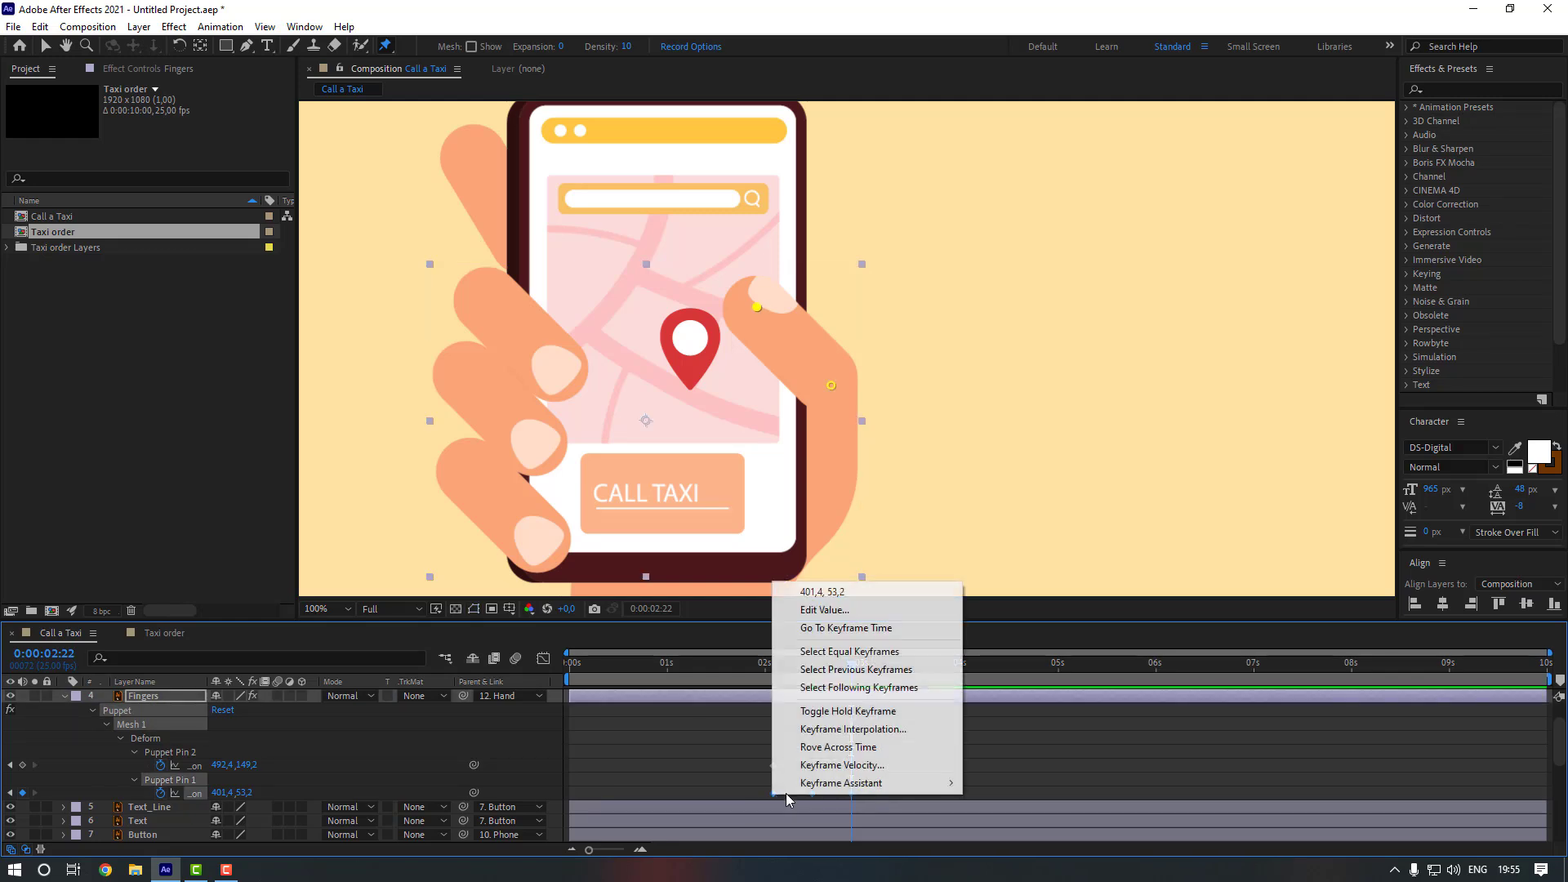
mouse_move(817, 788)
click(1062, 674)
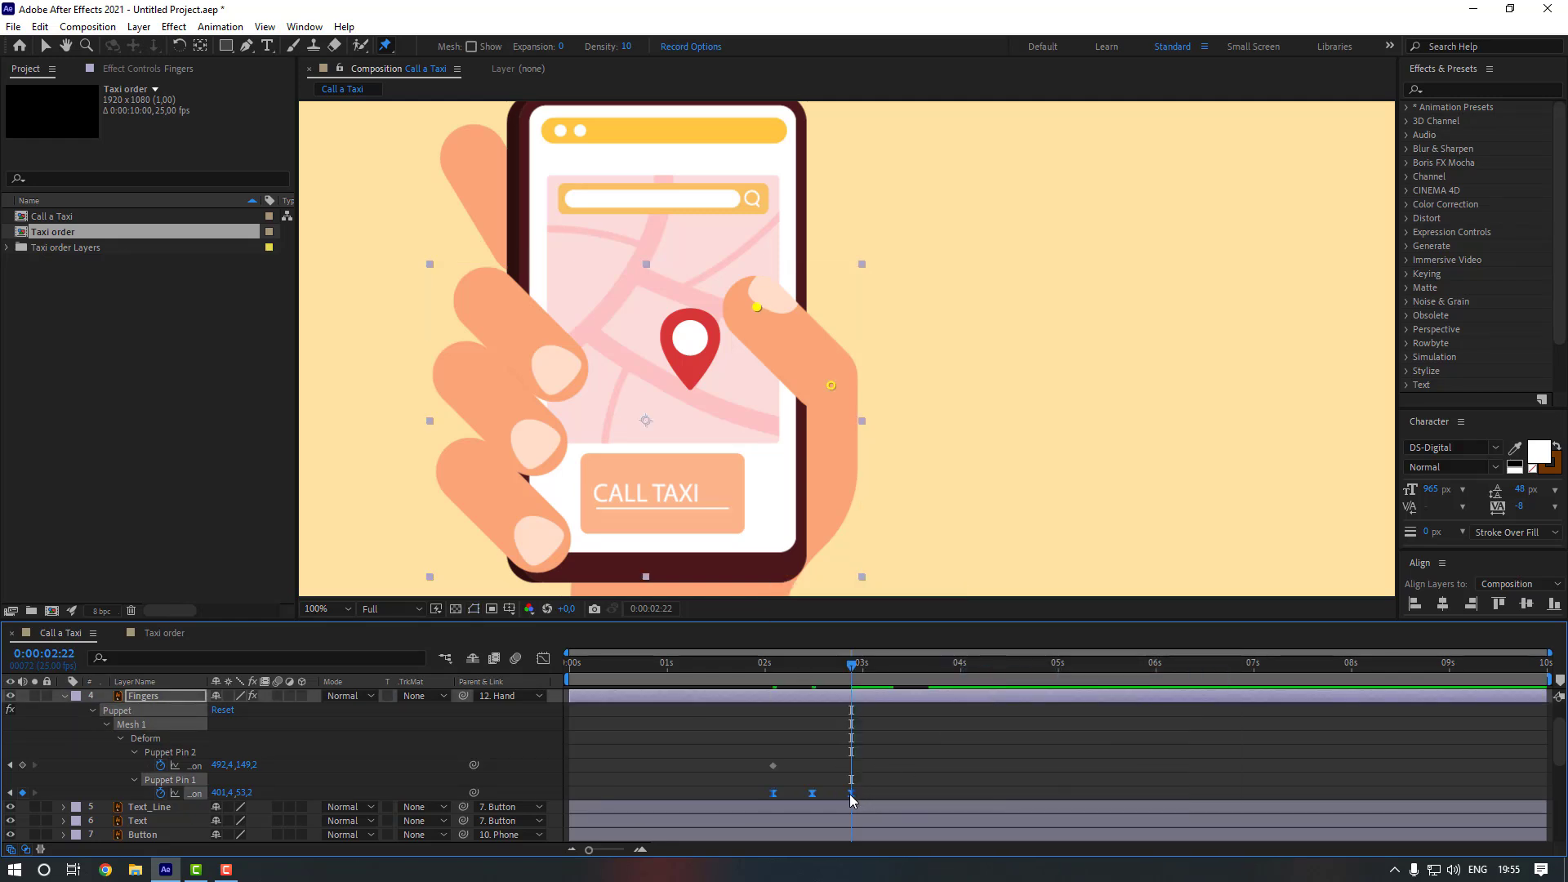
- Compress the thumb-tip pin's keyframes so the last one falls at 0:00:02:15, and preview from 0:00:01:02
drag(850, 795, 823, 798)
click(838, 793)
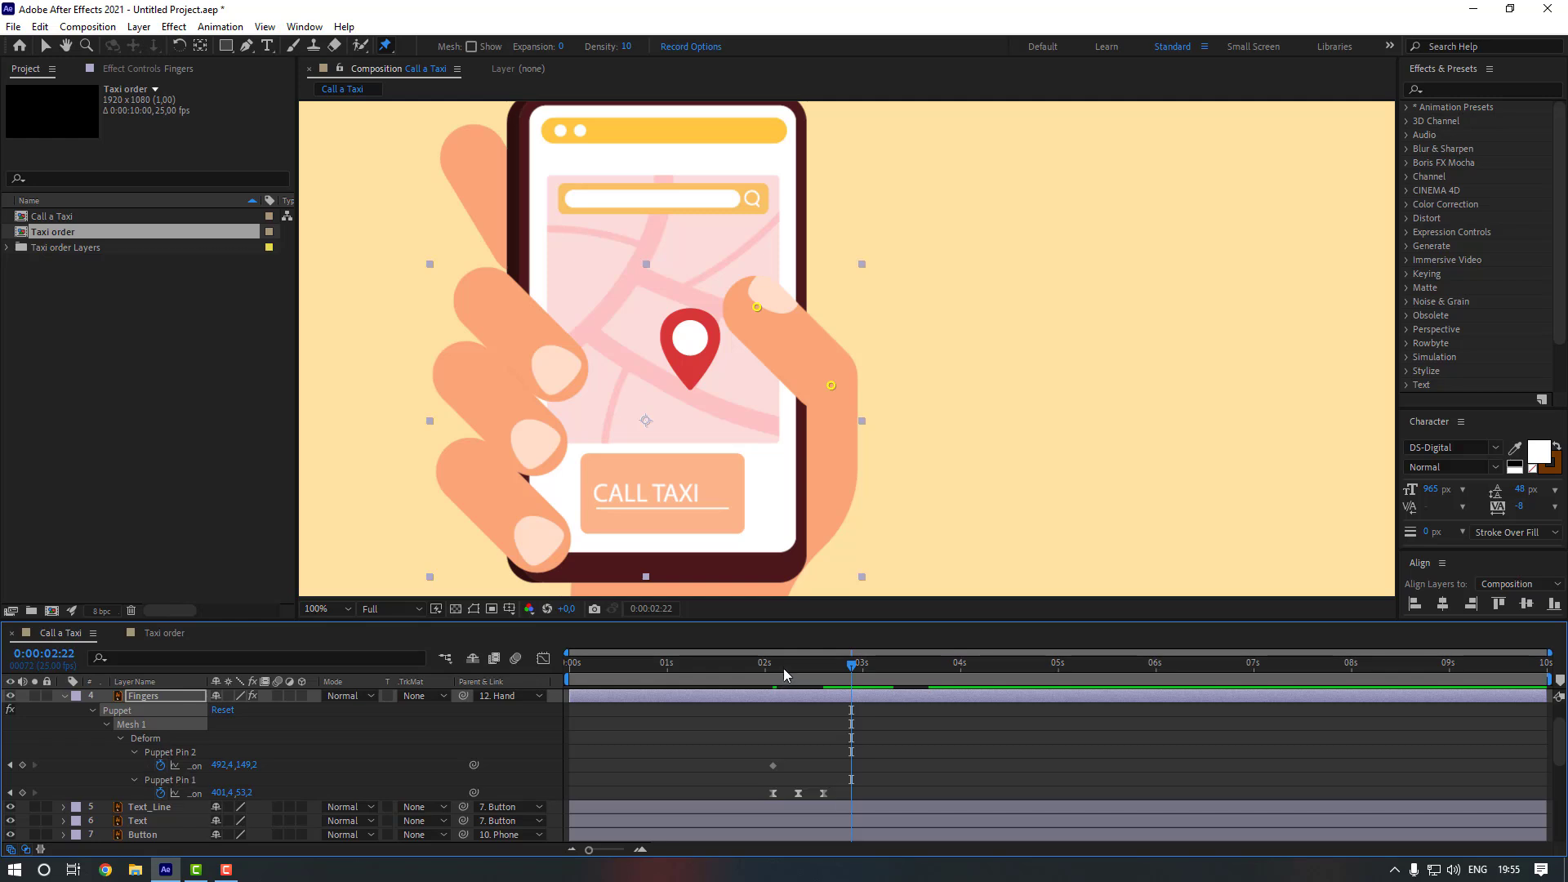
drag(782, 670, 674, 668)
scroll(889, 528, down, 2)
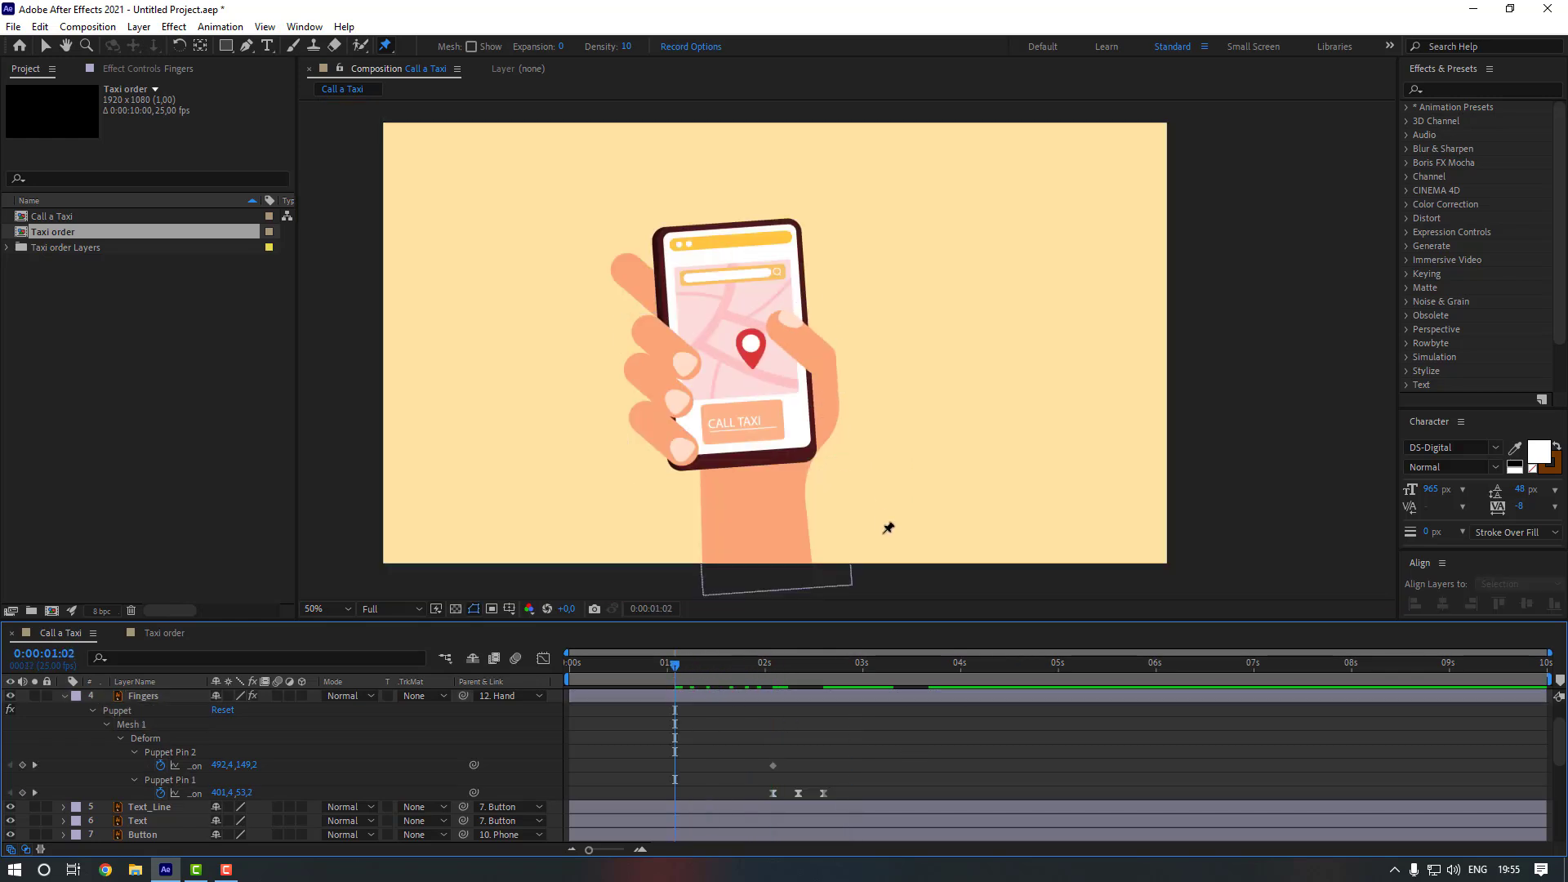
key(v)
key(space)
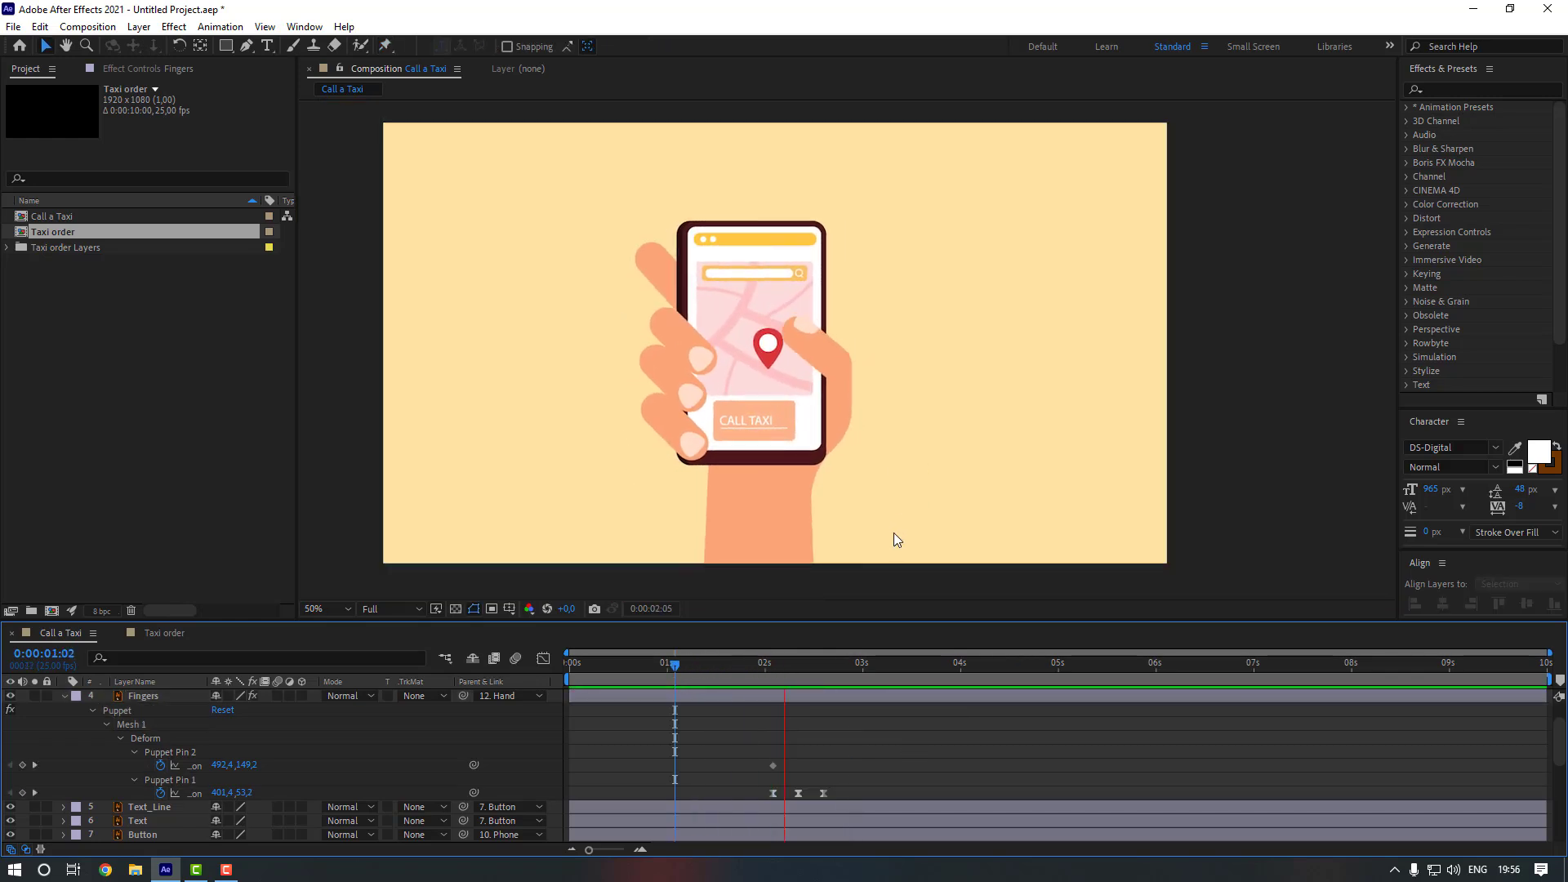
- Tighten the thumb-tip pin's keyframe spacing further and paste a copy to repeat the tap, previewing the movement
click(821, 796)
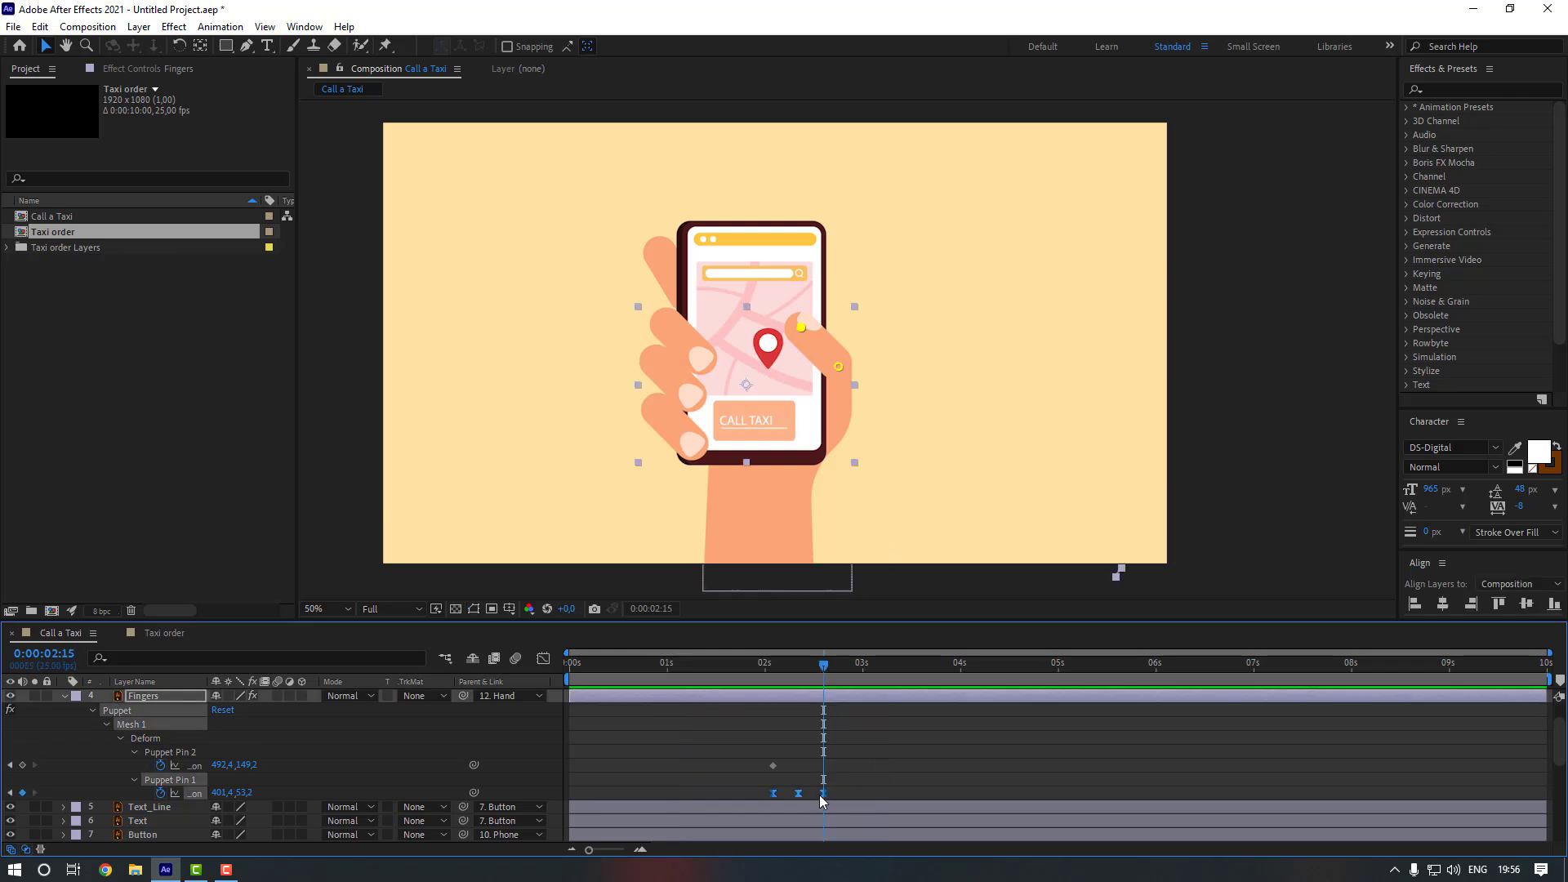
drag(820, 795, 806, 796)
click(806, 679)
key(ctrl+v)
click(788, 717)
drag(789, 677, 744, 677)
click(877, 727)
key(space)
scroll(179, 768, down, 1)
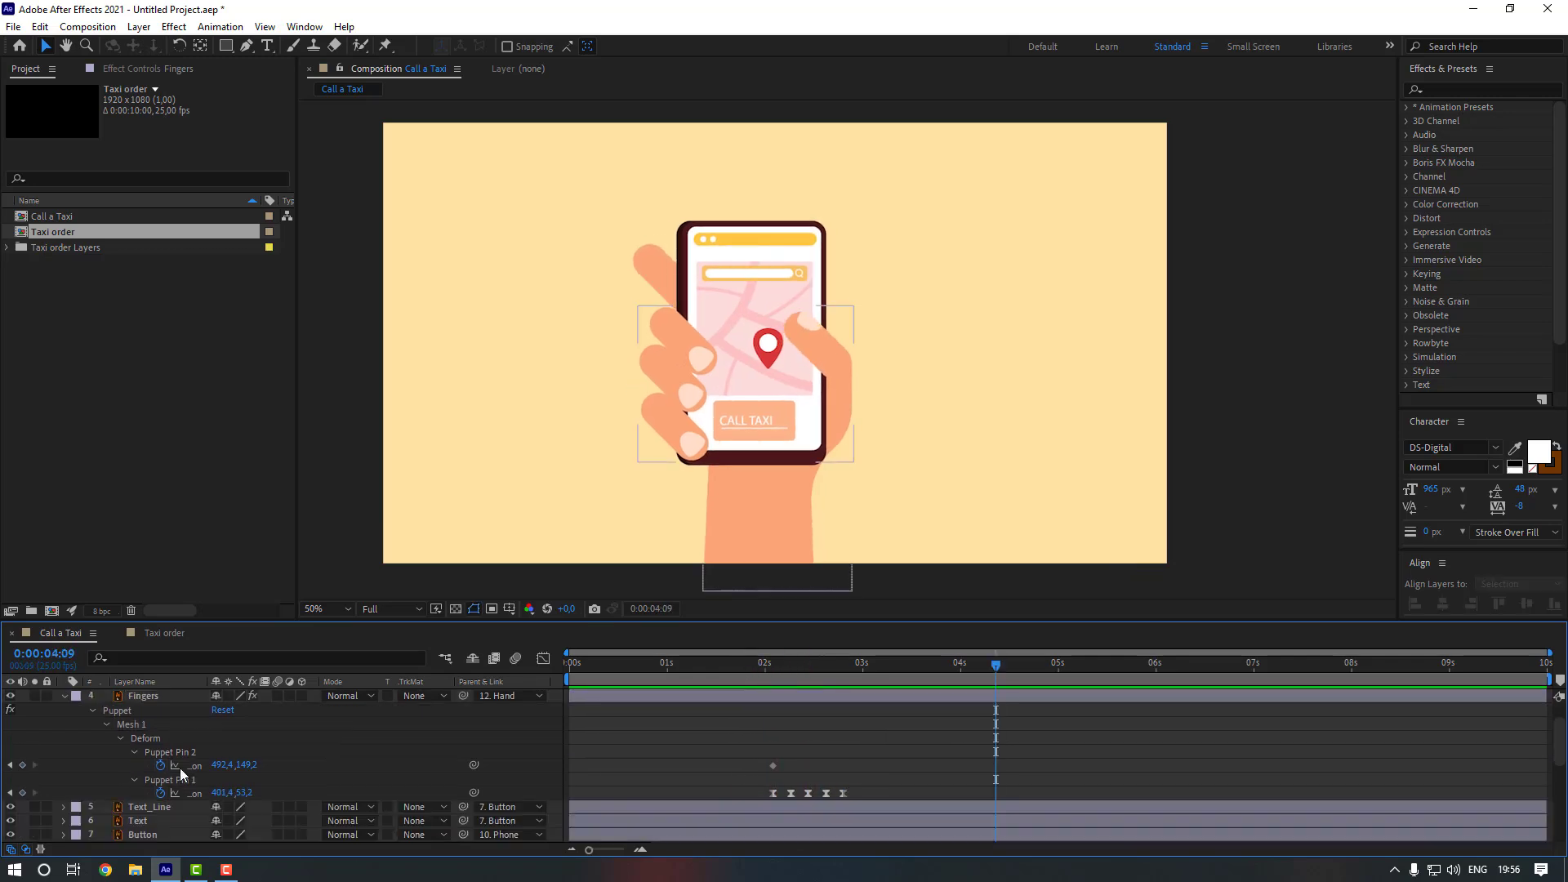
- Add a Scale keyframe of 0% to the Icon layer at 0:00:02:21
click(63, 698)
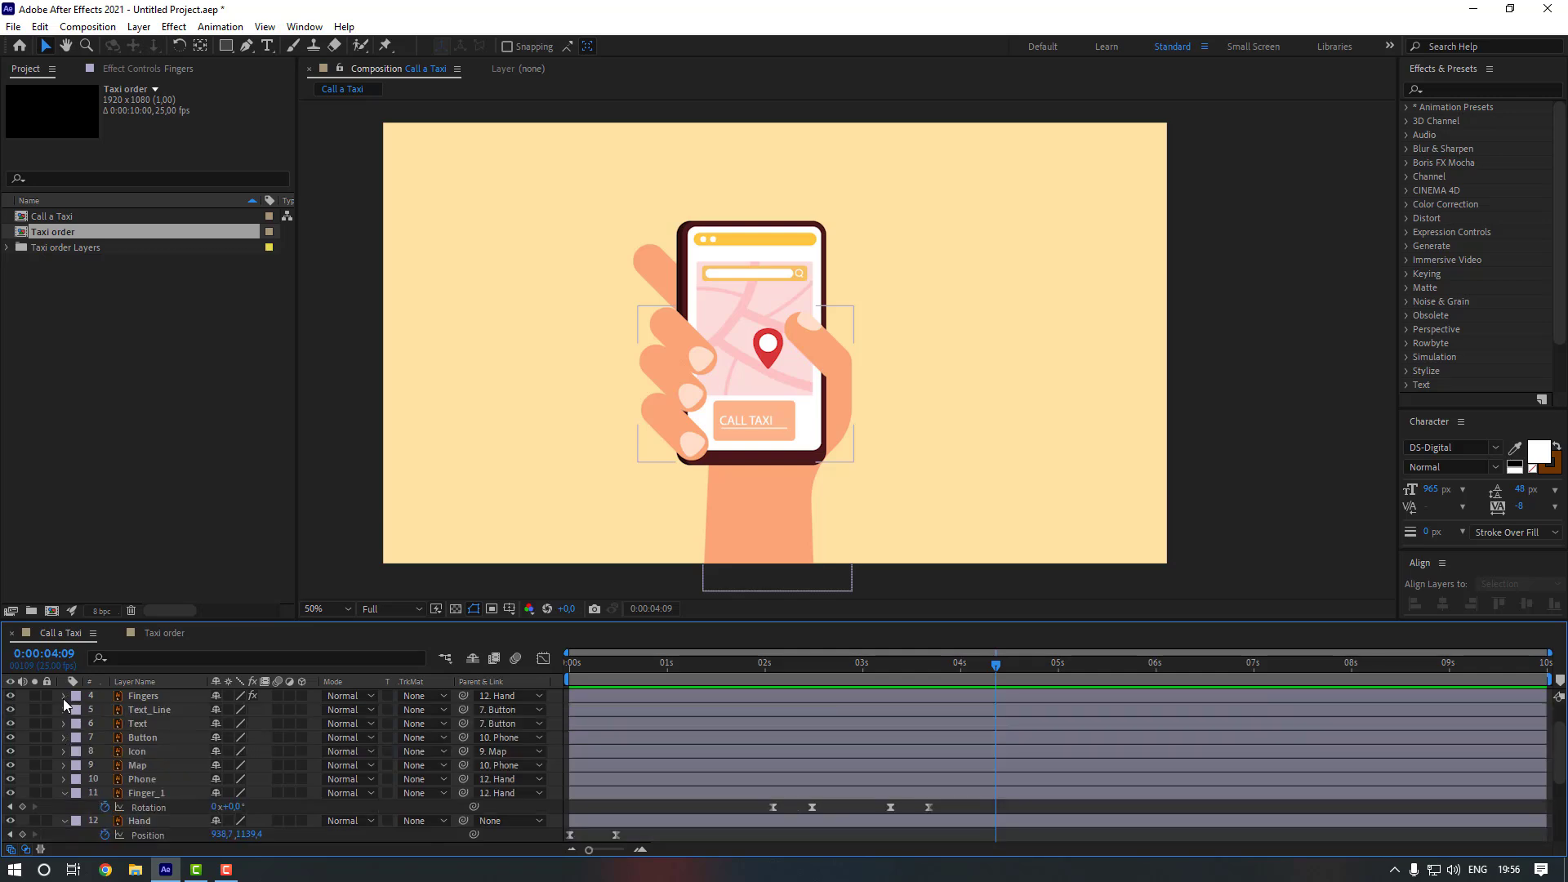
scroll(724, 768, down, 1)
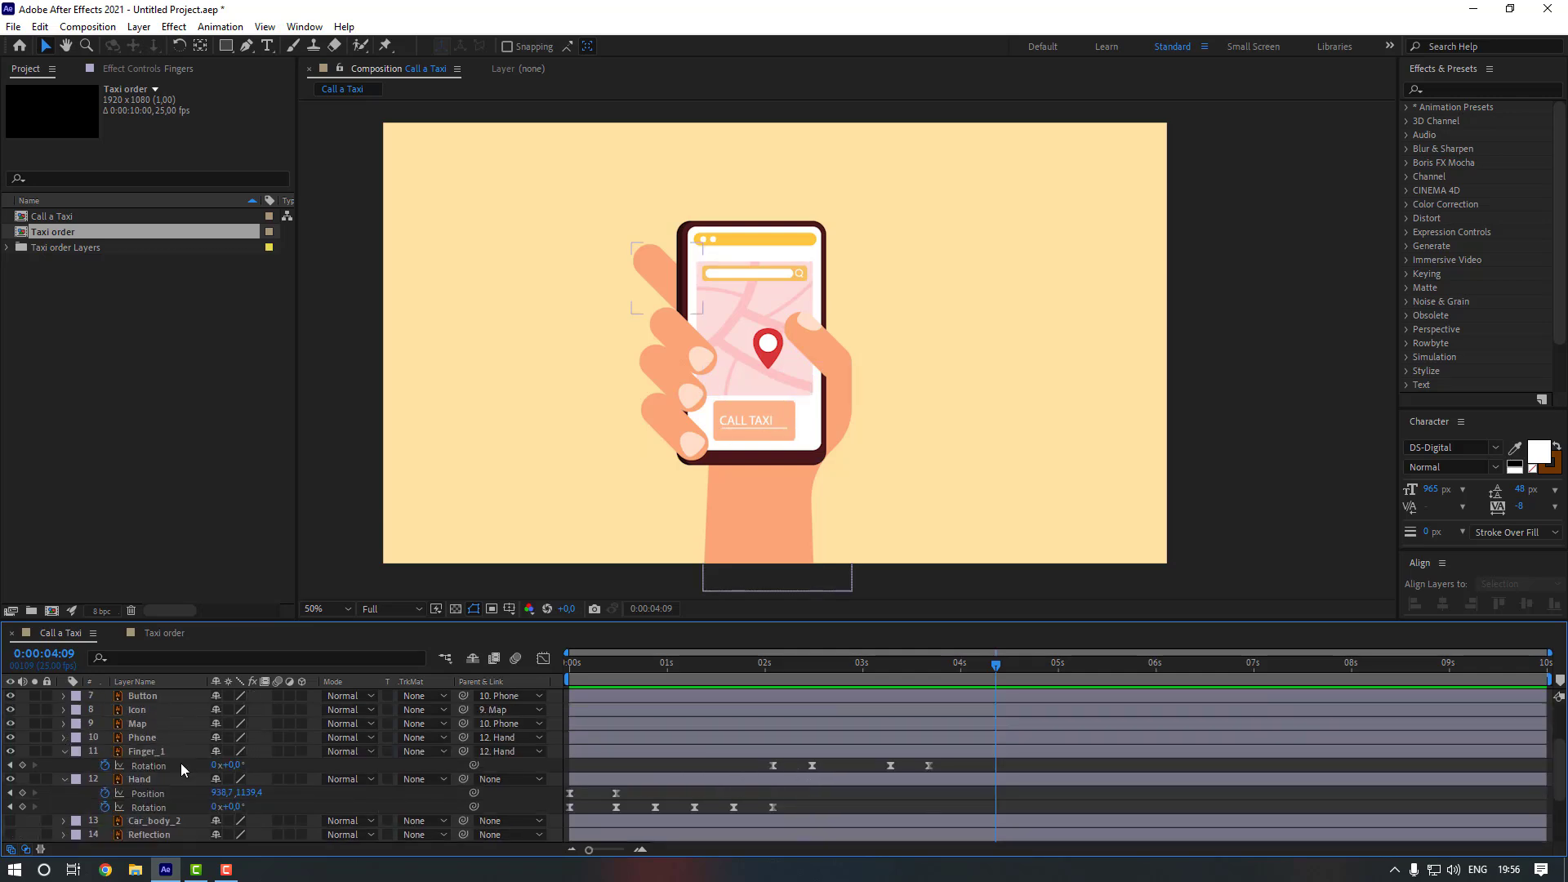
click(139, 709)
scroll(953, 690, up, 1)
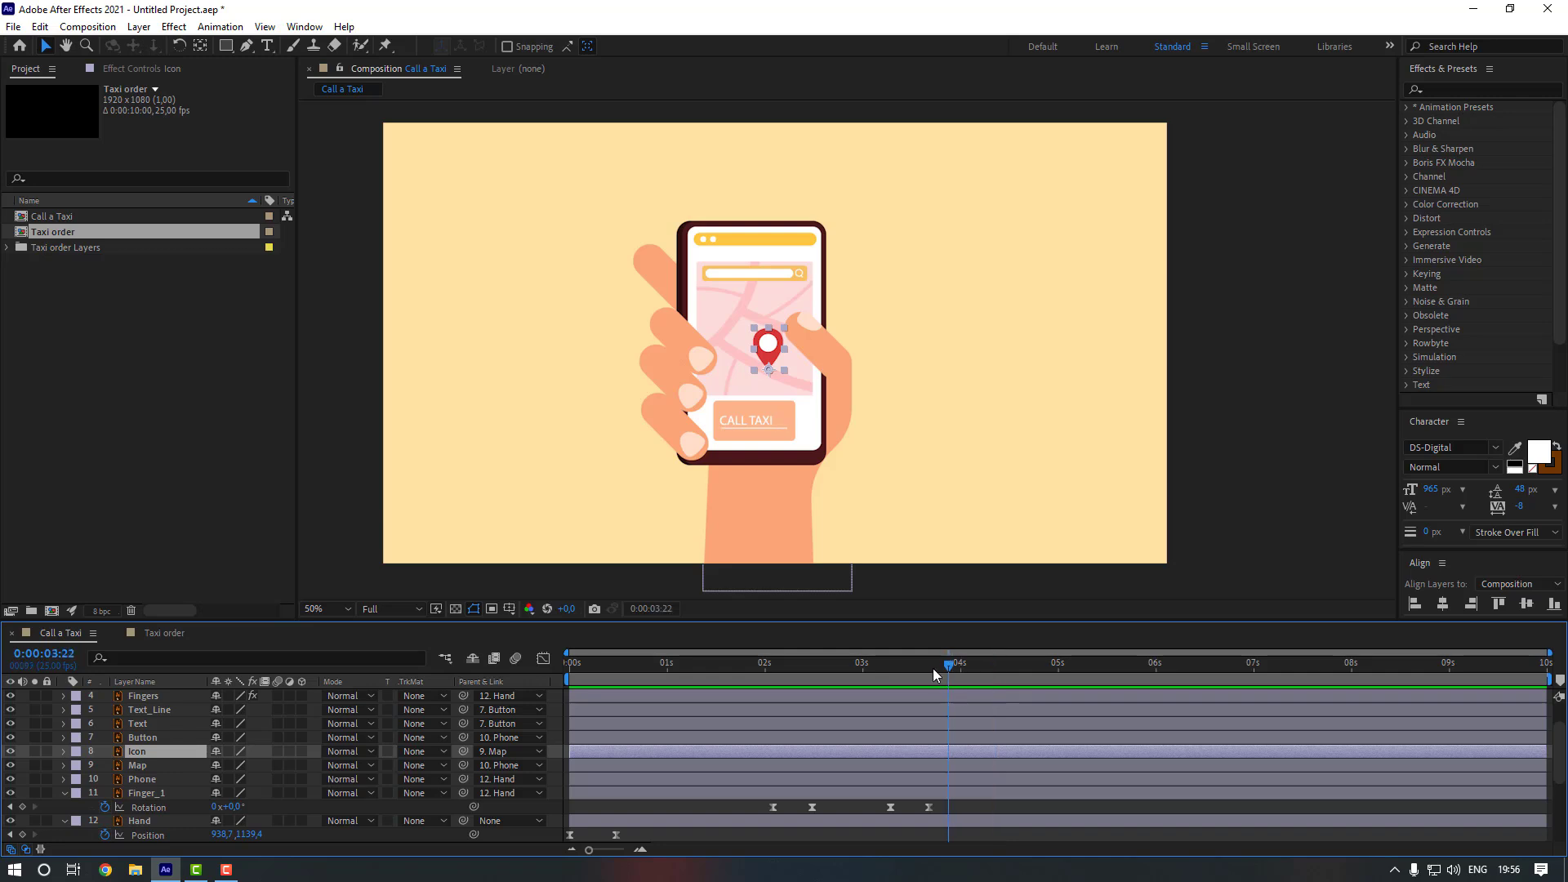
drag(932, 668, 846, 665)
key(s)
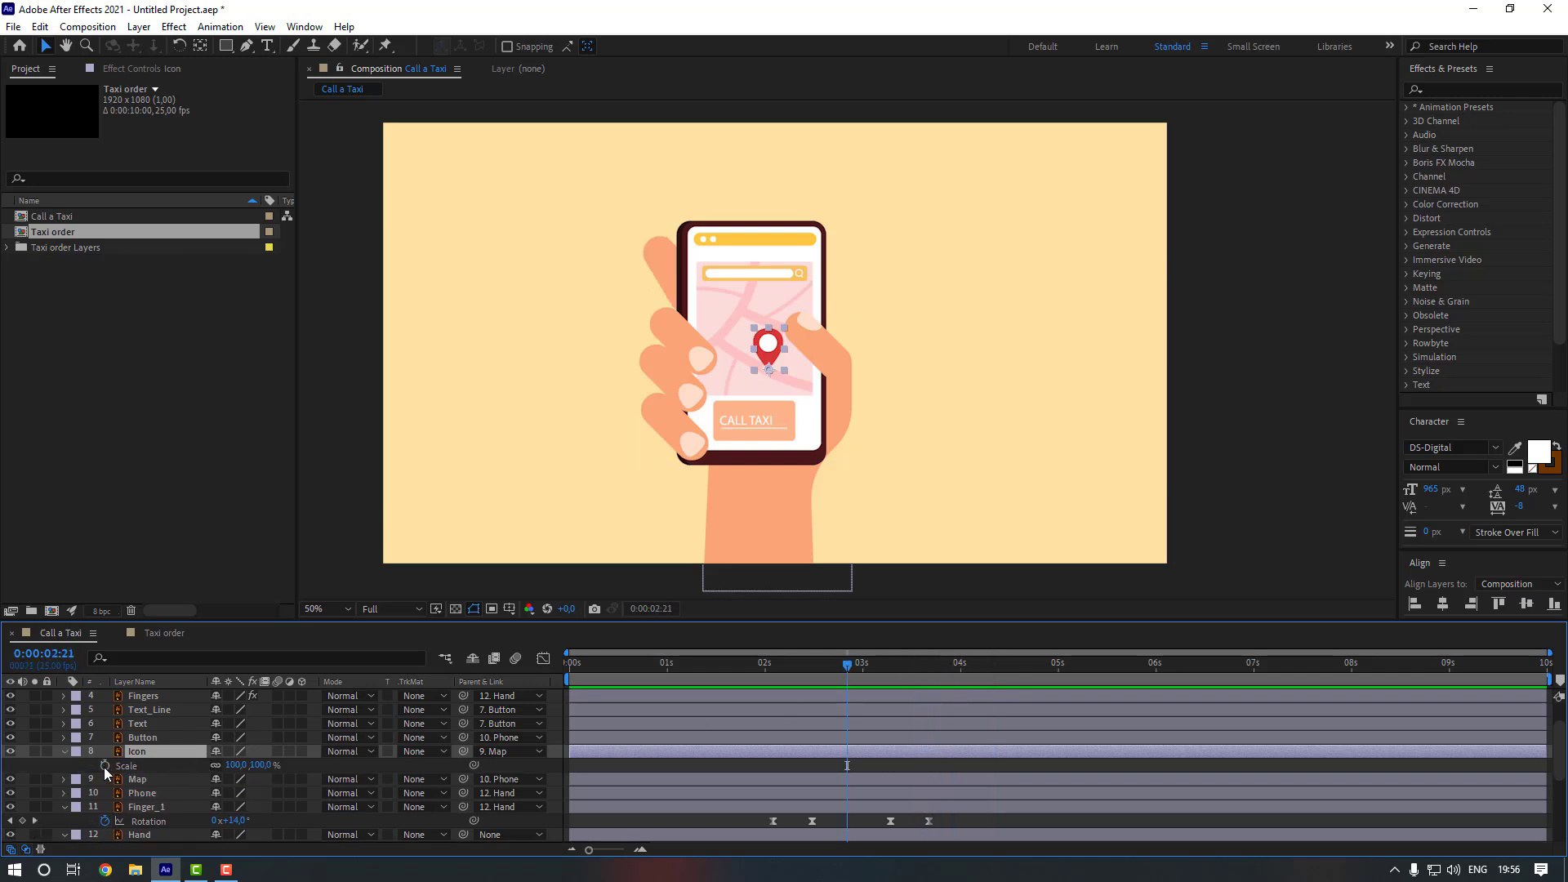
click(105, 765)
click(236, 765)
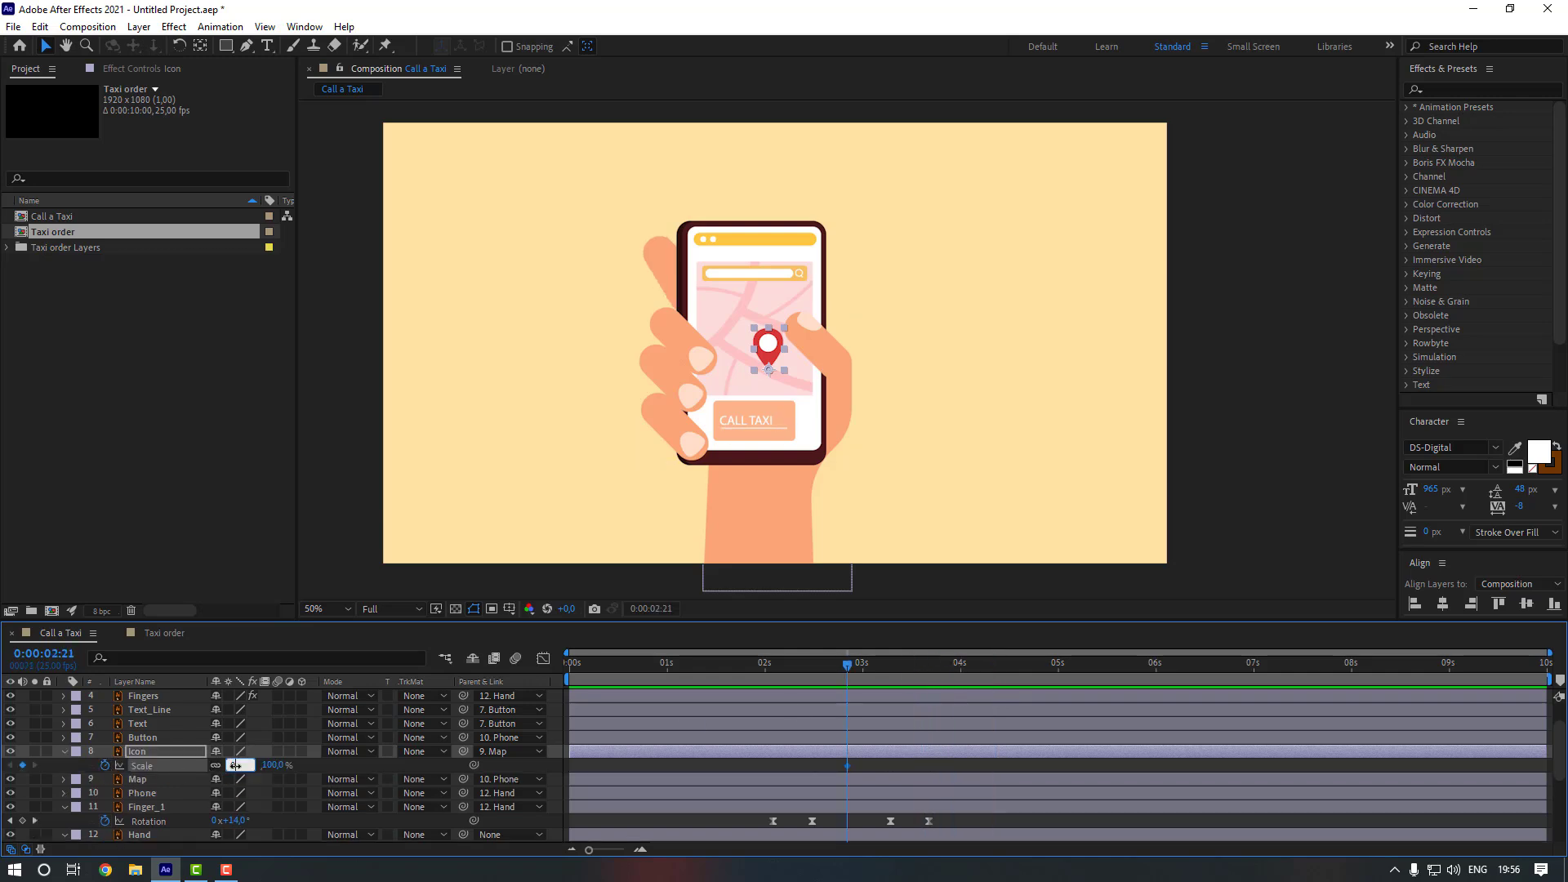
text(0)
key(Return)
- Set the Icon layer's scale to 110% at 0:00:03:06 and to 95% at 0:00:03:16
key(shift+Page_Down)
click(235, 765)
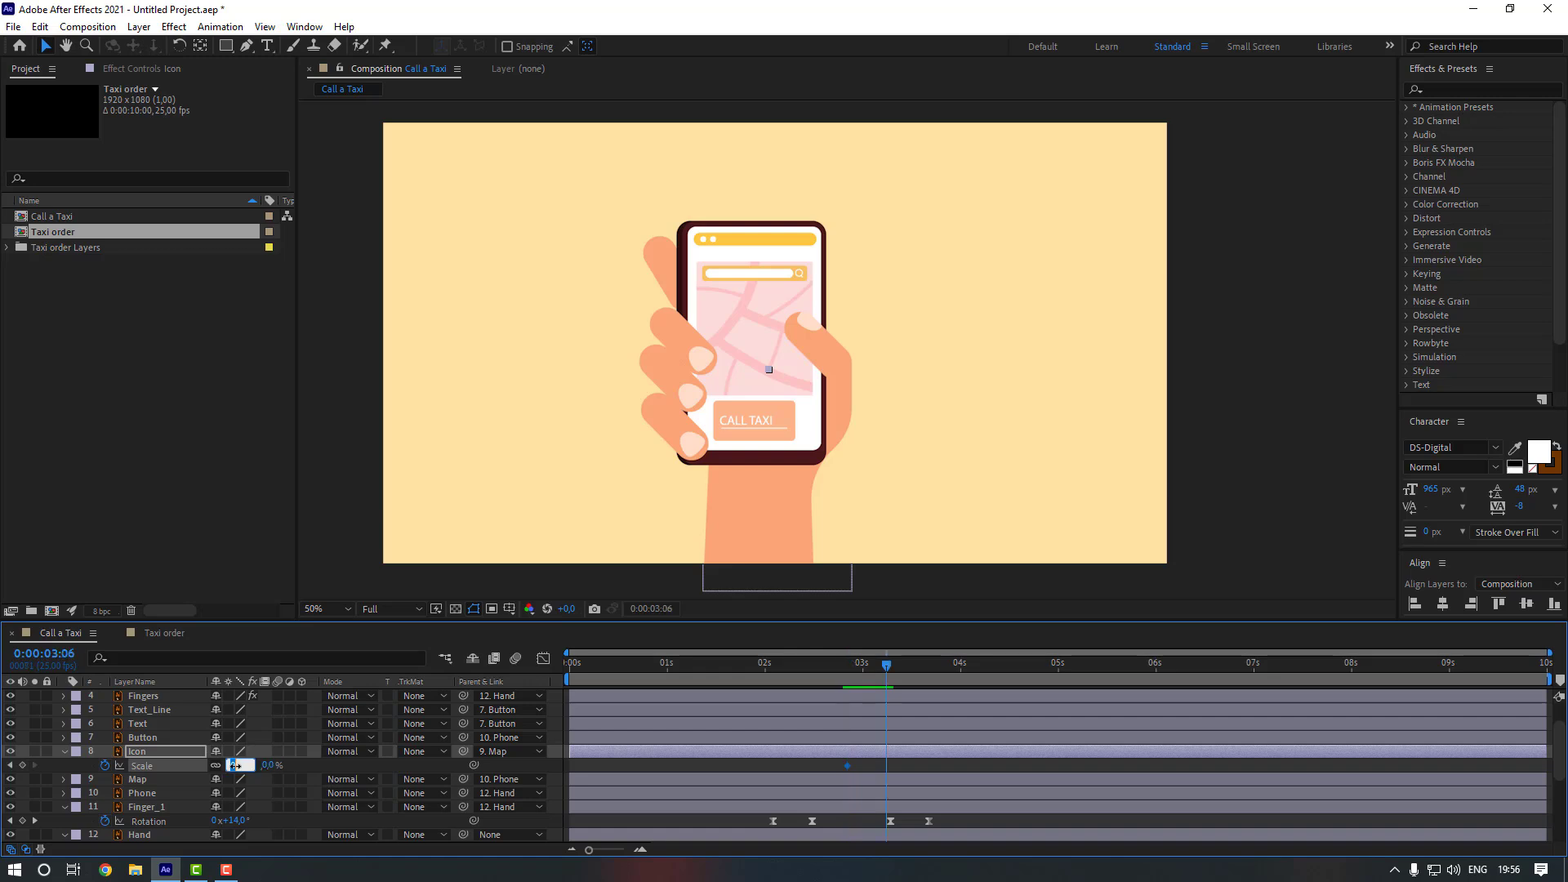
text(110)
key(Return)
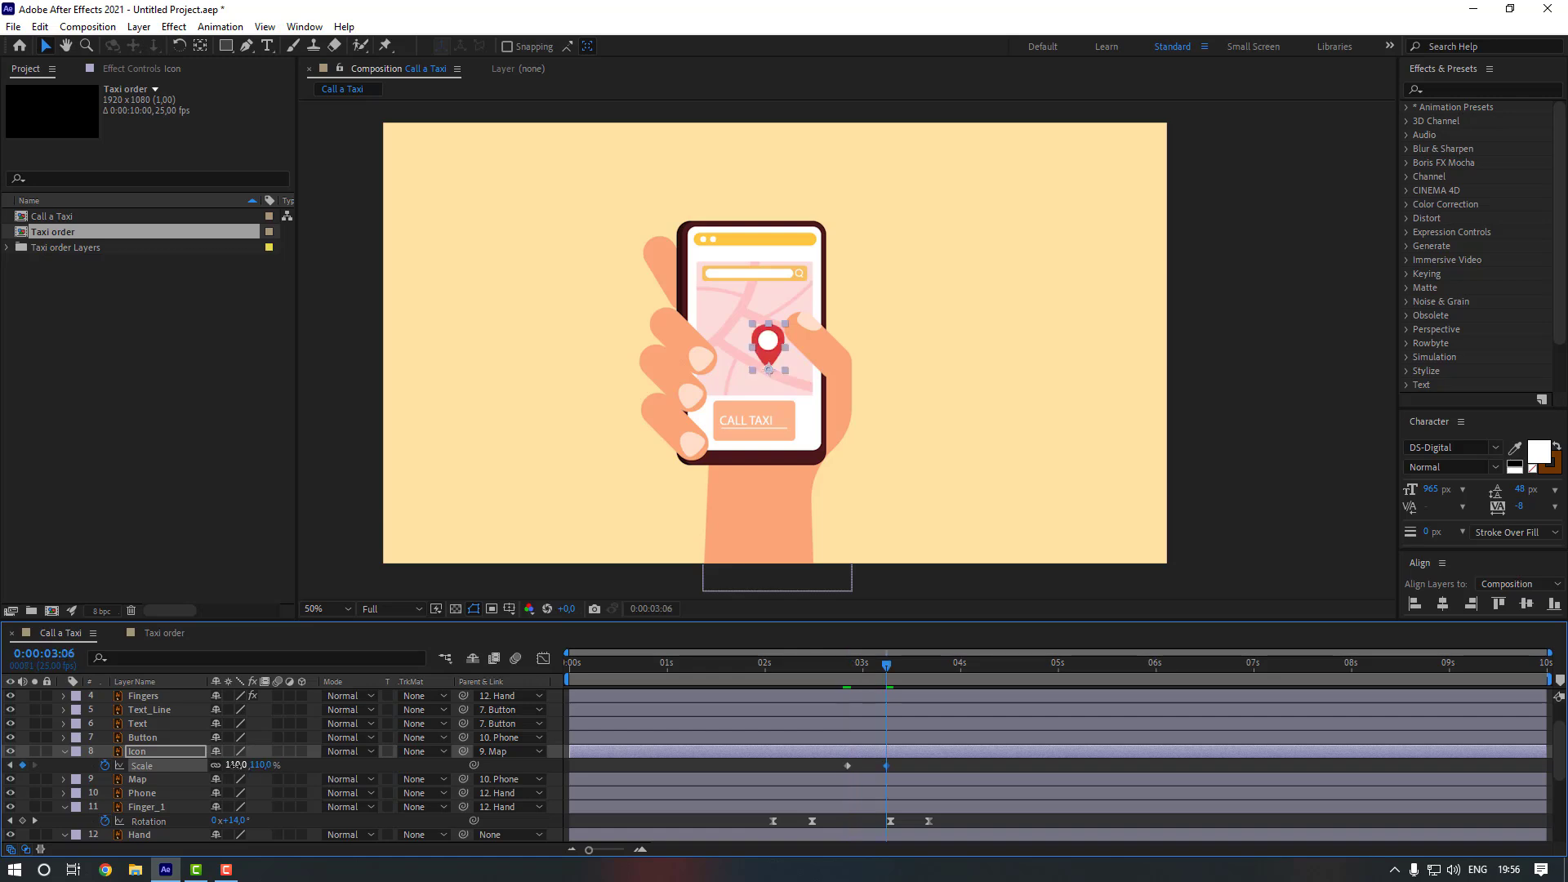
key(shift+Page_Down)
click(234, 765)
text(95)
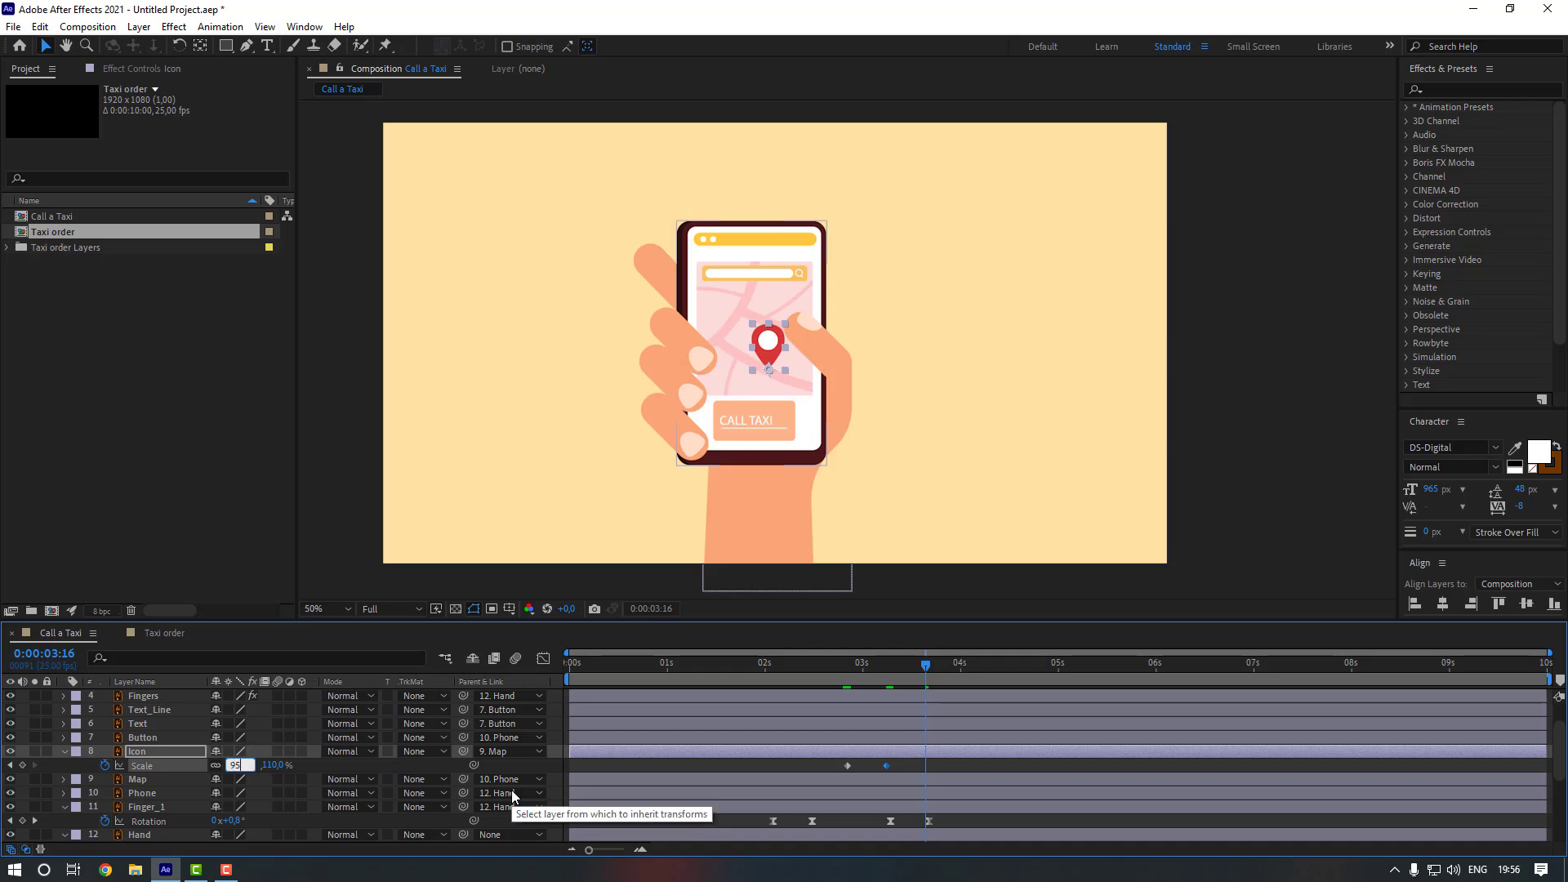
key(Return)
- Set the Icon layer's scale to 100% at 0:00:04:01 and apply Easy Ease to all four Scale keyframes
key(shift+Page_Down)
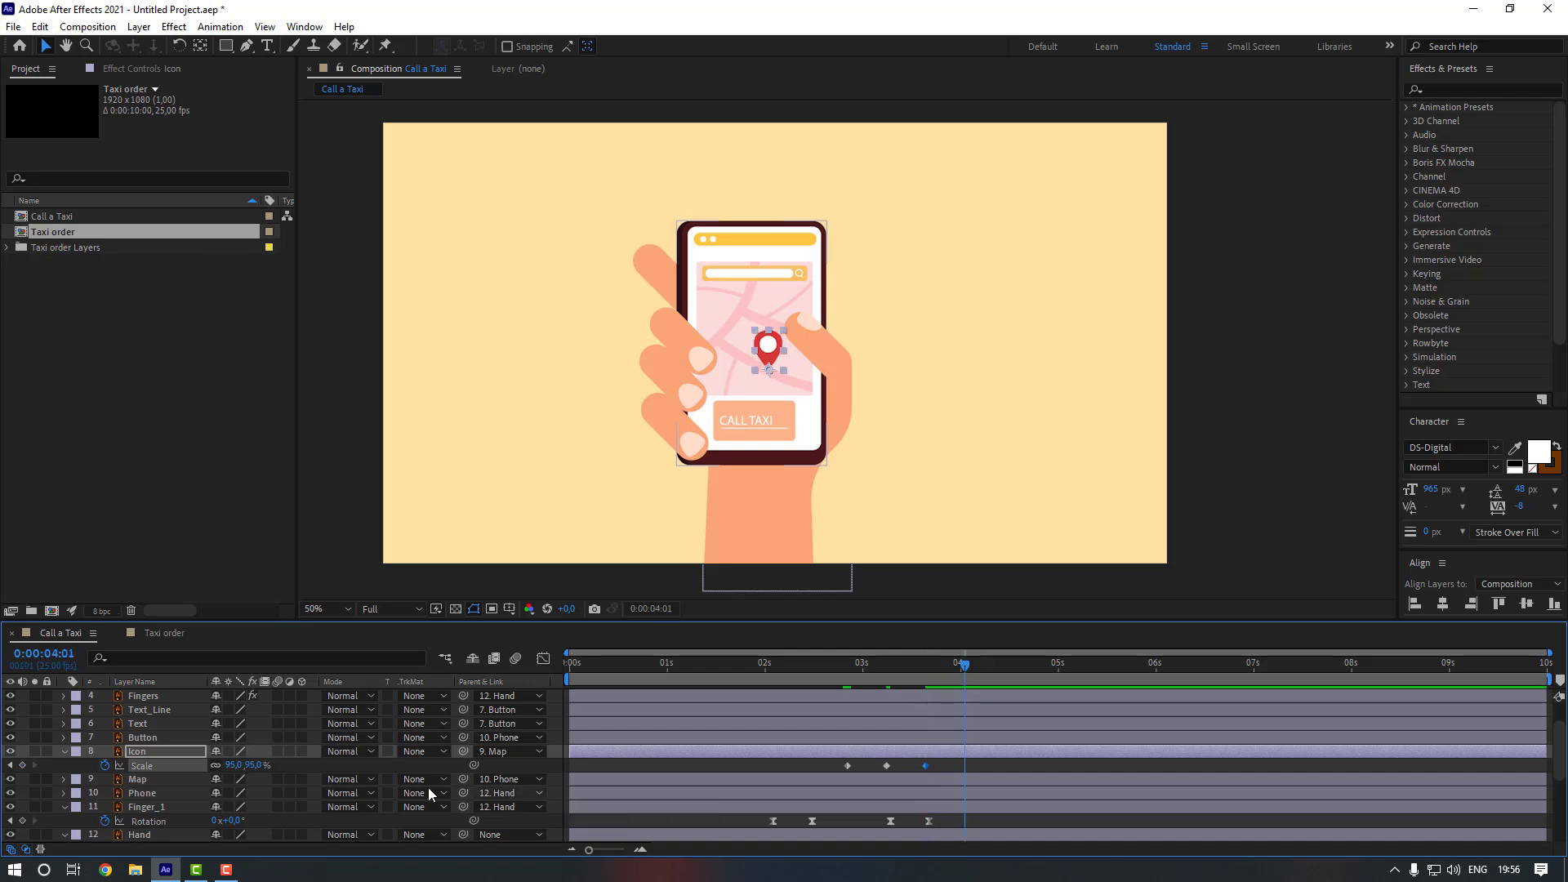
click(235, 765)
text(100)
key(Return)
drag(978, 761, 826, 770)
right_click(846, 766)
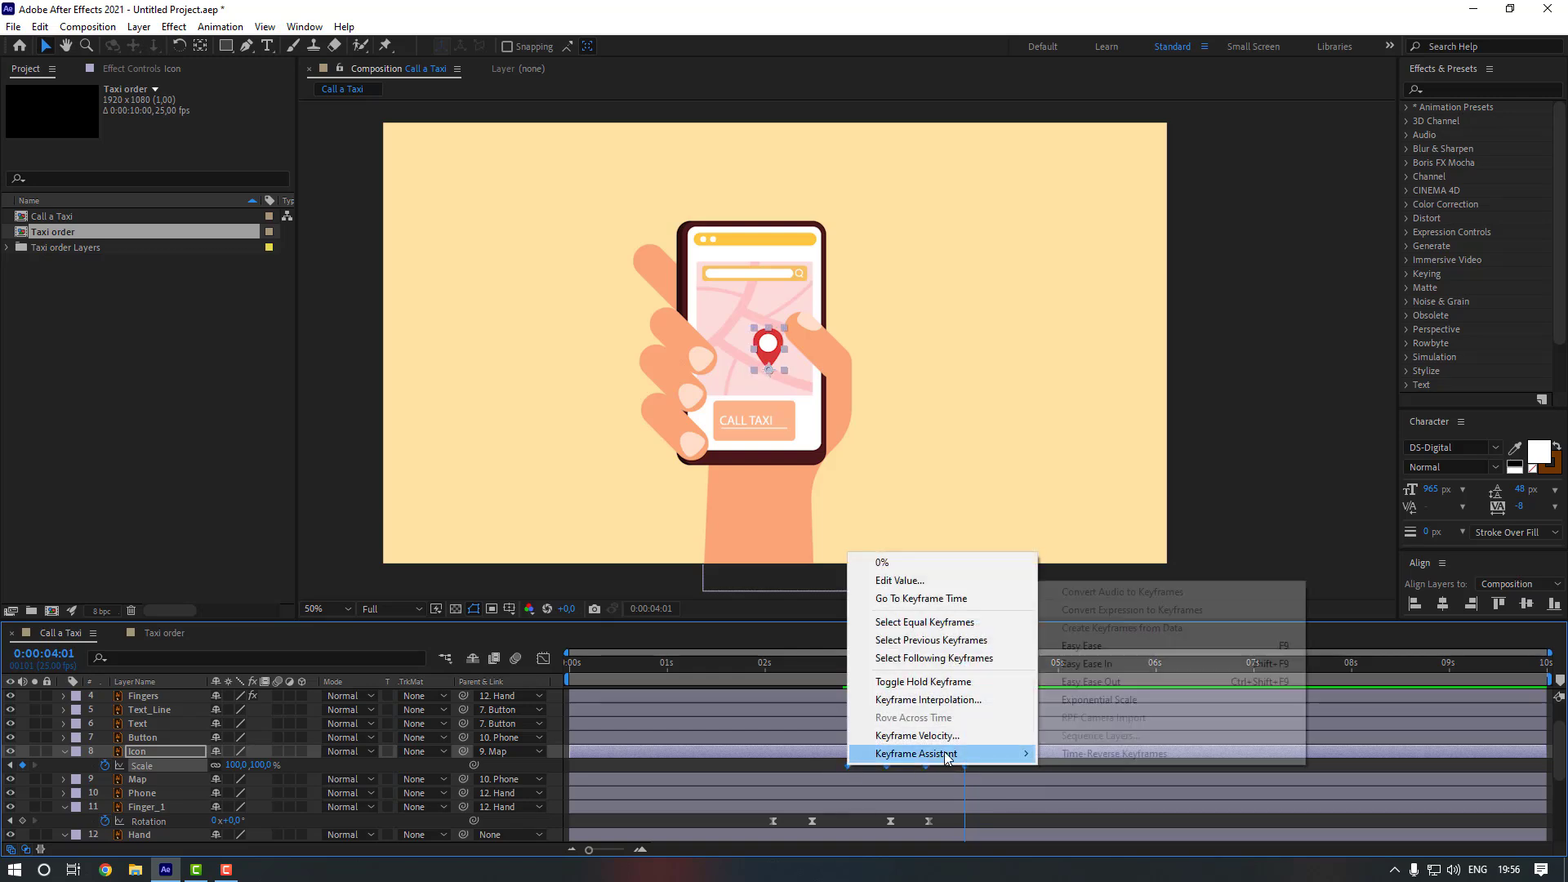
mouse_move(944, 755)
click(1078, 645)
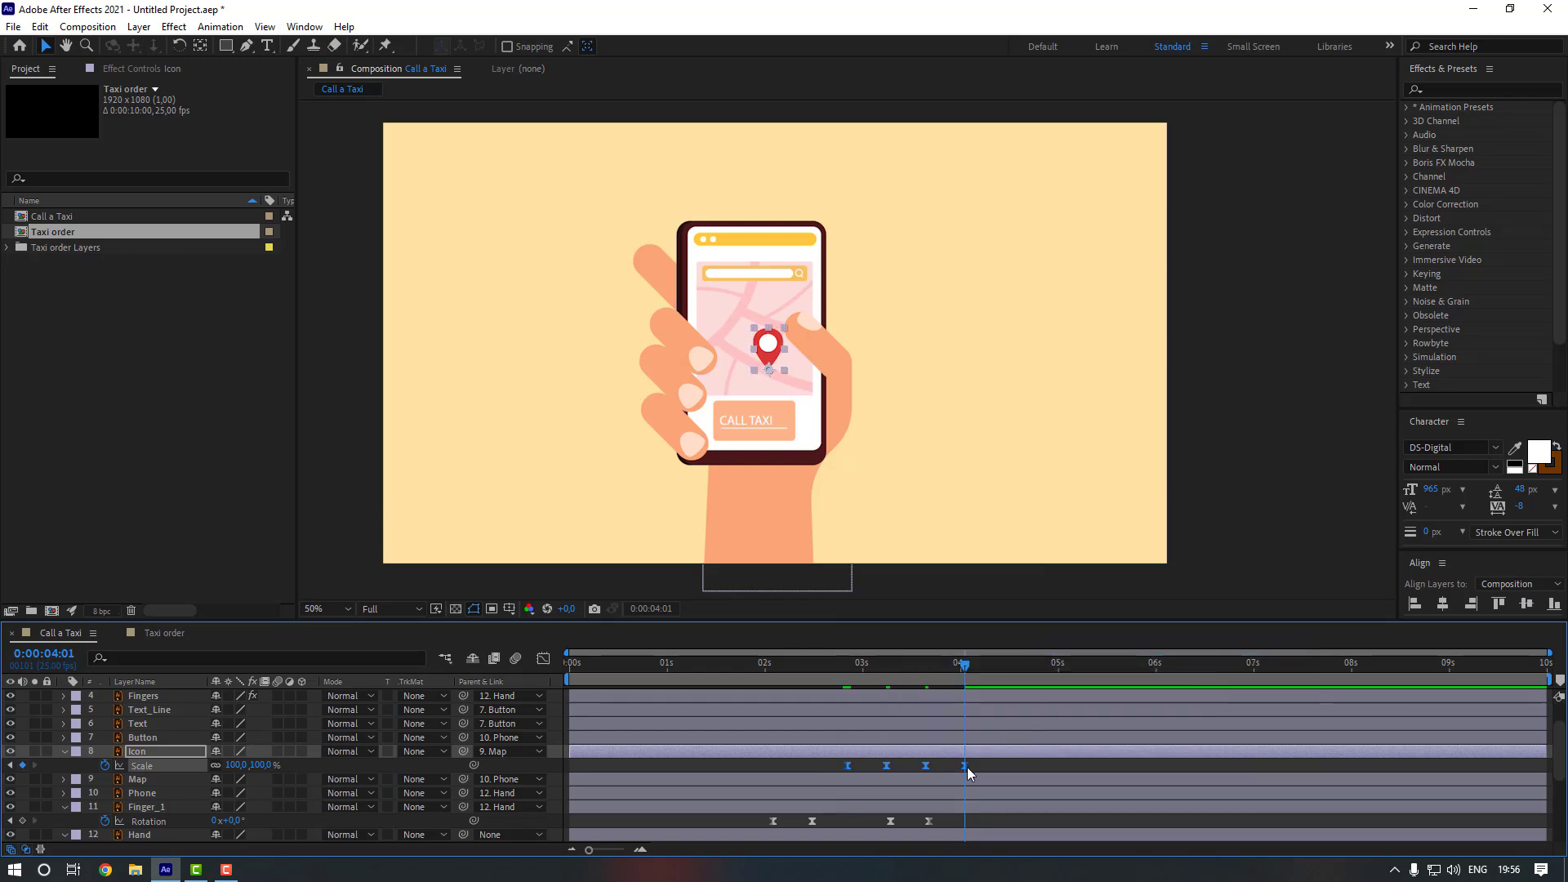
- Compress the Icon layer's Scale keyframes in time to speed up the pop-in, and preview it from 0:00:02:19
drag(964, 766, 938, 768)
click(839, 669)
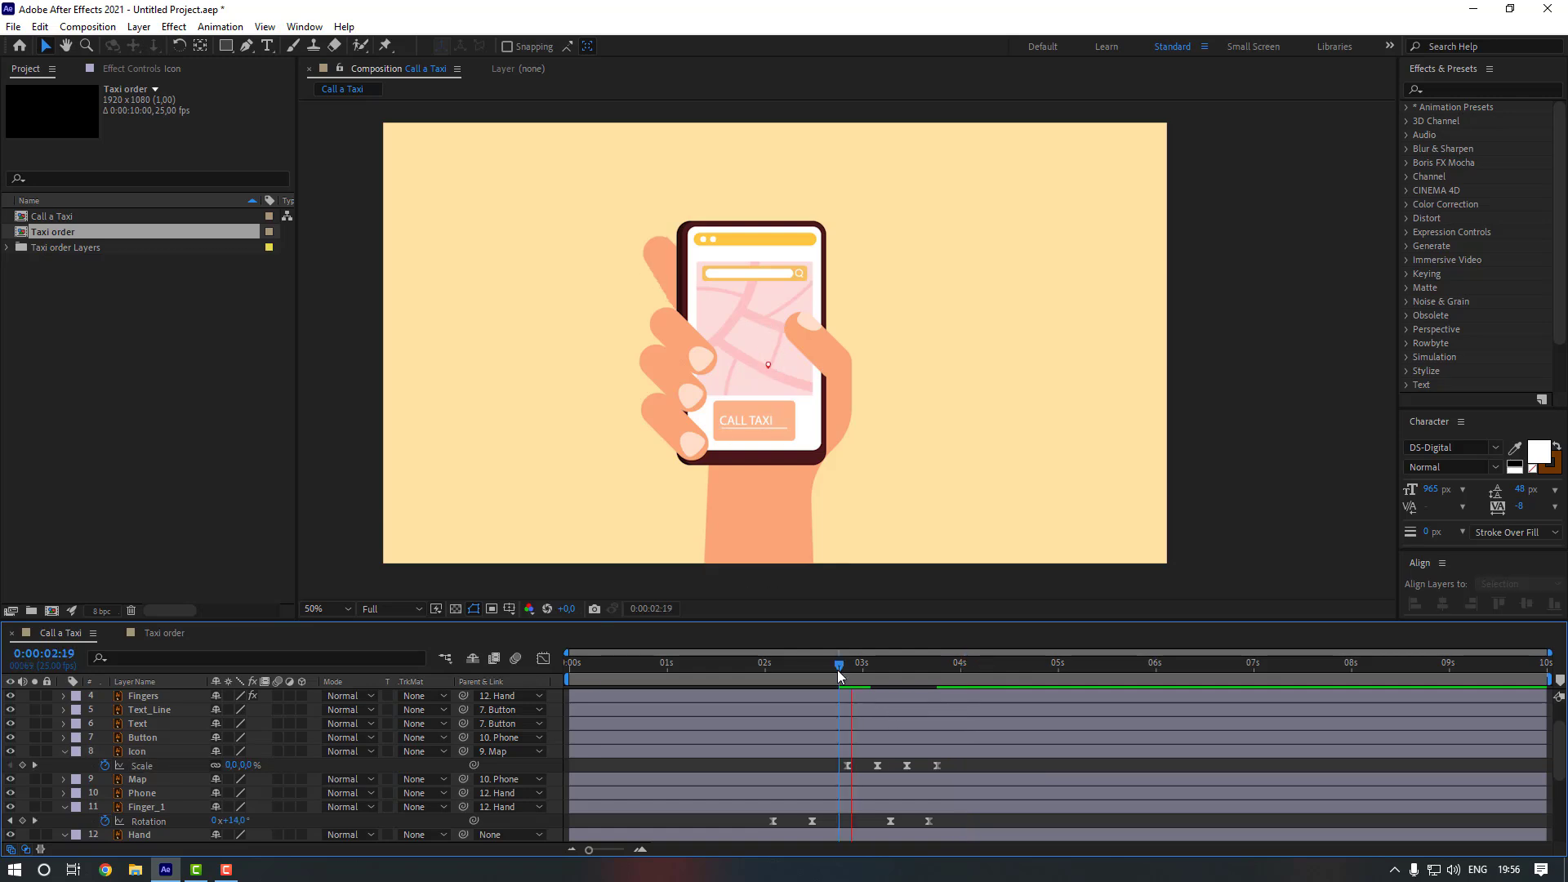
key(space)
- Add a Rotation keyframe of 6° to the Icon layer at 0:00:03:00
click(866, 671)
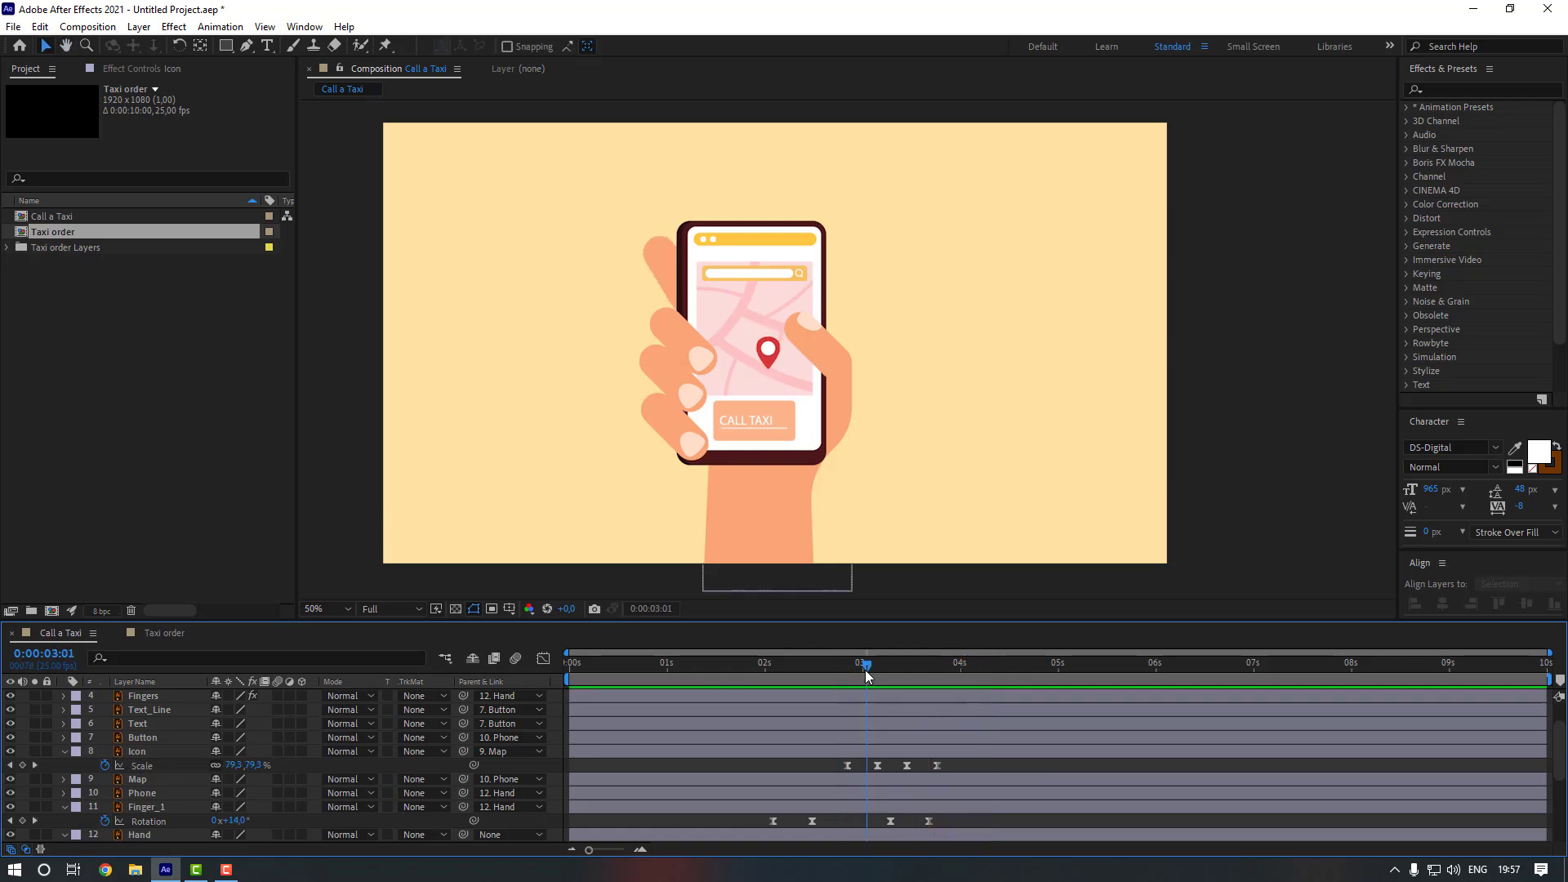
mouse_move(866, 675)
mouse_down()
mouse_move(850, 677)
mouse_move(863, 679)
mouse_up()
click(857, 752)
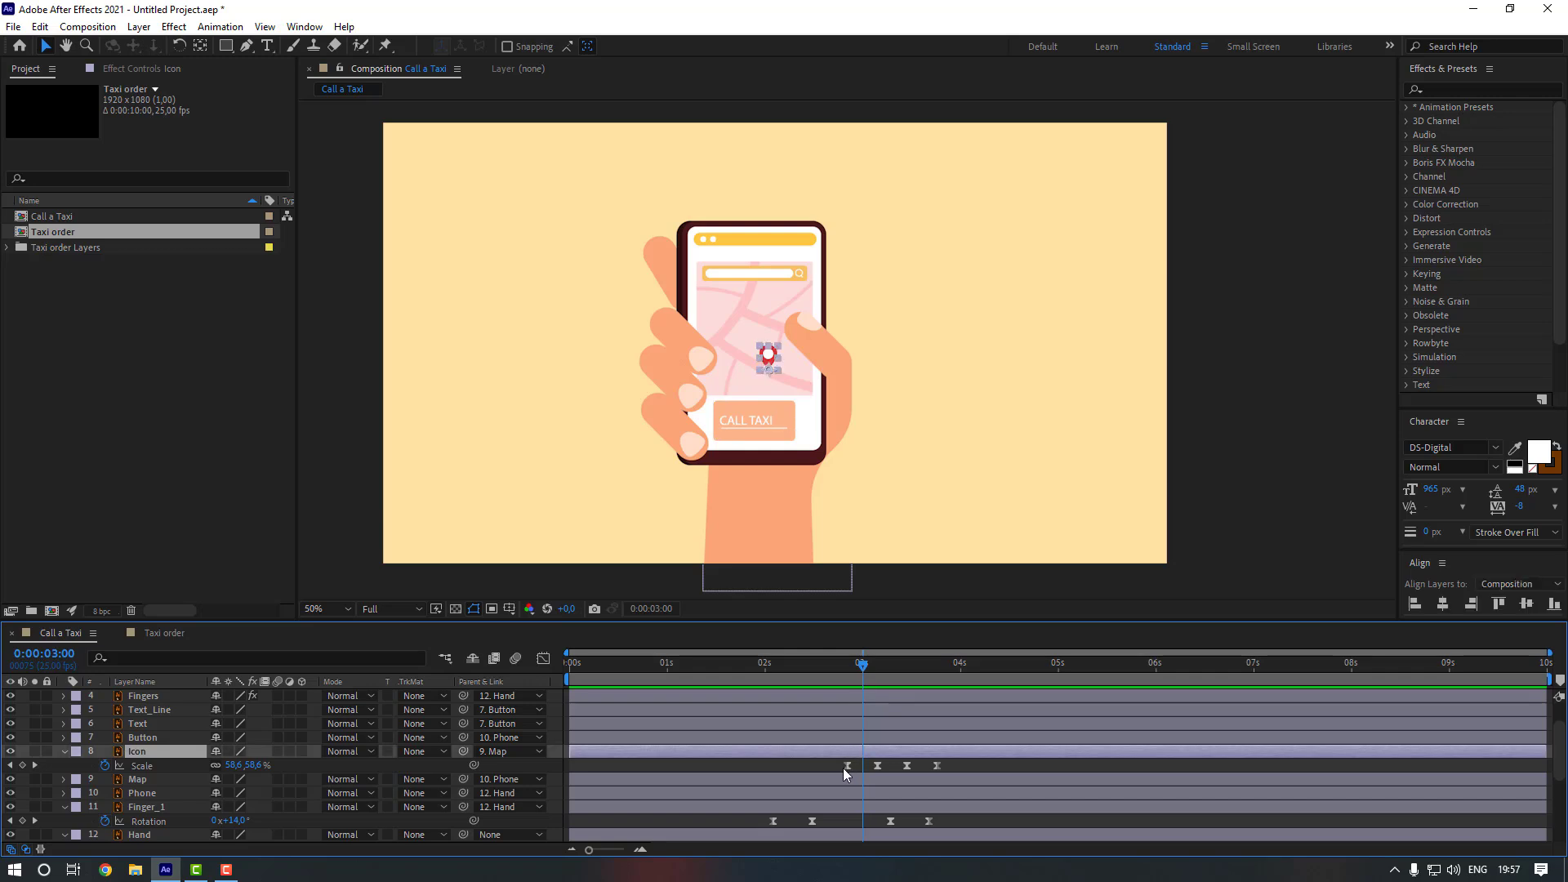
key(shift+r)
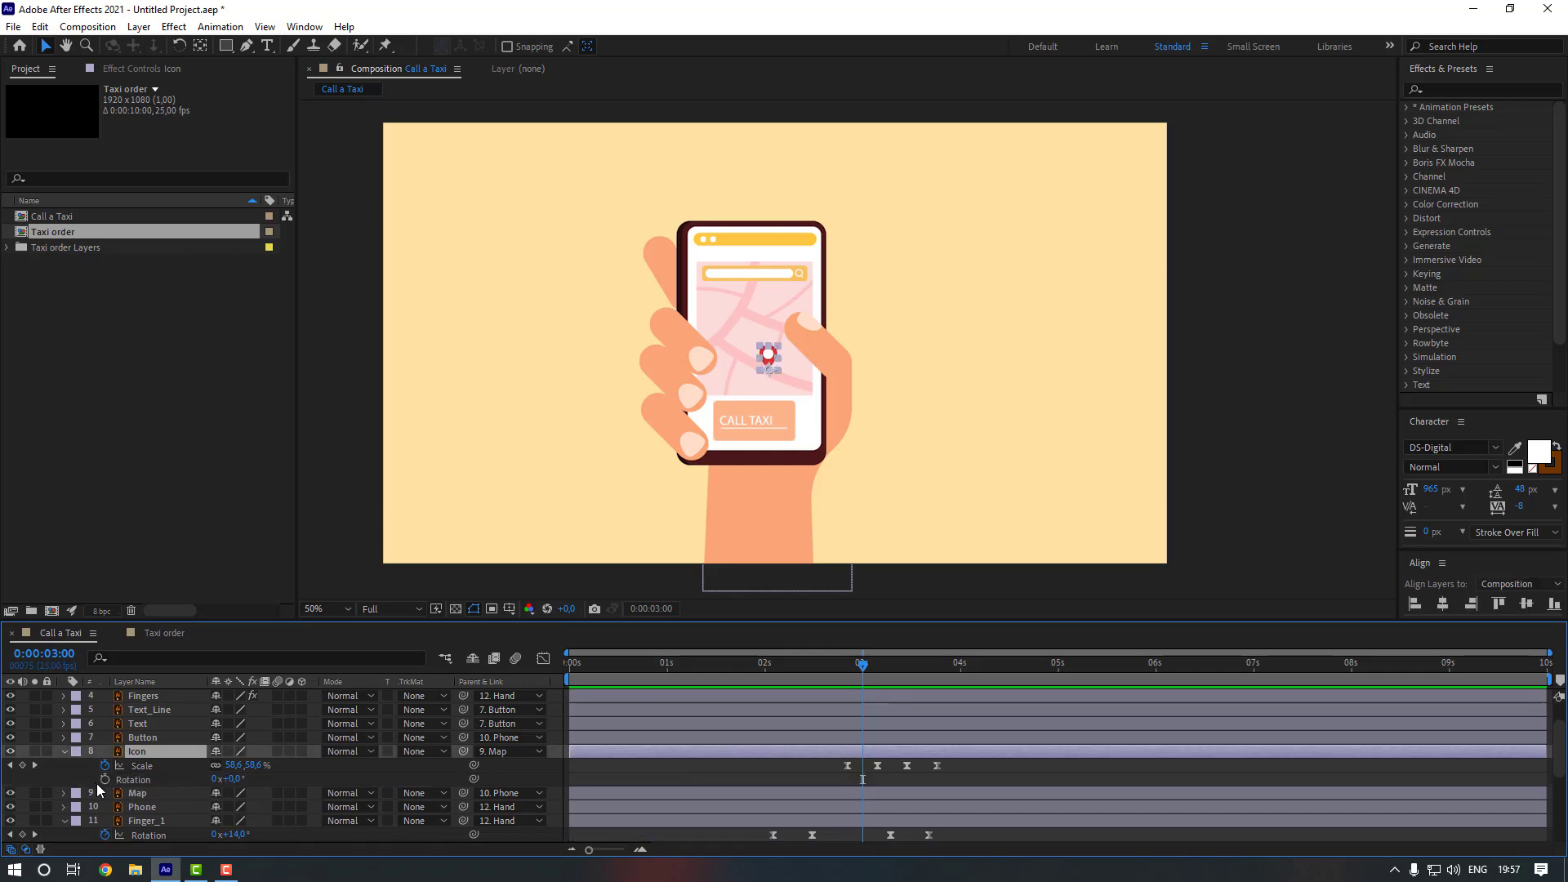
click(103, 780)
click(230, 779)
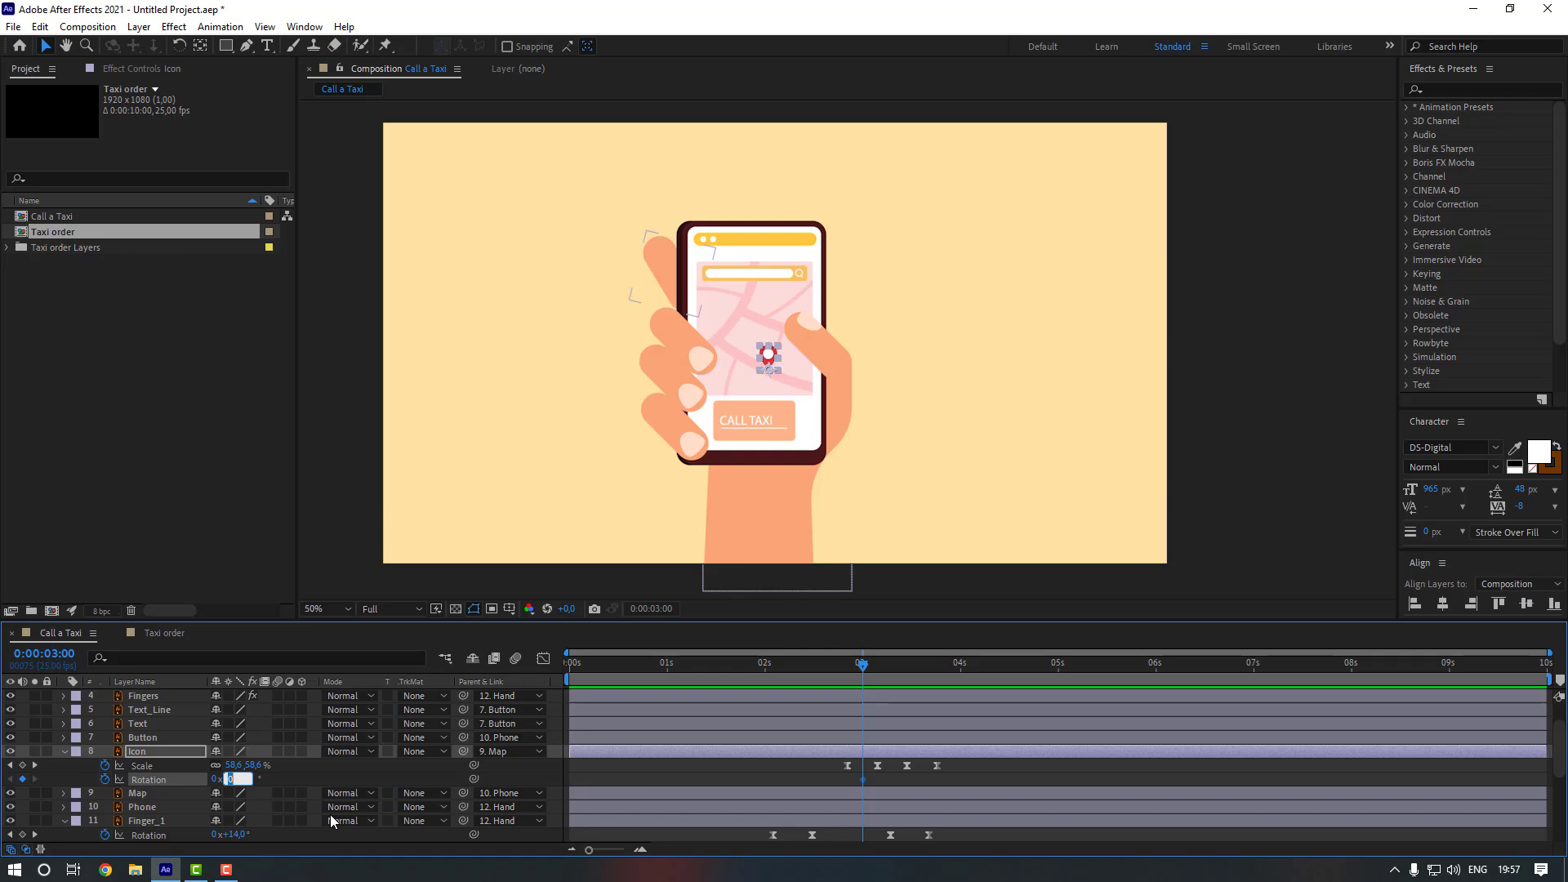
text(6)
key(Return)
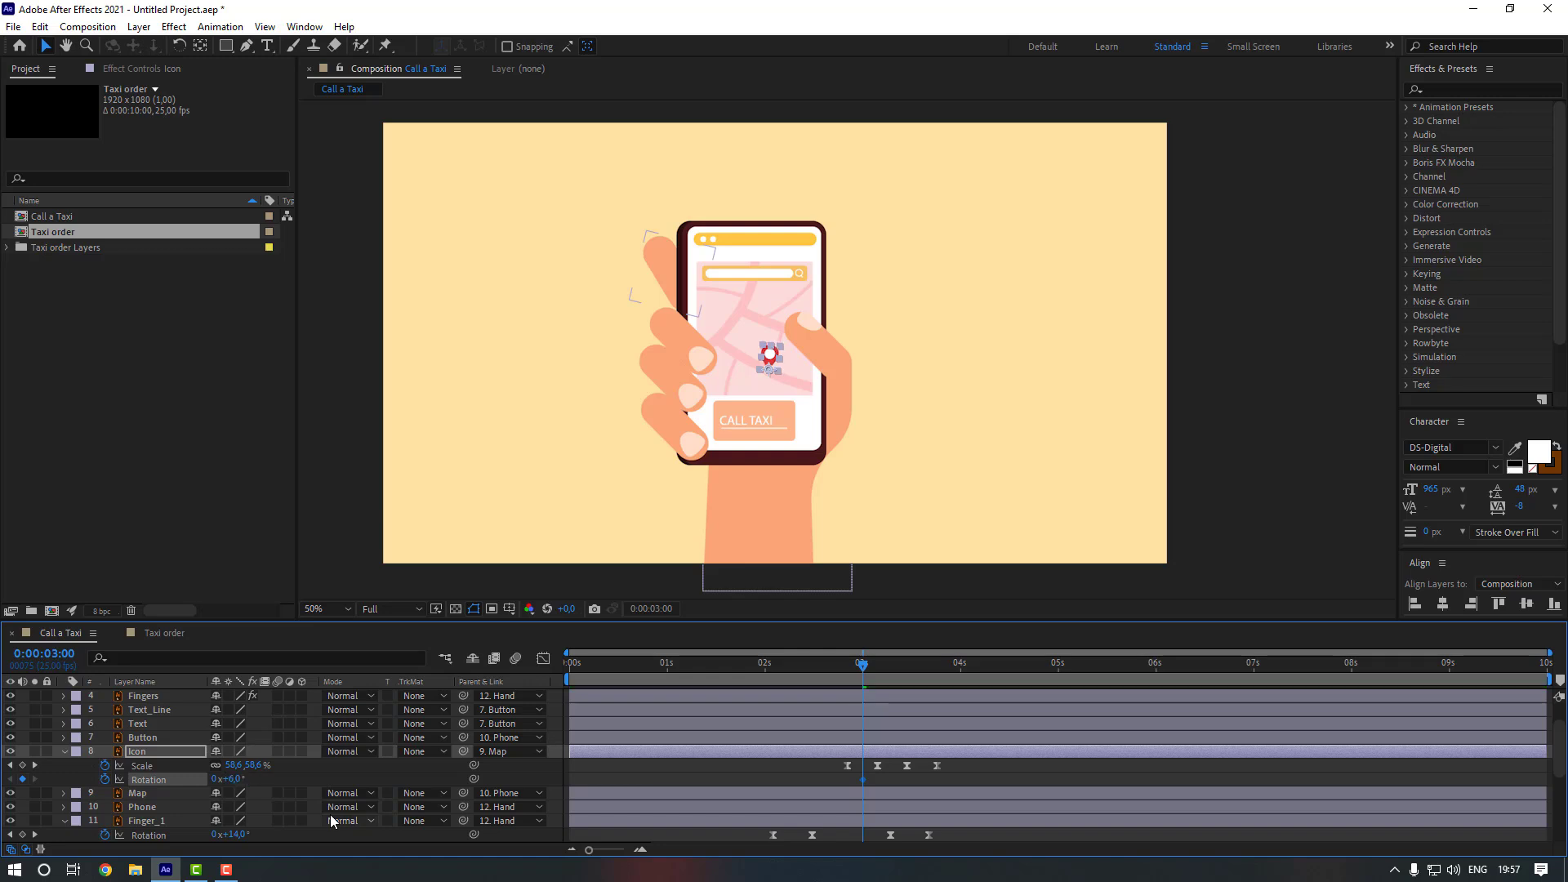
- Set the Icon layer's rotation to -4° at 0:00:03:10 and to -2° at 0:00:03:20
key(shift+Page_Down)
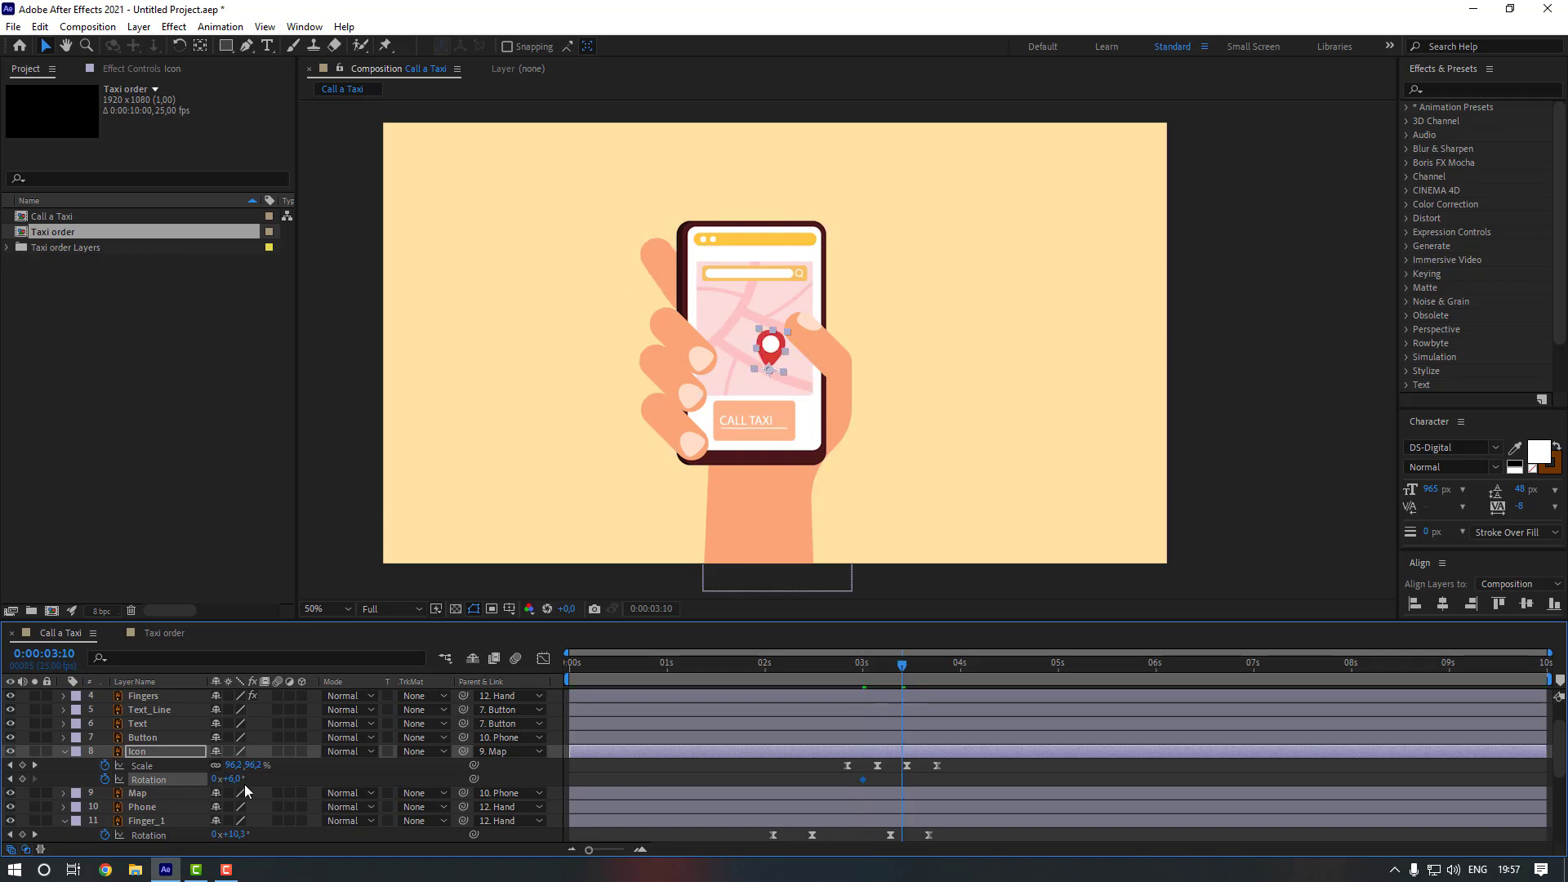
key(F2)
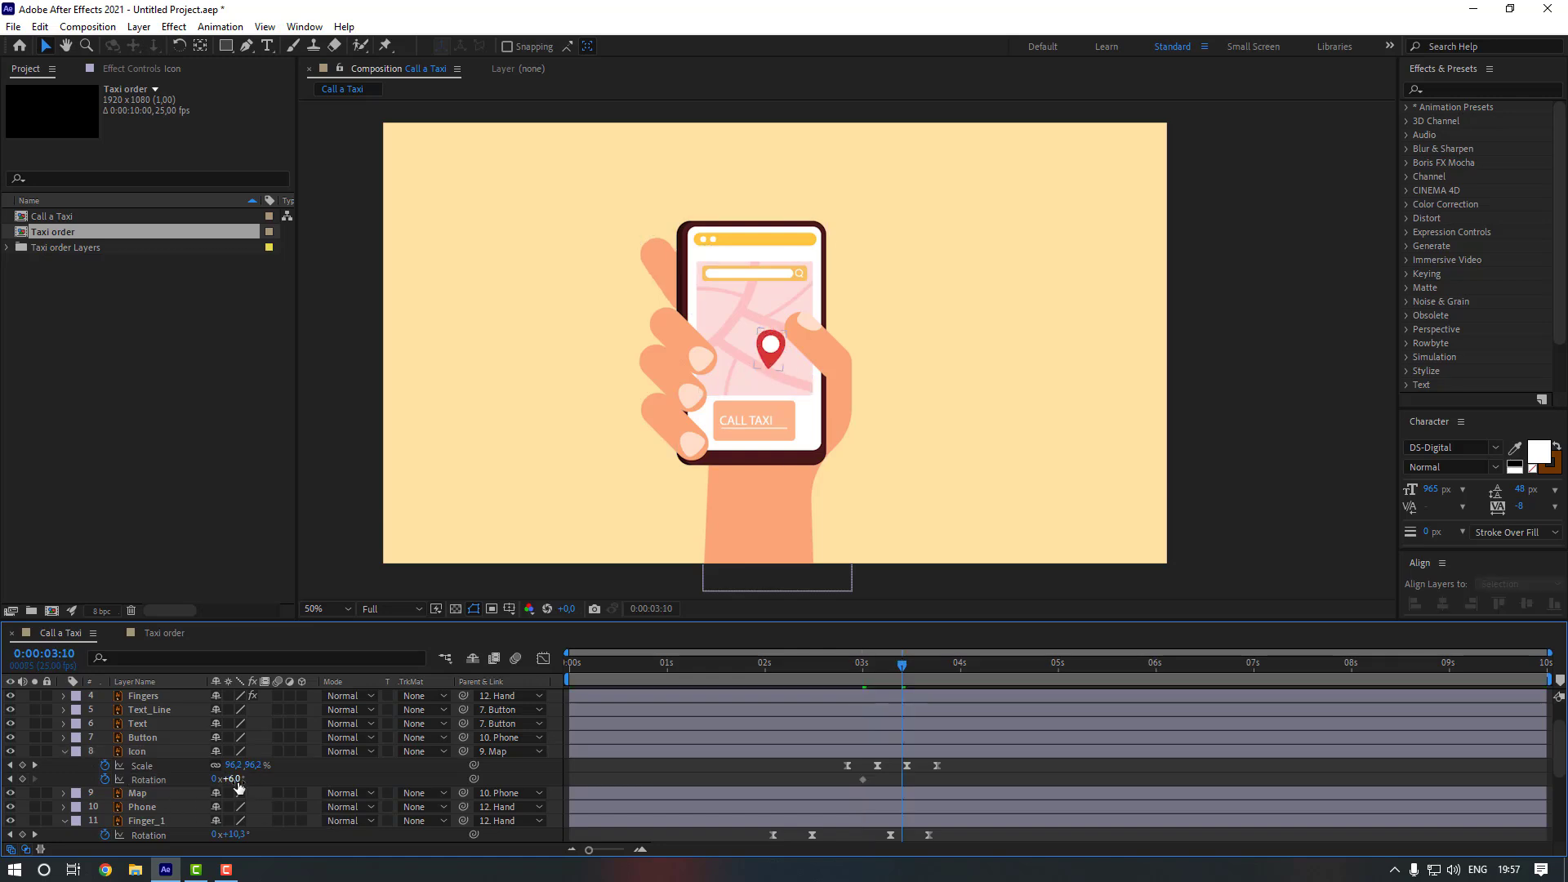
click(233, 779)
text(-4)
key(Return)
key(shift+Page_Down)
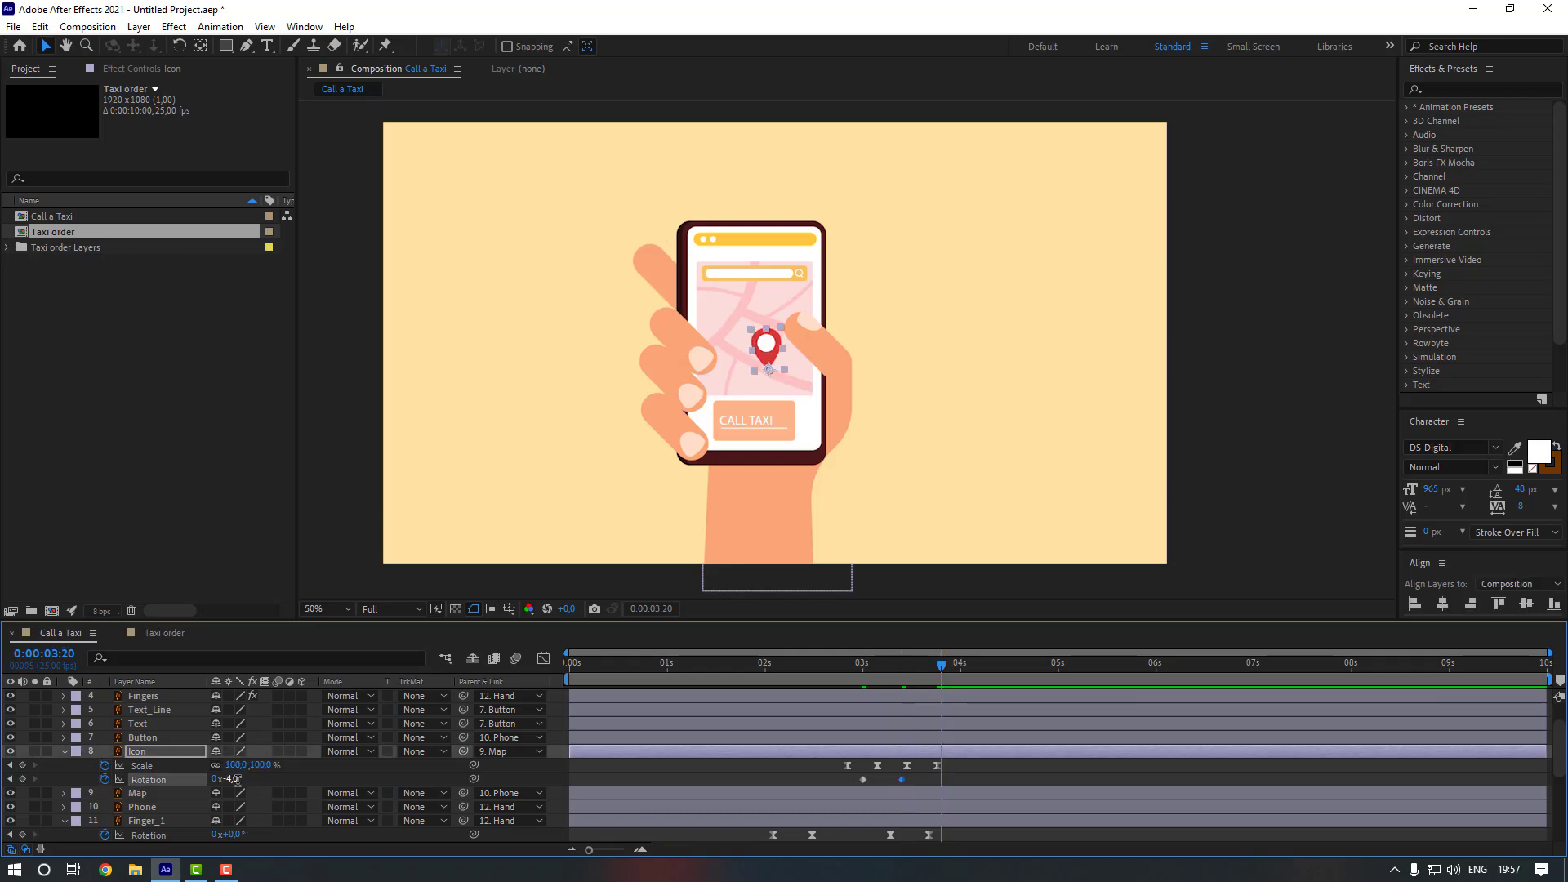
click(232, 779)
text(-2)
key(Return)
- Set the Icon layer's rotation to 0° at 0:00:04:05 and apply Easy Ease to all four Rotation keyframes
key(shift+Page_Down)
click(233, 779)
text(0)
key(Return)
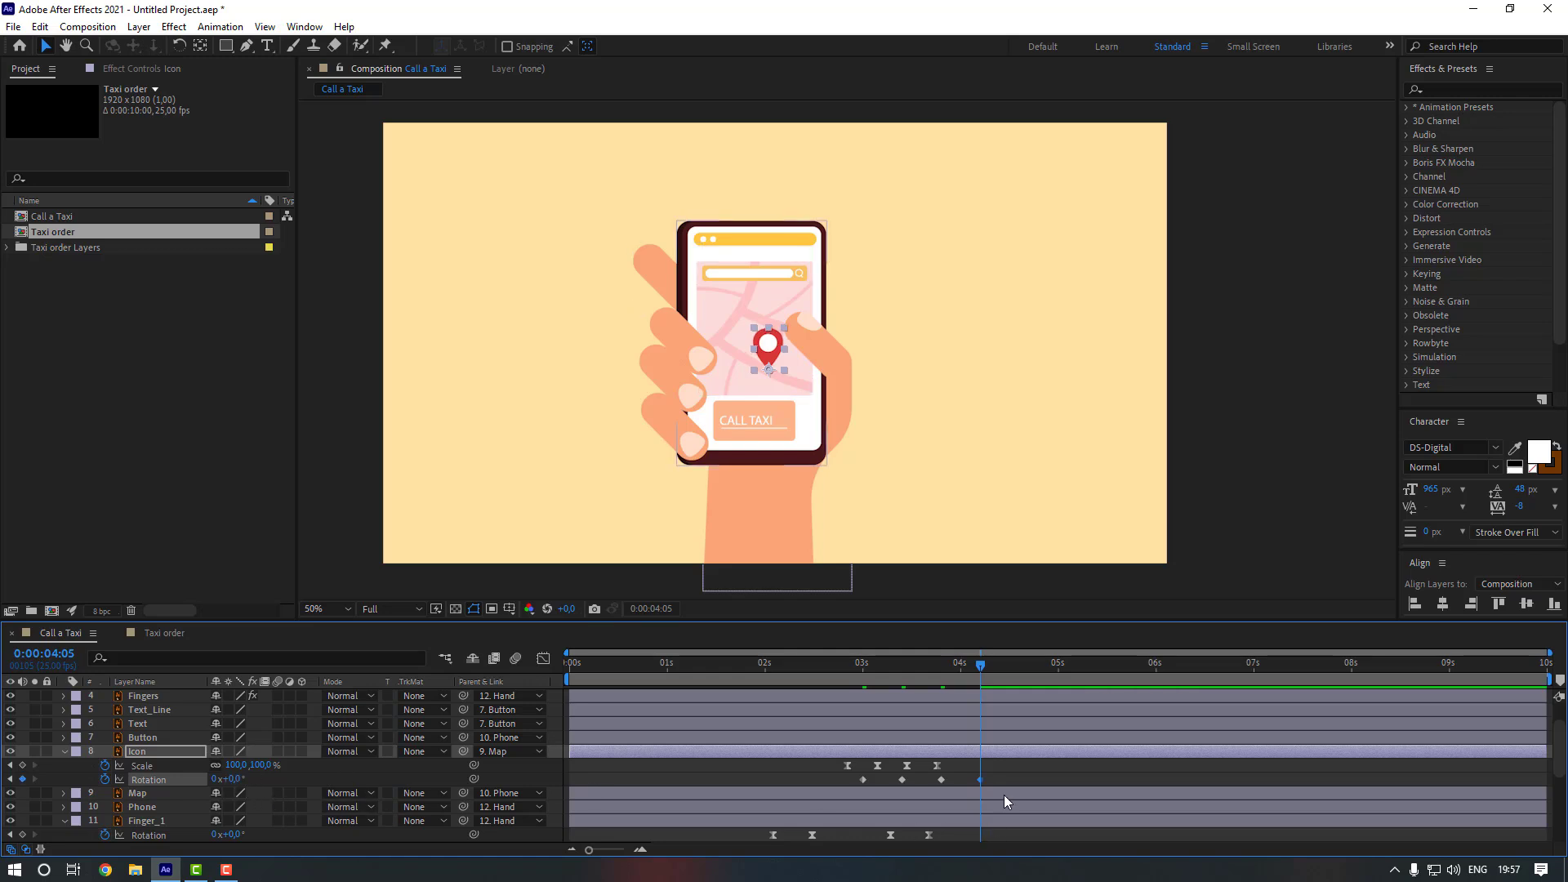
drag(997, 775, 858, 781)
right_click(860, 782)
mouse_move(917, 770)
click(1099, 663)
click(1001, 773)
- Set the Icon layer's rotation to 2° at 0:00:03:20 and preview the wobble from 0:00:02:13
click(806, 673)
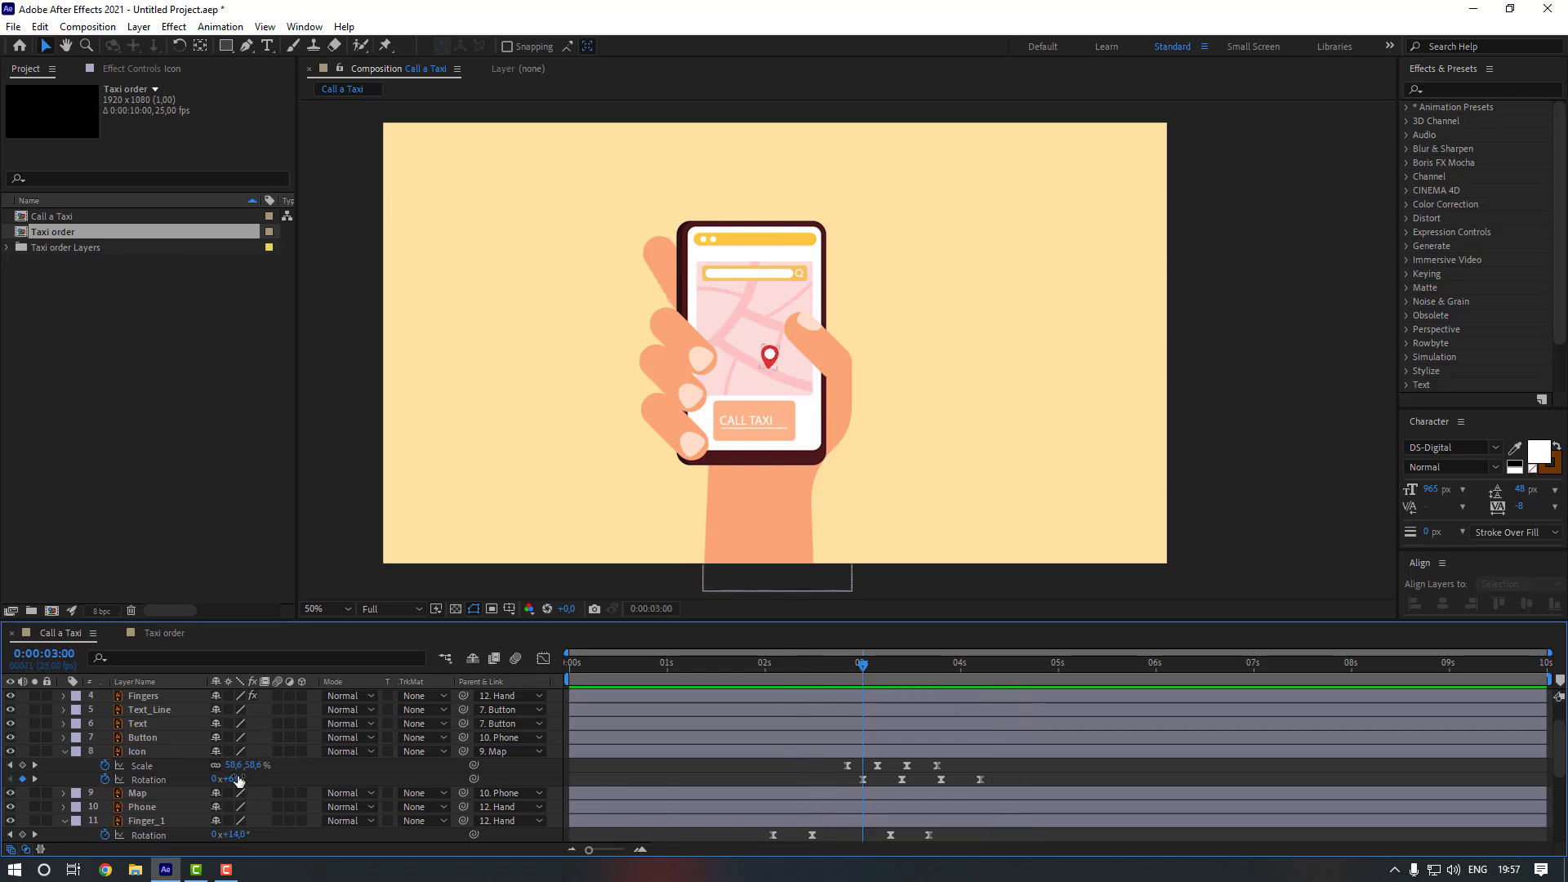
click(941, 779)
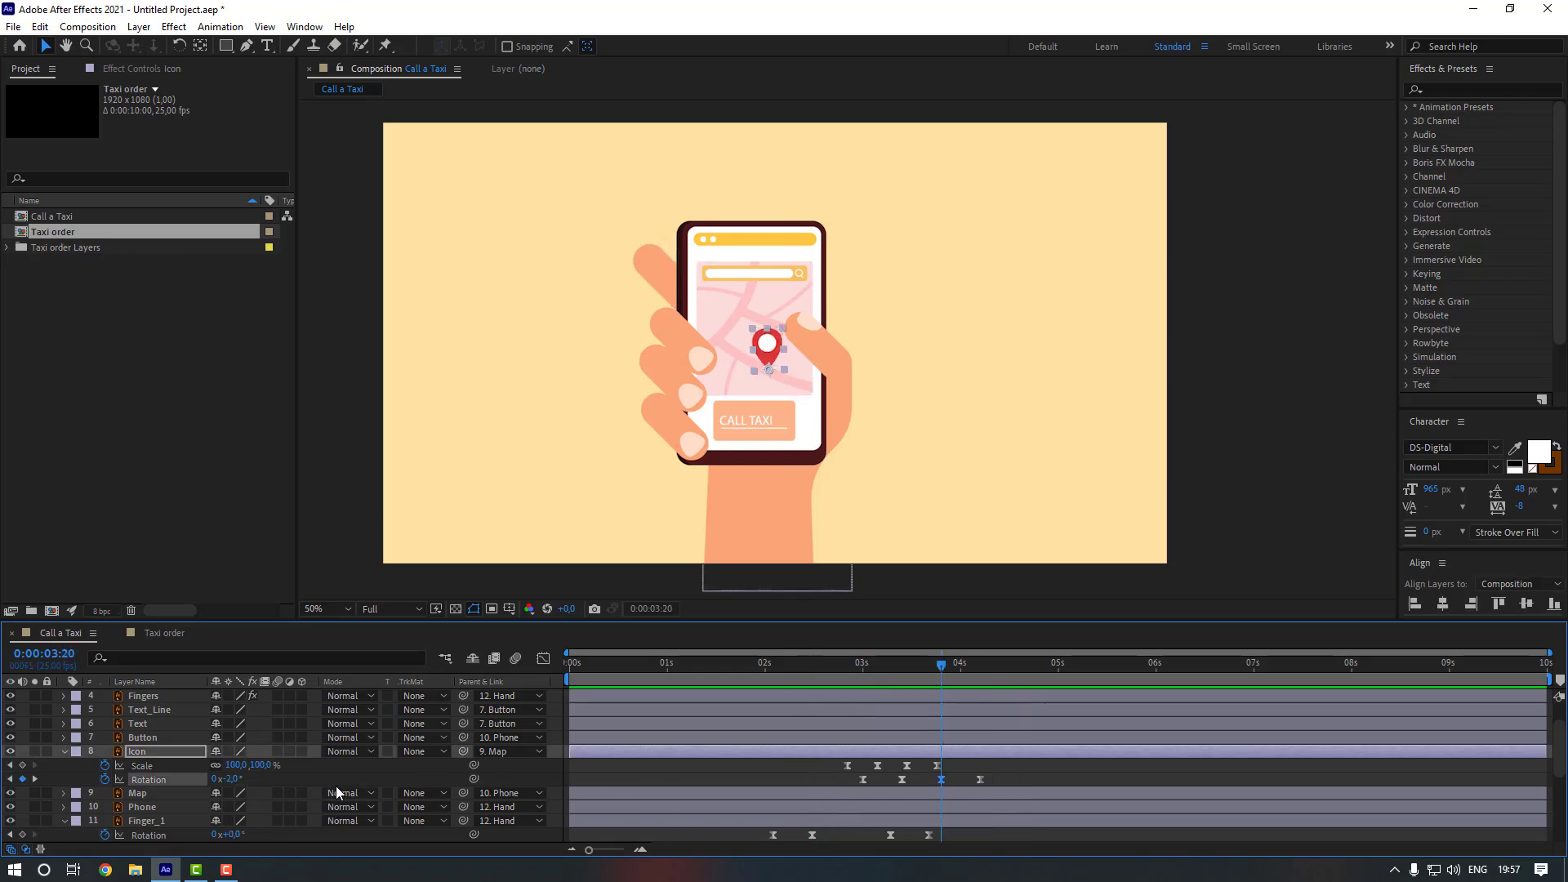
click(232, 779)
text(2)
key(Return)
click(991, 777)
drag(830, 667, 816, 667)
key(space)
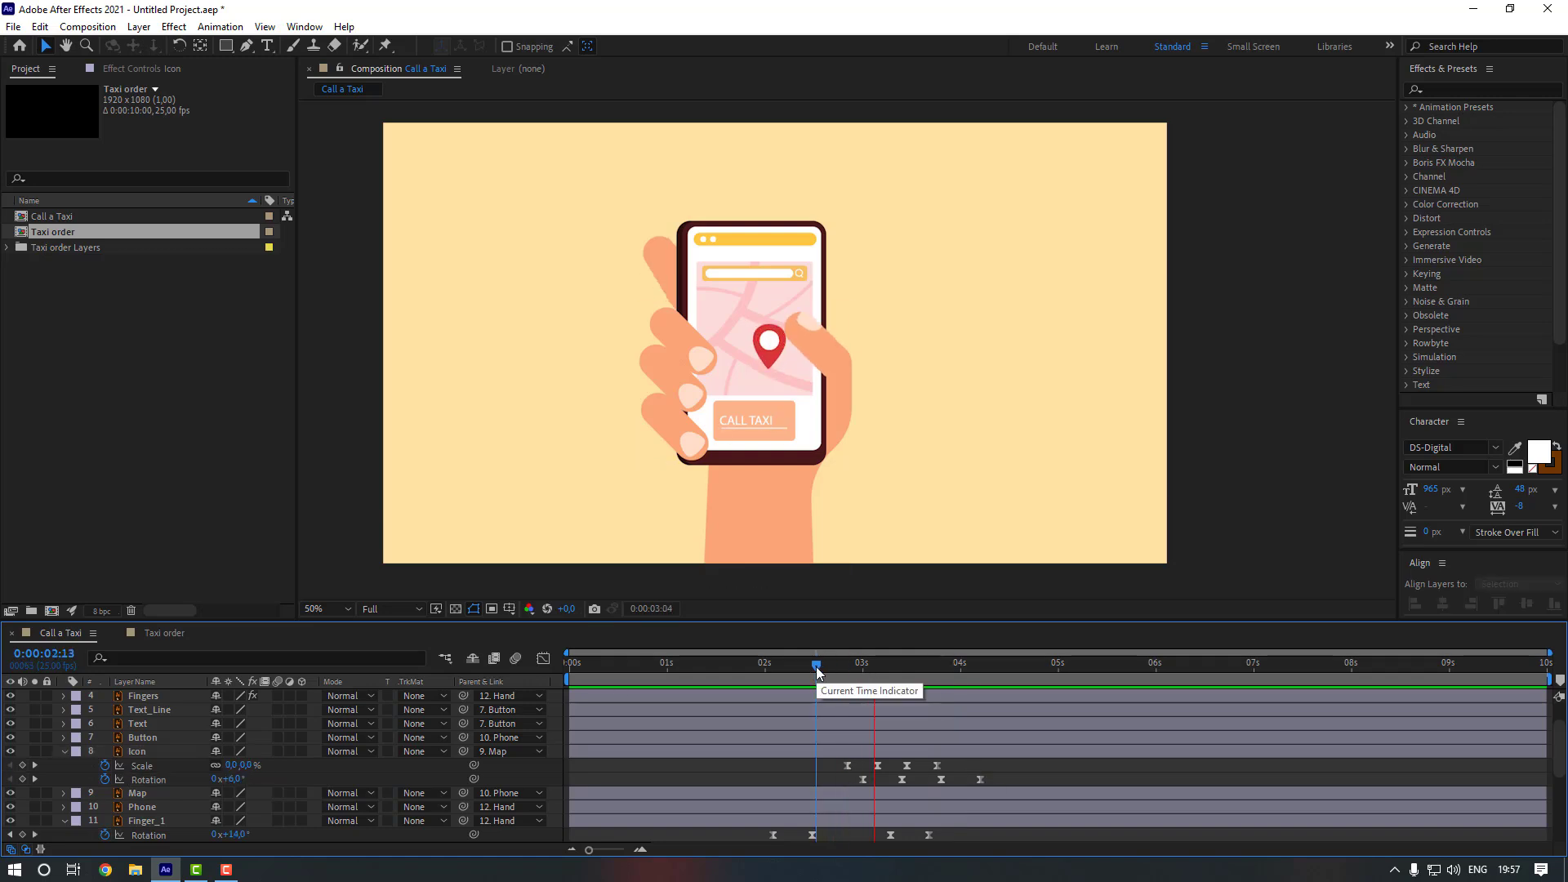
key(space)
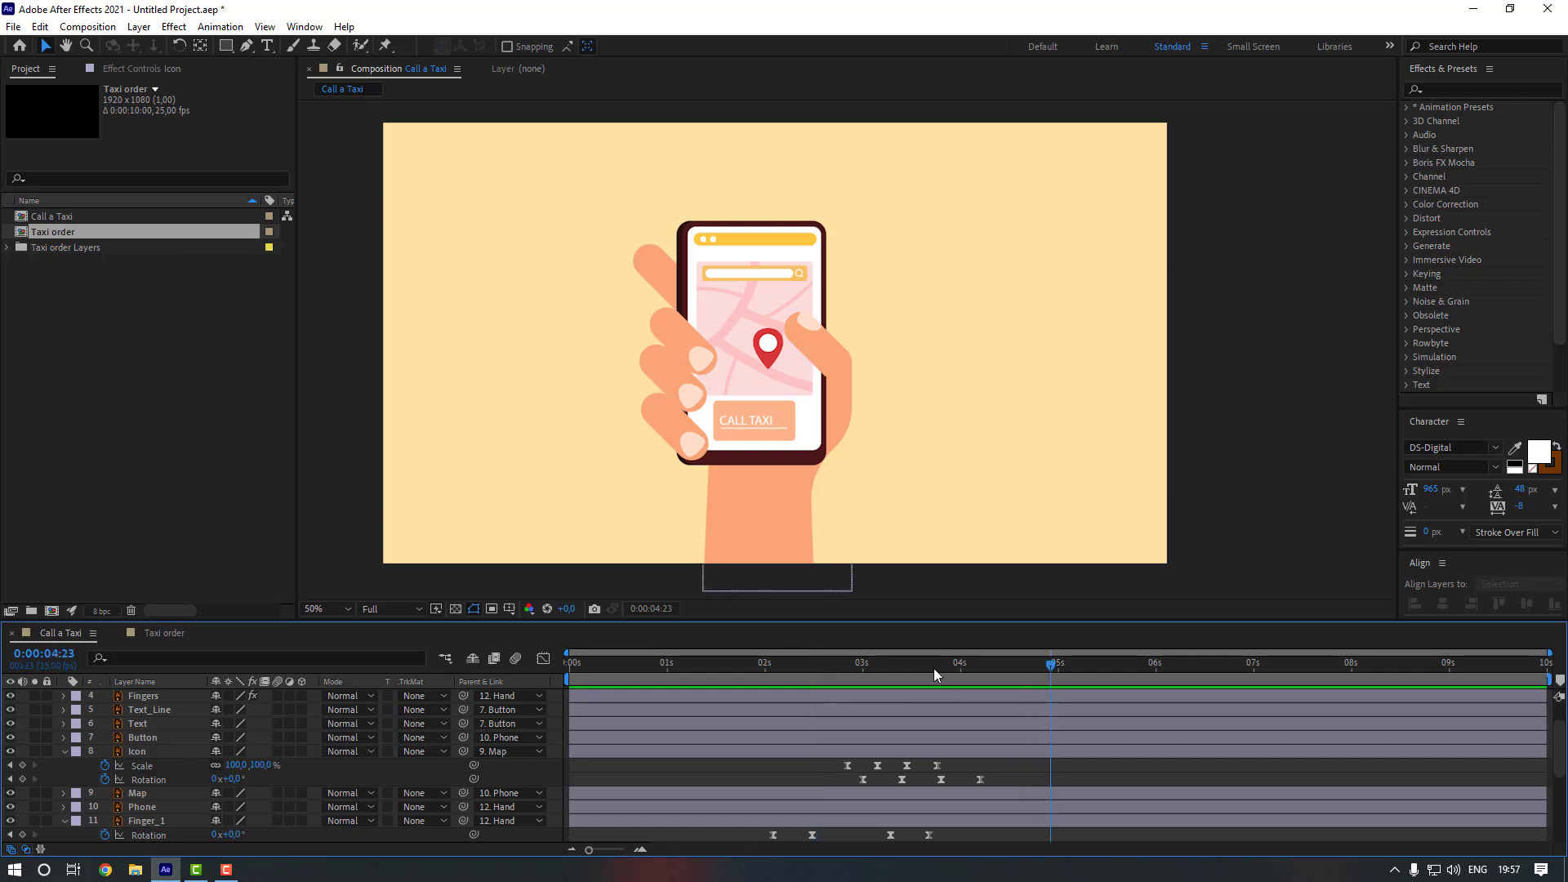
- Set the Icon layer's rotation to 10° at 0:00:03:00 and -6° at 0:00:03:10
click(862, 675)
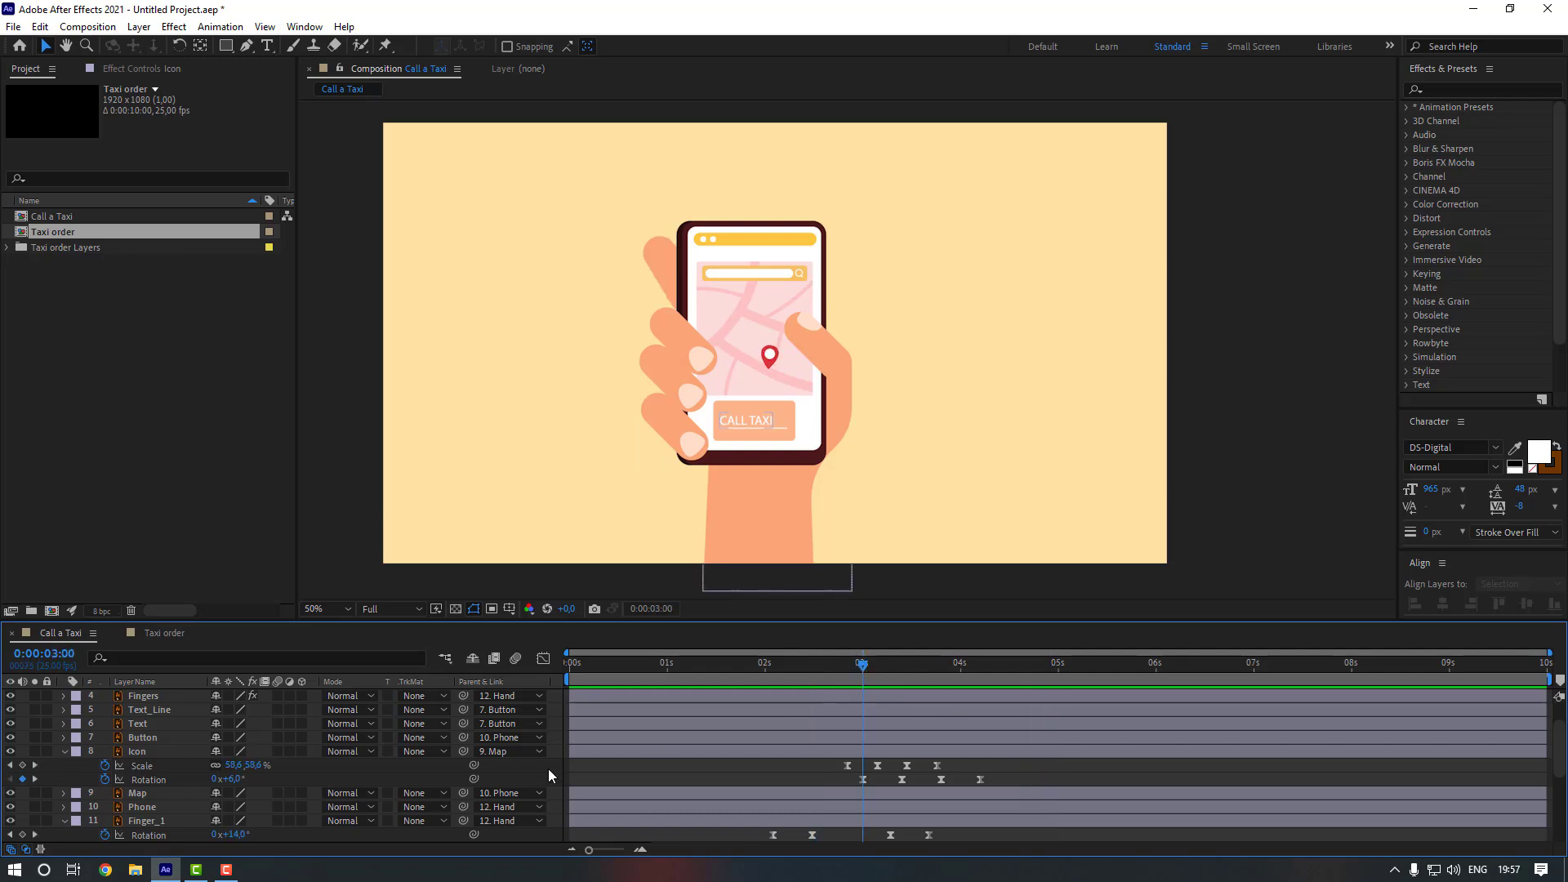
click(236, 779)
text(10)
key(Return)
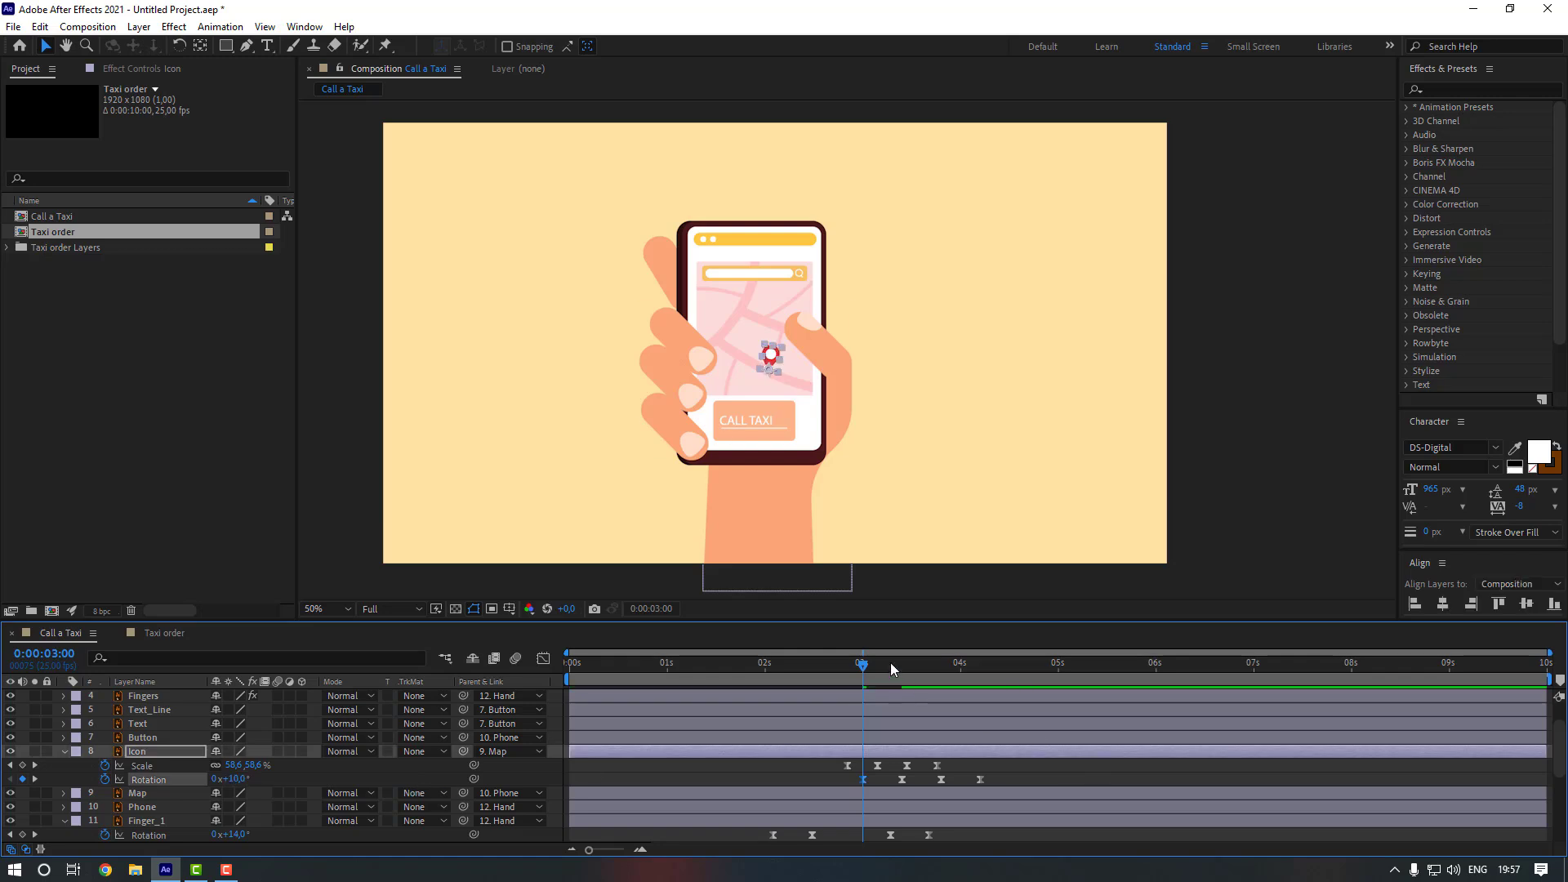
drag(890, 663, 898, 661)
key(Page_Down)
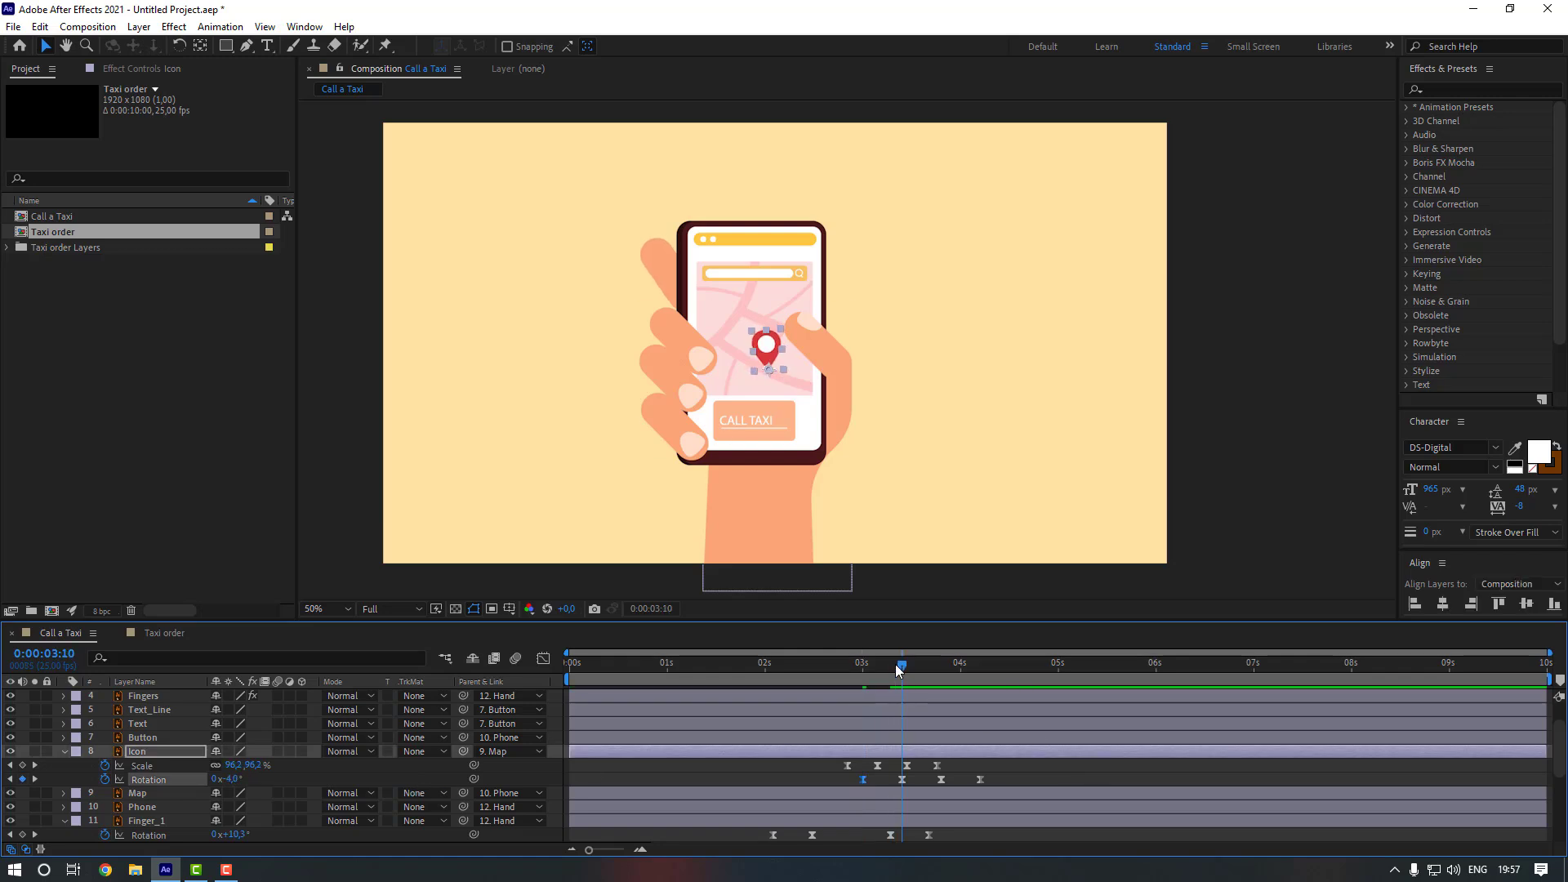
click(231, 779)
text(-6)
key(Return)
- Set the Icon layer's rotation to 3° at 0:00:03:20 and preview the wobble from 0:00:02:13
click(942, 664)
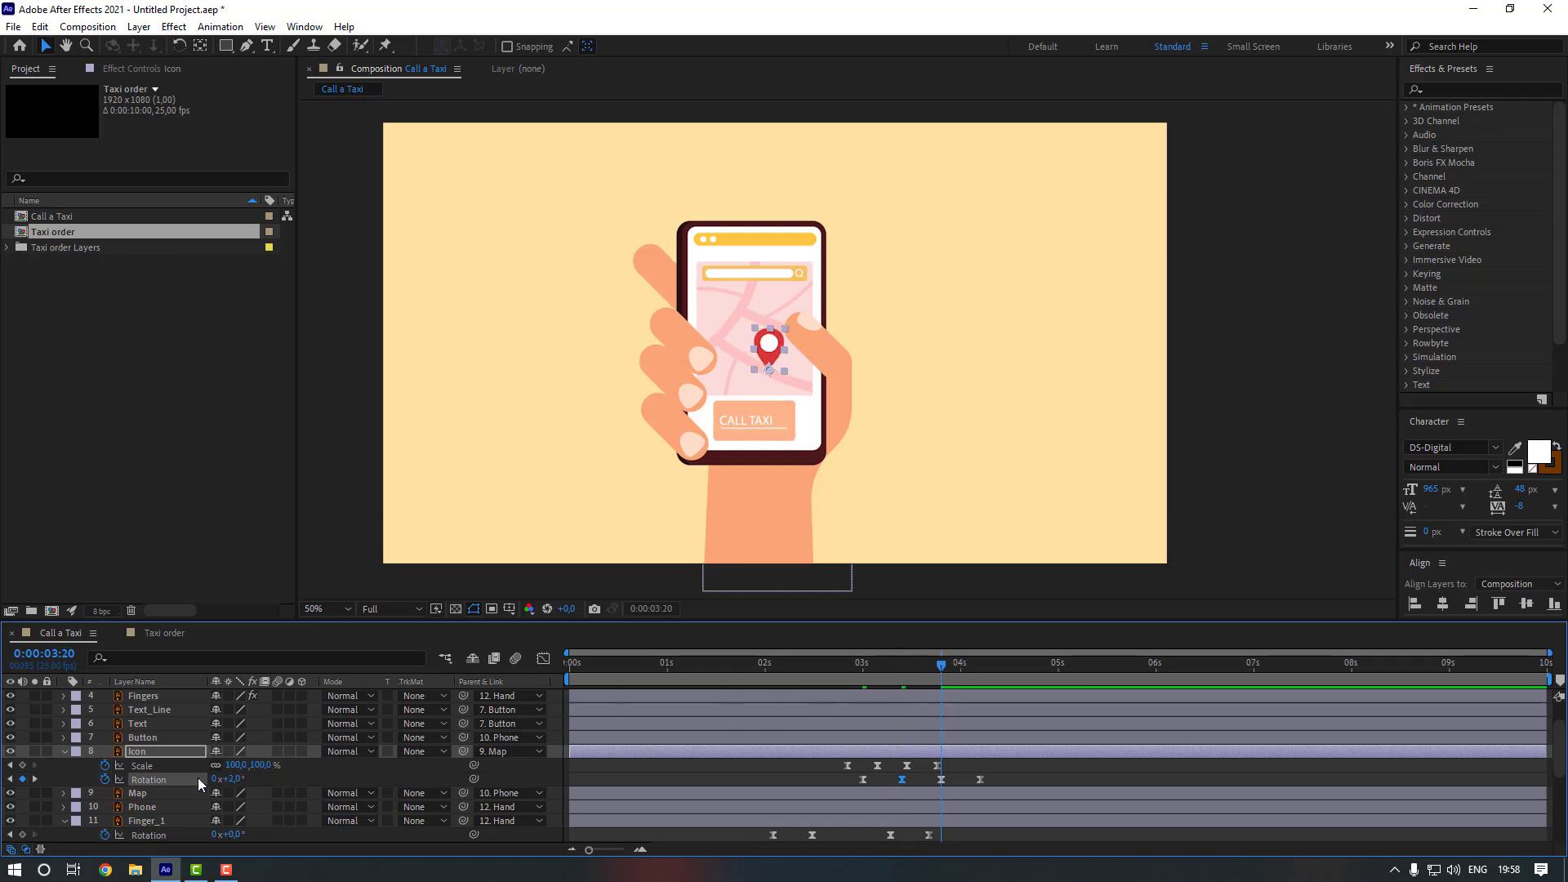
click(231, 779)
text(3)
key(Return)
click(820, 781)
click(814, 679)
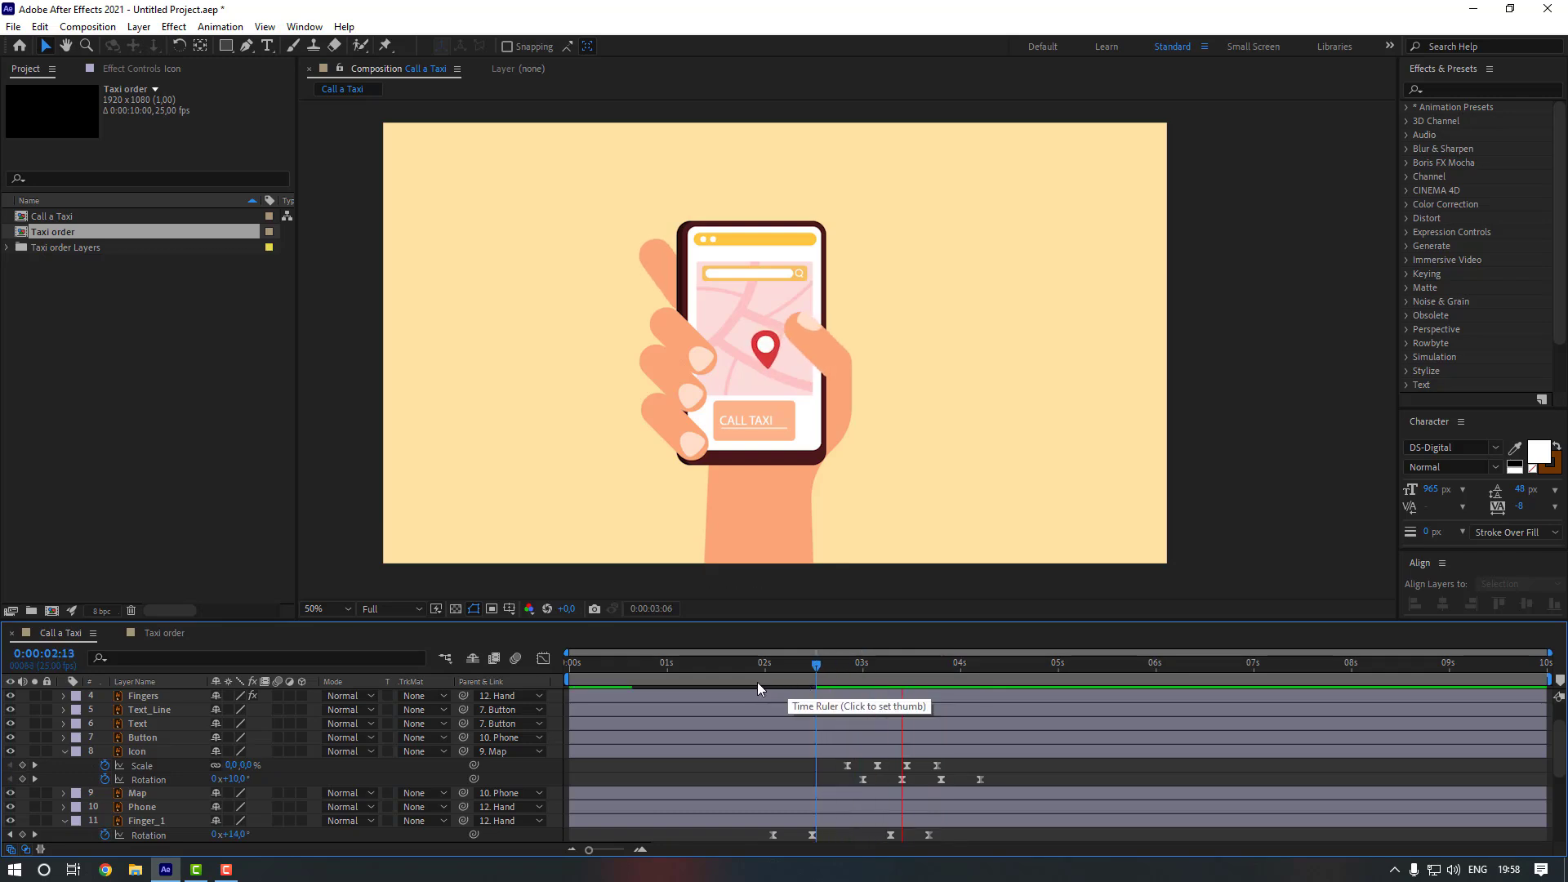
key(space)
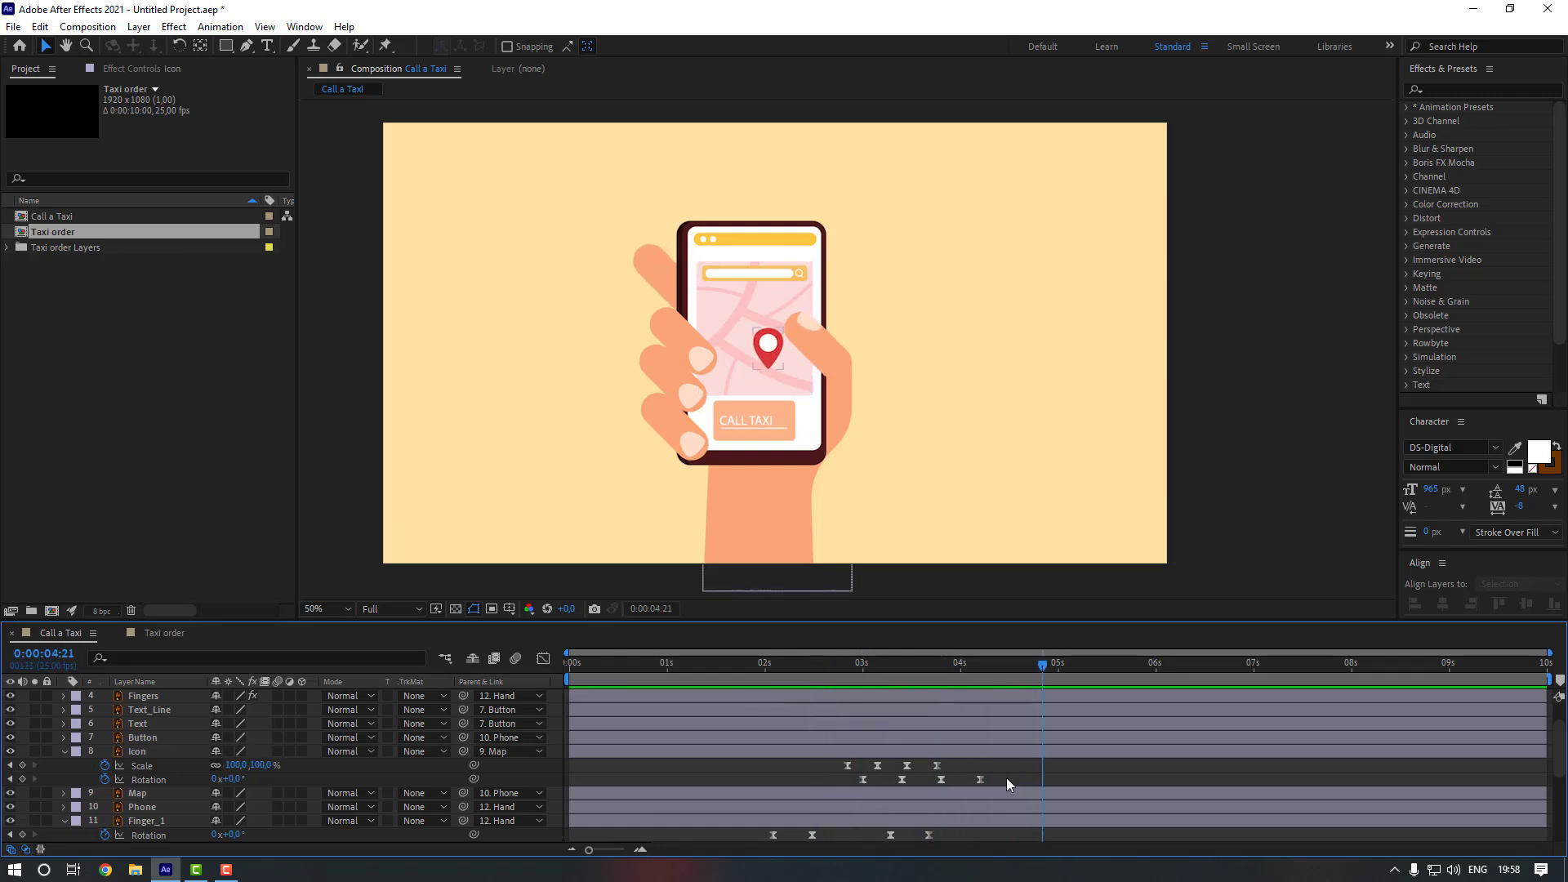
- Compress the Icon layer's four Rotation keyframes in time so they end just before four seconds, and preview from 0:00:02:14
drag(1005, 777, 858, 787)
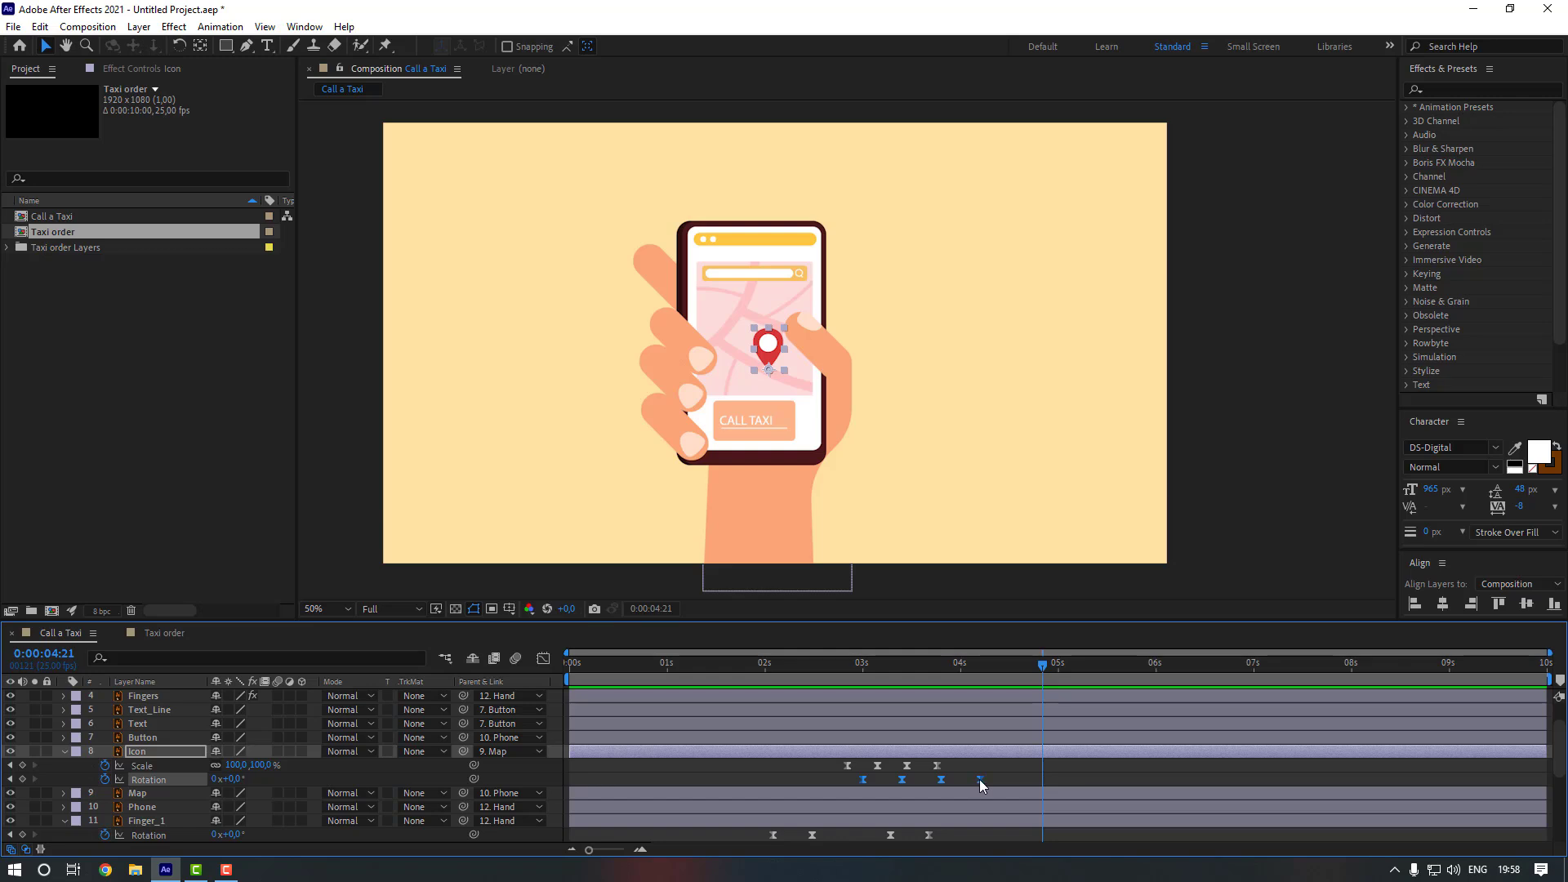
drag(978, 779, 948, 779)
click(874, 684)
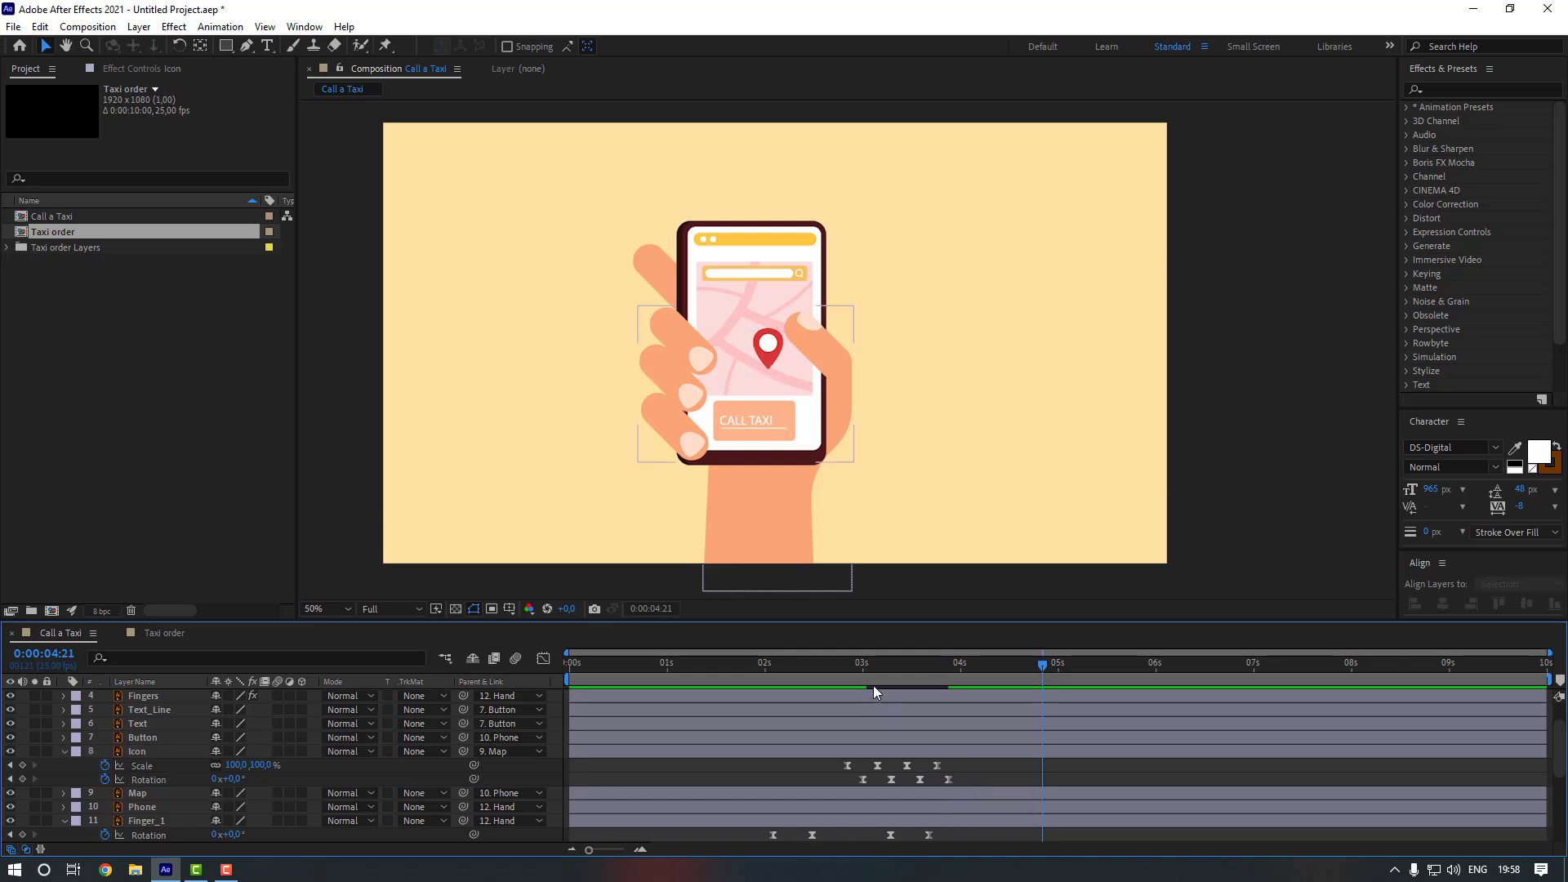
click(820, 669)
key(space)
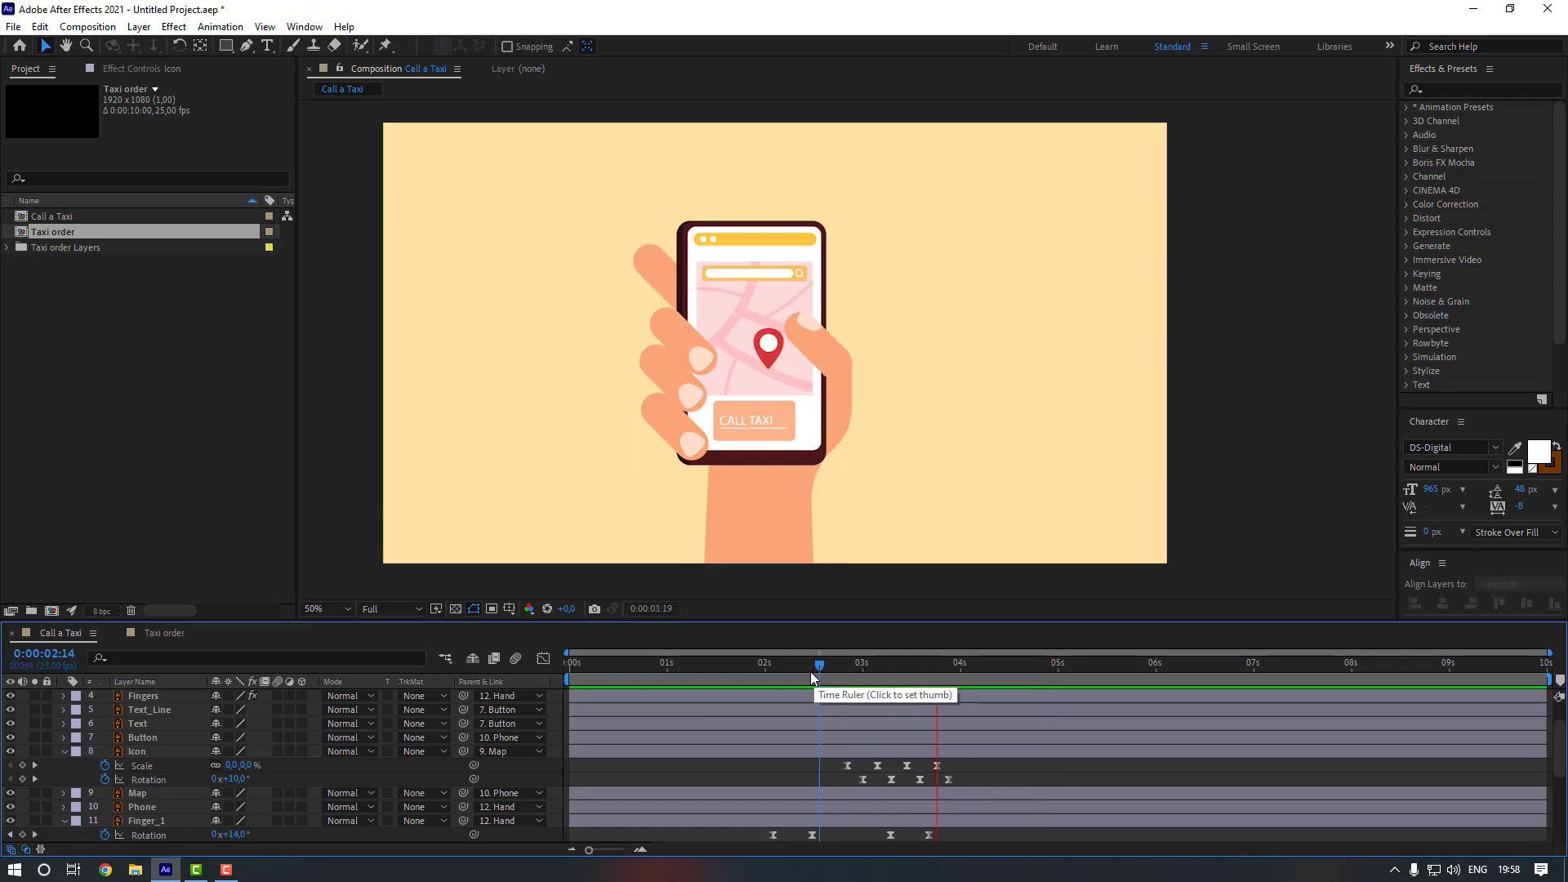
key(space)
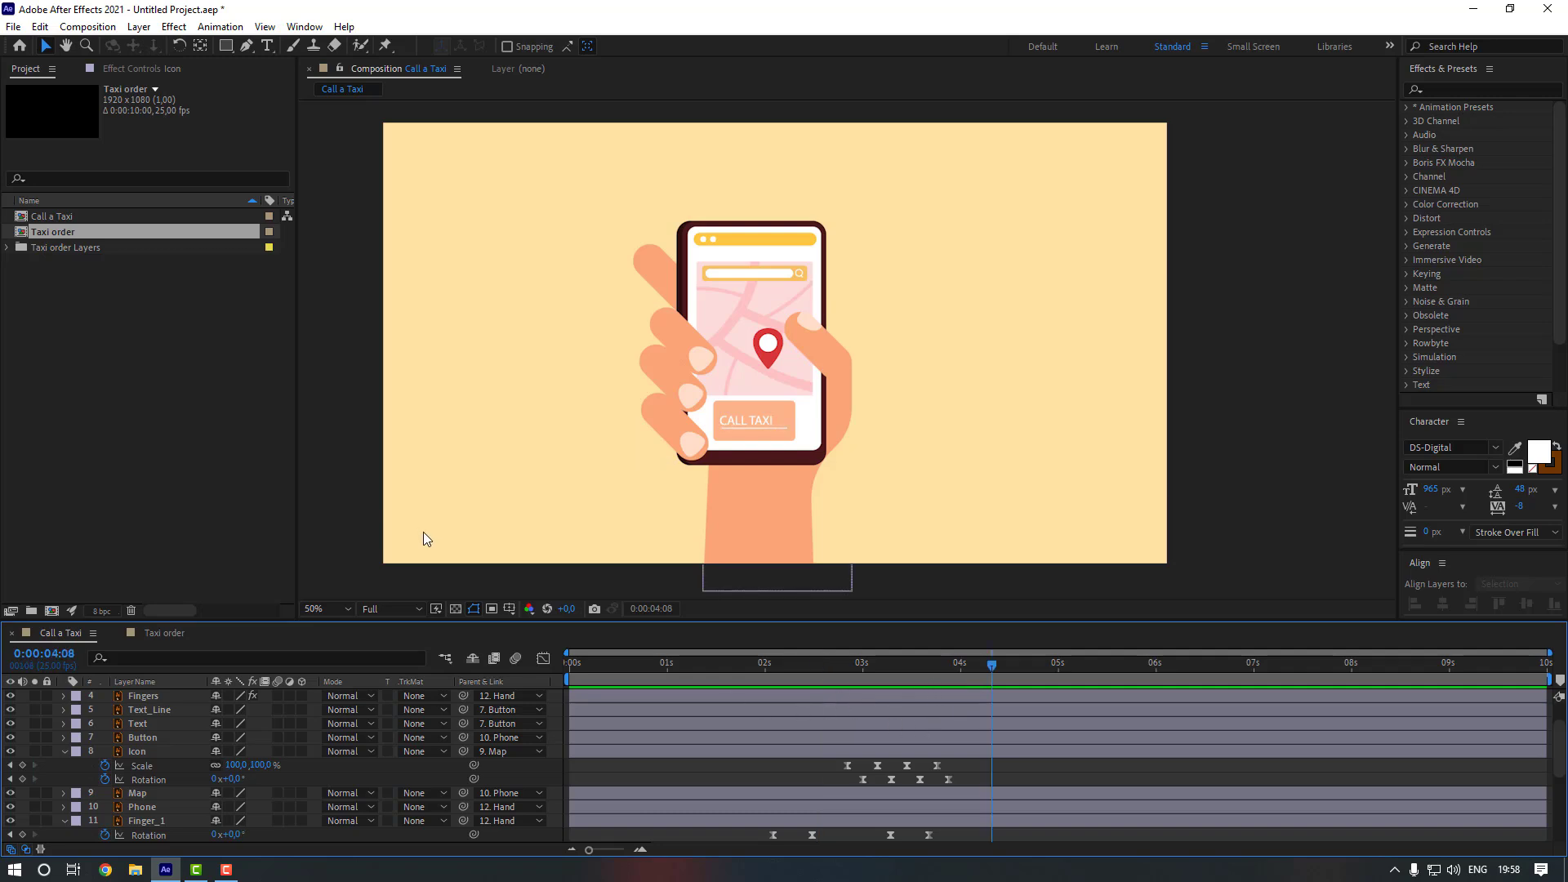
- Create a null object and place it on the map beside the location pin
right_click(1029, 299)
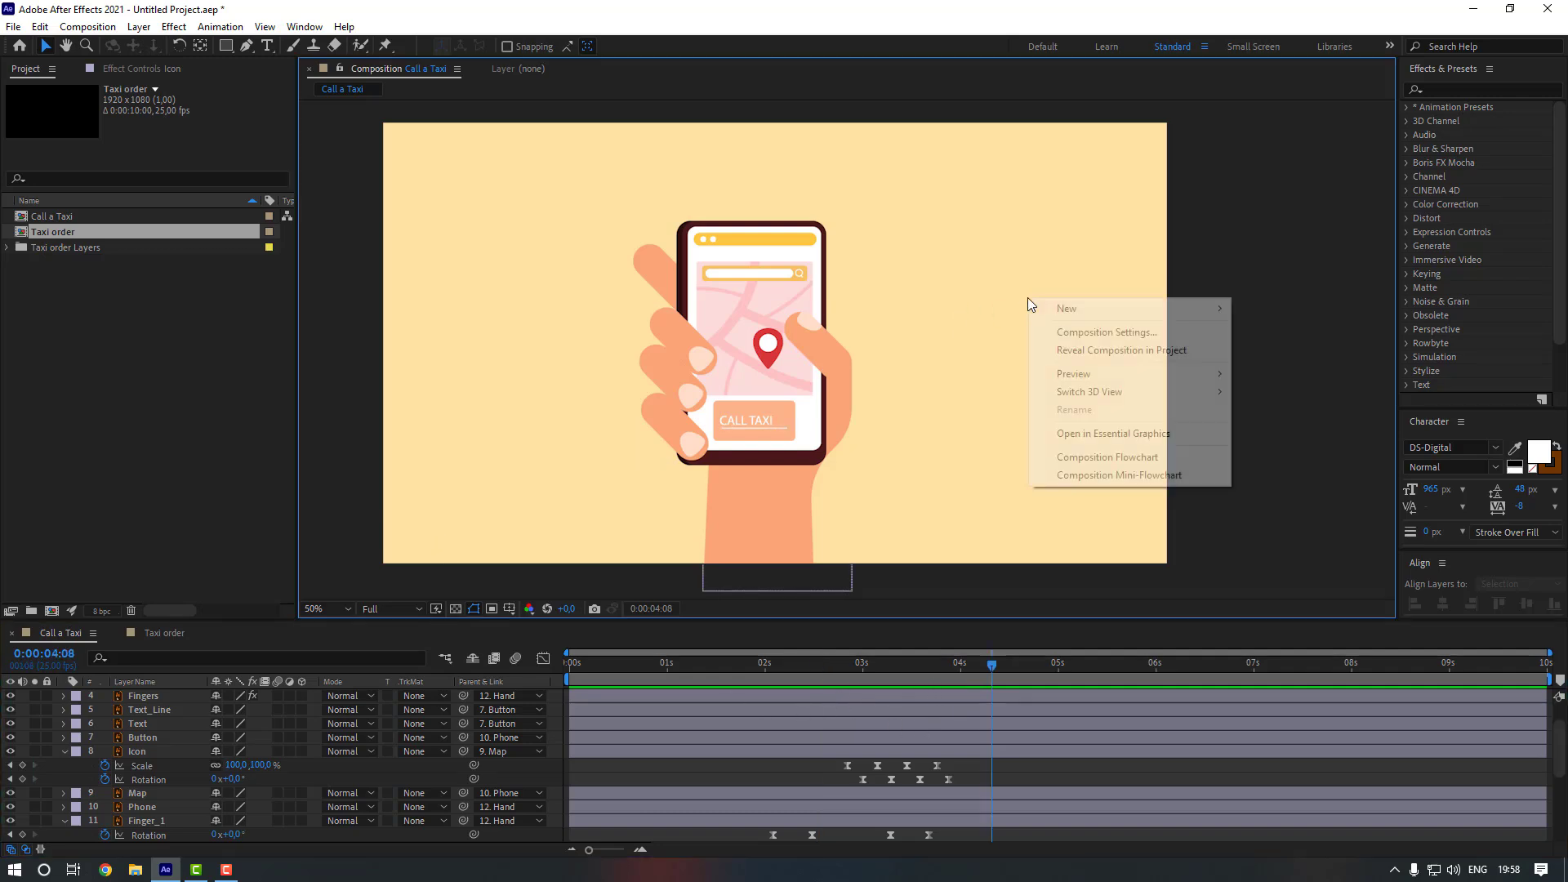
mouse_move(1062, 308)
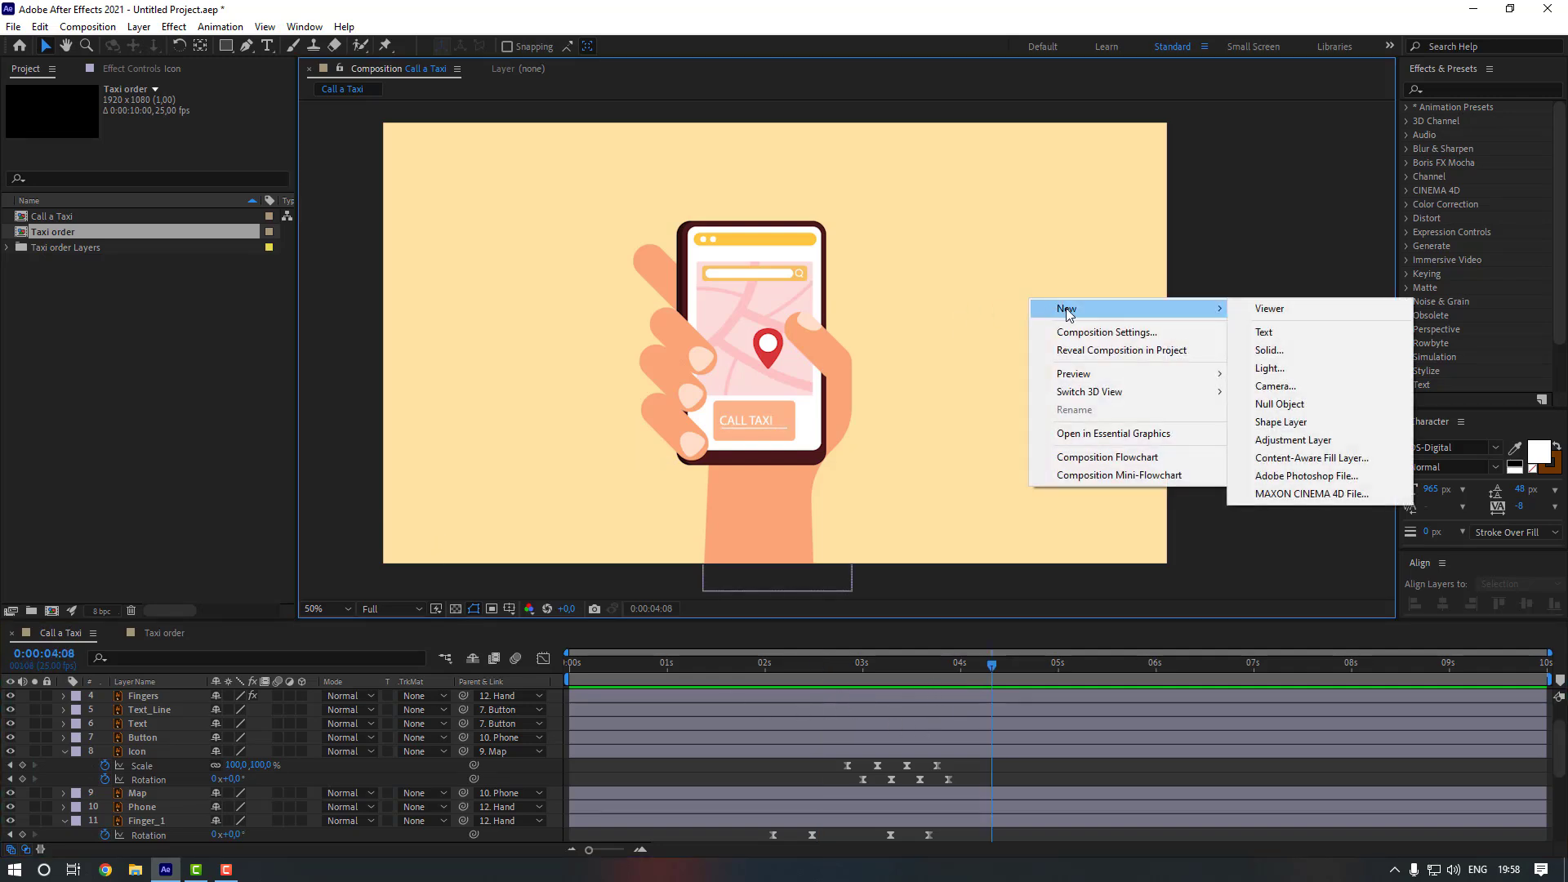
click(1276, 404)
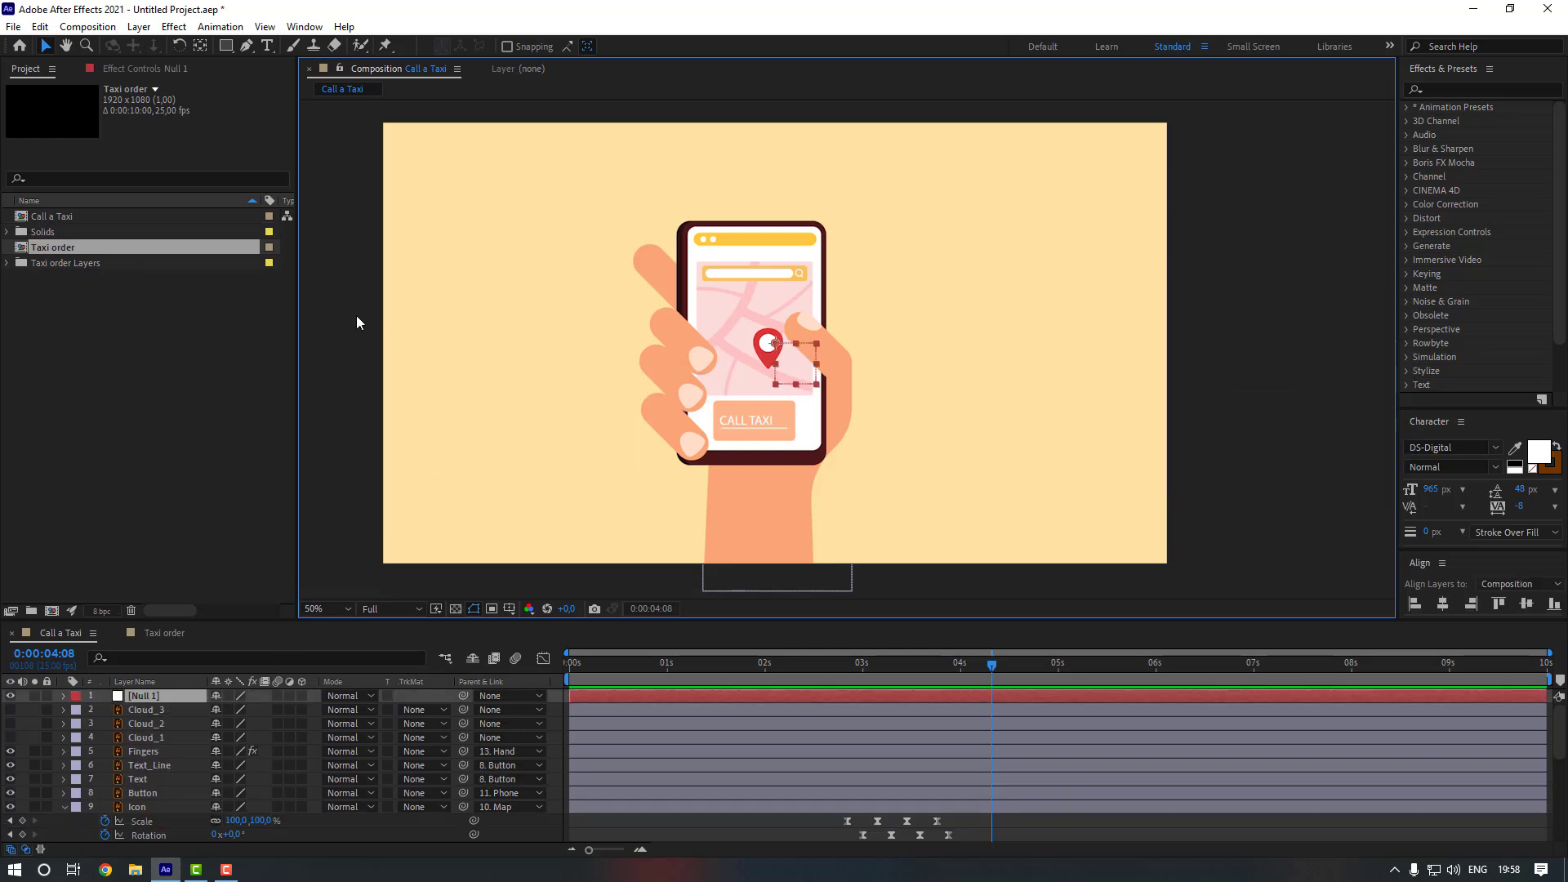
click(199, 47)
drag(802, 362, 767, 353)
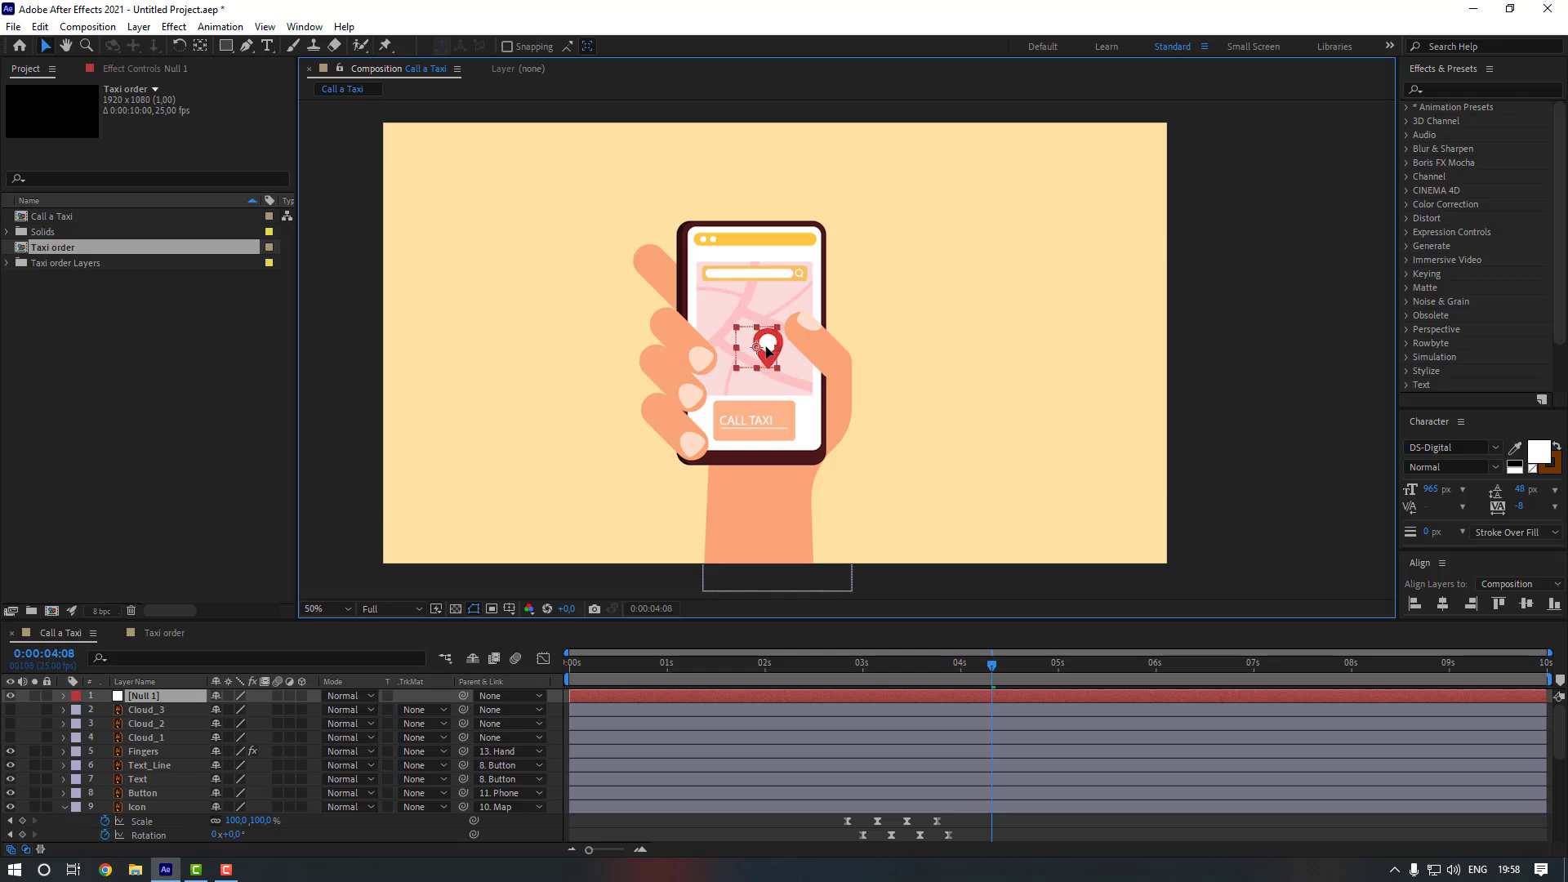
- Parent the Hand layer to Null 1
scroll(145, 792, down, 4)
click(155, 766)
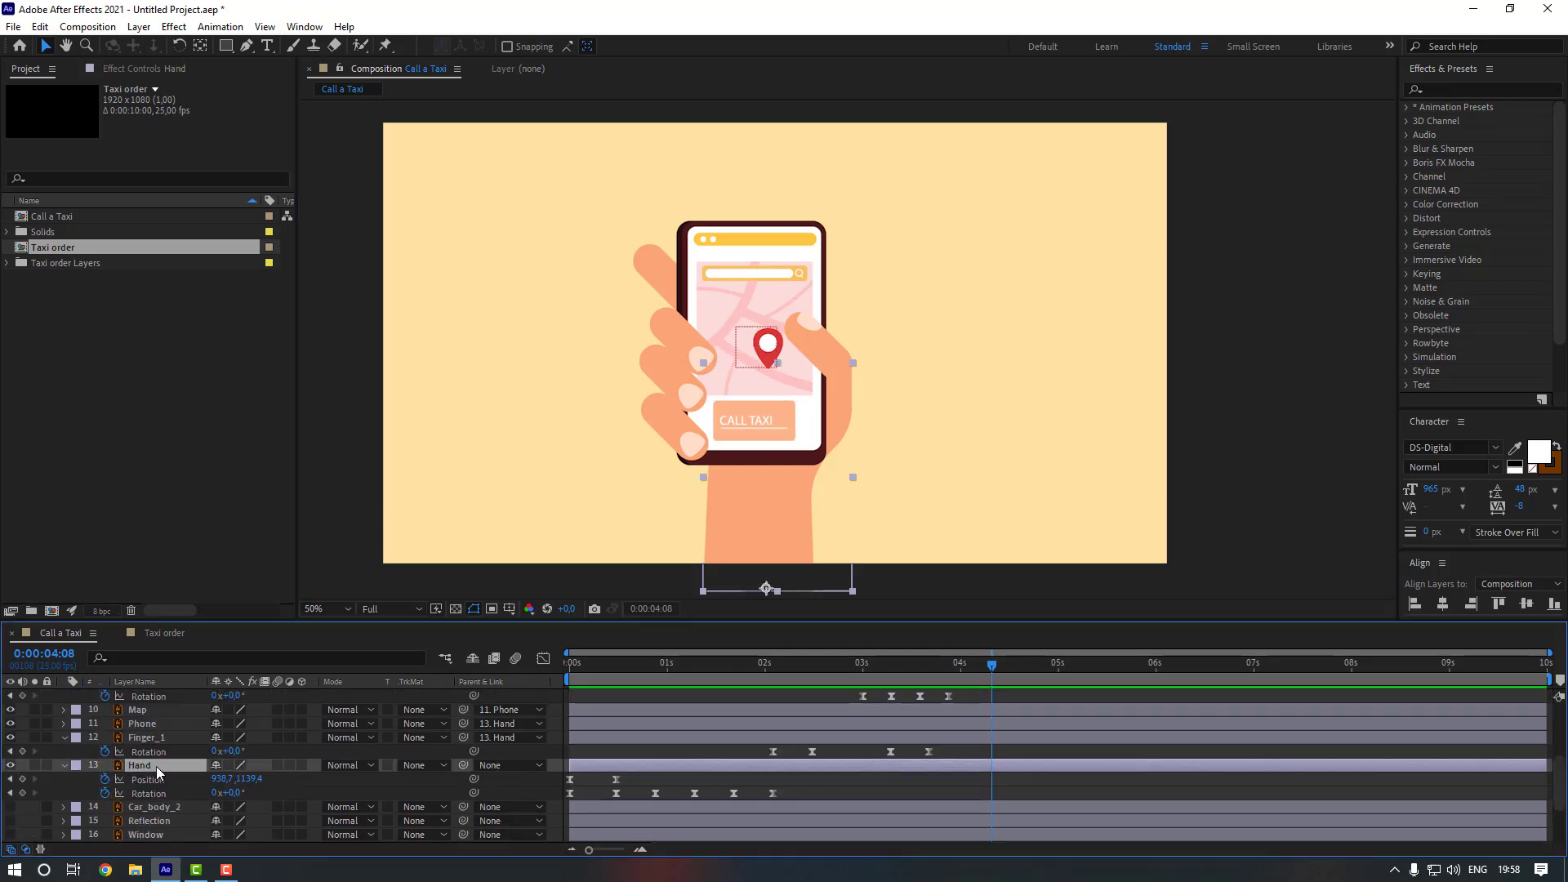
click(502, 764)
click(523, 370)
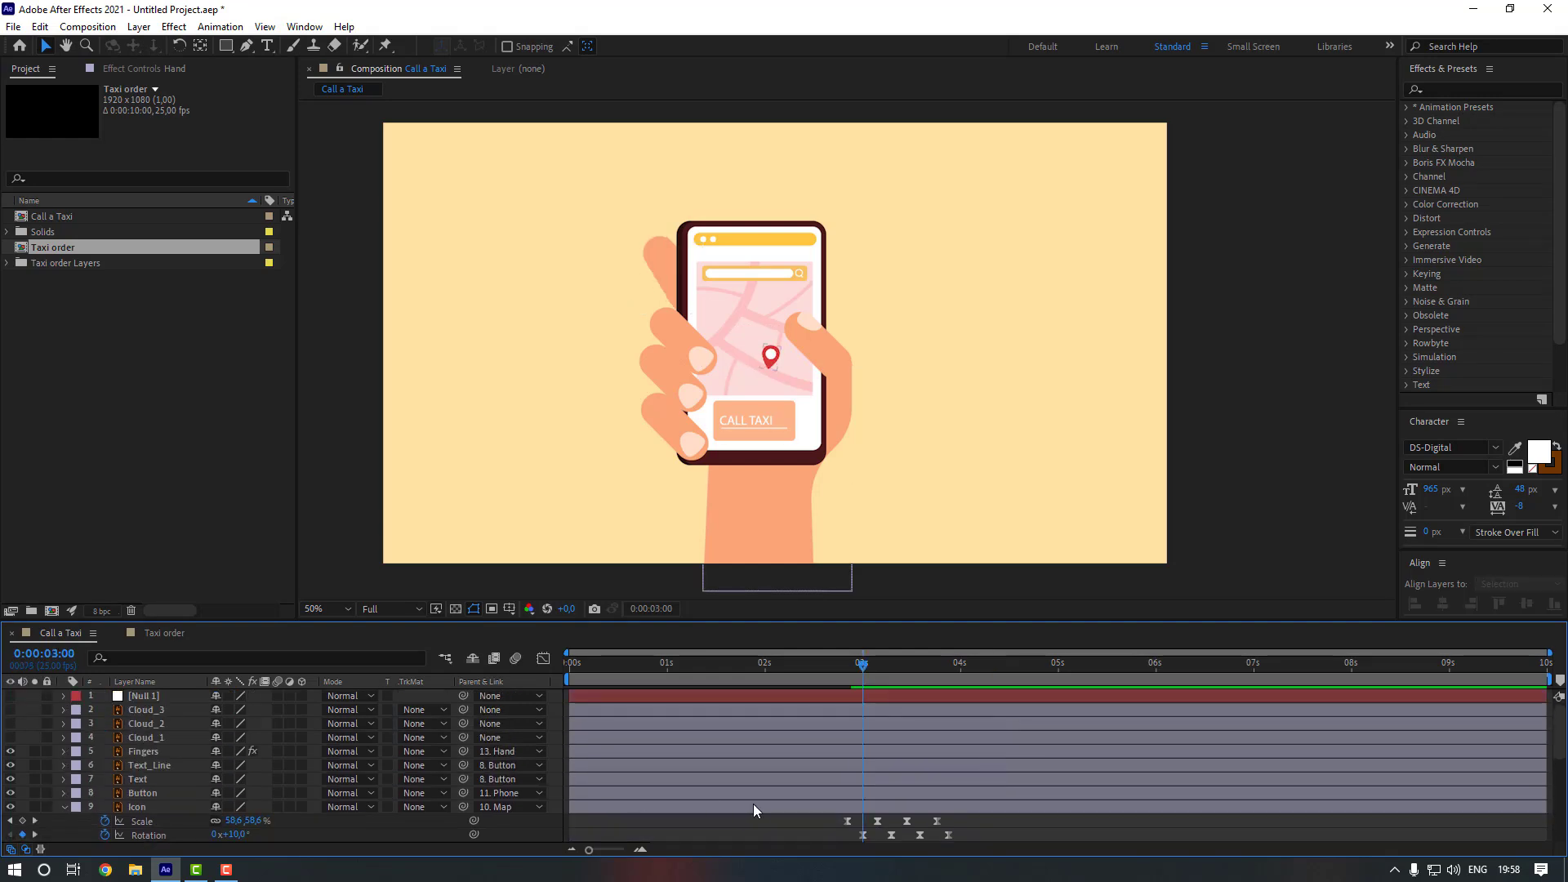
- Add a Scale keyframe to the Button layer at 0:00:03:24
scroll(753, 805, down, 2)
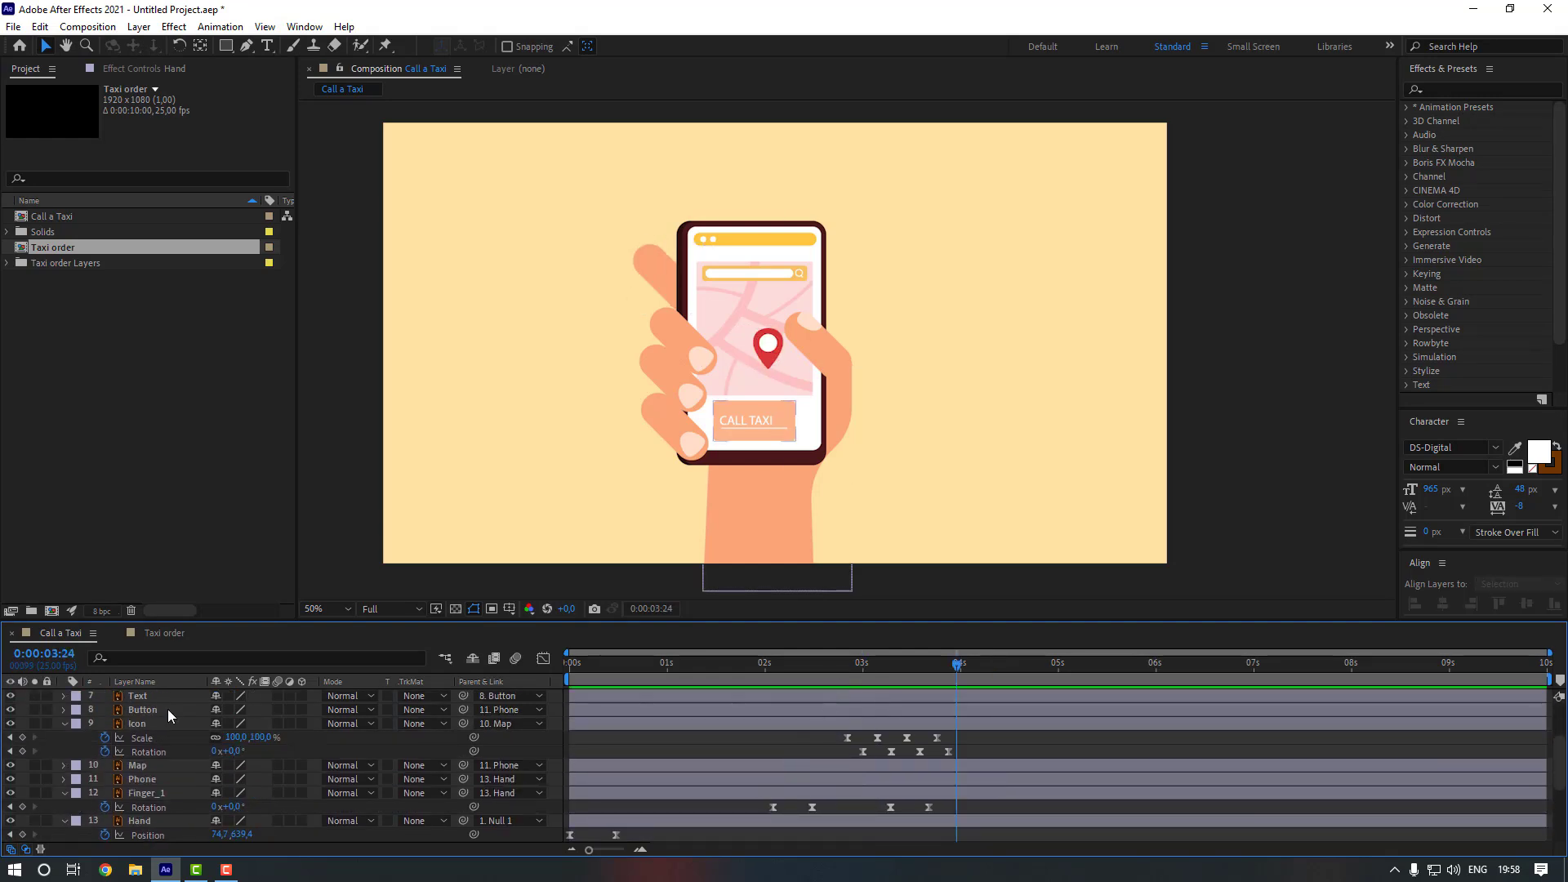
click(168, 711)
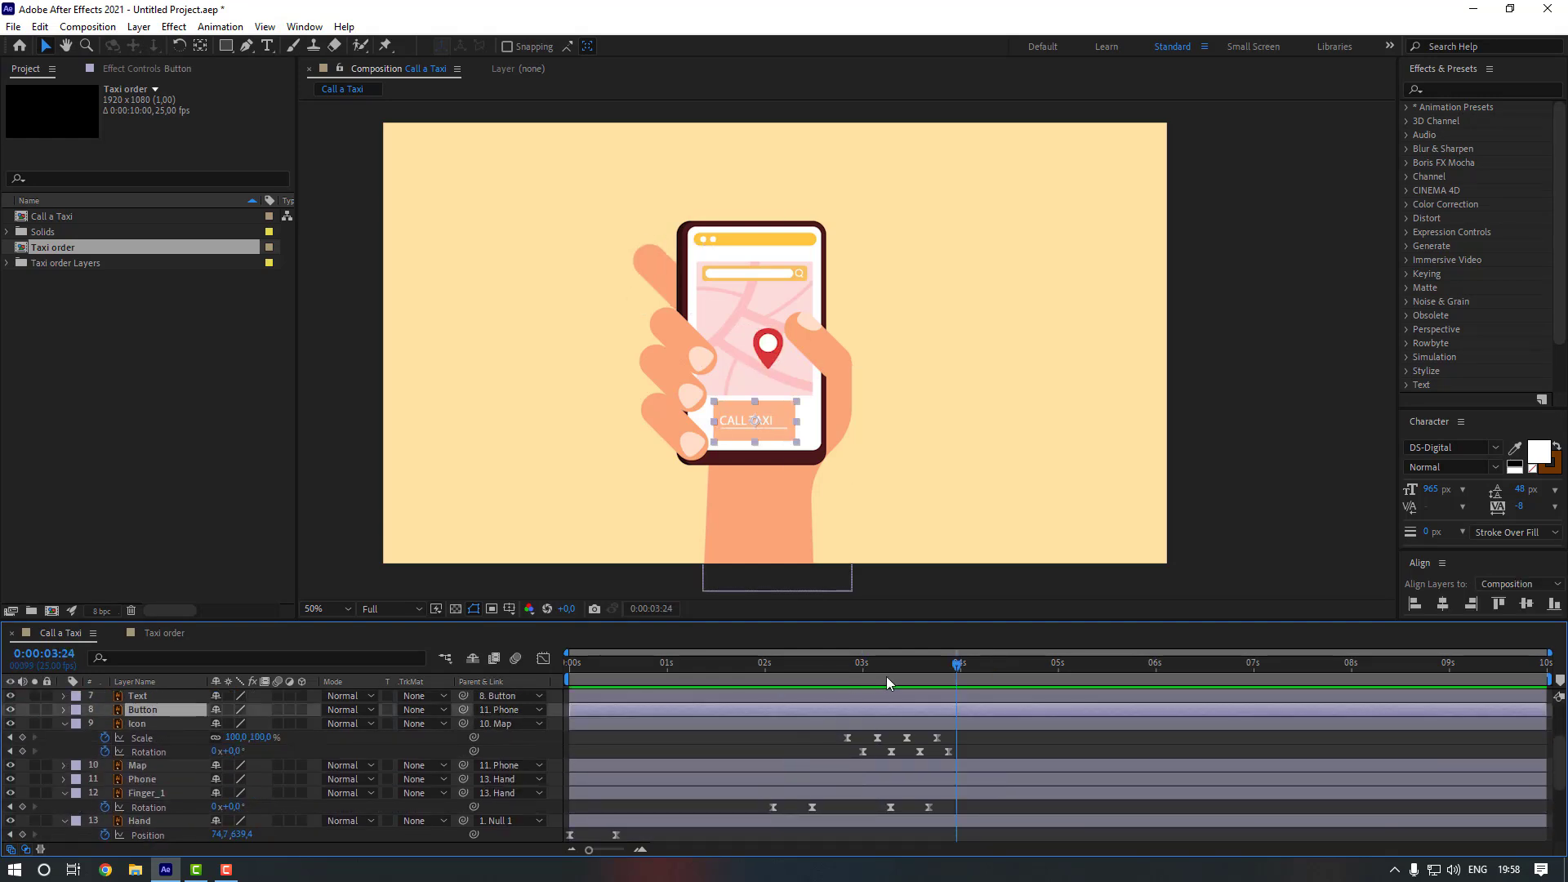
key(s)
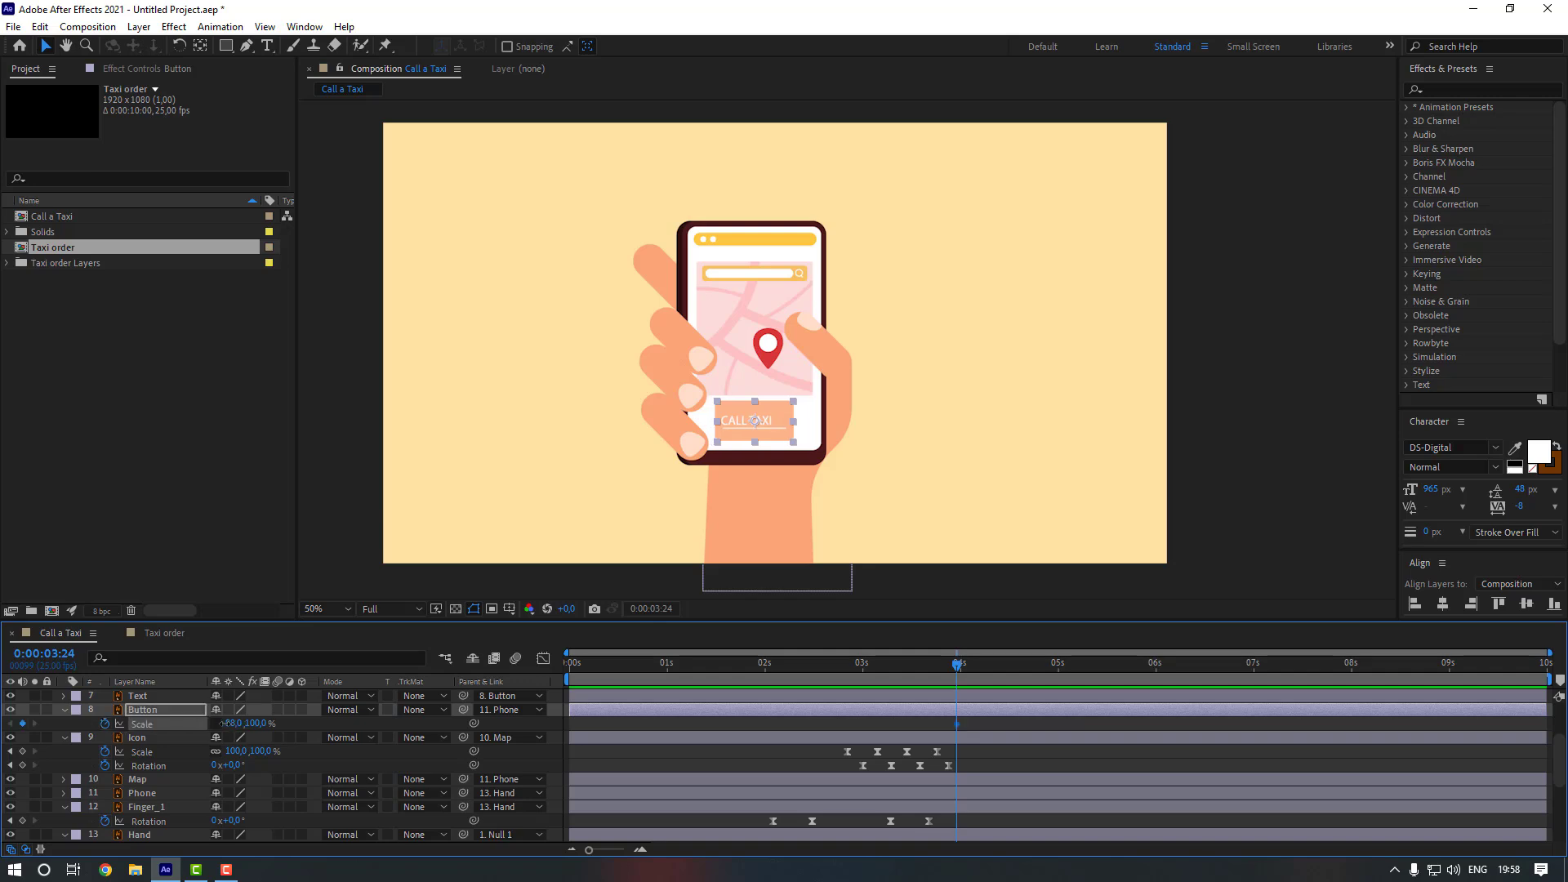
- Remove the parent from the Text and Text_Line layers by setting it to None
scroll(181, 728, up, 1)
click(169, 734)
shift+click(174, 726)
click(520, 731)
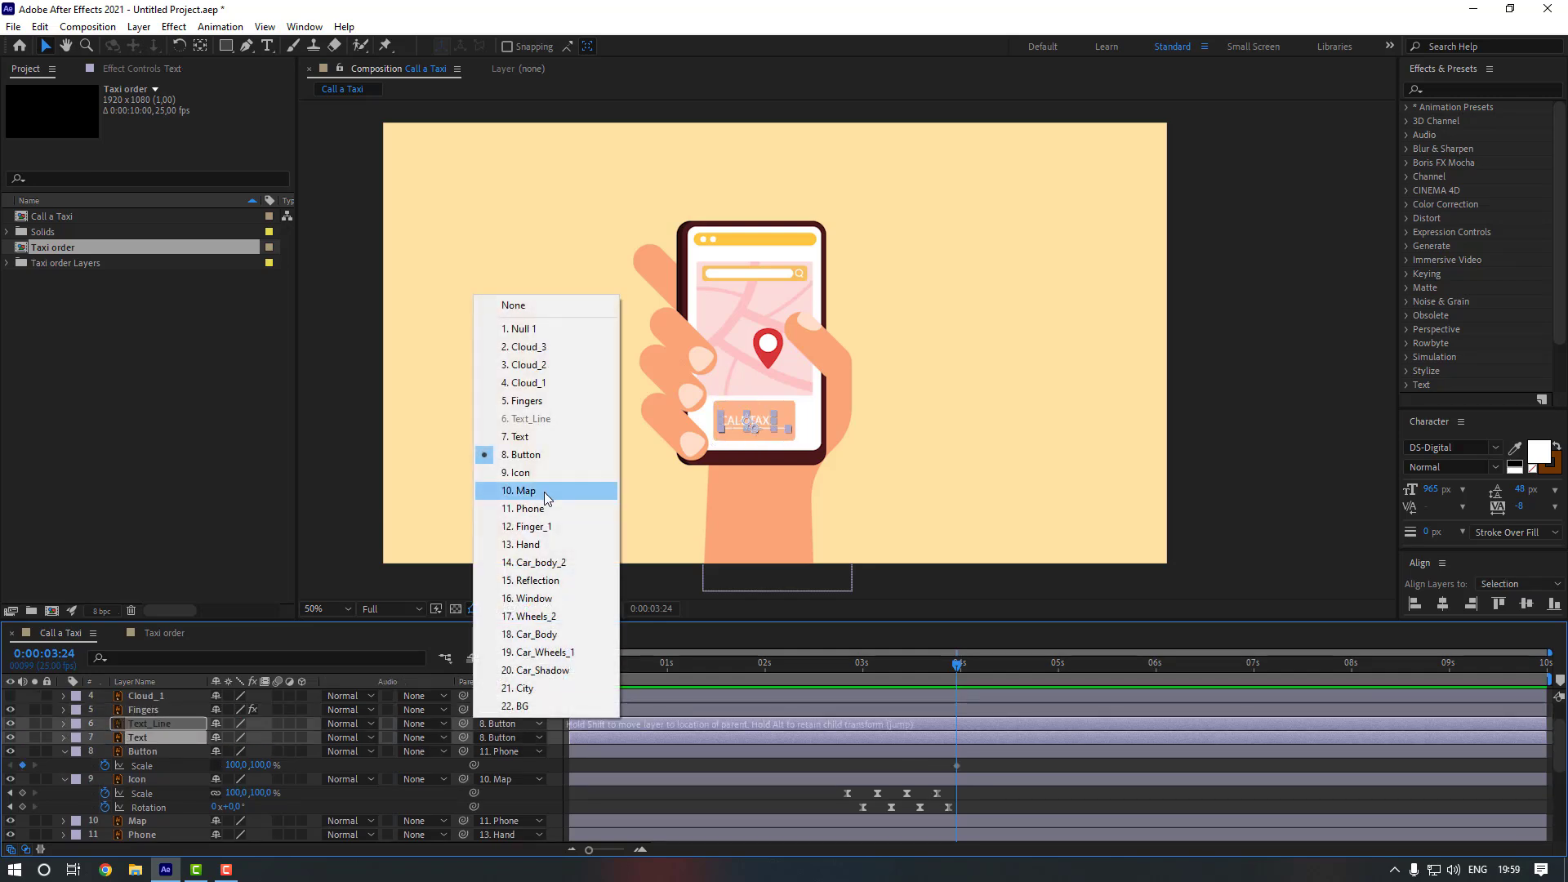
click(531, 308)
- Set the Button layer's horizontal scale alone to 0% at 0:00:03:24 and to about 110% at 0:00:04:09
click(236, 765)
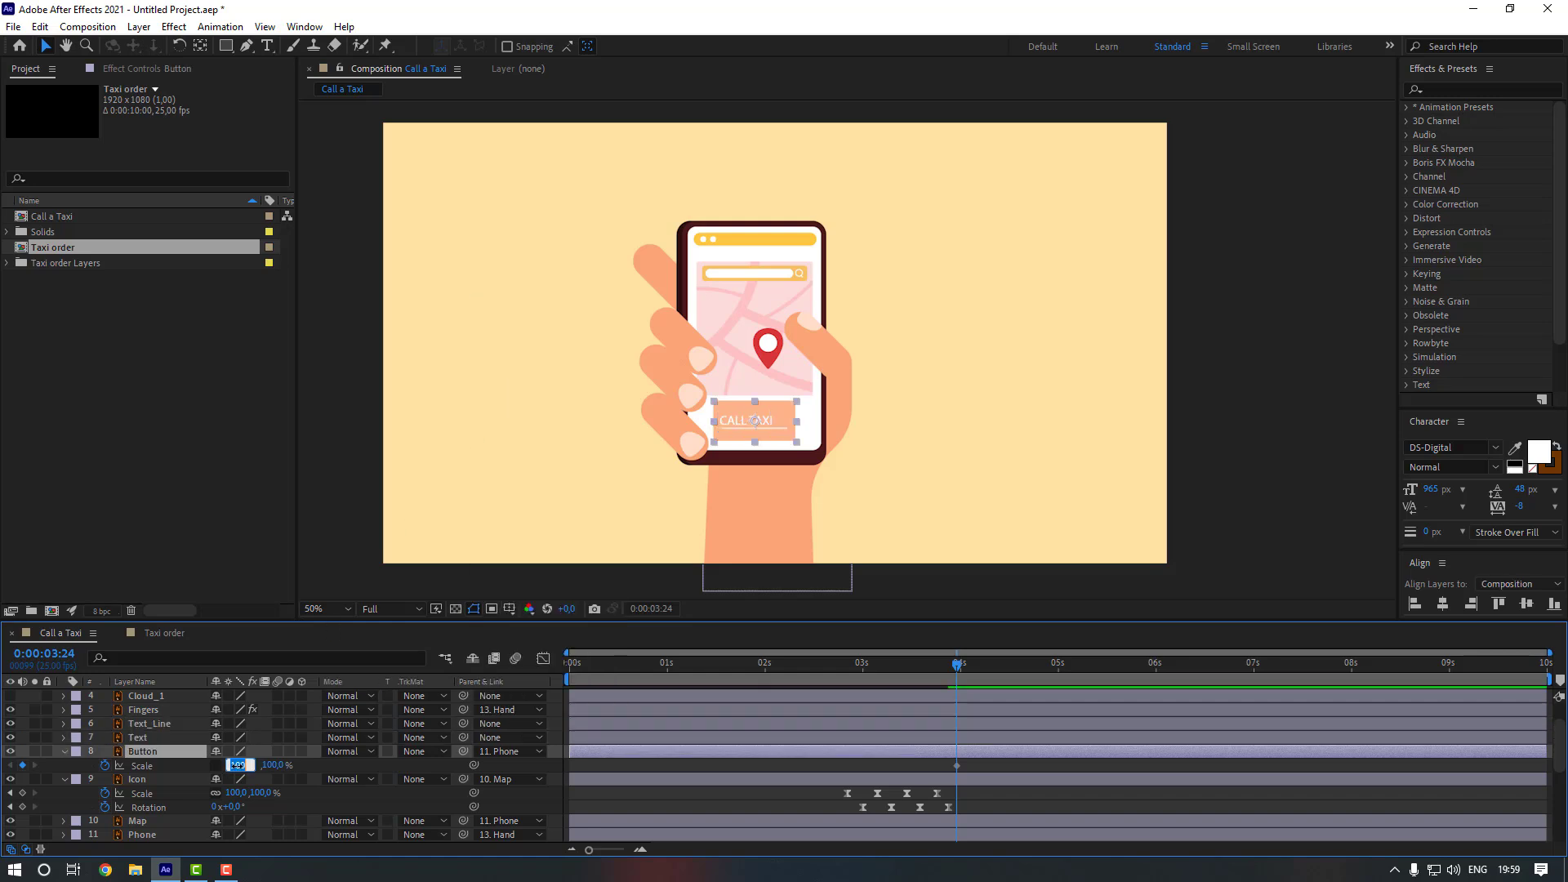
text(0)
key(Return)
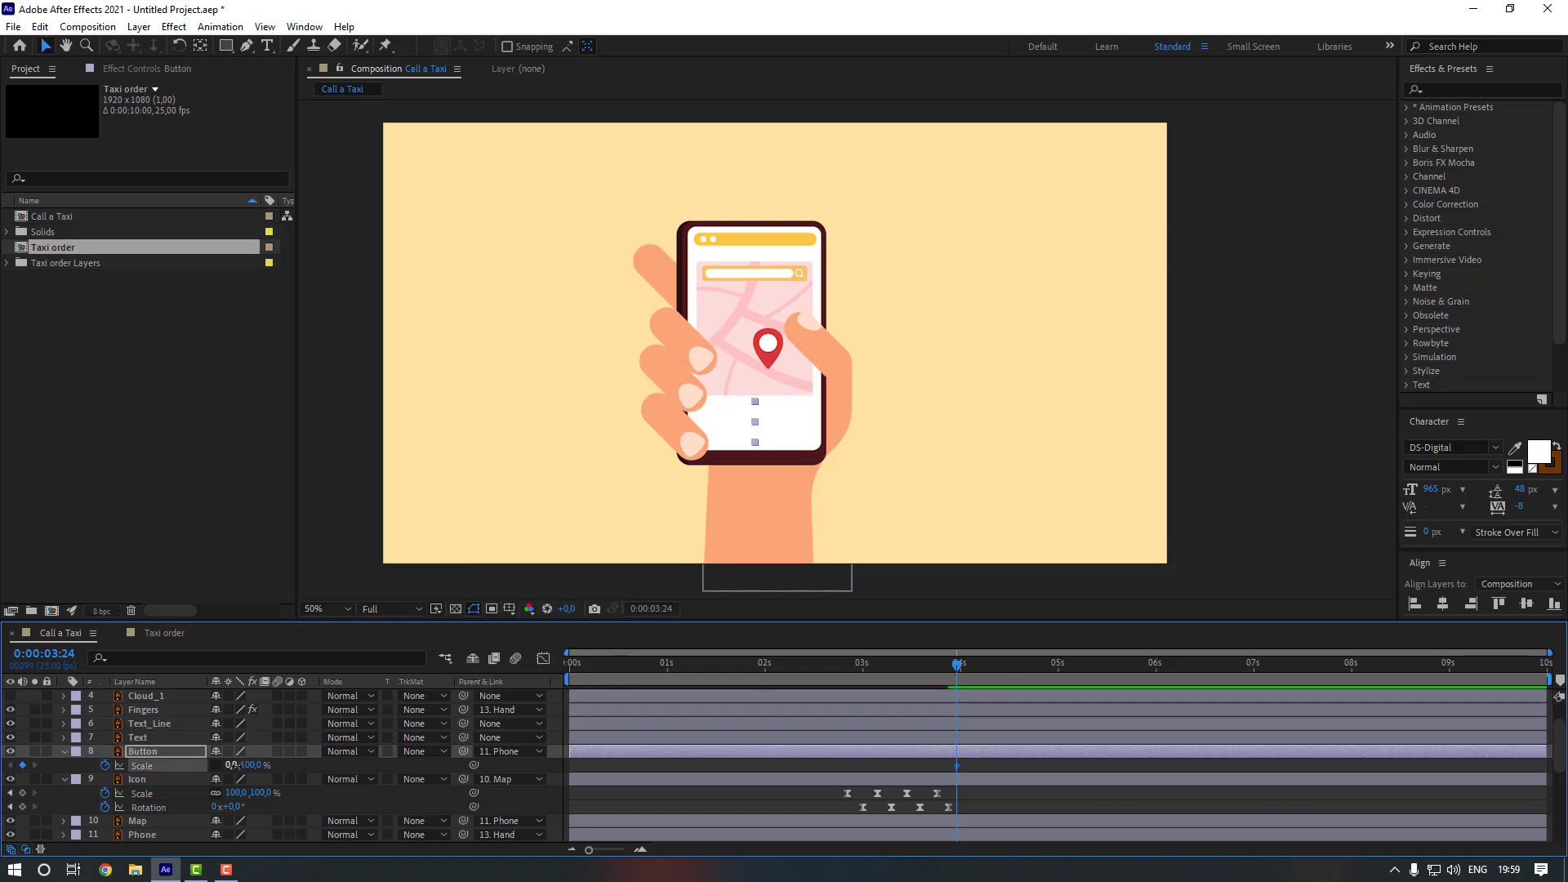
key(shift+Page_Down)
click(231, 765)
text(120)
key(Return)
- Set the Button layer's horizontal scale to 95% at 0:00:04:19 and 100% at 0:00:05:04
key(shift+Page_Down)
click(236, 765)
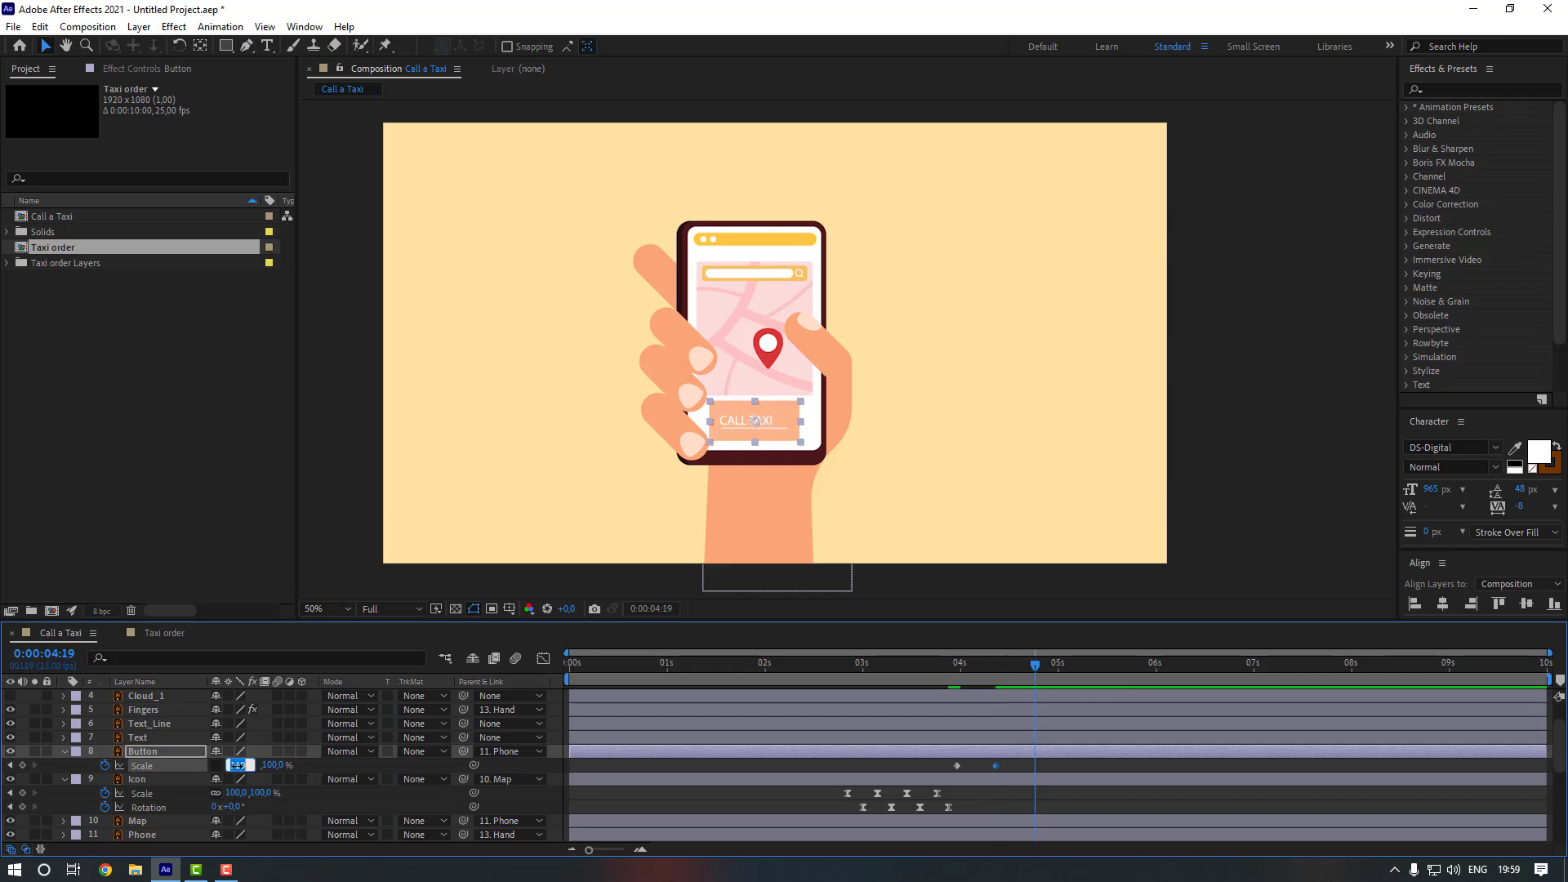
key(Return)
key(shift+Page_Down)
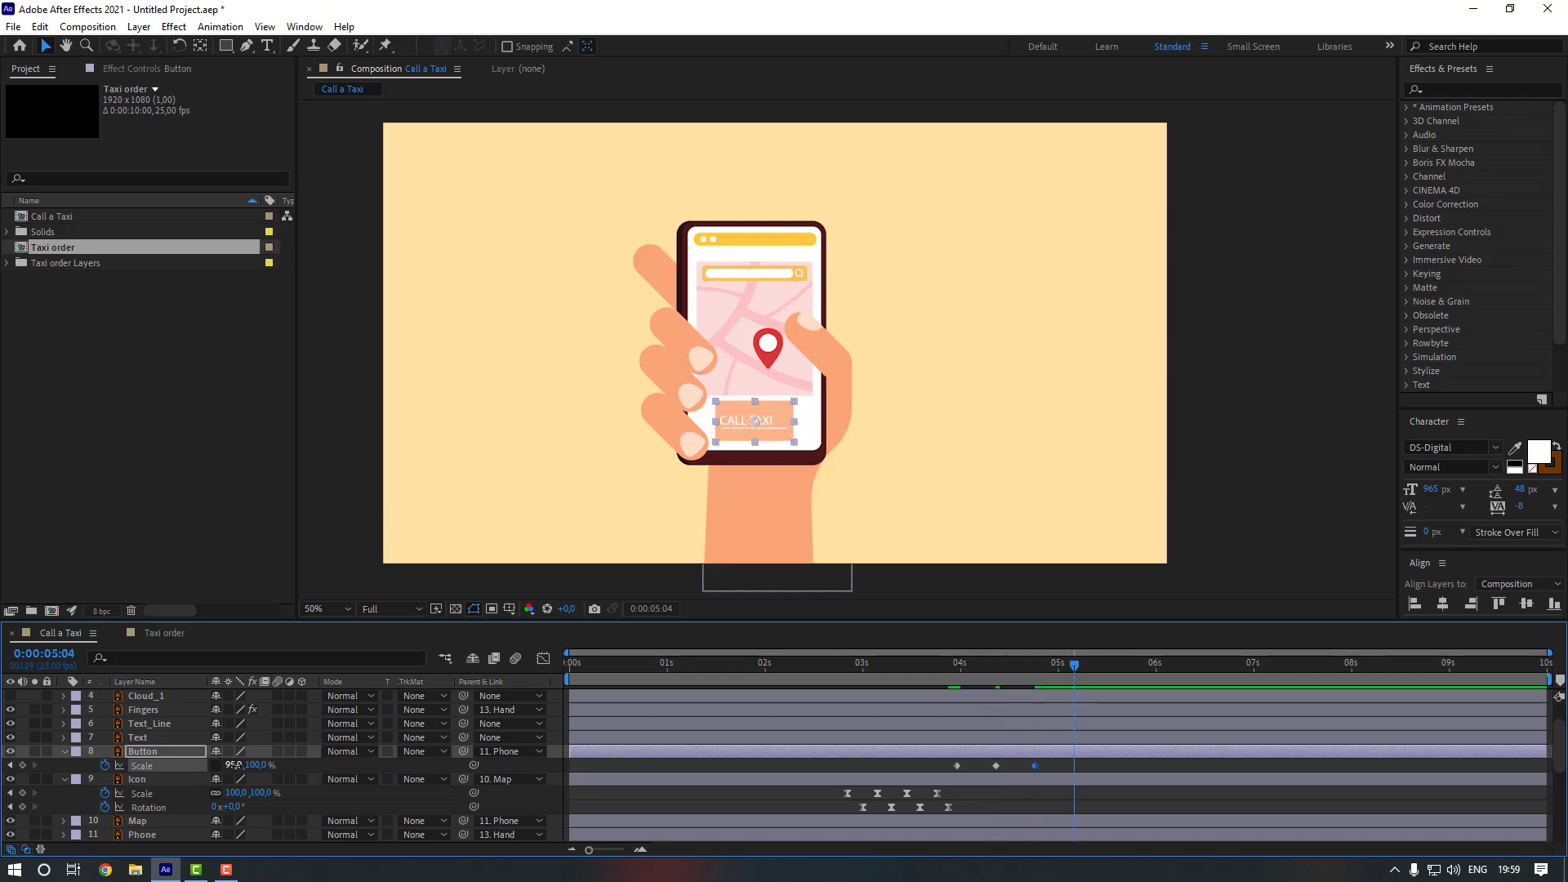
click(236, 765)
text(100)
key(Return)
- Apply Easy Ease to the Button layer's four Scale keyframes, compress them in time, and preview from 0:00:03:11
right_click(956, 766)
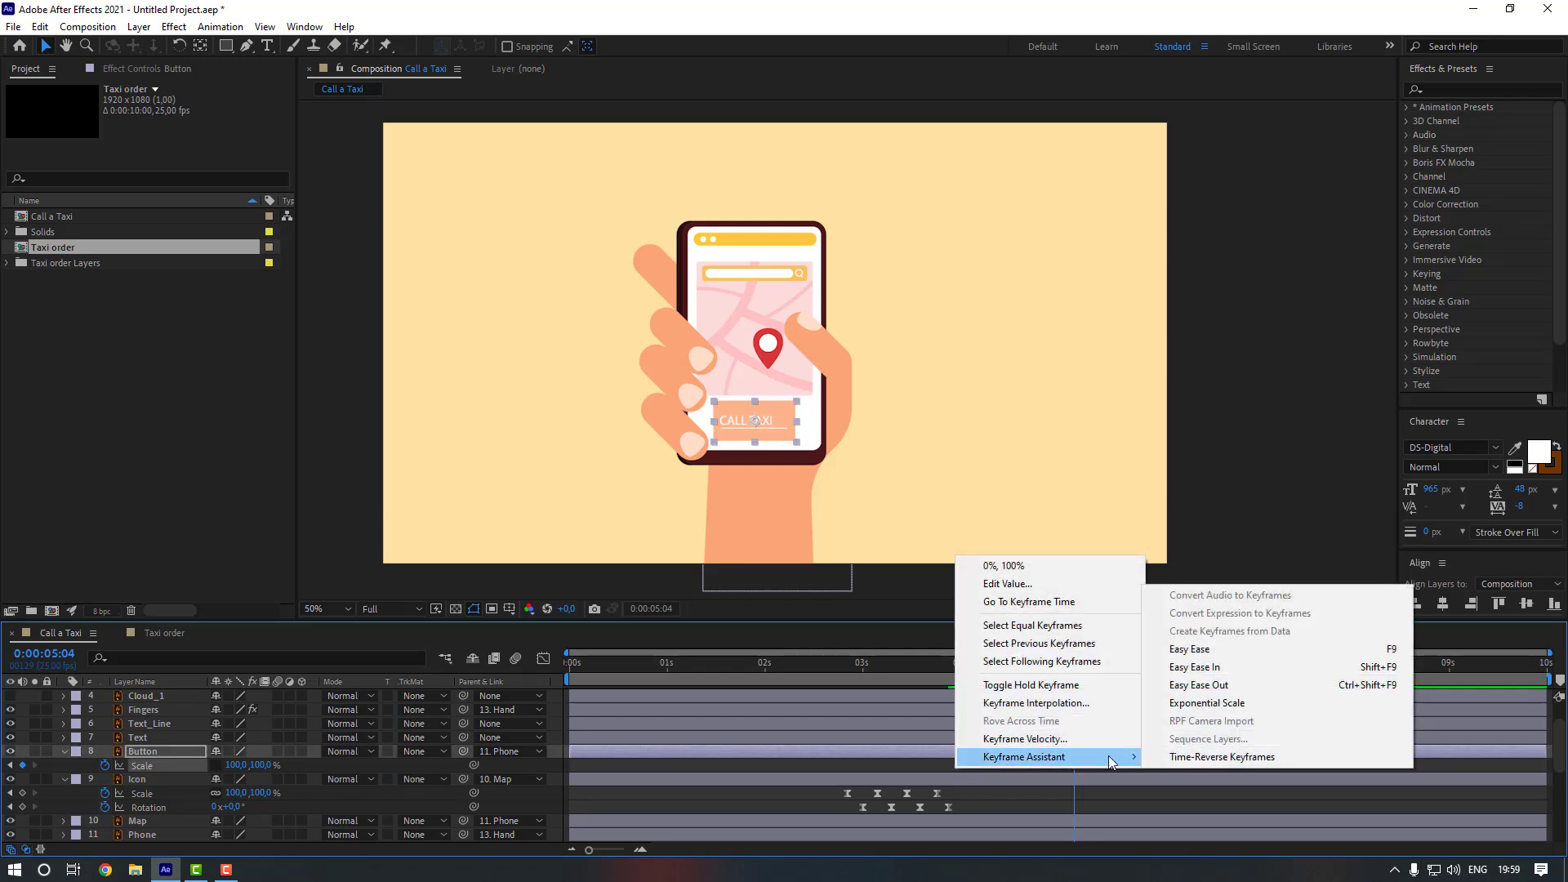
mouse_move(1140, 757)
click(1192, 654)
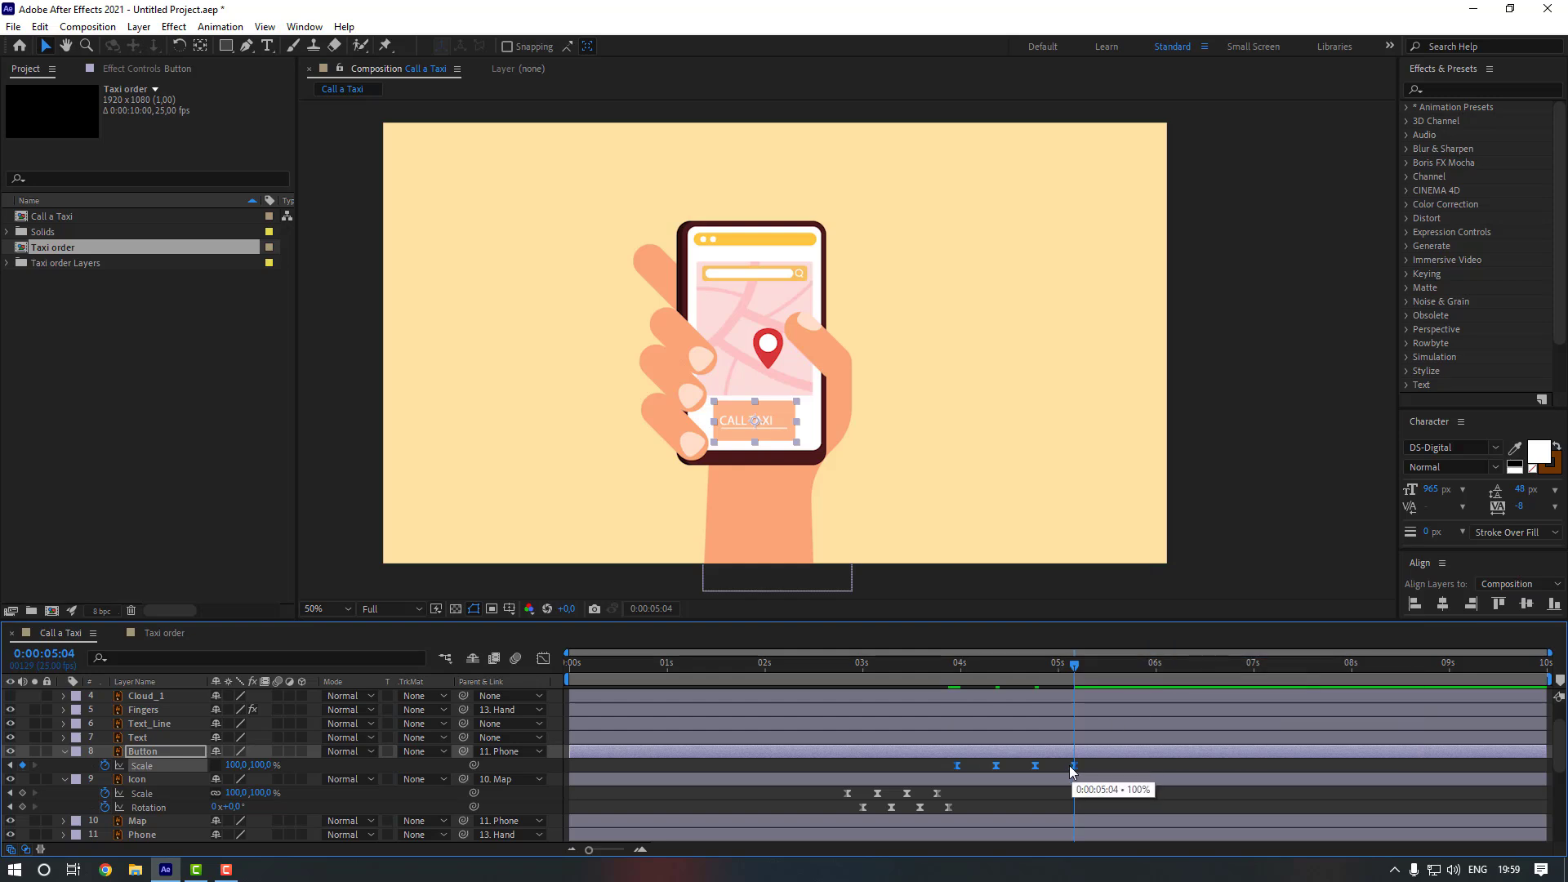
click(1040, 766)
click(906, 677)
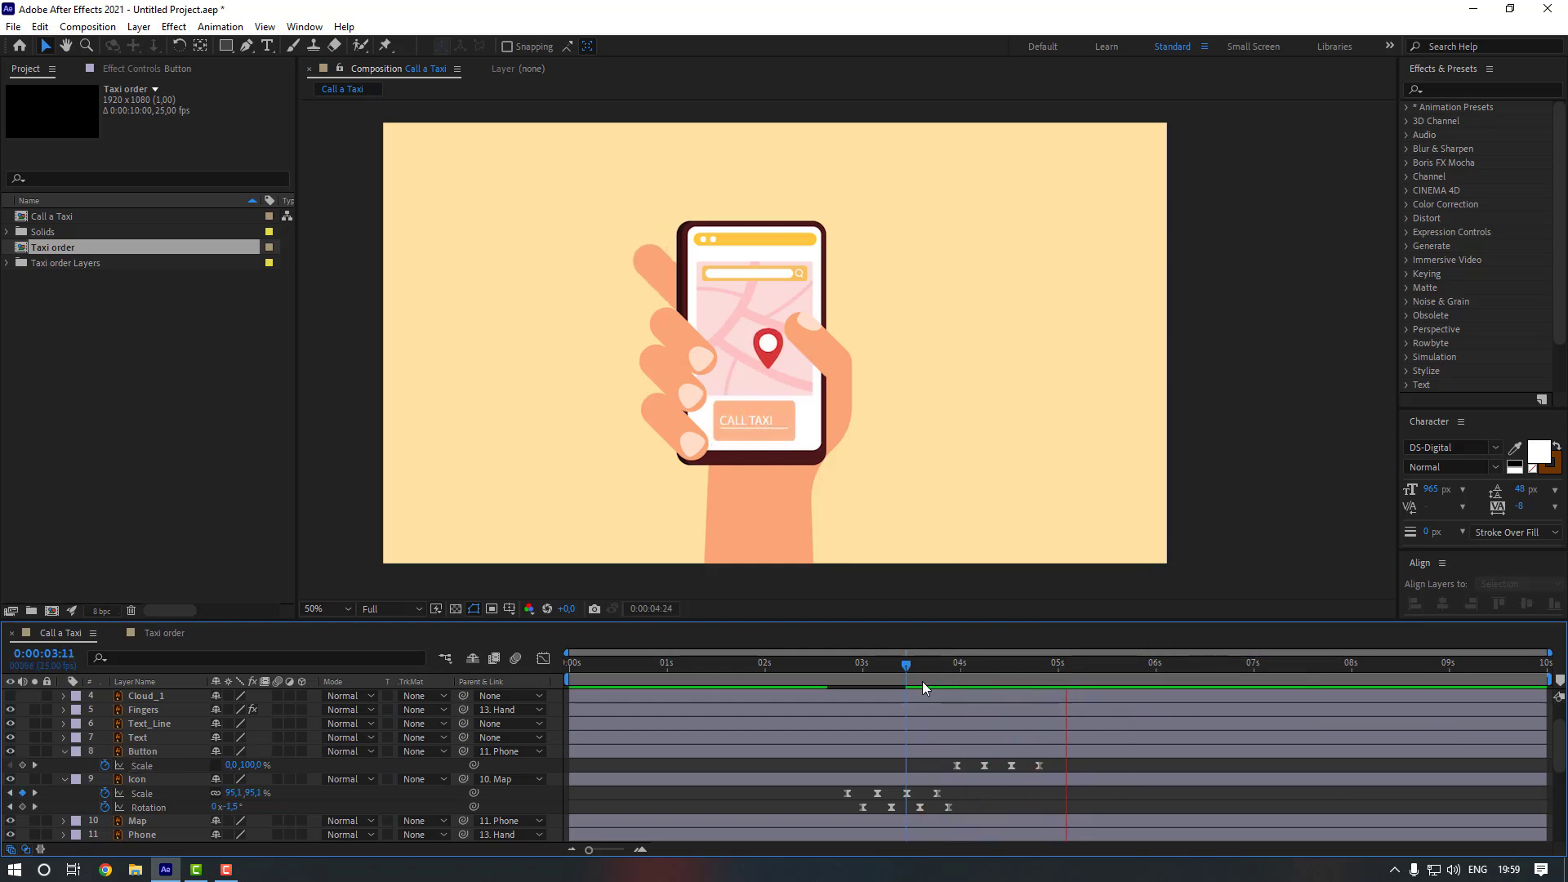
- Move the Button layer's Scale keyframes earlier to start at 0:00:03:13 and preview from 0:00:02:14
click(911, 669)
drag(911, 668, 914, 670)
drag(1050, 761, 914, 767)
click(897, 765)
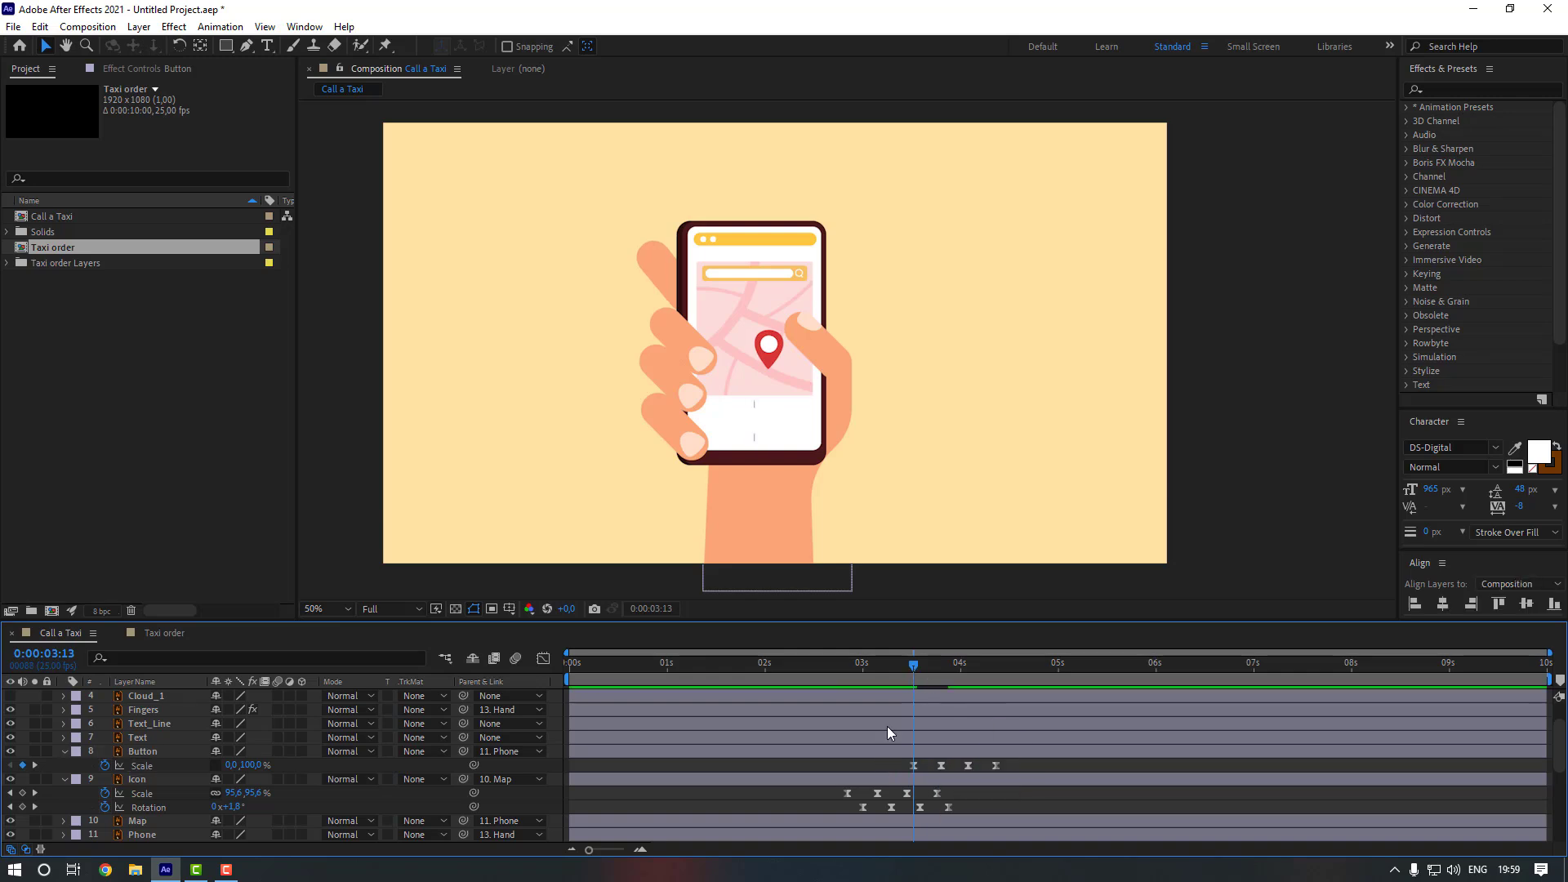
drag(914, 667, 819, 681)
key(space)
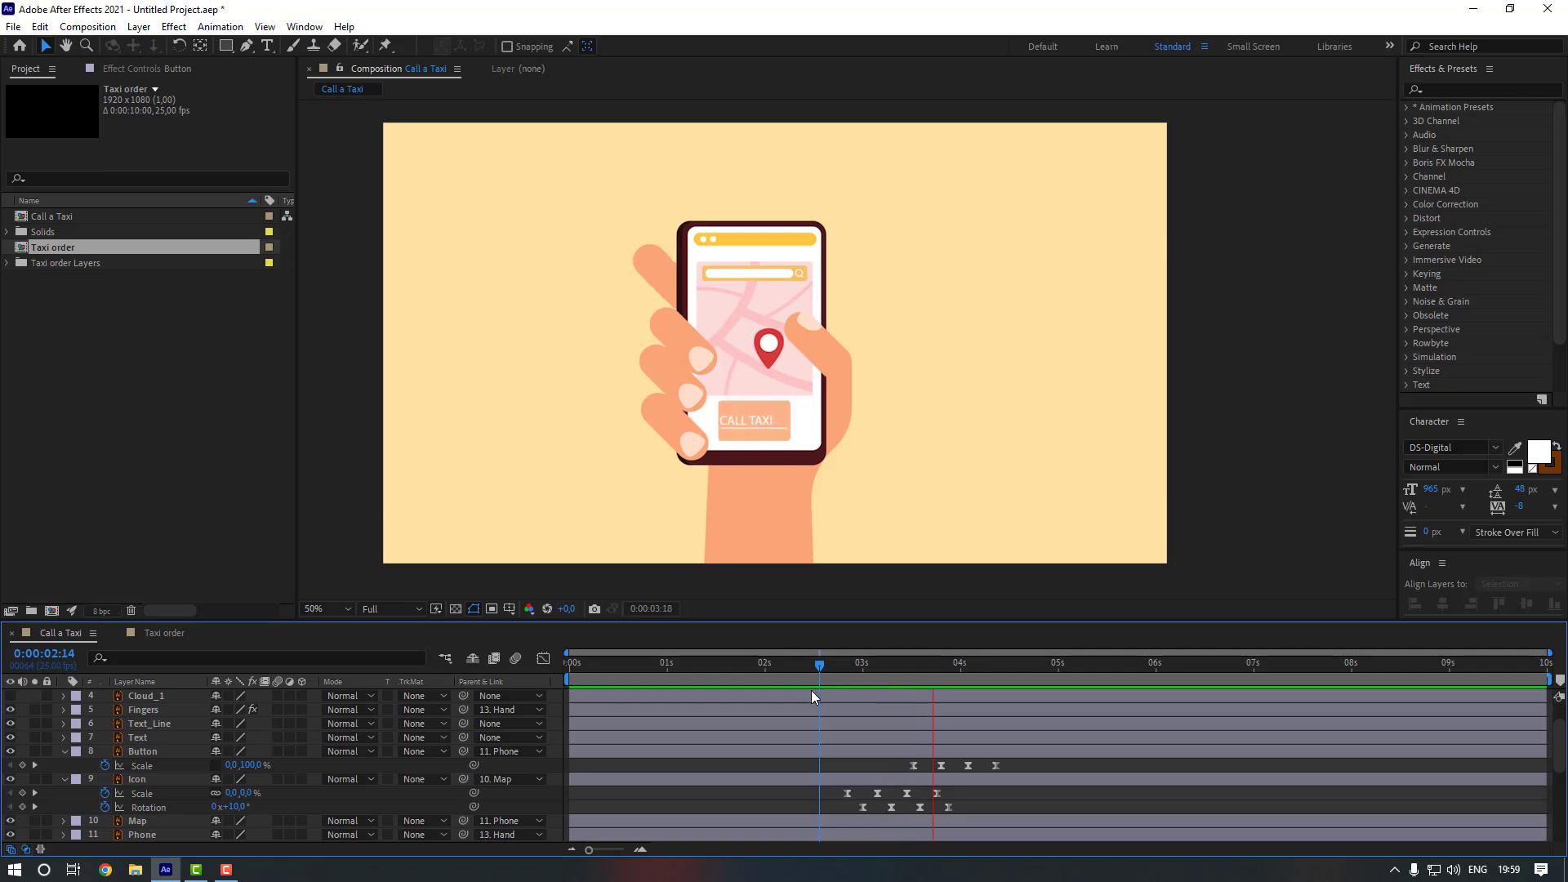
key(space)
- Move the Button layer's four Scale keyframes earlier so the first falls at 0:00:03:02
drag(926, 664, 872, 671)
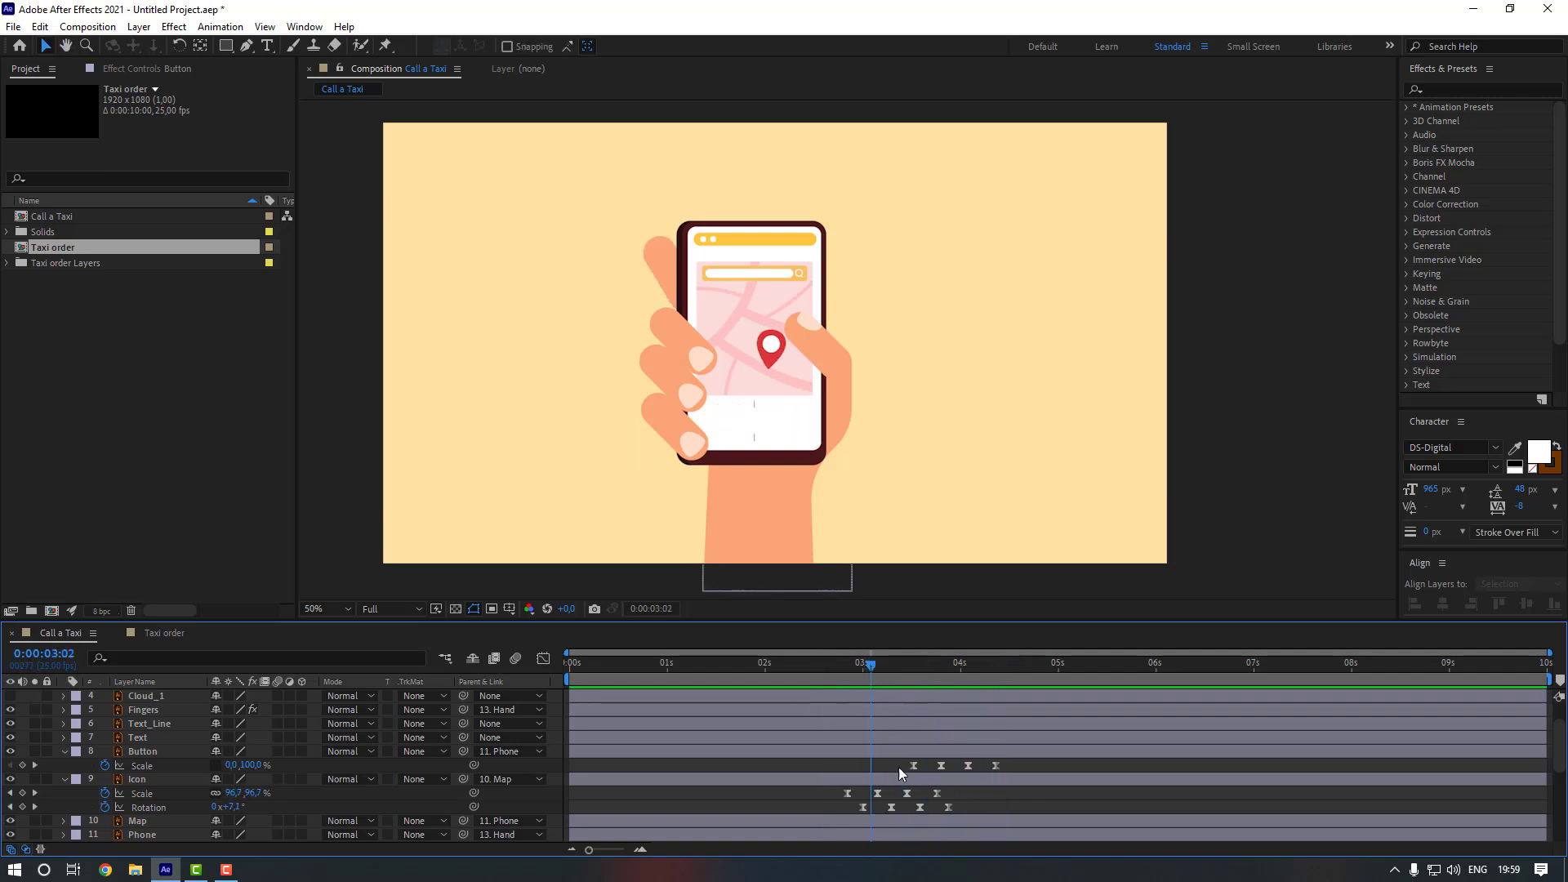
drag(898, 767, 951, 766)
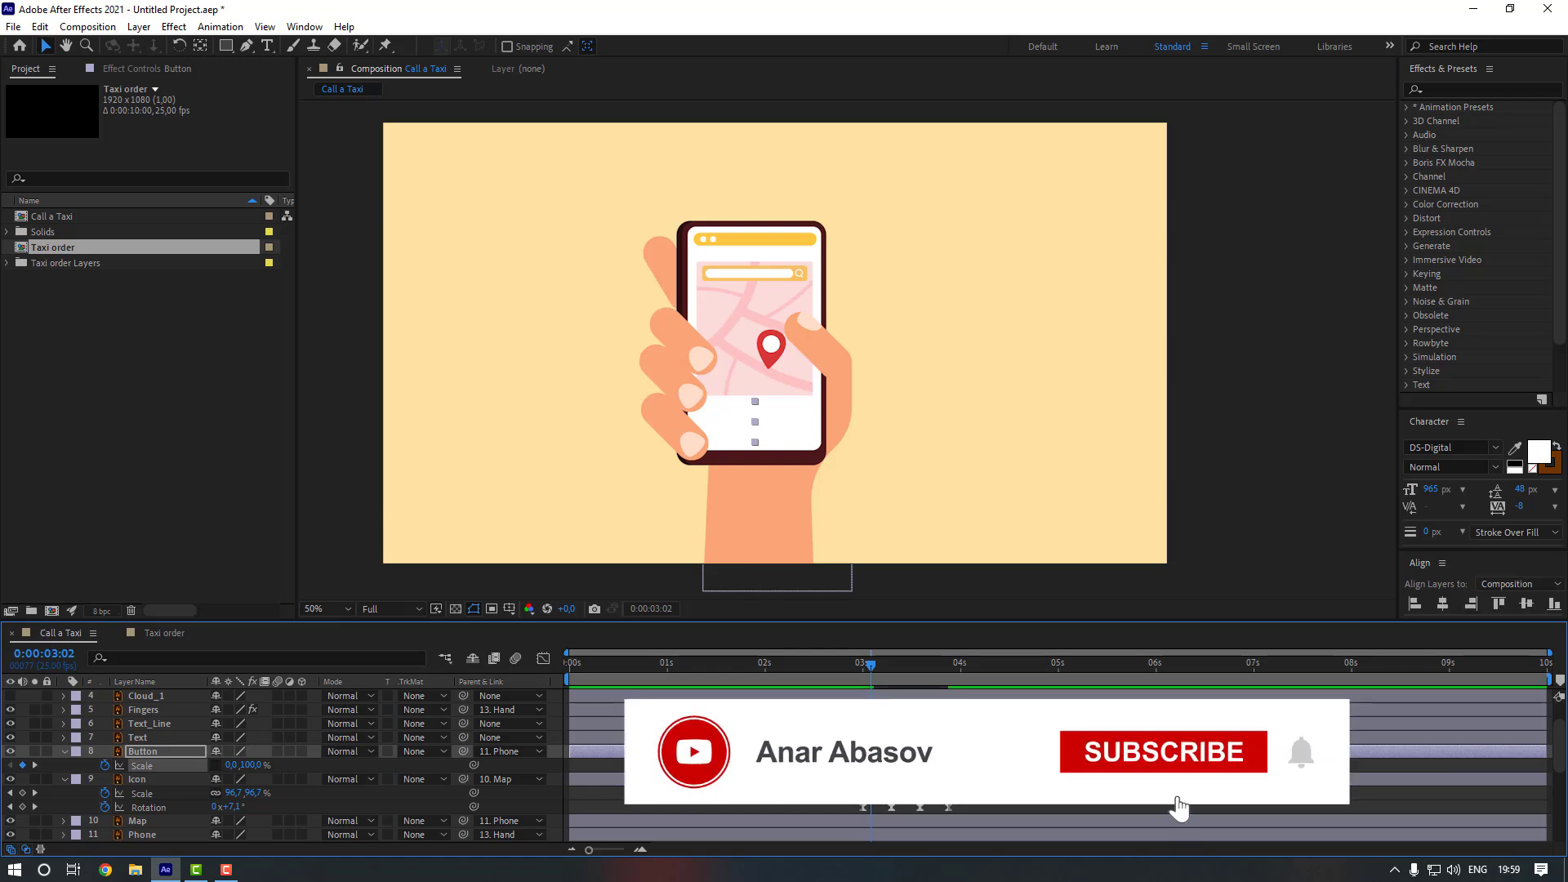
- Solo the Text_Line layer and draw a straight two-point Pen mask path along the underline, from its left end to its right end
mouse_move(870, 666)
mouse_down()
mouse_move(779, 670)
mouse_move(874, 671)
mouse_up()
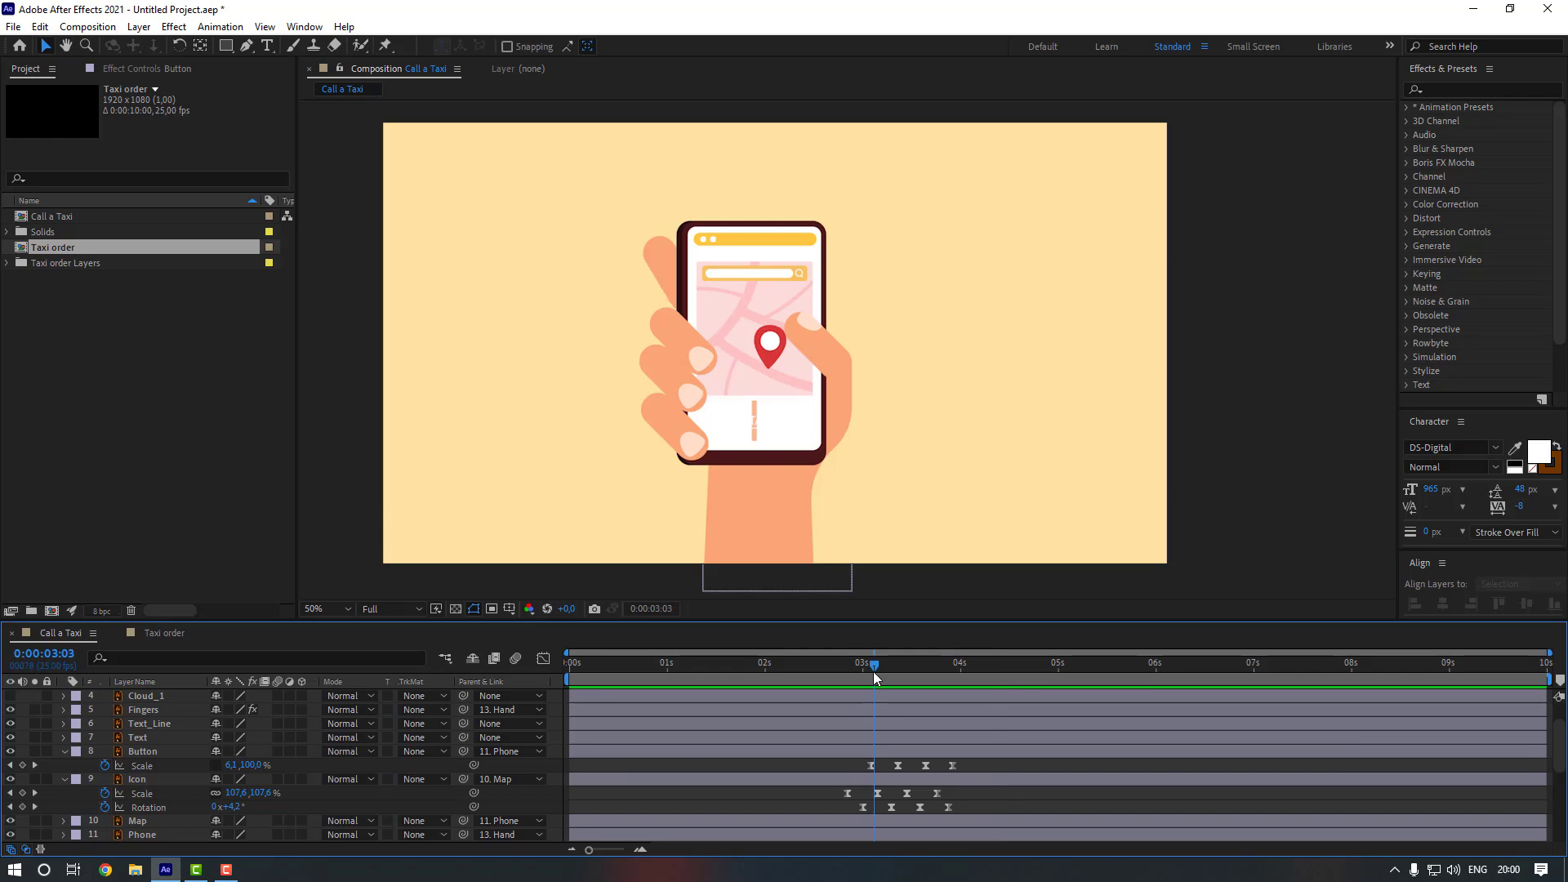
click(152, 725)
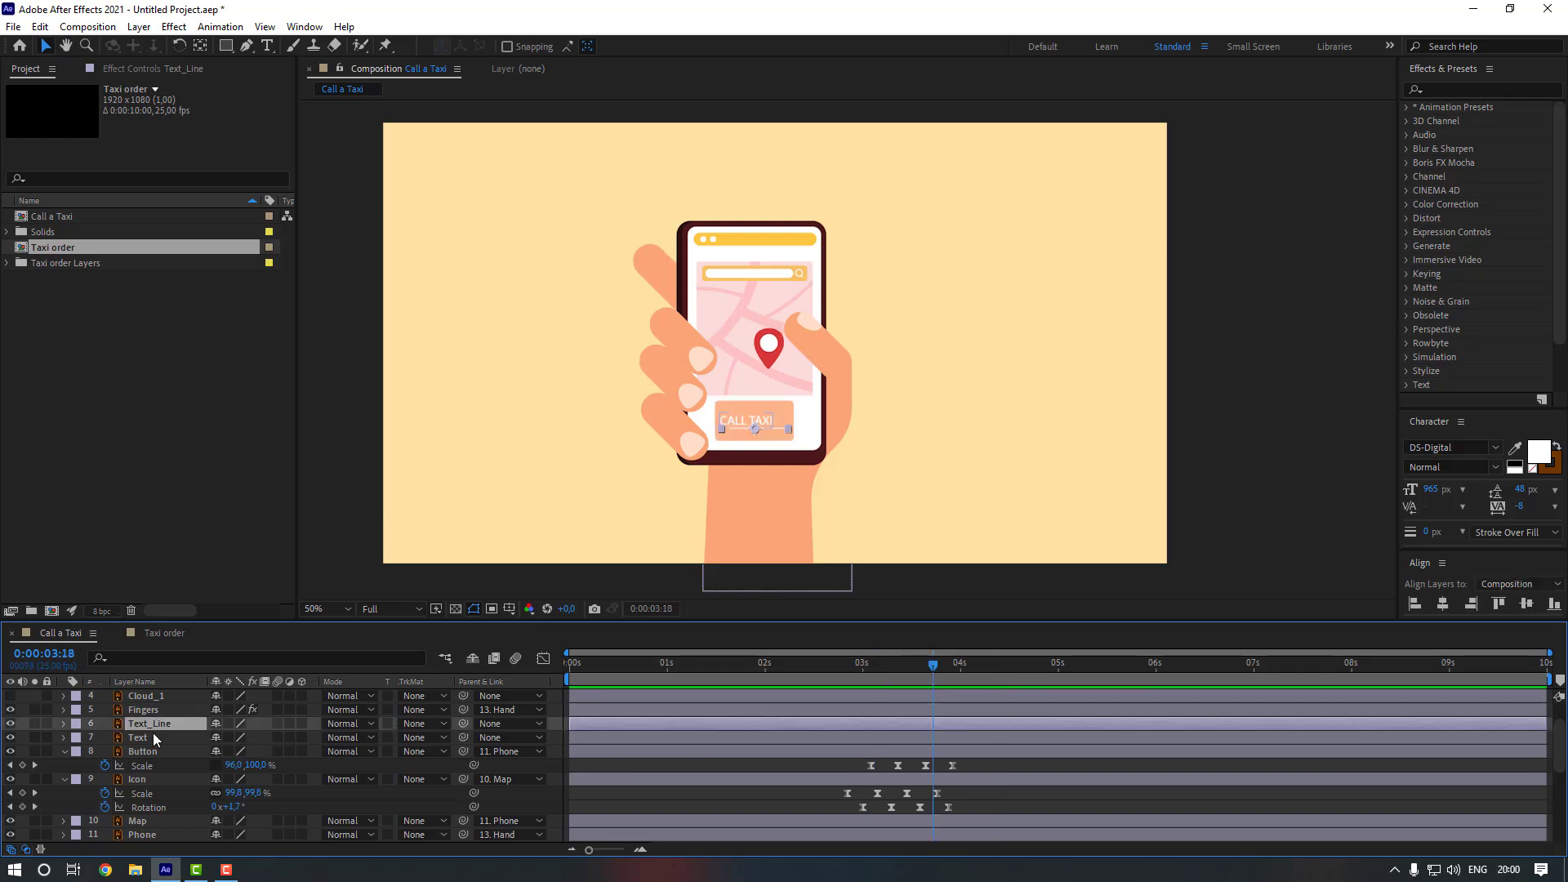
click(34, 723)
scroll(728, 467, up, 6)
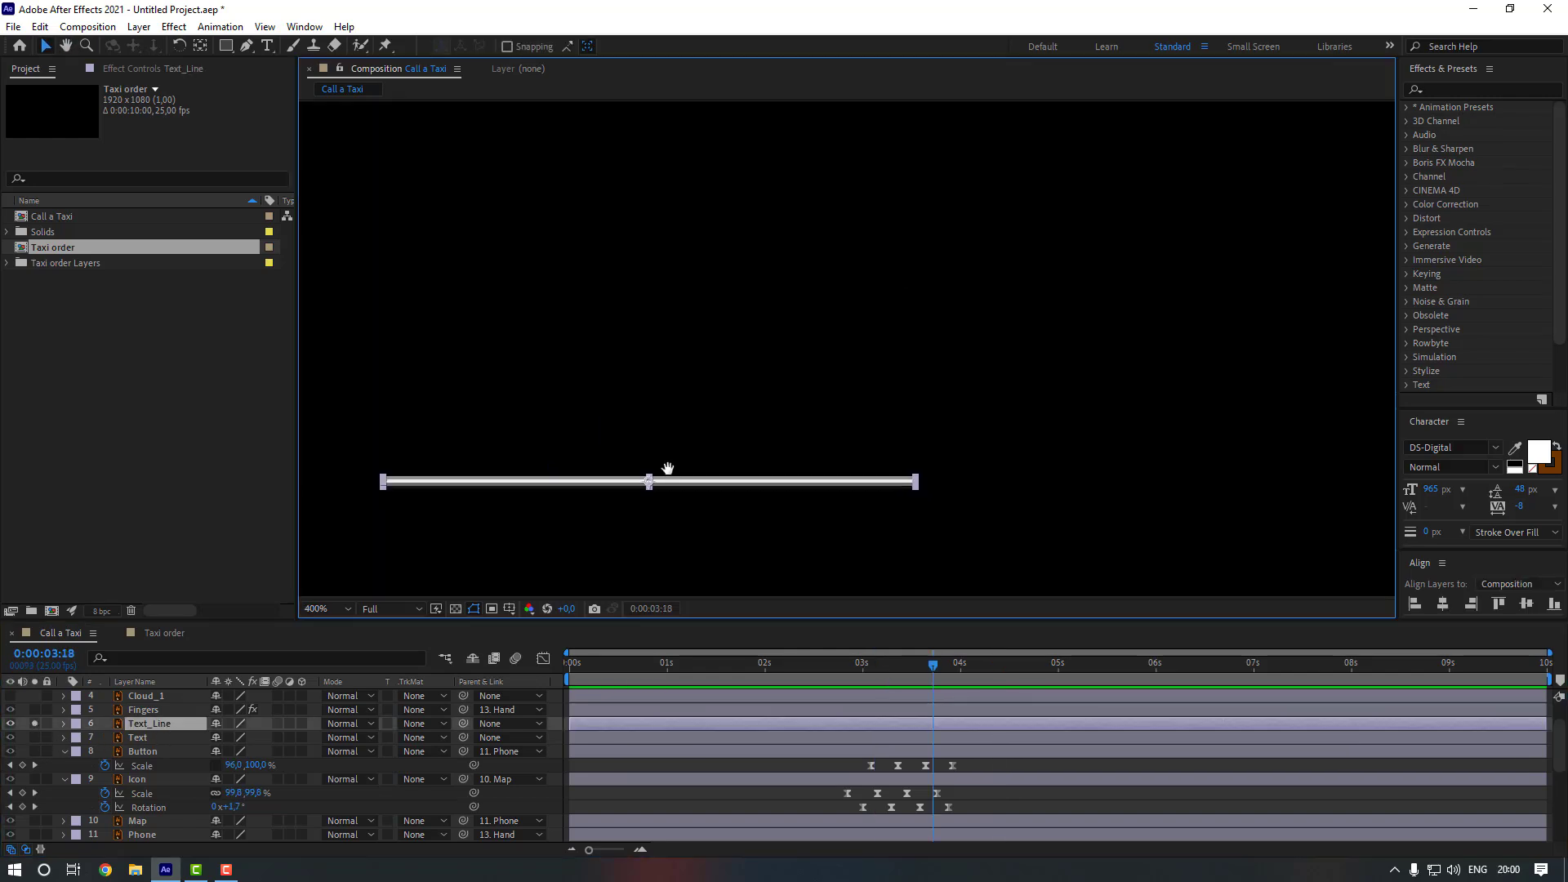
drag(668, 468, 835, 361)
click(249, 47)
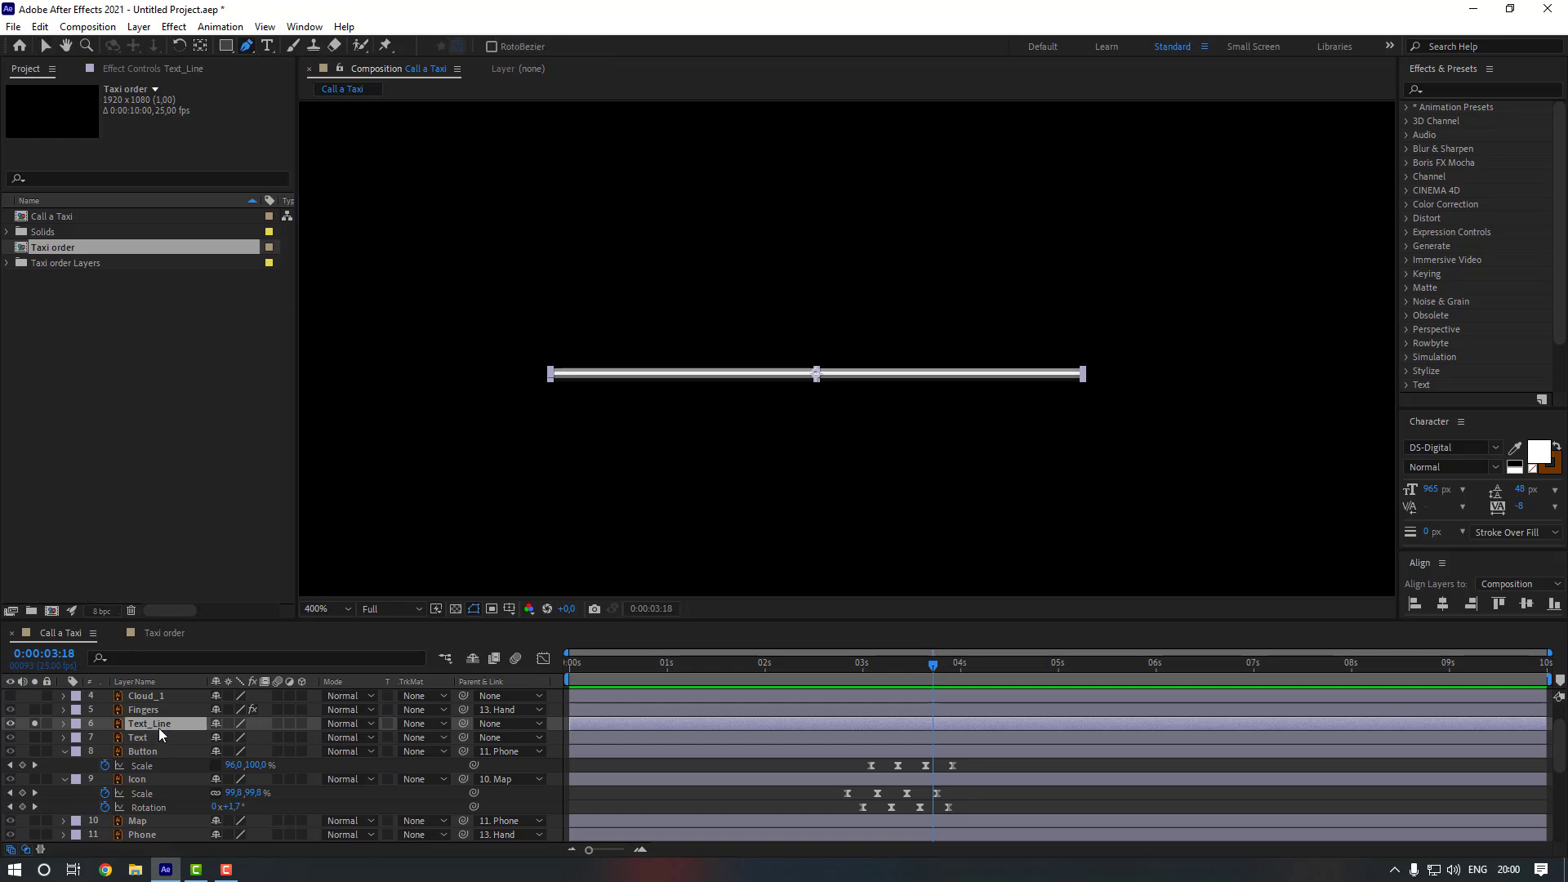
click(551, 374)
drag(922, 392, 732, 392)
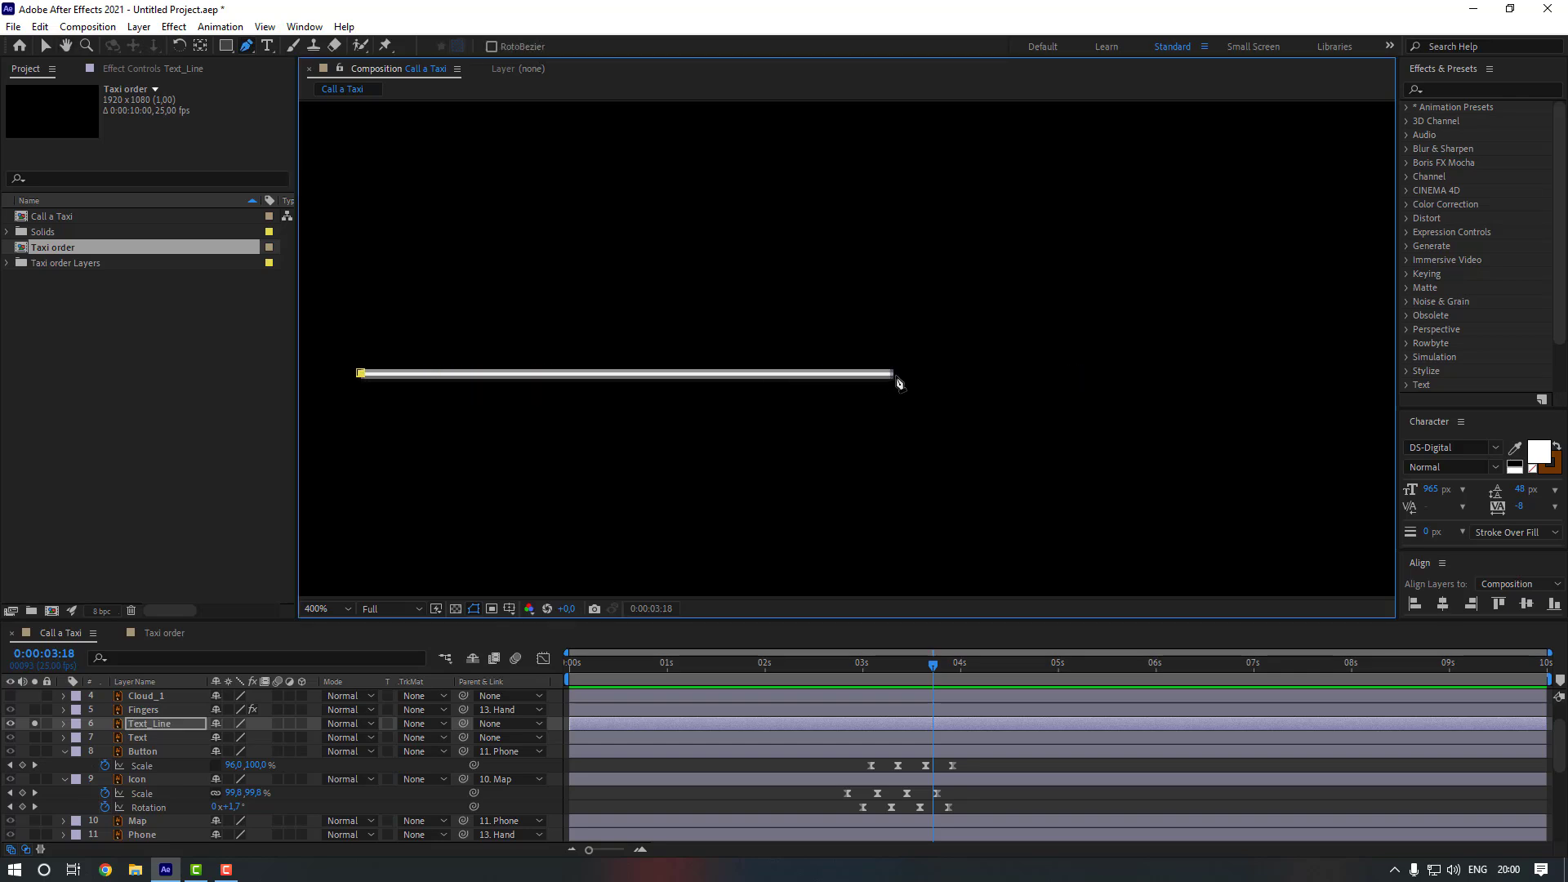
click(898, 381)
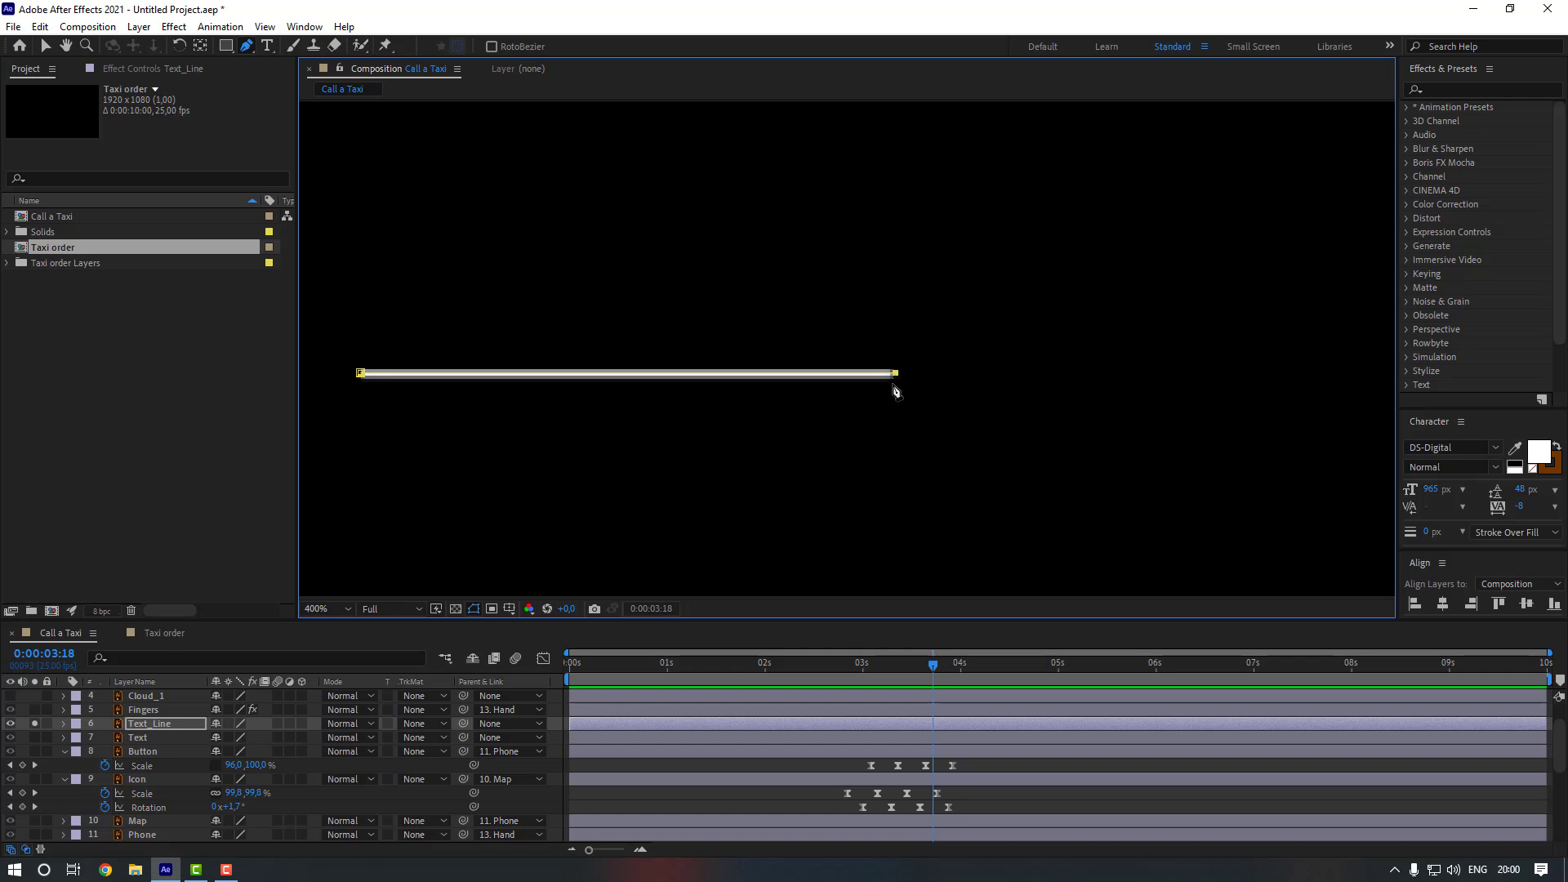
- Apply the Stroke effect to Text_Line, with brush size 3.3 and paint style Reveal Original Image
click(1443, 92)
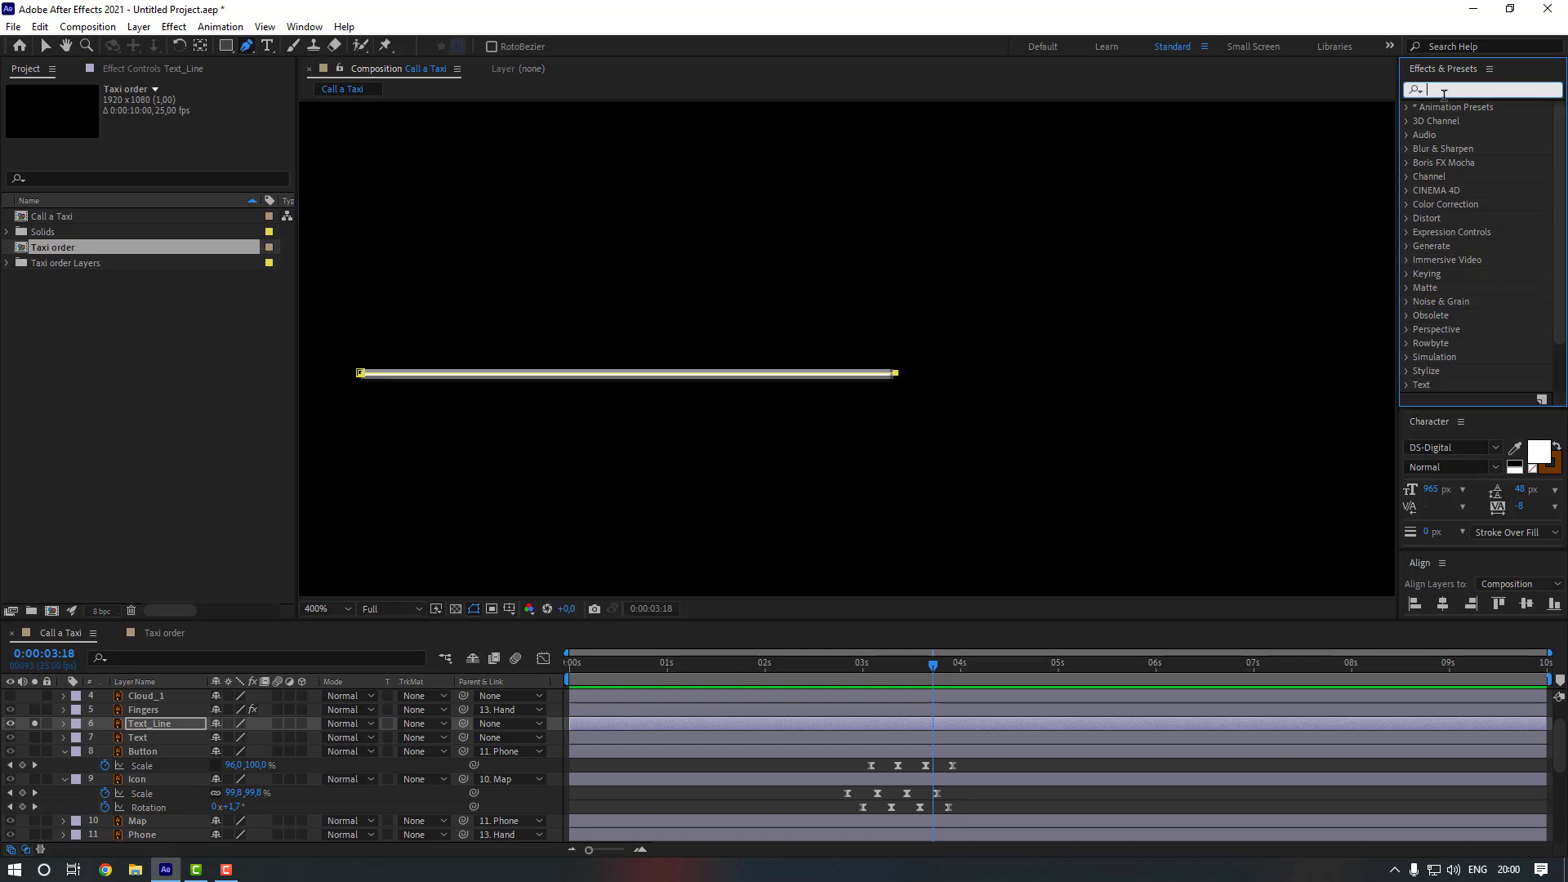
text(stroke)
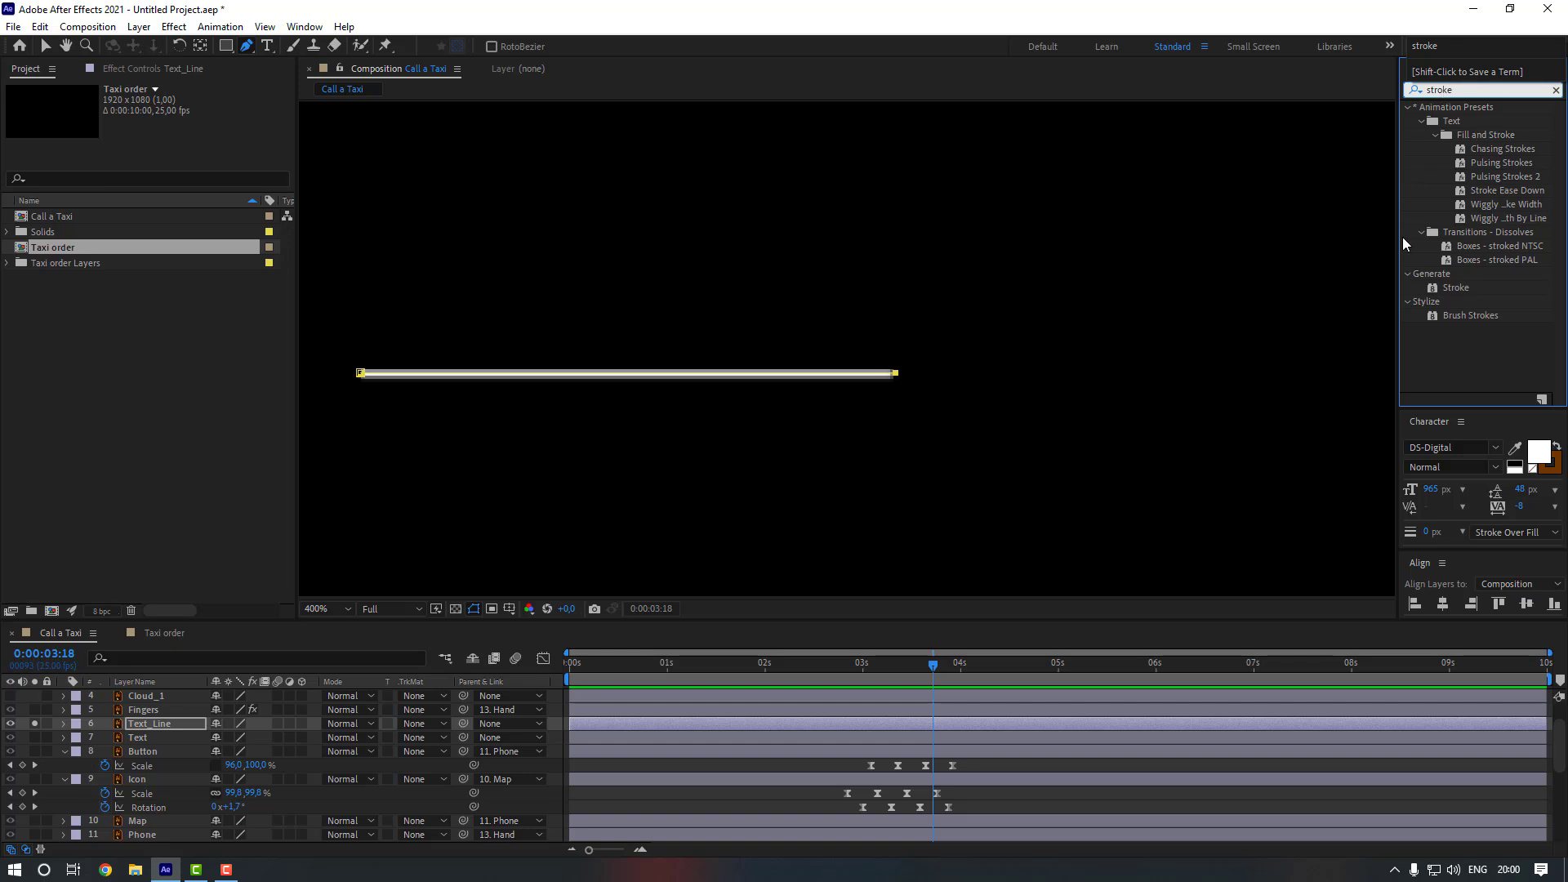
double_click(1454, 288)
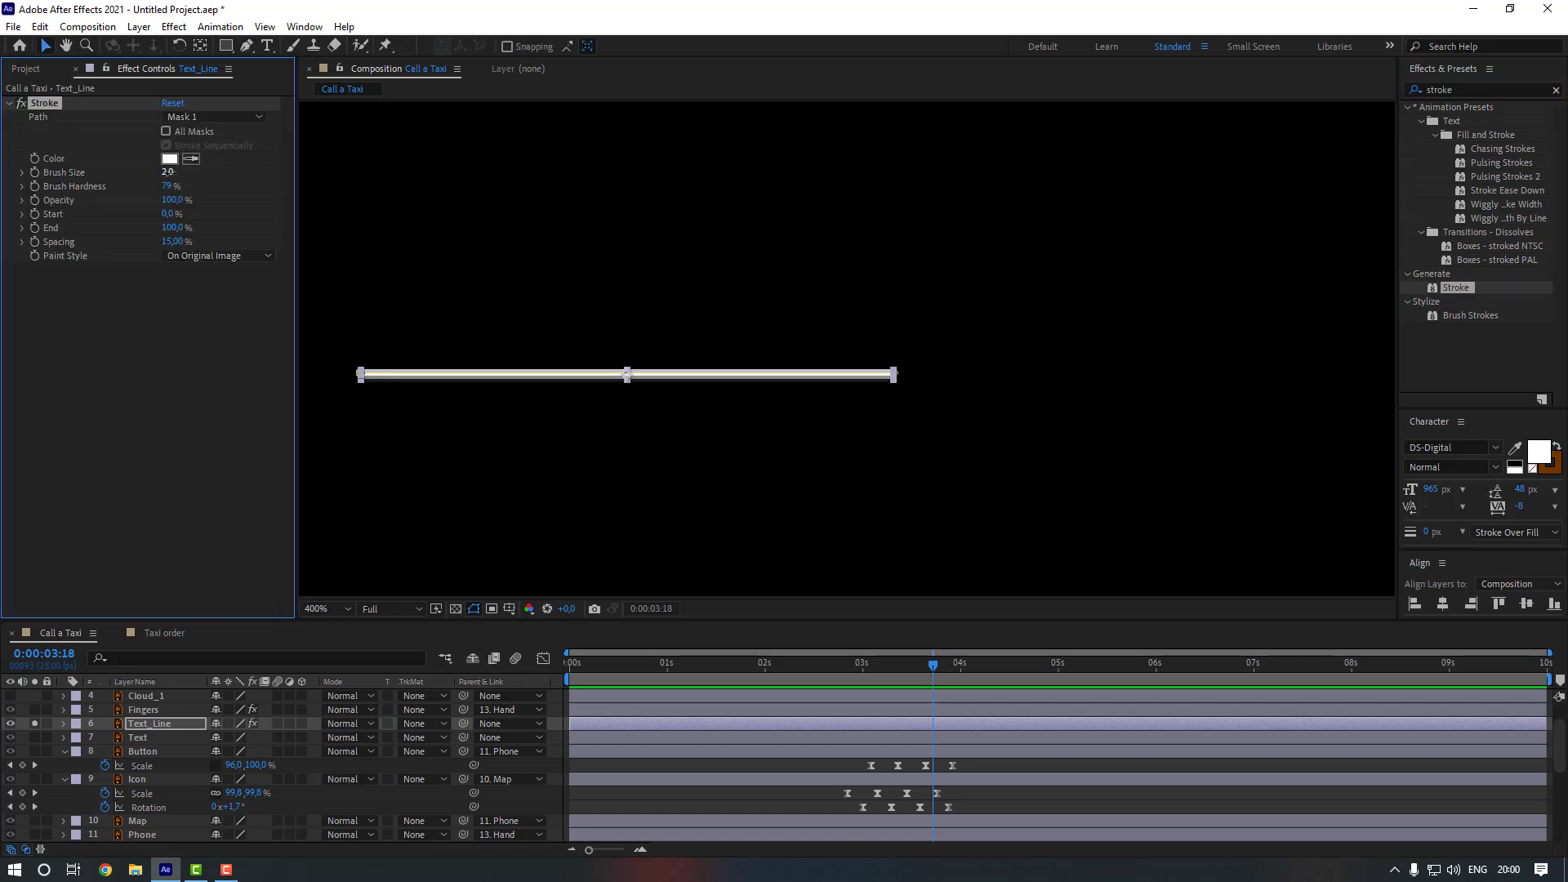
drag(168, 172, 178, 172)
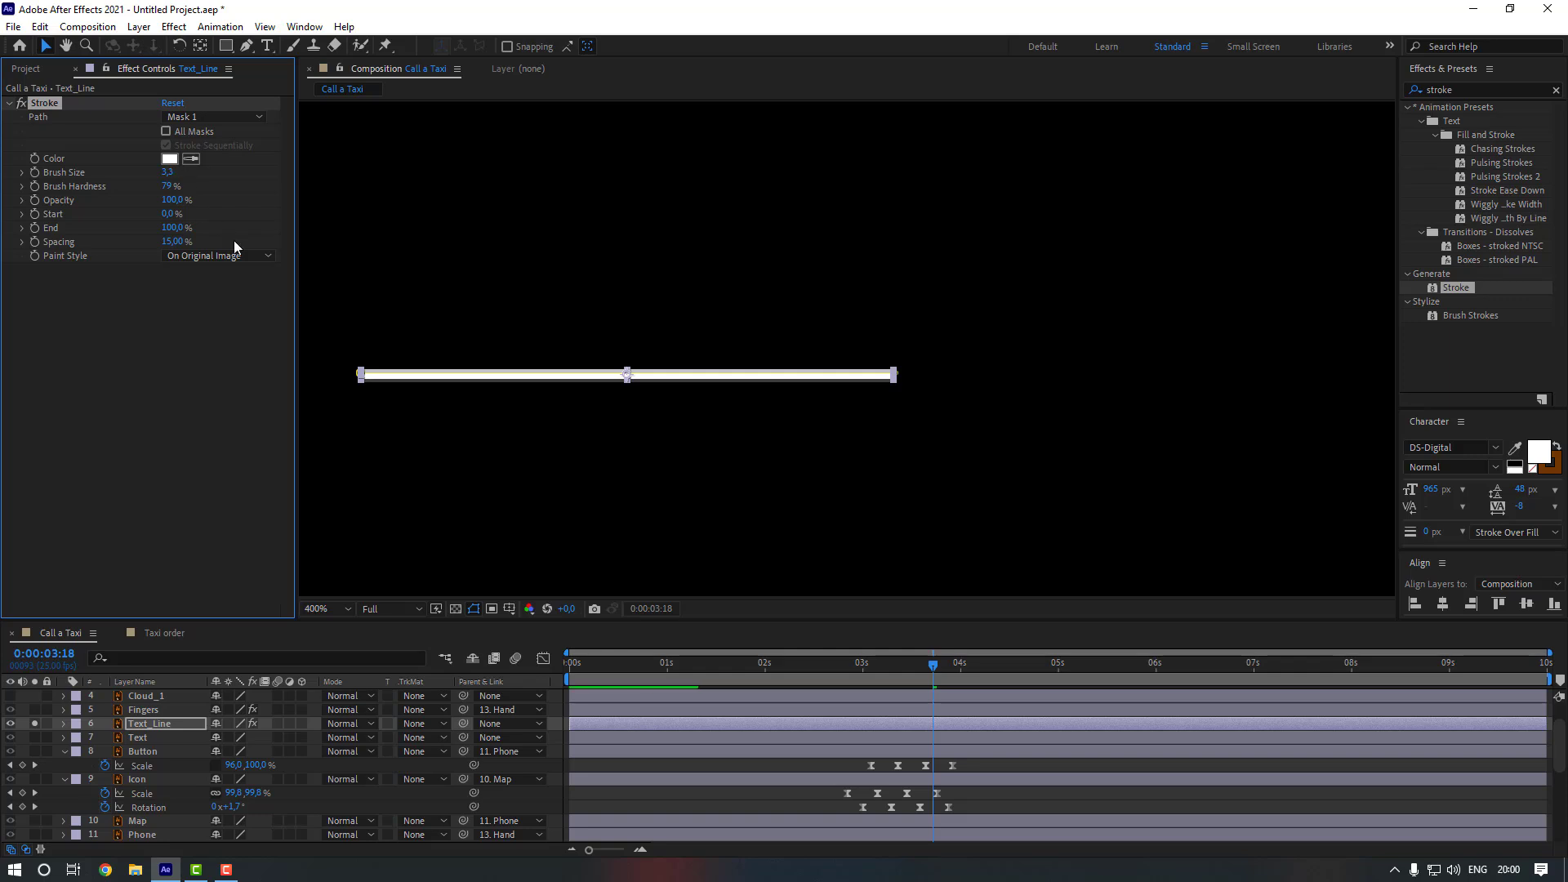
click(211, 256)
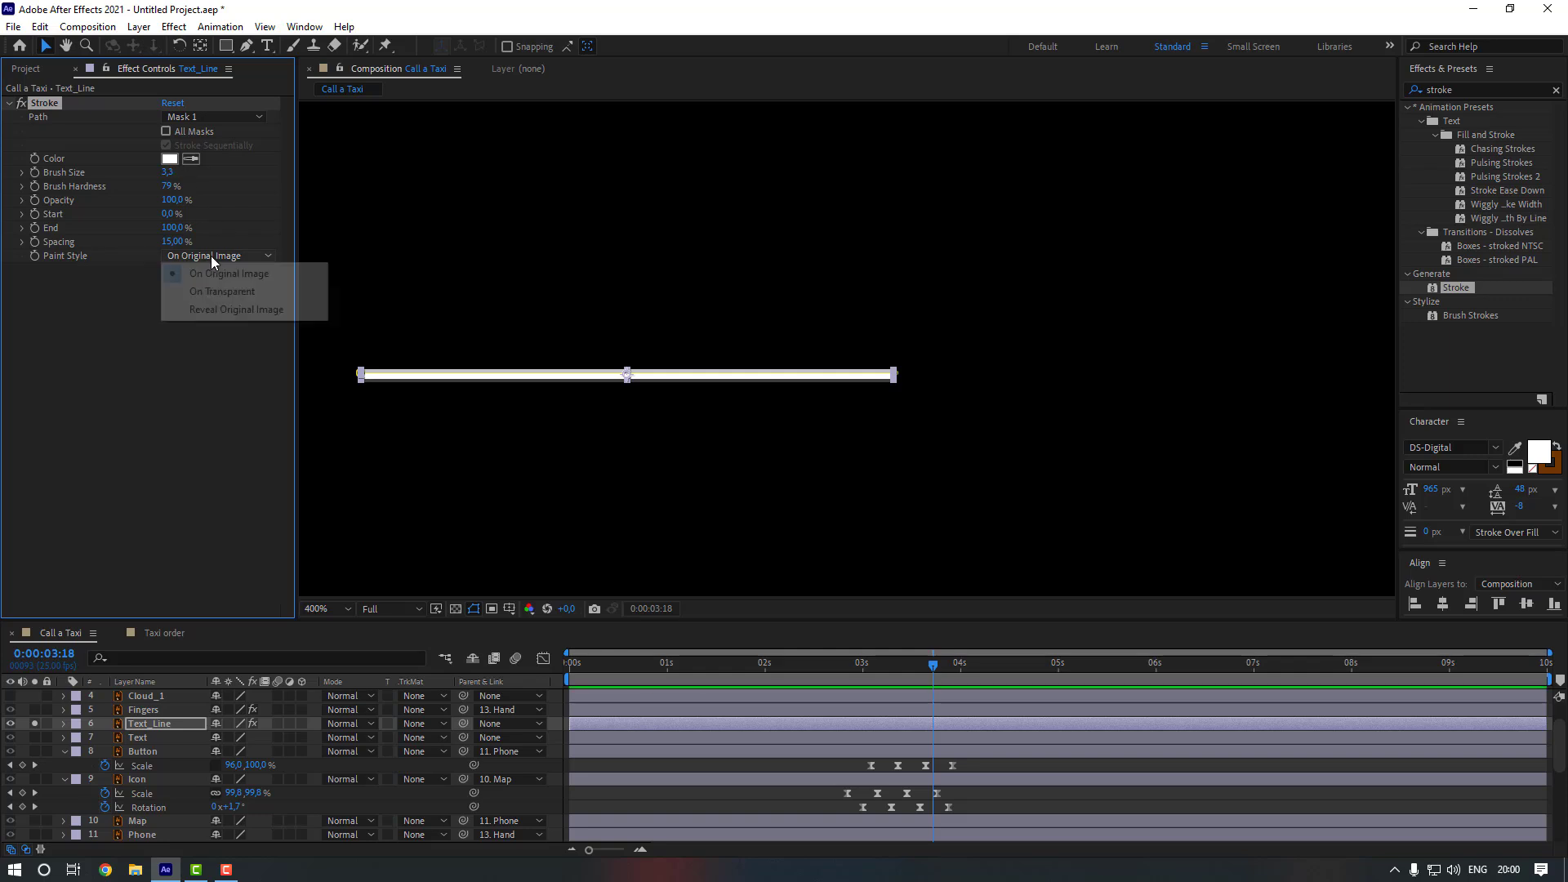
click(192, 311)
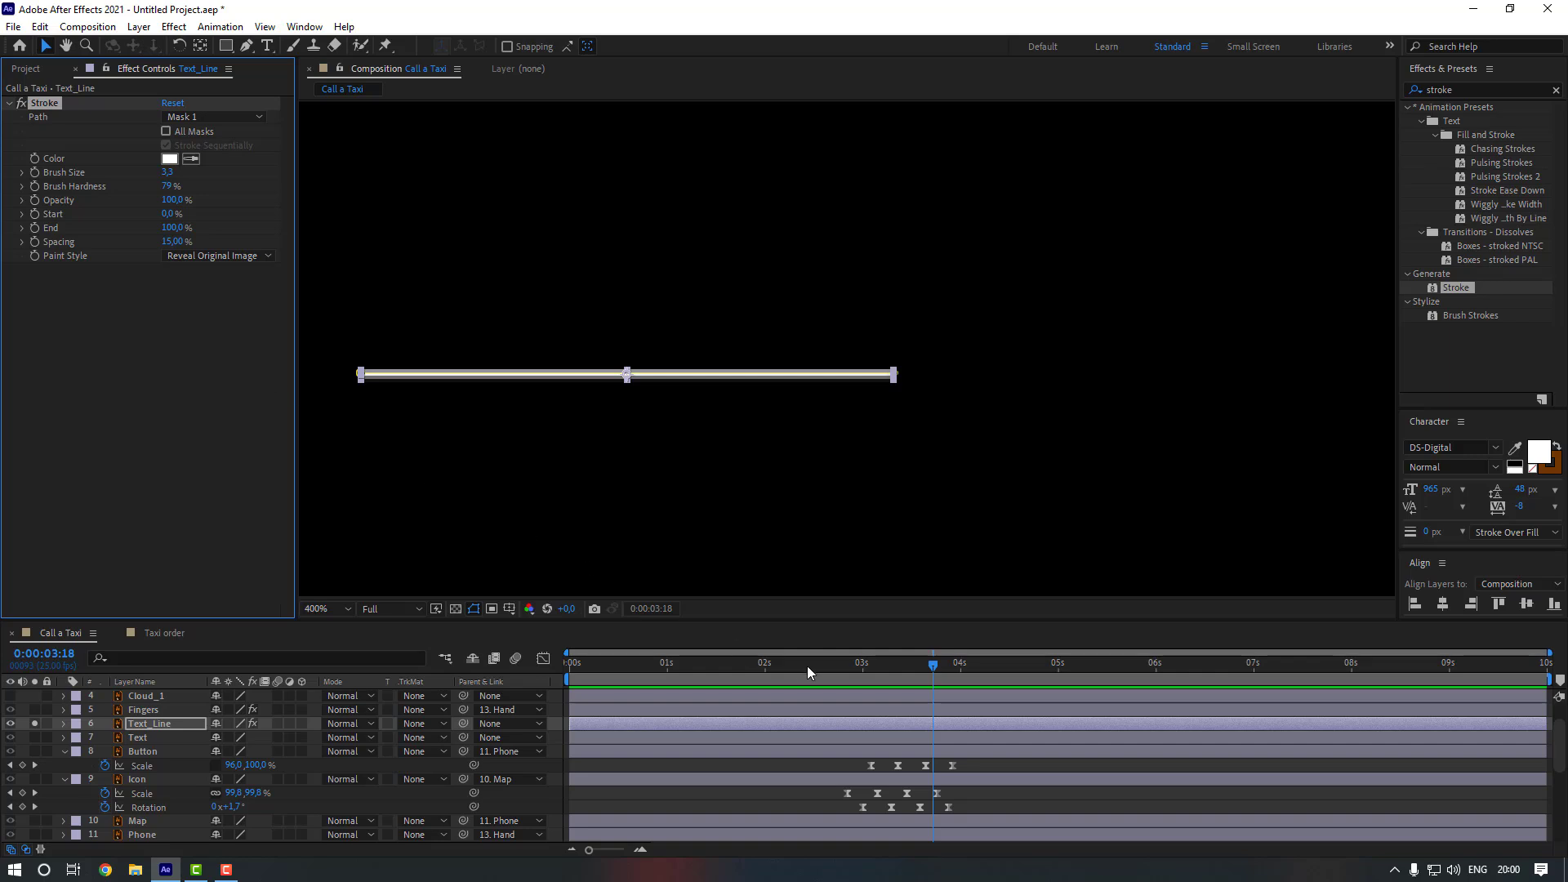
- Keyframe the Stroke effect's End on Text_Line at 0% at 0:00:03:18 and 100% at 0:00:04:03
click(169, 228)
key(Return)
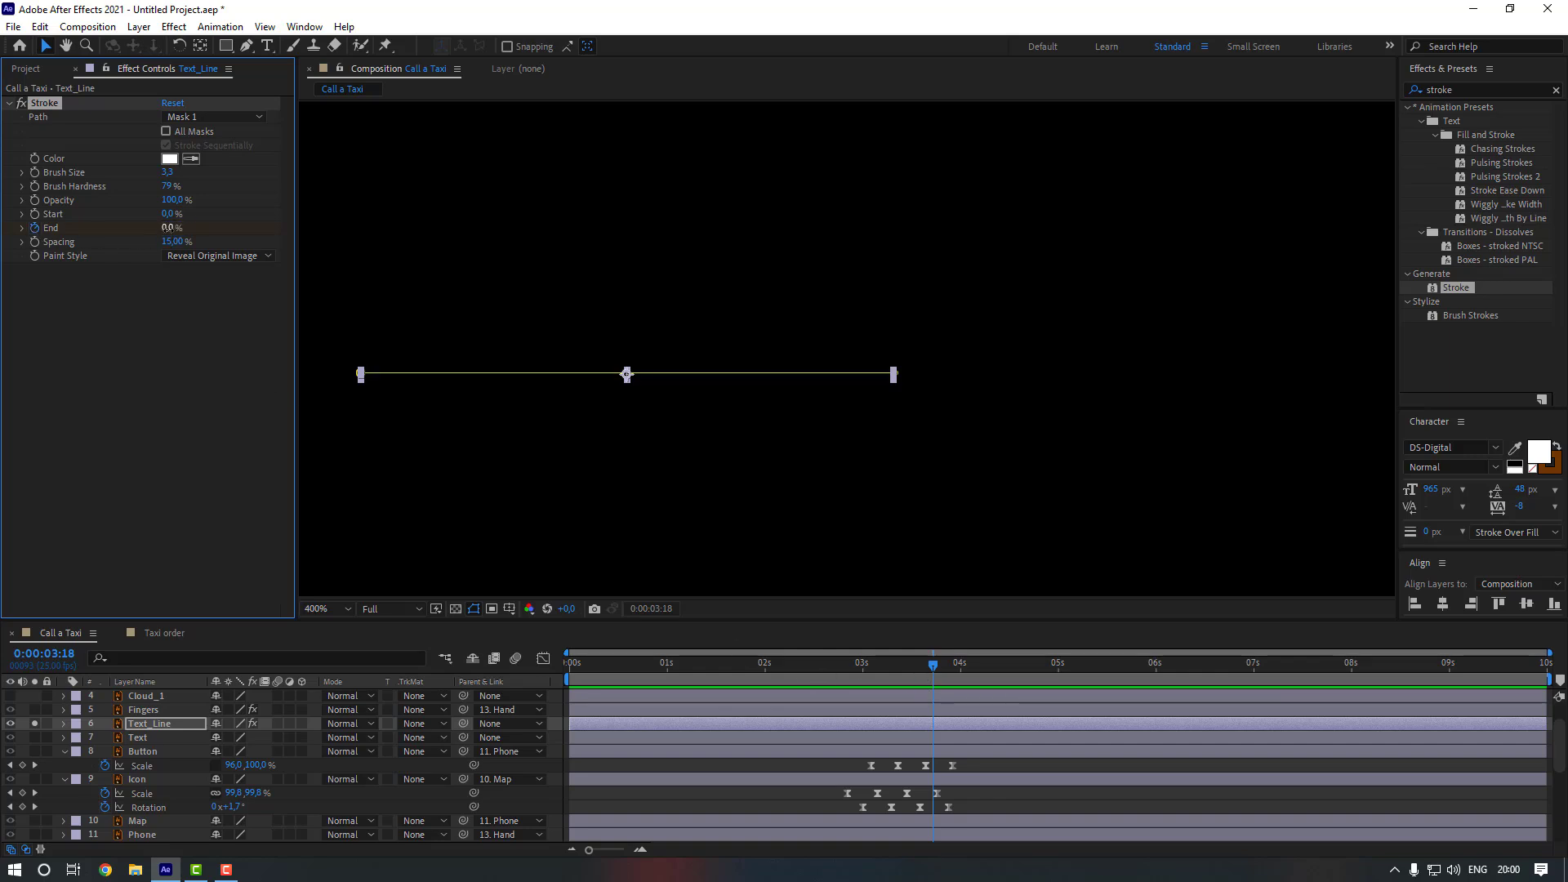
key(space)
key(u)
click(171, 229)
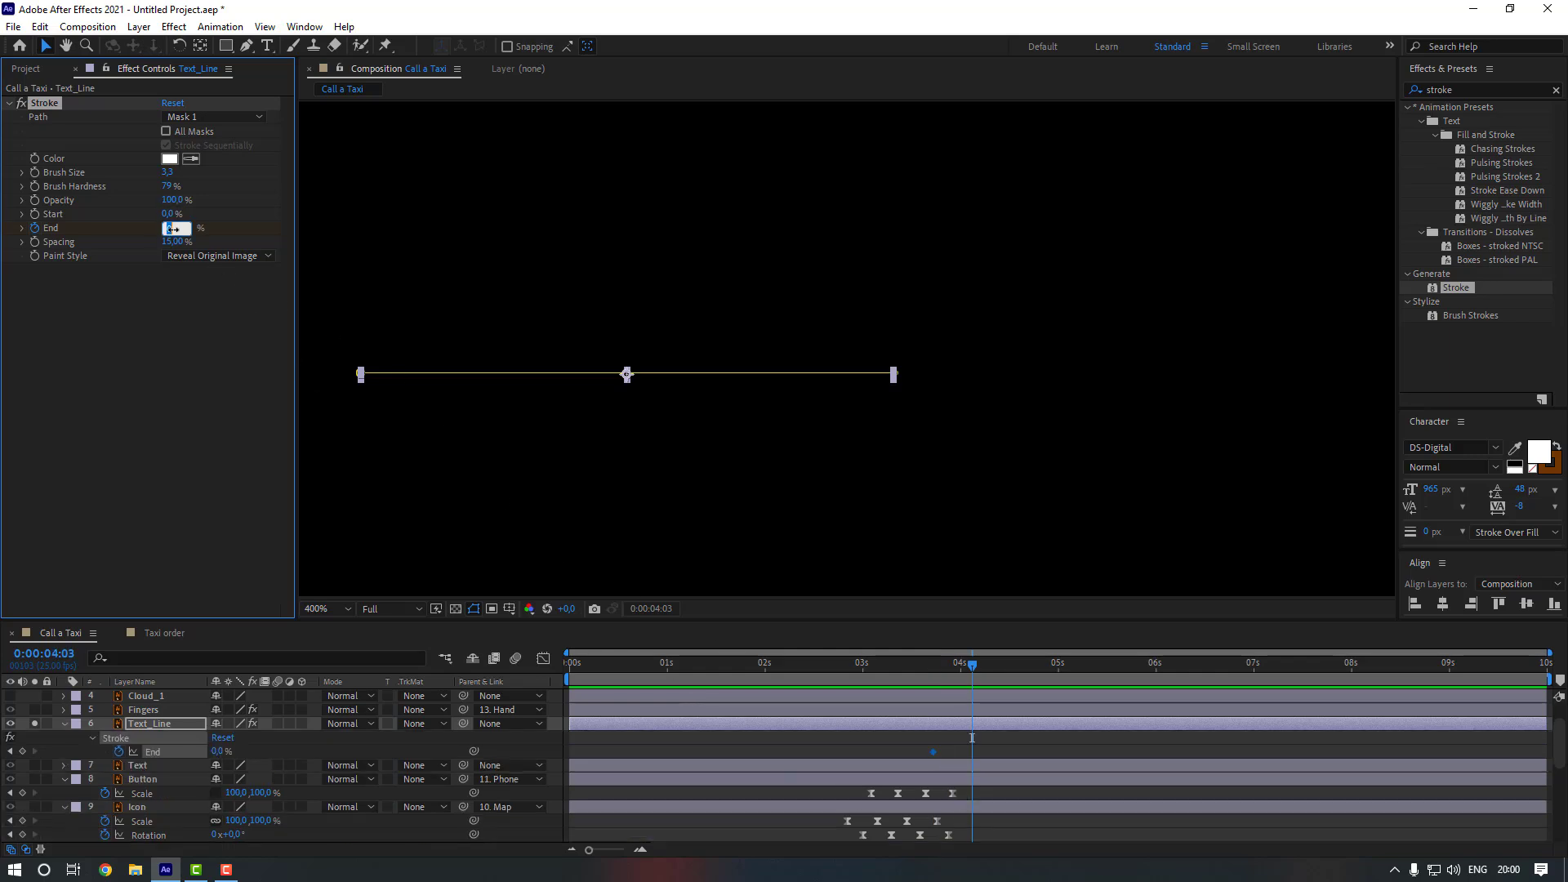
text(100)
key(Return)
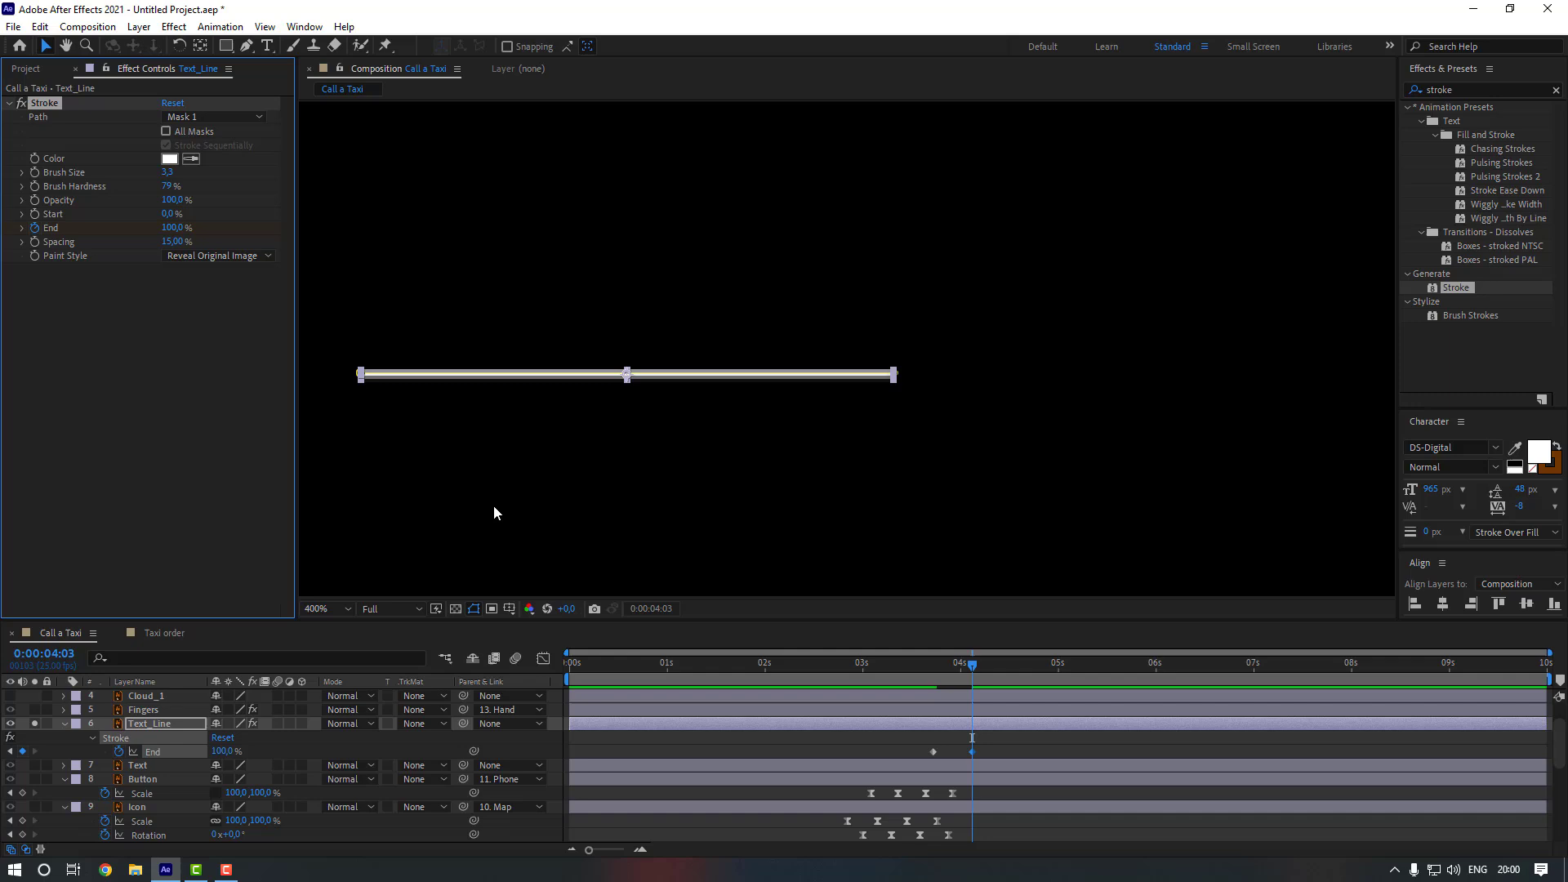
- Apply Easy Ease to Text_Line's two Stroke End keyframes and adjust their speed curve in the Graph Editor
right_click(933, 751)
mouse_move(1113, 739)
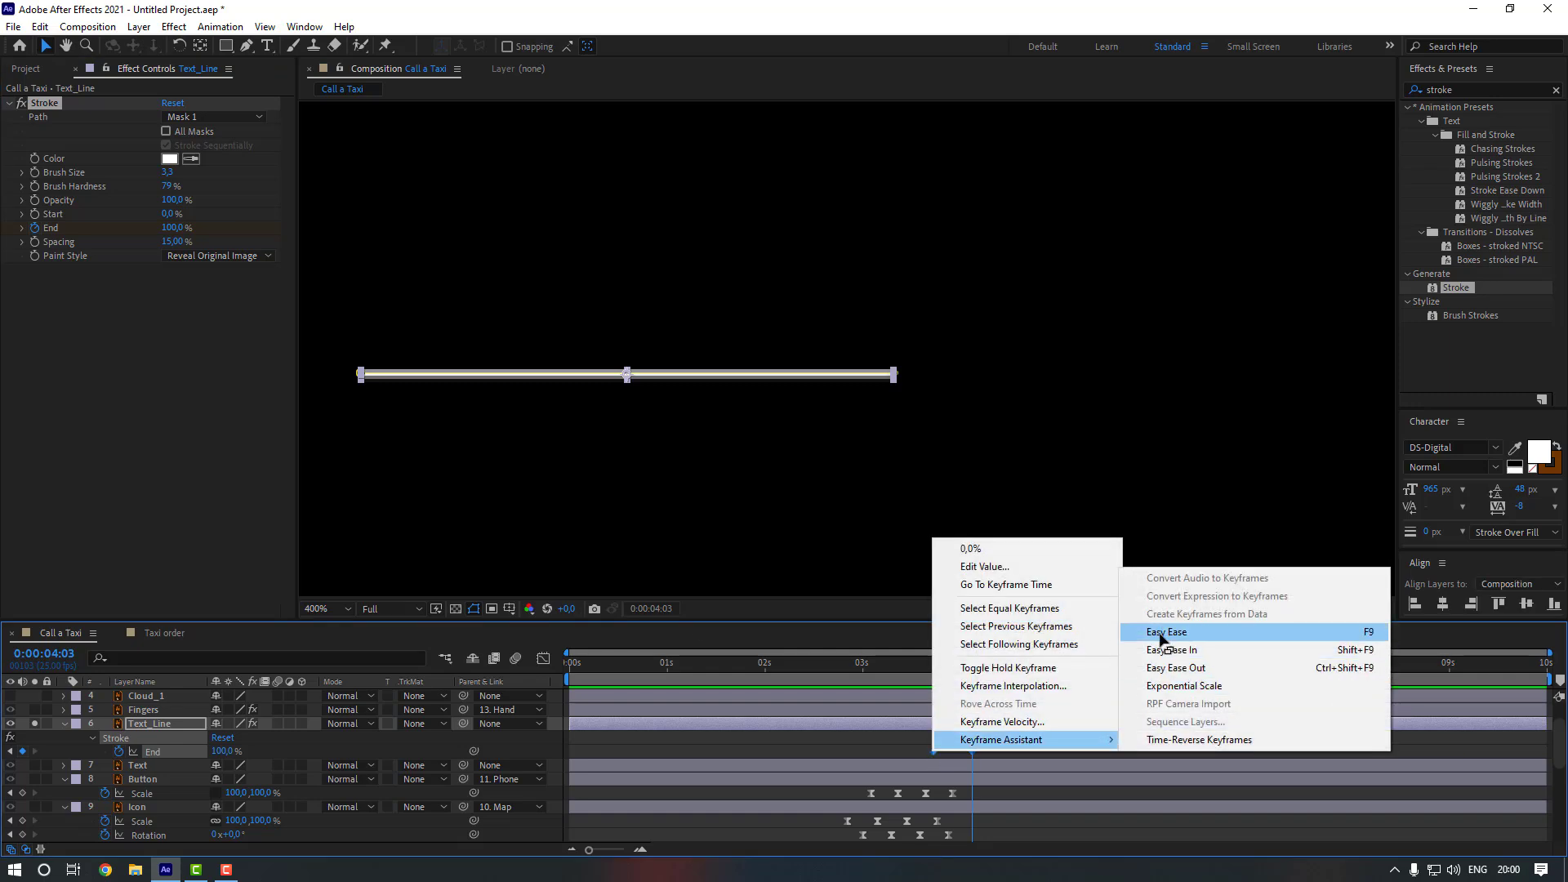
click(1158, 638)
click(543, 659)
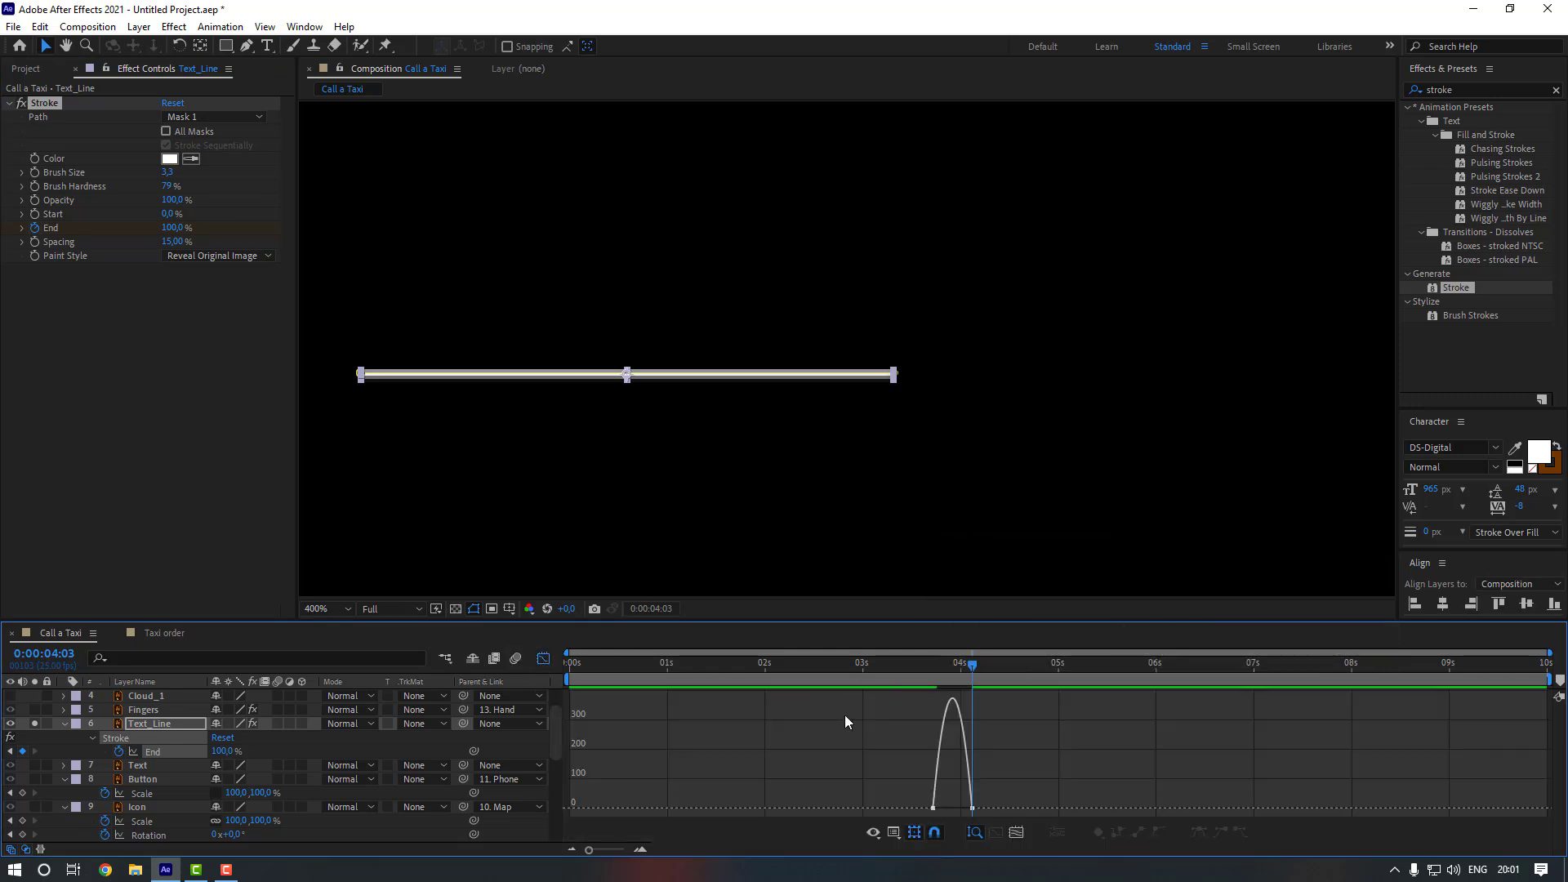
key(equal)
key(equal)
drag(1012, 787, 864, 808)
click(544, 660)
click(920, 743)
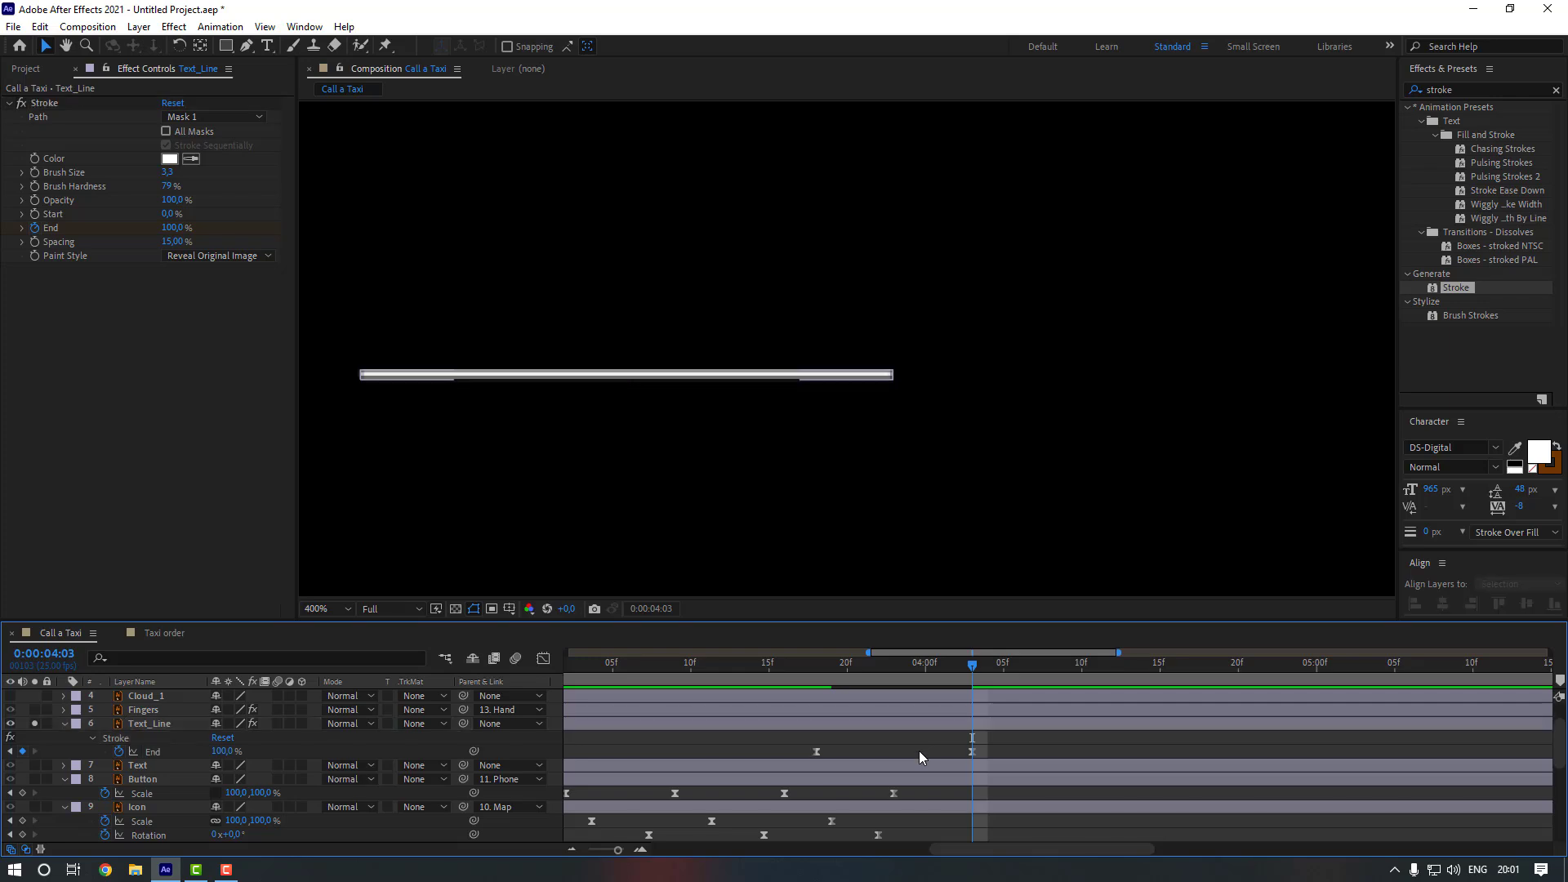
key(semicolon)
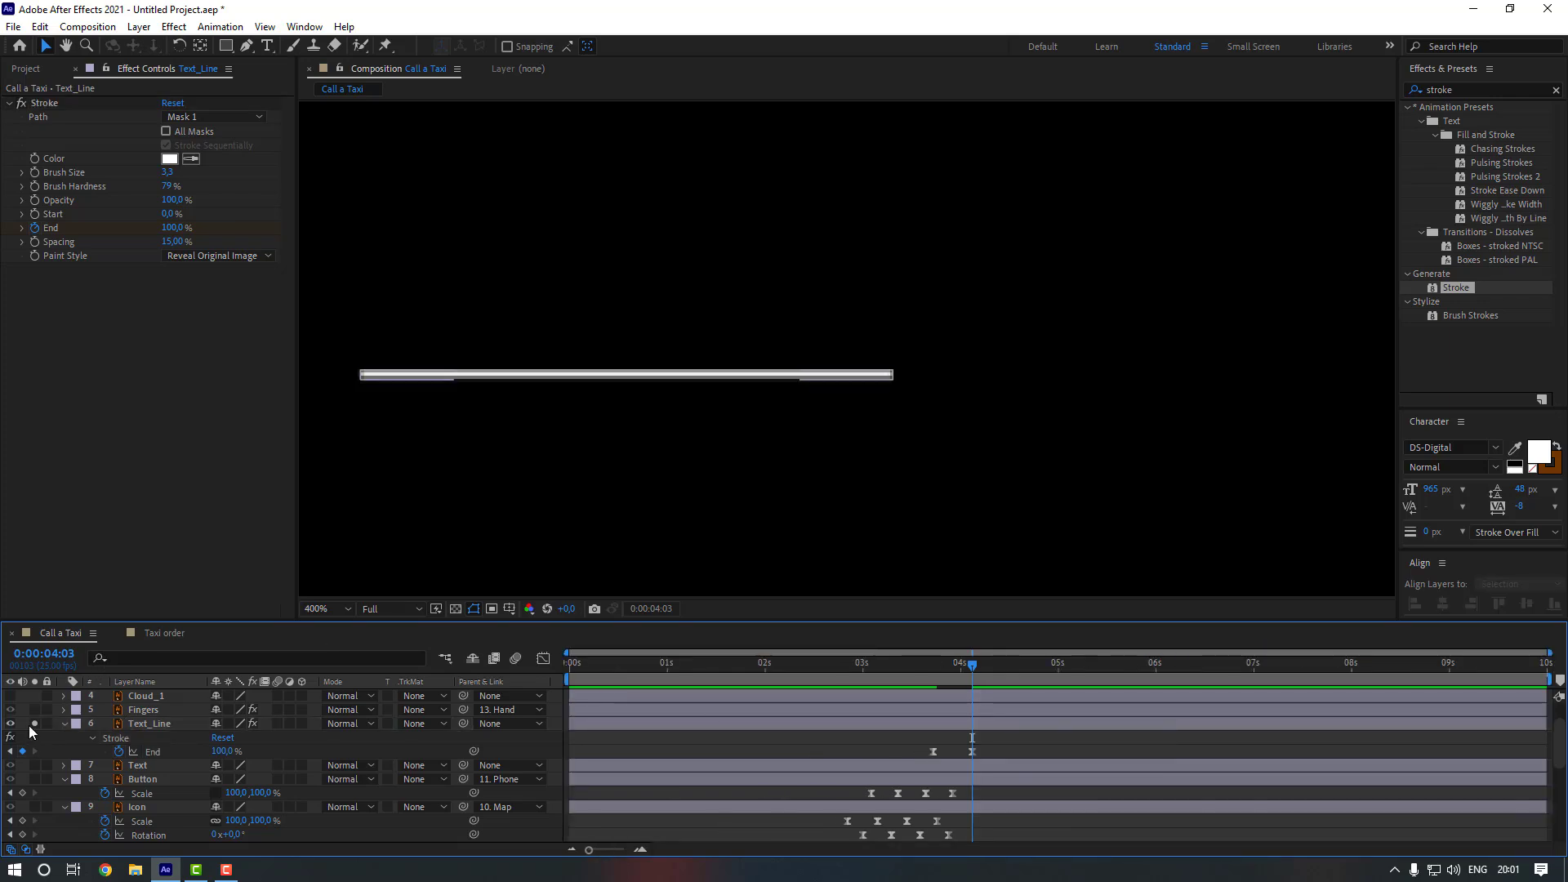
- Unsolo Text_Line and preview the underline's reveal in the full composition from 0:00:02:23
scroll(635, 490, down, 7)
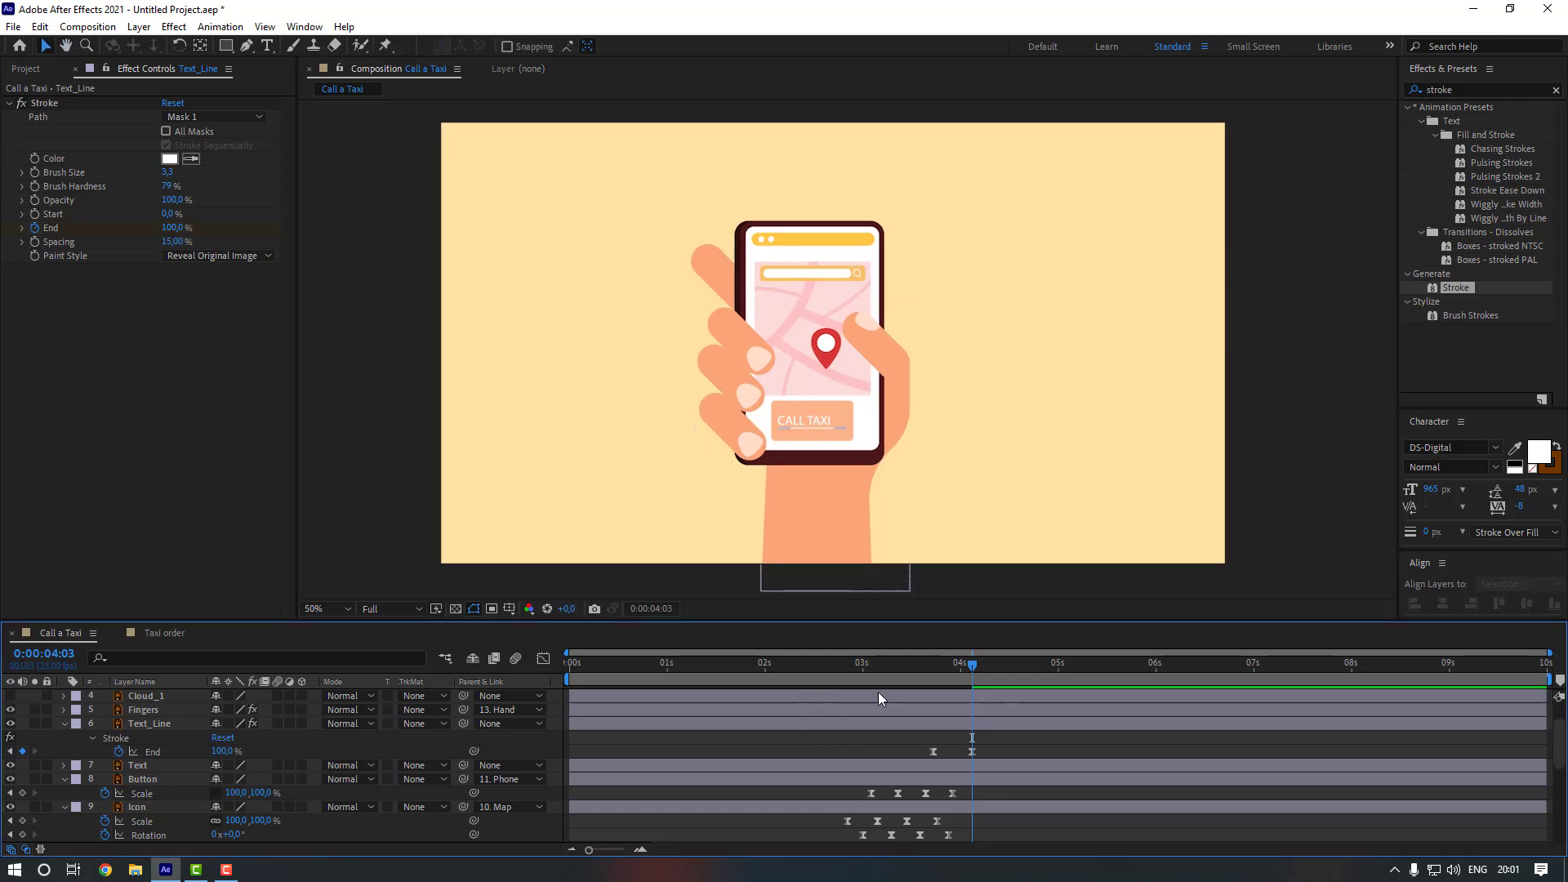
click(856, 677)
key(space)
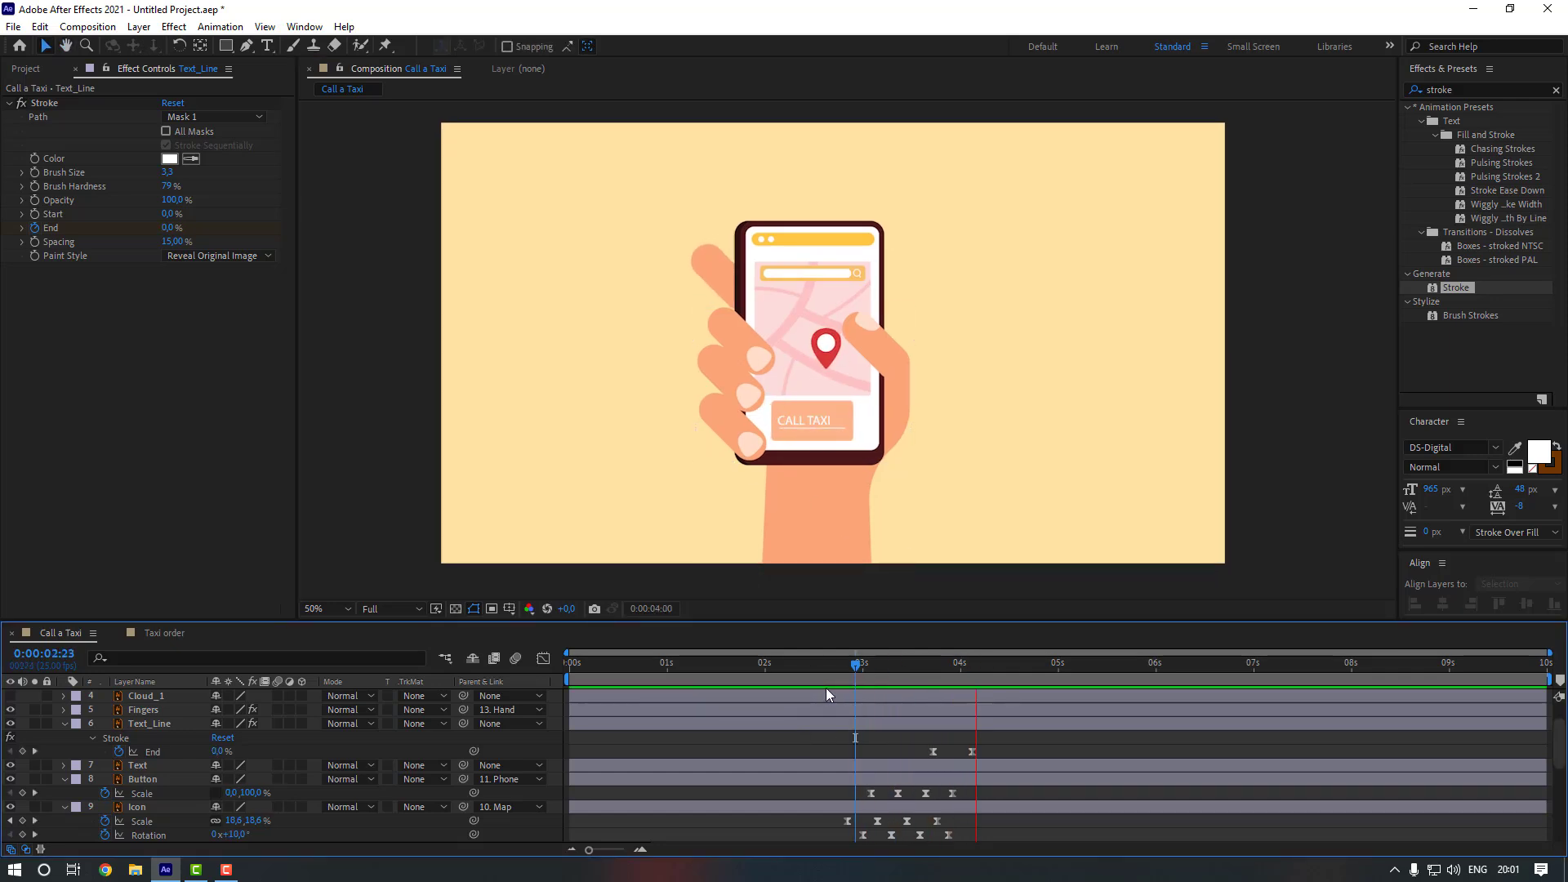
key(space)
- Move Text_Line's last Stroke End keyframe later to about 0:00:04:11 and preview the underline's reveal again
drag(971, 751, 1003, 751)
click(976, 735)
drag(932, 664, 878, 681)
key(space)
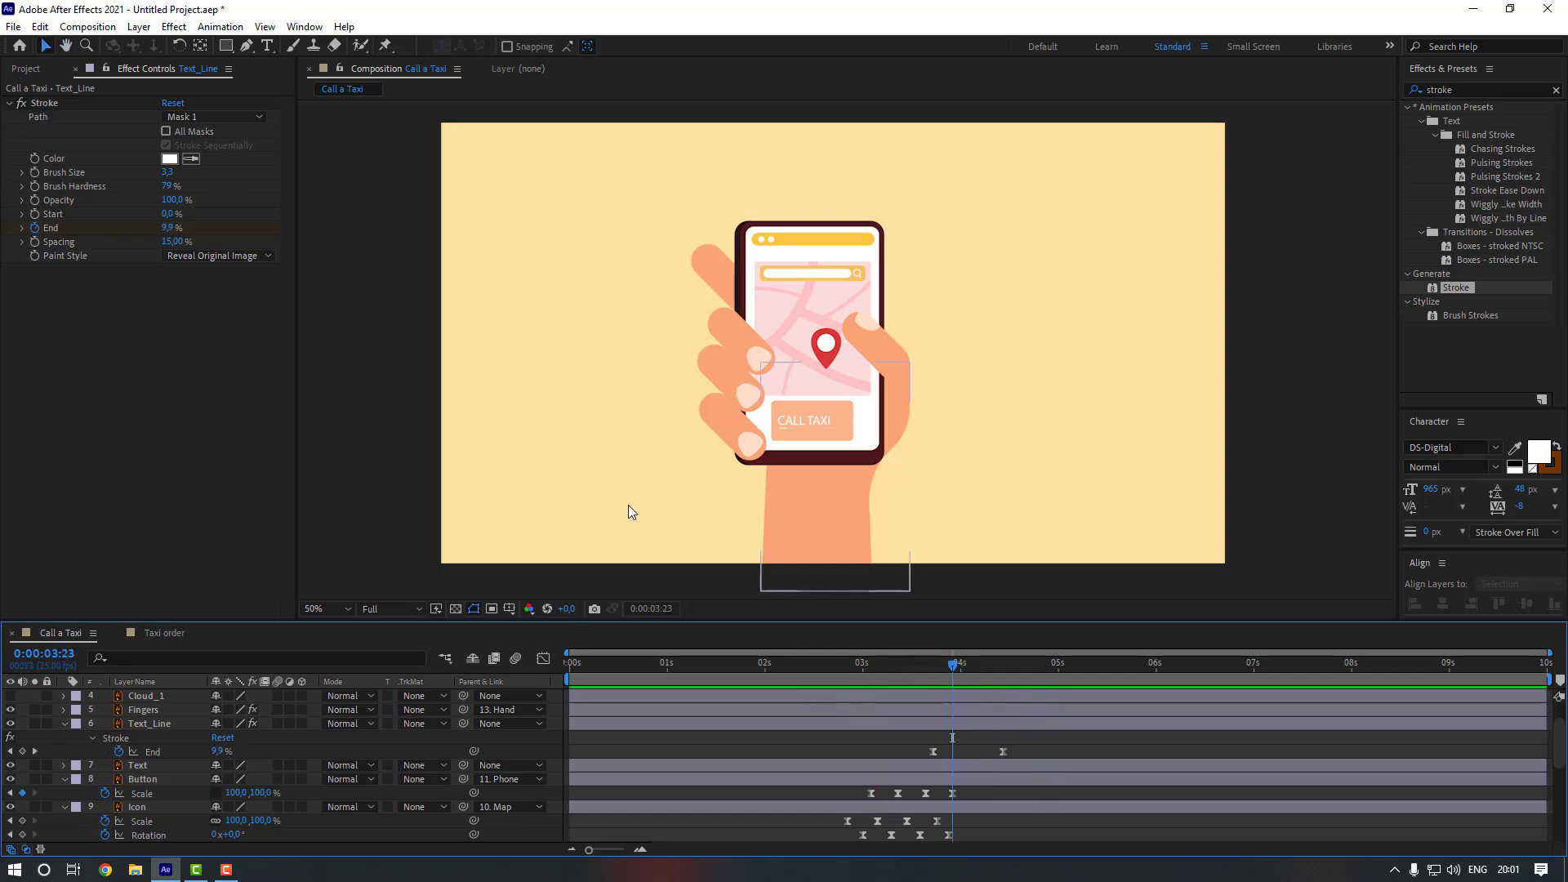
- Create a white "CALL TAXI" text layer in Argentum Sans Black at button-label size and position it over the original label above the underline
click(267, 45)
scroll(737, 431, up, 3)
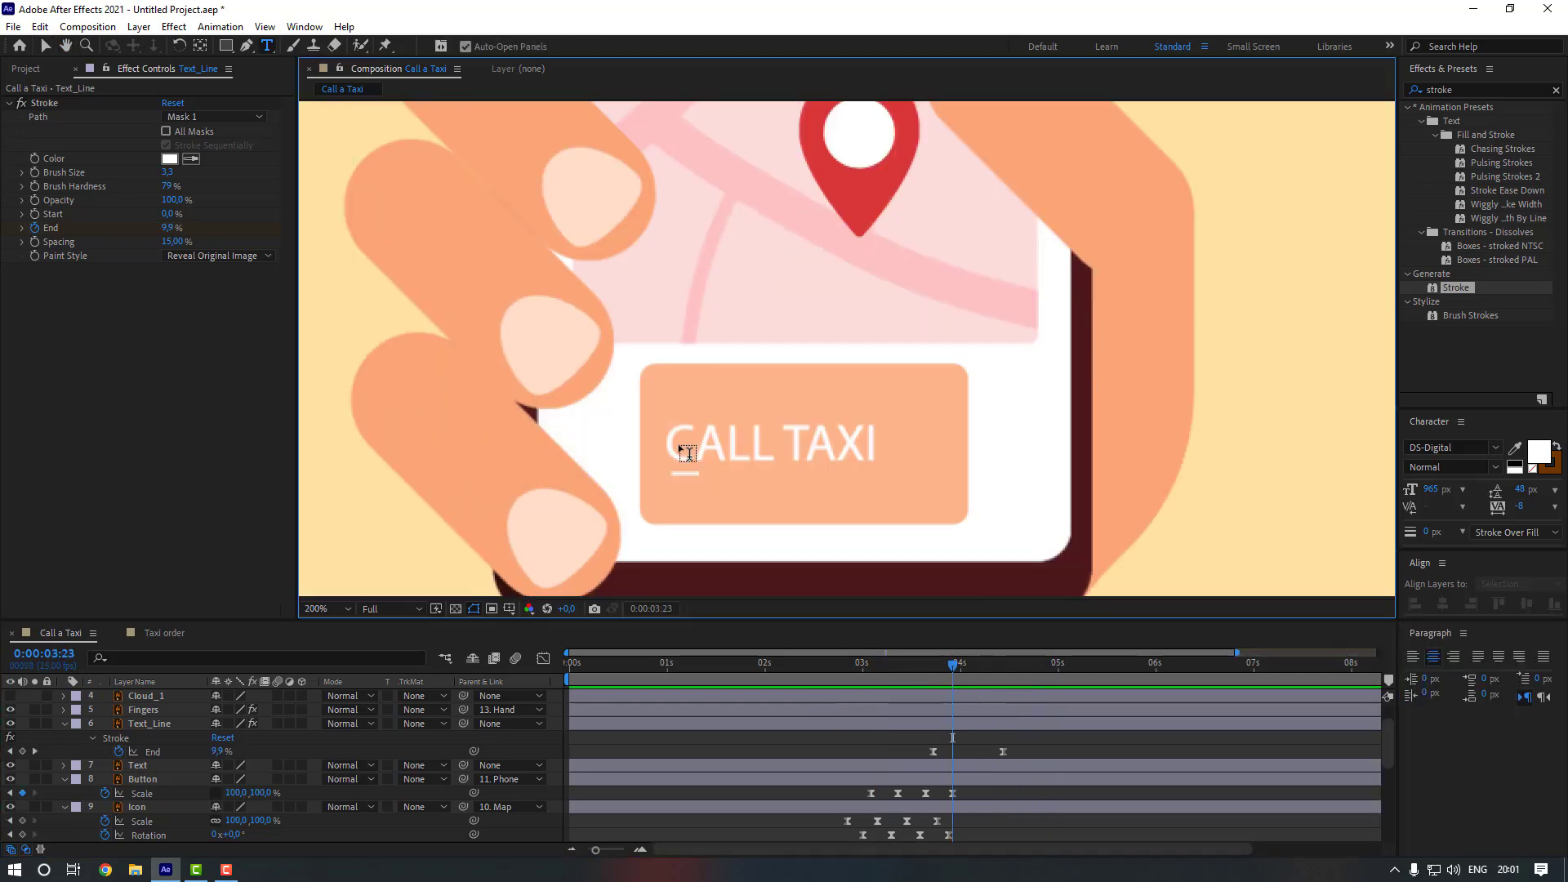
click(680, 471)
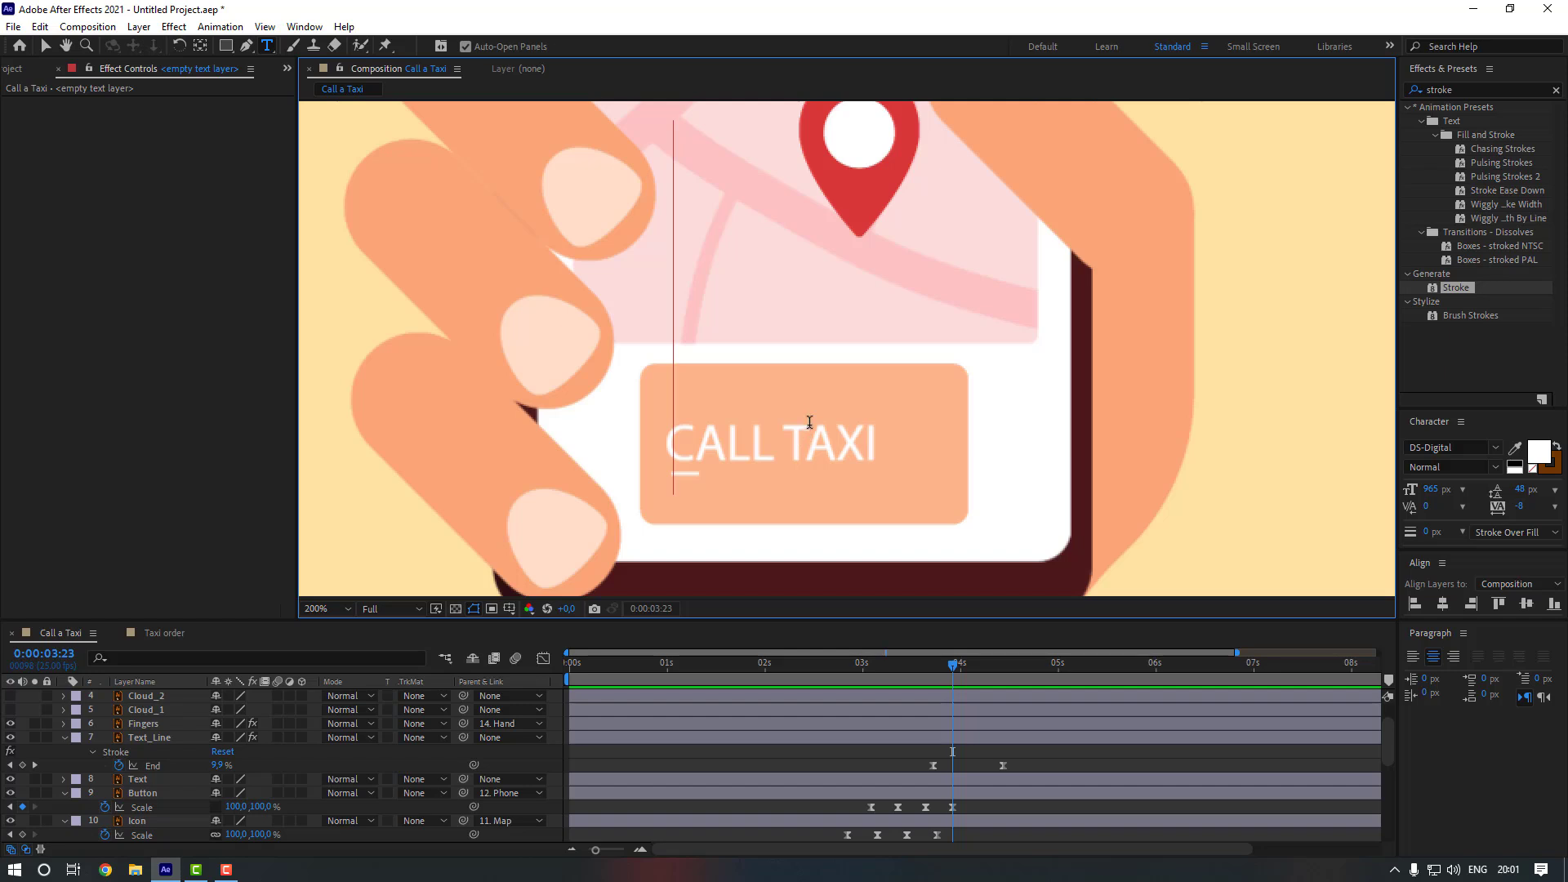
scroll(809, 421, down, 2)
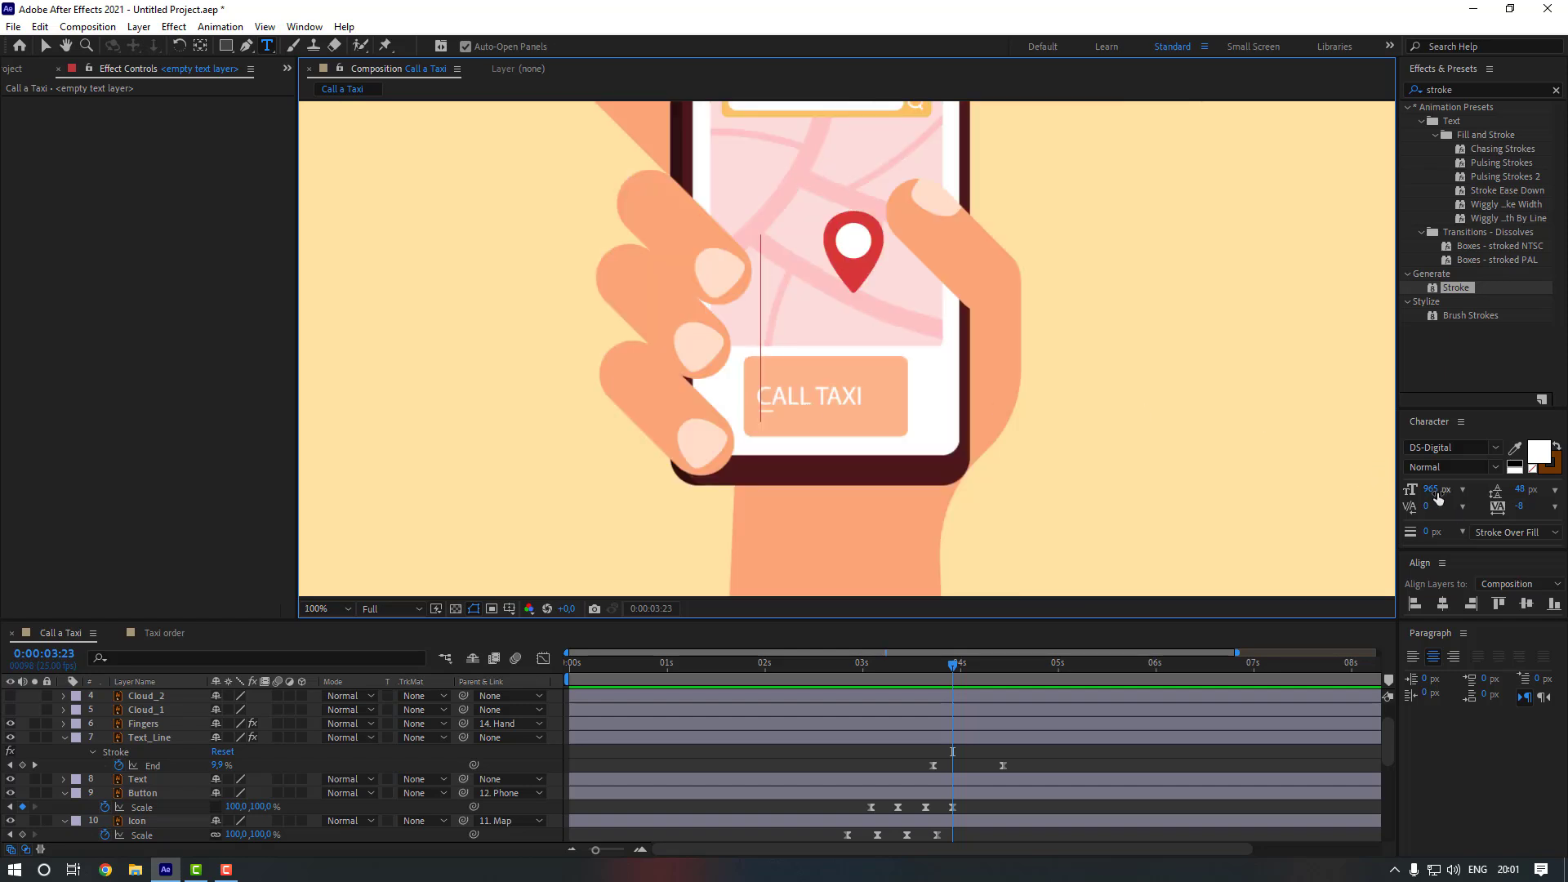
drag(1437, 498, 1382, 509)
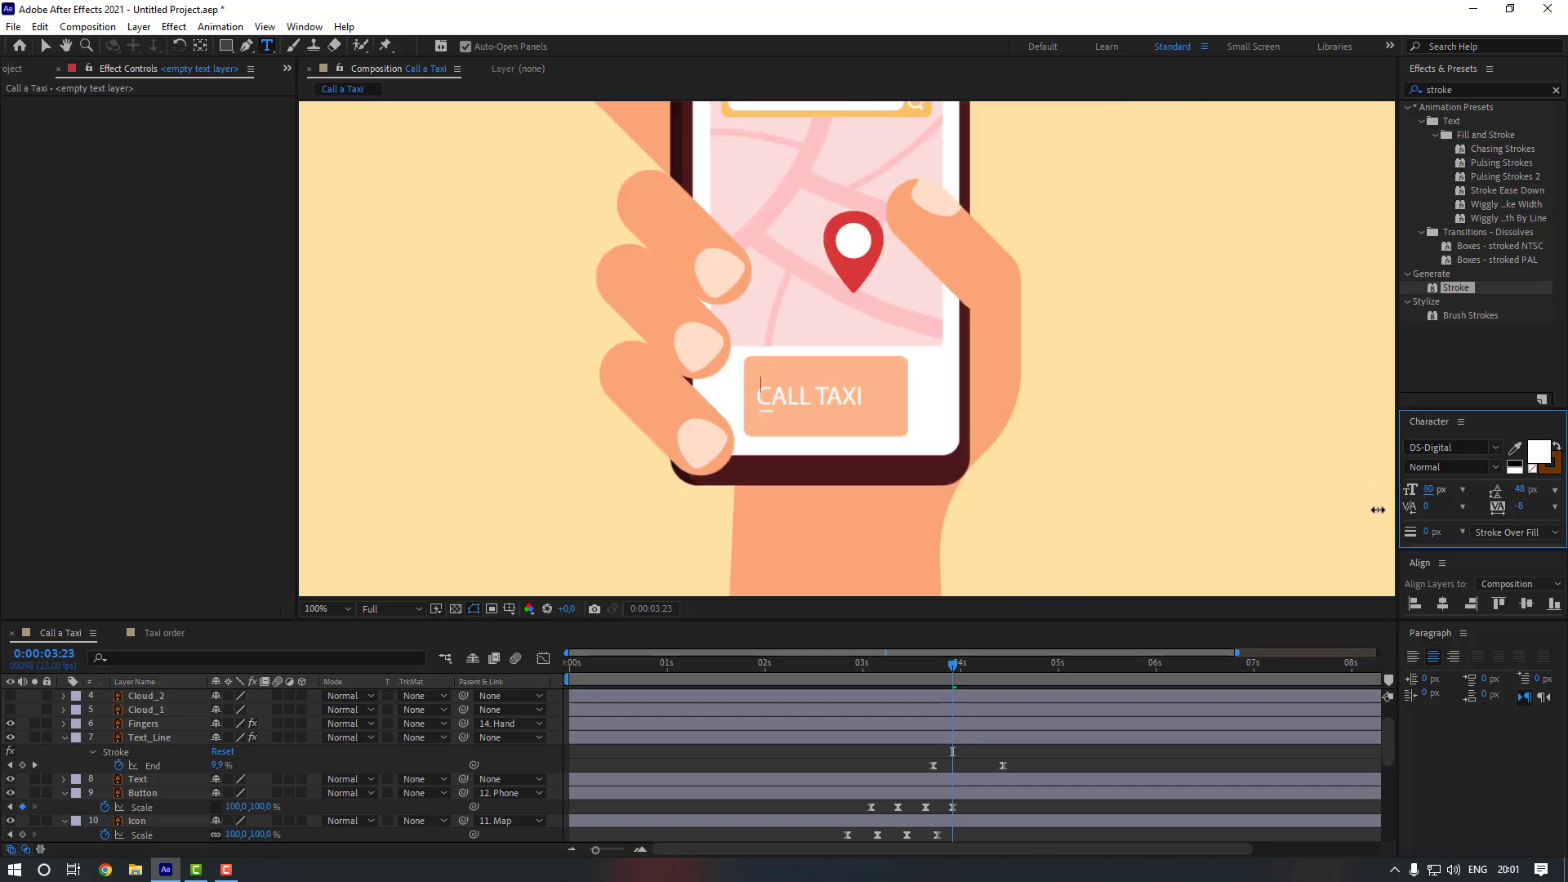
text(CALL TAXI)
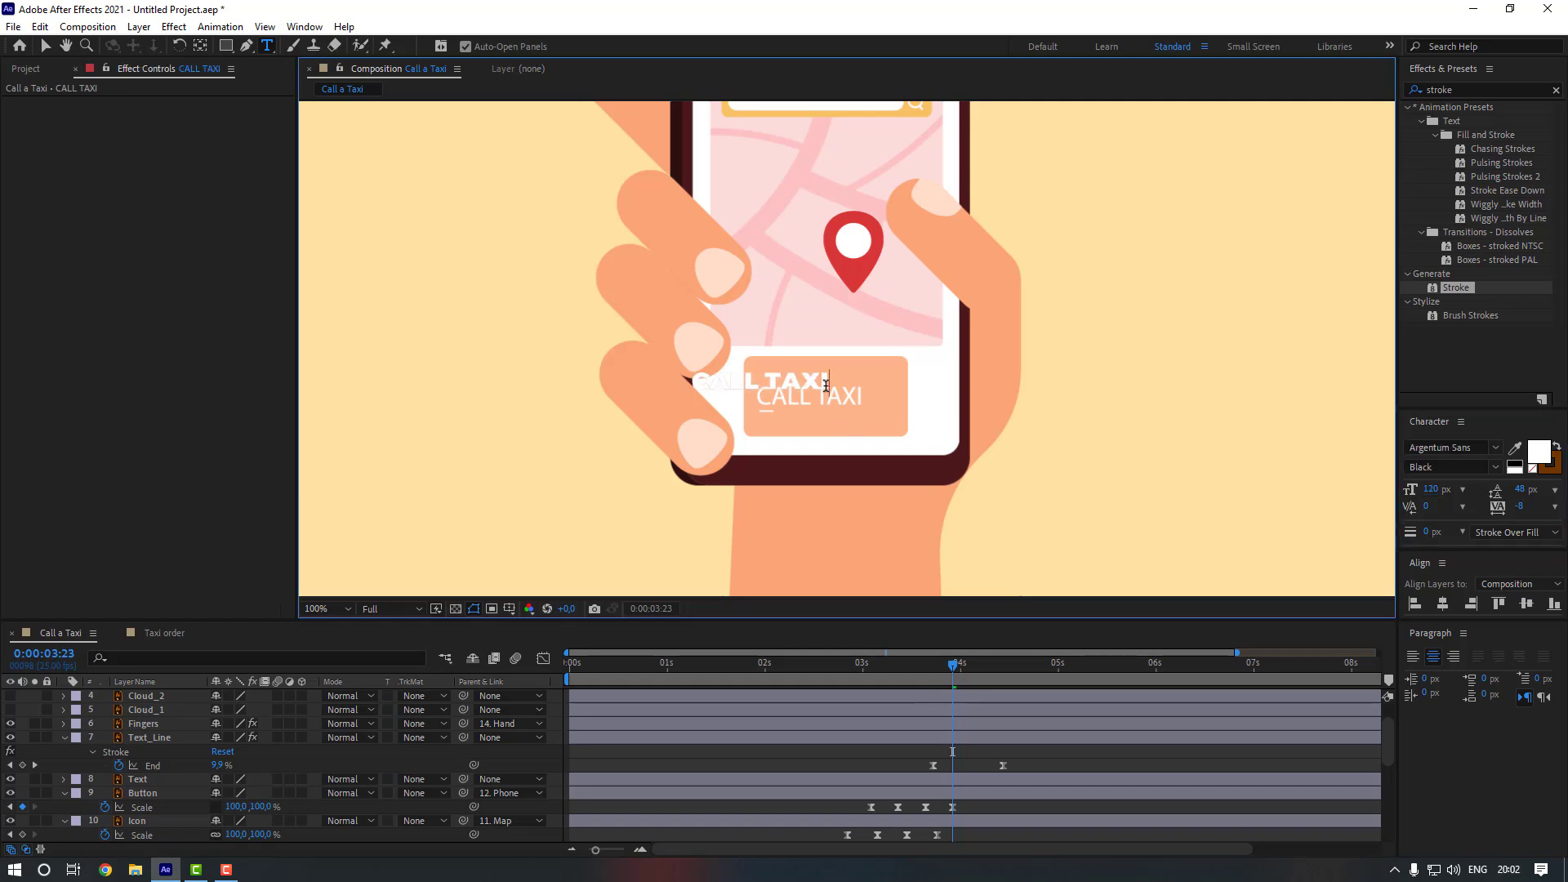
click(45, 46)
drag(800, 387, 852, 396)
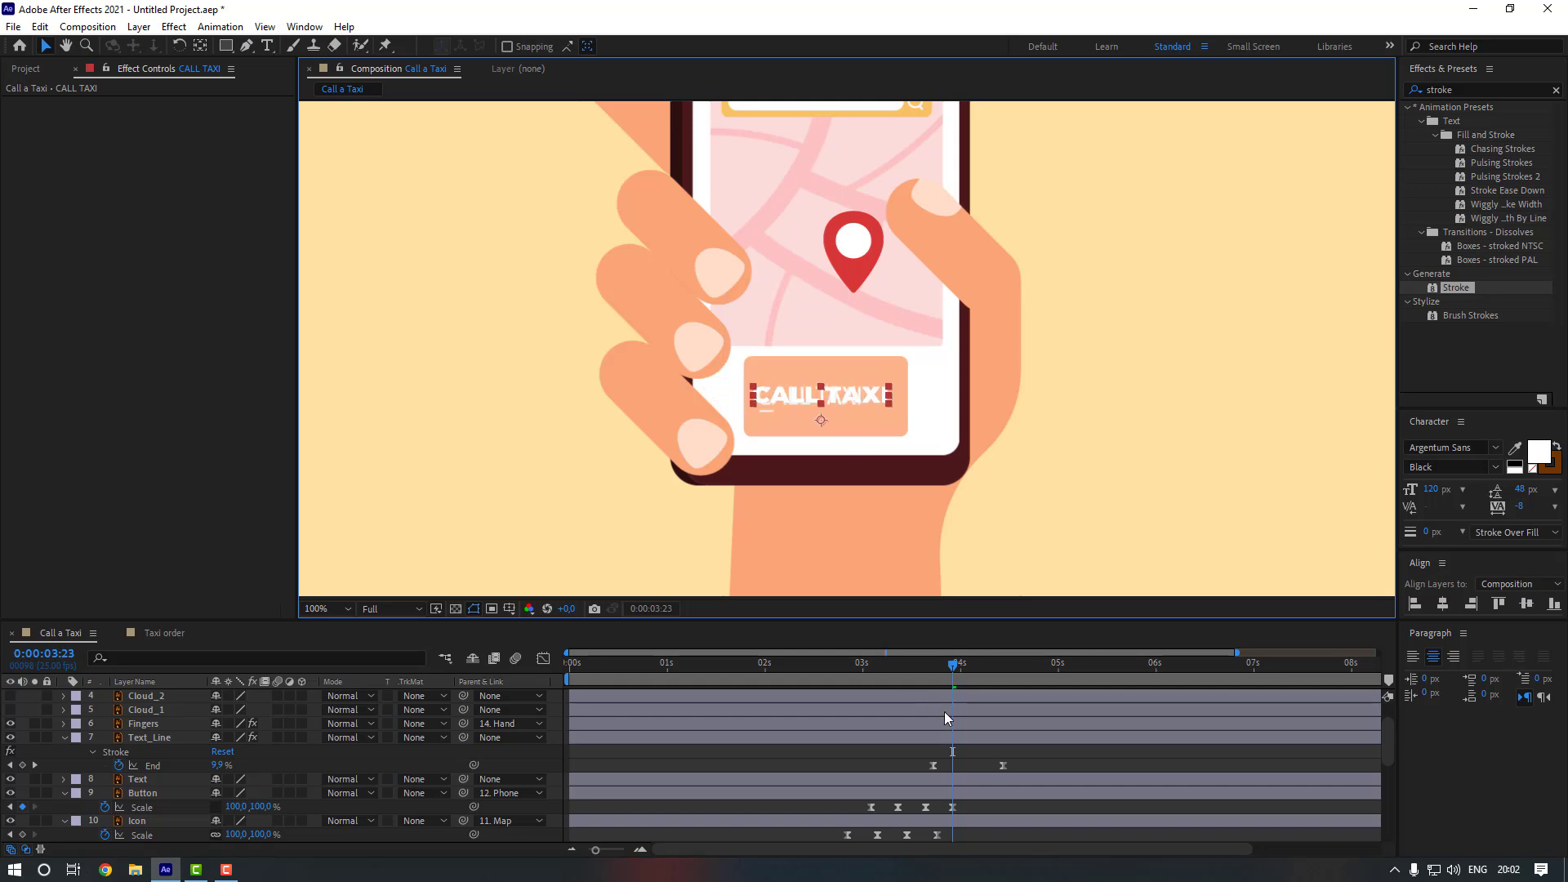
- Place the CALL TAXI layer directly below Text_Line in the layer stack and delete the original Text layer
key(k)
scroll(817, 391, up, 4)
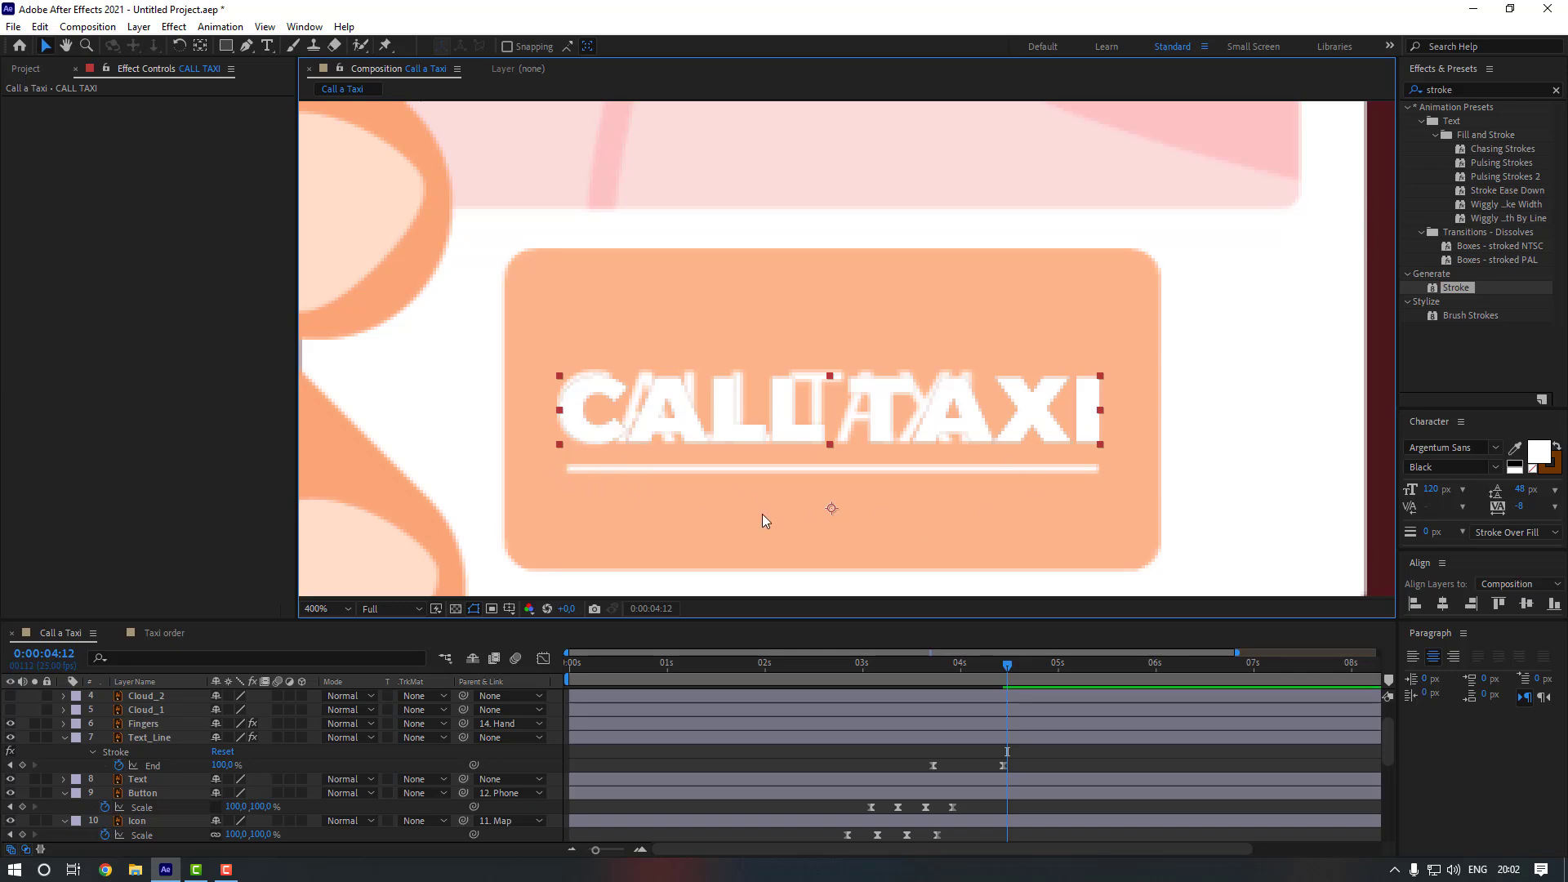
scroll(159, 767, up, 2)
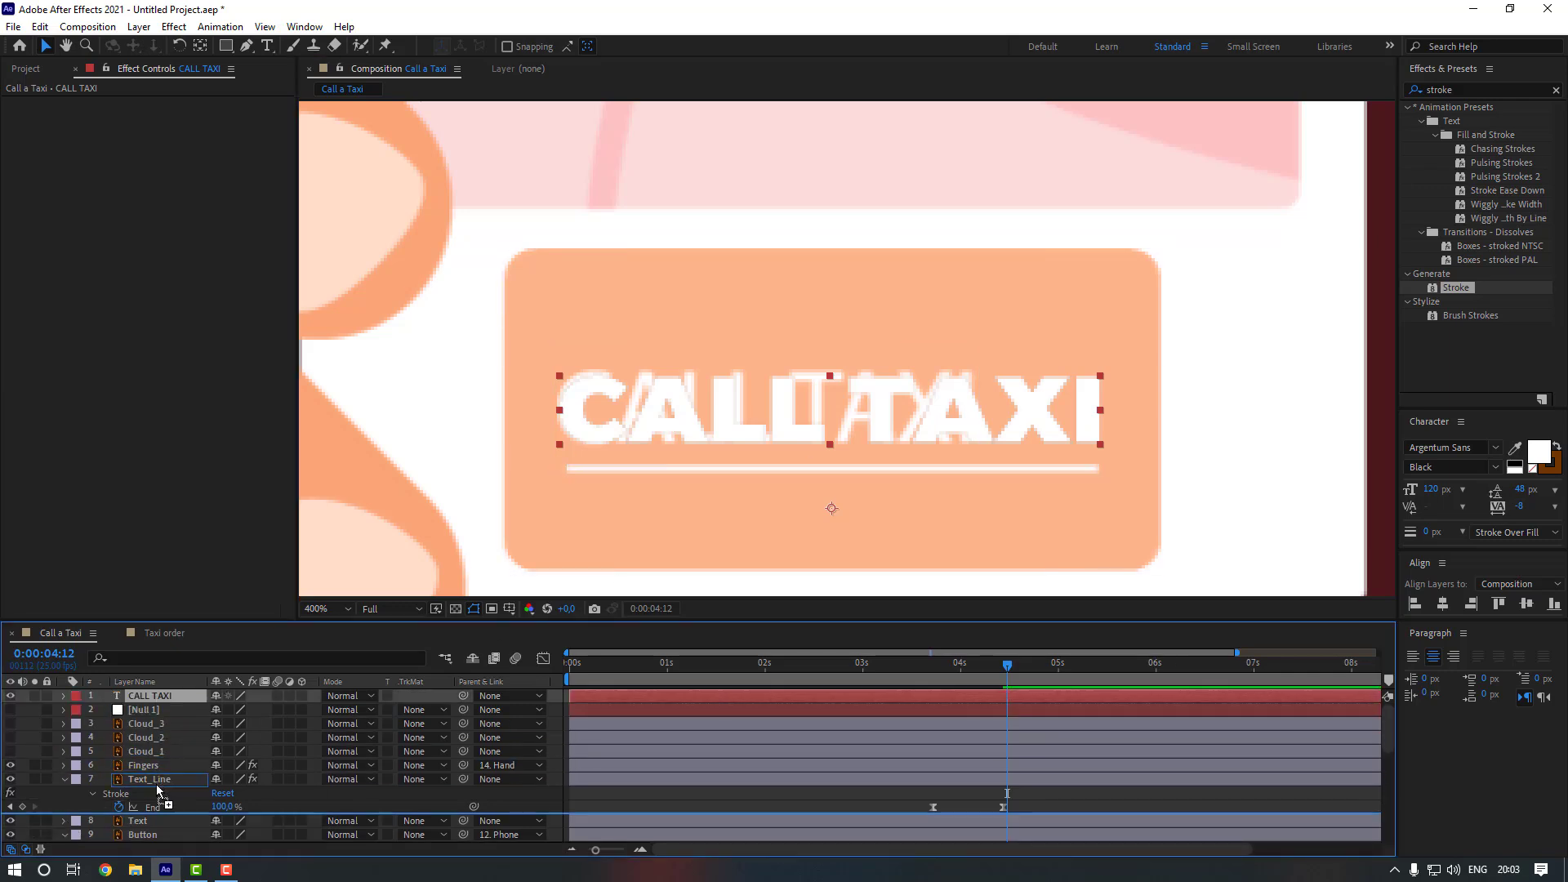
drag(159, 790, 157, 814)
scroll(156, 813, down, 1)
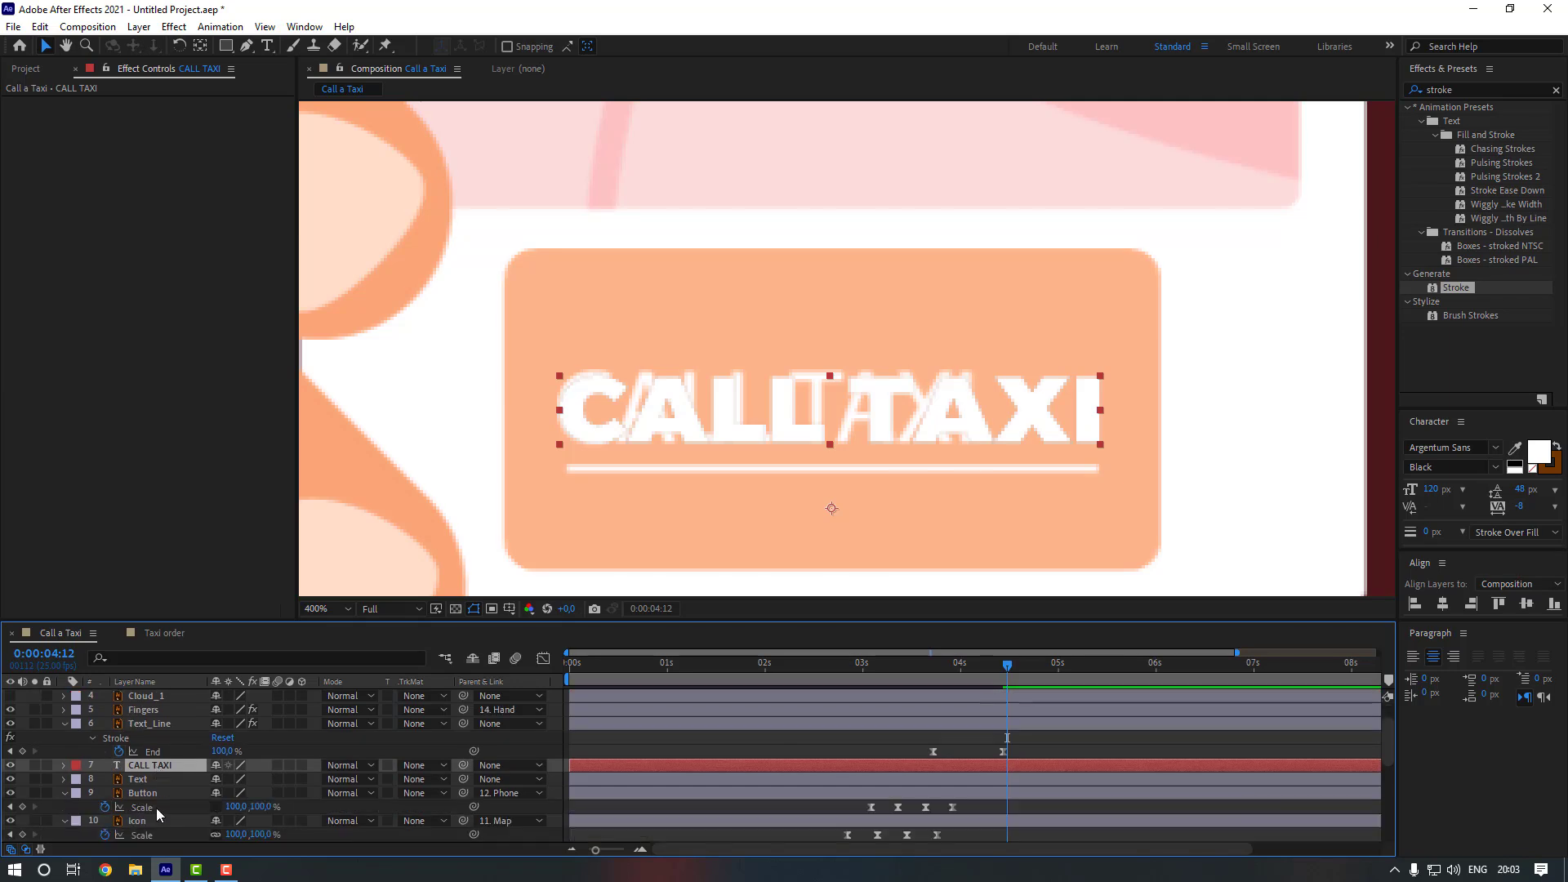
click(147, 782)
key(Delete)
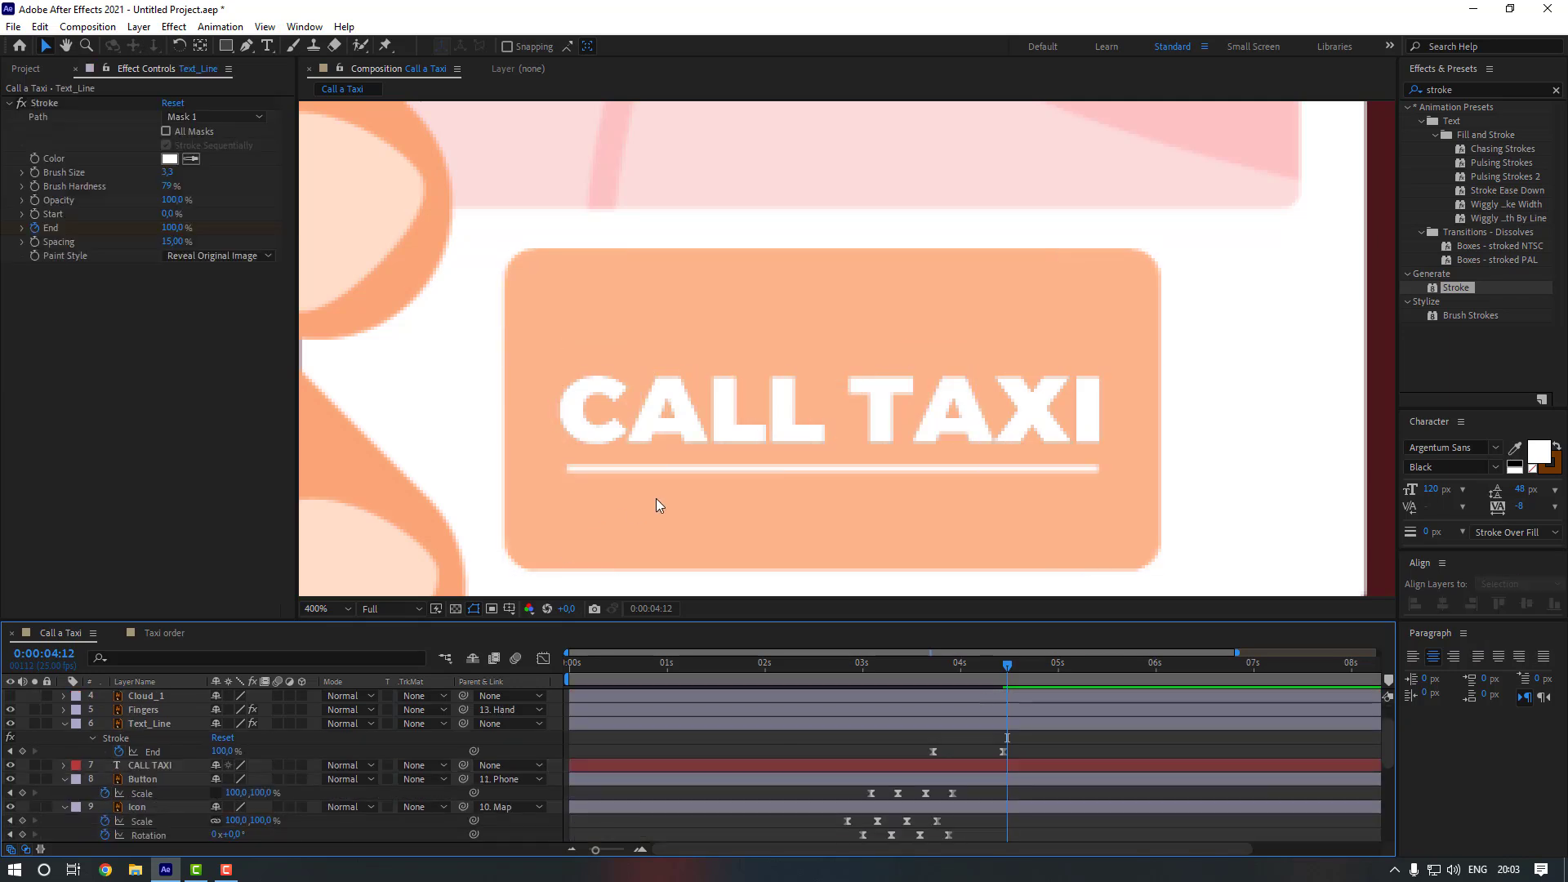
- Open Animation Composer 3 for the CALL TAXI layer and expand Starter Presets to the Transitions - Text Layer, Animate Characters presets
scroll(654, 498, down, 5)
click(305, 26)
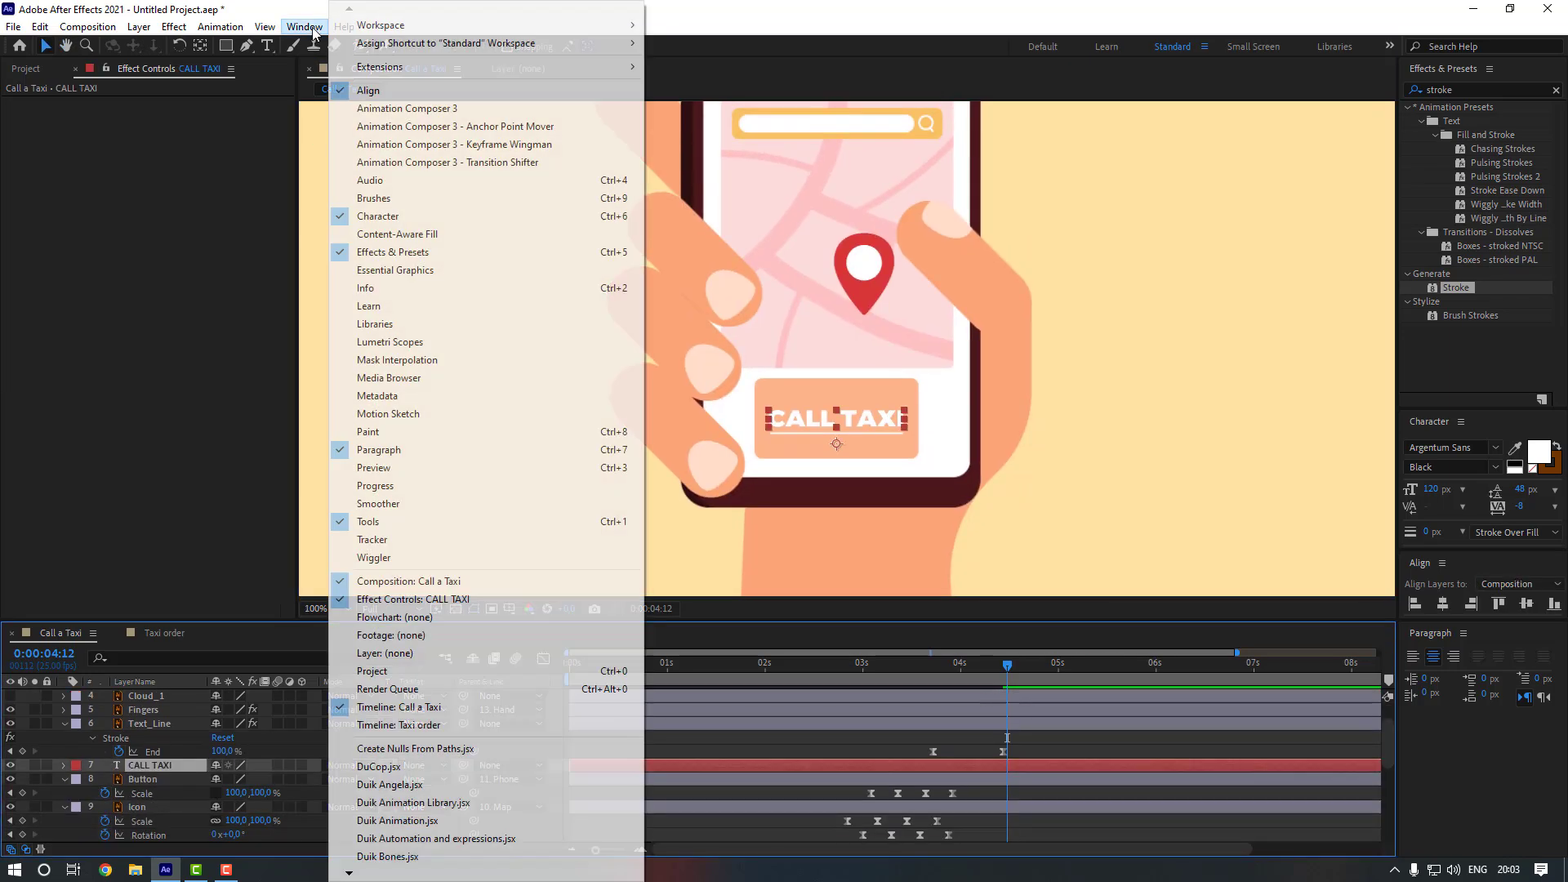
click(387, 109)
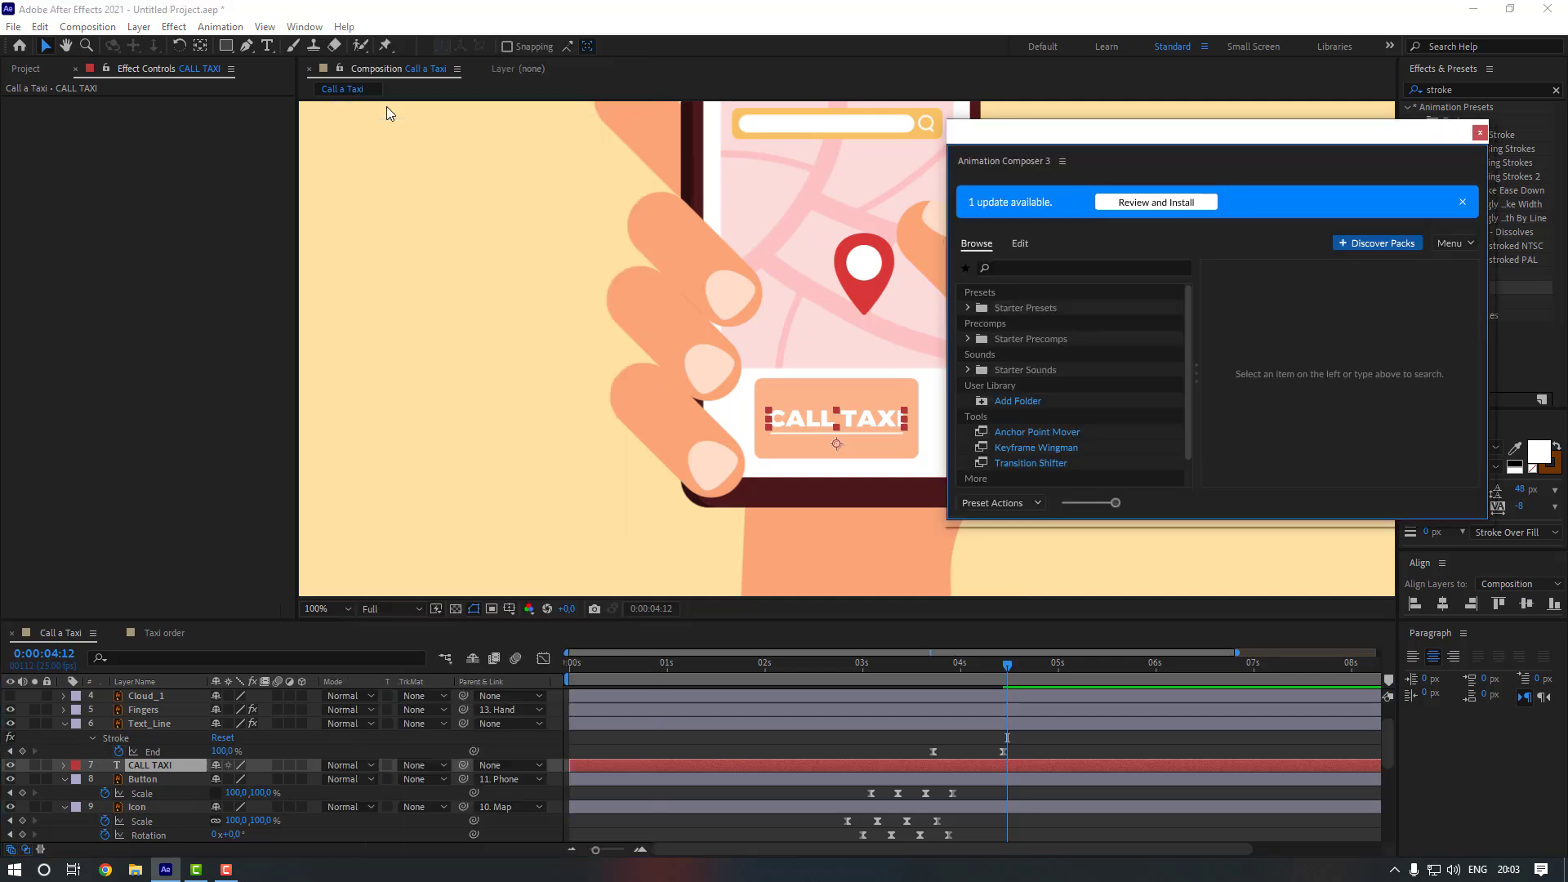
click(967, 308)
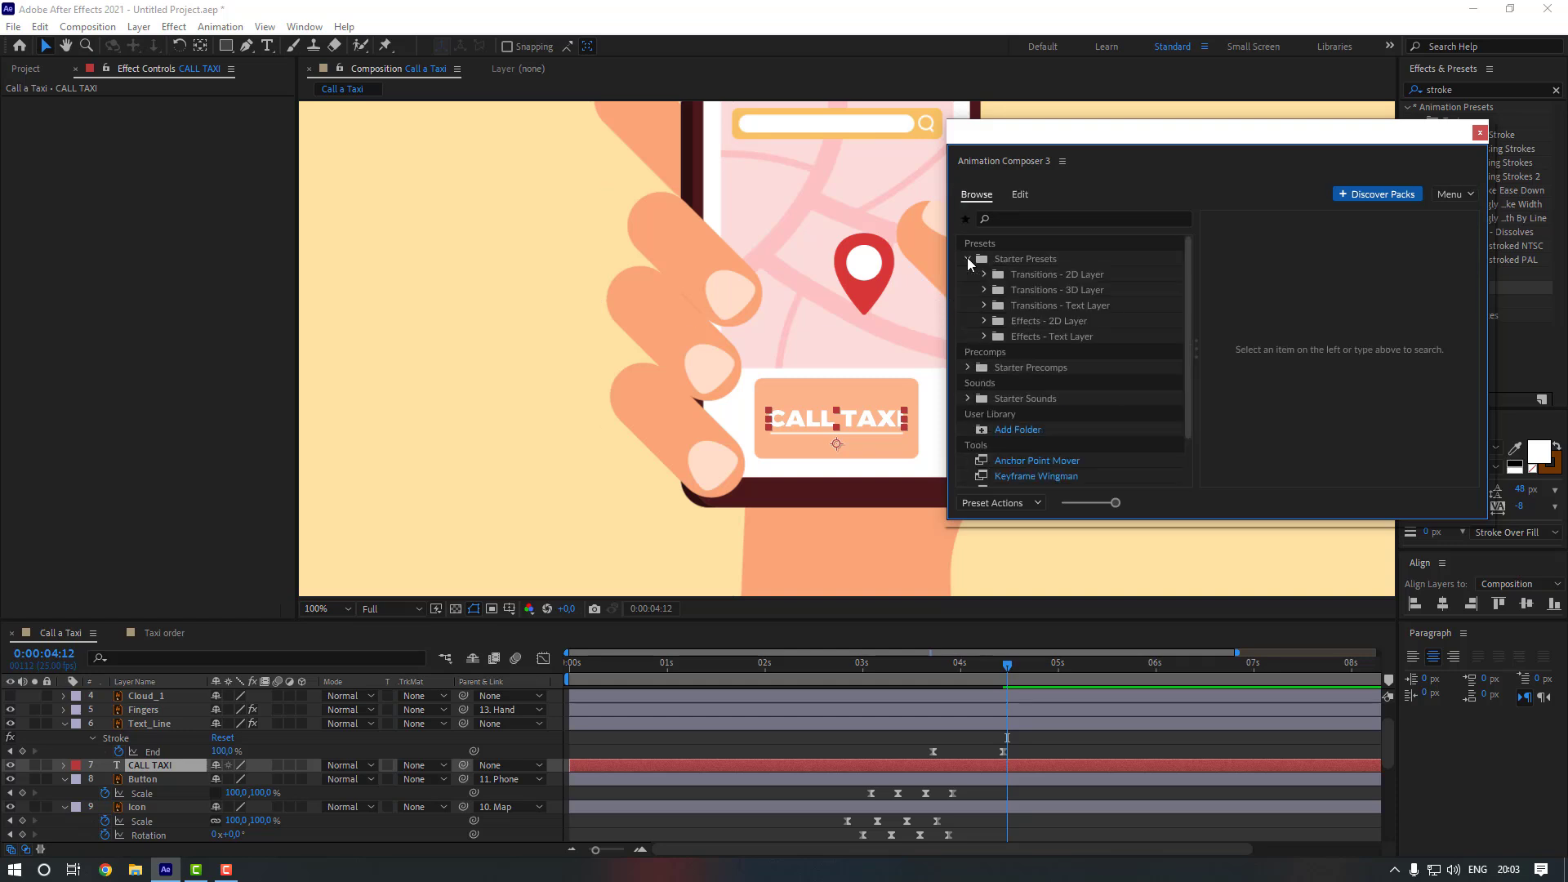
click(984, 305)
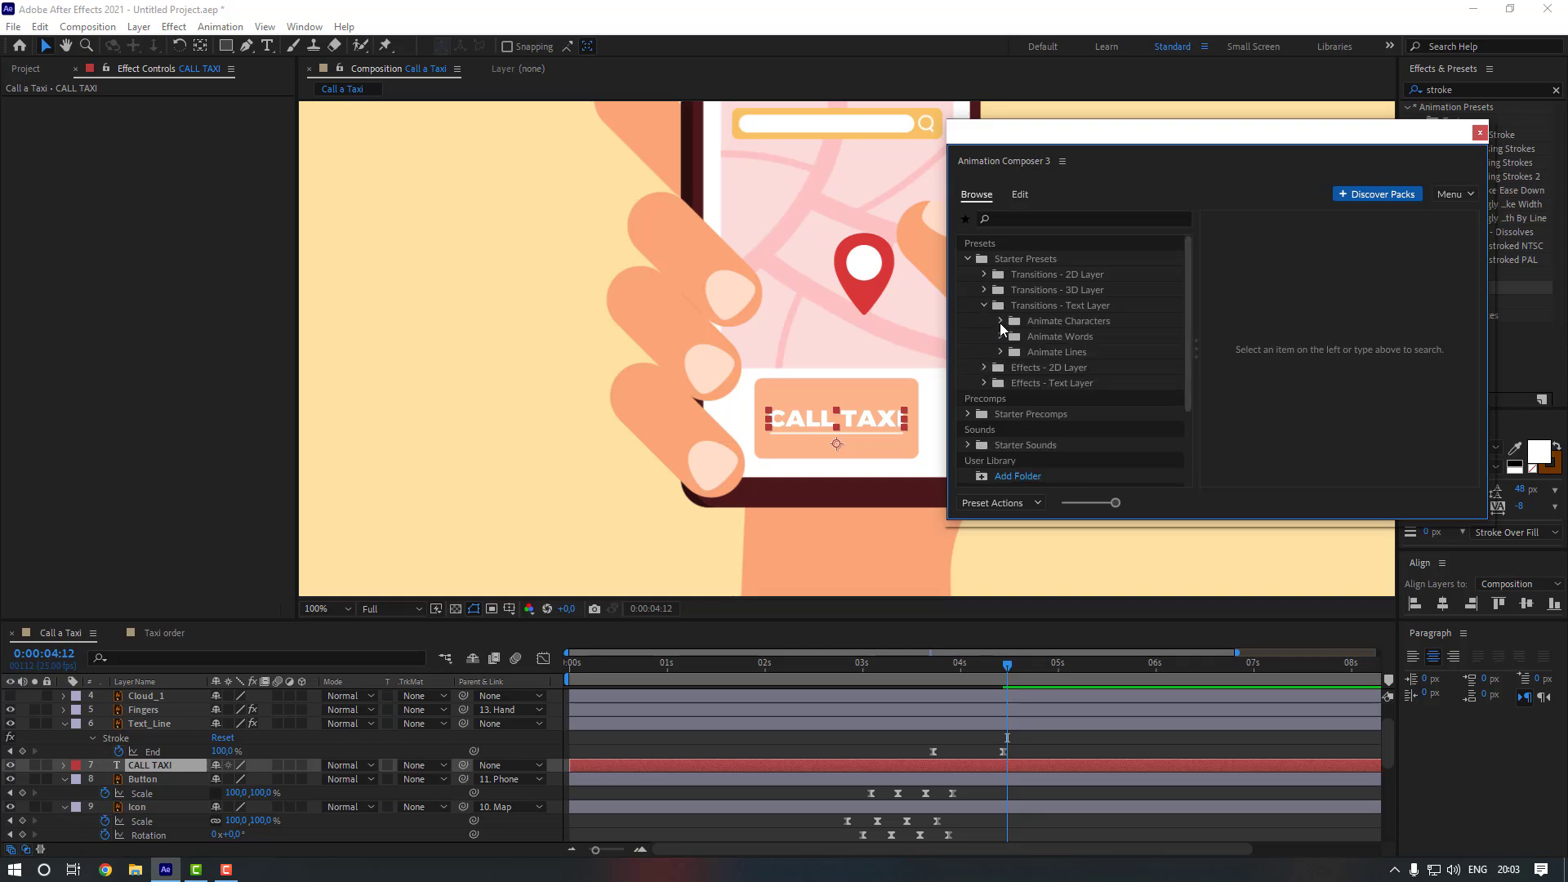
- Compare several character presets and apply Overshoot Position & Rotate & Scale Characters to CALL TAXI as an In animation
click(1074, 371)
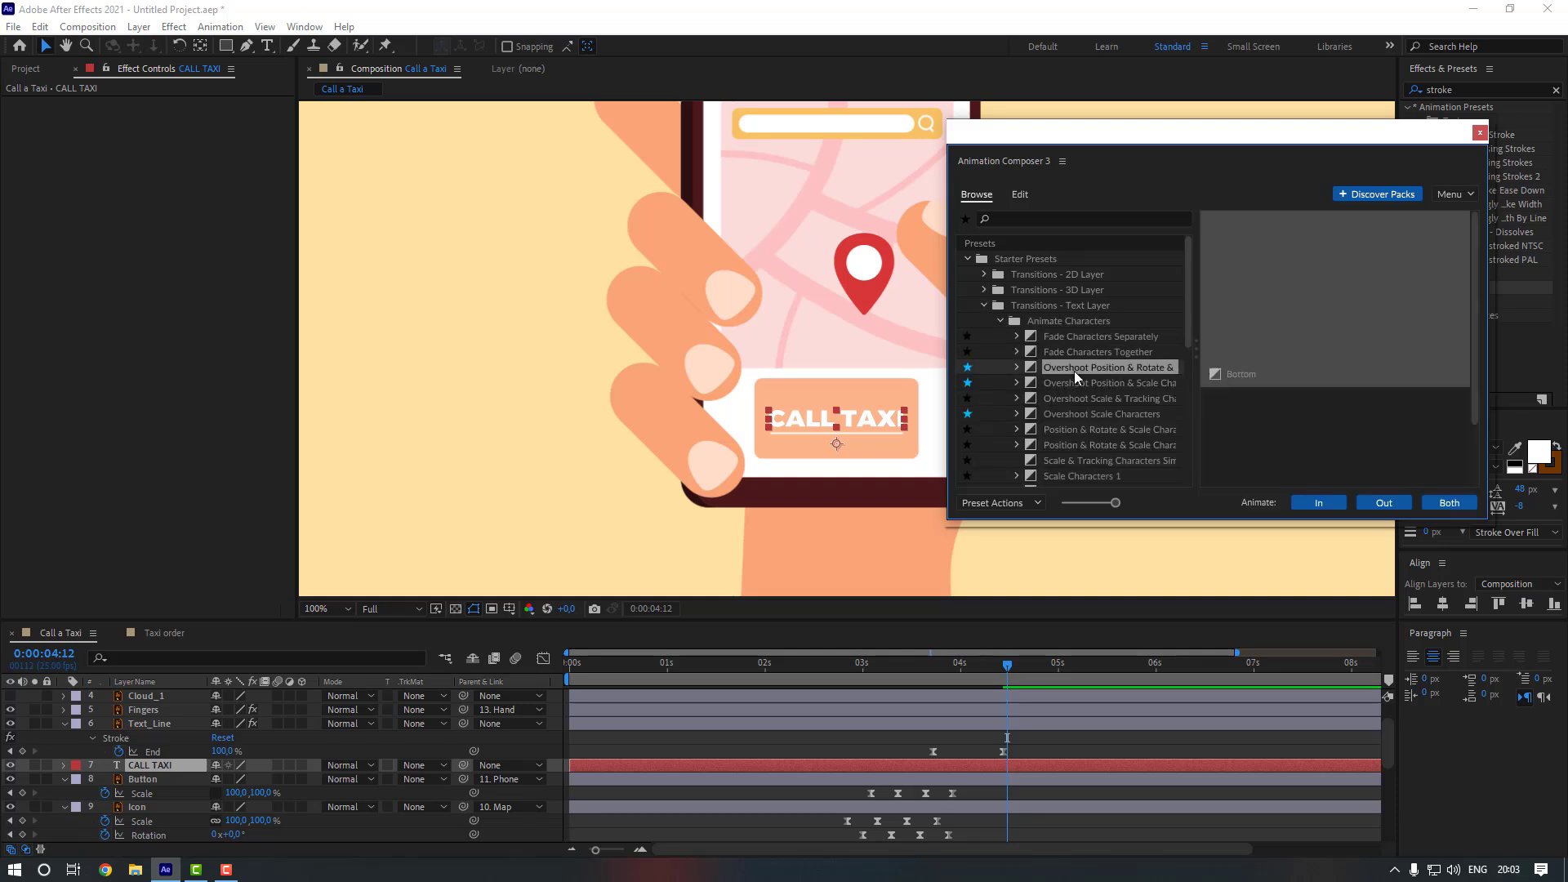
click(1065, 415)
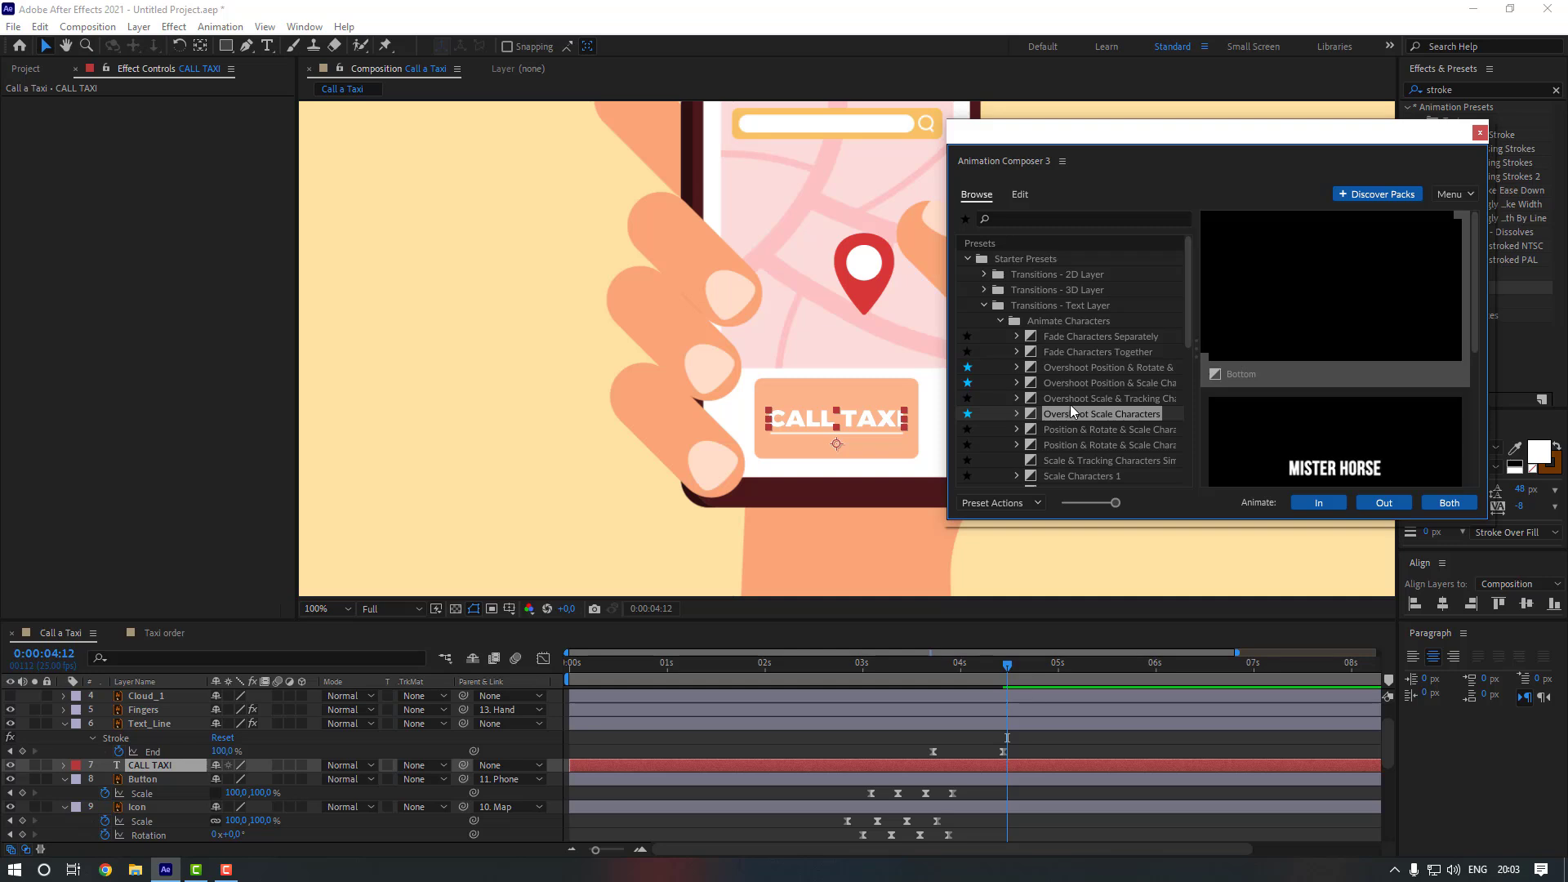
click(1078, 351)
scroll(1078, 360, down, 1)
click(1075, 407)
click(1073, 360)
click(1069, 282)
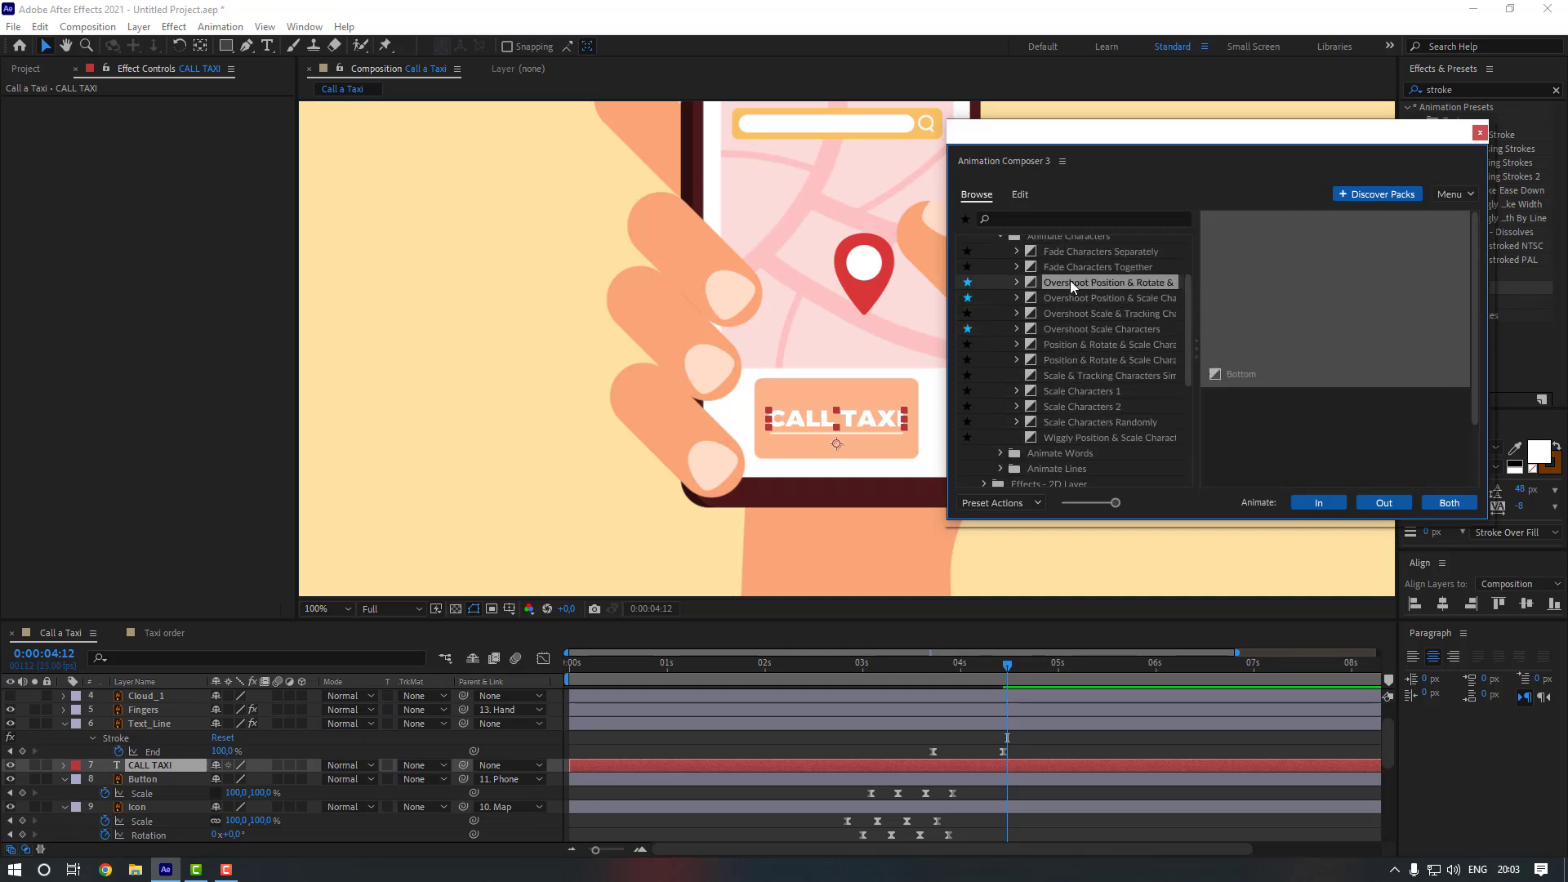
click(1326, 505)
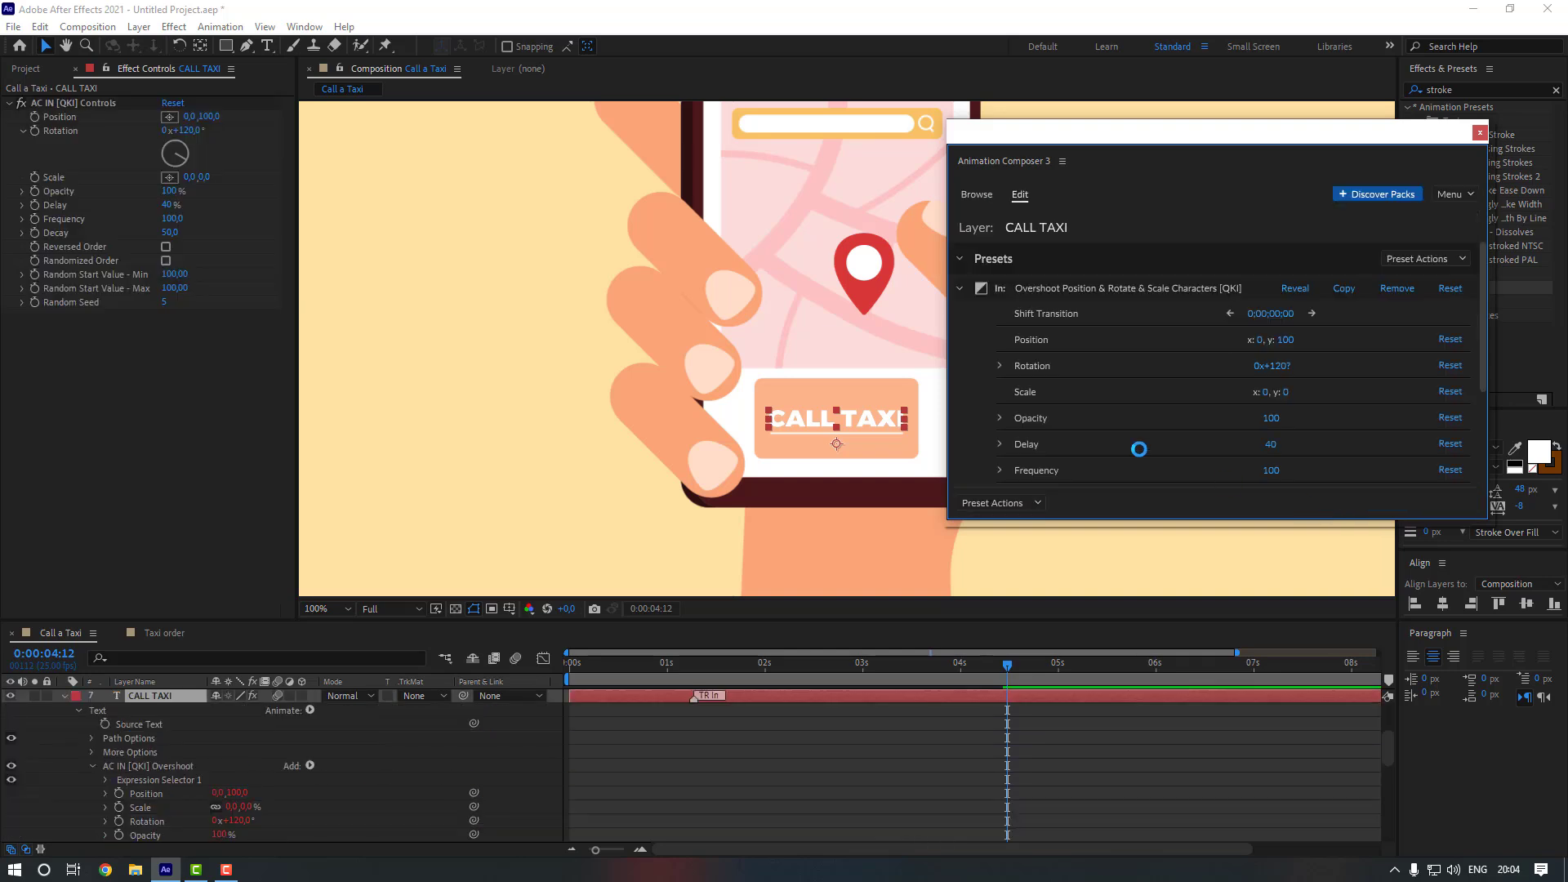
- Close Animation Composer, slide the CALL TAXI layer to start at about 0:00:03:02, and preview the text animation
click(1478, 132)
click(65, 697)
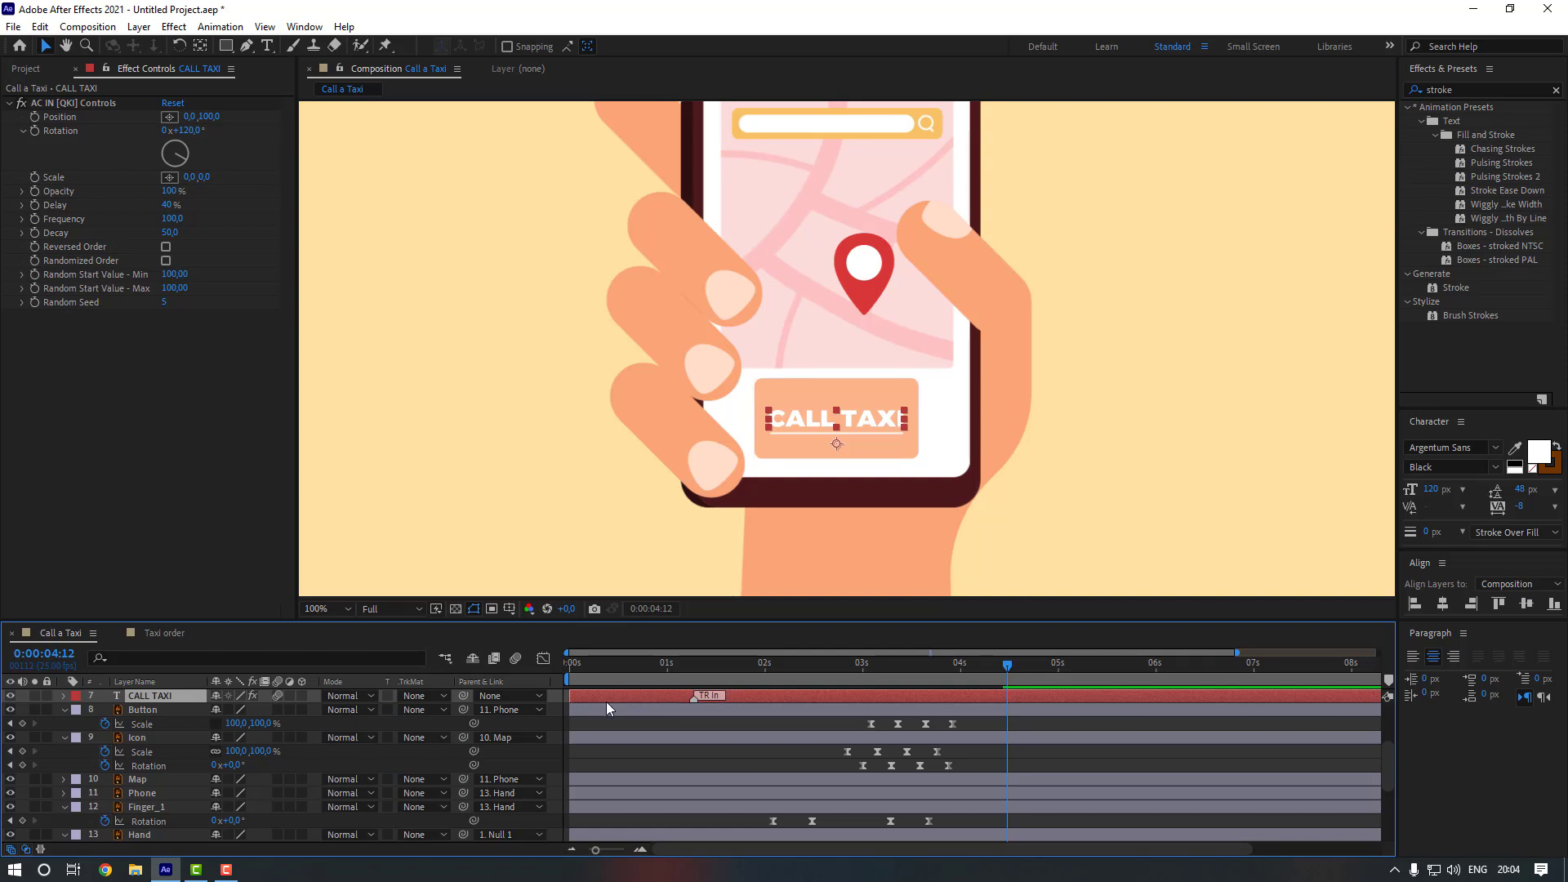
drag(599, 697, 904, 700)
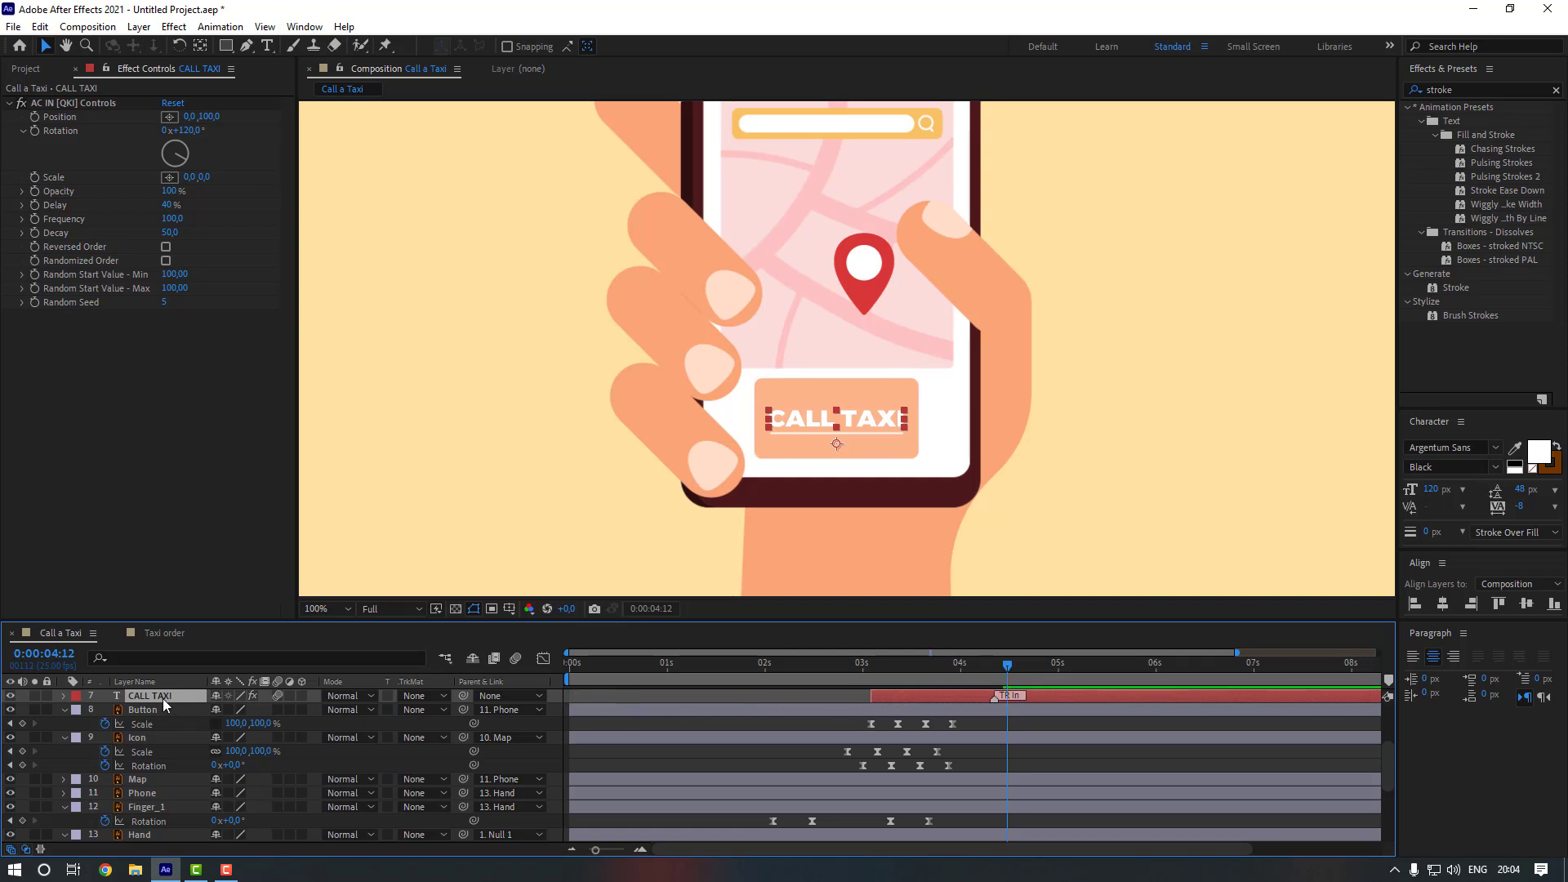
click(846, 666)
scroll(825, 468, down, 2)
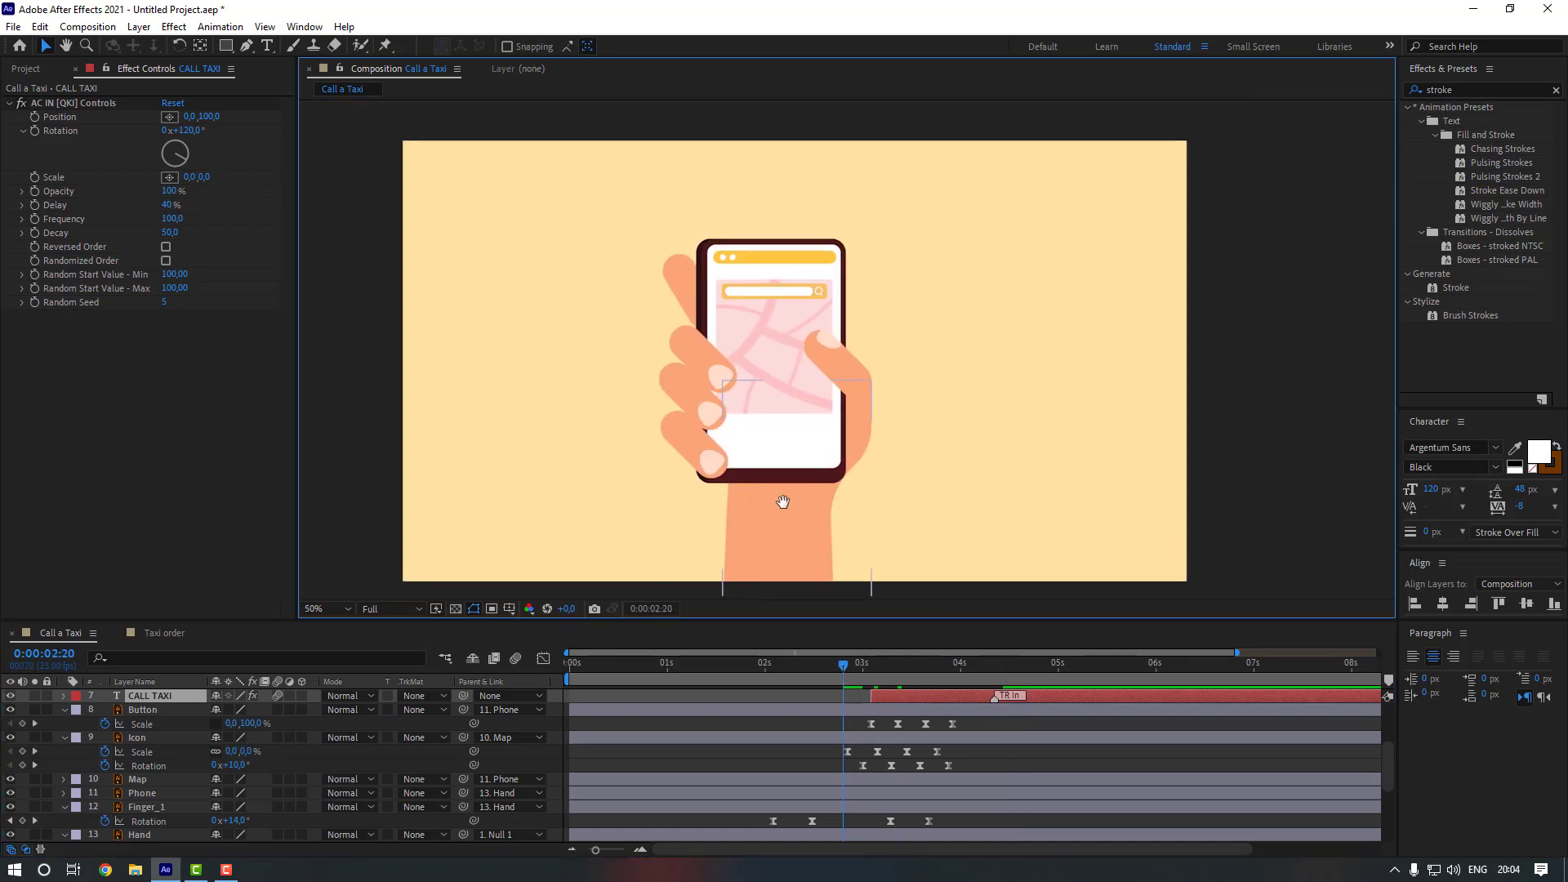
key(space)
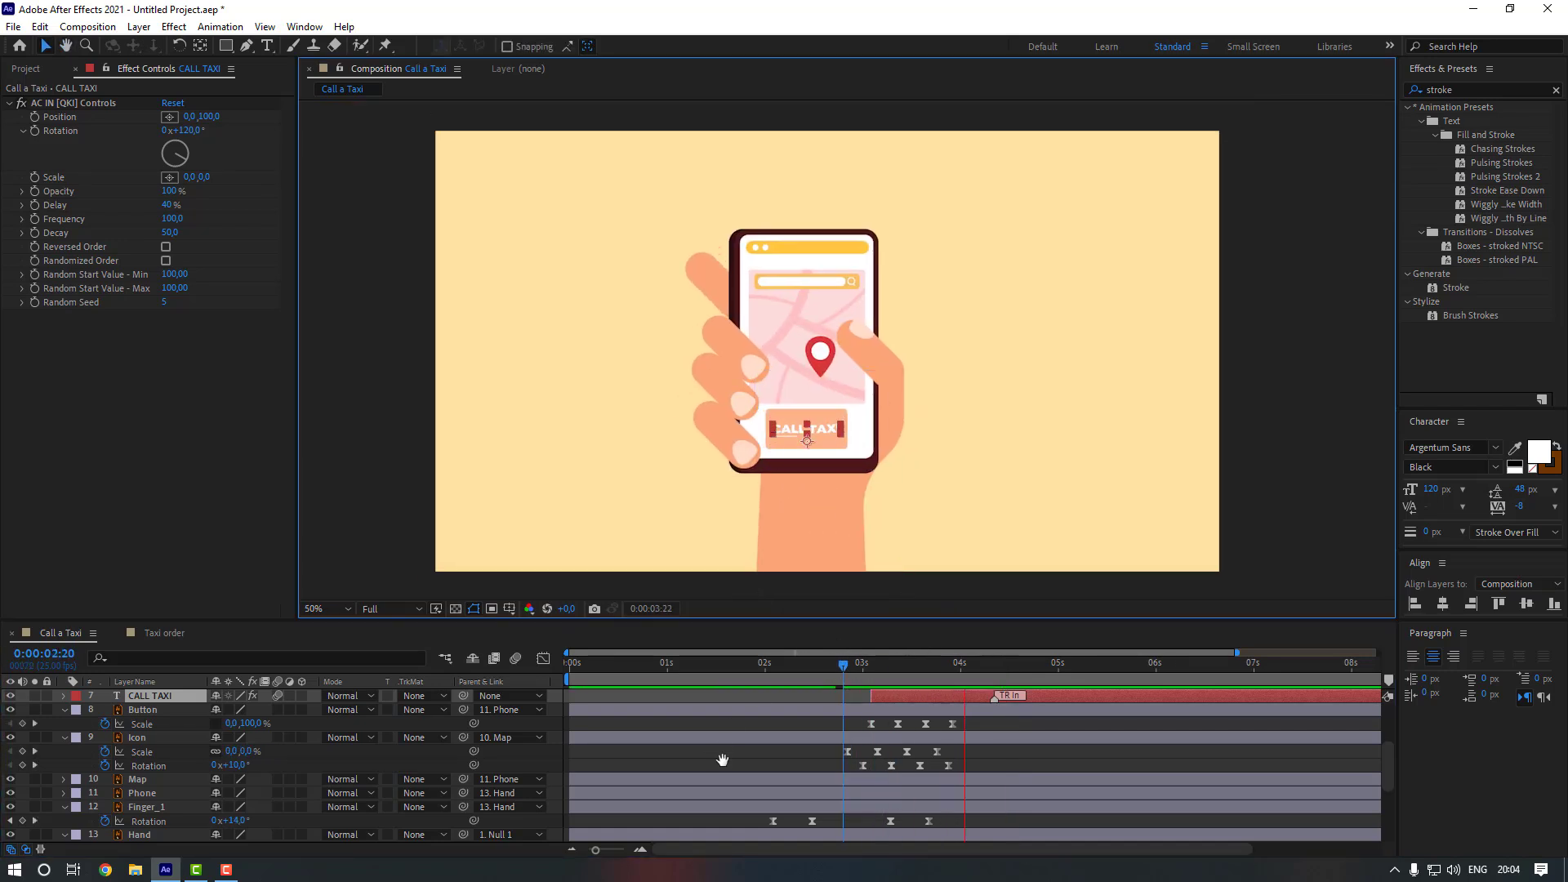
click(854, 677)
key(space)
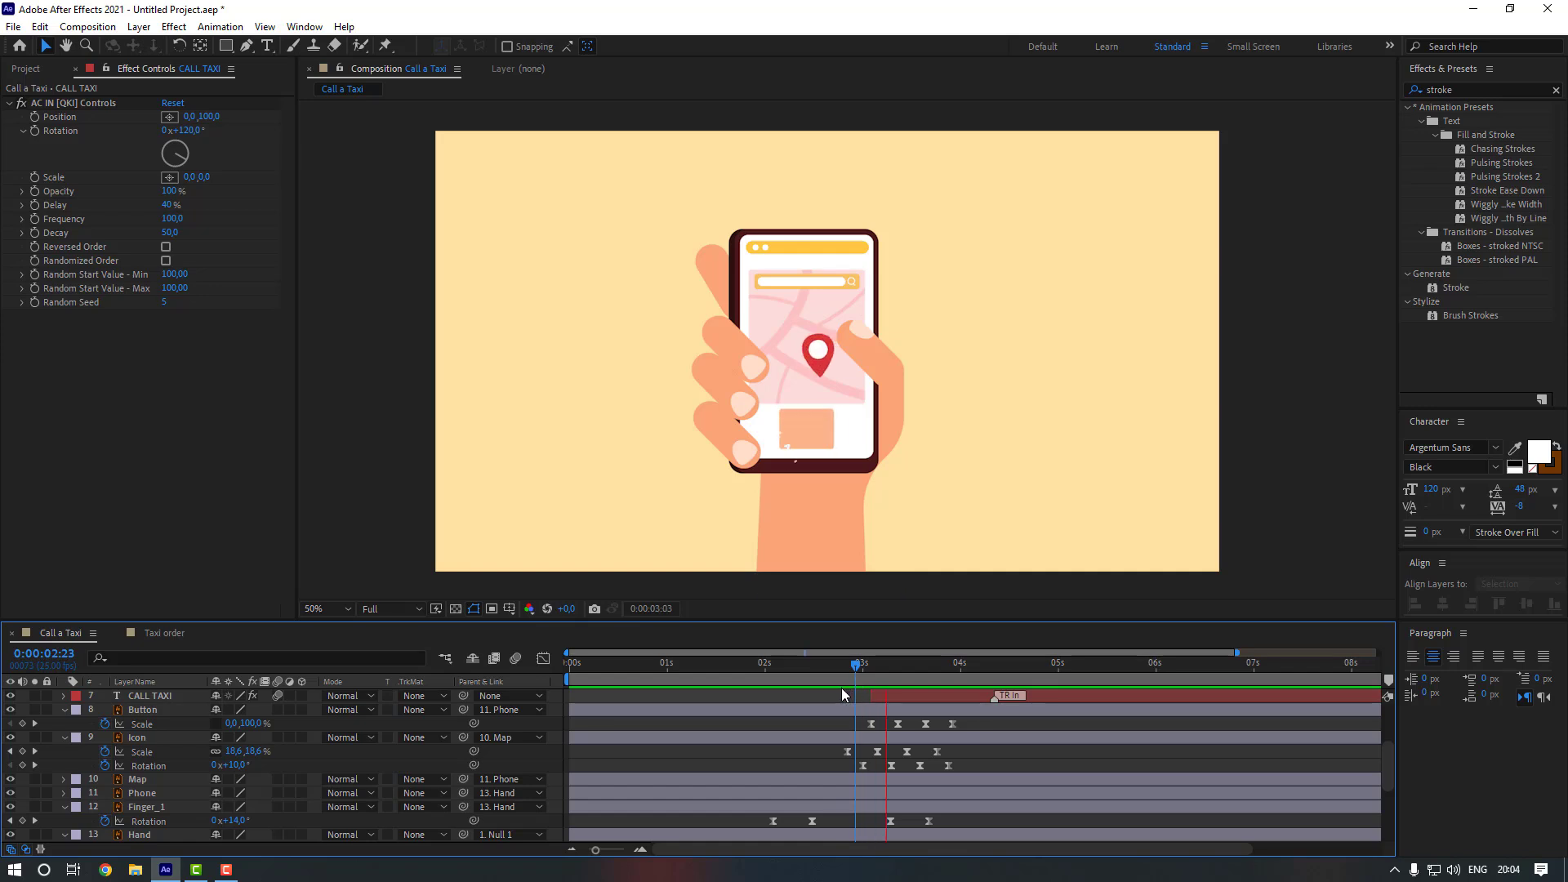
key(space)
- Slide the CALL TAXI layer to start at about 0:00:03:11 and preview it from 0:00:03:08, collapsing Text_Line's properties
drag(882, 696, 919, 697)
scroll(871, 705, up, 1)
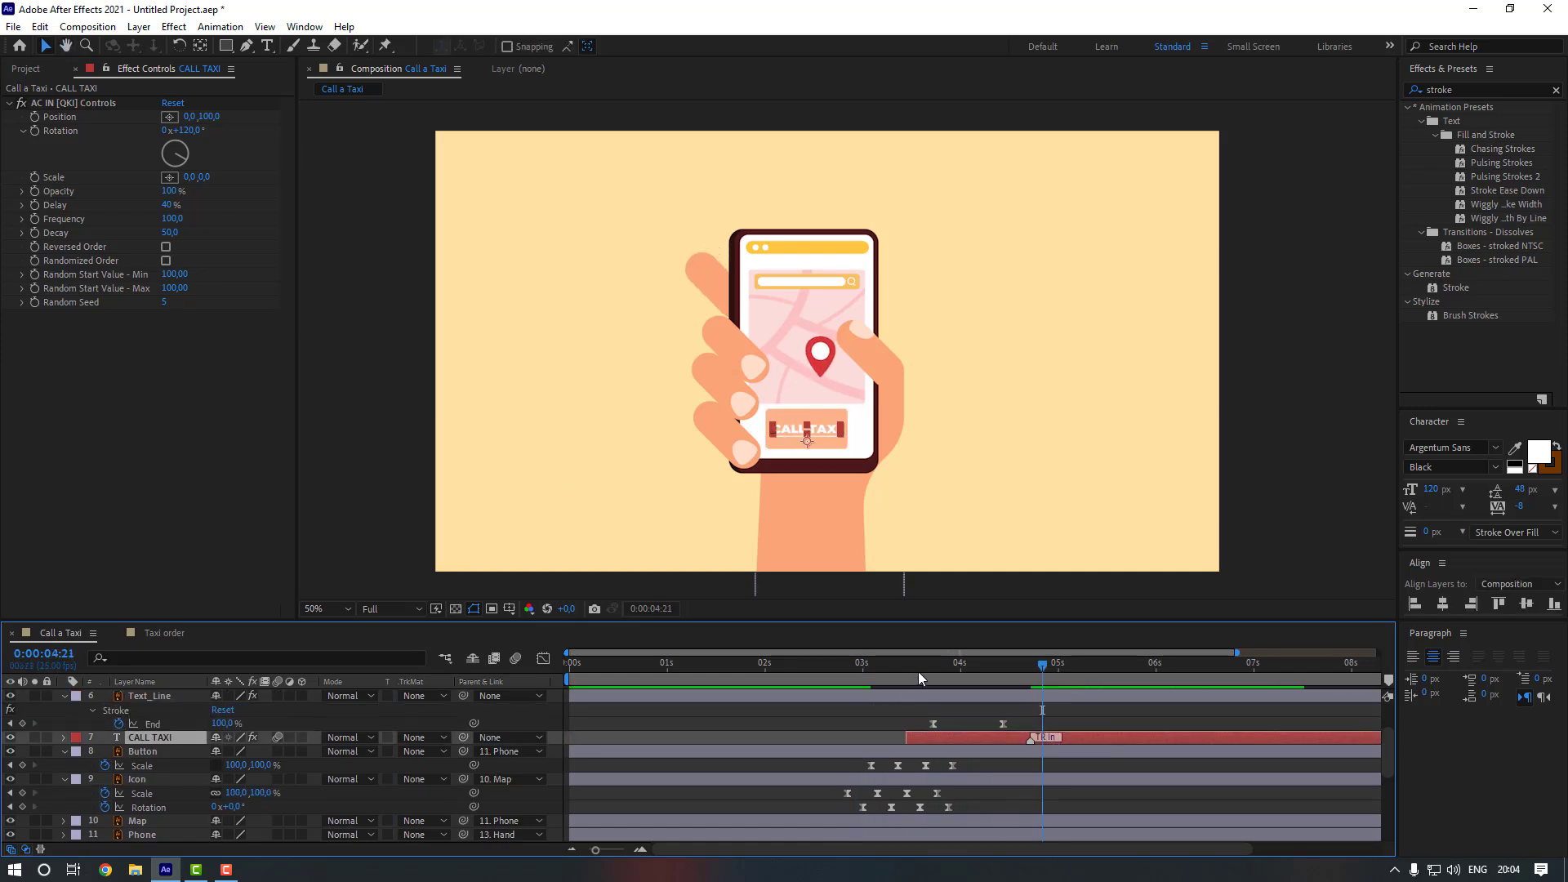
click(894, 665)
click(870, 727)
key(space)
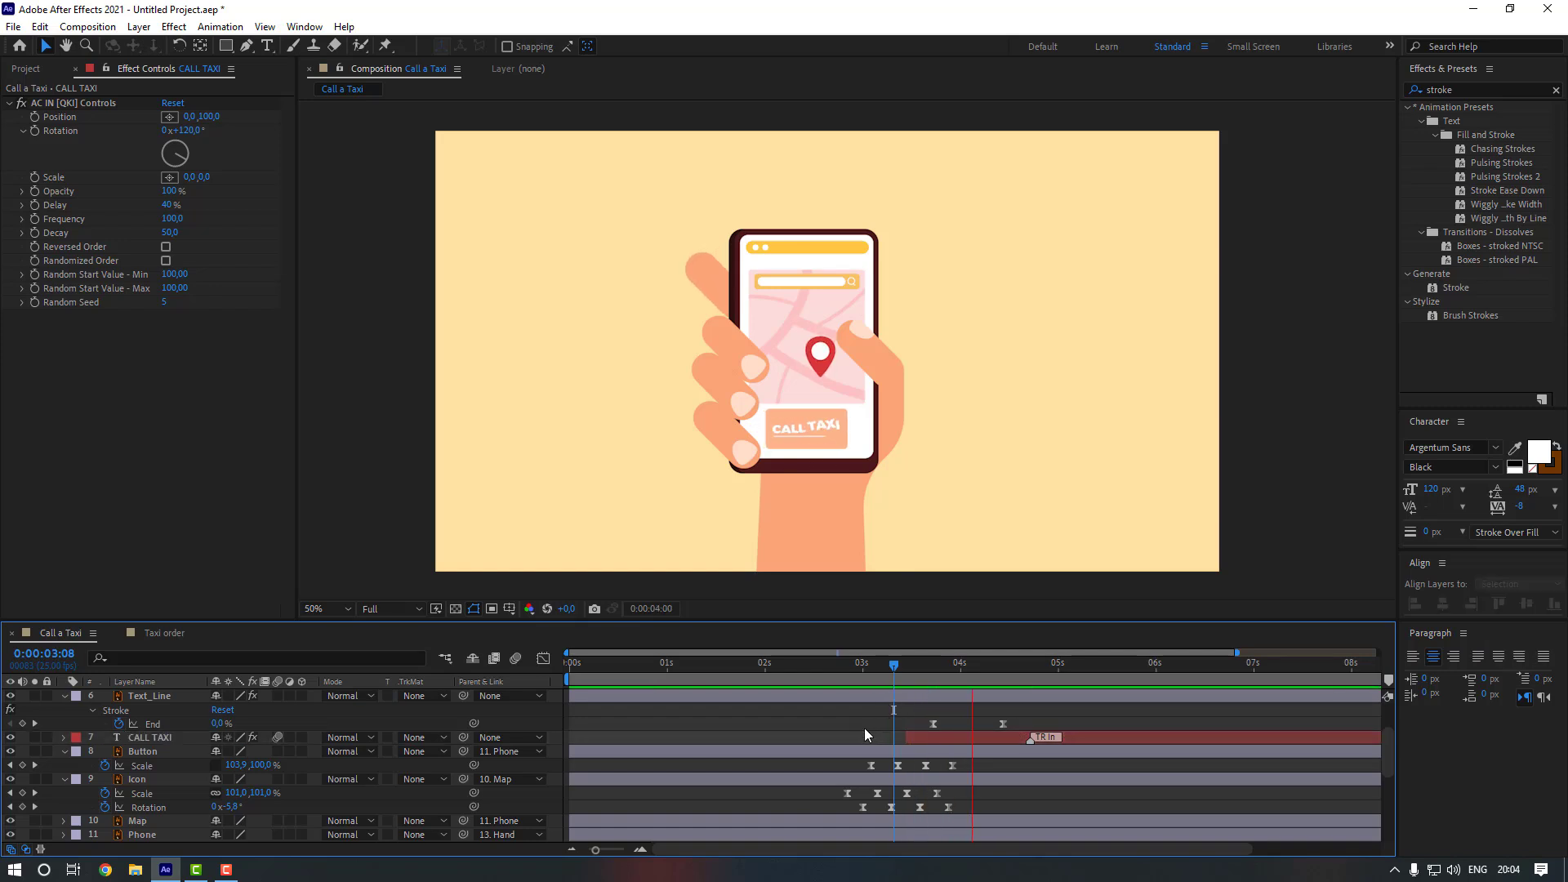
scroll(153, 761, up, 3)
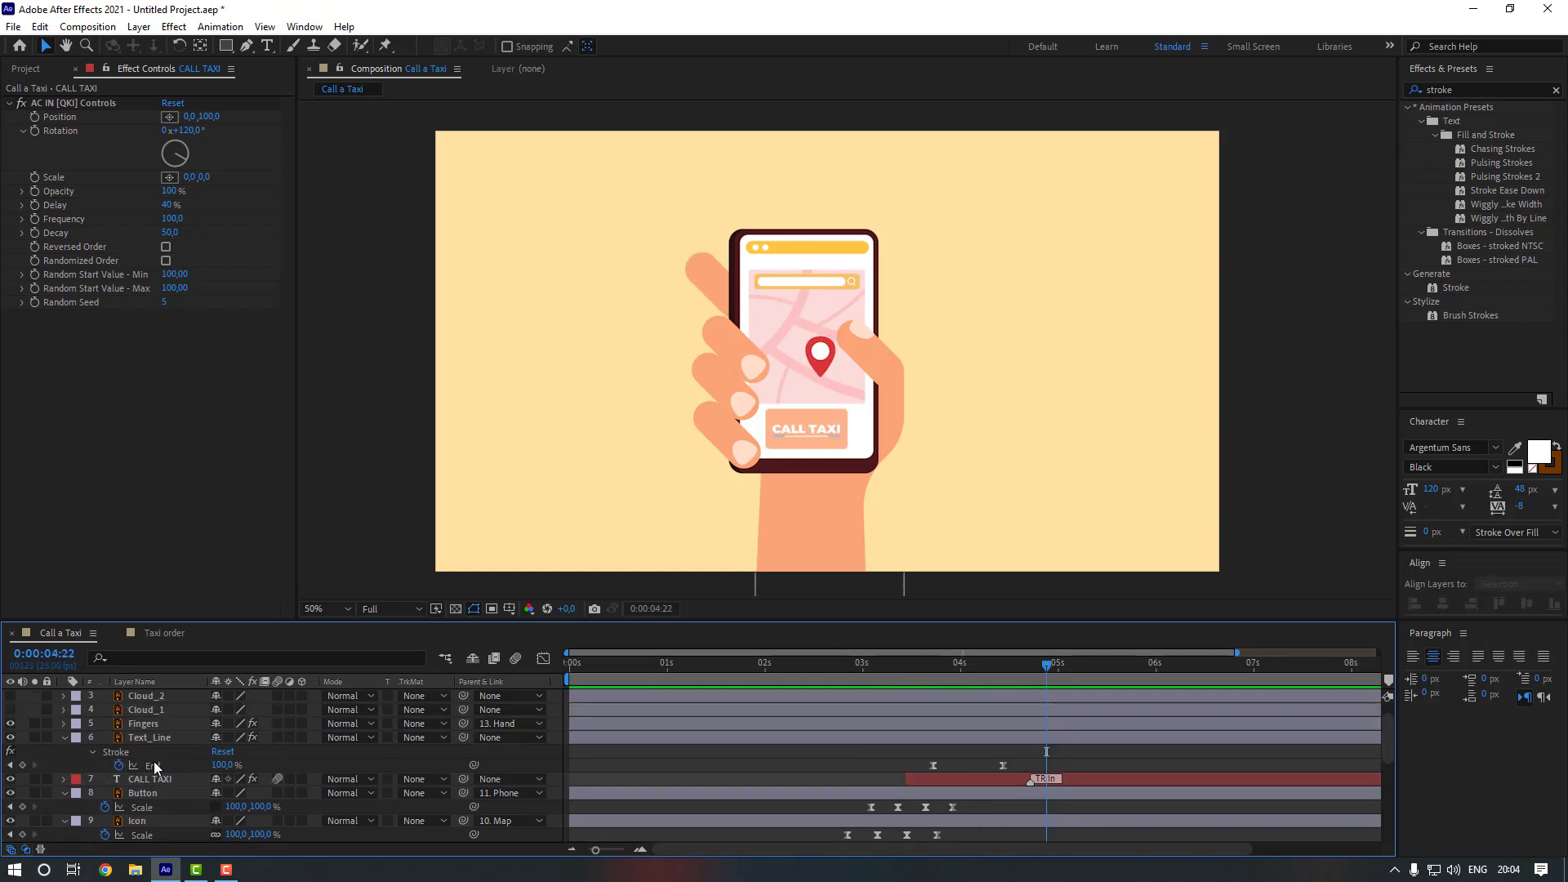
click(63, 765)
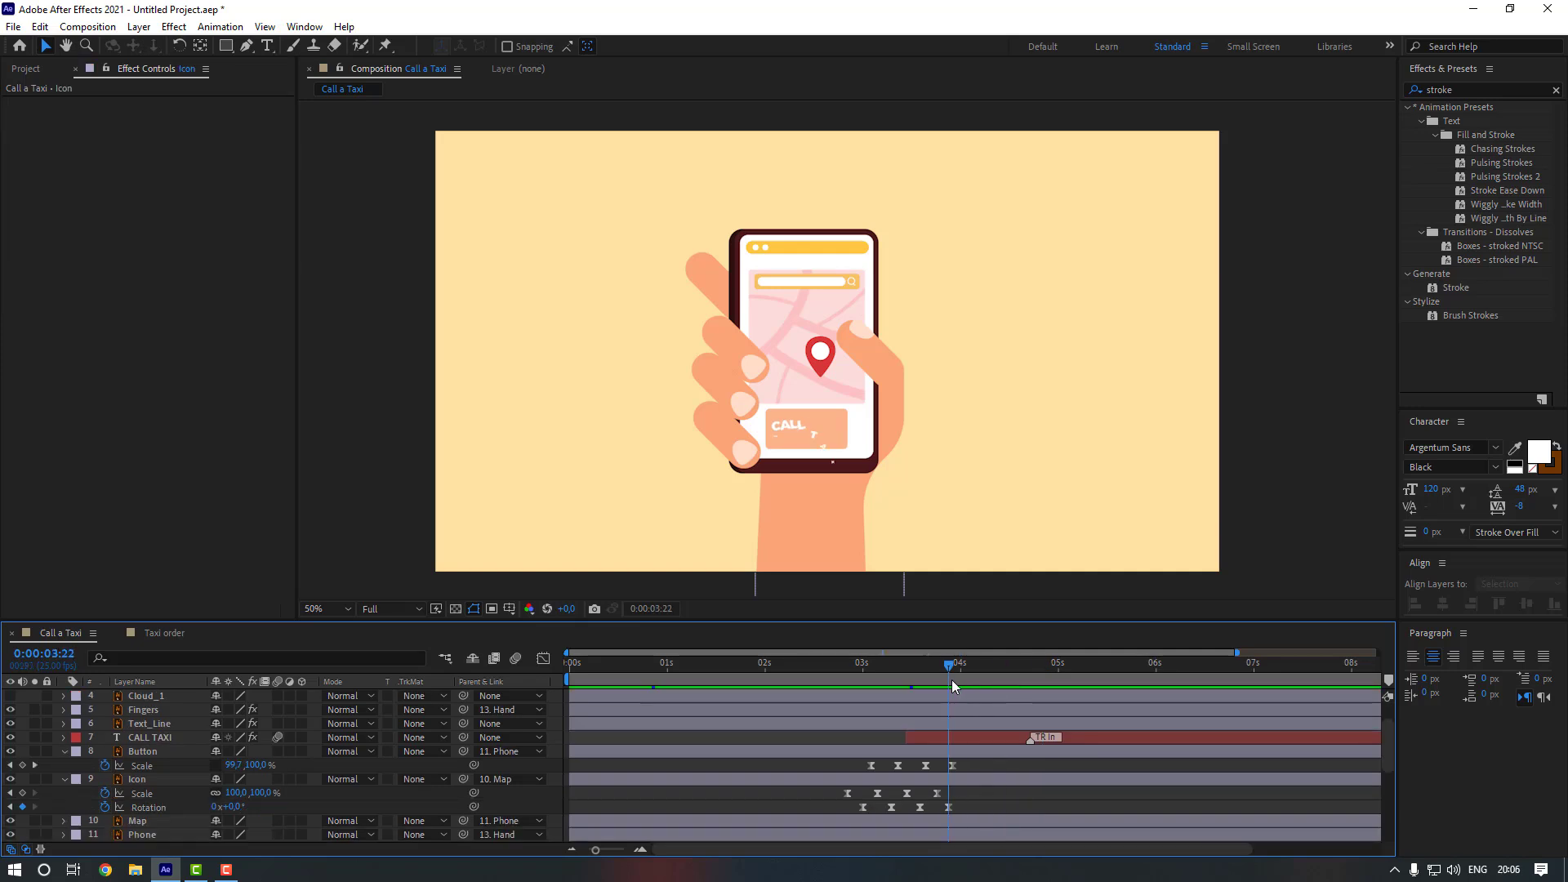
- Split the Button layer at 0:00:04:11 and delete the Scale keyframes from the new Button 2 layer
drag(952, 679, 1002, 682)
click(607, 756)
click(39, 26)
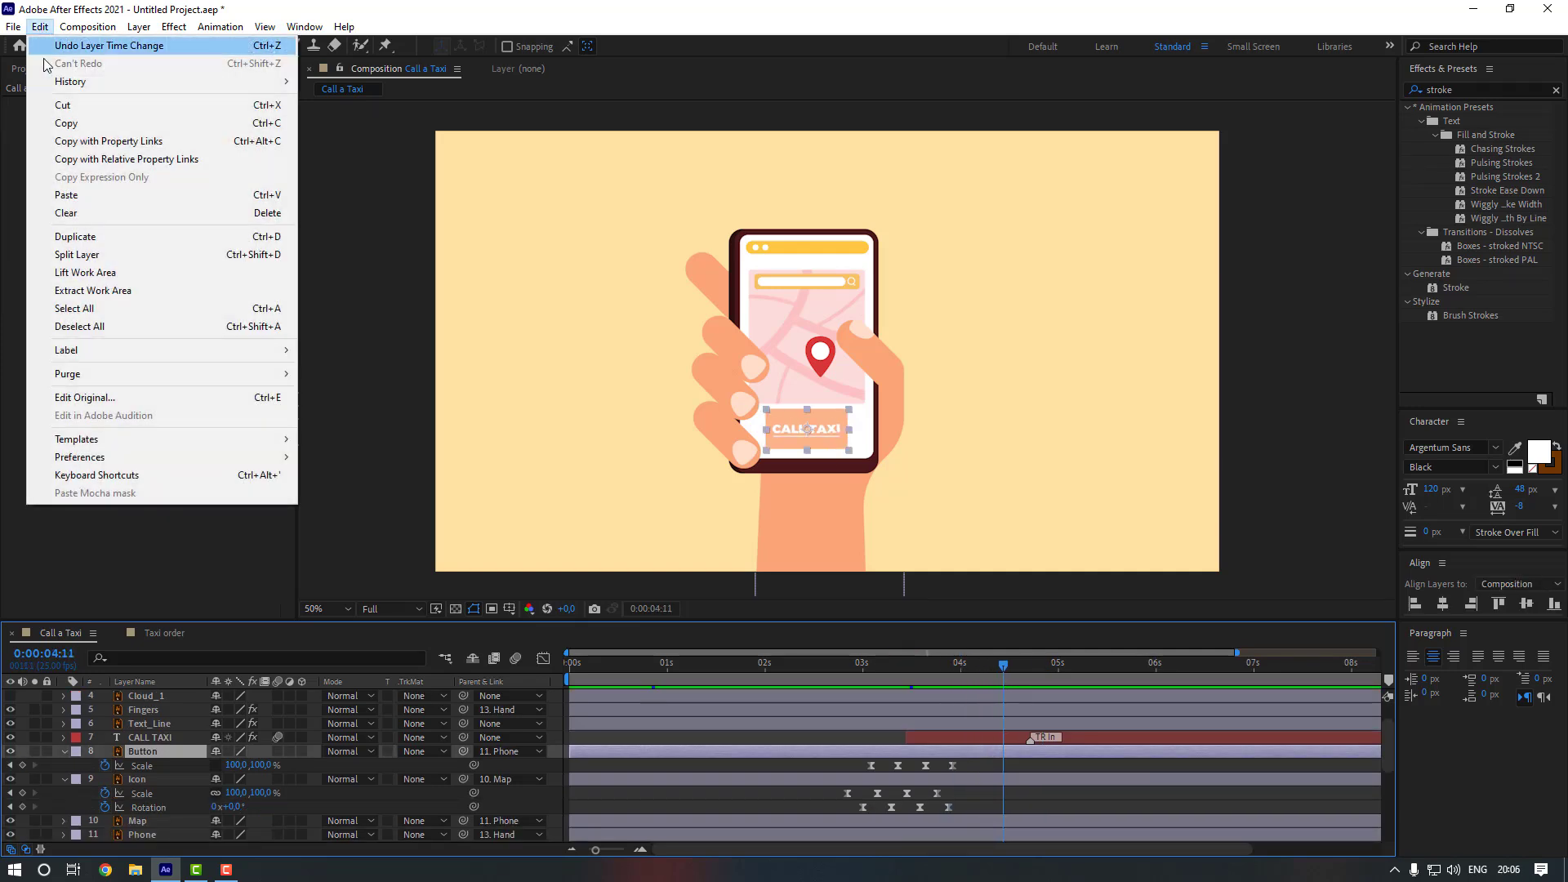
click(112, 255)
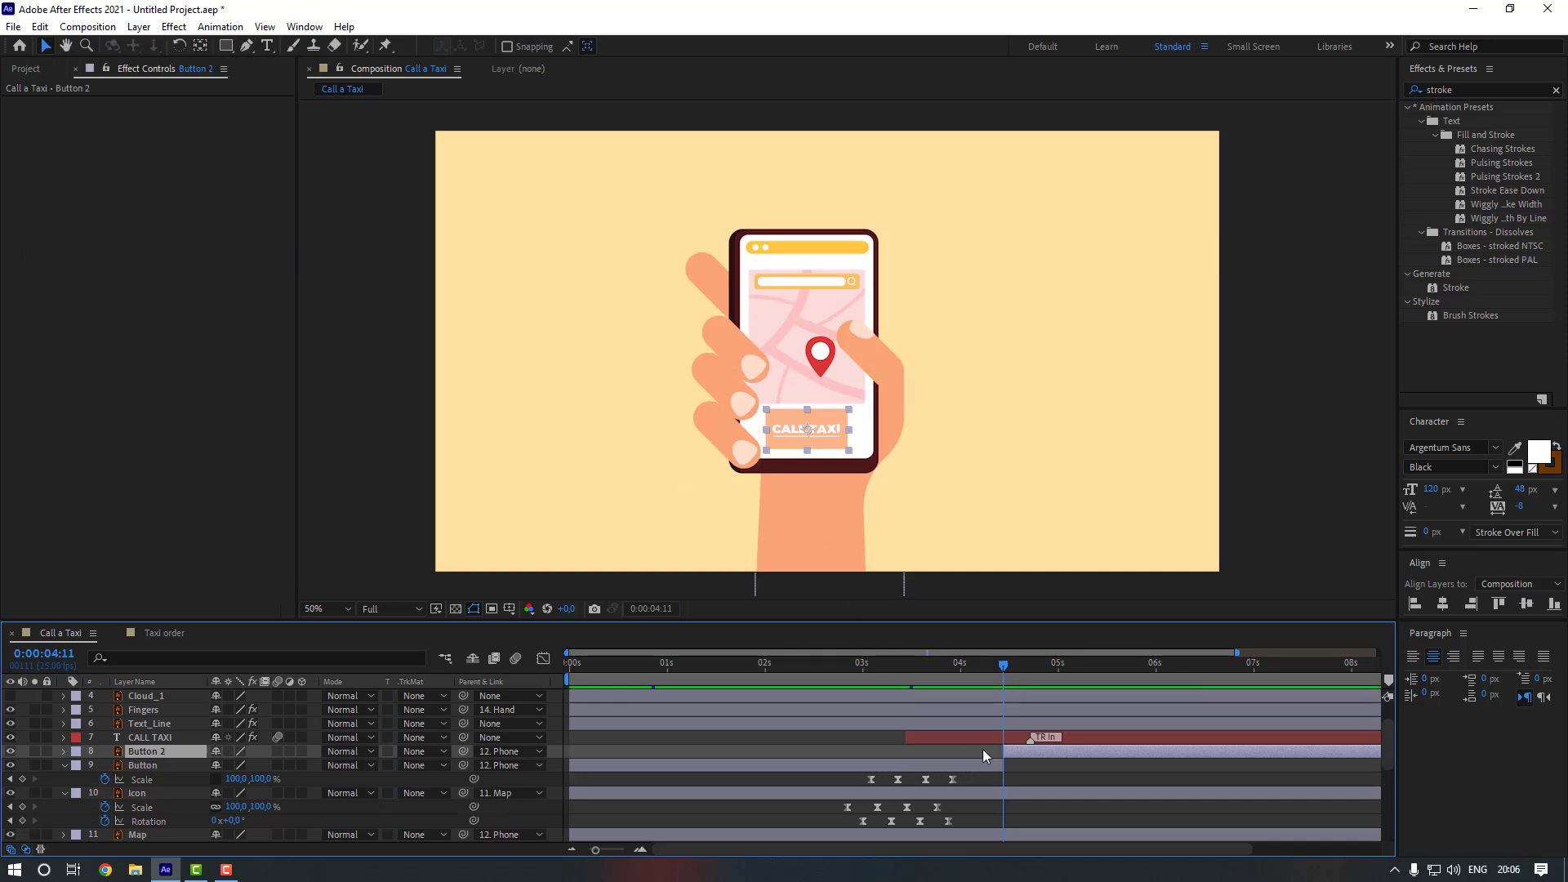
drag(973, 768, 864, 769)
key(Delete)
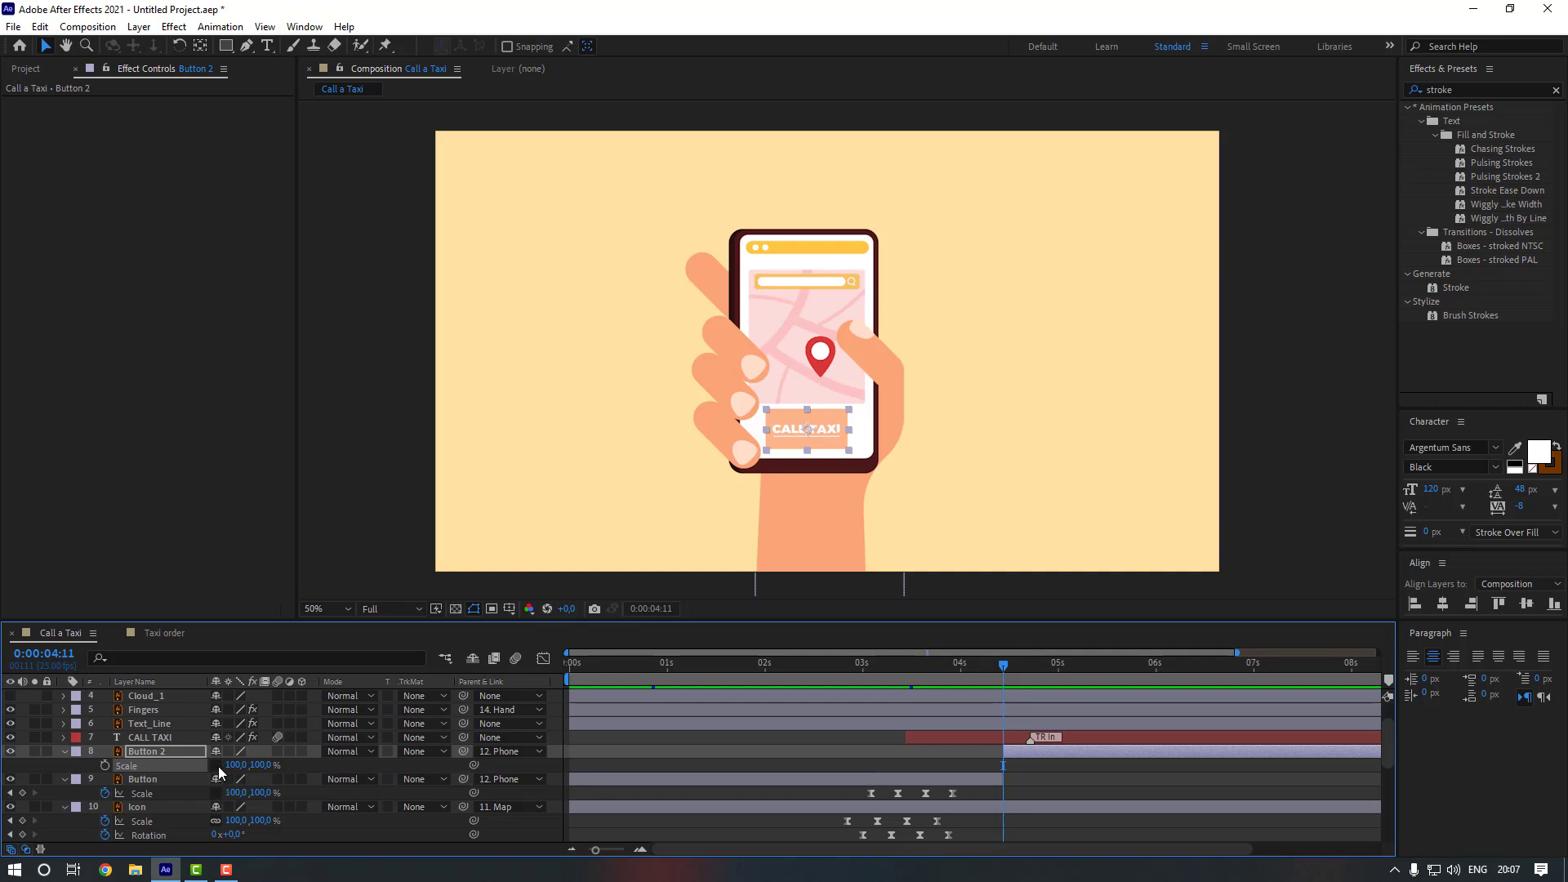
- Parent the CALL TAXI and Text_Line layers to Button 2 and preview from 0:00:04:00
click(165, 738)
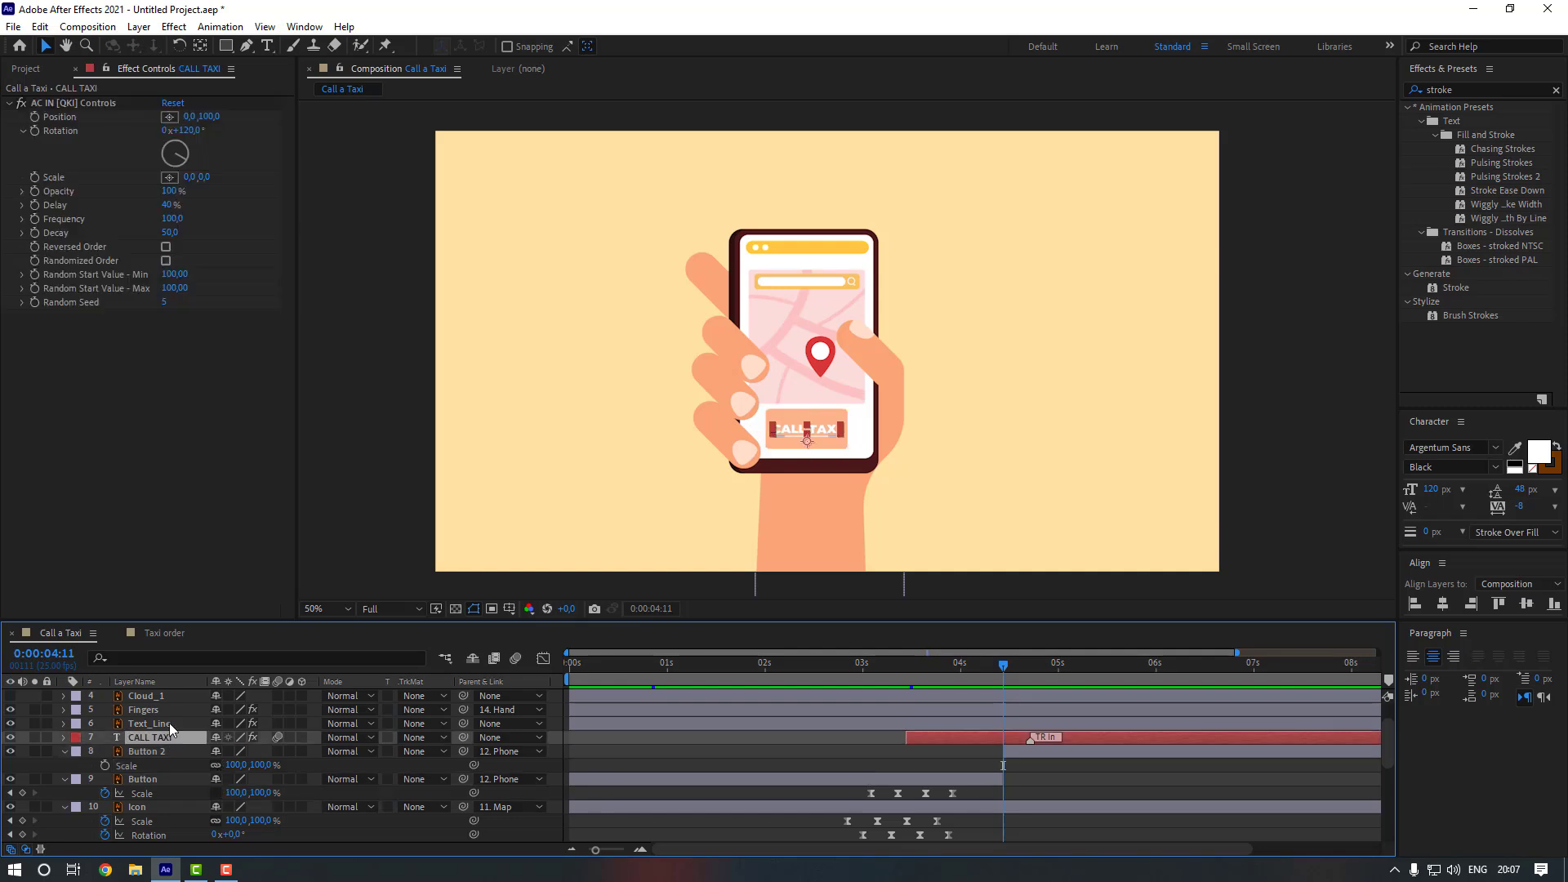
ctrl+click(169, 723)
drag(463, 737, 156, 751)
drag(993, 678, 981, 668)
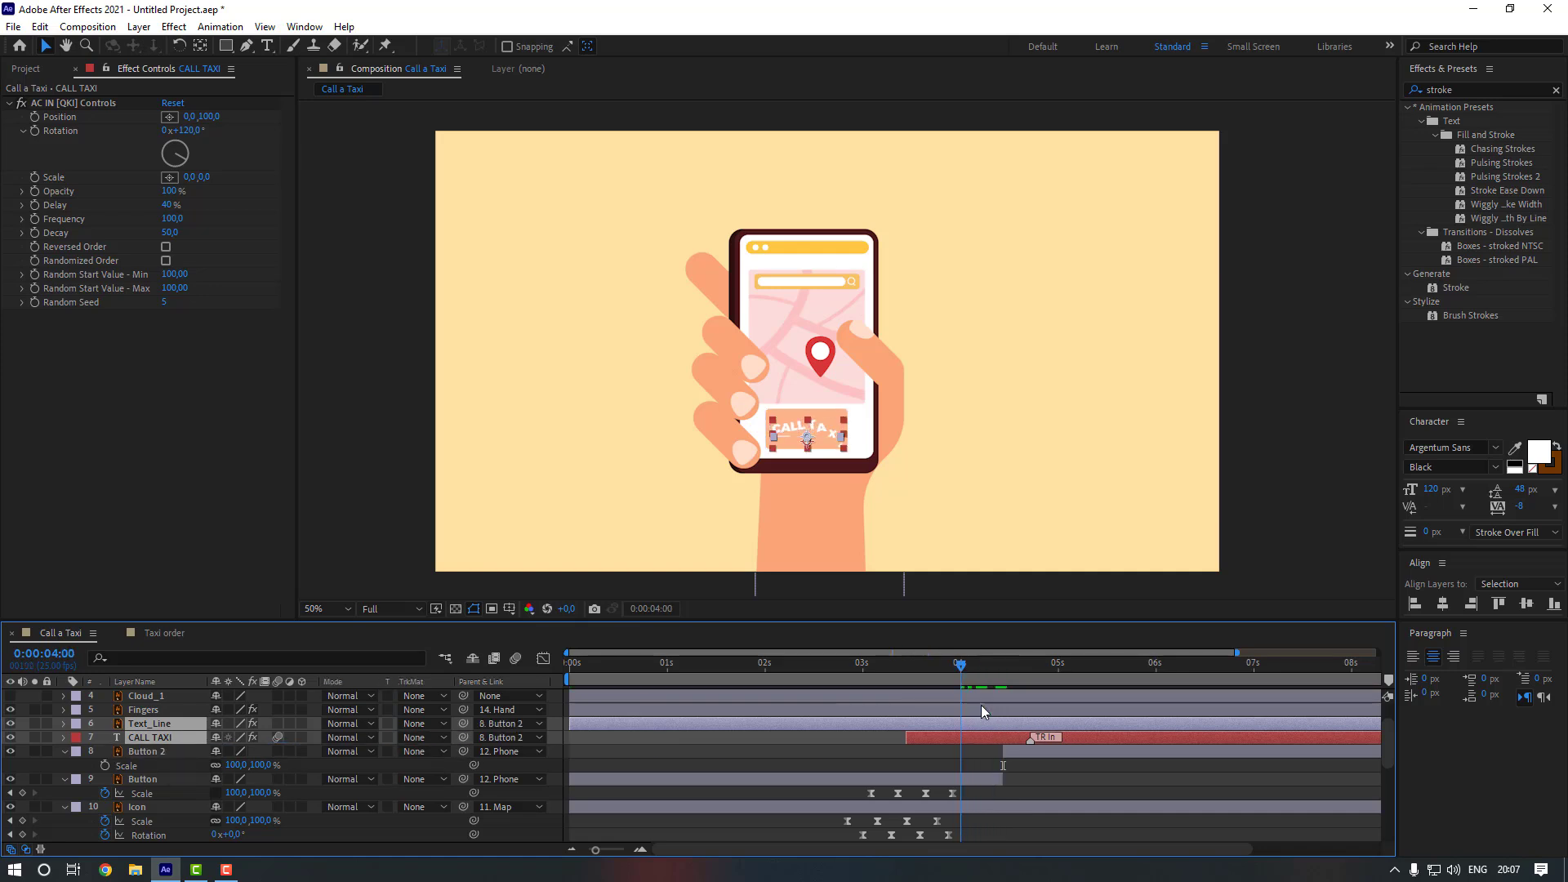
click(1041, 780)
key(space)
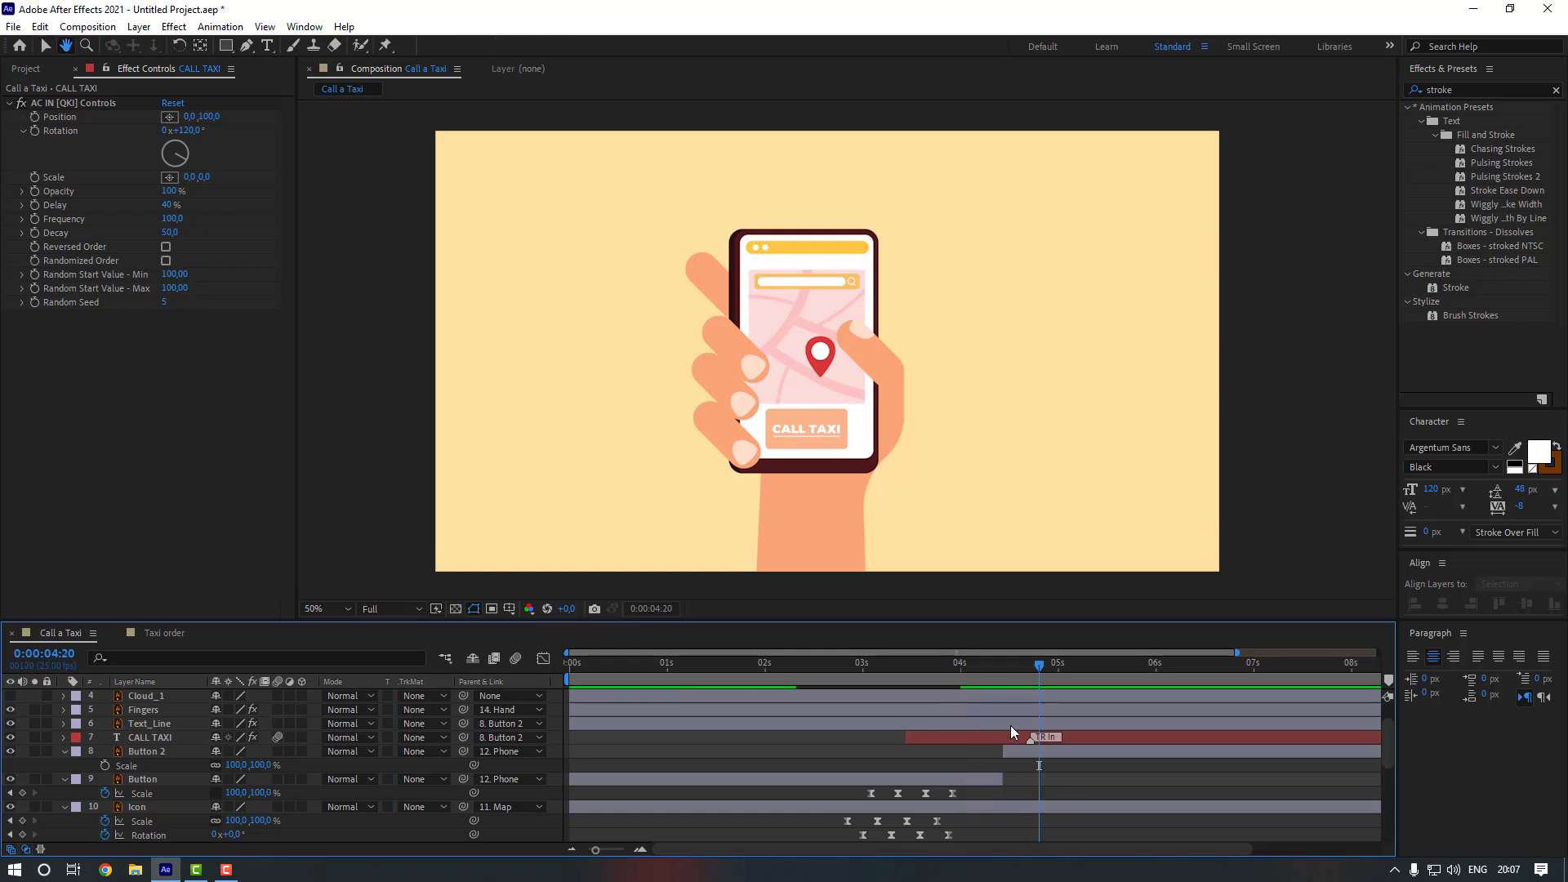
- Keyframe Button 2's Scale at 100% at 0:00:04:18 and at 90% at 0:00:05:03
mouse_move(1020, 668)
mouse_down()
mouse_move(983, 672)
mouse_move(1032, 674)
mouse_up()
click(104, 764)
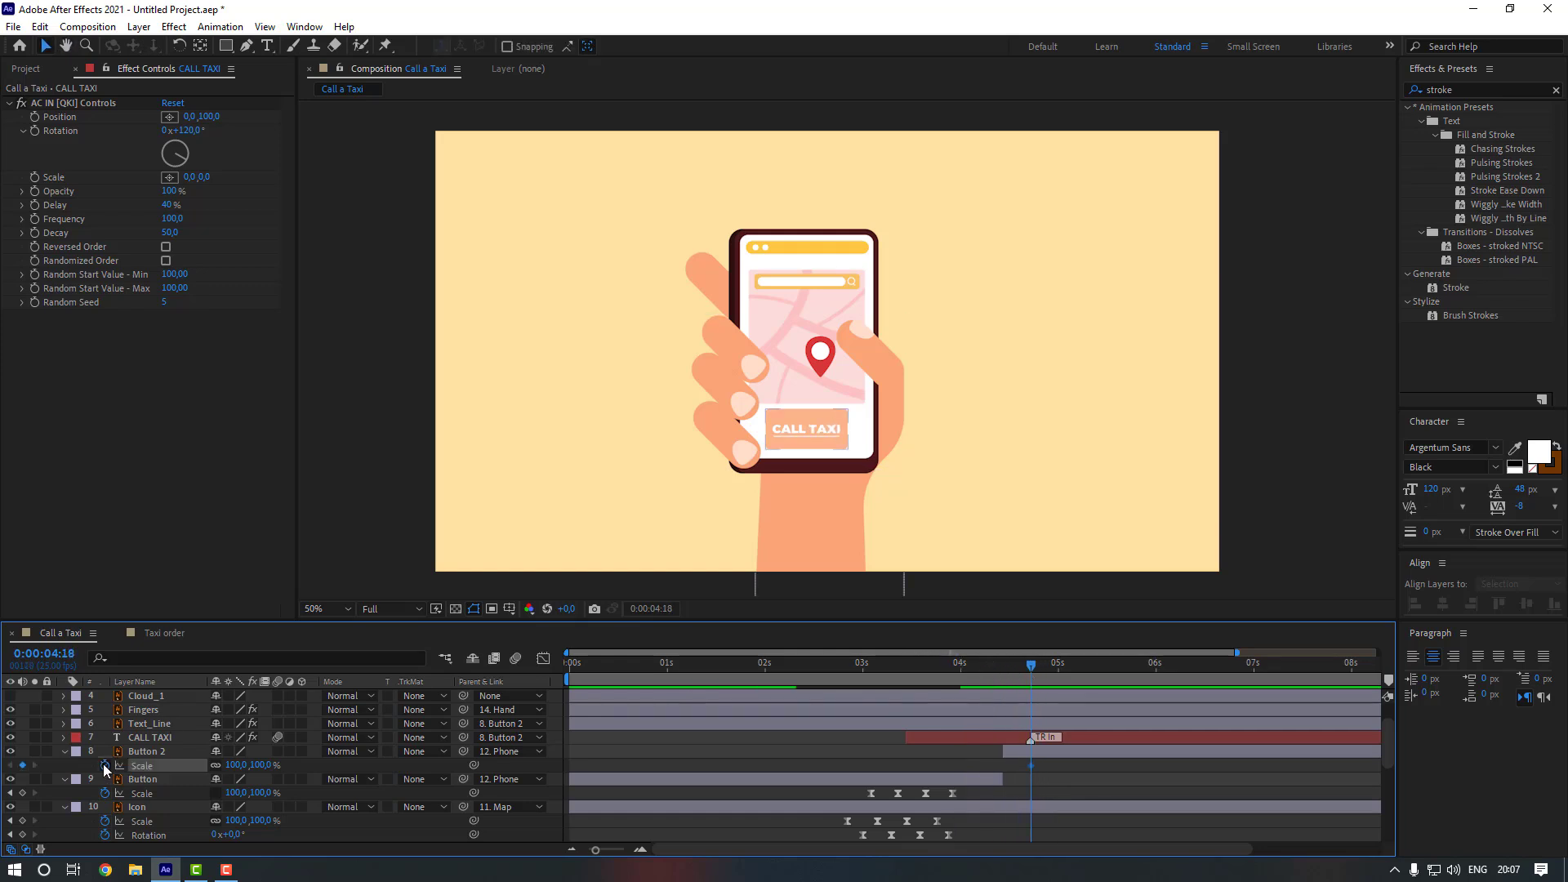
key(shift+Page_Down)
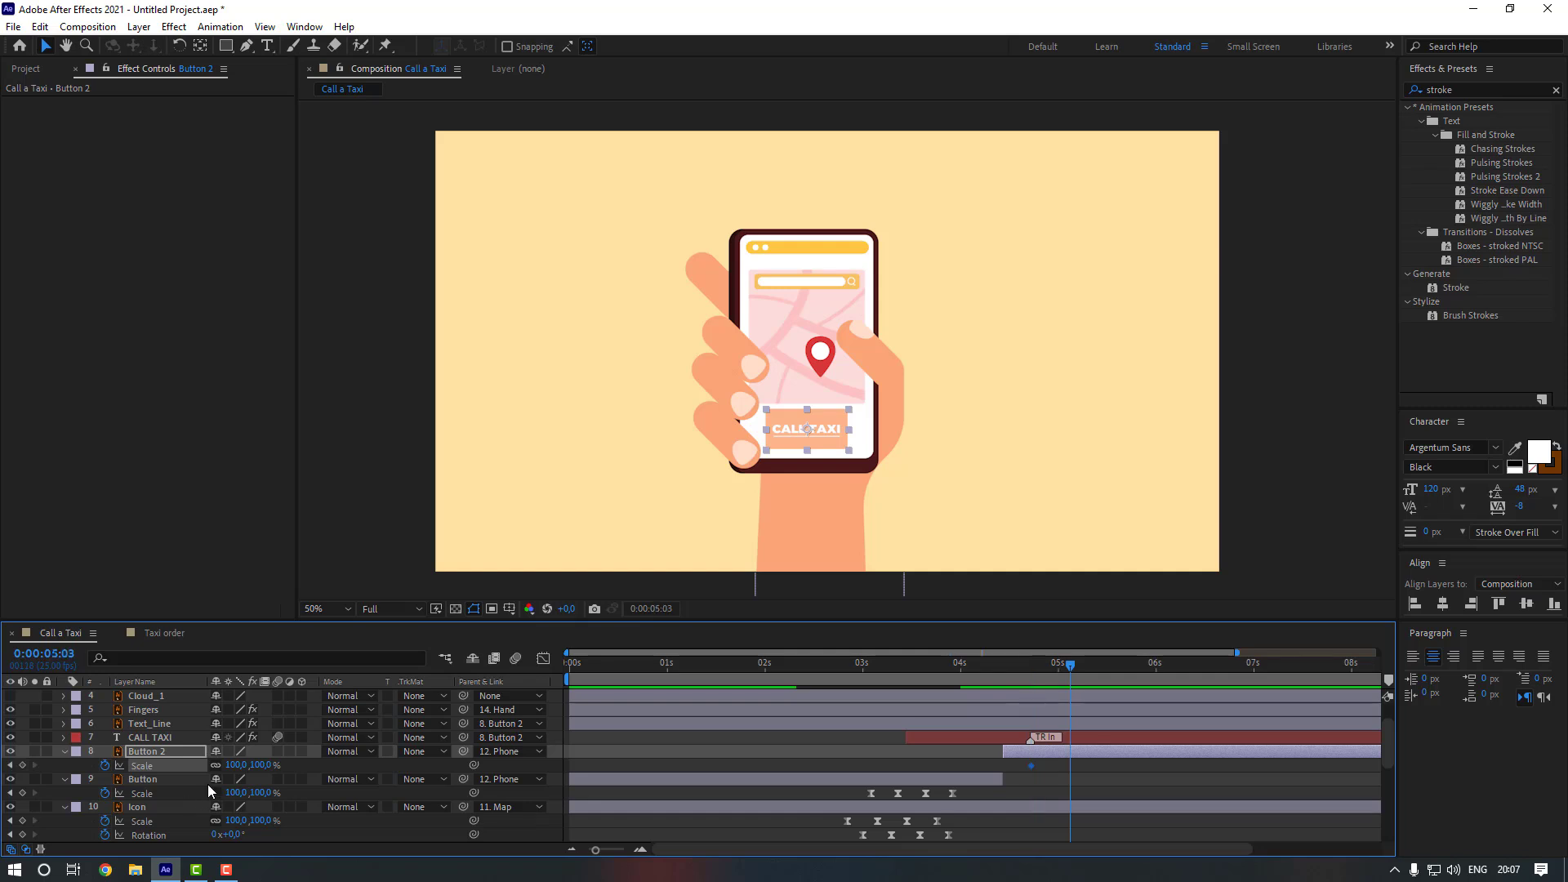
click(237, 764)
text(90)
key(Return)
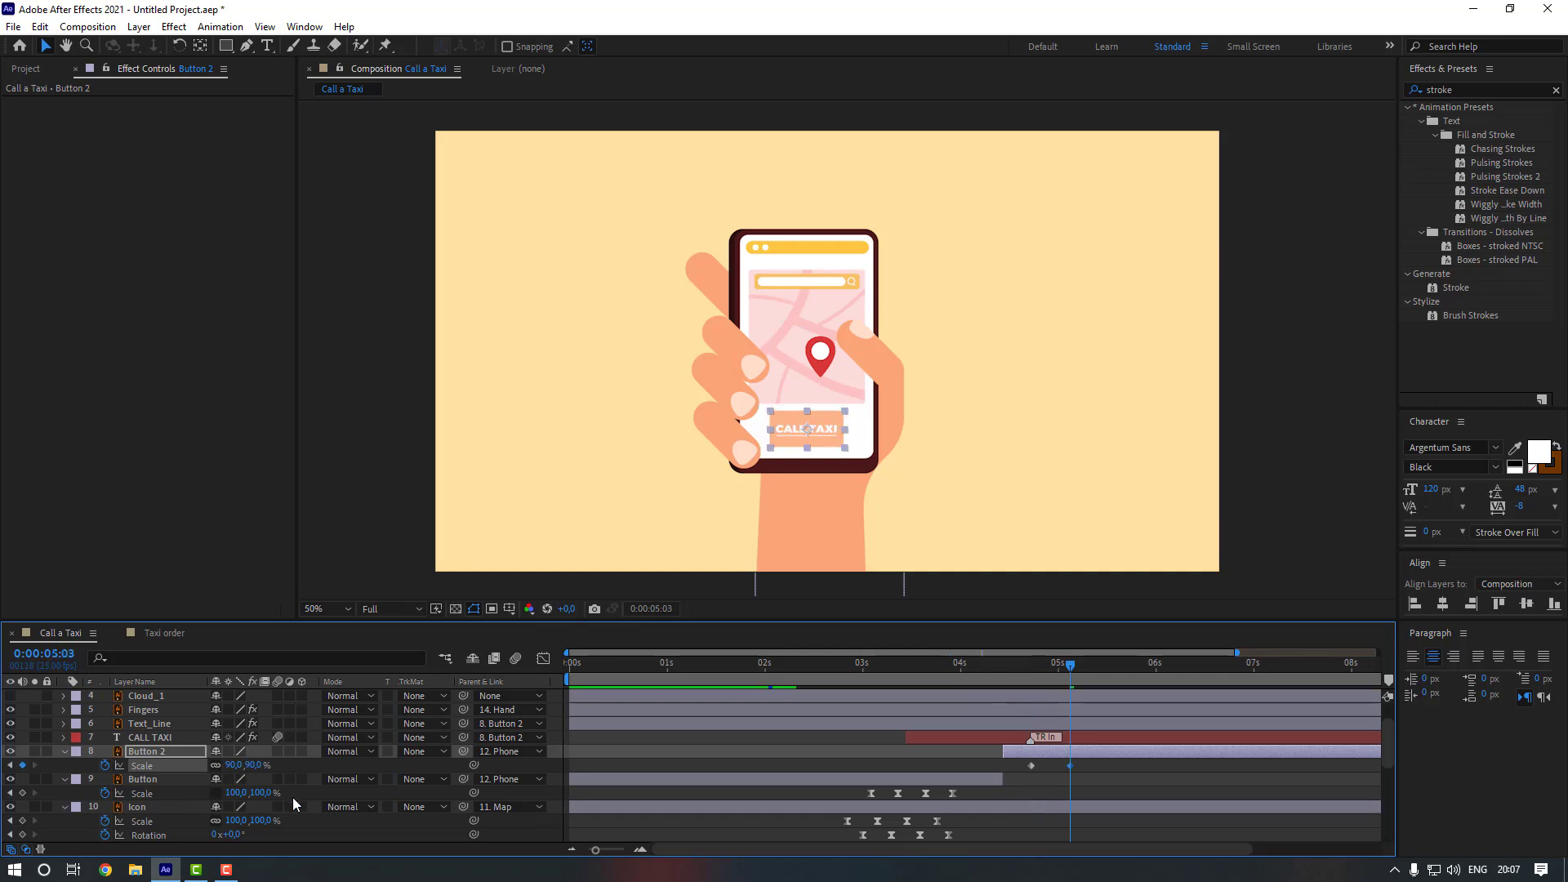
- Add a Scale keyframe of 100% to Button 2 at 0:00:05:13
key(shift+Page_Down)
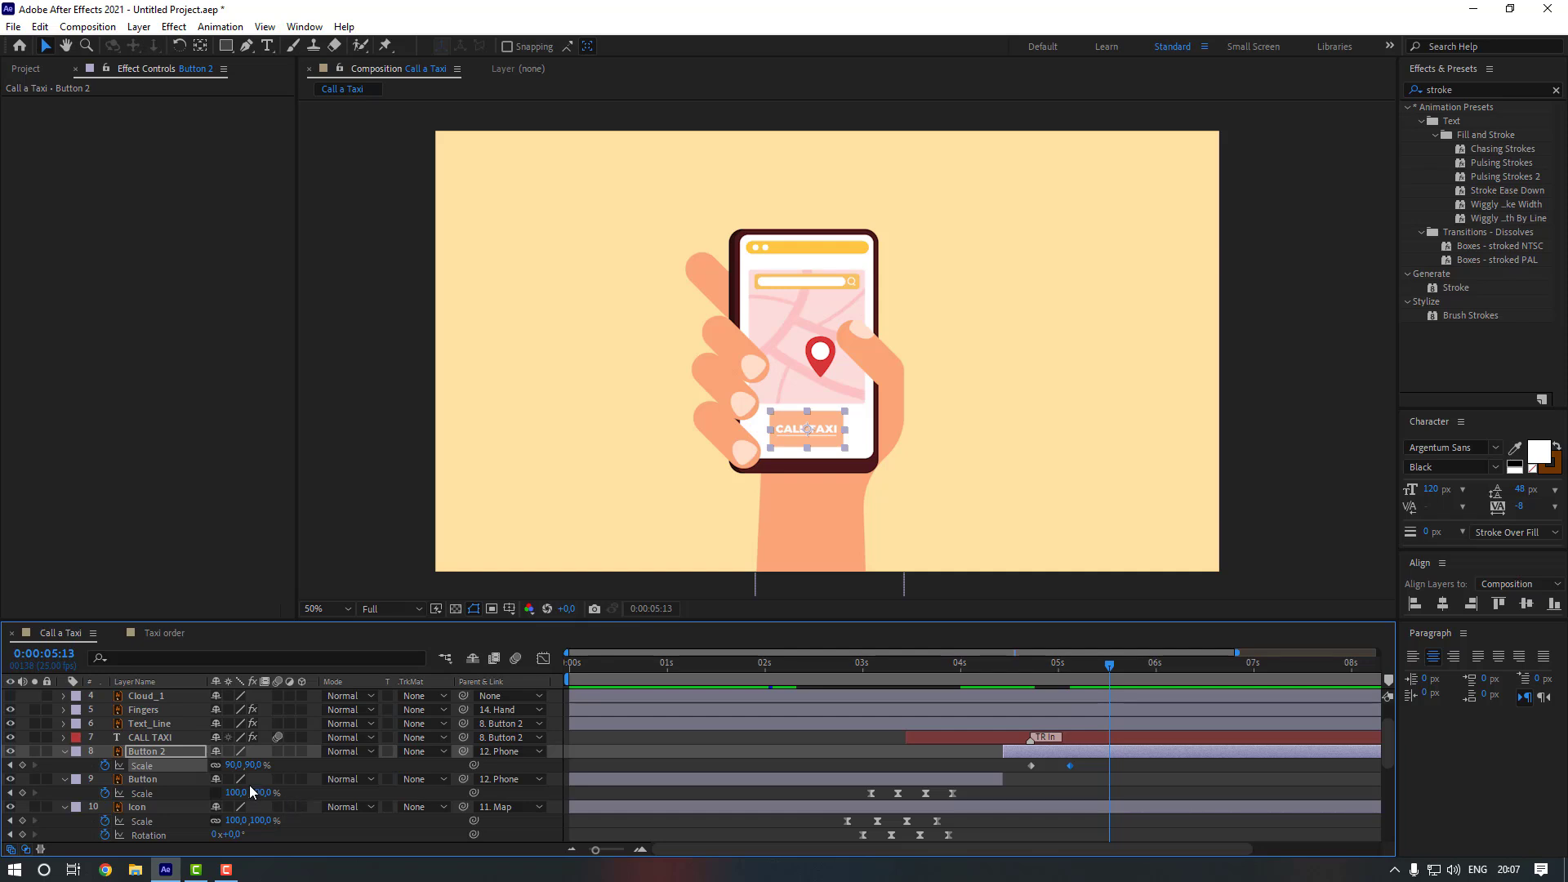
click(230, 765)
text(100)
key(Return)
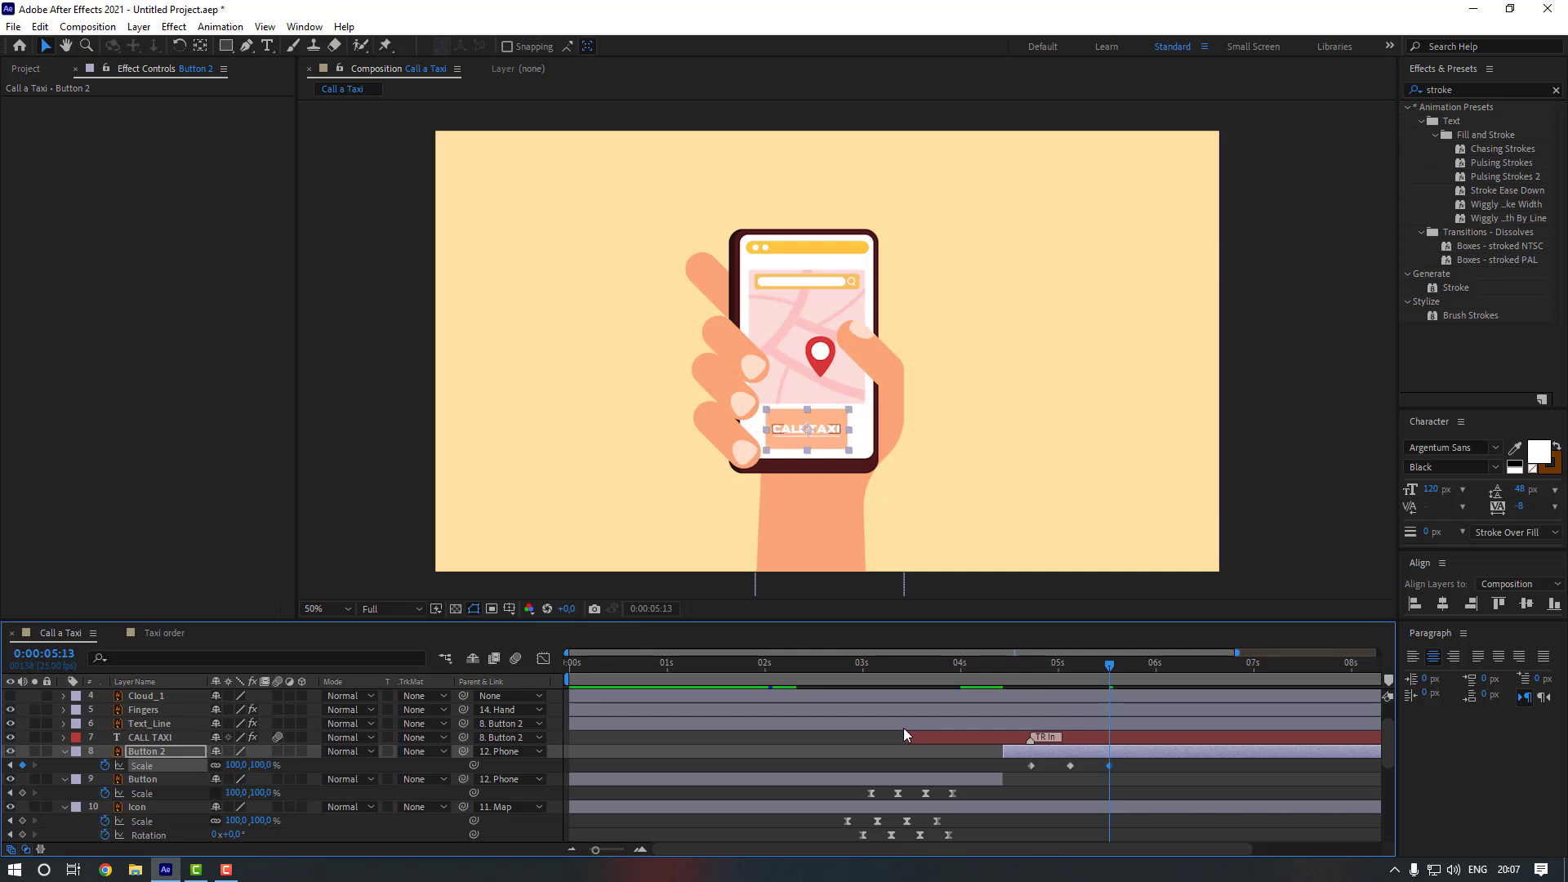
- Apply Easy Ease to Button 2's three Scale keyframes and compress their spacing so the last one falls at 0:00:05:09
drag(1139, 763, 1014, 772)
right_click(1029, 767)
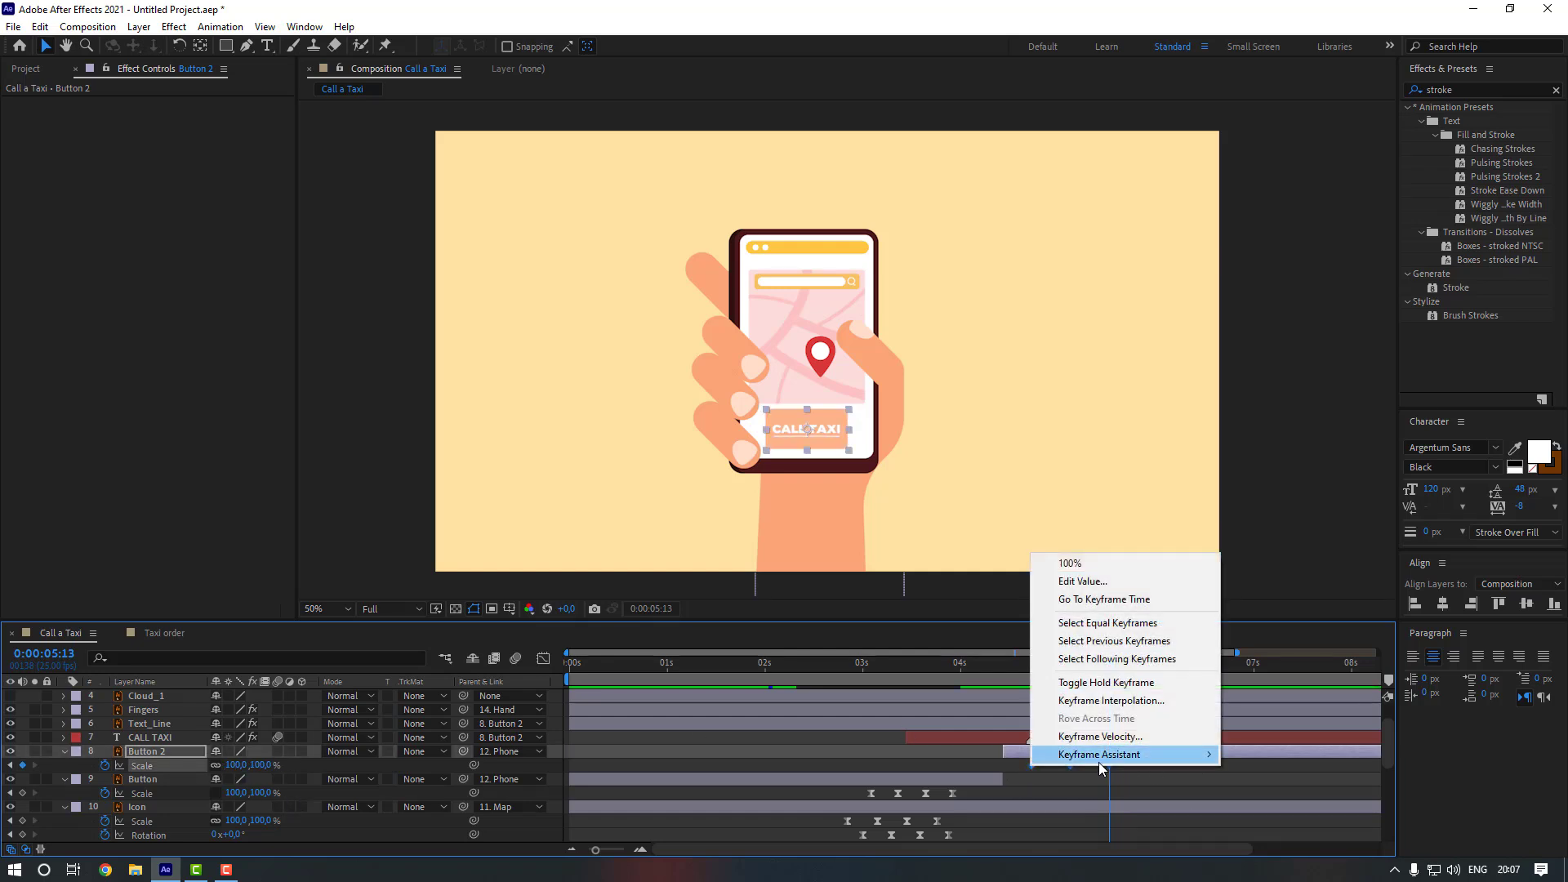
click(1257, 663)
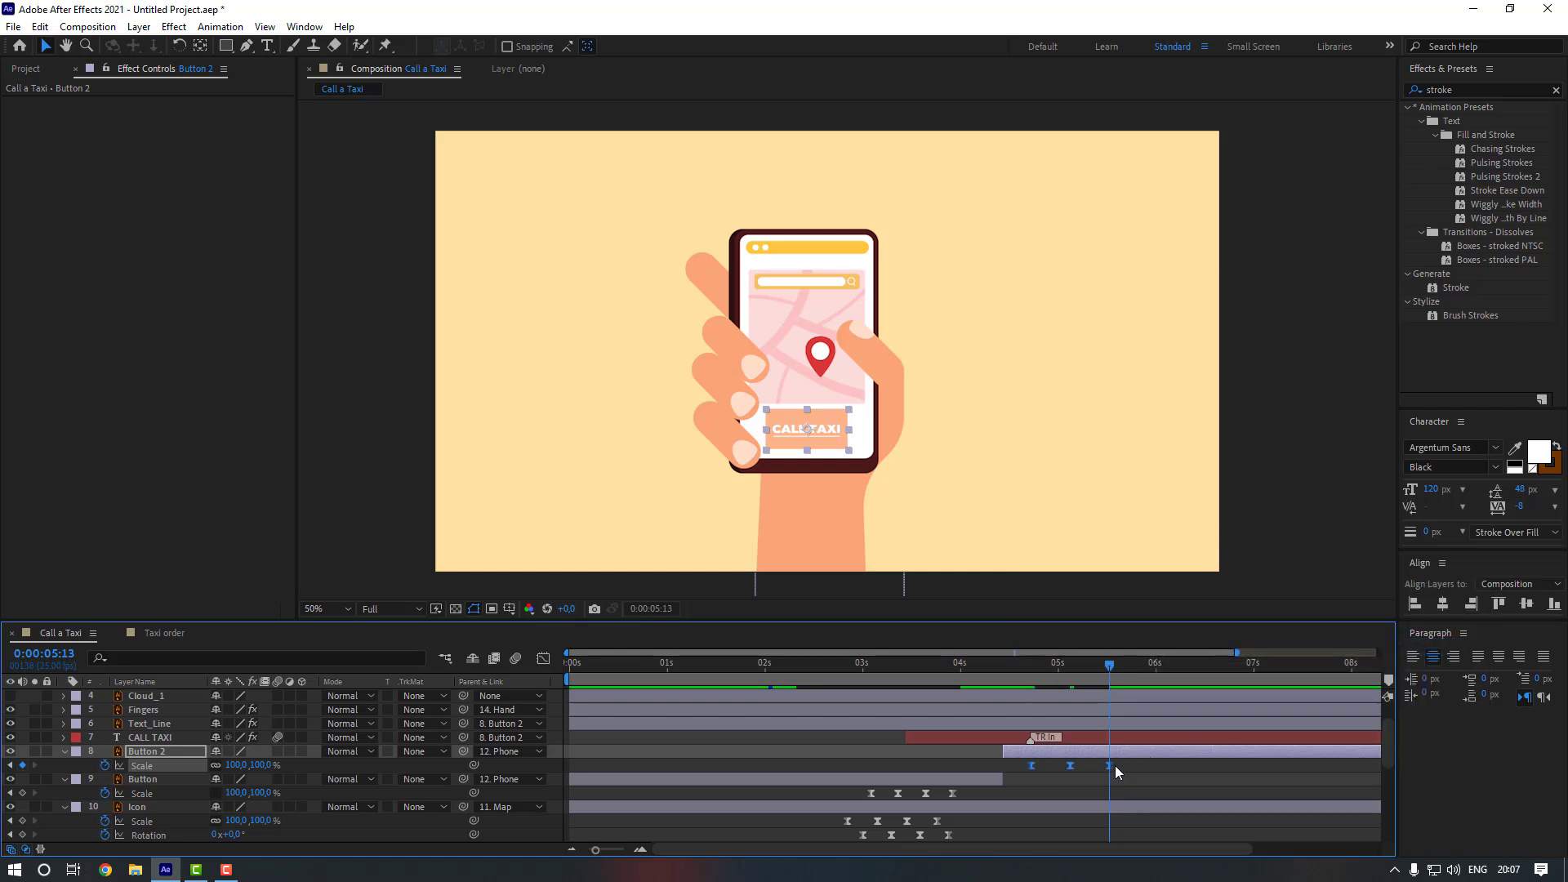
drag(1104, 766, 1092, 768)
click(1115, 767)
- Preview the button's pop-in and press animation from 0:00:02:08
drag(925, 672, 802, 677)
key(space)
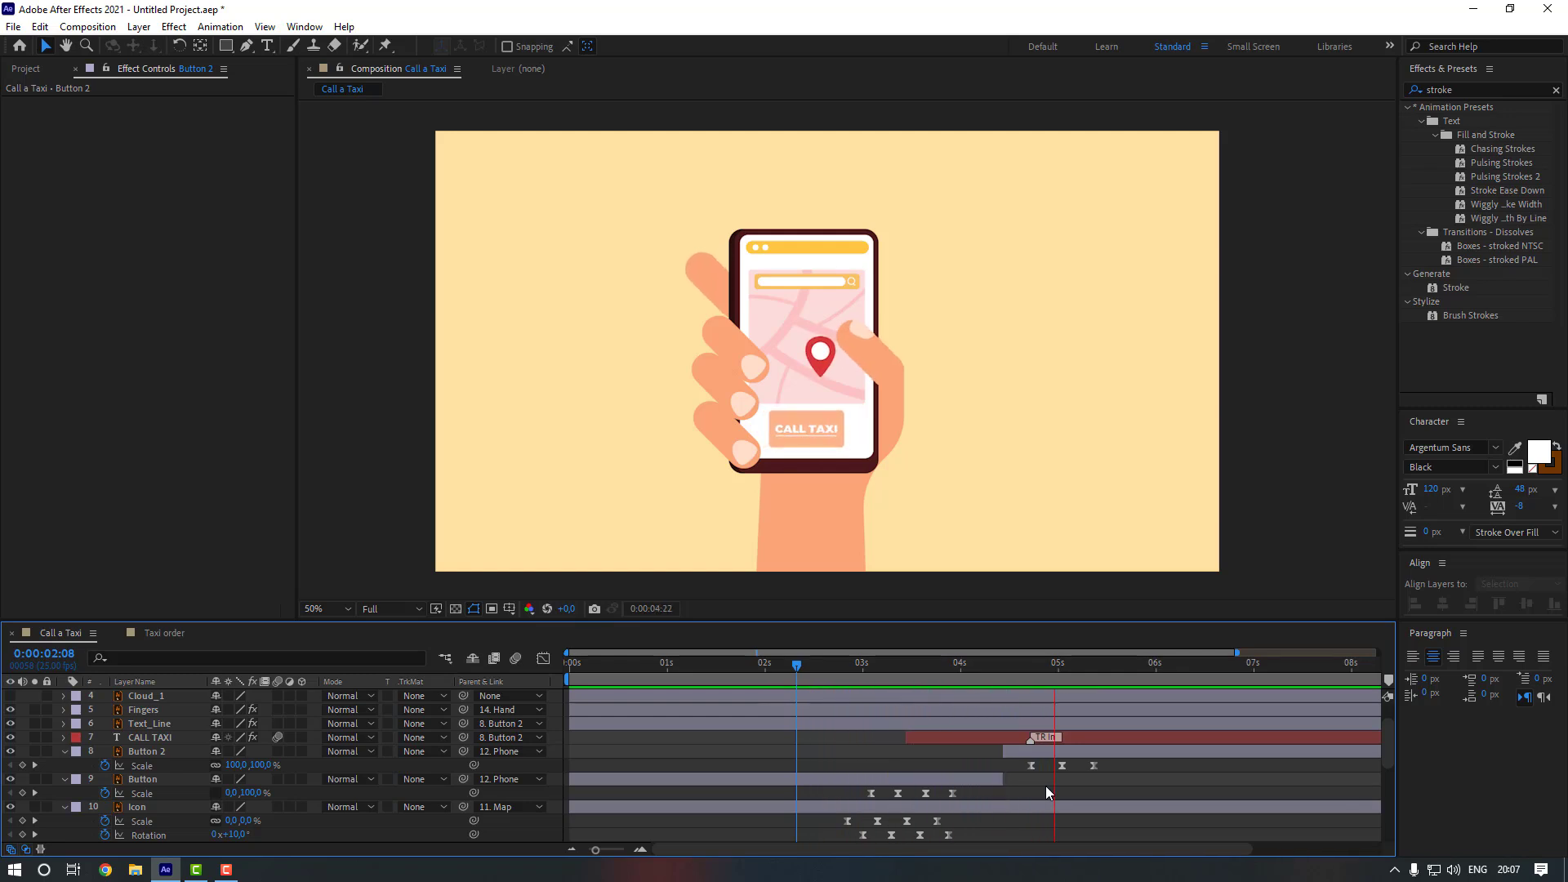
key(space)
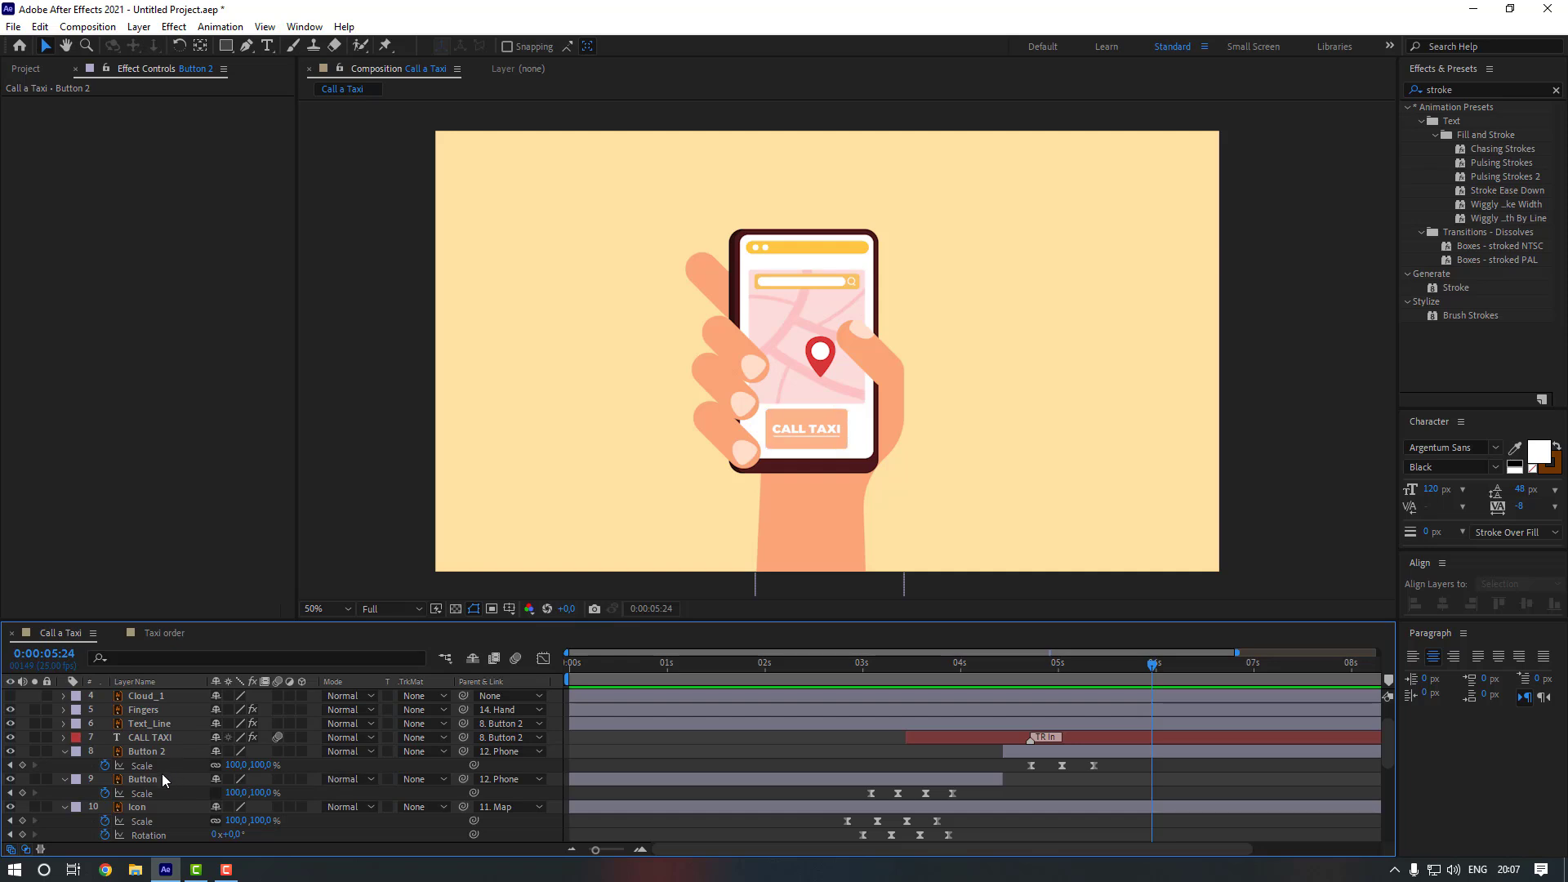
- Add a visible null object named Controller and move the current time to 0:00:05:09
key(ctrl+alt+shift+y)
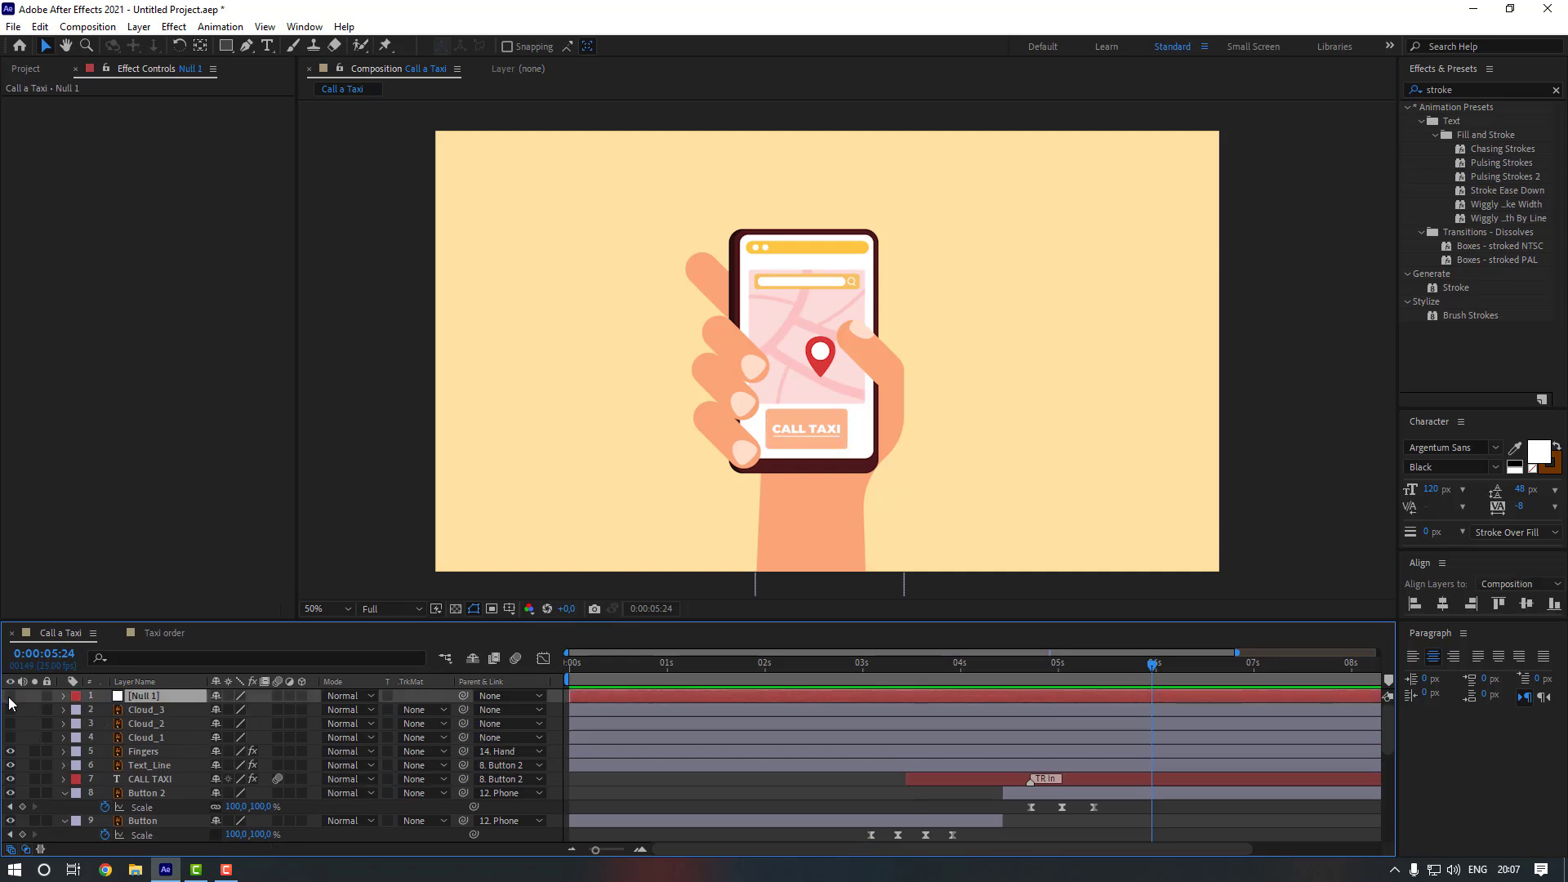
click(10, 696)
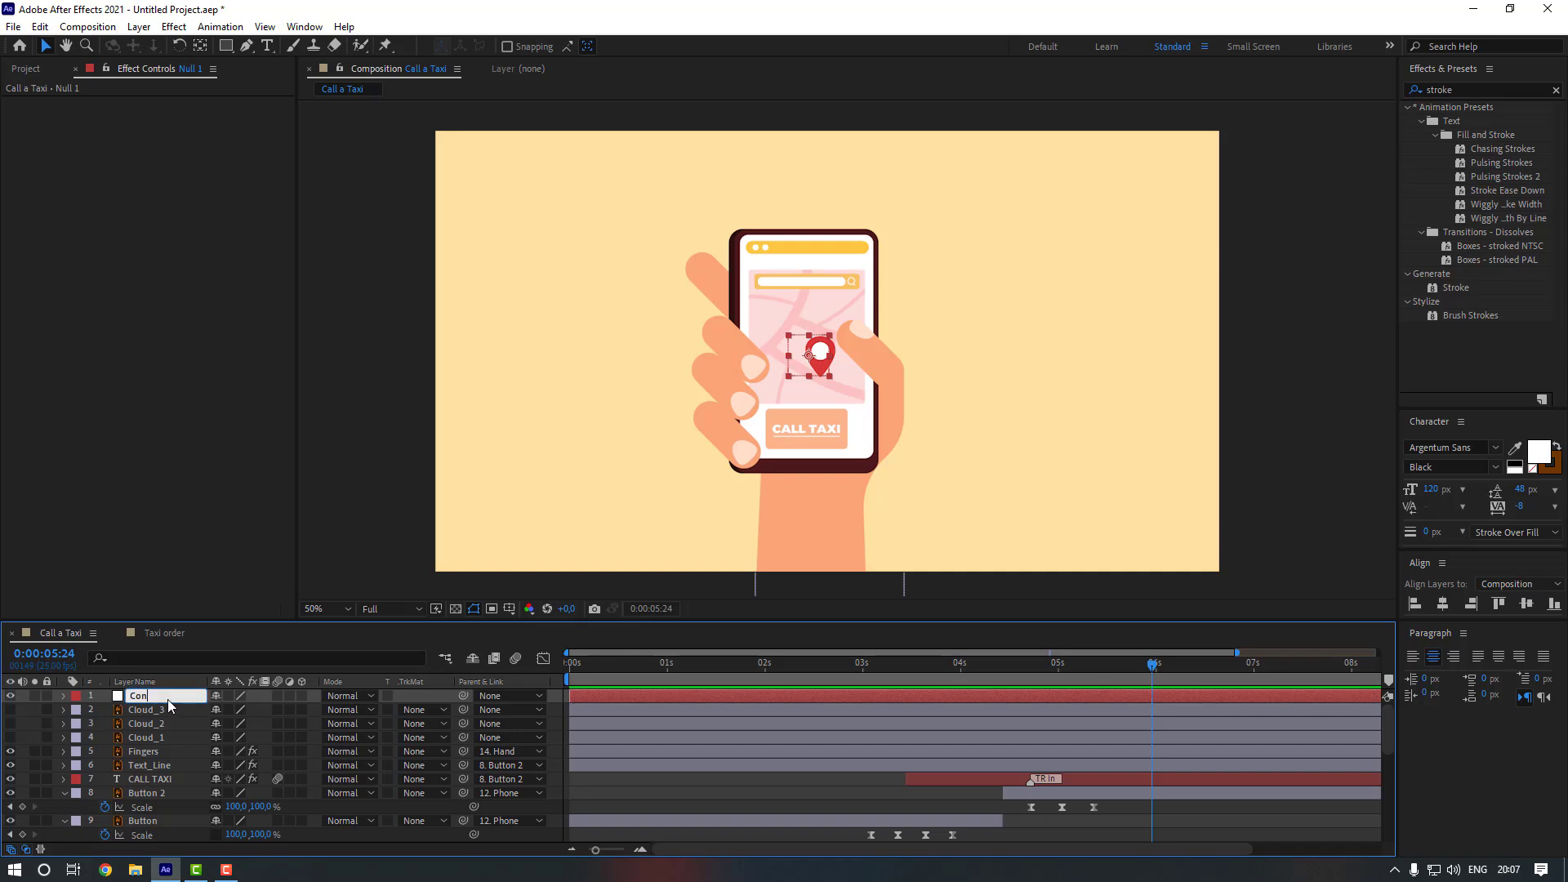
scroll(839, 733, down, 1)
key(j)
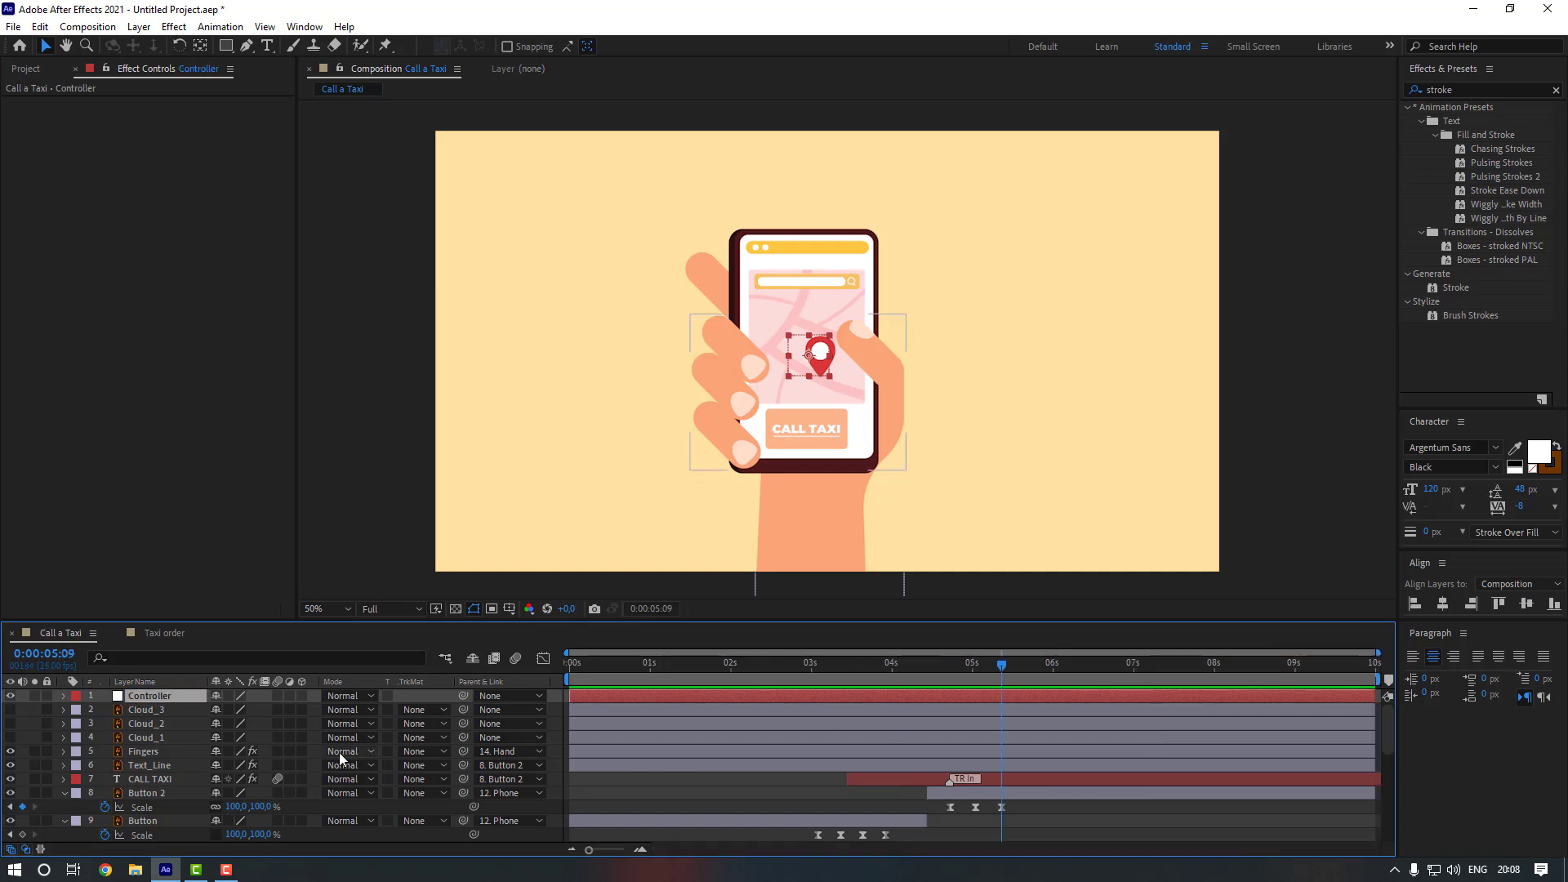
- Animate the Controller's Position from 0:00:05:09 to 0:00:06:16, moving it diagonally down and left to about 638, 838
key(p)
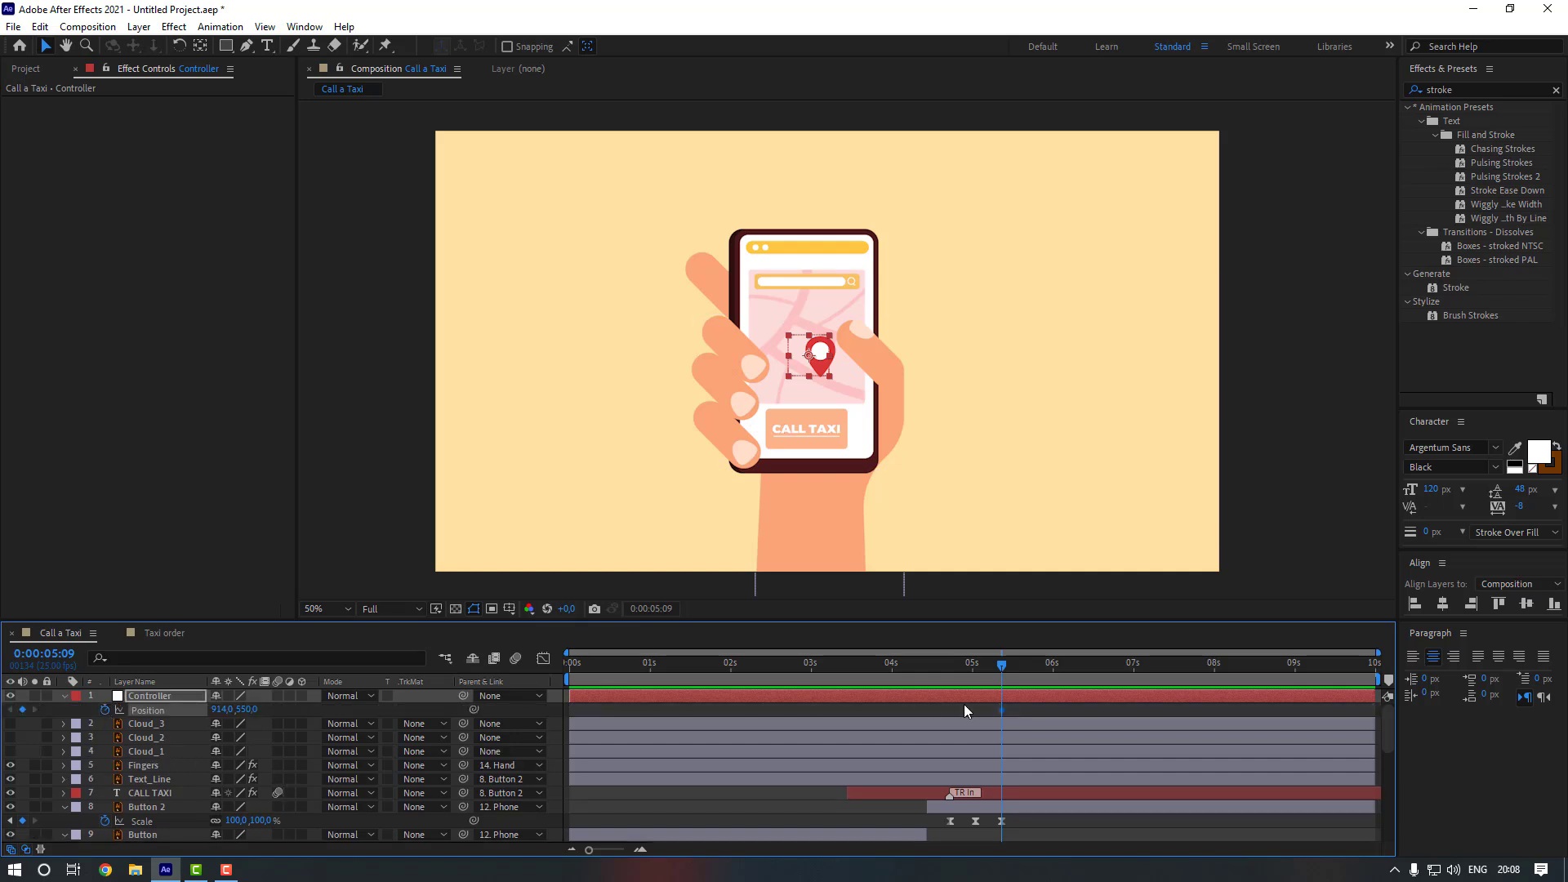
click(1097, 664)
drag(821, 365, 709, 482)
key(j)
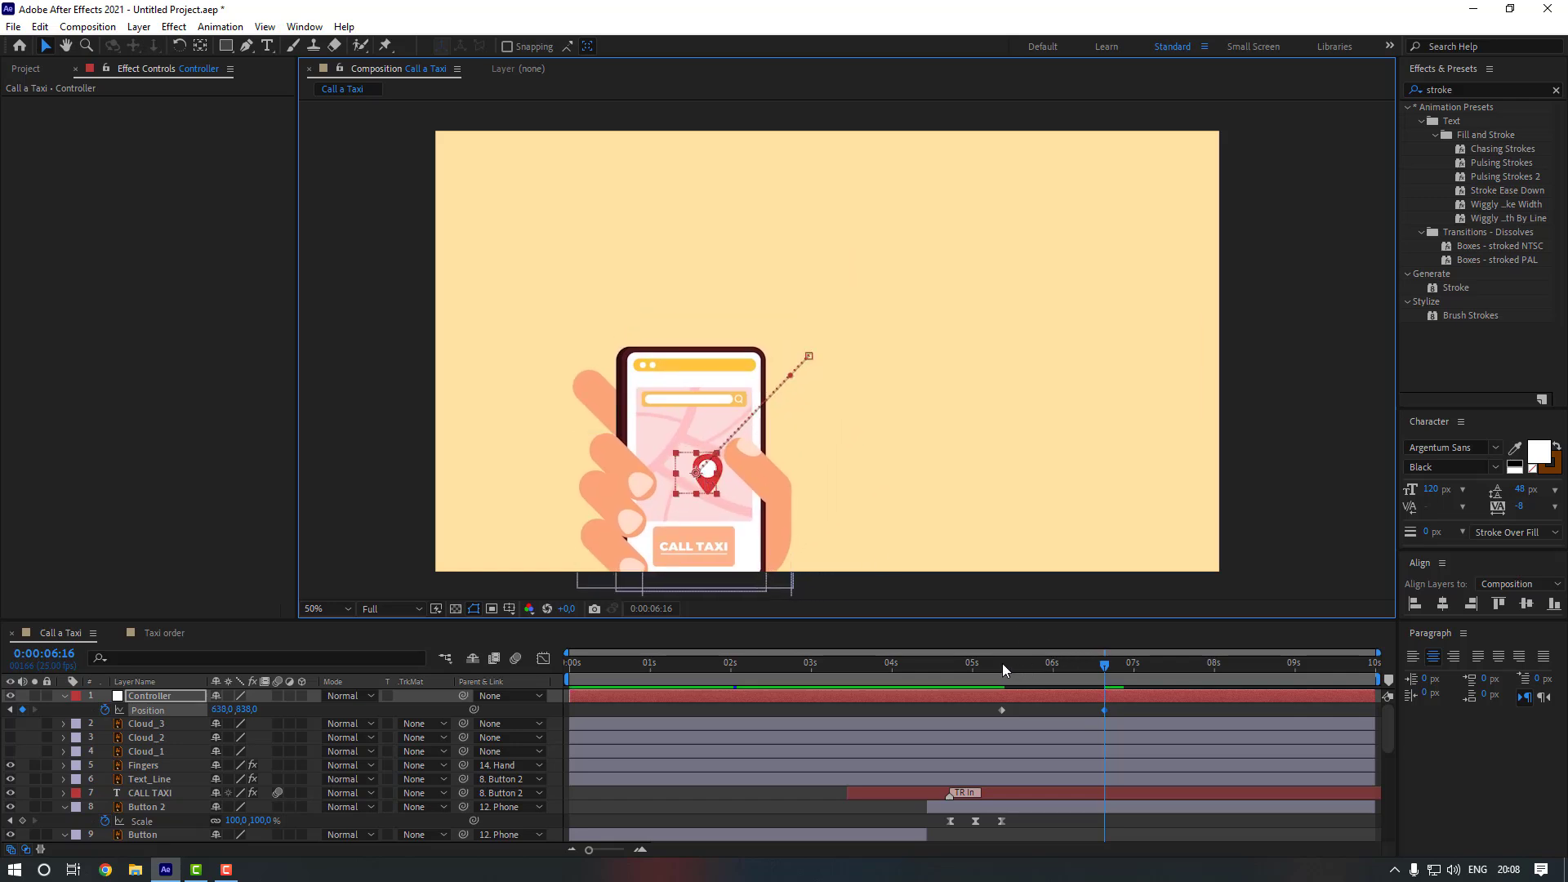
- Add Controller Scale keyframes of 100% at 0:00:05:09 and 60% at 0:00:06:16
key(alt+shift+s)
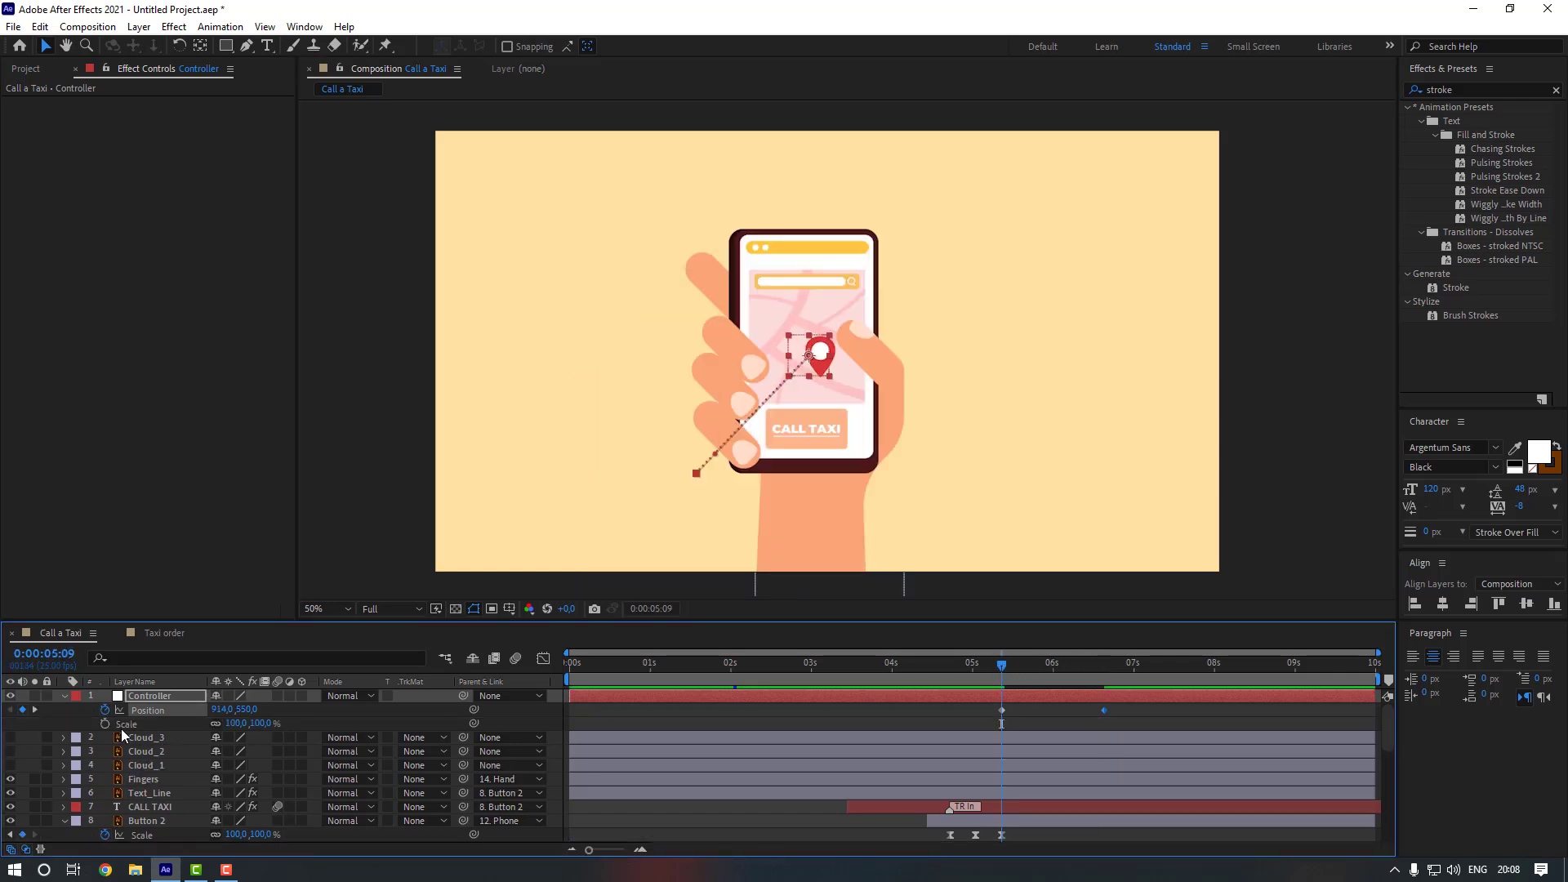
click(1102, 661)
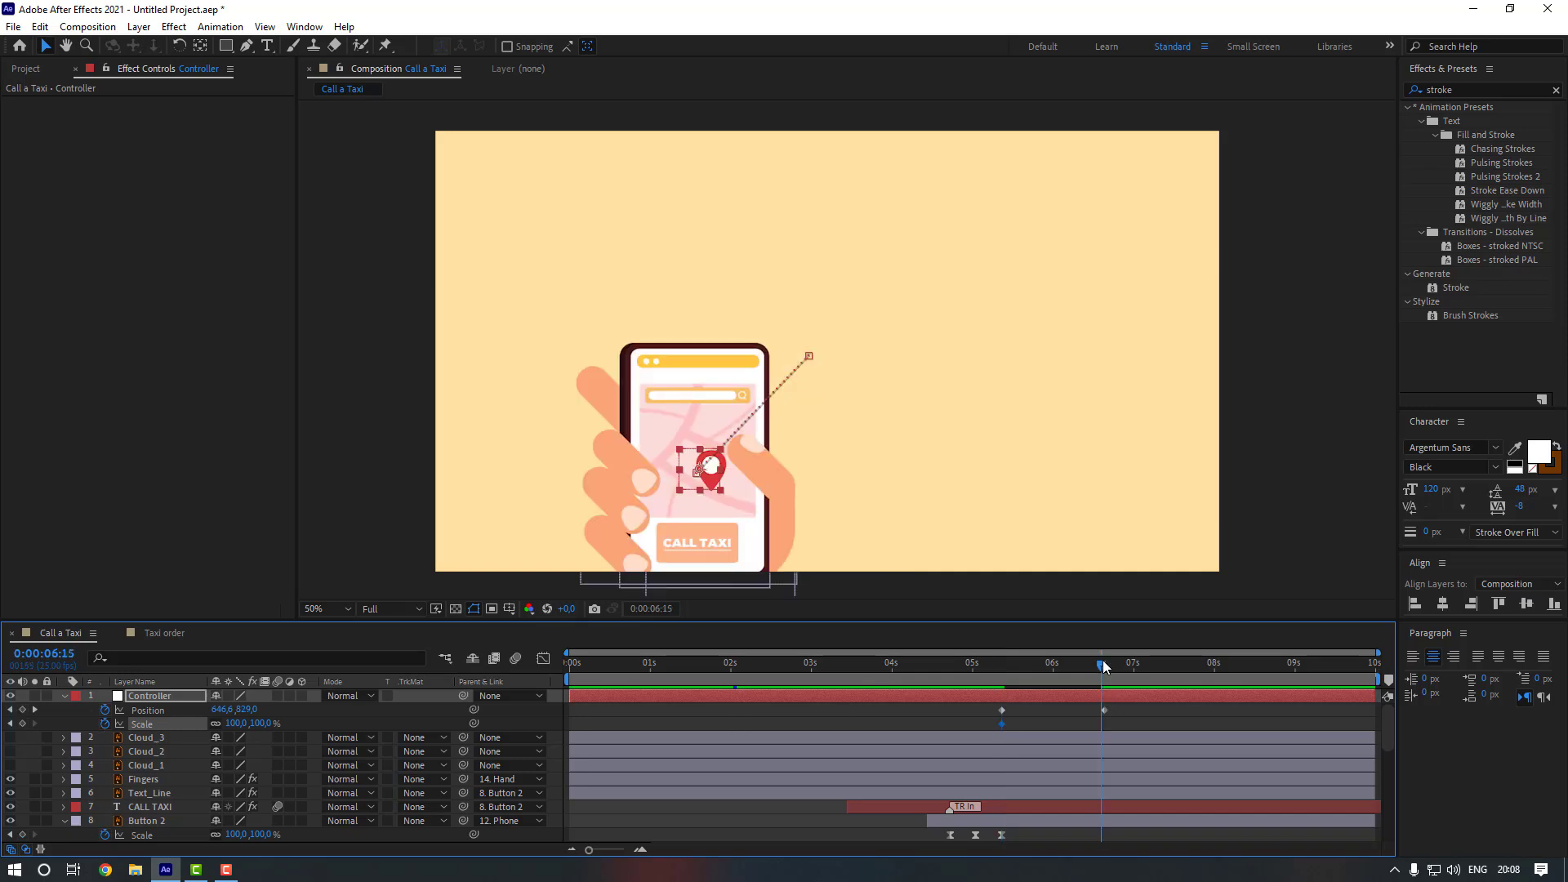
mouse_move(235, 728)
mouse_down()
mouse_move(189, 726)
mouse_move(204, 726)
mouse_up()
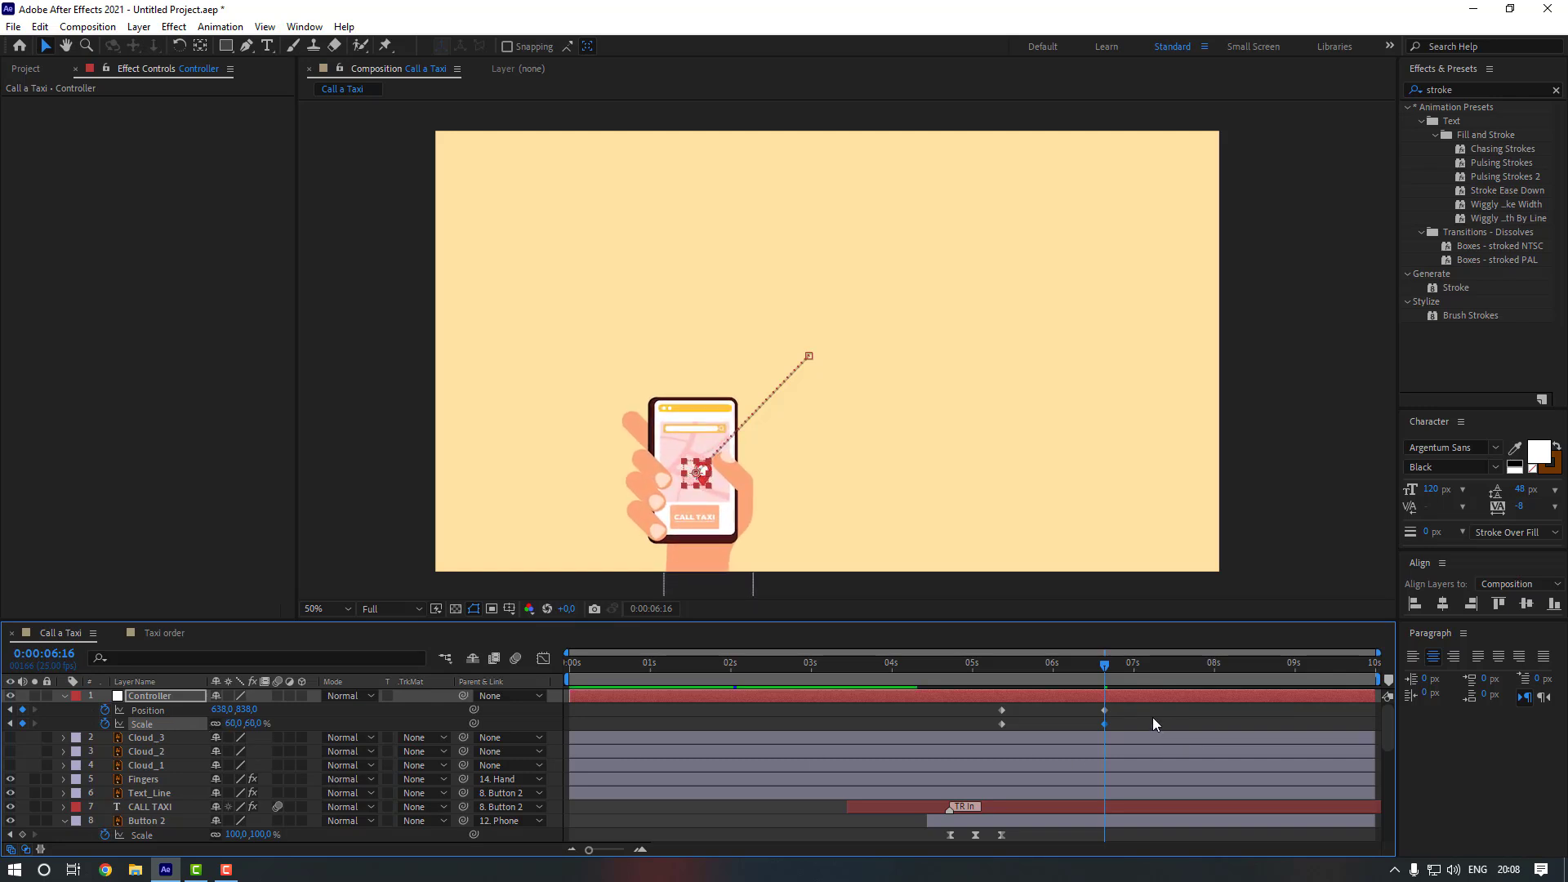
- Apply Easy Ease to all of the Controller's Position and Scale keyframes
drag(1147, 708, 976, 737)
right_click(1000, 725)
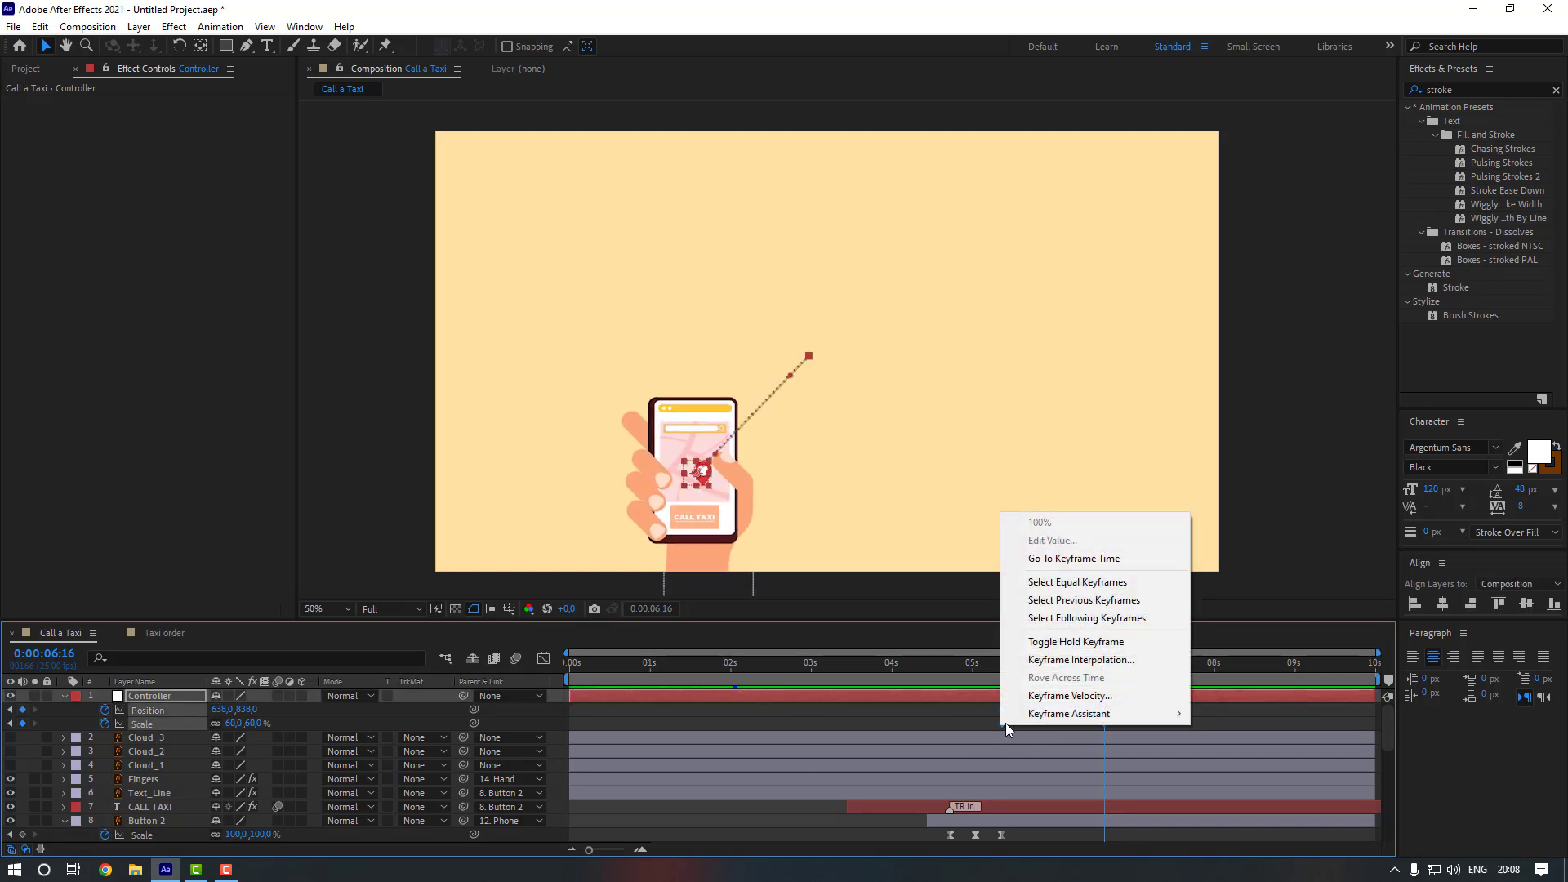
mouse_move(1062, 804)
click(1208, 605)
- Adjust the speed curves of the Controller's Position and Scale keyframes in the Graph Editor, then return to the layer timeline
click(543, 658)
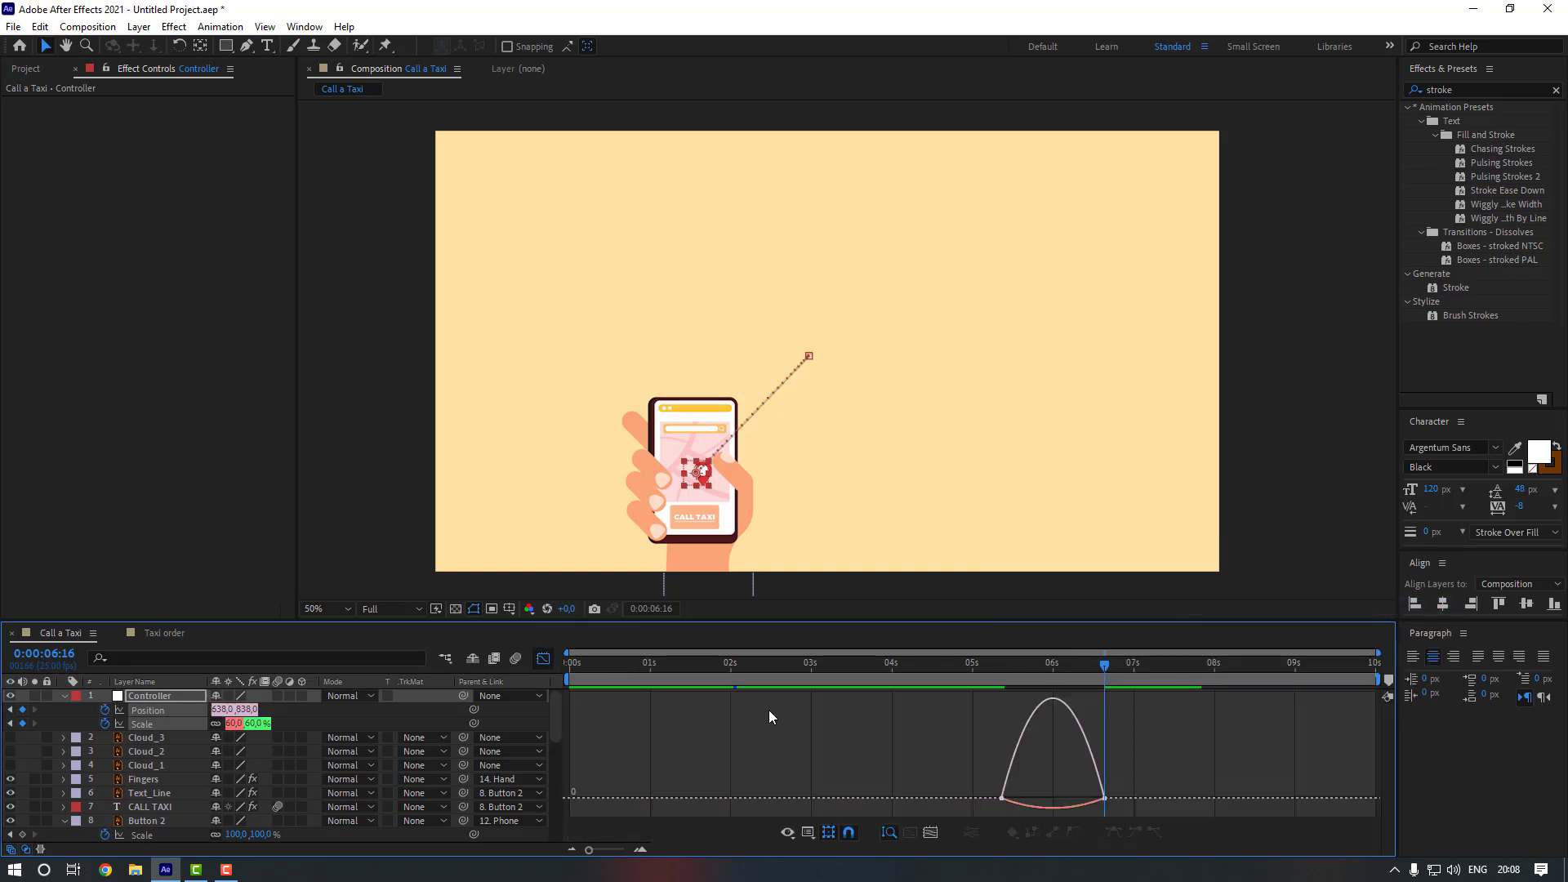
drag(1140, 781, 1095, 810)
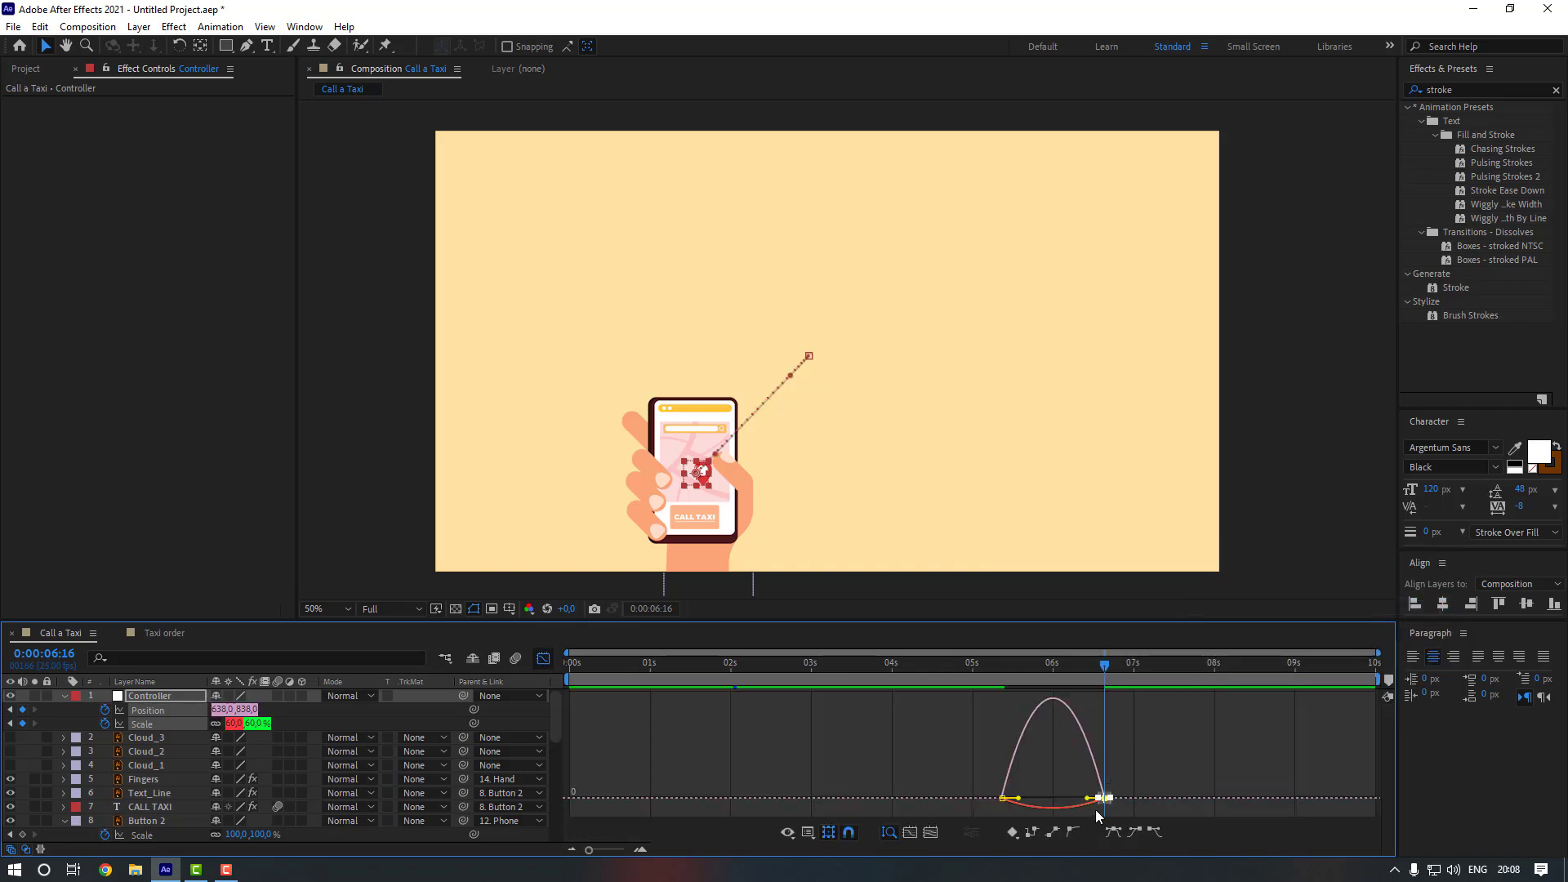
key(equal)
key(equal)
click(1166, 773)
drag(1171, 770, 898, 798)
click(543, 657)
key(minus)
key(minus)
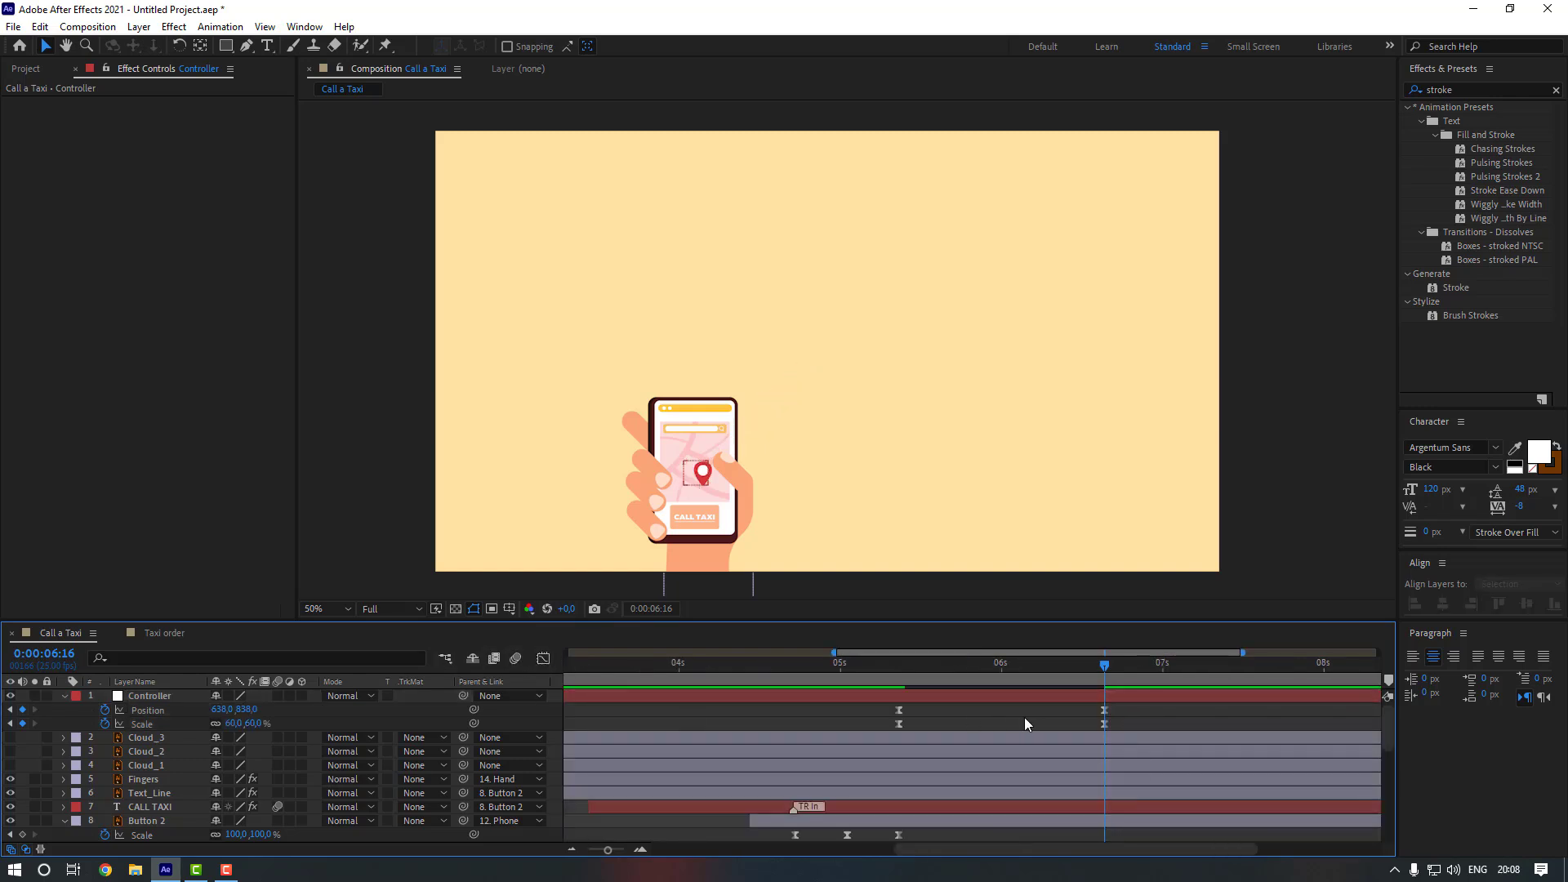
- Preview the move from 0:00:04:09, then set the Controller's end position at 0:00:06:16 off the canvas at 120, 1276
click(921, 674)
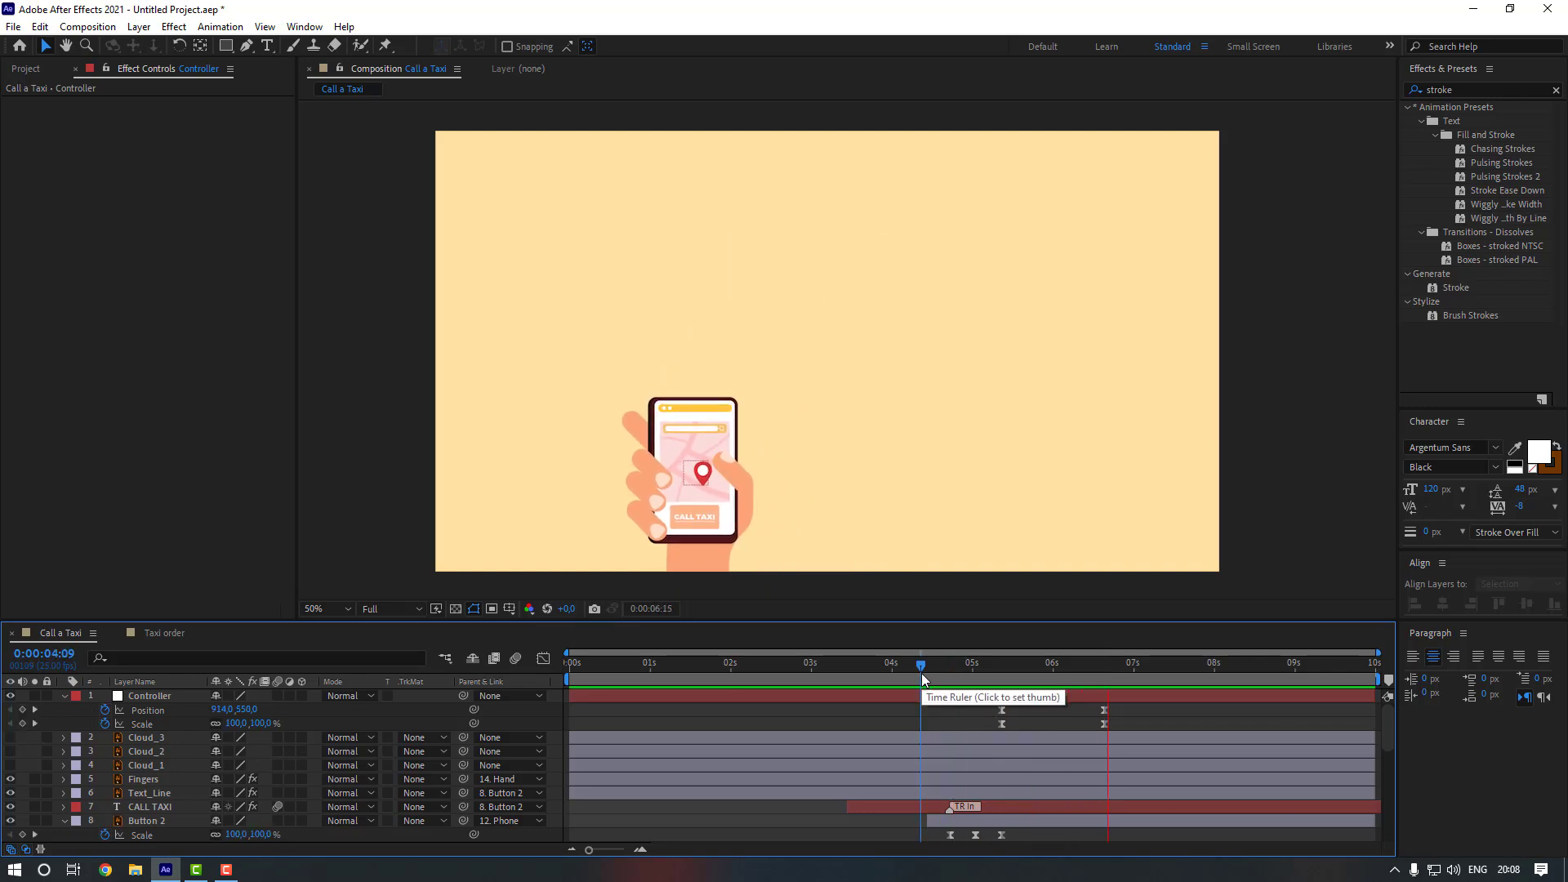
click(696, 472)
drag(696, 472, 484, 653)
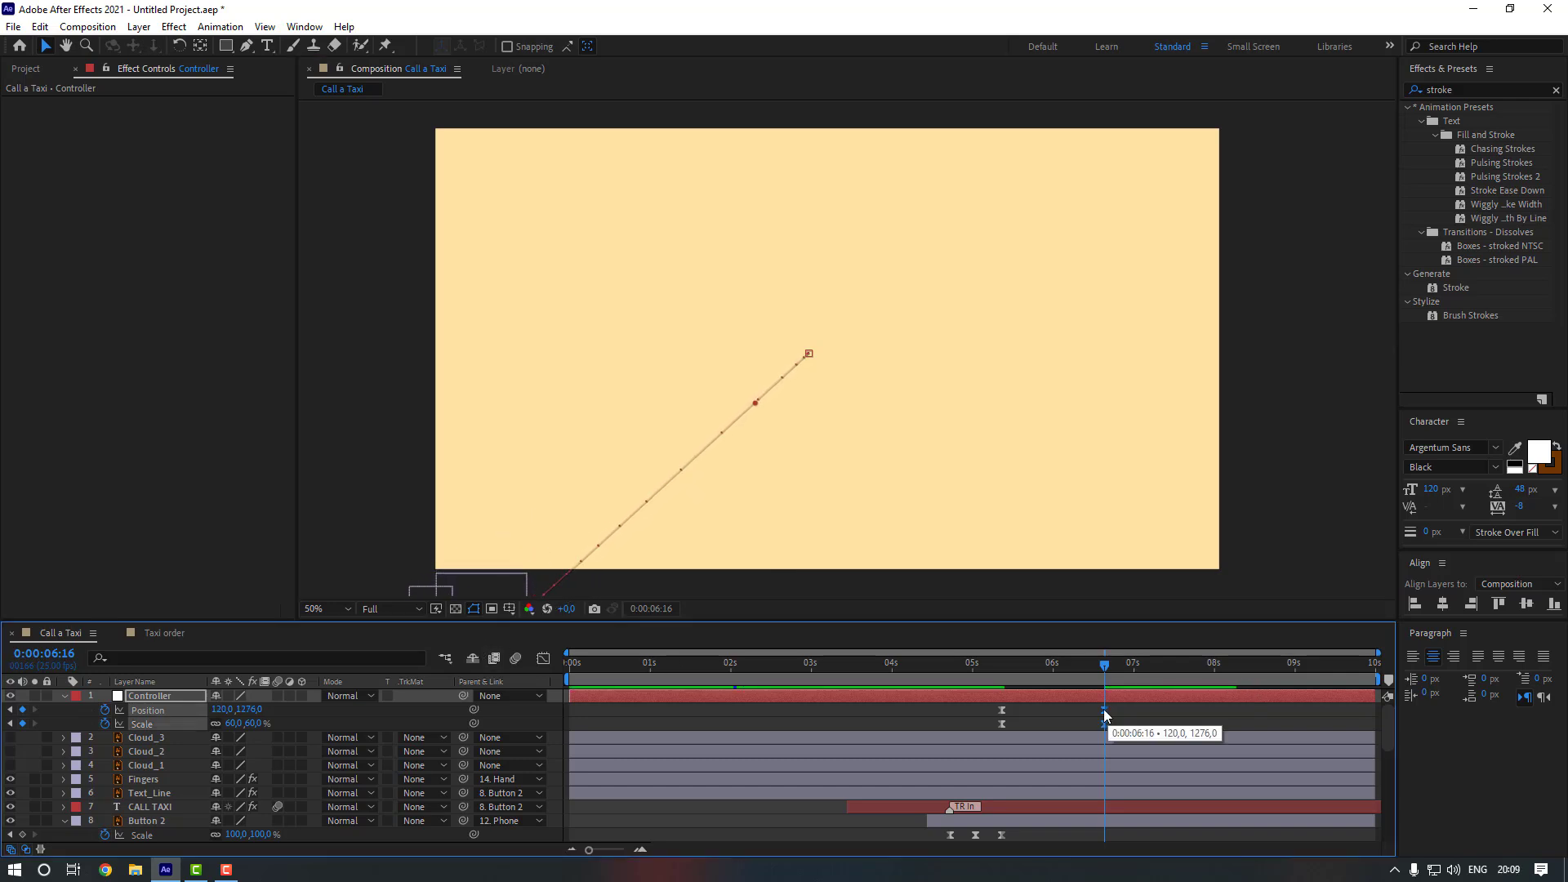
- Delay the Controller's final Position and Scale keyframes to just before 0:00:07:00 and preview from 0:00:04:20
drag(1115, 712, 1133, 712)
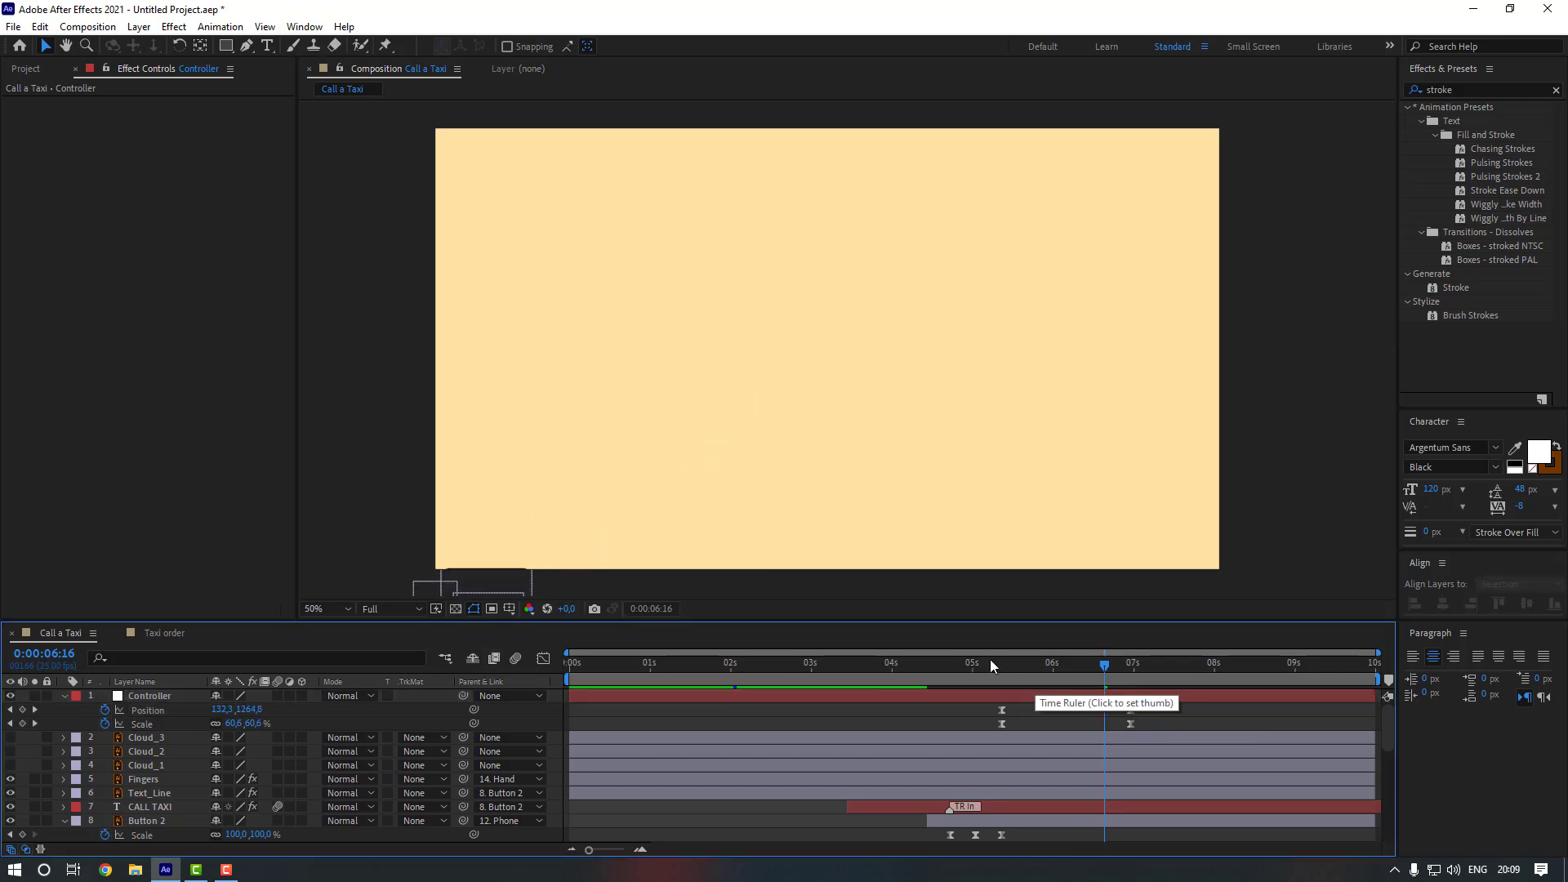
click(956, 662)
key(space)
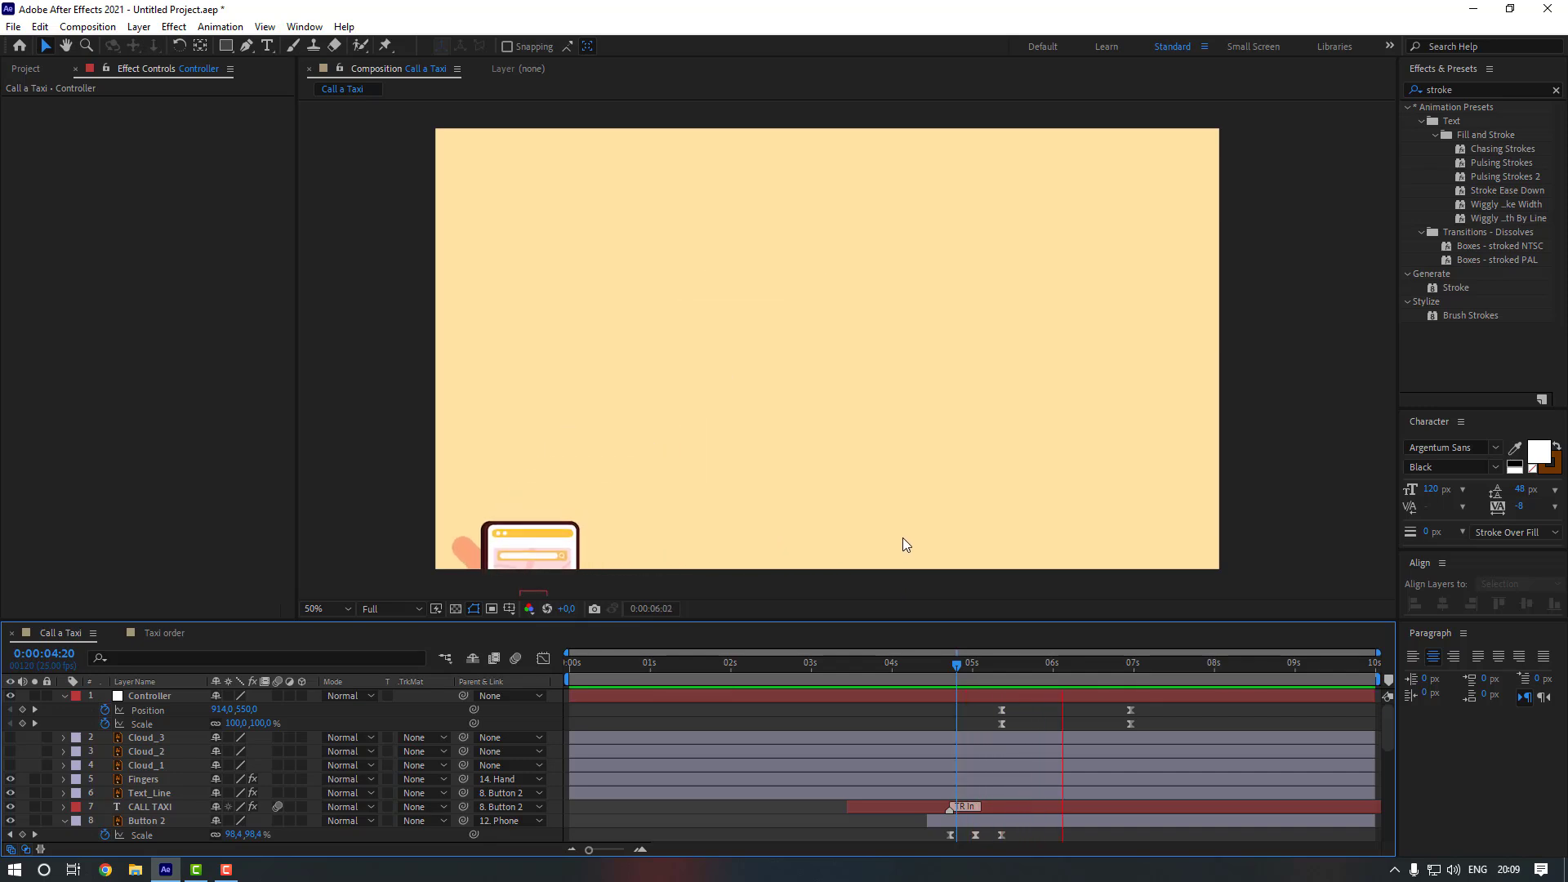
key(space)
- Shift all Controller keyframes later so the last pair falls at 0:00:07:03, and preview from 0:00:04:17
drag(984, 702, 1141, 711)
click(1086, 712)
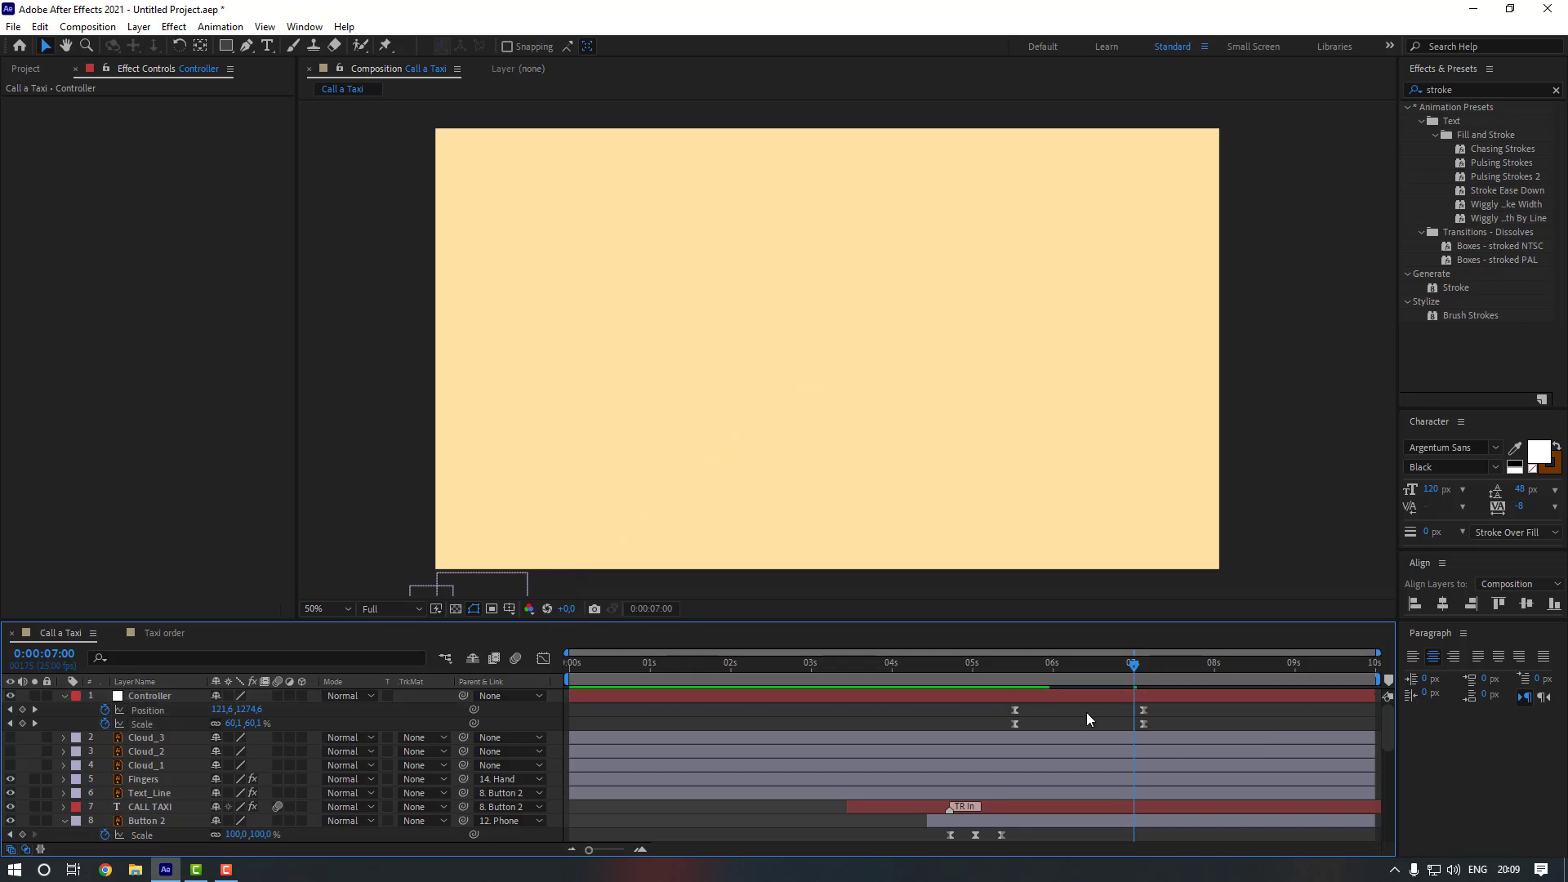
click(944, 663)
key(space)
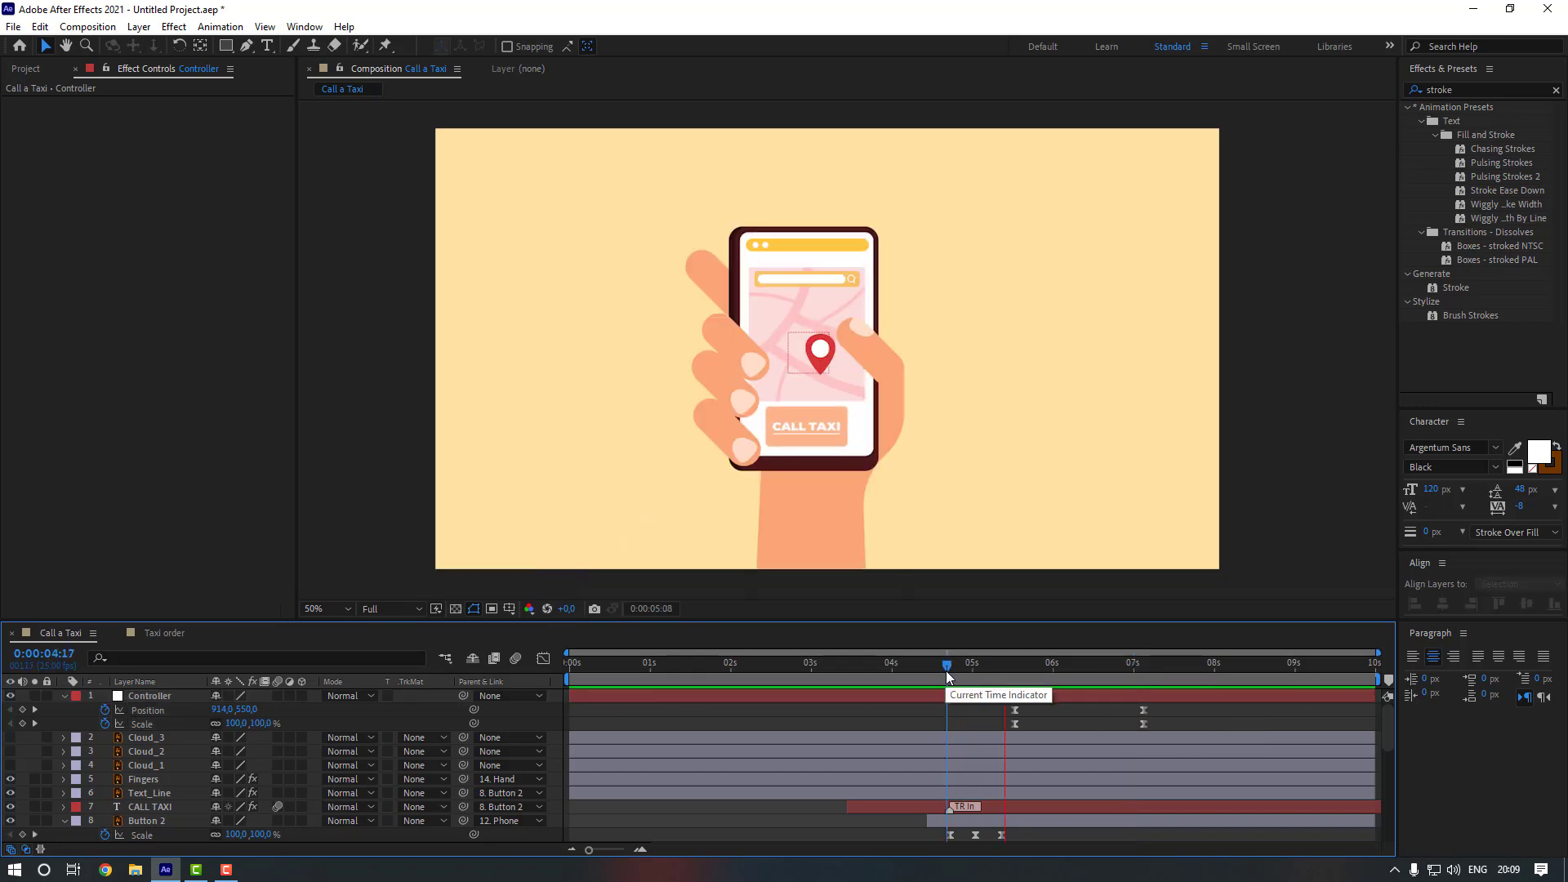
- Make the three Cloud layers and all layers from Car_body_2 through City visible
click(8, 739)
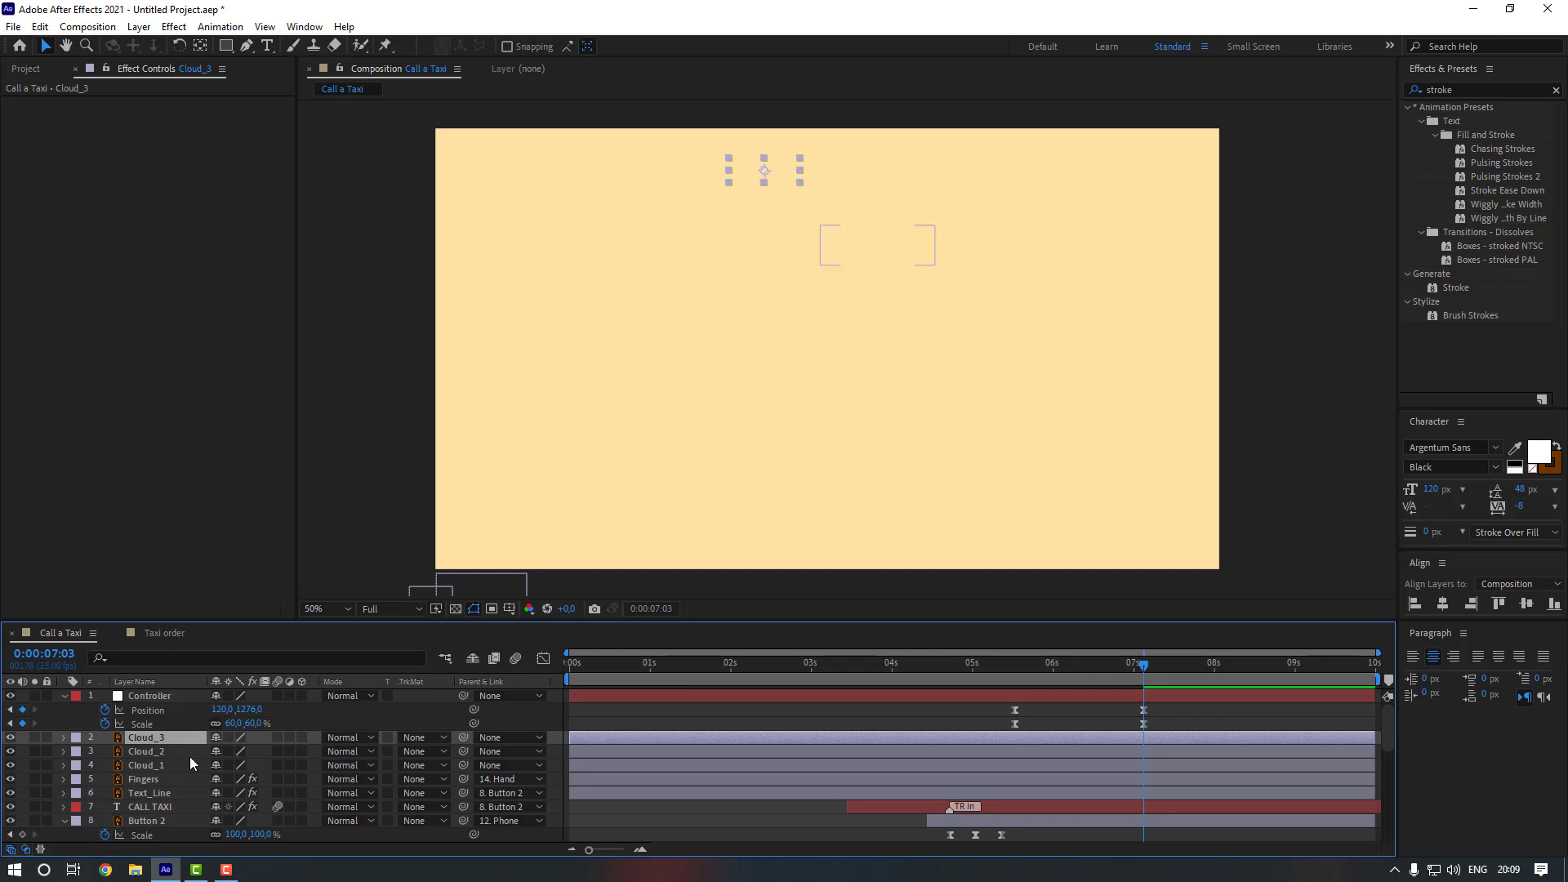
click(164, 765)
scroll(164, 765, down, 10)
click(155, 724)
shift+click(138, 820)
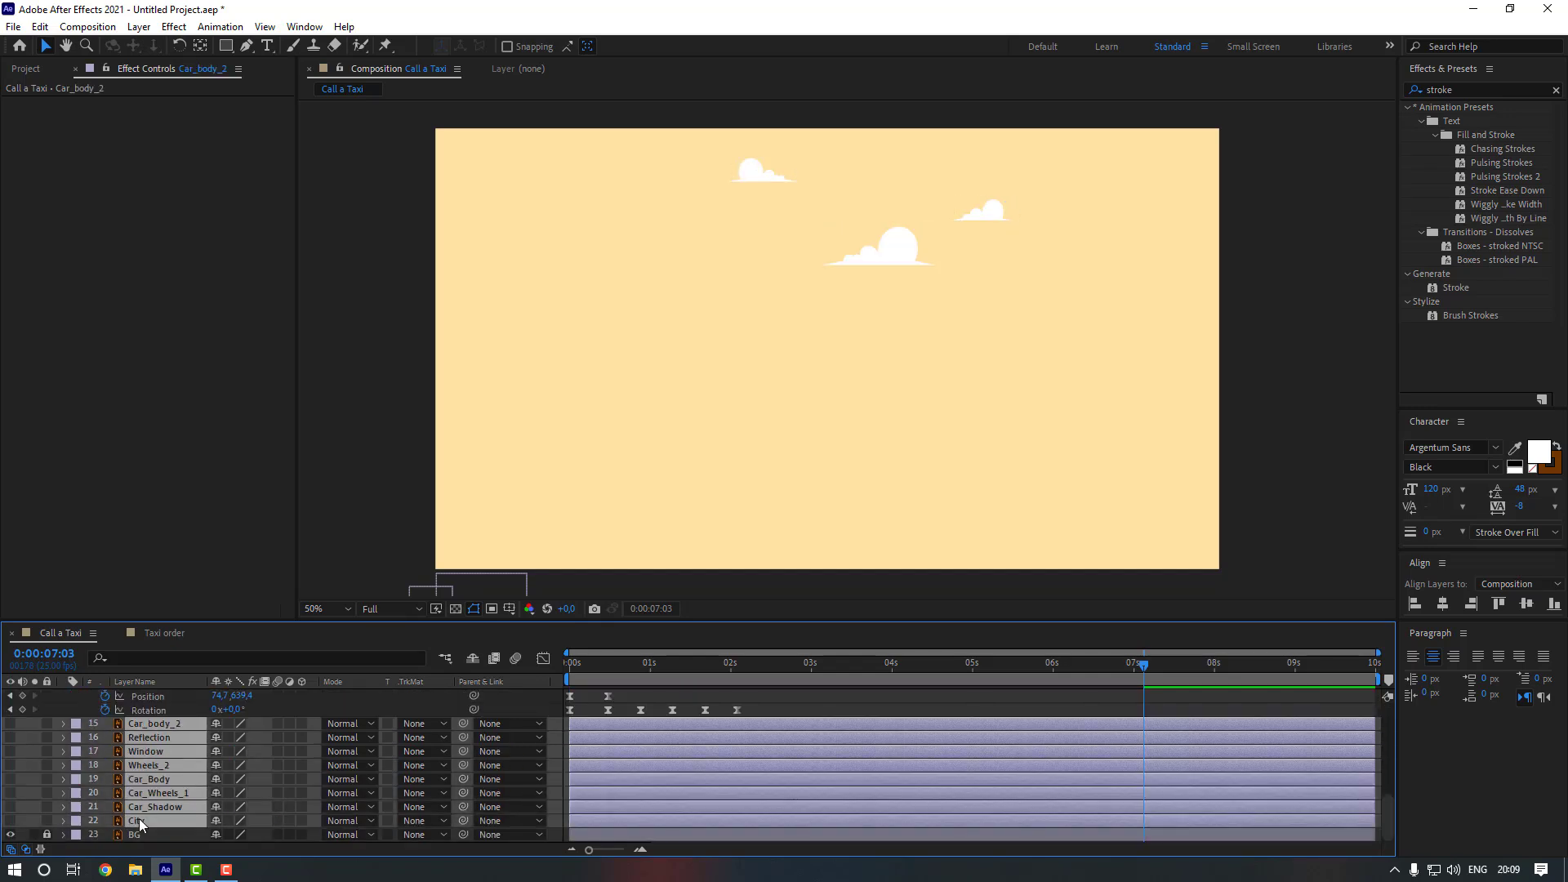
drag(11, 723, 10, 821)
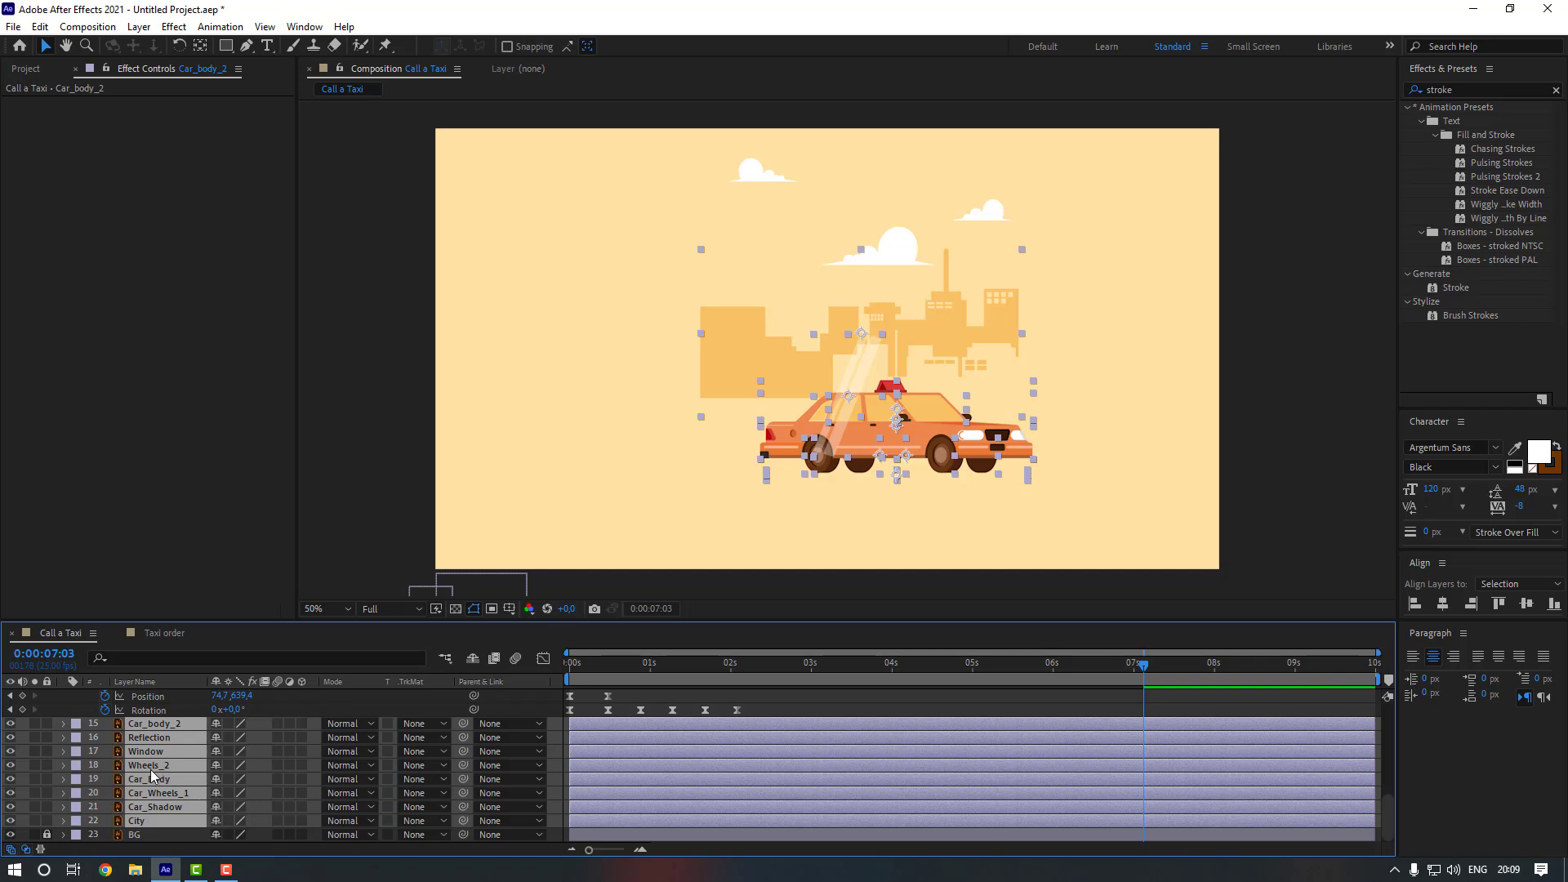
- Move the layers Car_body_2 through City up the layer stack to directly below Cloud_1
scroll(174, 776, up, 1)
mouse_move(156, 774)
mouse_down()
mouse_move(160, 695)
mouse_move(160, 772)
mouse_up()
click(666, 723)
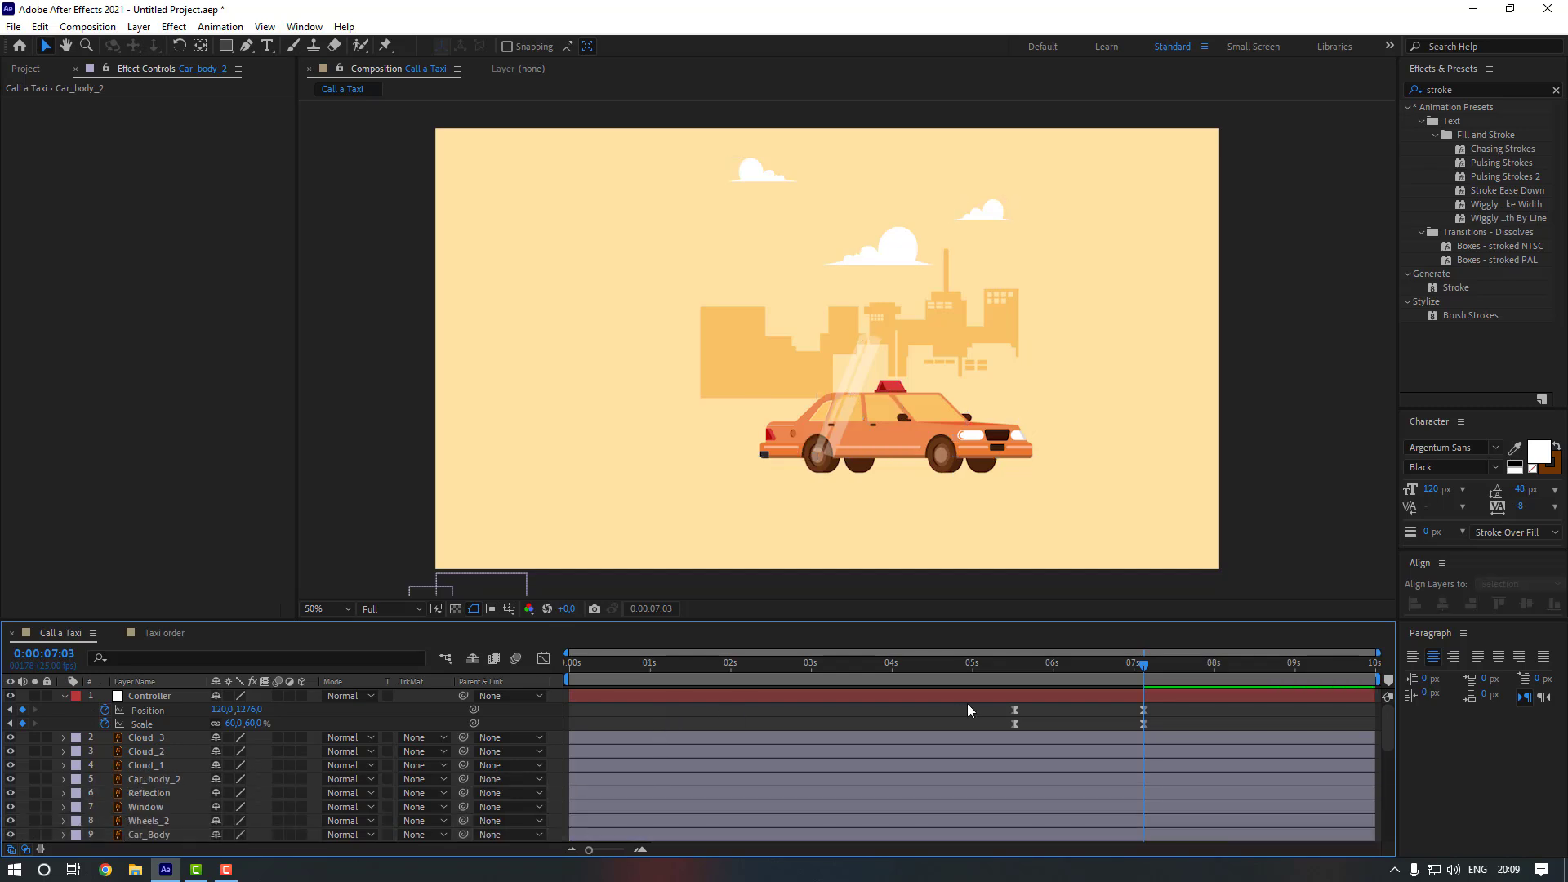
- Parent the Cloud_1, Cloud_2 and Cloud_3 layers to Controller and preview the motion from 0:00:04:18
click(152, 765)
shift+click(152, 738)
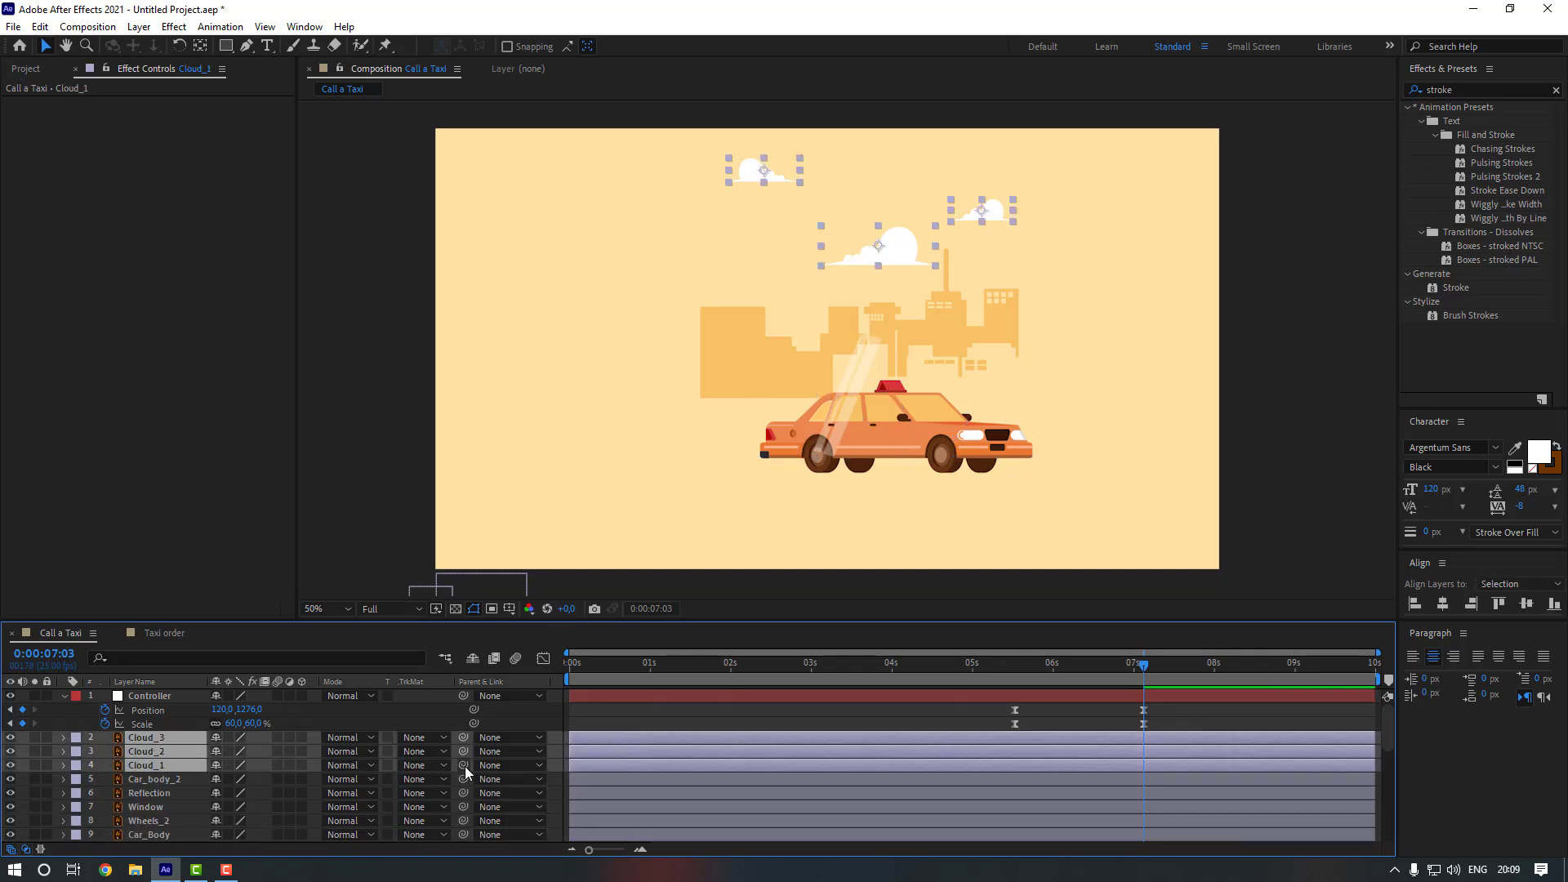
drag(463, 765, 149, 696)
click(1039, 680)
drag(1037, 680, 948, 684)
key(space)
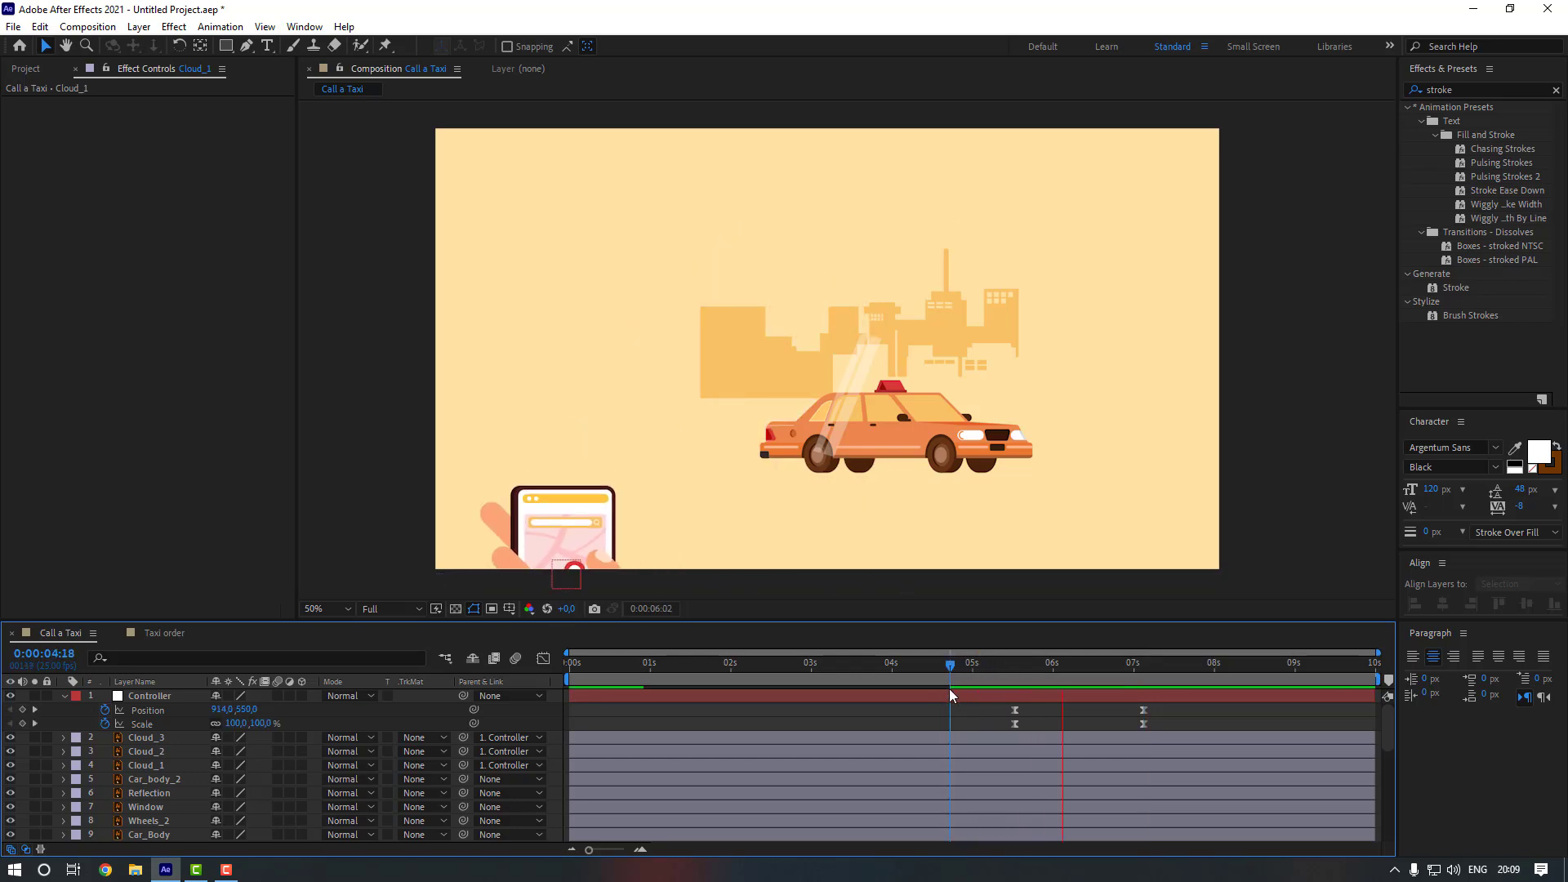
- Add starting Position keyframes to Cloud_1, Cloud_2 and Cloud_3 at 0:00:05:13
click(154, 768)
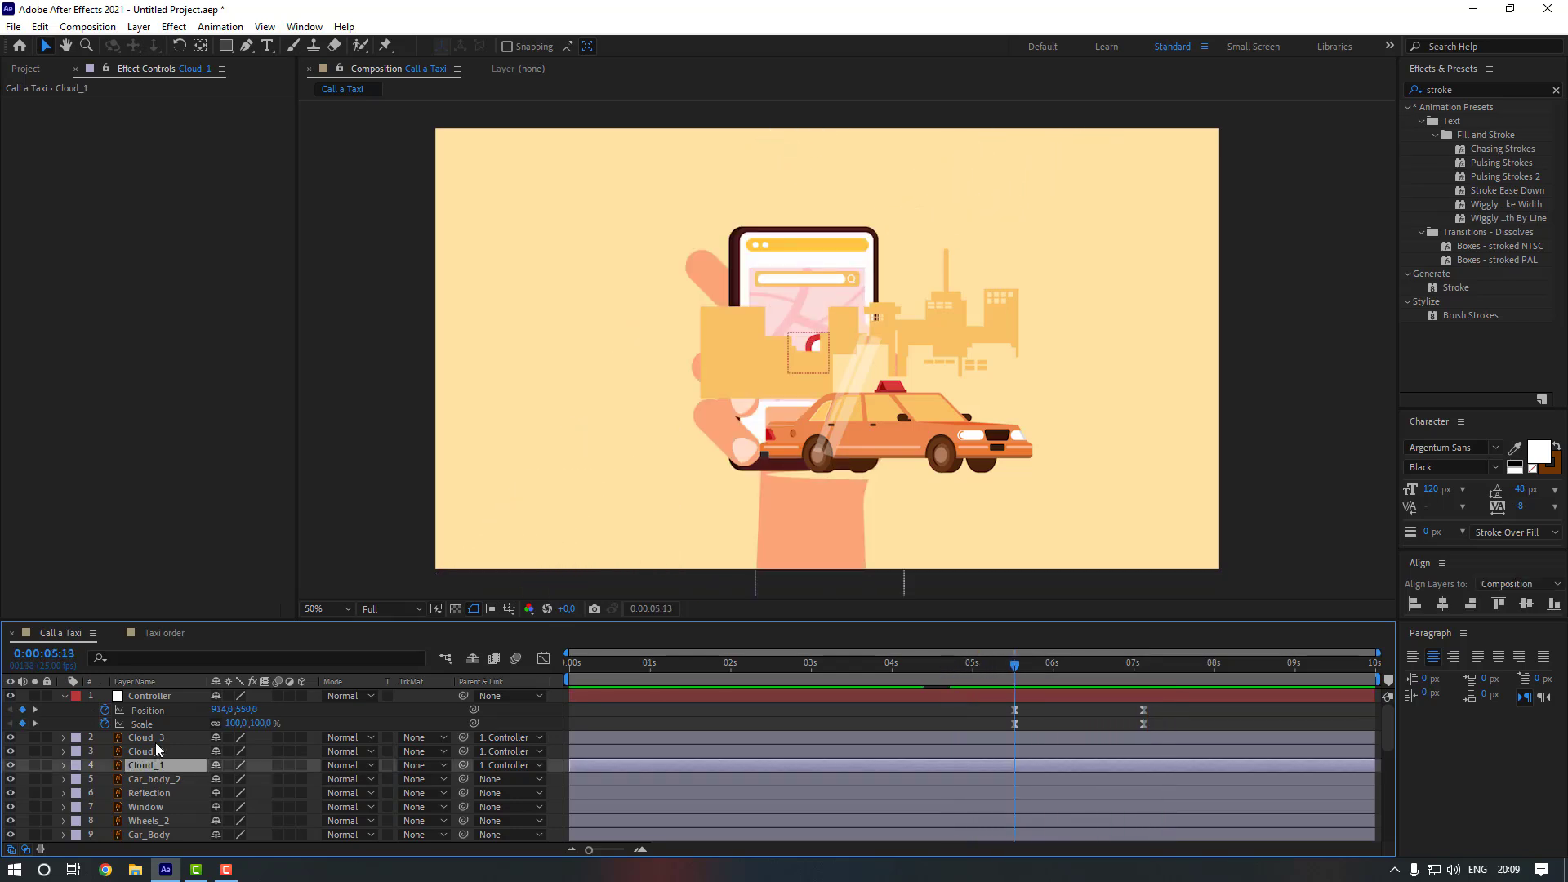
shift+click(157, 738)
key(p)
click(107, 752)
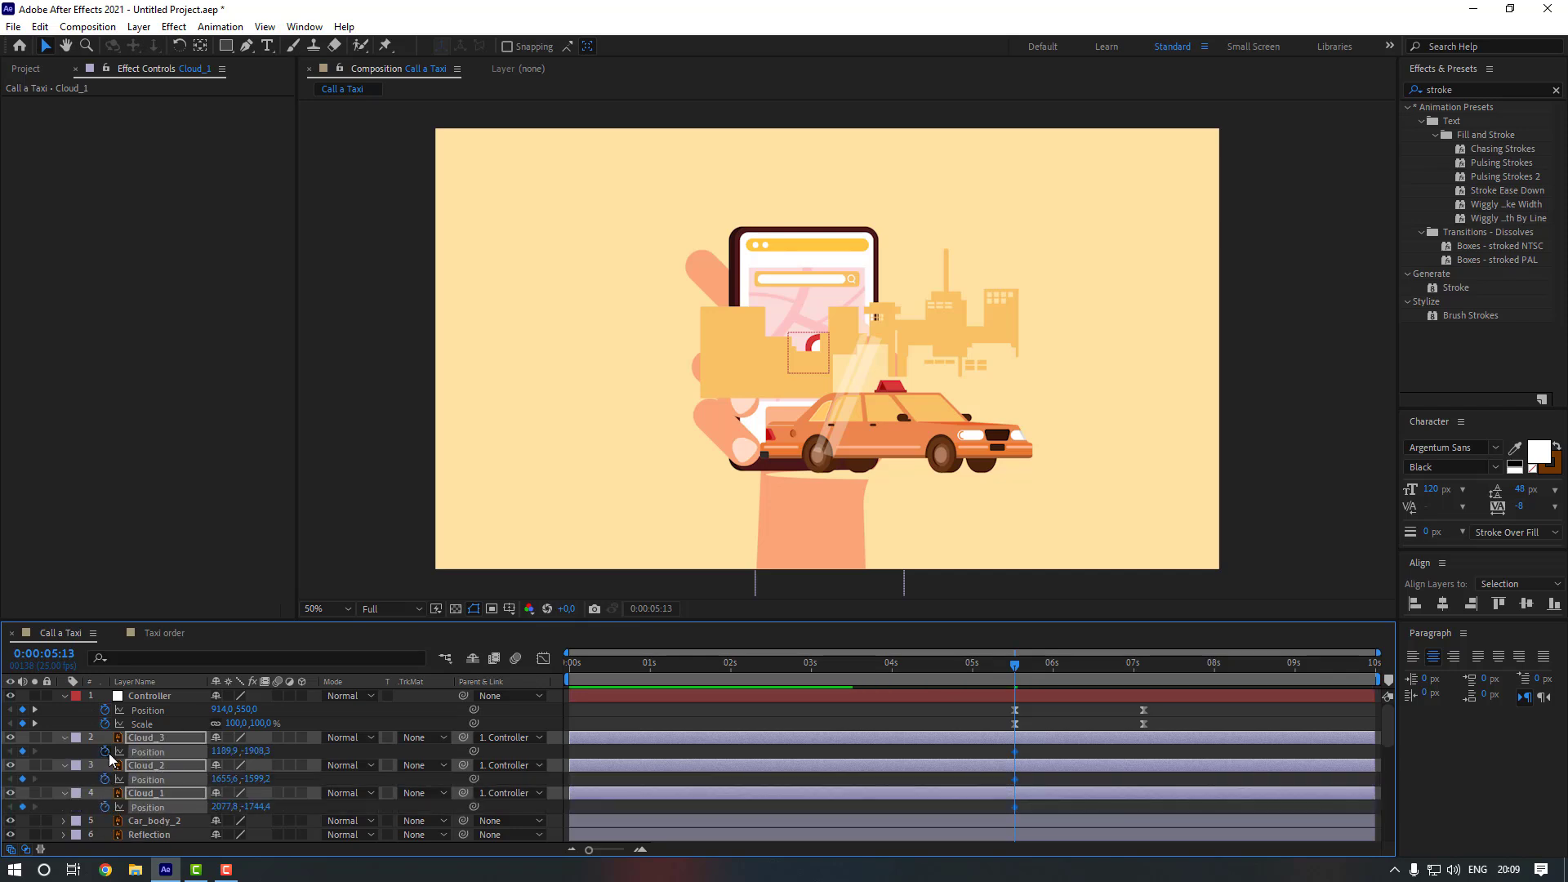
- At 0:00:07:03, keyframe new cloud positions: Cloud_3 lower and further left, Cloud_2 down over the skyline, Cloud_1 slightly down and right
click(1143, 664)
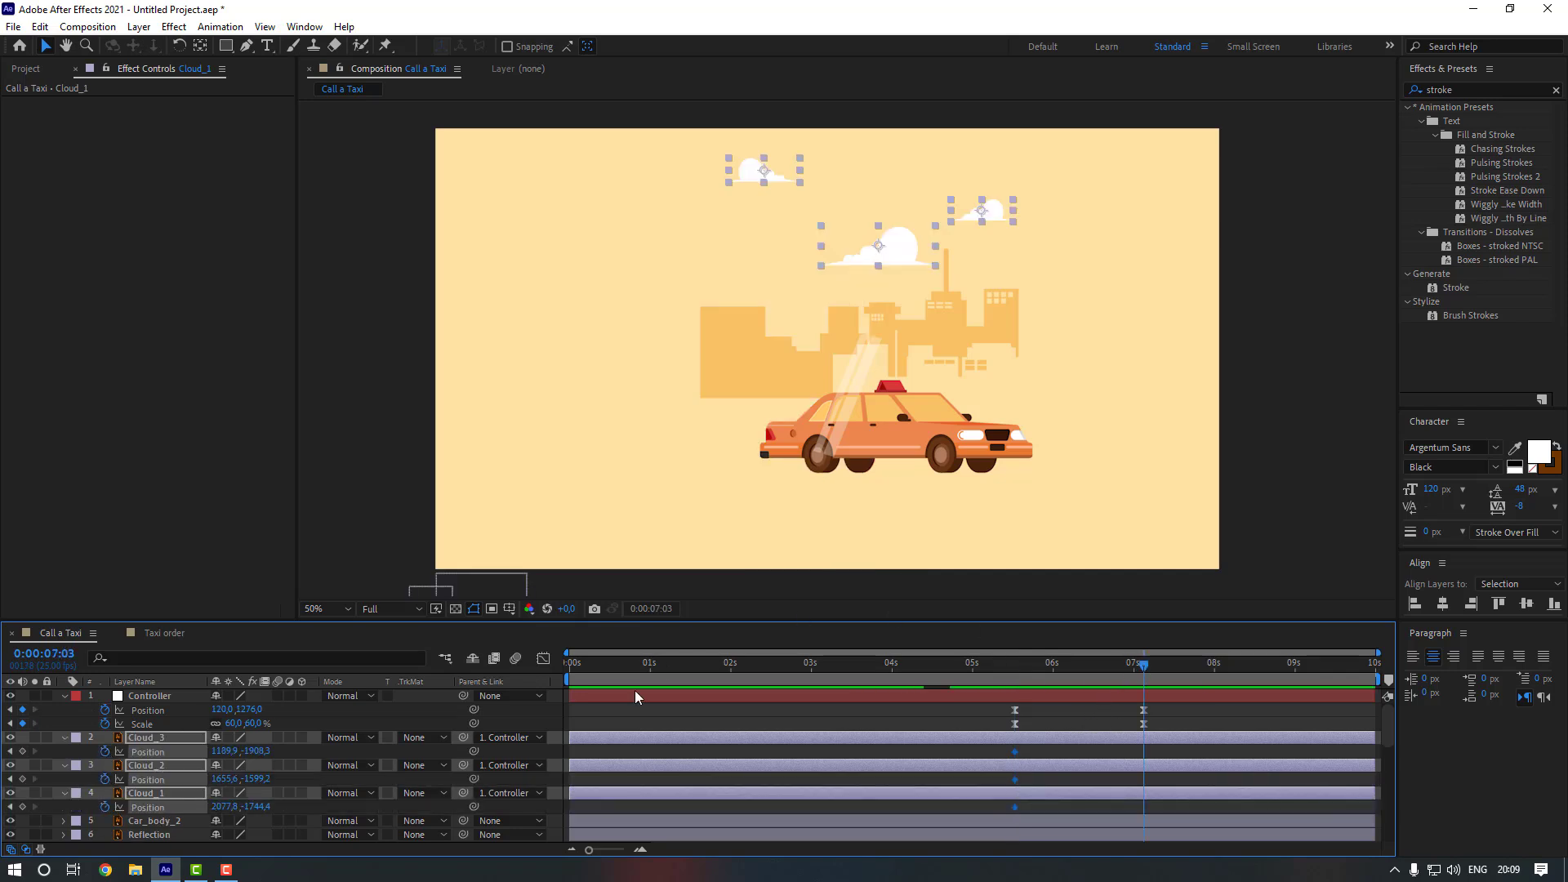
click(753, 172)
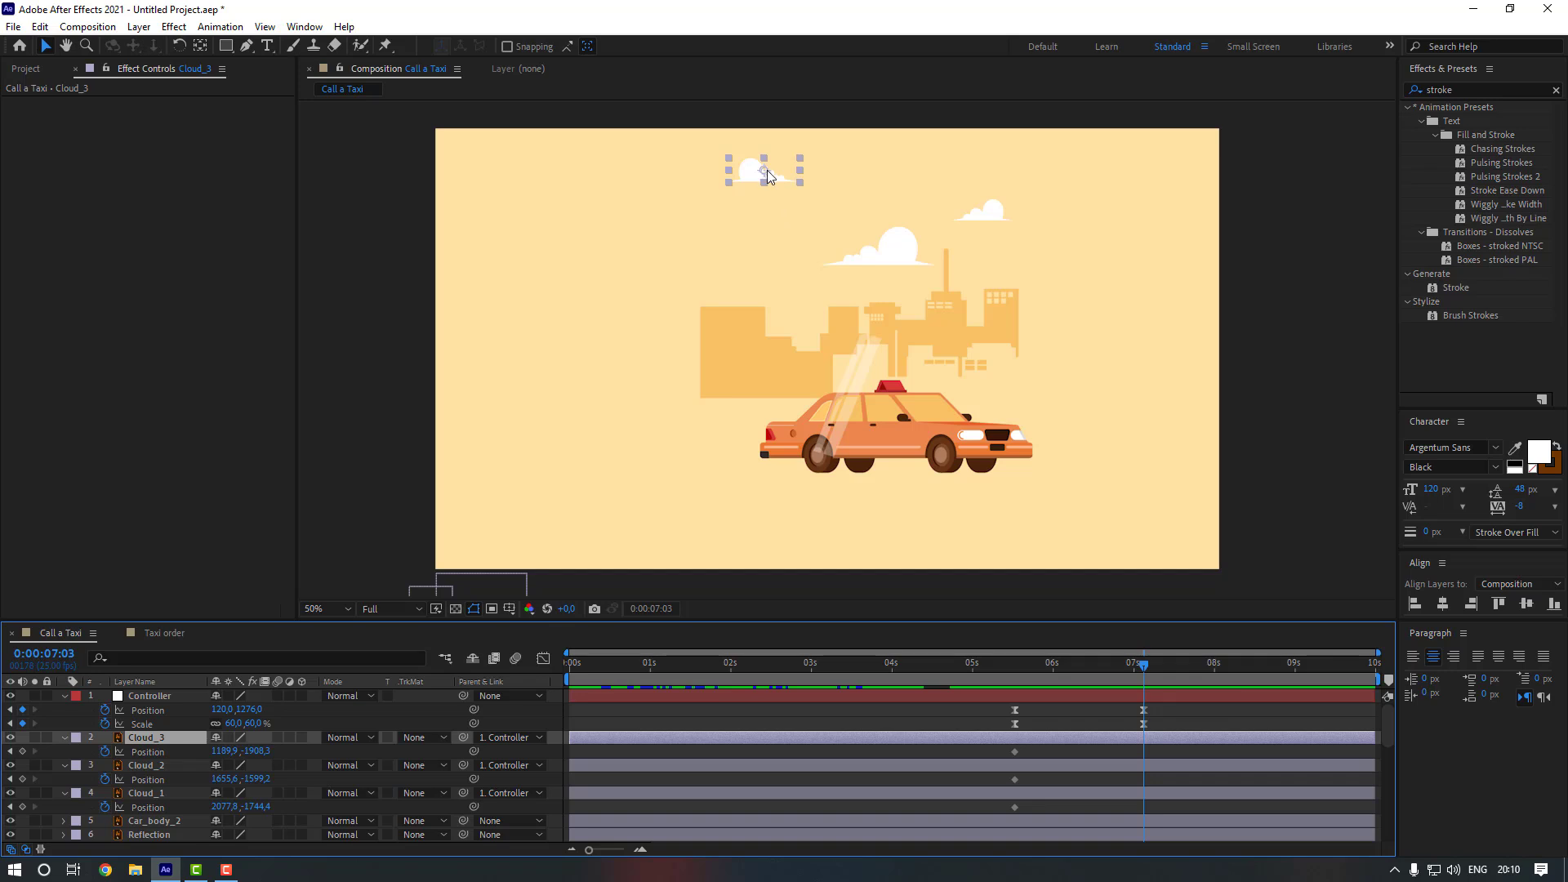
drag(766, 169, 703, 204)
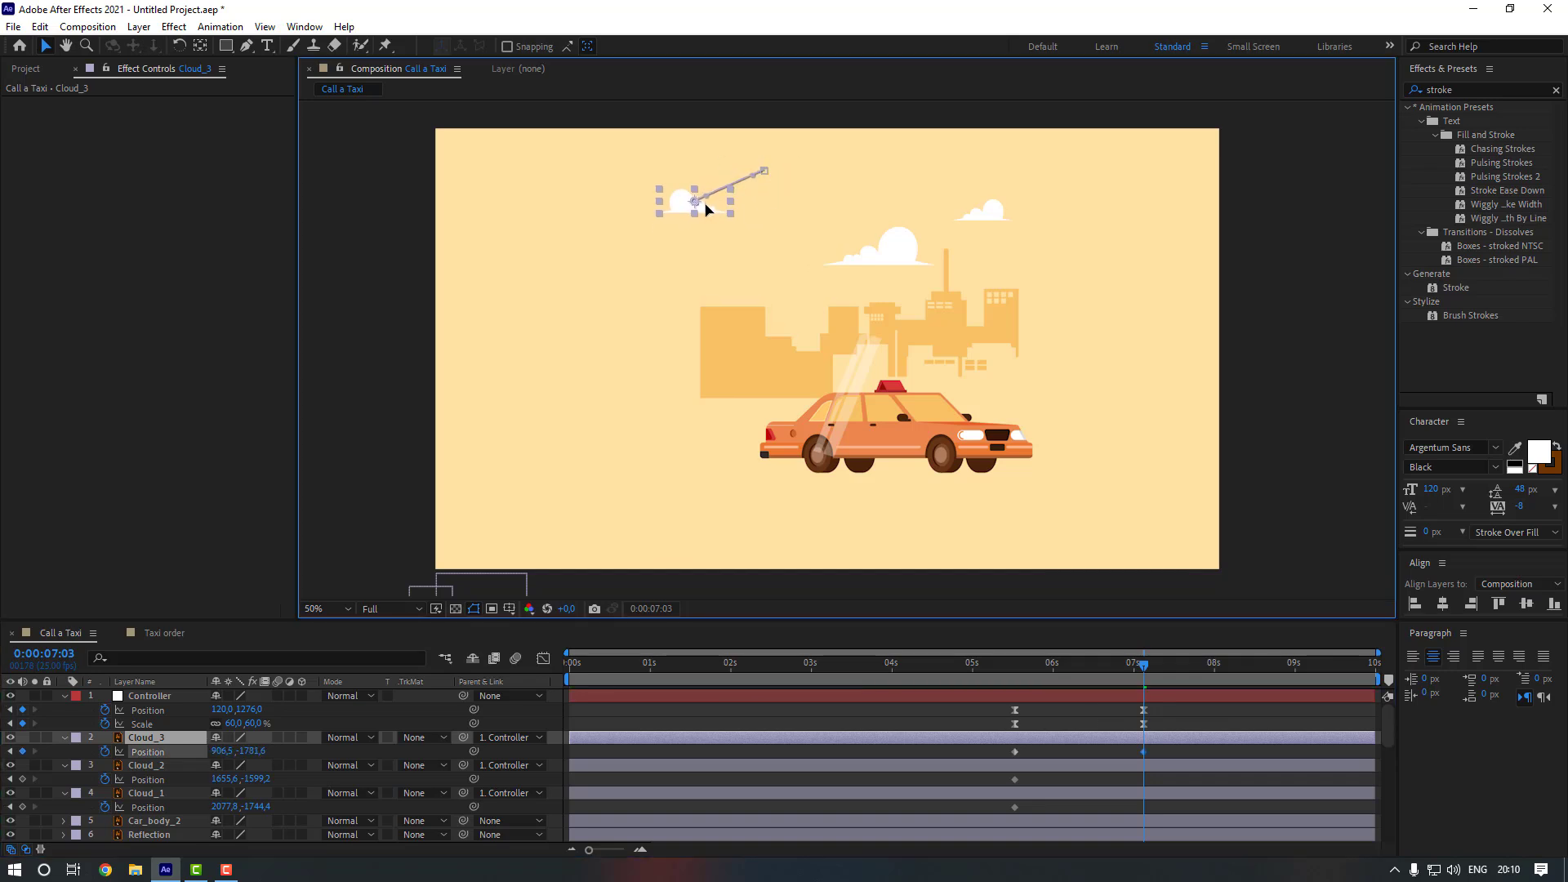
click(1080, 764)
drag(907, 254, 944, 330)
click(991, 218)
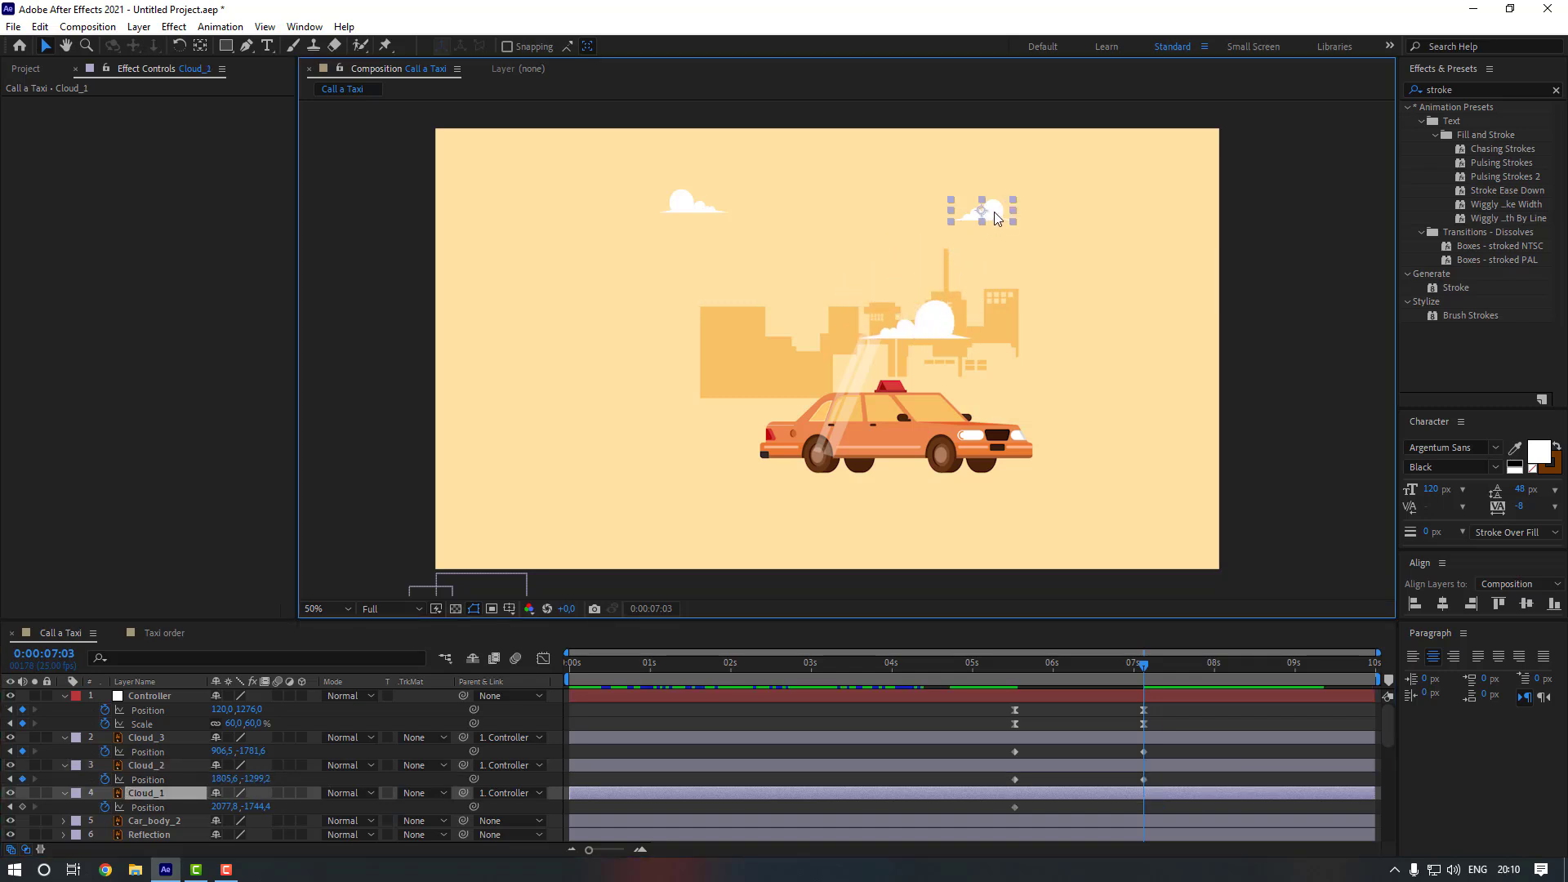
drag(992, 212, 1005, 237)
click(1184, 750)
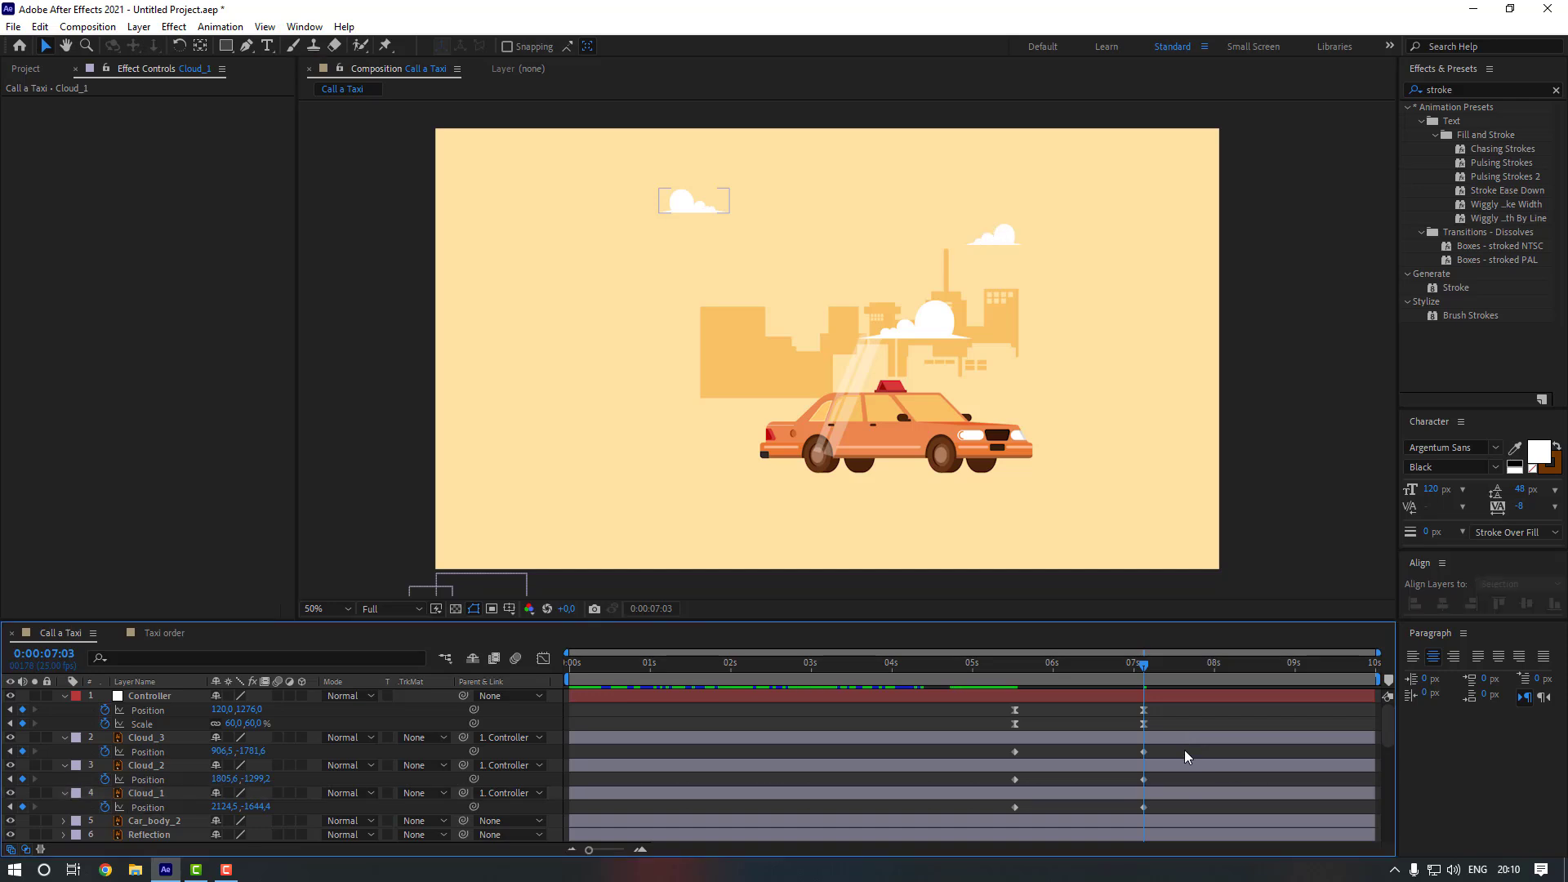
- Apply Easy Ease to all Position keyframes of the three cloud layers
drag(1184, 749, 997, 812)
right_click(1015, 806)
mouse_move(1112, 796)
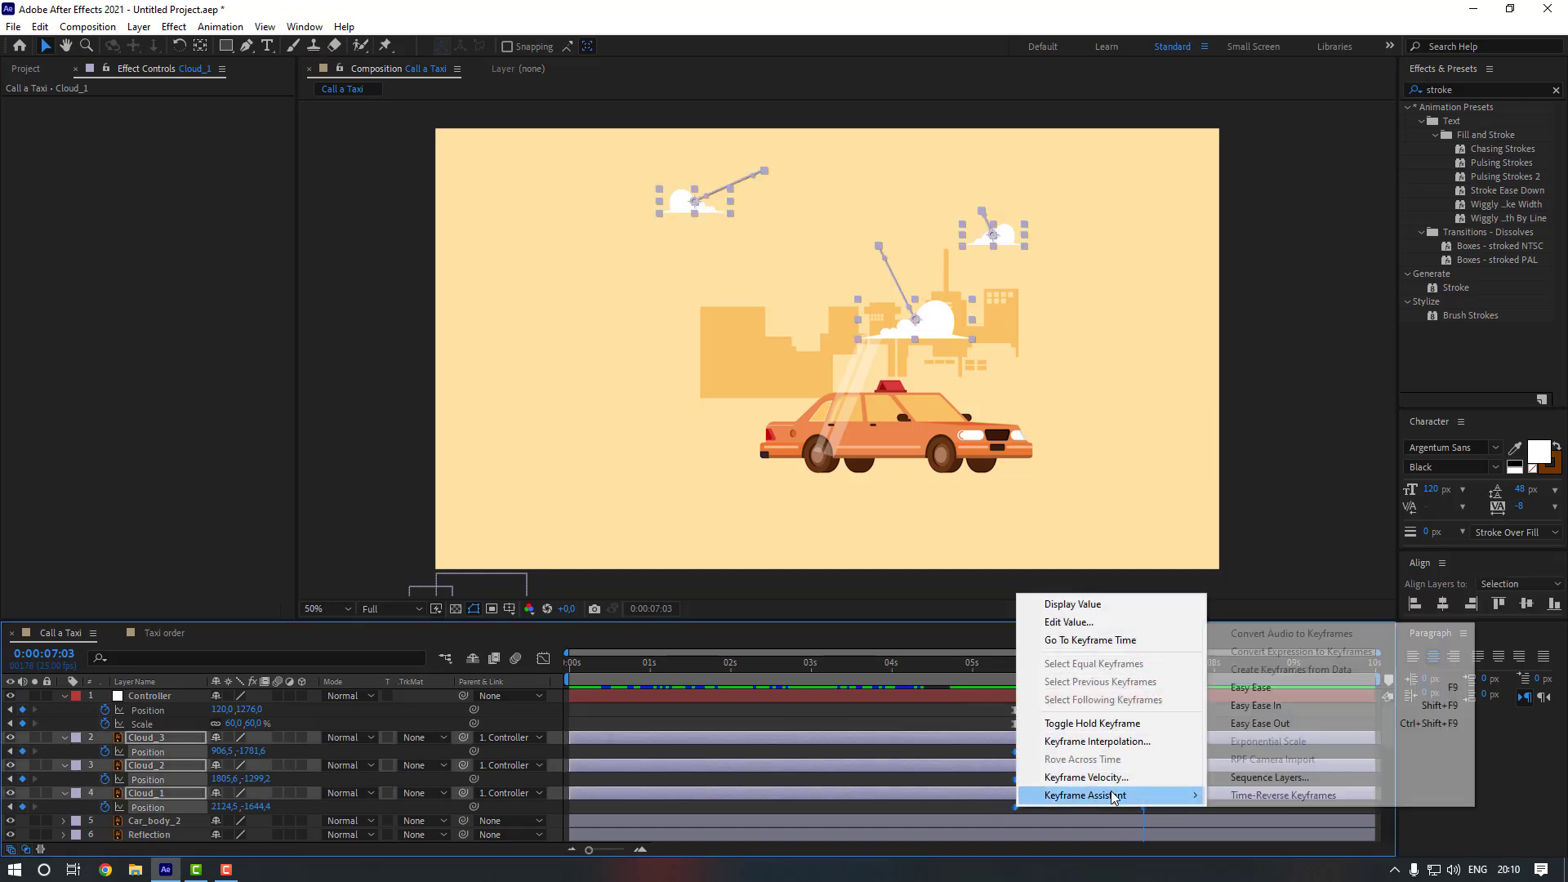
click(1250, 686)
- Reshape the clouds' speed curves to peak early and slow down gradually, and preview the motion from 0:00:04:15
click(543, 658)
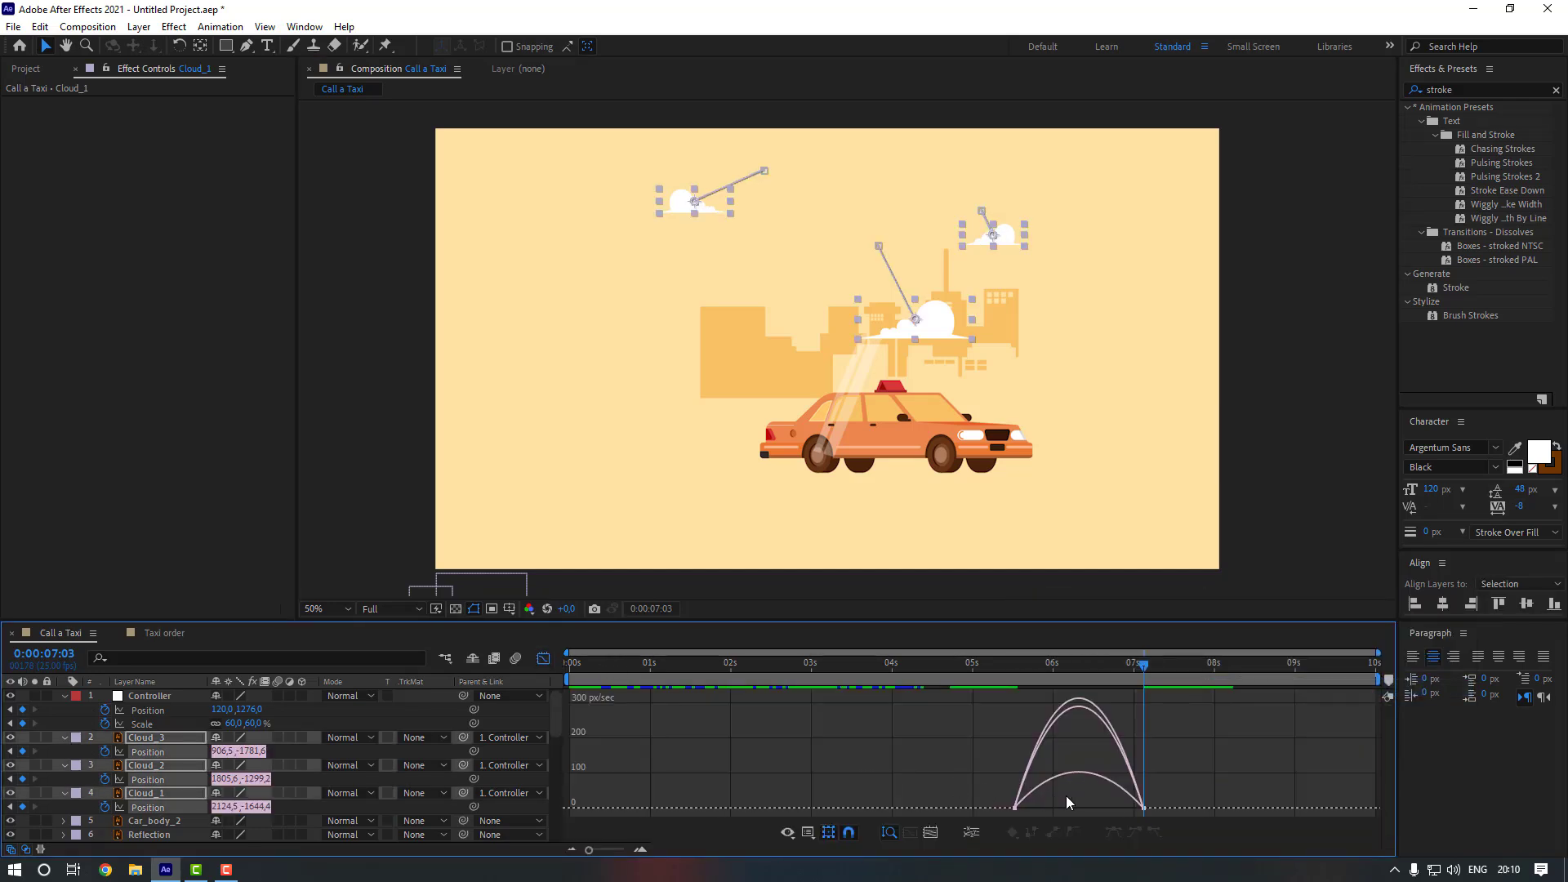
drag(1179, 797, 1006, 804)
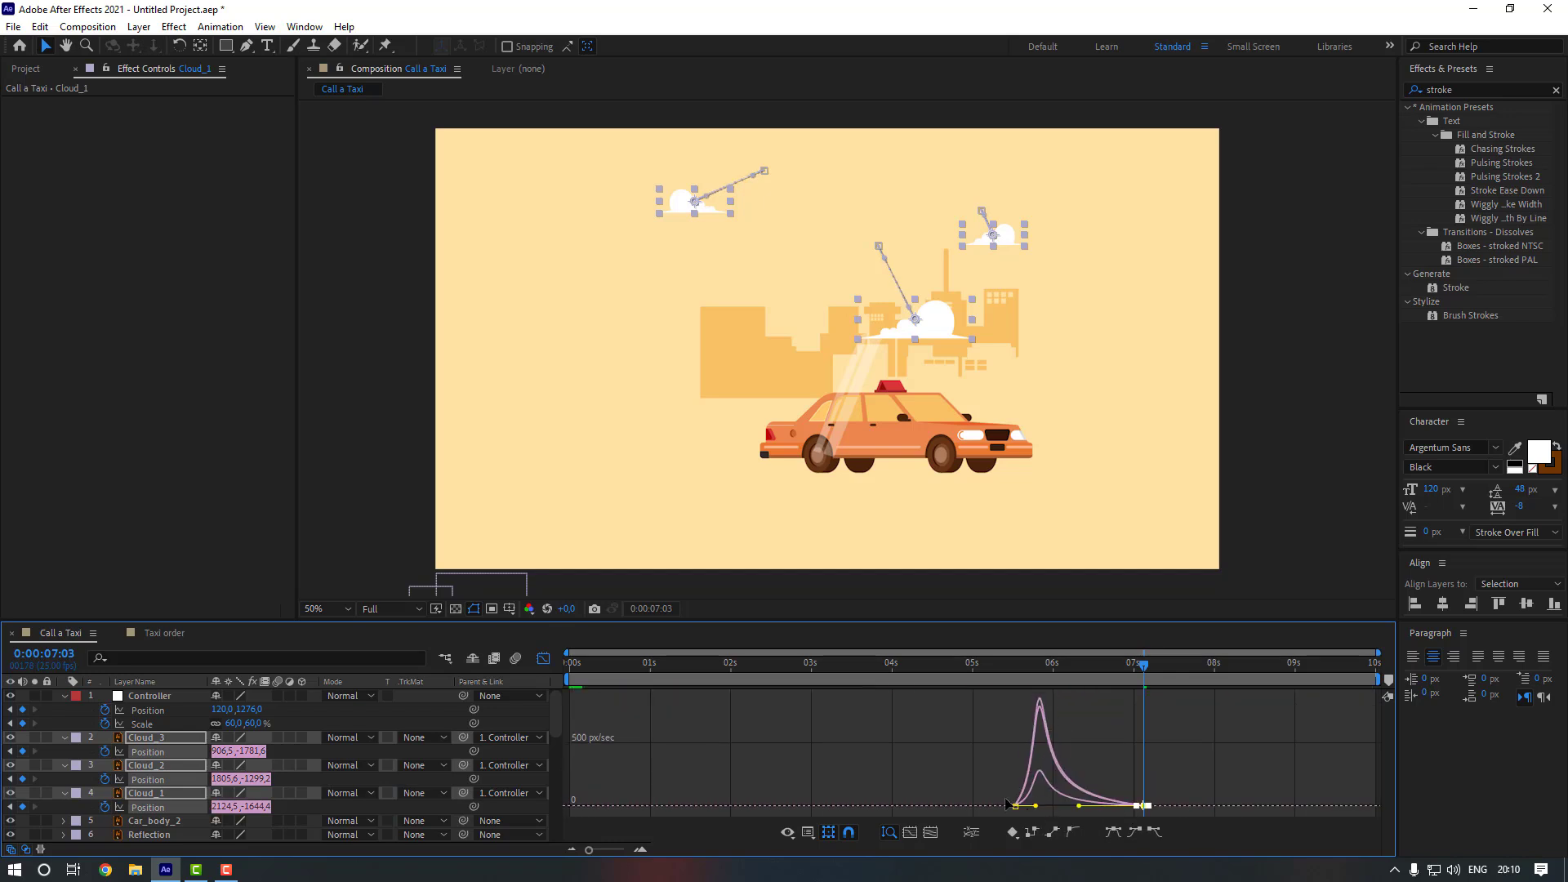
click(541, 660)
click(1082, 779)
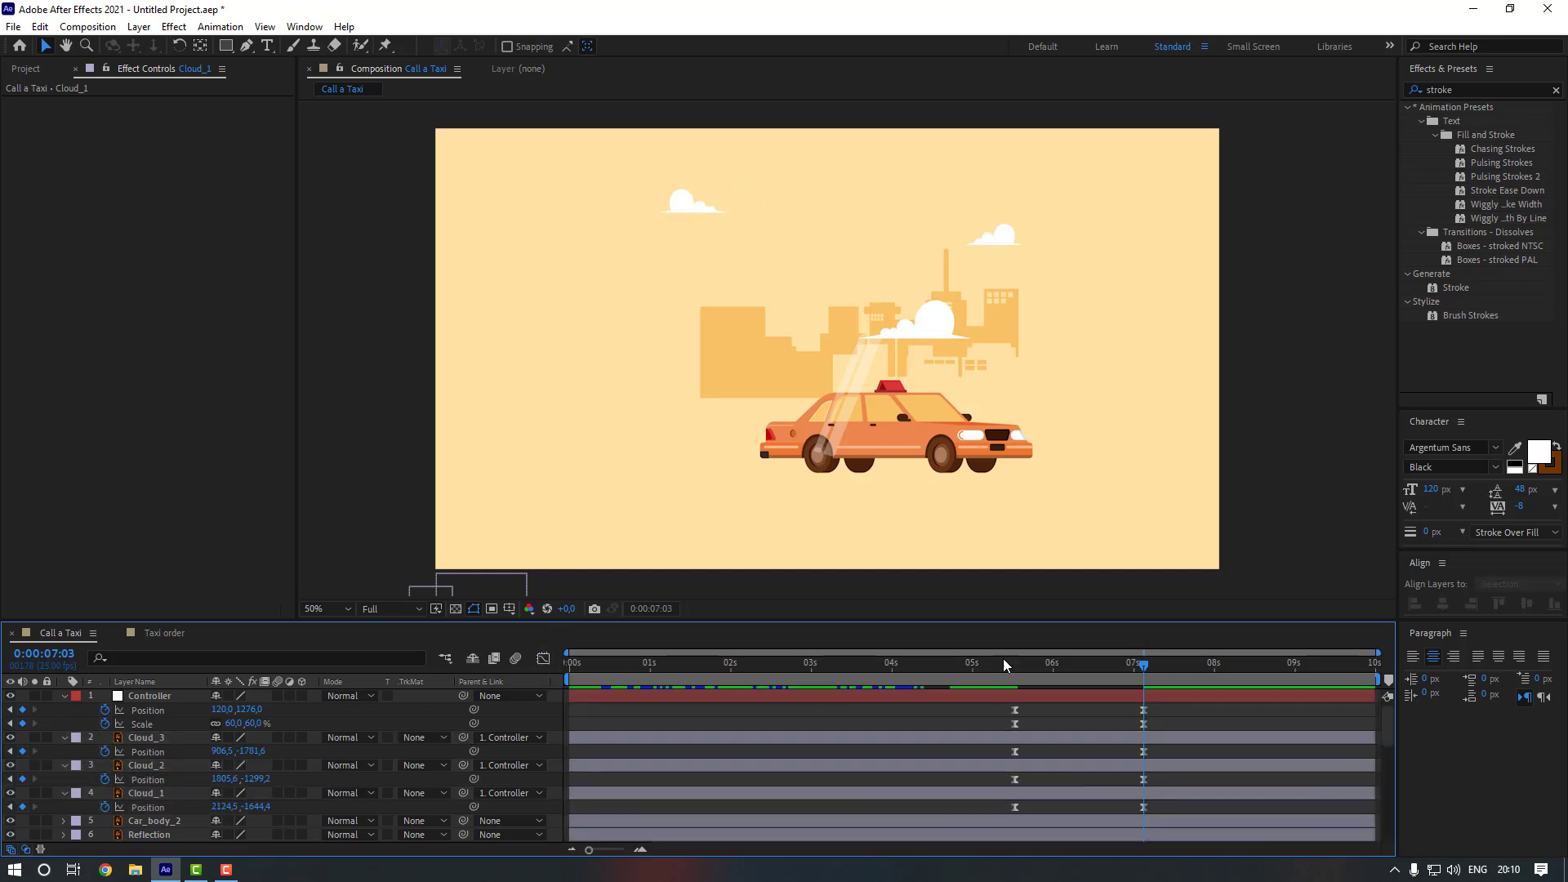
drag(951, 663, 940, 664)
key(space)
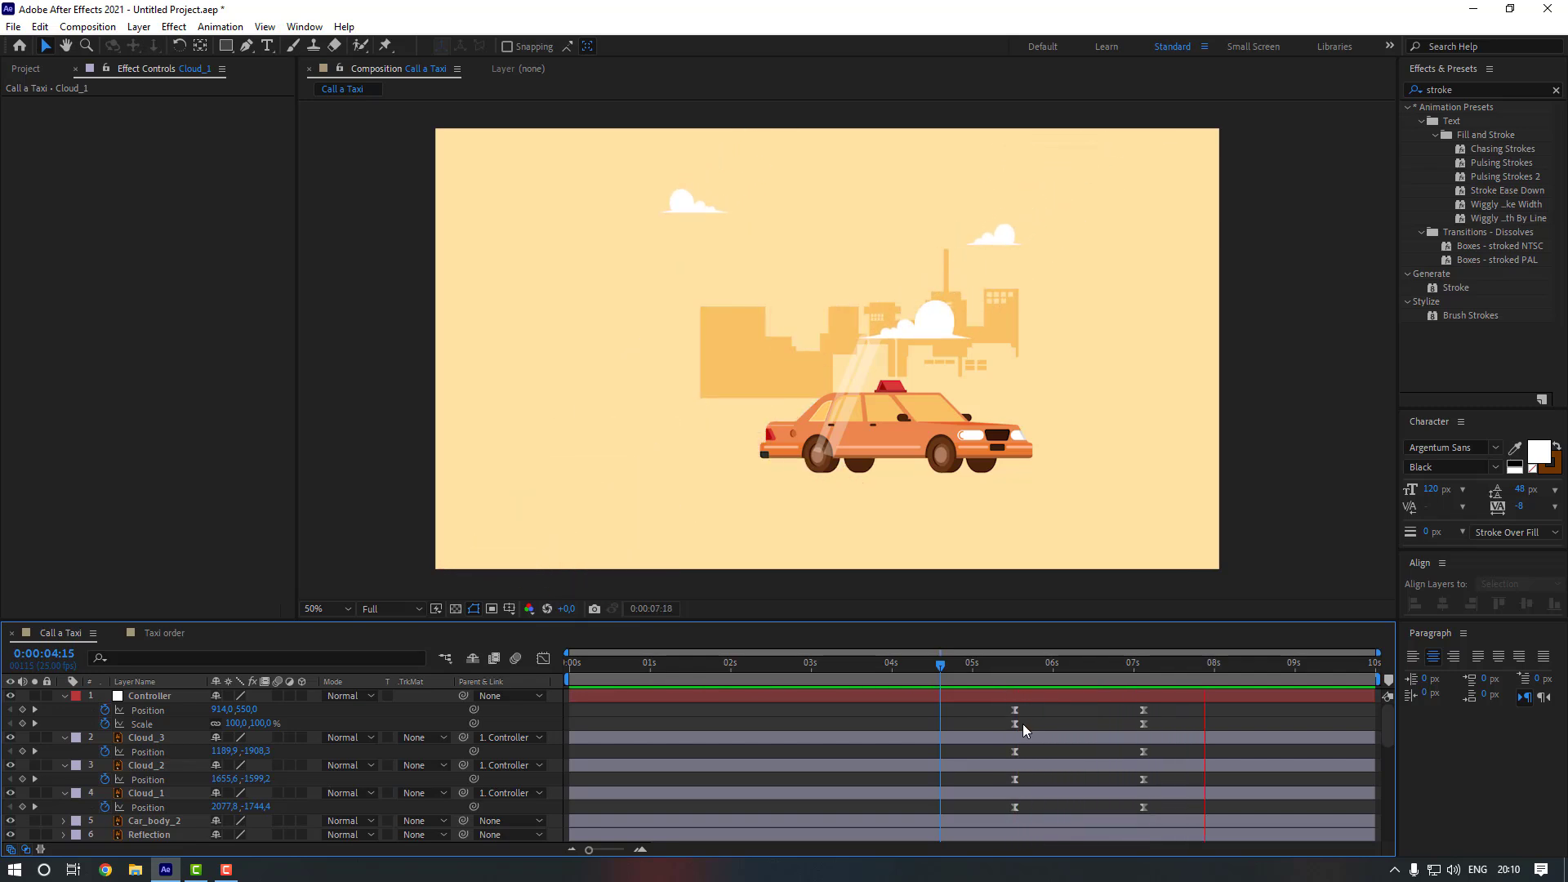
- Stagger the cloud layers so Cloud_2's motion starts at 0:00:05:22 and Cloud_3's at 0:00:06:07, and preview the timing
click(920, 767)
drag(893, 766, 990, 742)
click(932, 743)
click(980, 765)
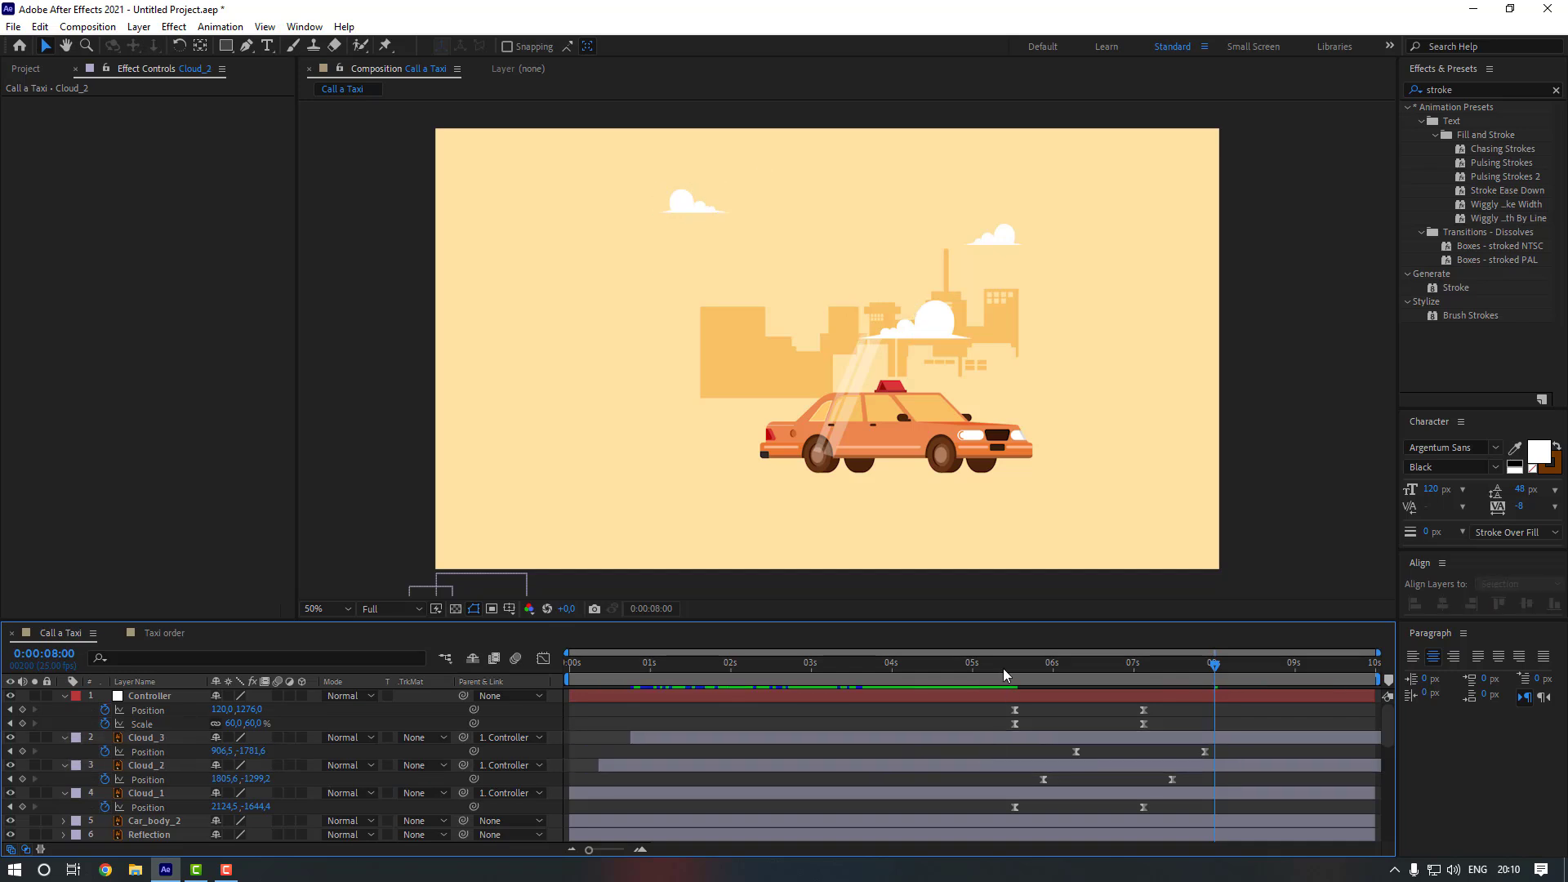
drag(1003, 668, 967, 668)
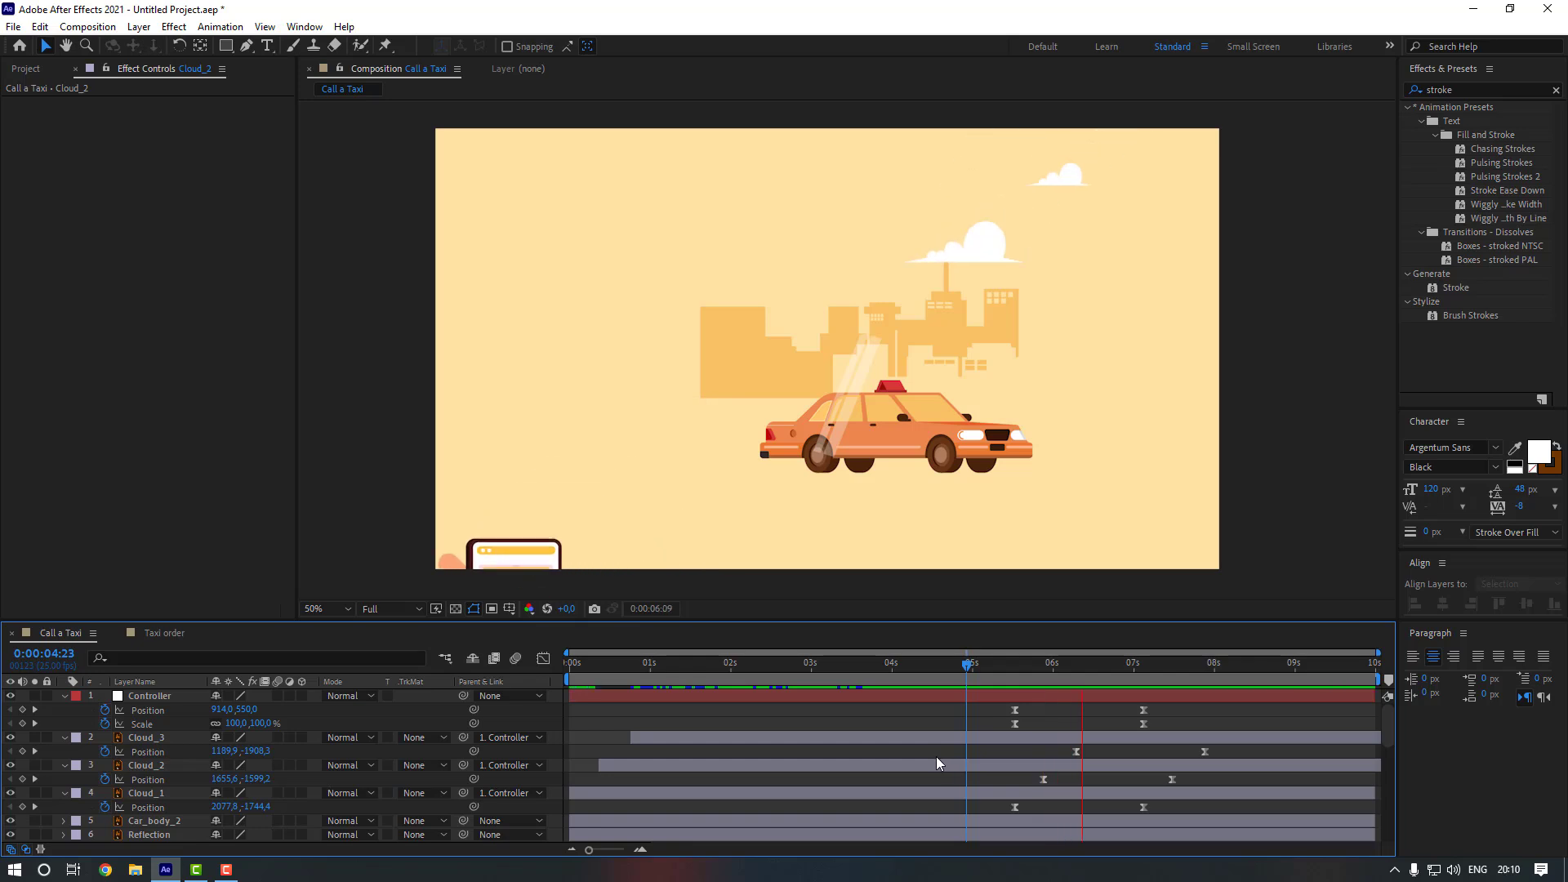
- Raise Cloud_2's starting position out of the frame at 0:00:05:22 by setting its Y value to -1801.2
click(1043, 778)
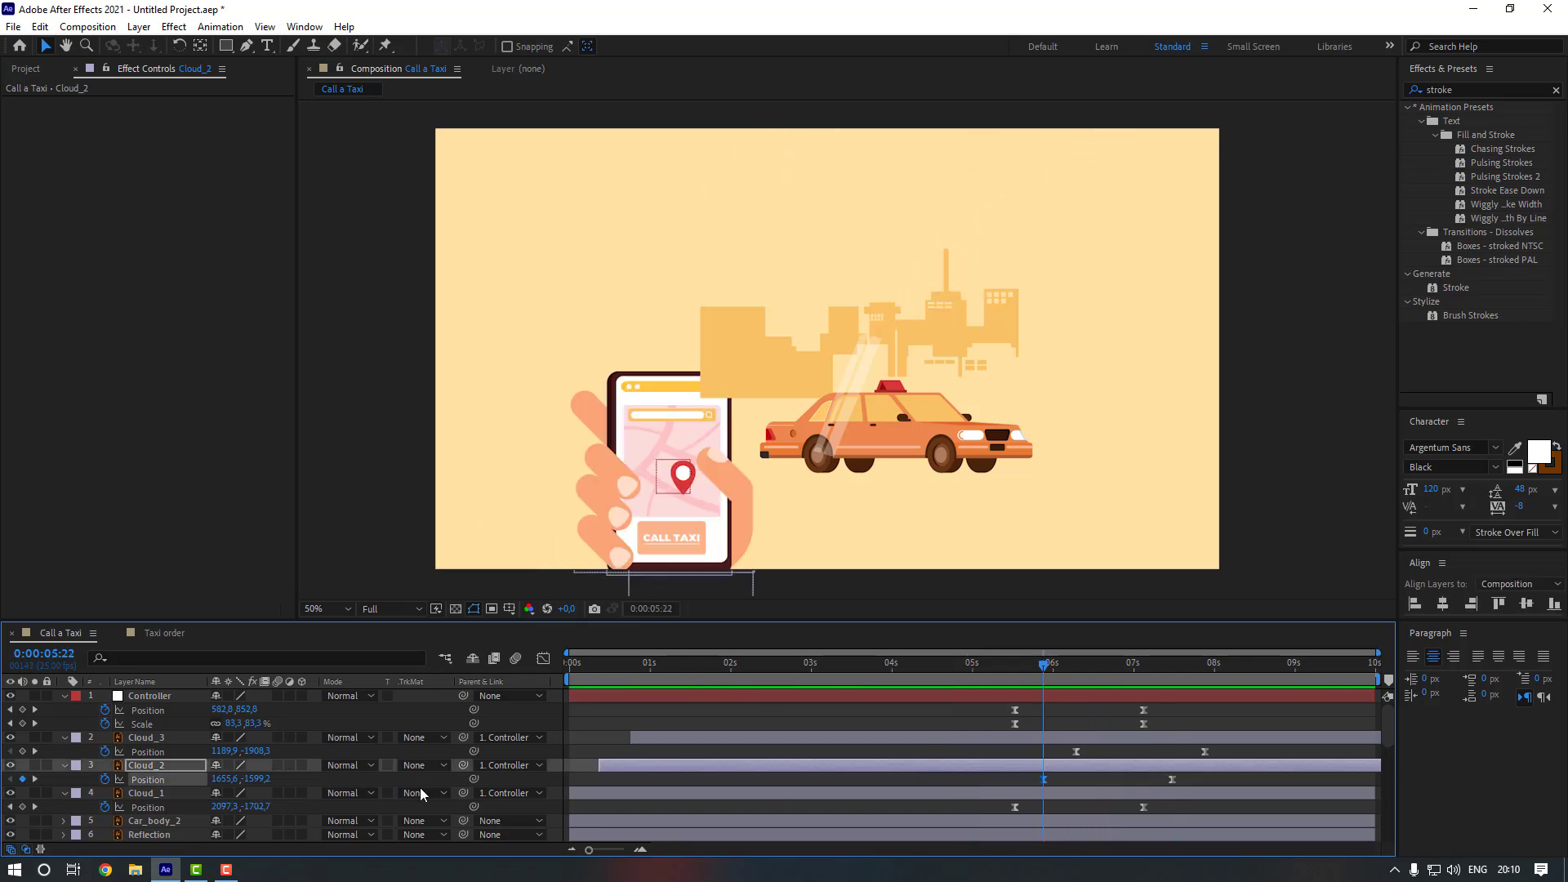
drag(255, 780, 124, 800)
scroll(392, 547, down, 2)
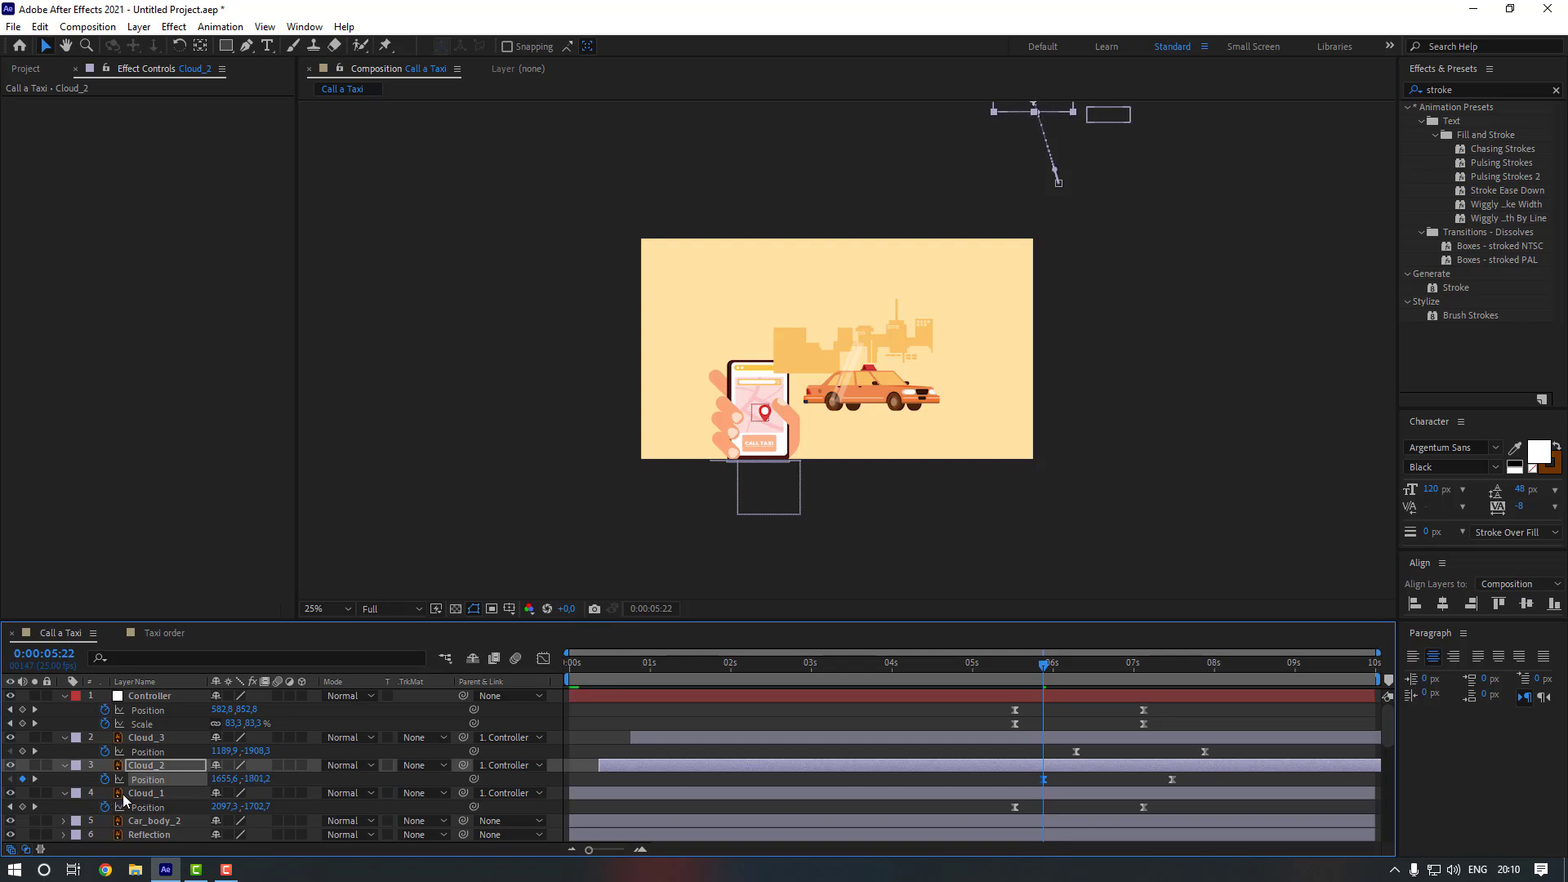
- Set Cloud_3's starting Y position to -2114.3 at 0:00:06:07 and preview the cloud animation from 0:00:04:17
click(147, 740)
click(1075, 668)
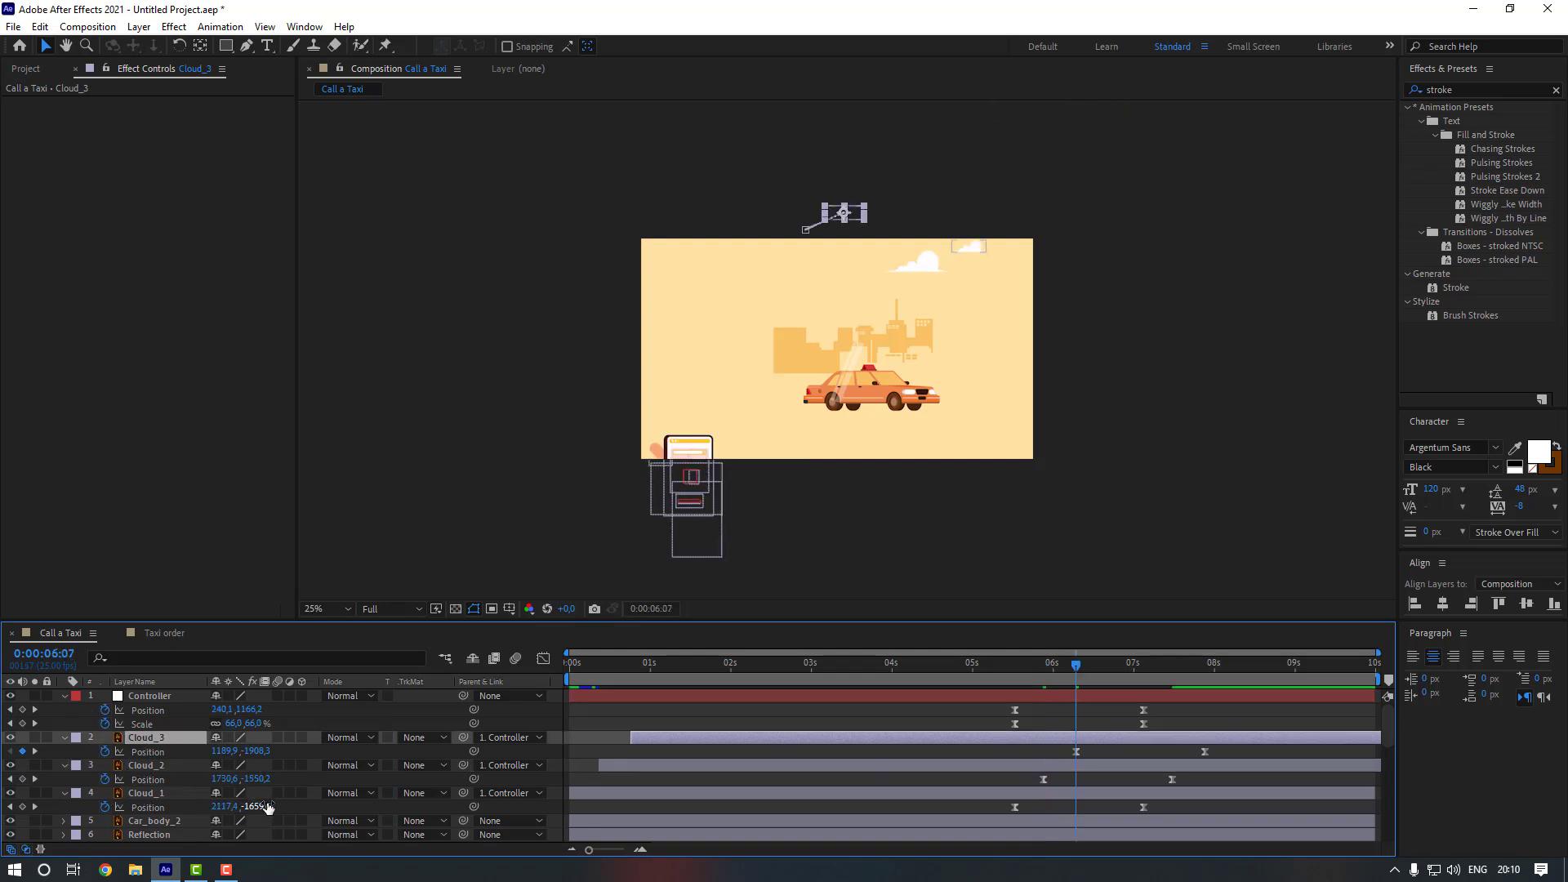
drag(260, 751, 864, 655)
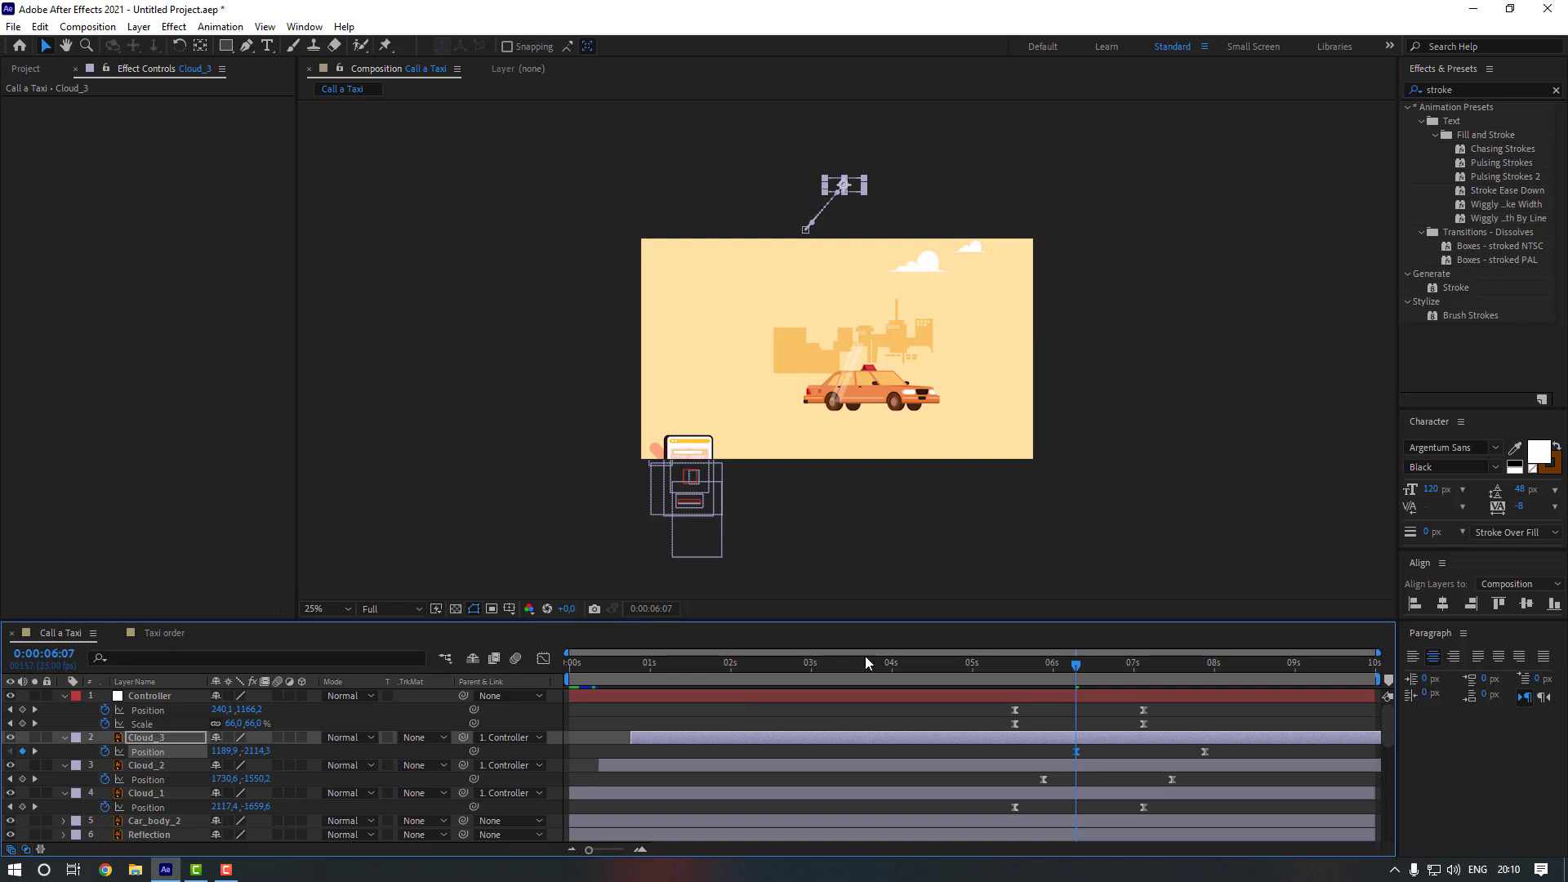
key(period)
click(1048, 726)
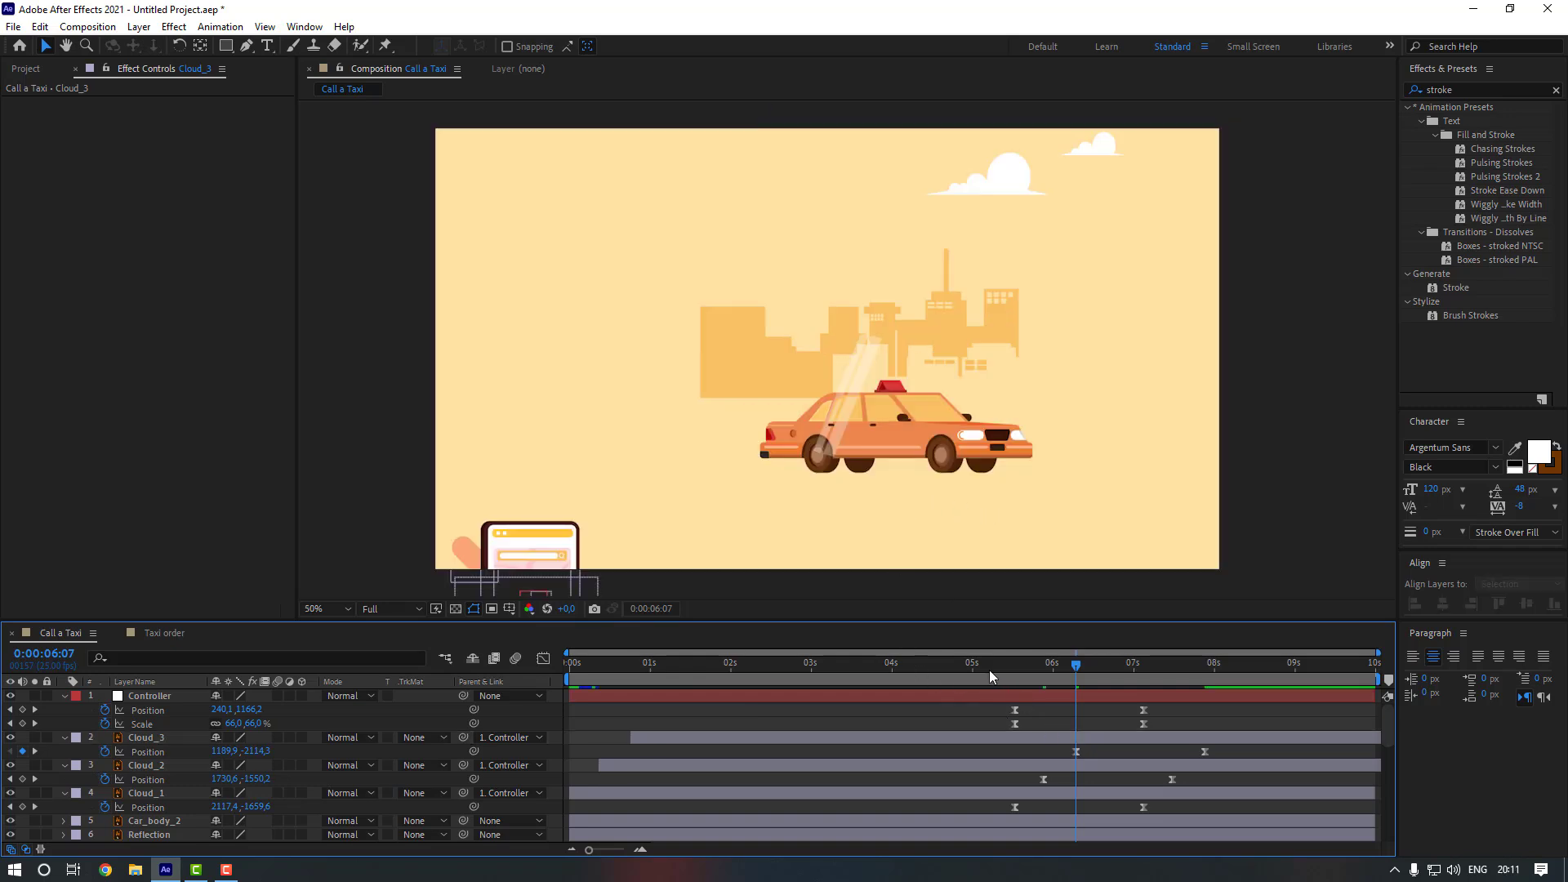
click(947, 671)
key(space)
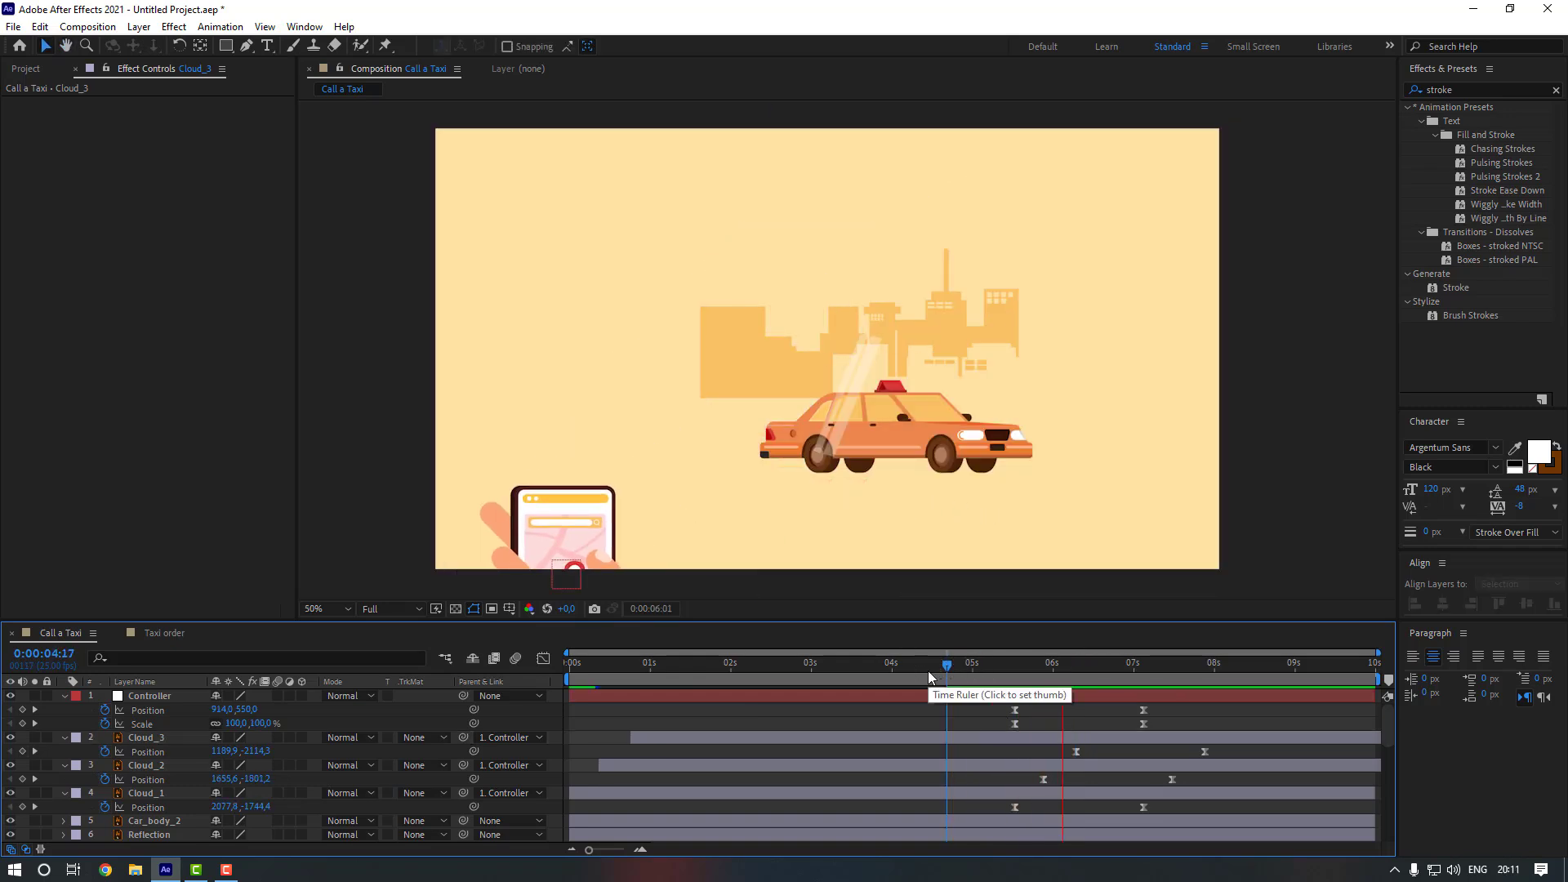
- Set the spatial interpolation of all cloud Position keyframes to Linear and replay the cloud animation
drag(1236, 750, 1003, 808)
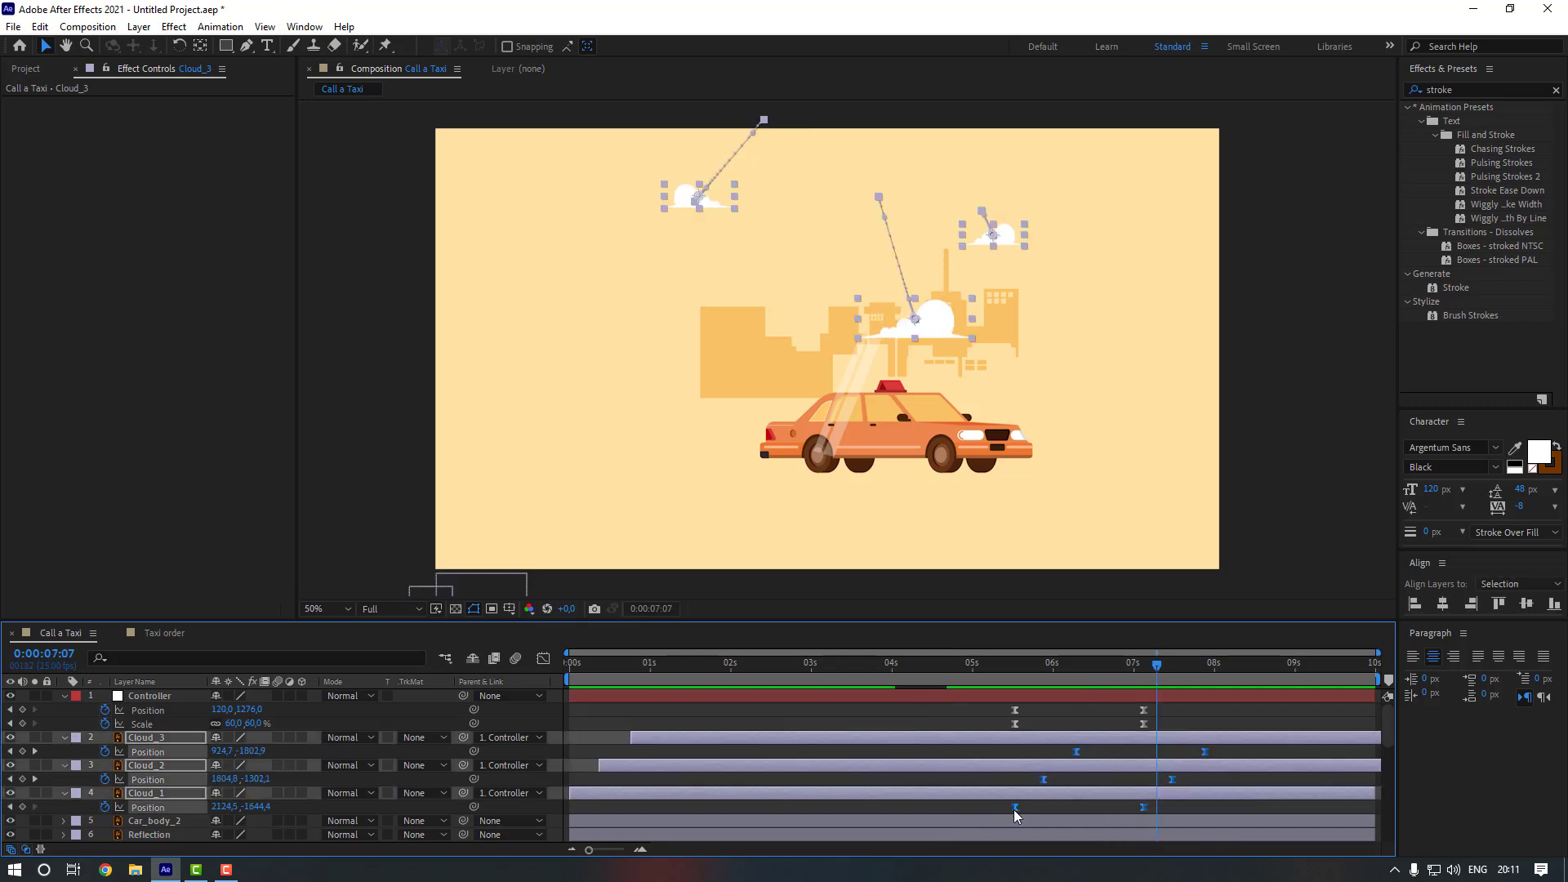
right_click(1015, 807)
click(1086, 750)
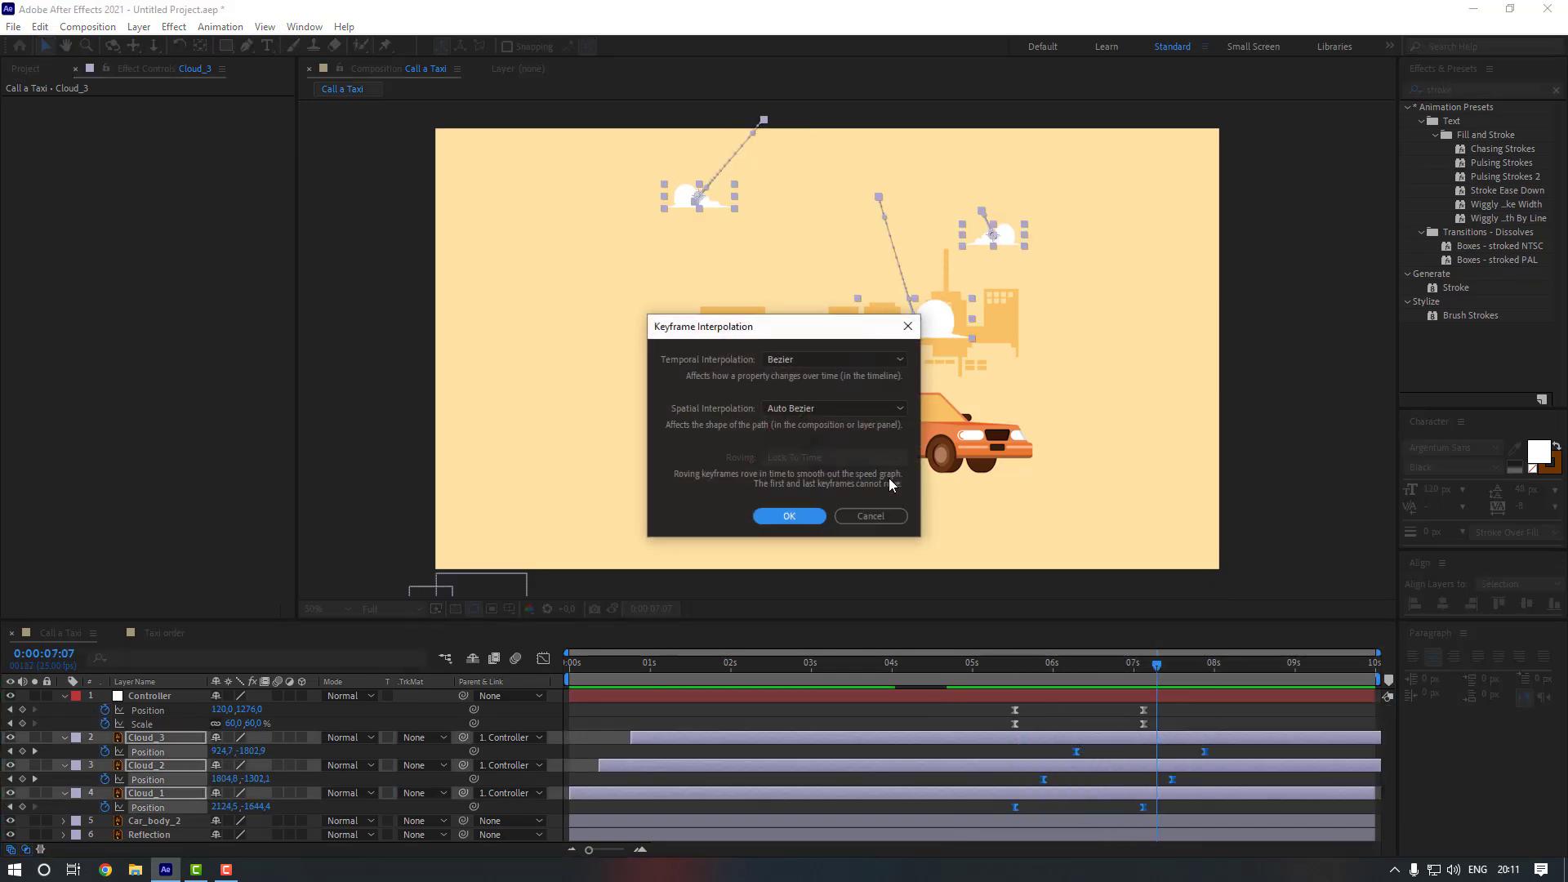
click(815, 407)
click(810, 449)
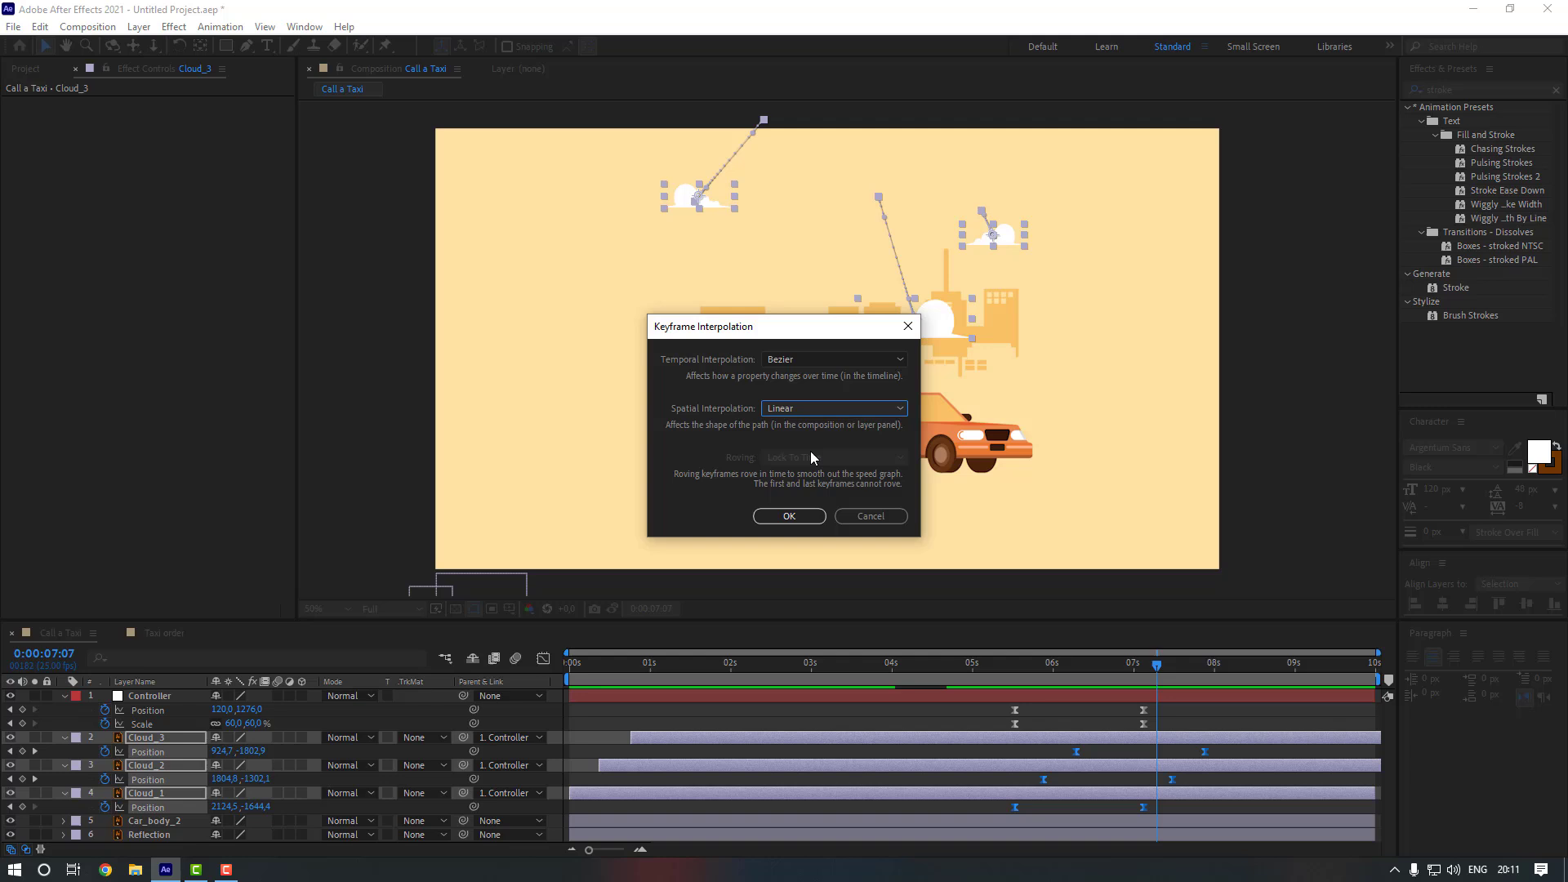
click(788, 516)
click(1092, 816)
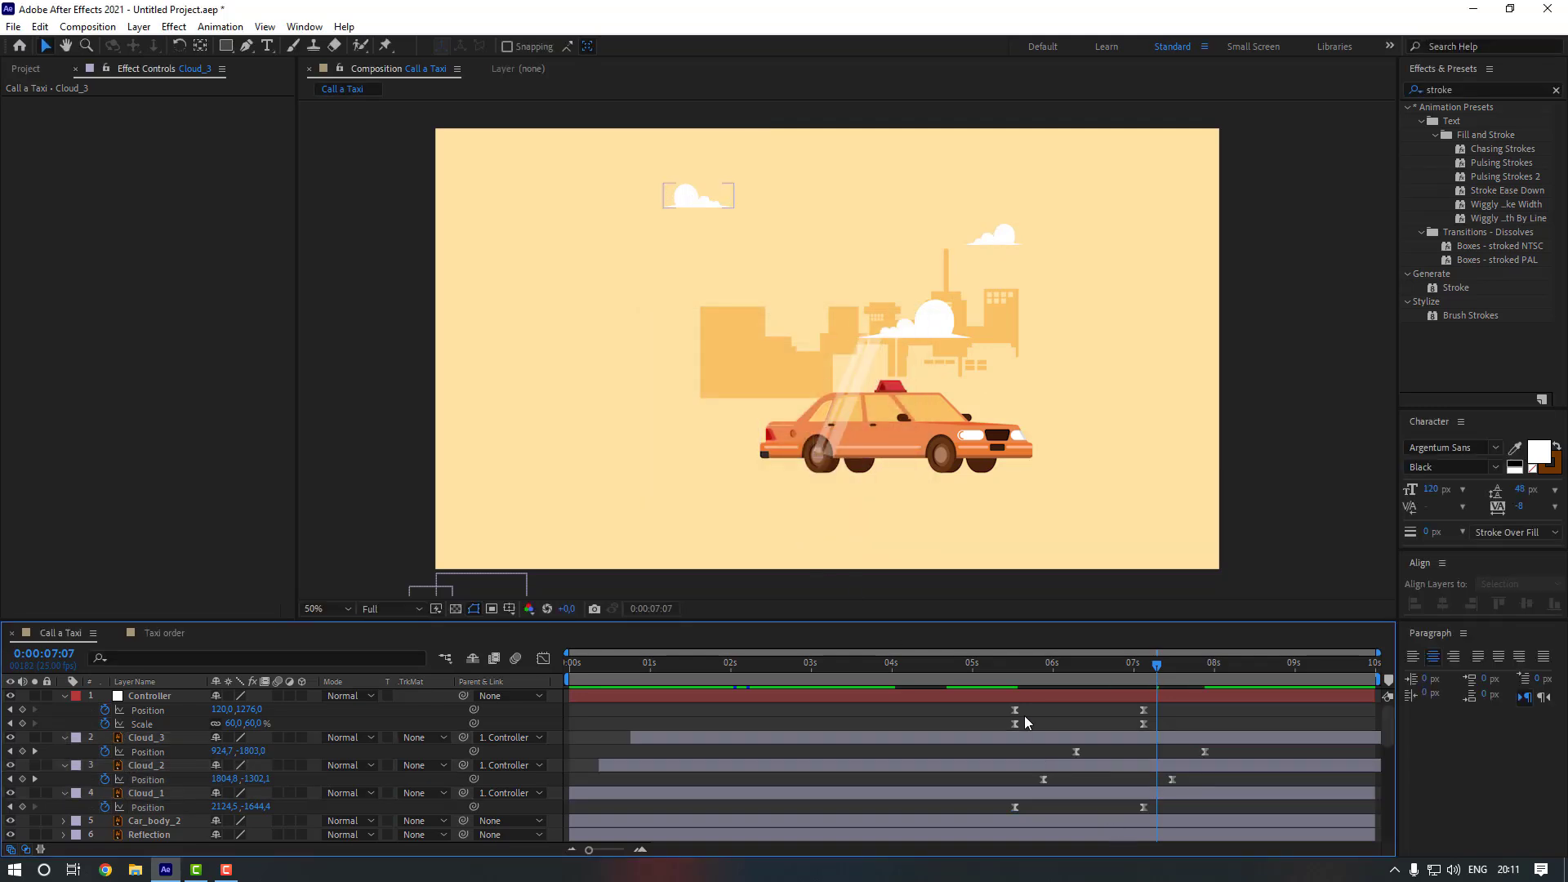
click(1000, 668)
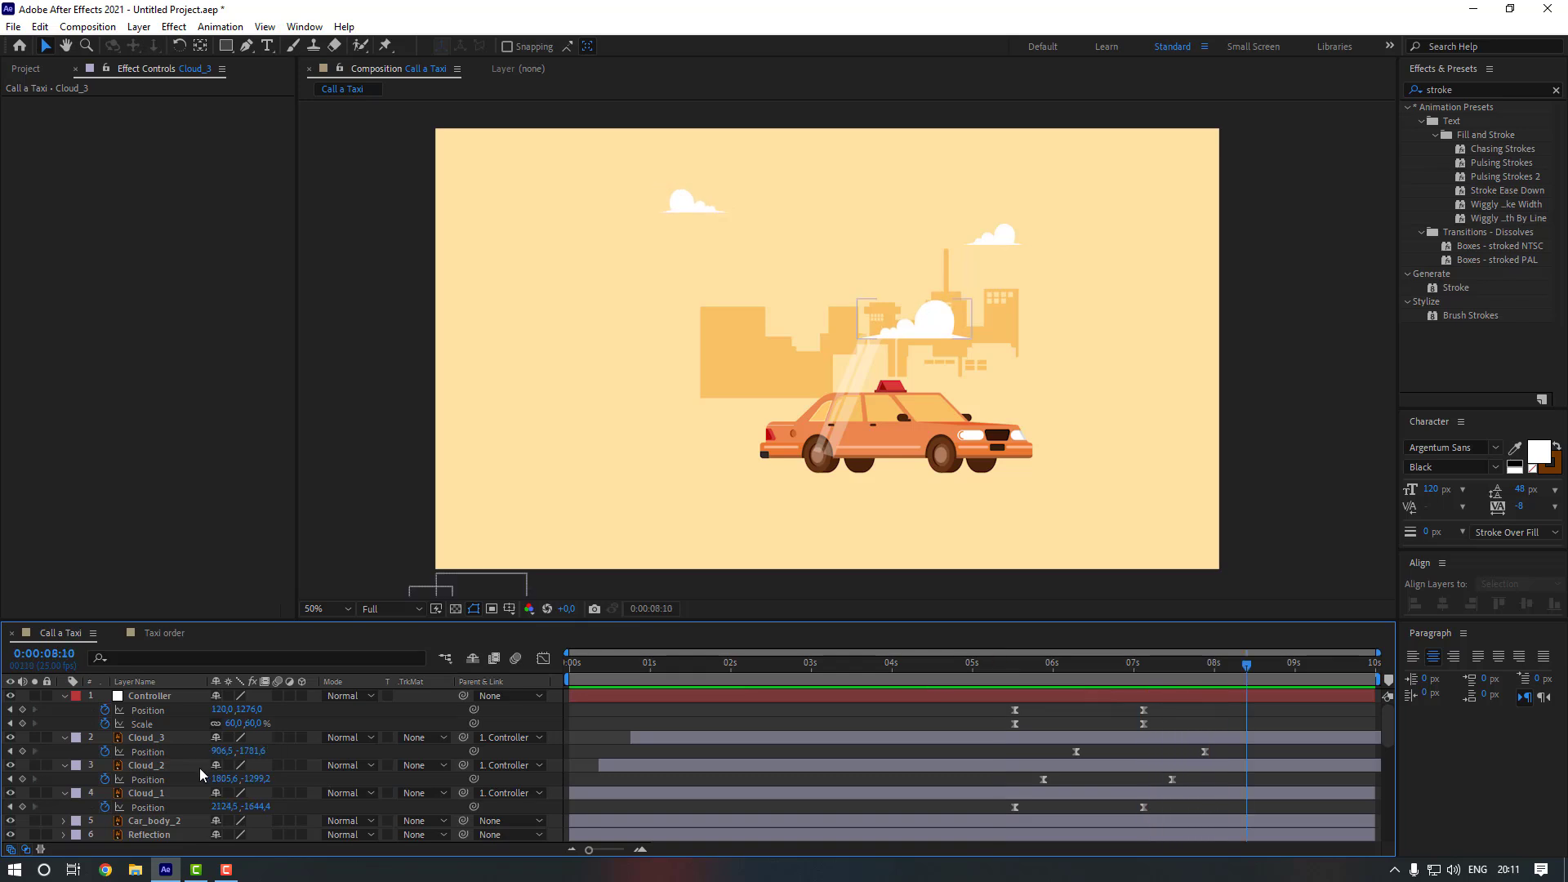
- Create a null object, centre its anchor point and position it over the city just above the taxi
right_click(350, 358)
mouse_move(392, 368)
click(603, 462)
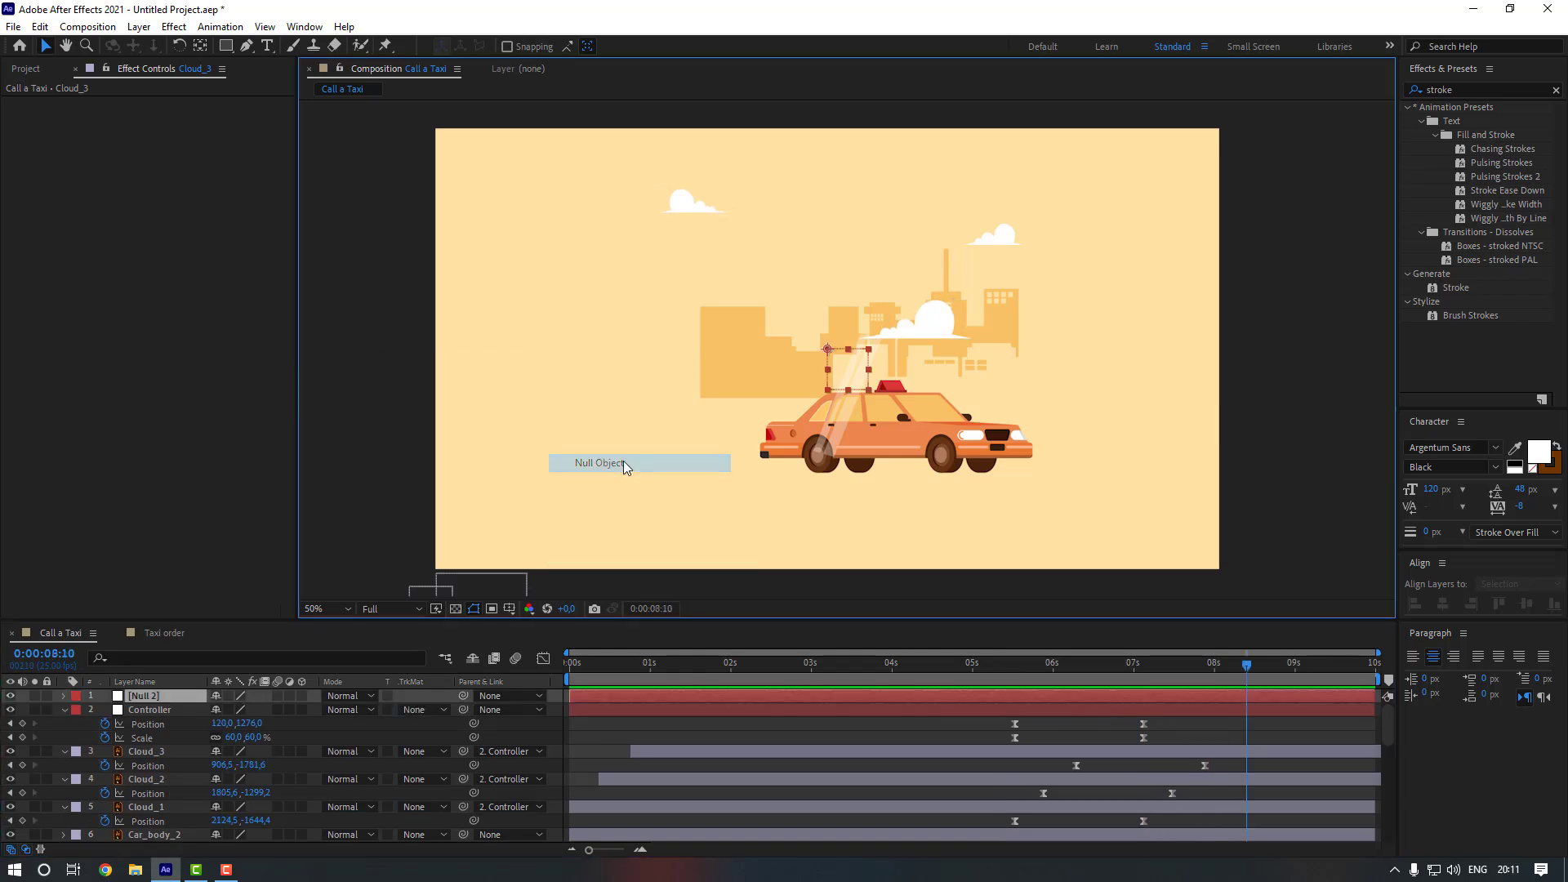
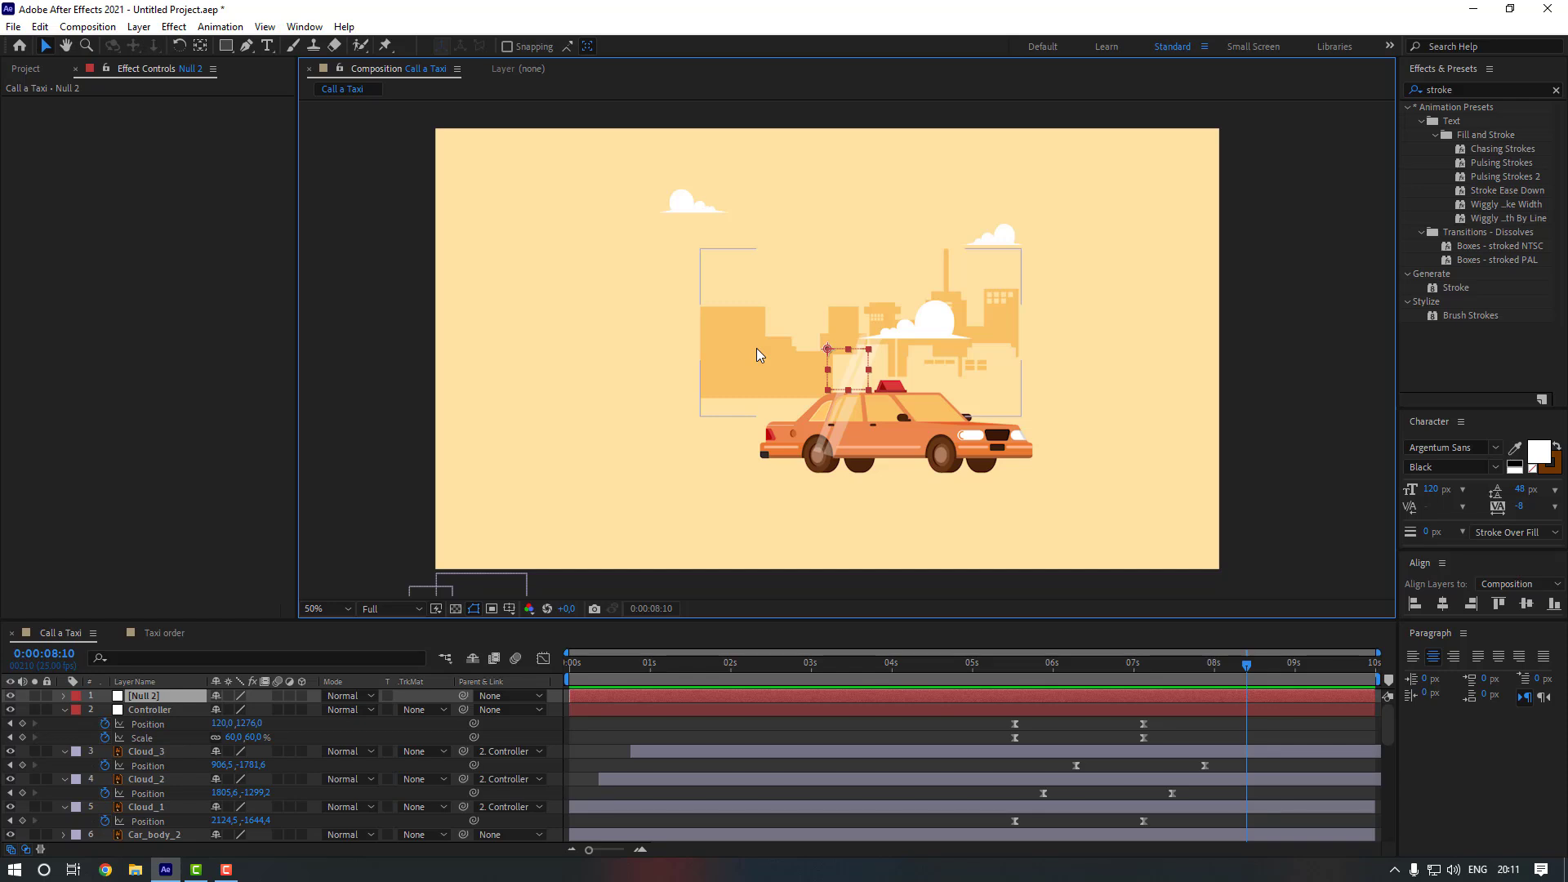
double_click(199, 49)
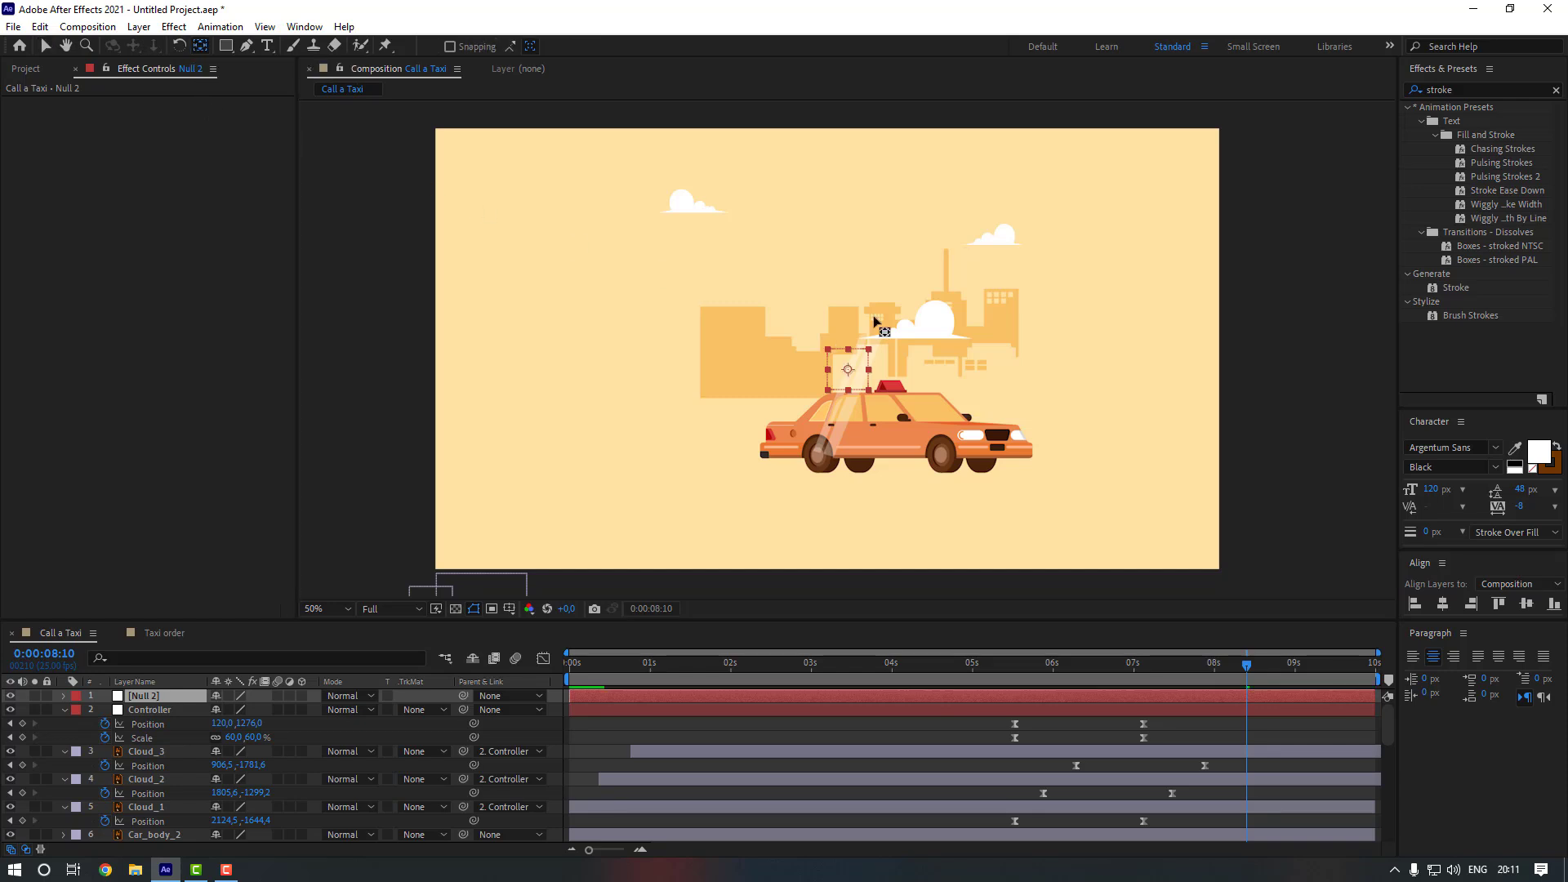
click(856, 371)
key(v)
drag(856, 372, 856, 366)
- Rename the new null object City_Controller
key(Return)
text(Cit)
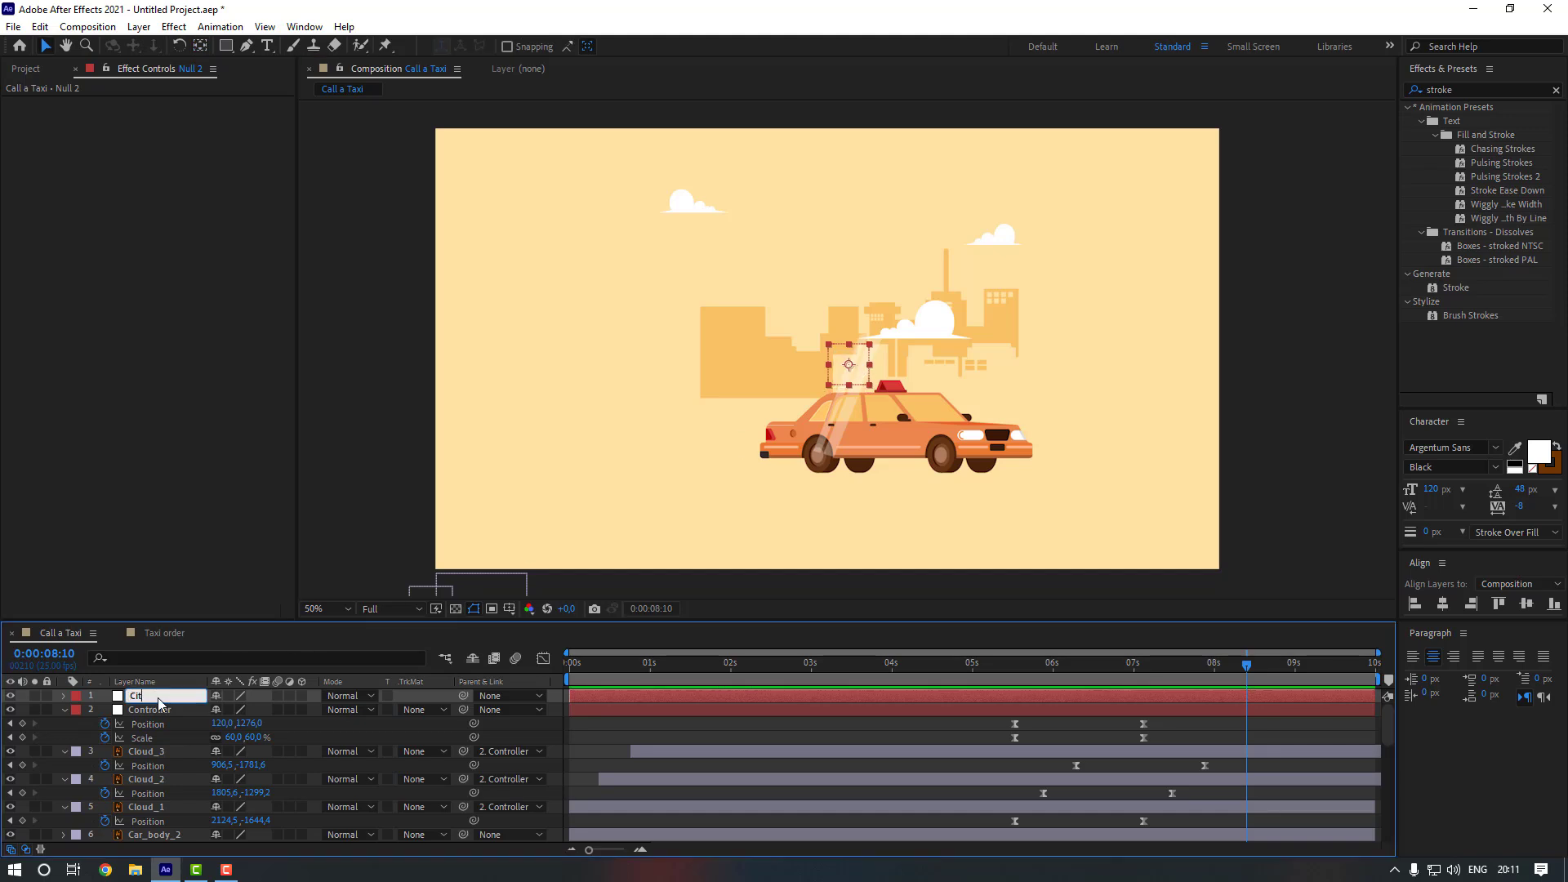
key(Return)
- Parent the City layer to the City_Controller null
scroll(161, 735, down, 4)
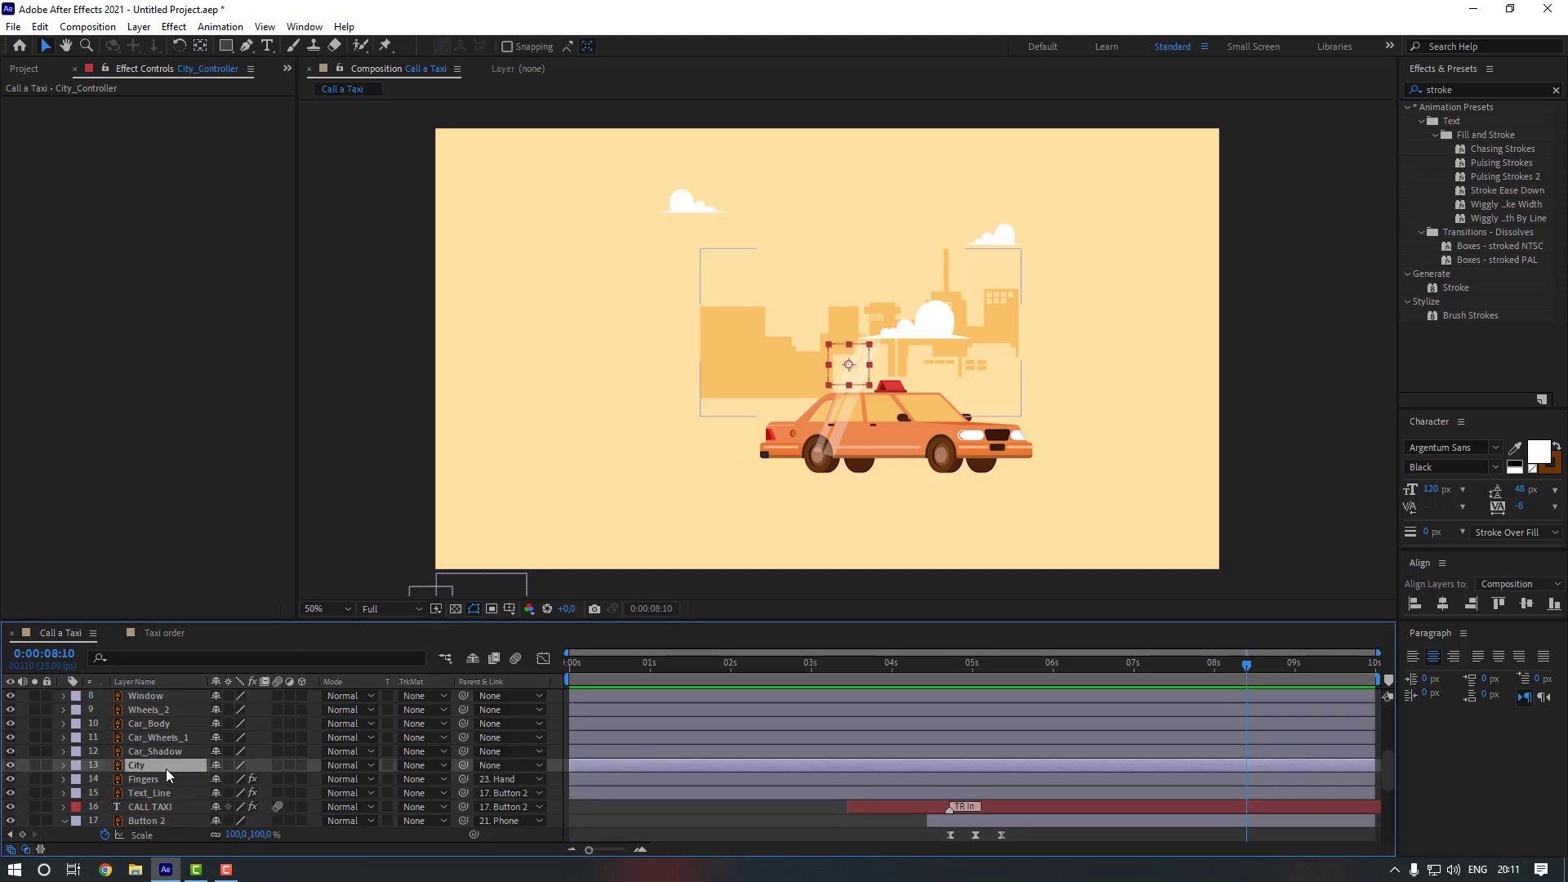
click(165, 767)
scroll(173, 771, up, 1)
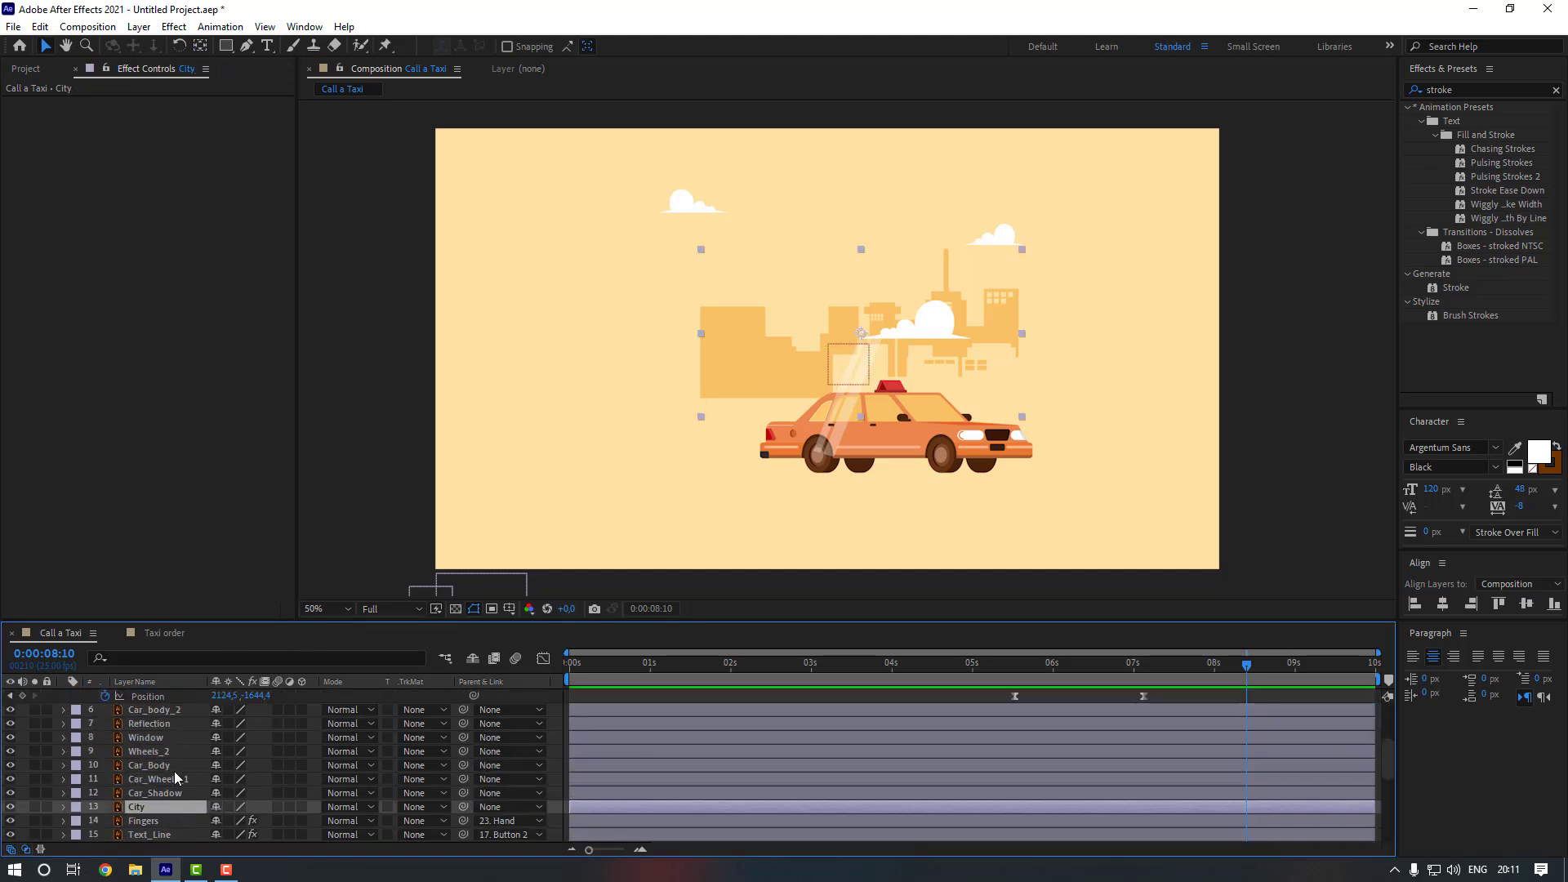
click(490, 808)
click(540, 374)
- Scale the City_Controller null to 145% and move it over the taxi's hood so the city extends to the frame's right edge
scroll(151, 796, up, 5)
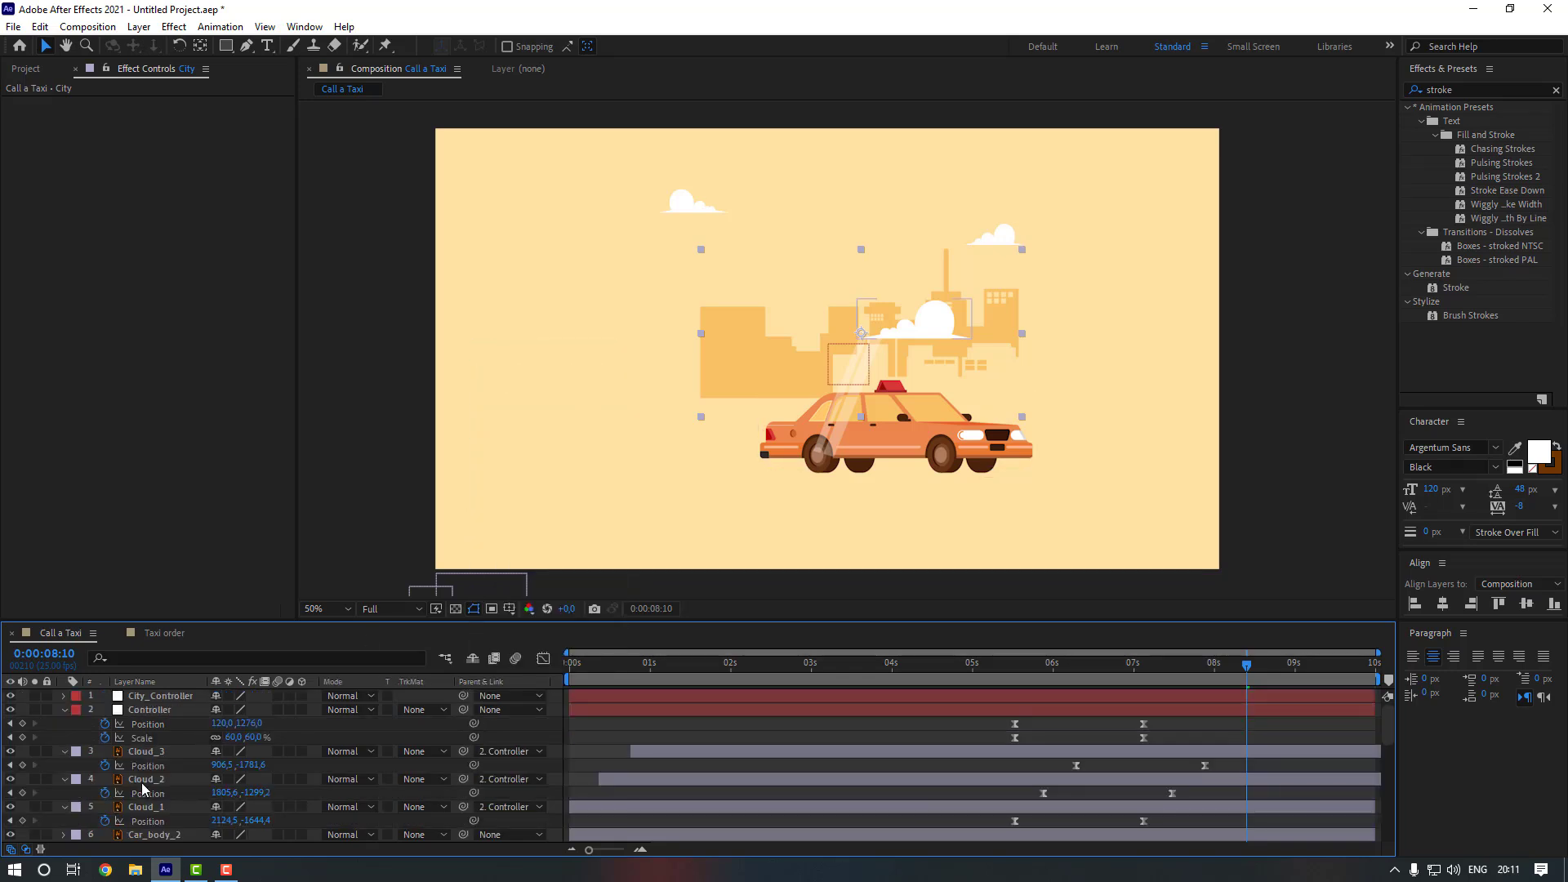
click(157, 695)
drag(1246, 691, 1117, 692)
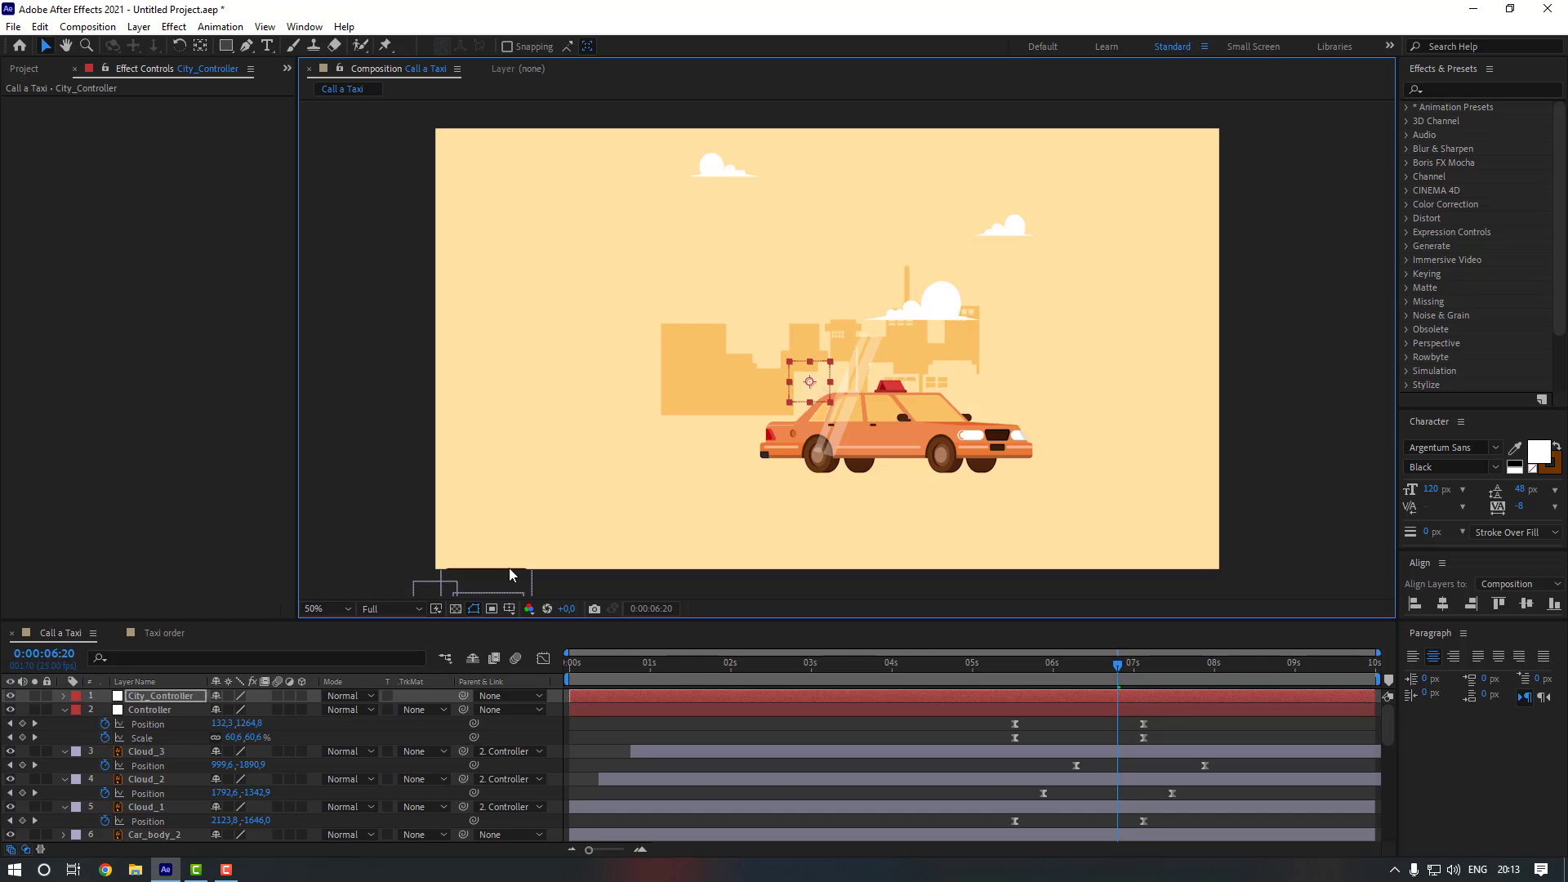
key(s)
drag(236, 709, 266, 710)
drag(825, 389, 988, 384)
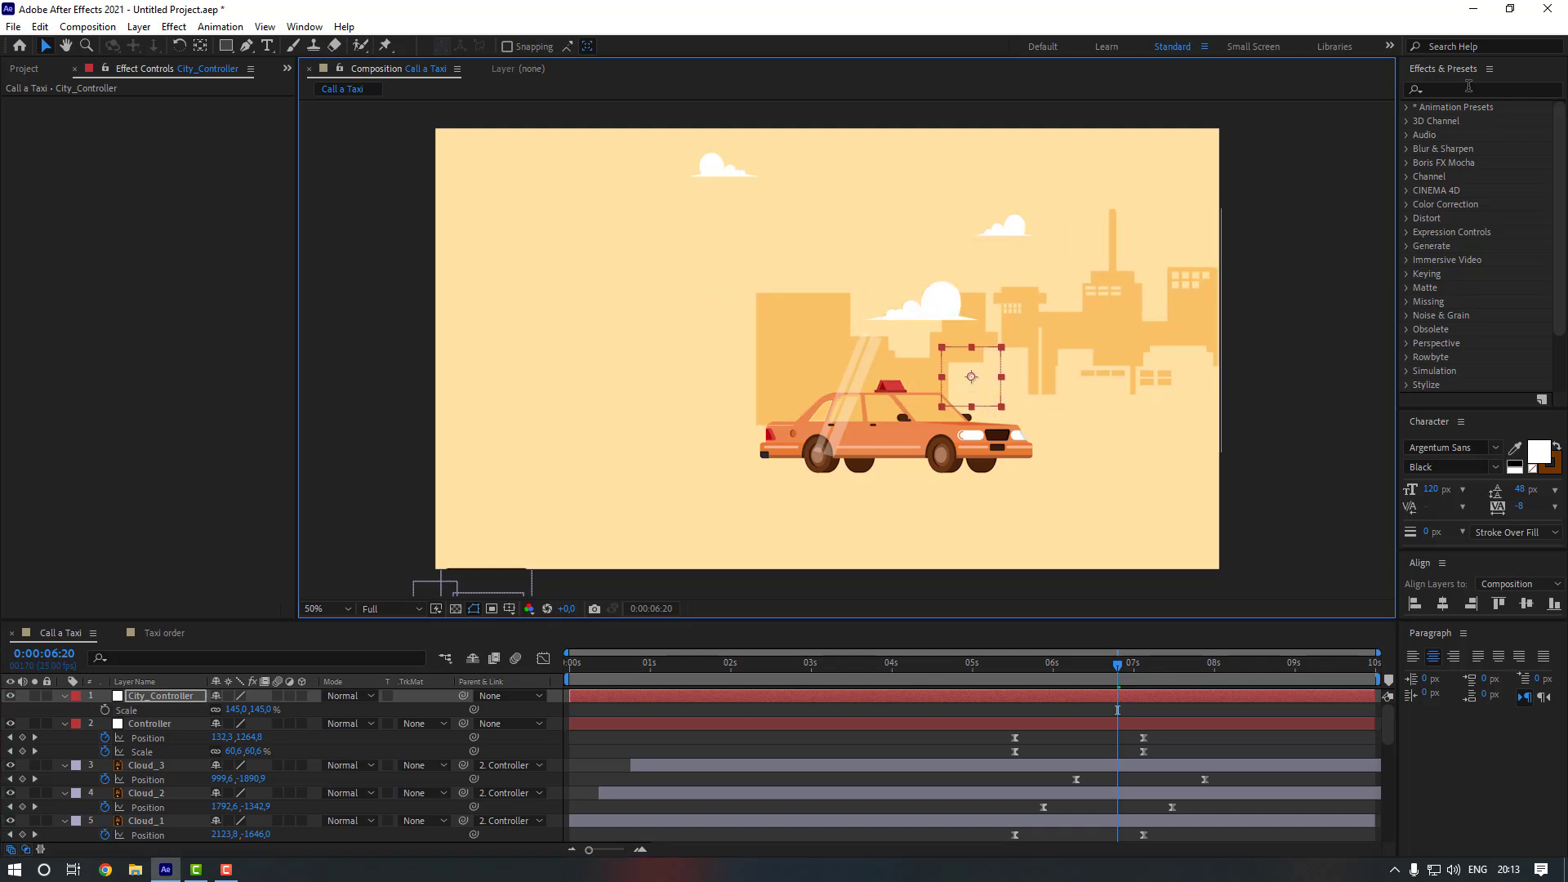
- Apply the CC RepeTile effect to the City layer and set Expand Left to 894
click(1465, 89)
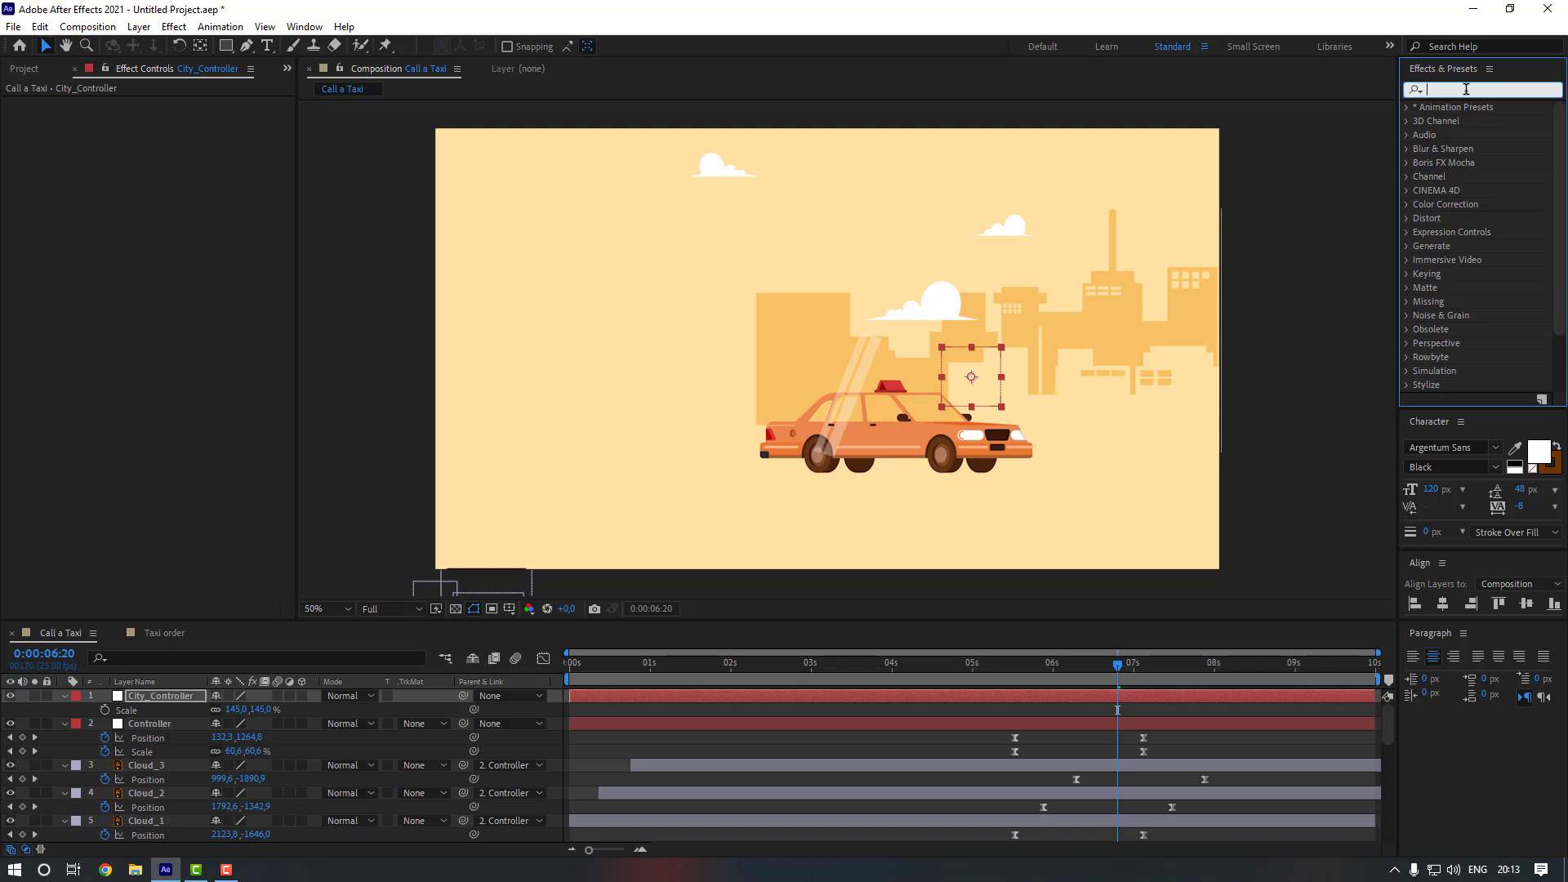
text(repet)
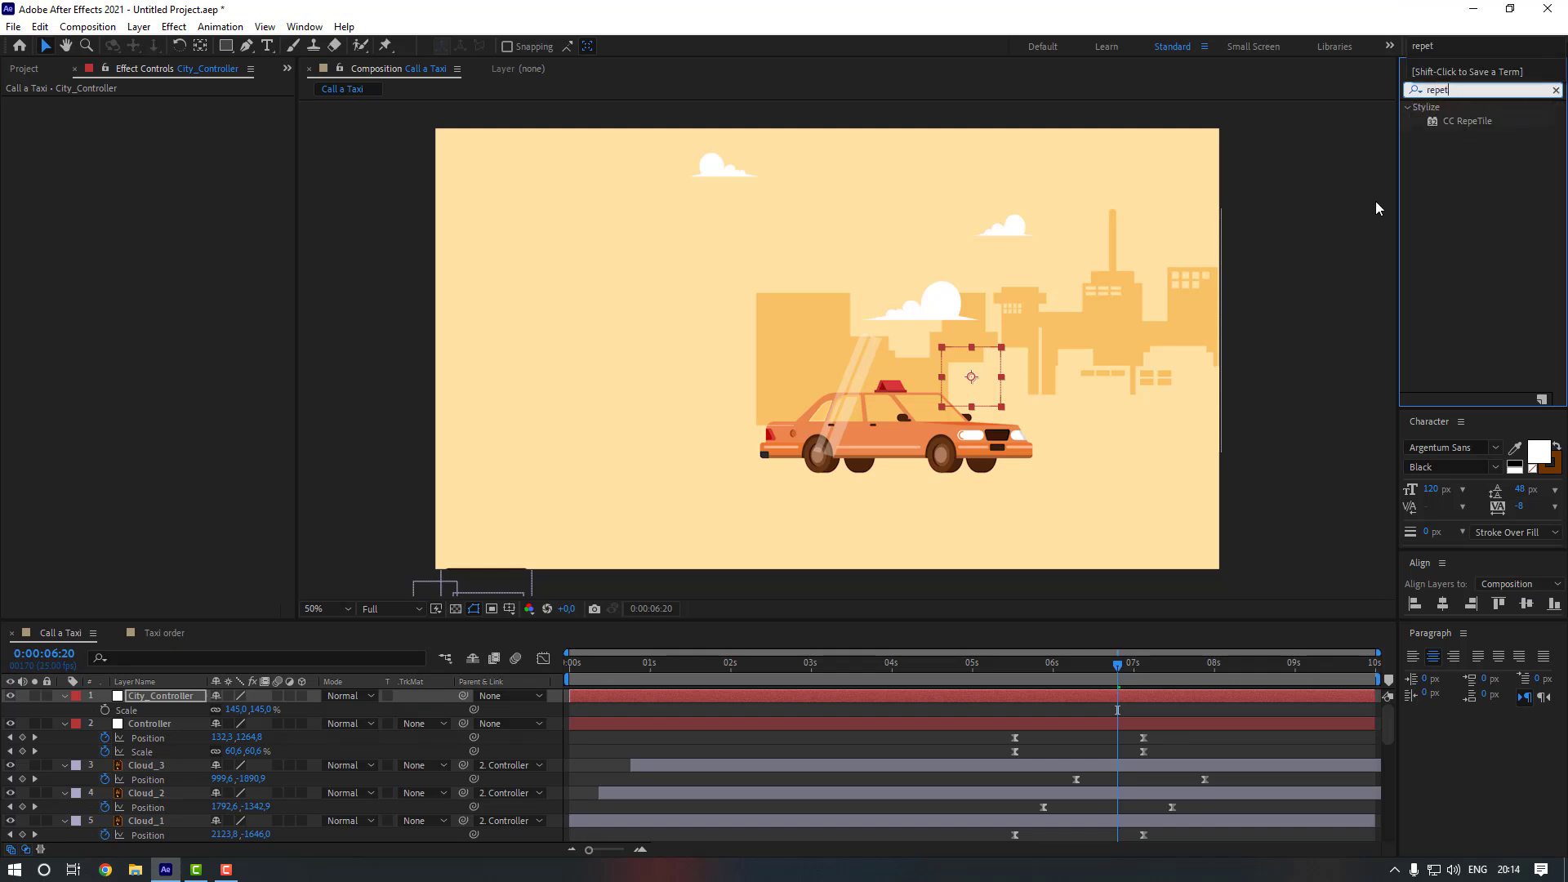
scroll(166, 776, down, 5)
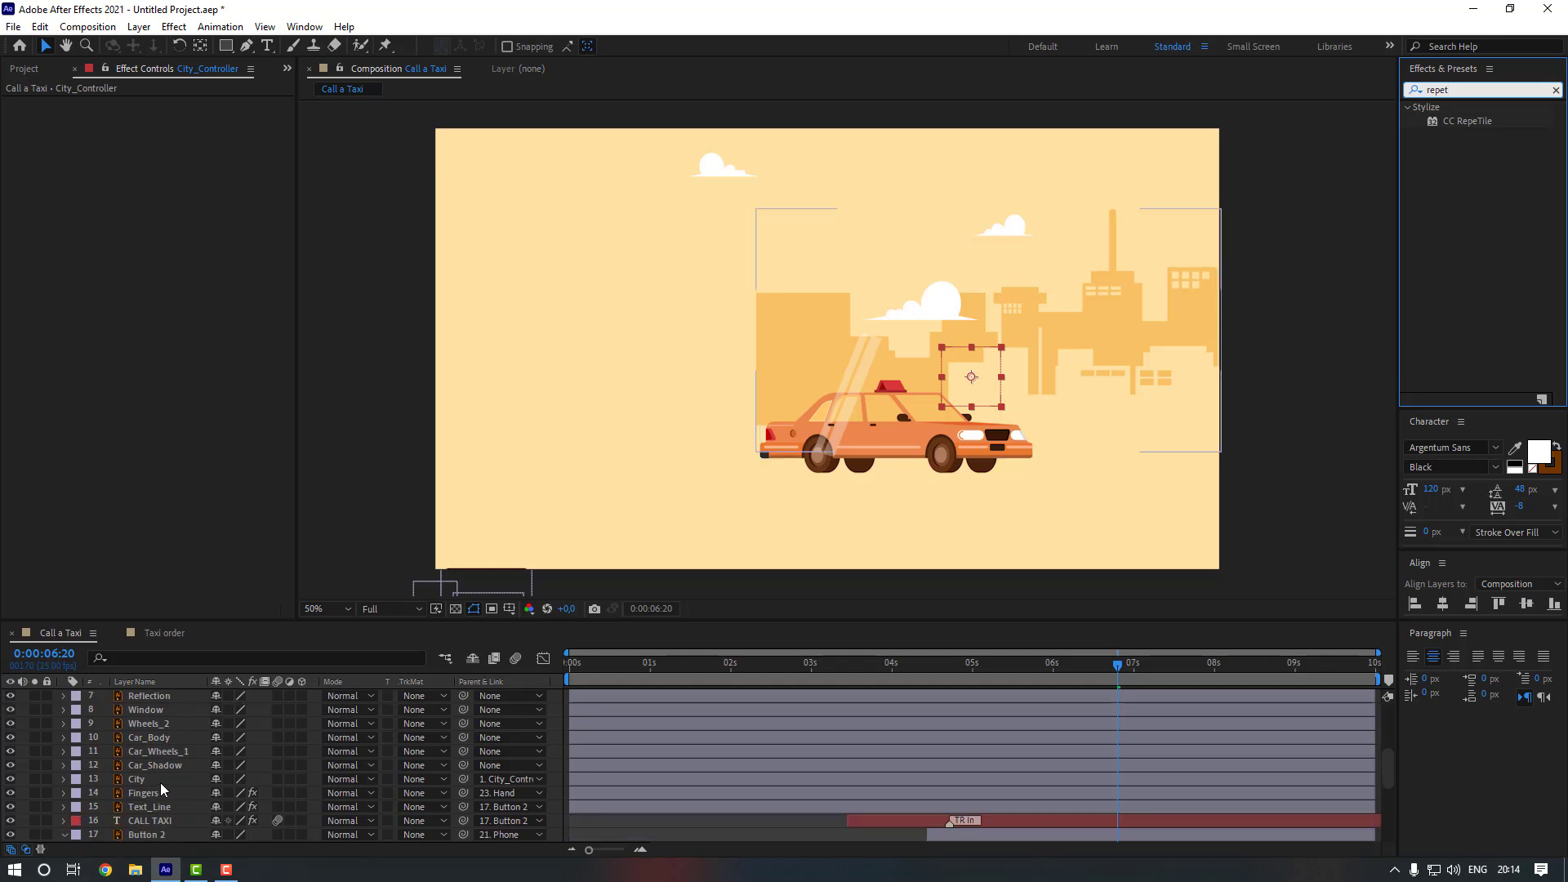
click(160, 780)
double_click(1458, 123)
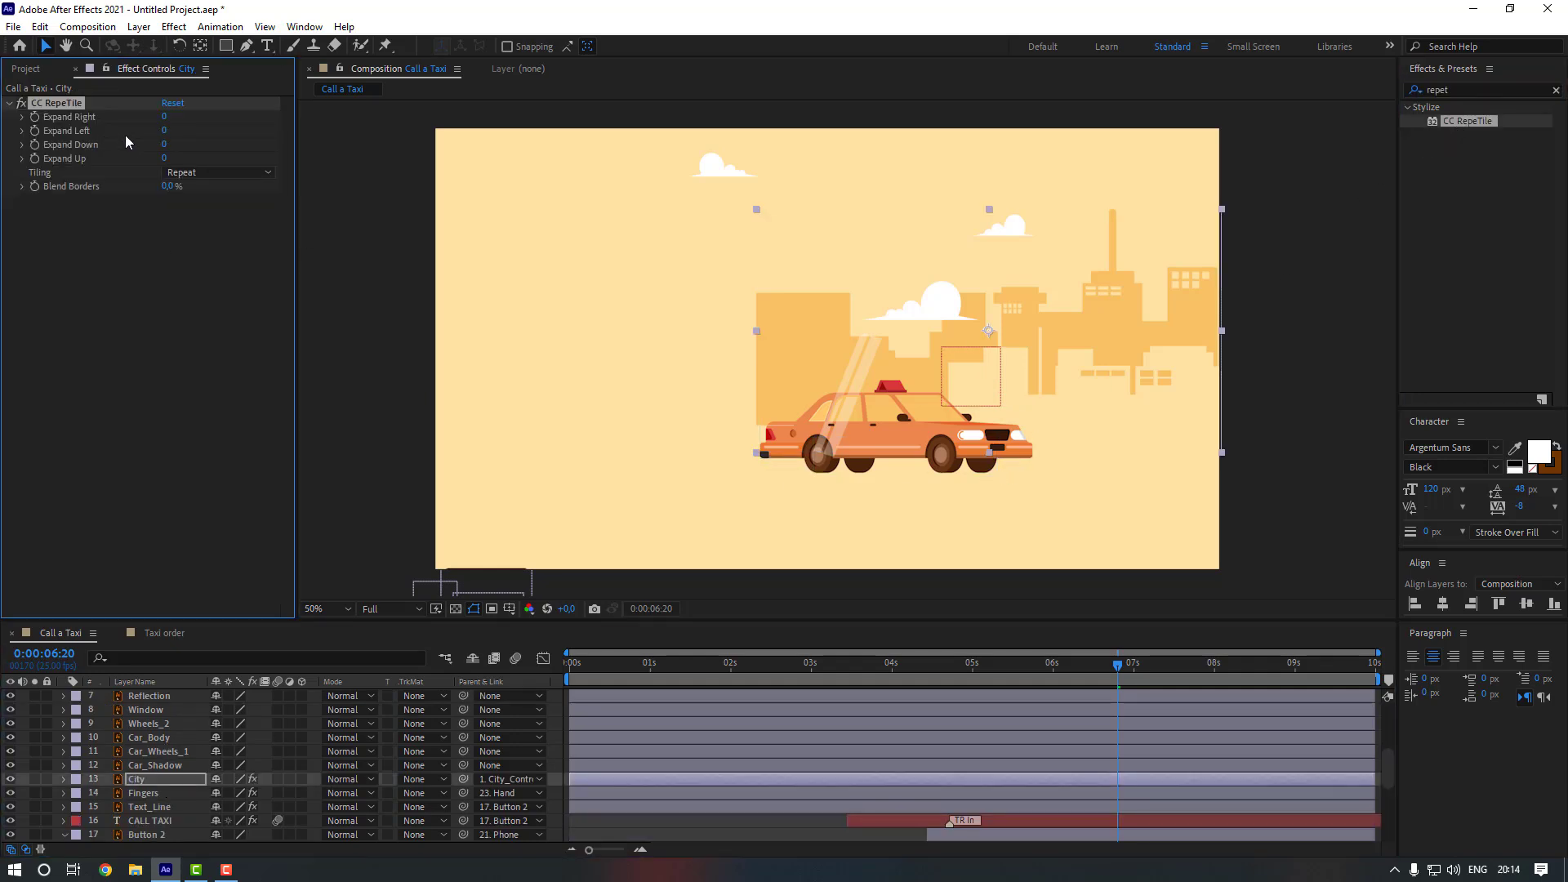
drag(245, 124, 998, 180)
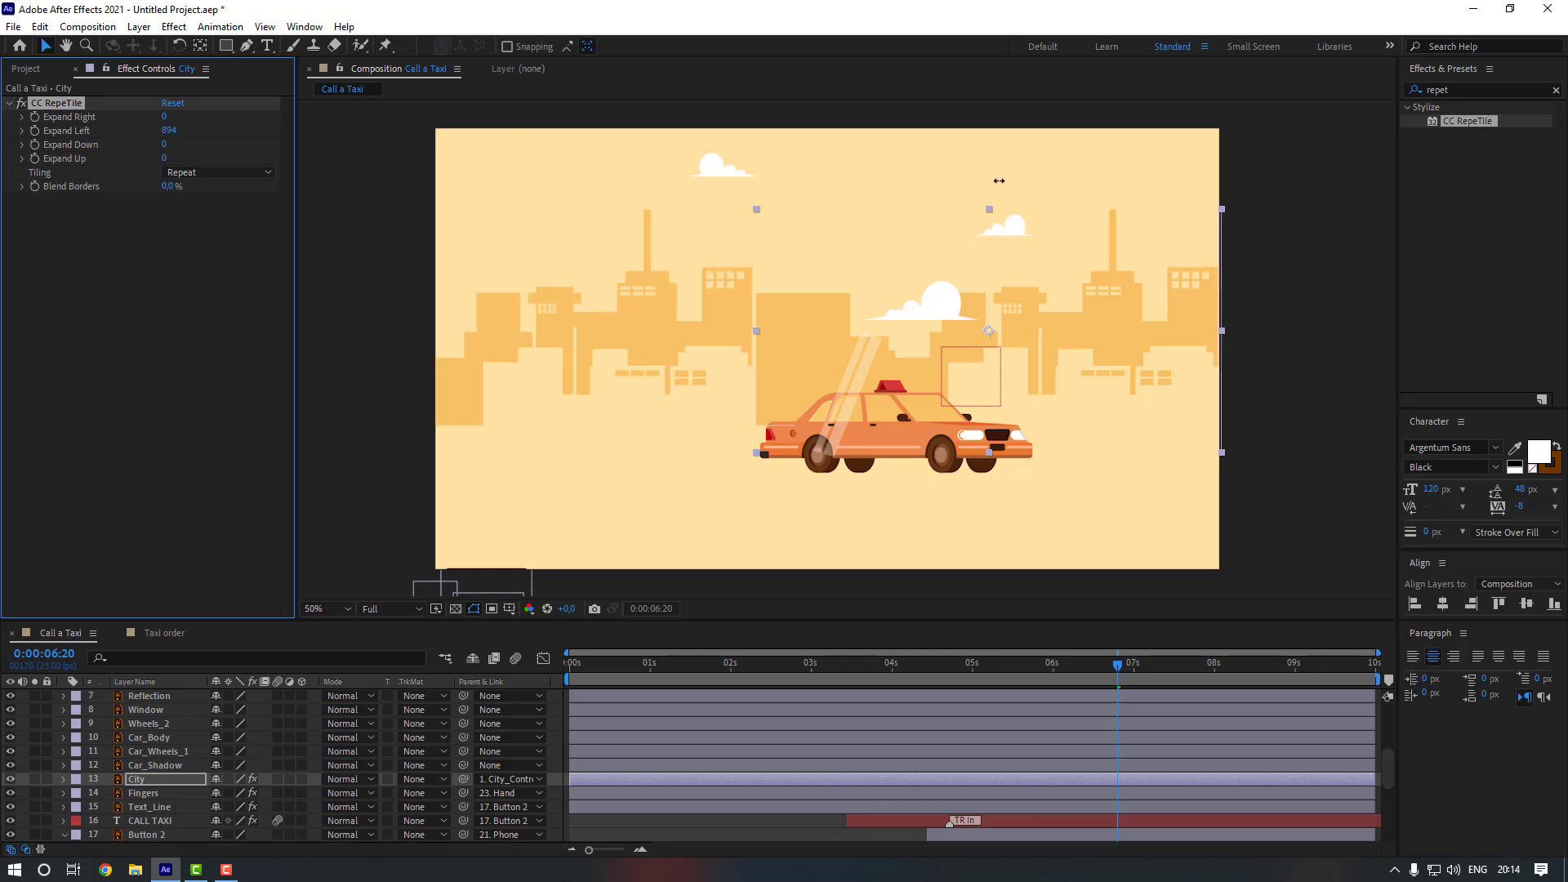
- Keyframe City_Controller's Position at 0:00:07:03, and set it to -628, 608 at 0:00:05:13 so the city starts off-frame
drag(648, 668, 859, 661)
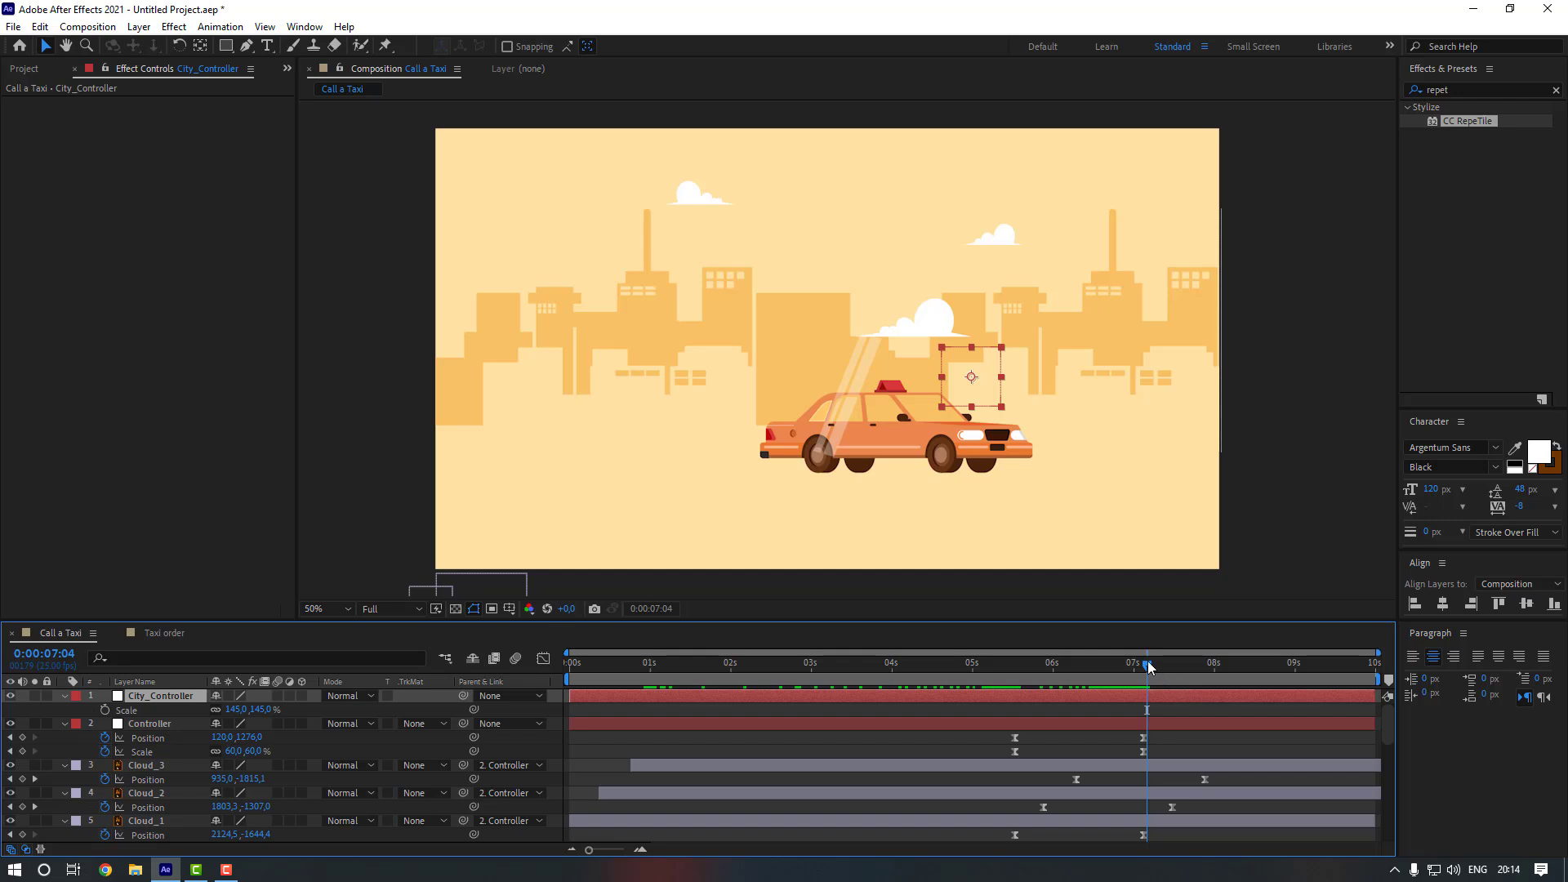
drag(1148, 666, 1145, 665)
key(p)
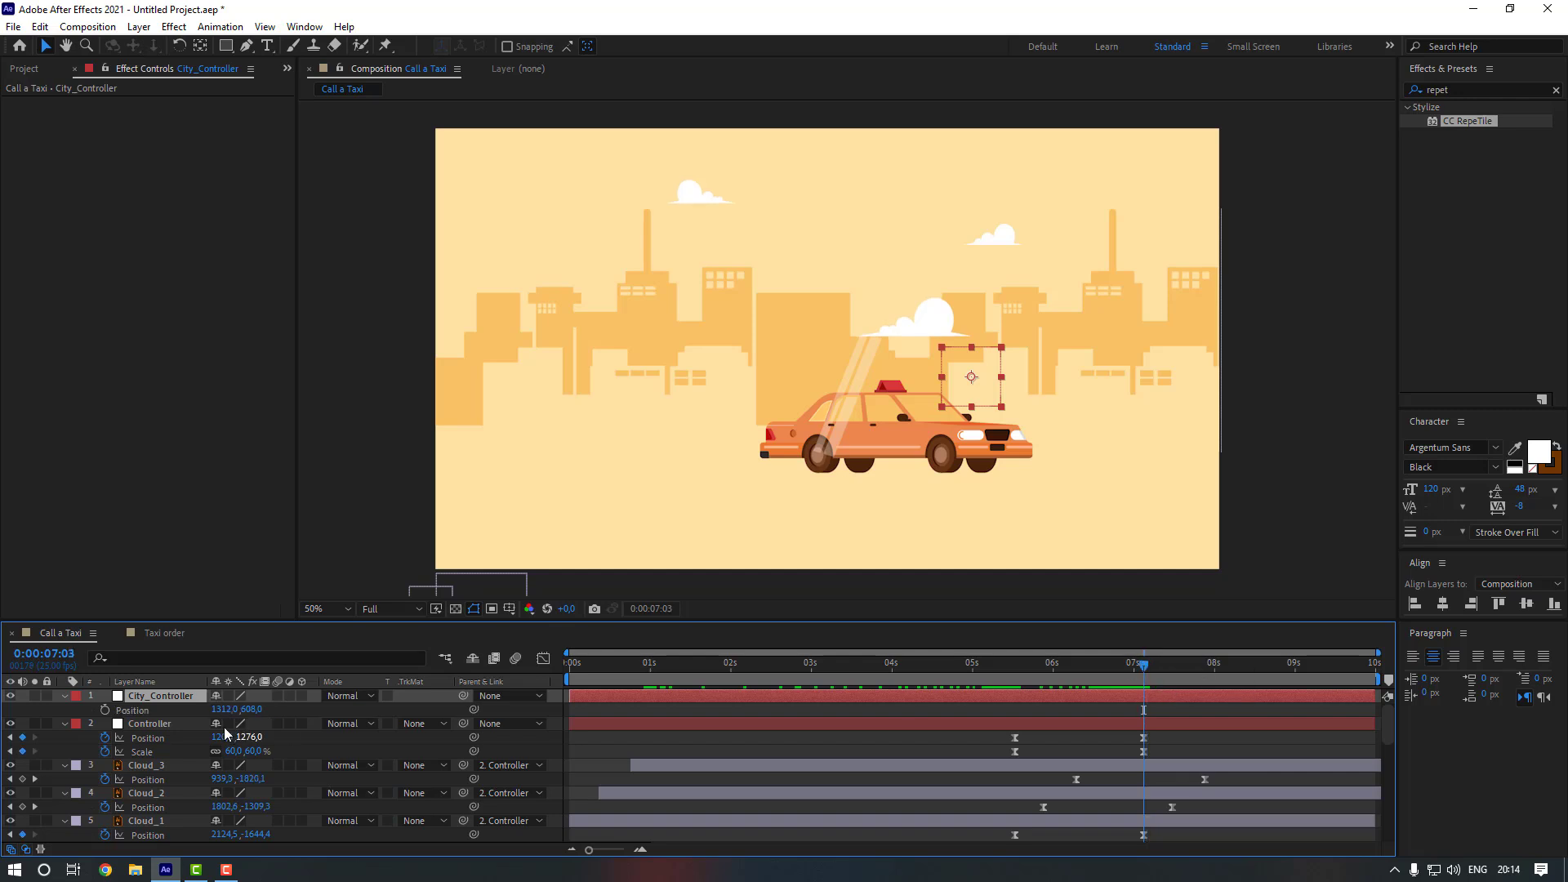
click(103, 709)
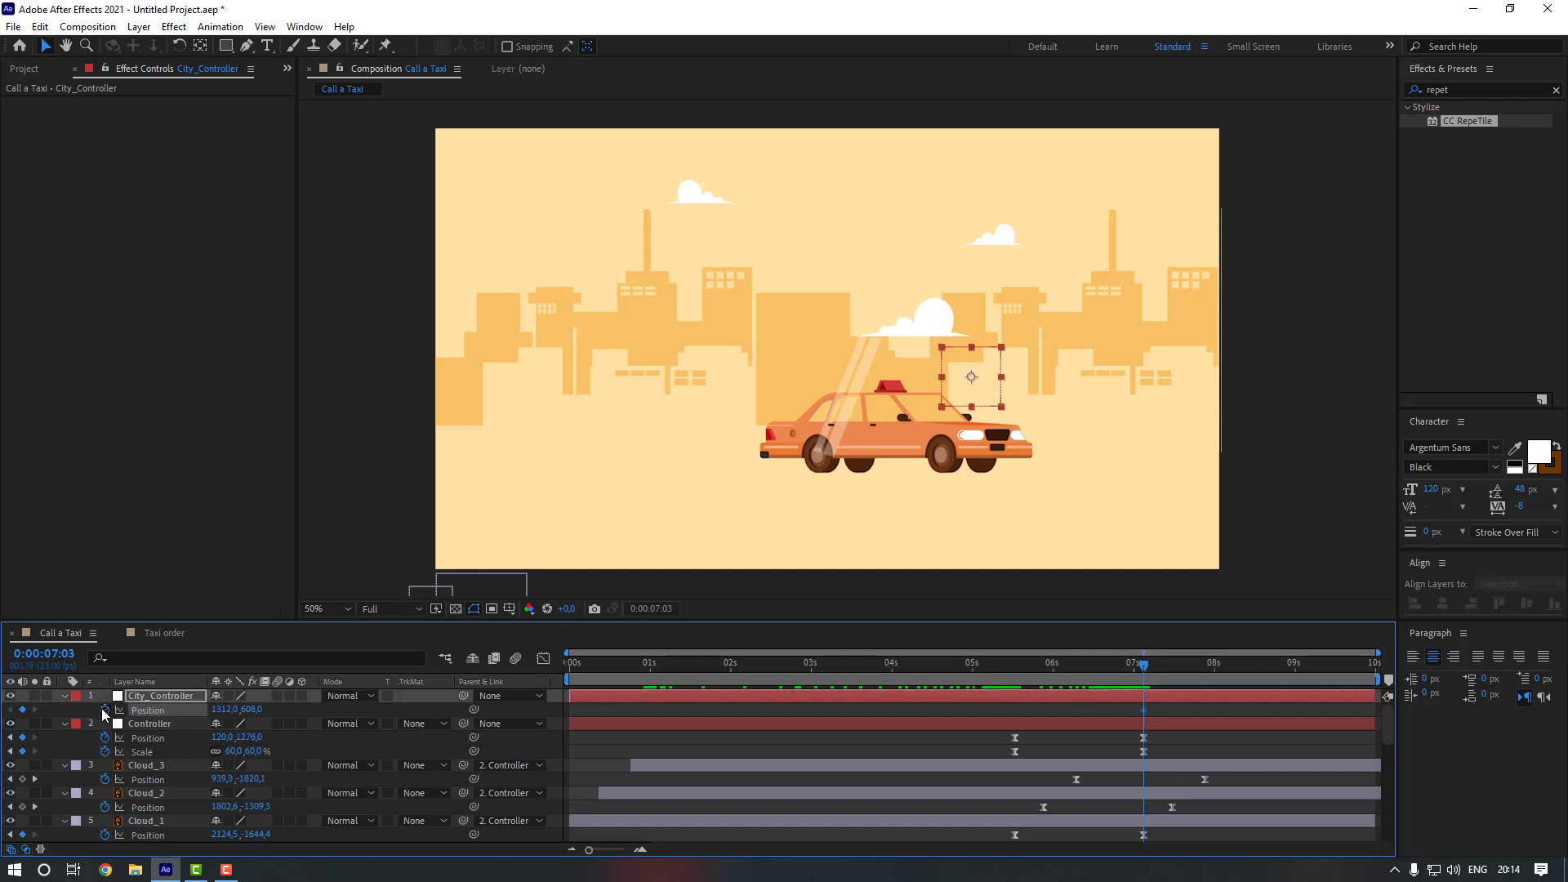
click(1015, 662)
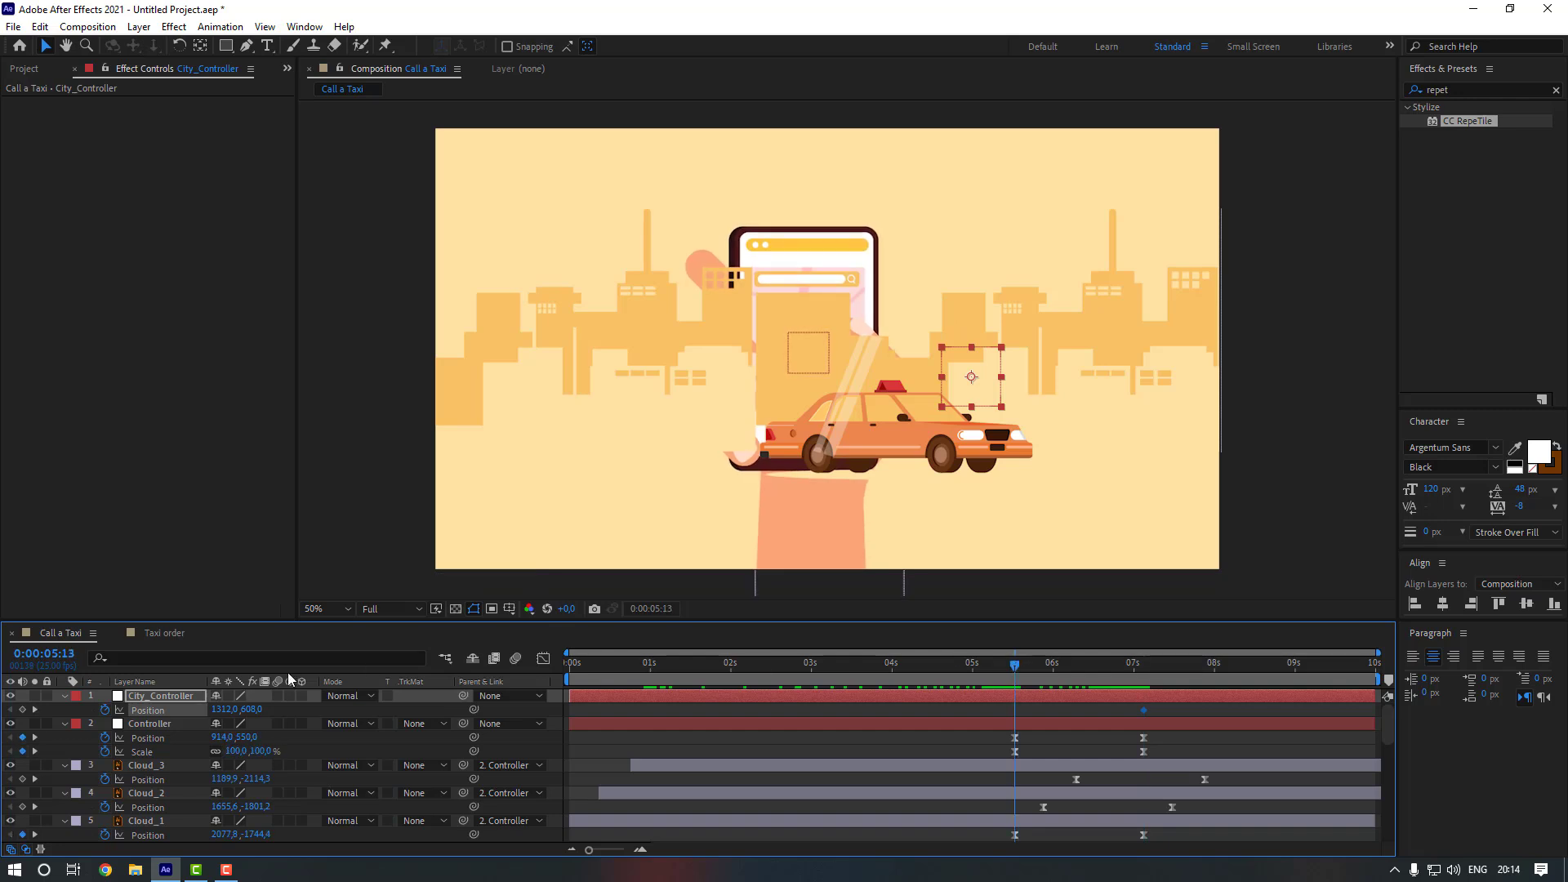
drag(194, 709, 57, 701)
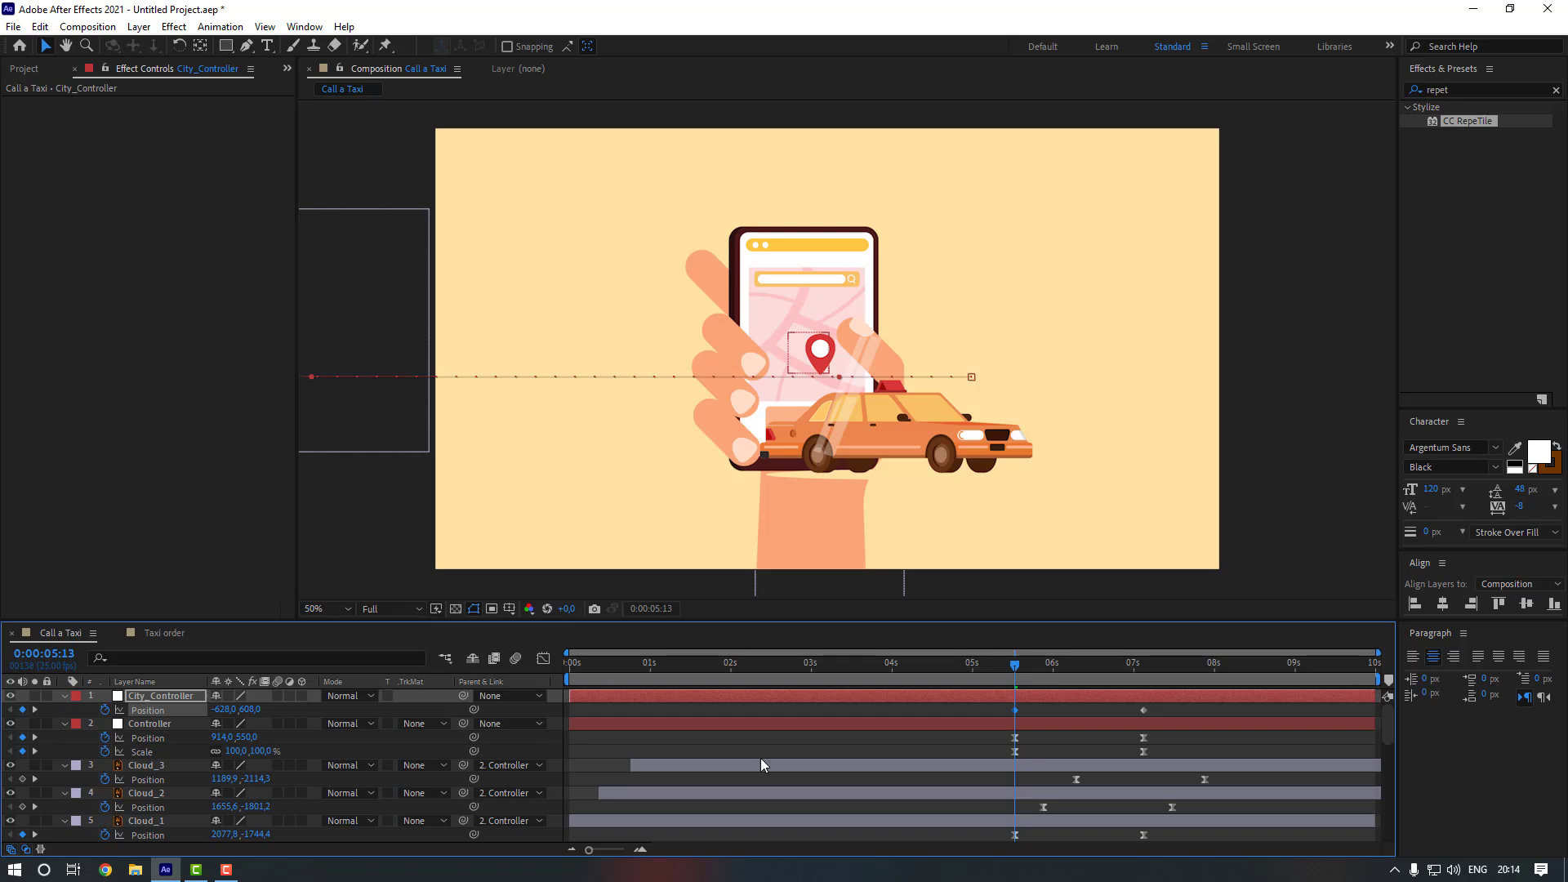
- Apply Easy Ease to both Position keyframes of City_Controller
drag(1170, 707, 1015, 712)
right_click(1015, 712)
mouse_move(1110, 792)
click(1241, 749)
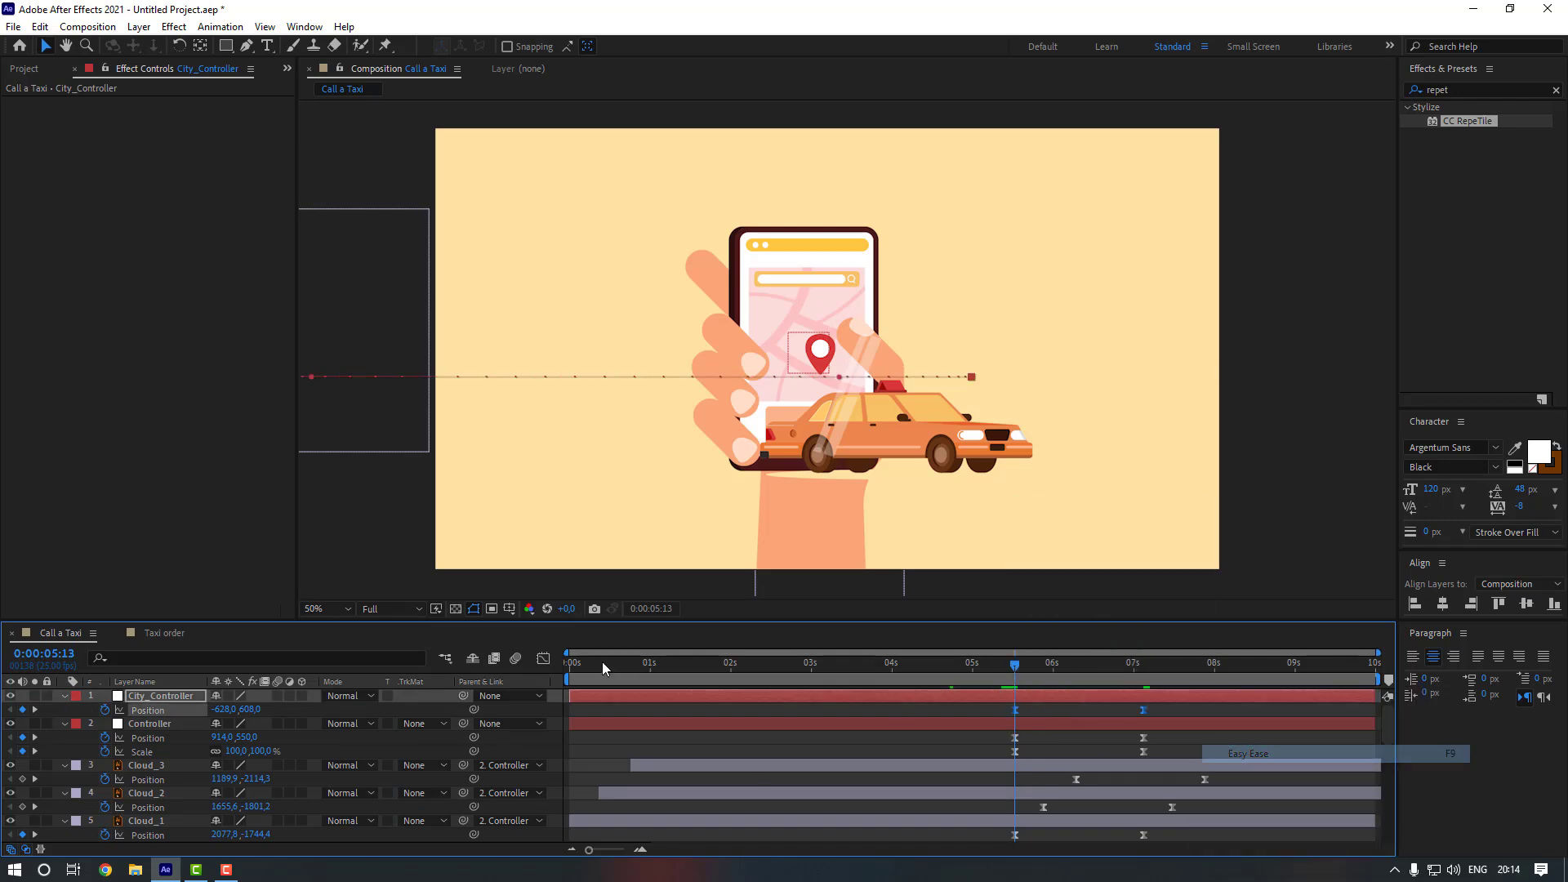
- Lengthen the ease into City_Controller's last Position keyframe in the graph and preview the city's movement
click(543, 658)
drag(1121, 808, 1044, 809)
click(543, 658)
click(1070, 742)
drag(1015, 664, 966, 665)
key(space)
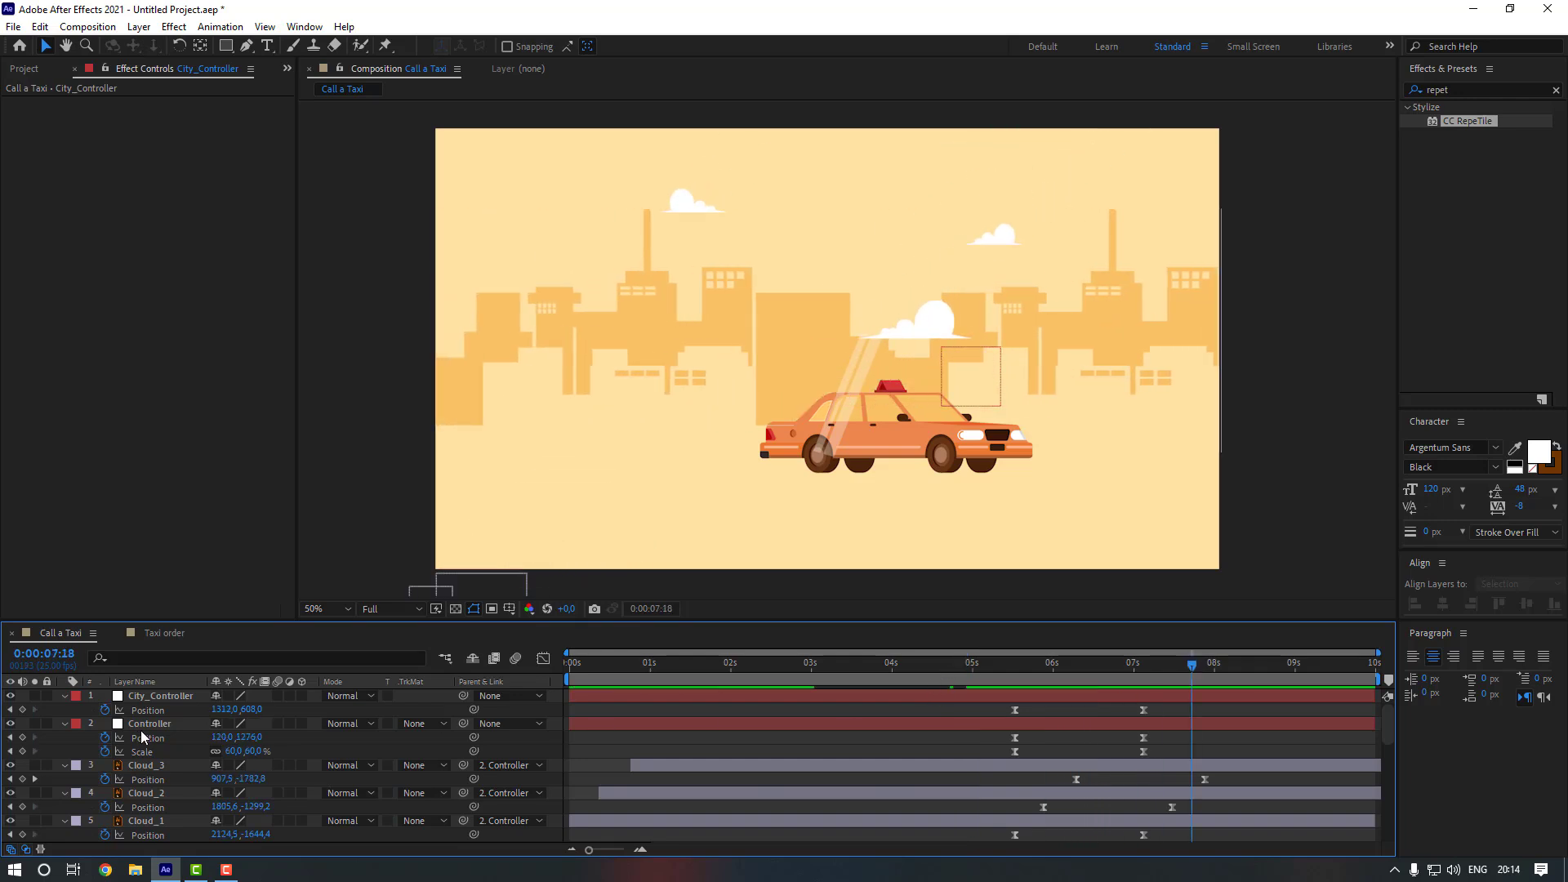
- Isolate the Car_Body layer, move its anchor point to the lower edge of the body between the wheels, and show all layers again
scroll(142, 737, down, 3)
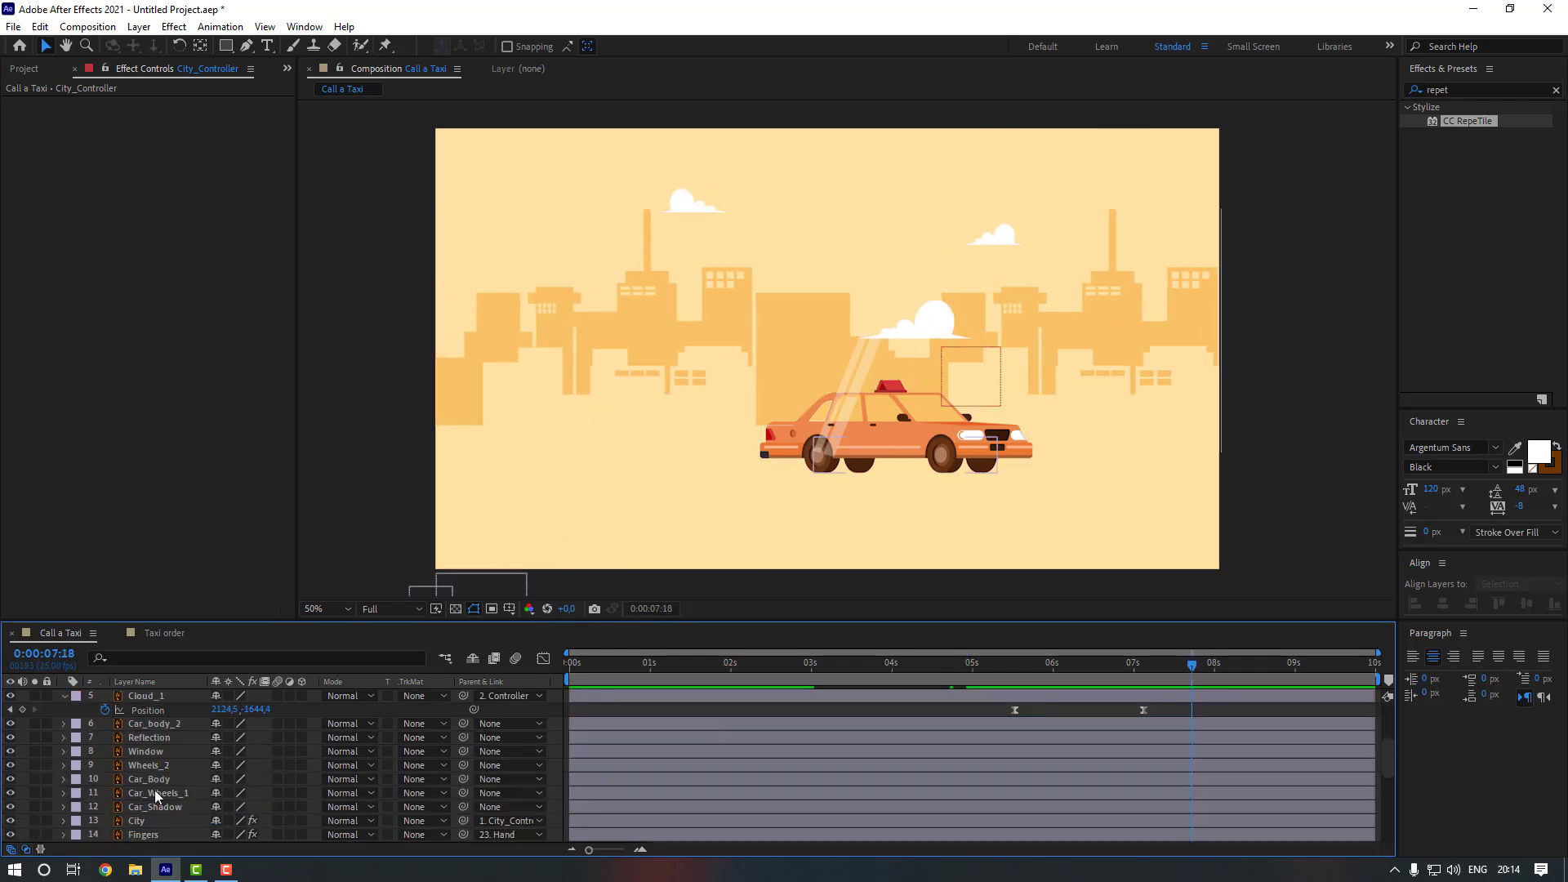
scroll(154, 790, down, 2)
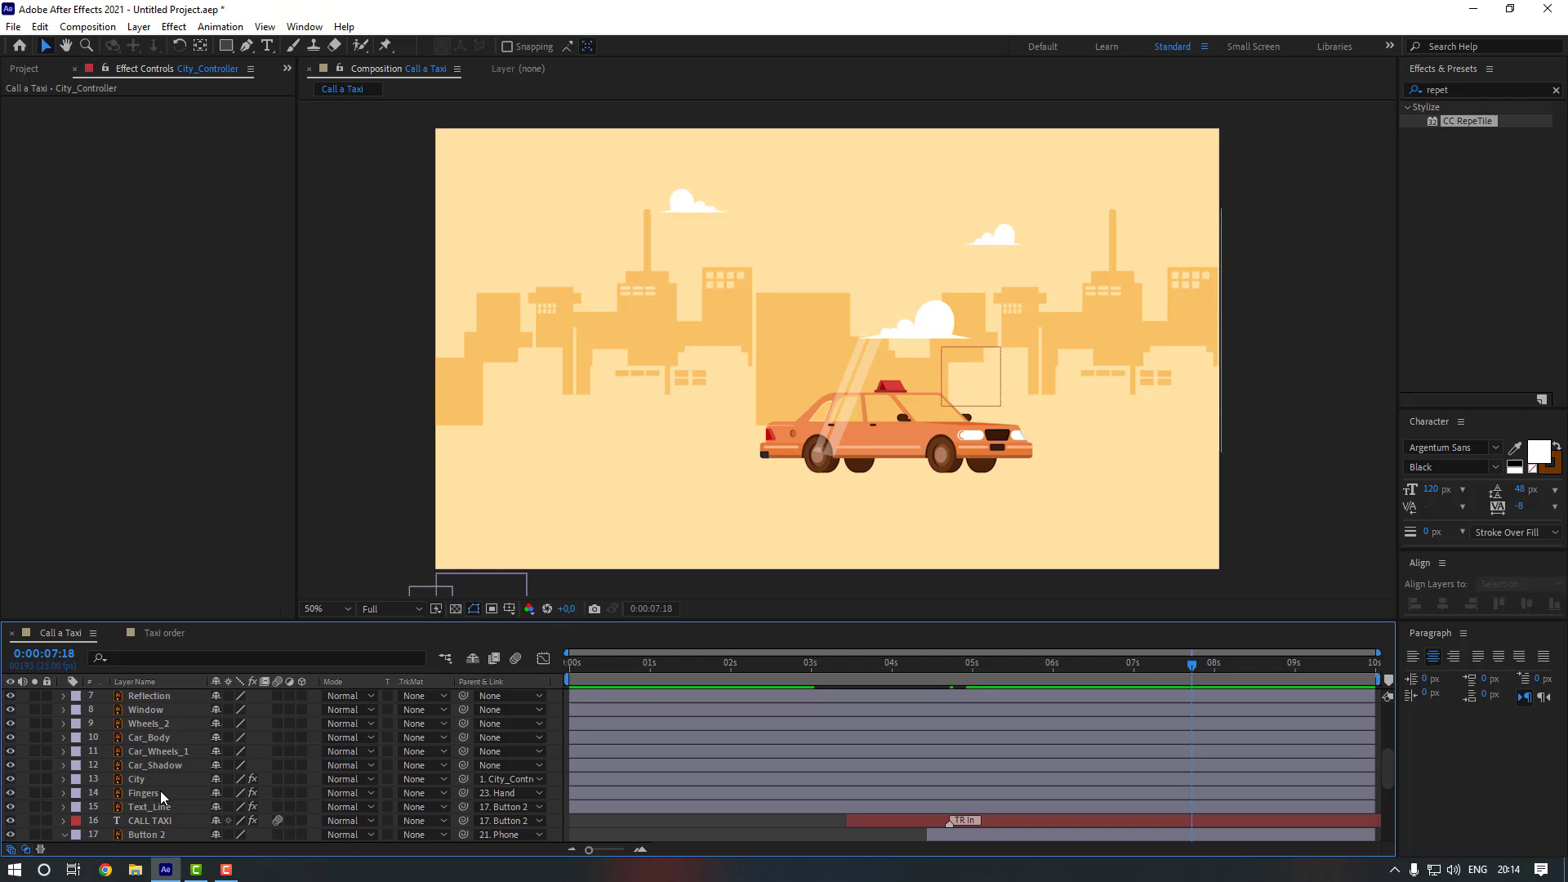
click(170, 738)
click(36, 737)
scroll(945, 444, up, 2)
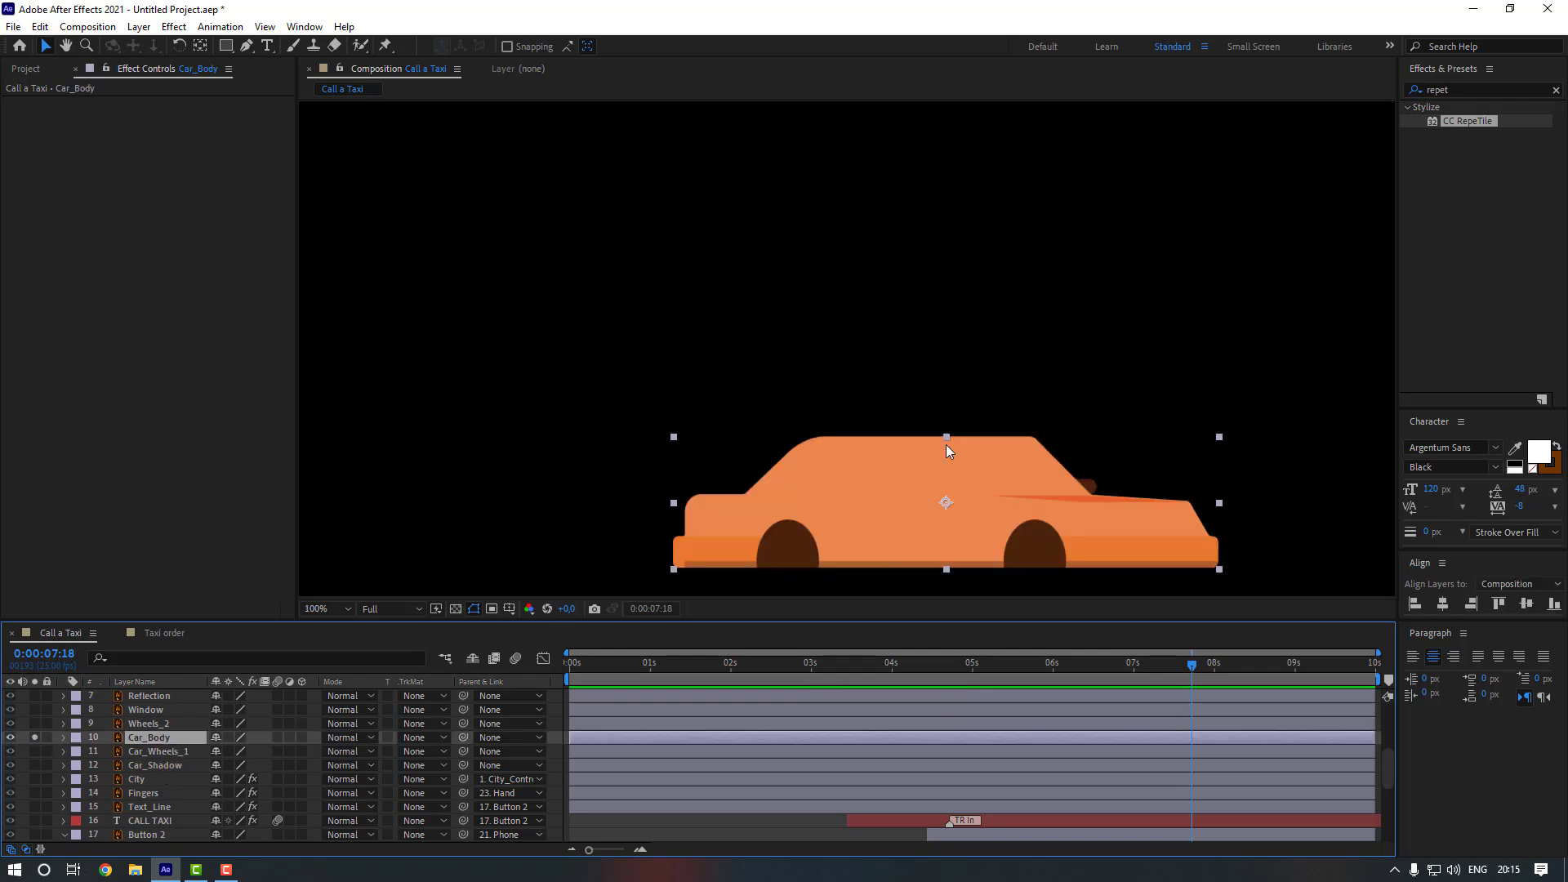
drag(945, 444, 672, 269)
click(199, 46)
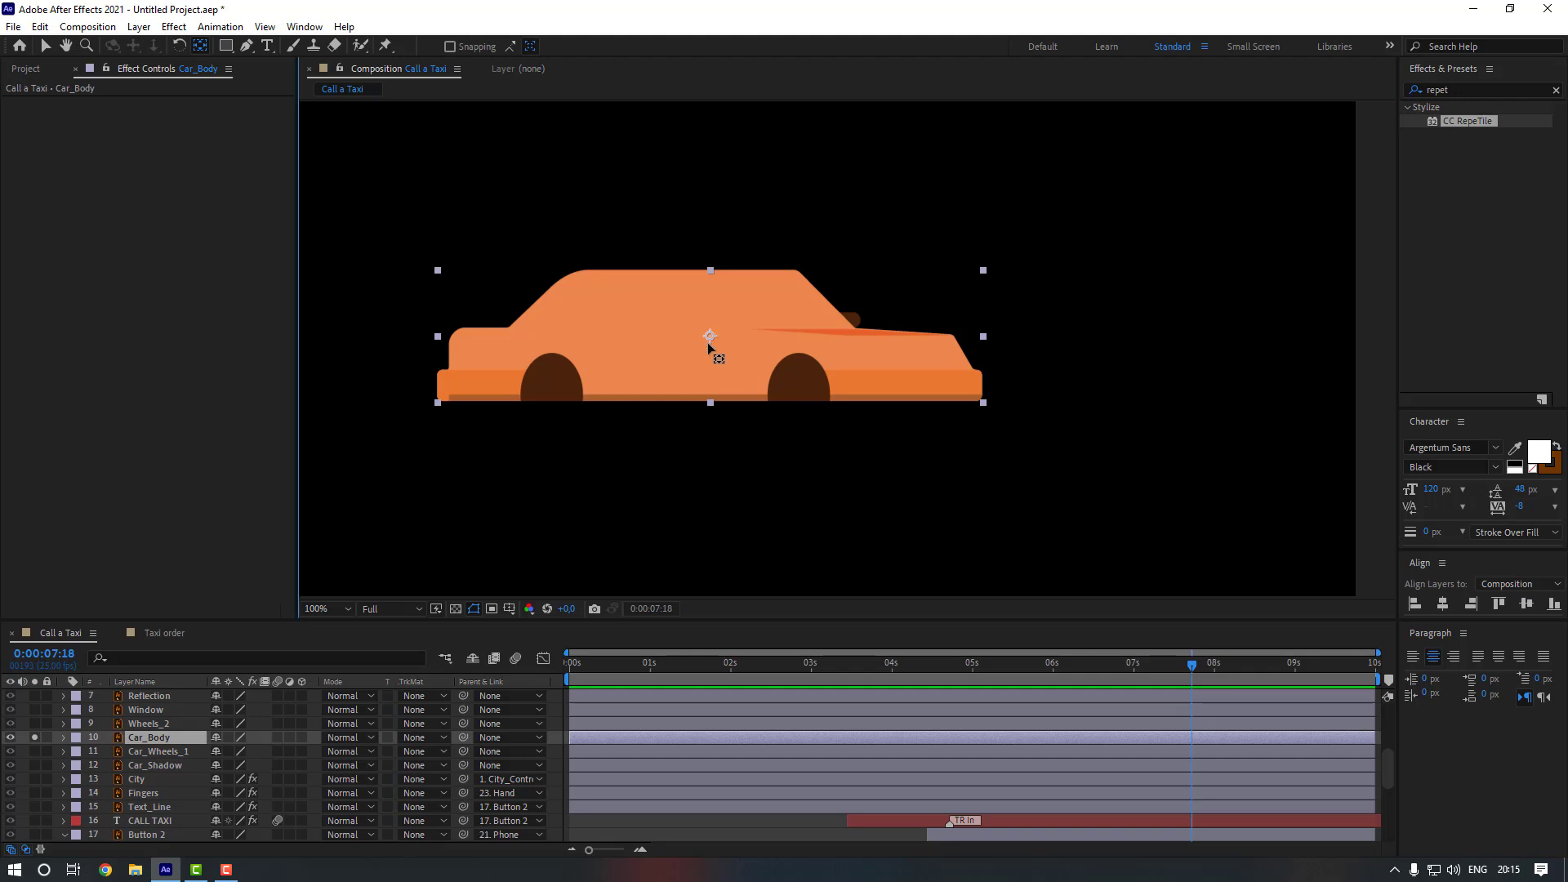
drag(710, 342, 685, 400)
click(34, 737)
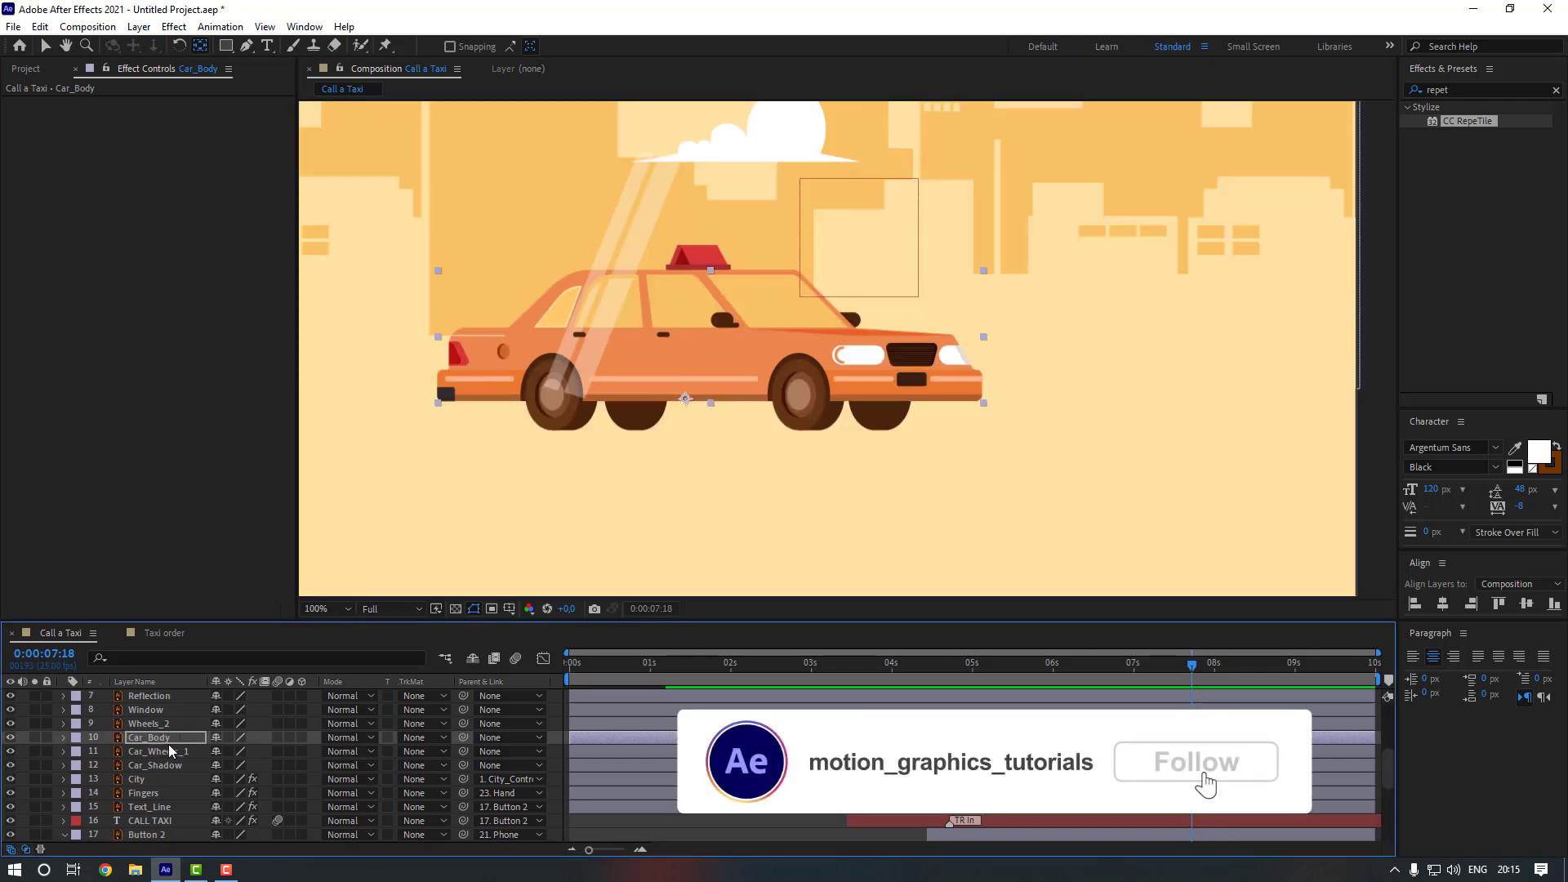
scroll(934, 467, down, 1)
key(v)
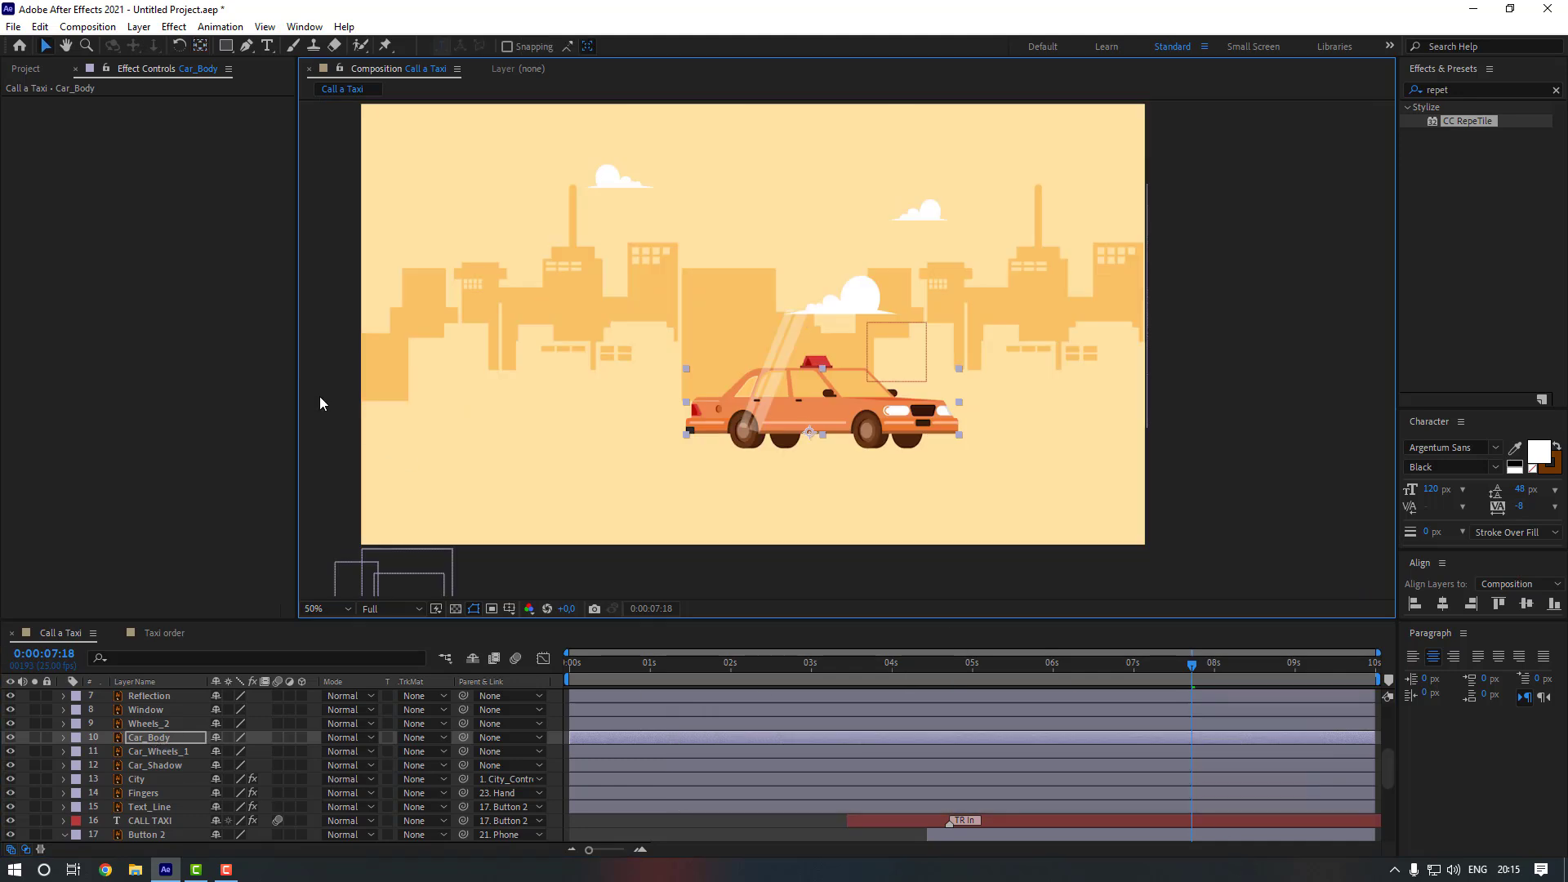
- Create a null object named Car_Controller, place it over the middle of the taxi and centre its anchor point
right_click(321, 374)
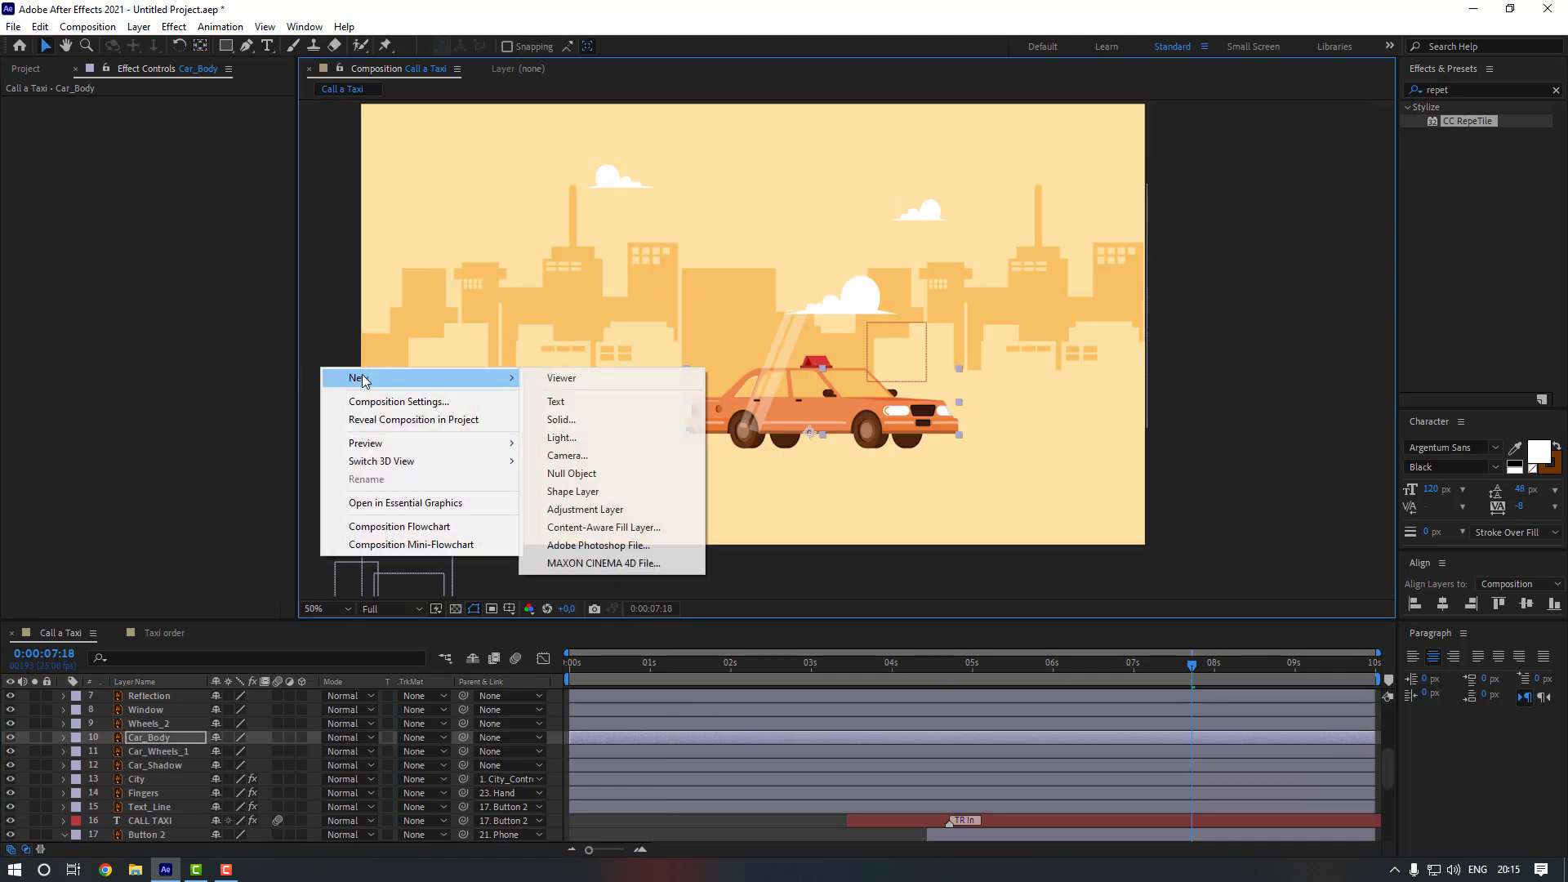
mouse_move(490, 377)
click(570, 474)
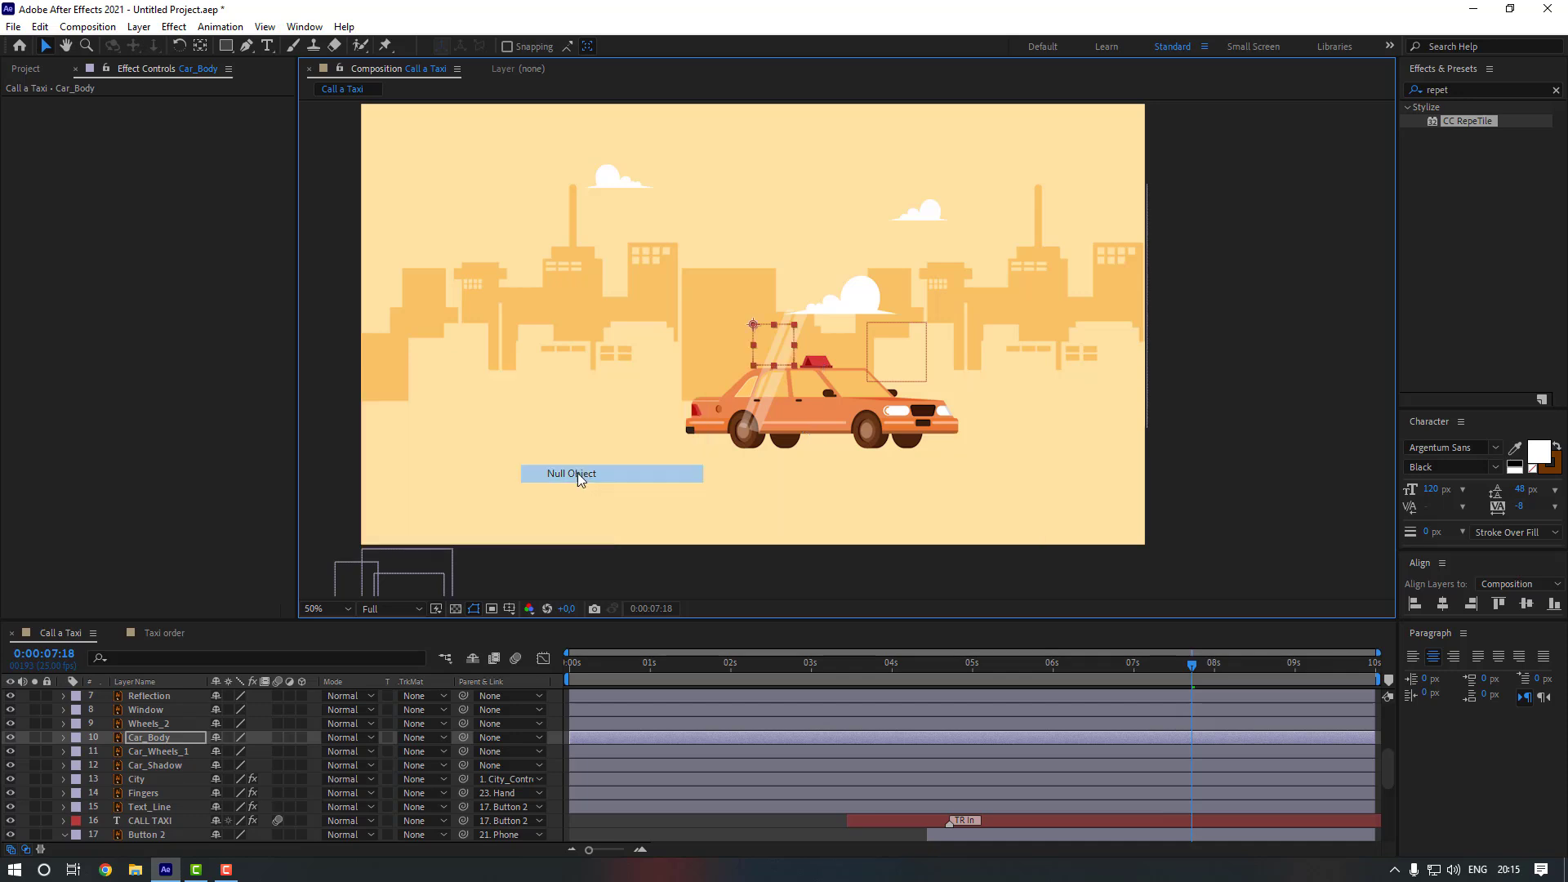
click(168, 738)
key(Return)
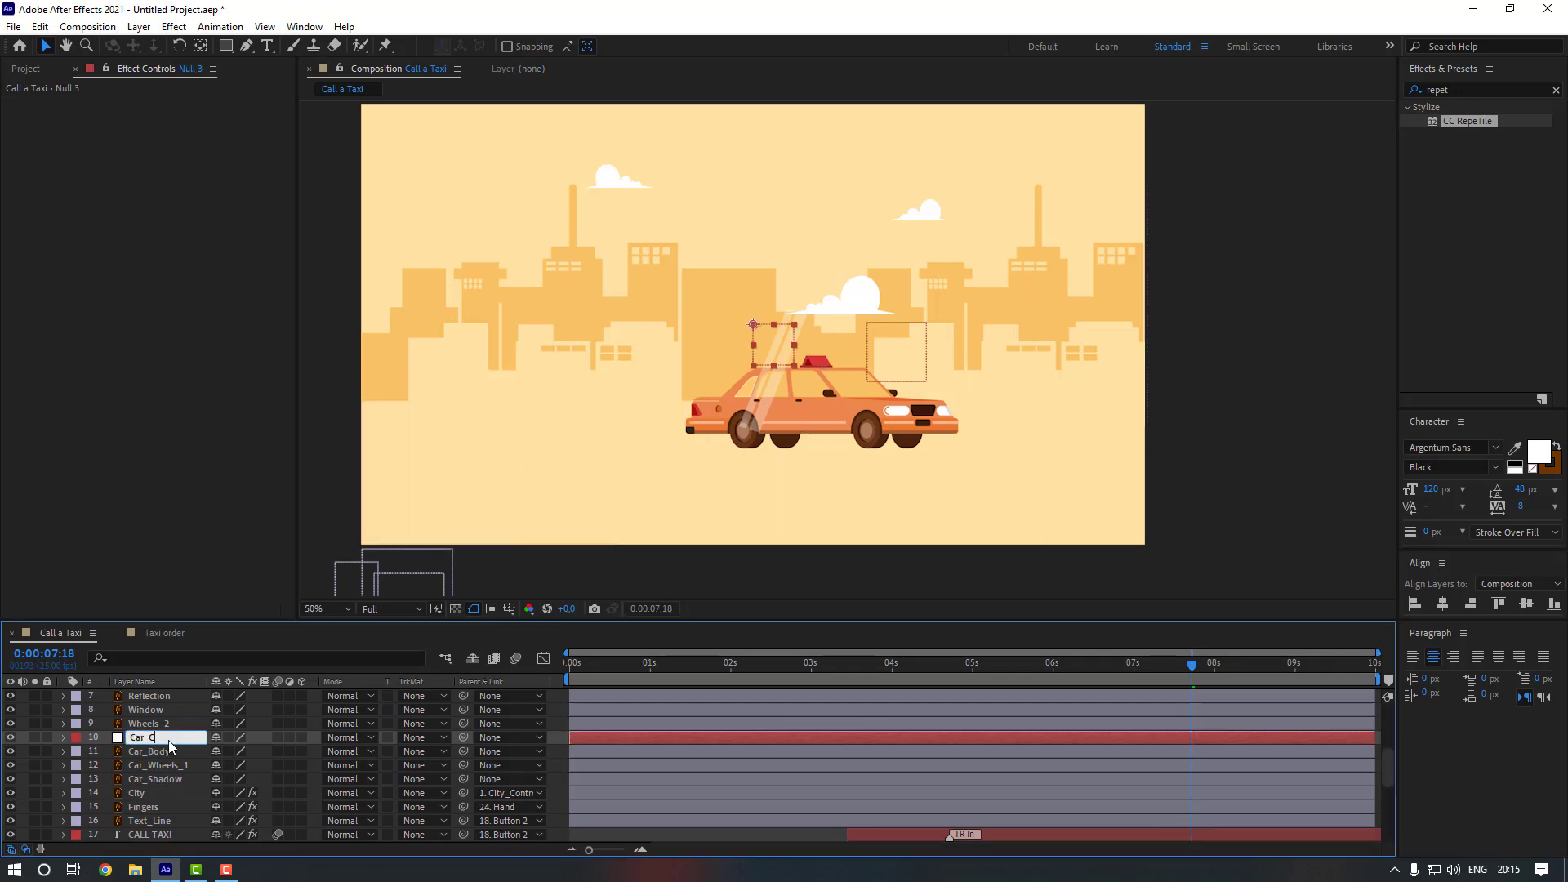
key(Return)
drag(774, 343, 807, 405)
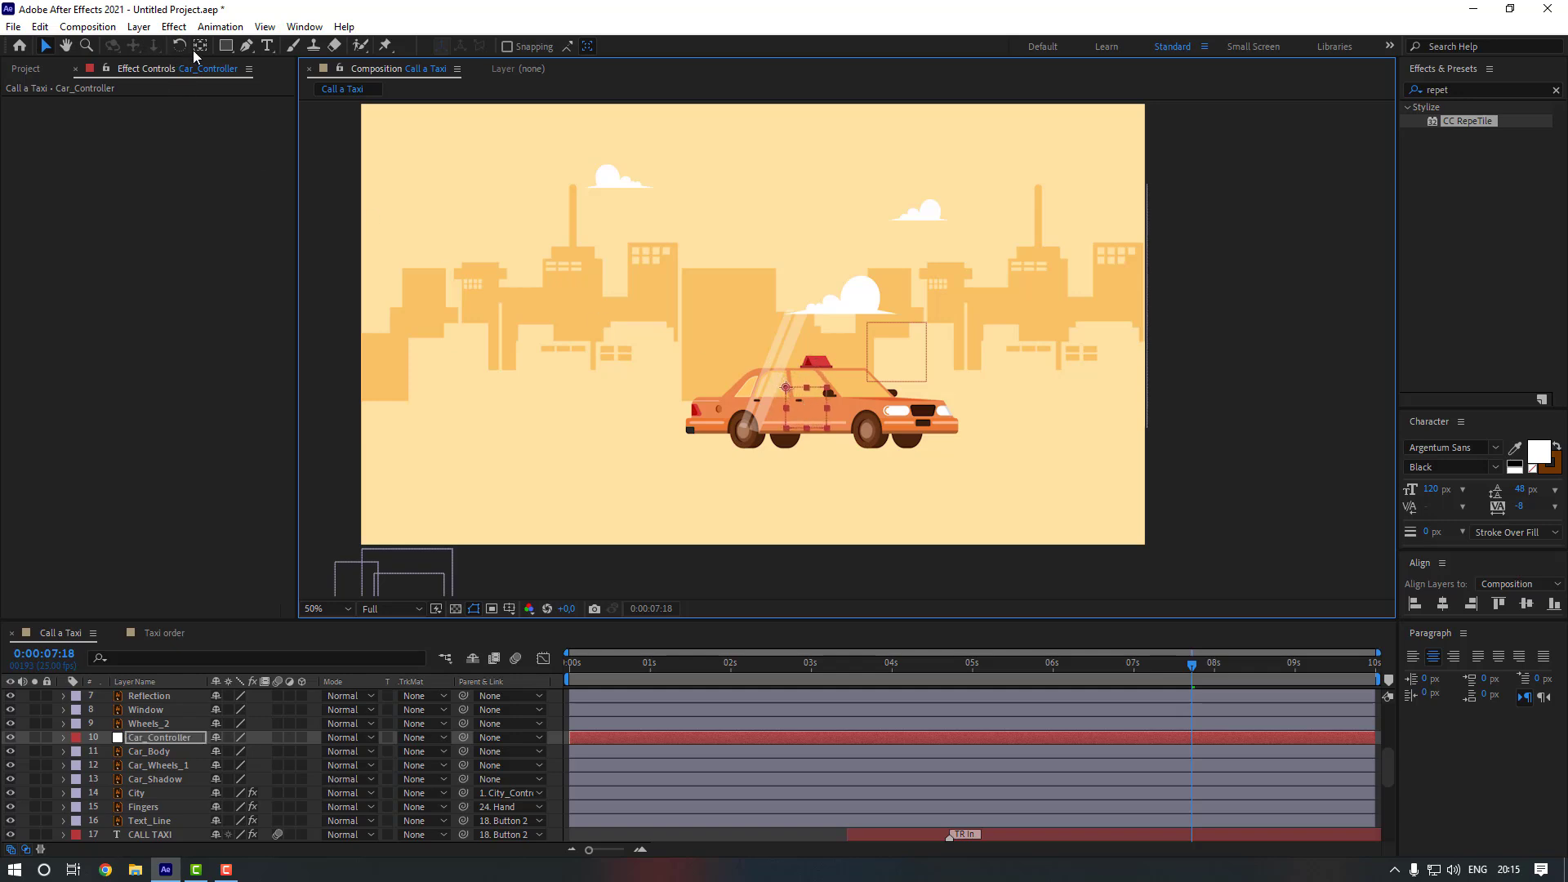
key(ctrl+alt+Home)
- Parent Car_Body, Car_Wheels_1 and Wheels_2 to Car_Controller, and parent Car_body_2 to Car_Body
click(149, 751)
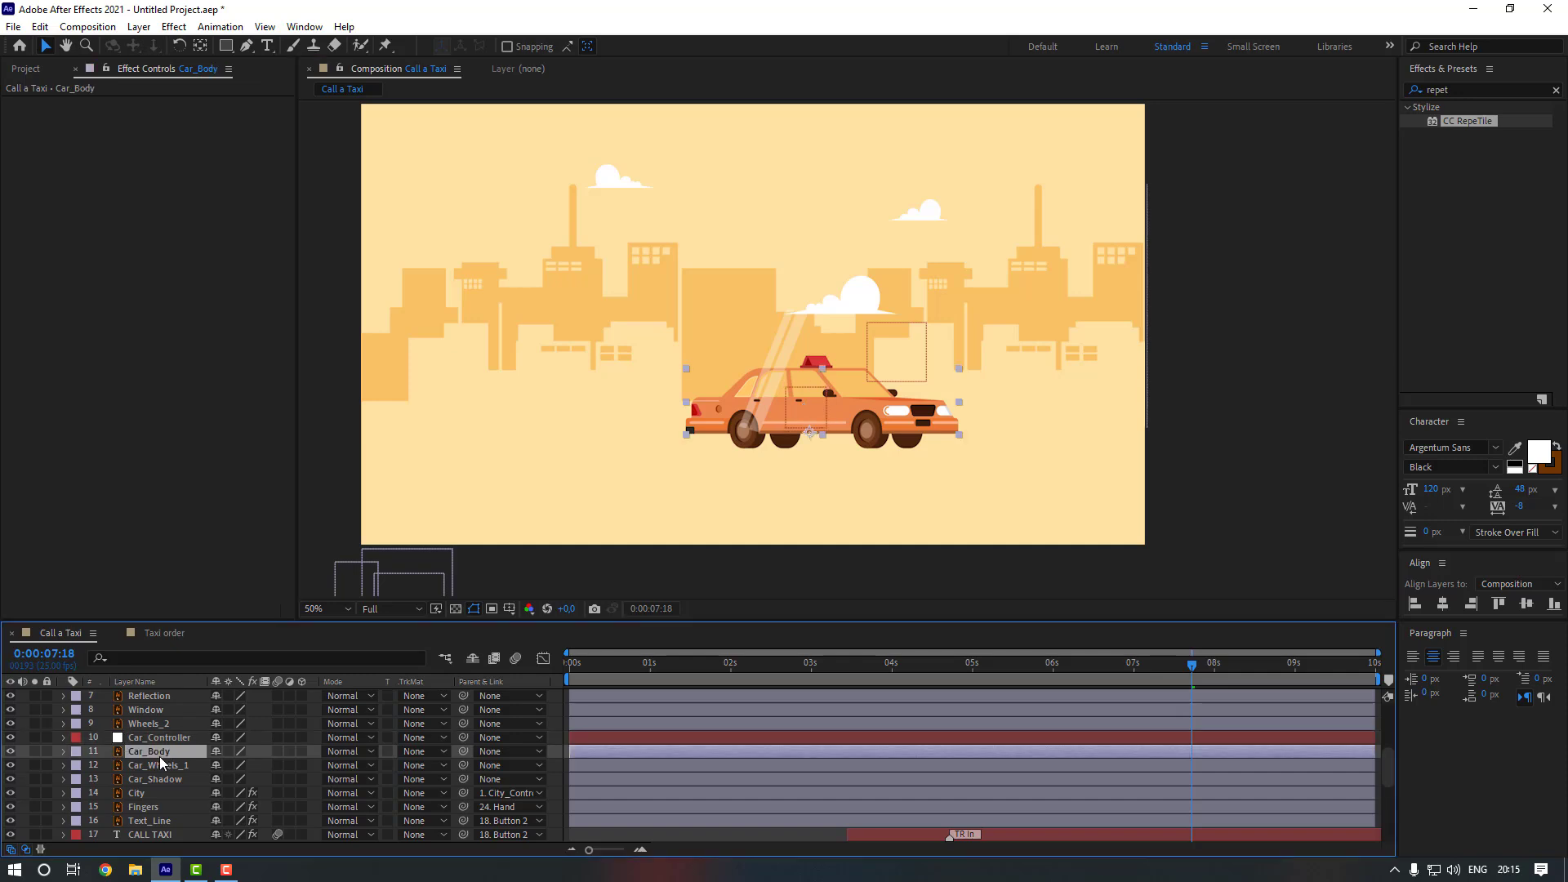
shift+click(167, 768)
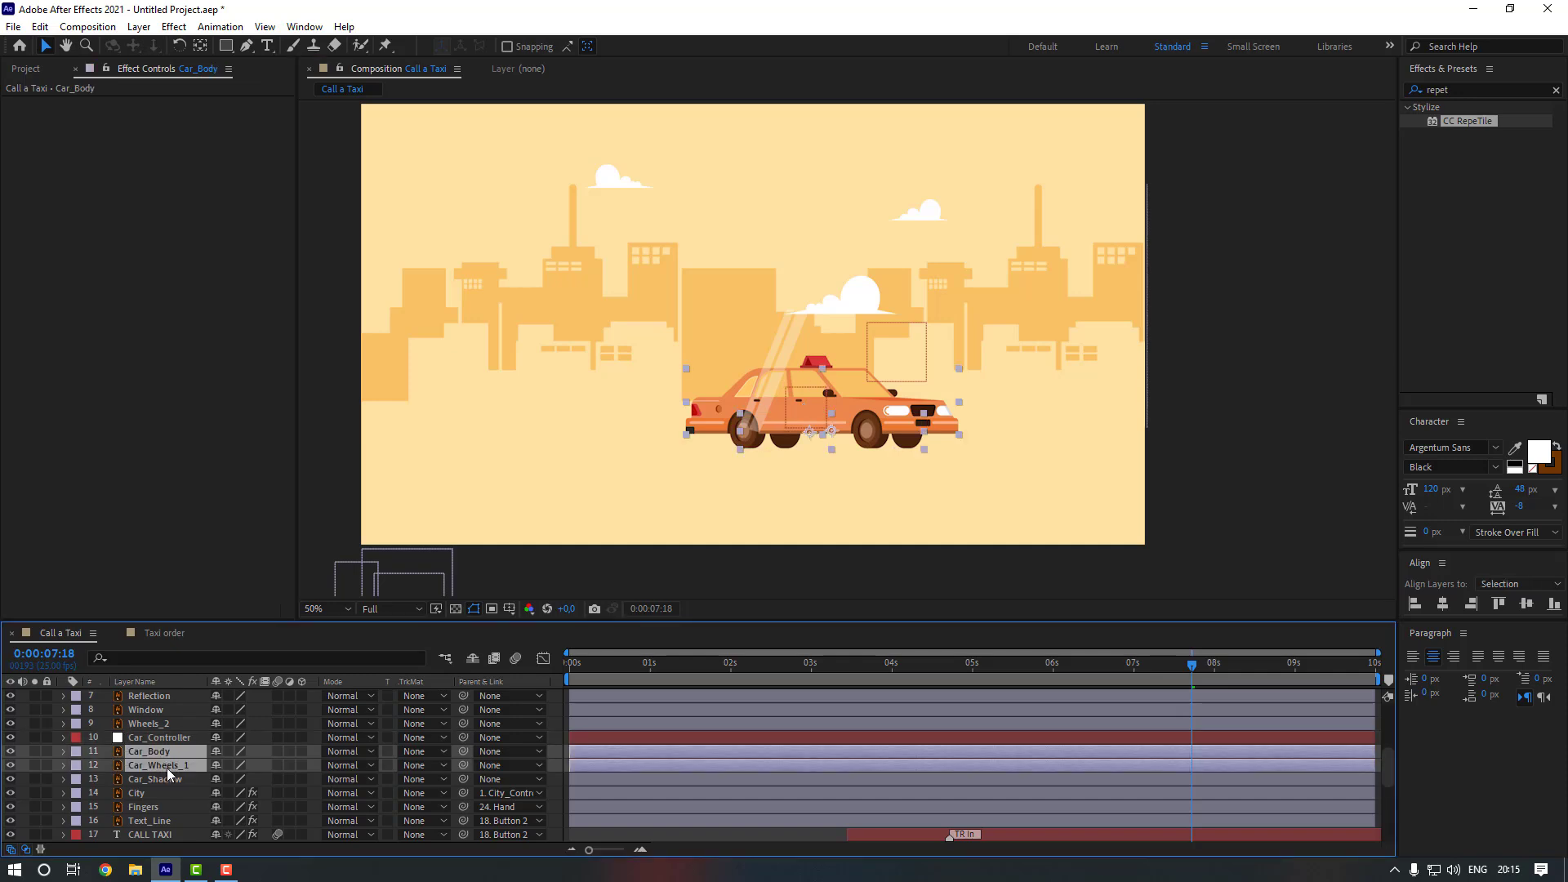
ctrl+click(161, 723)
drag(464, 724, 174, 740)
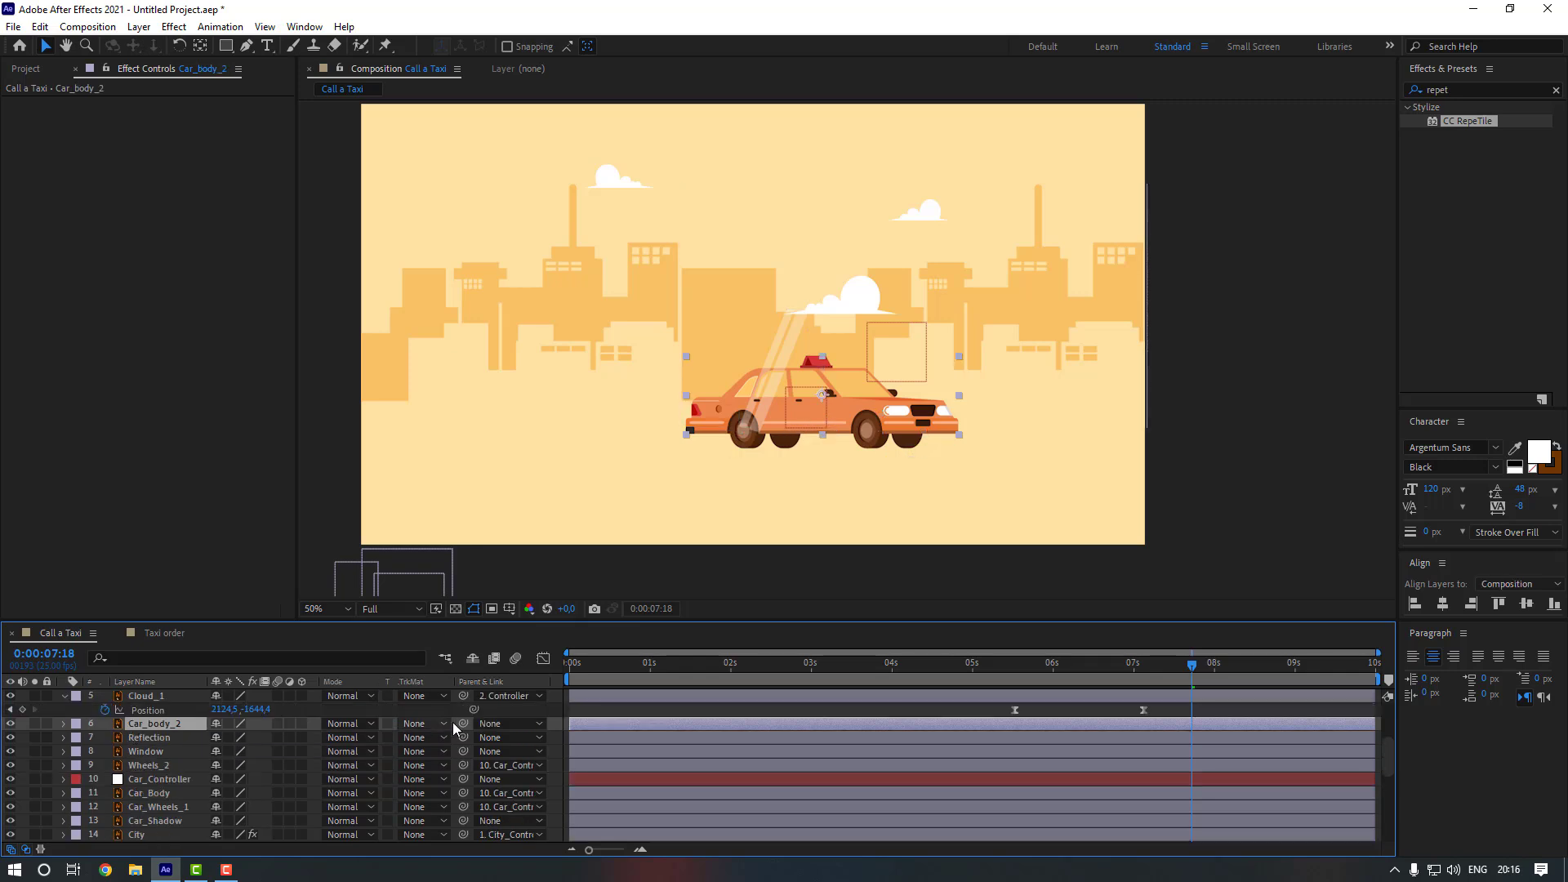
drag(460, 724, 165, 792)
- Nudge the Car_Controller null to test the car's parenting, and undo the move
click(165, 781)
key(space)
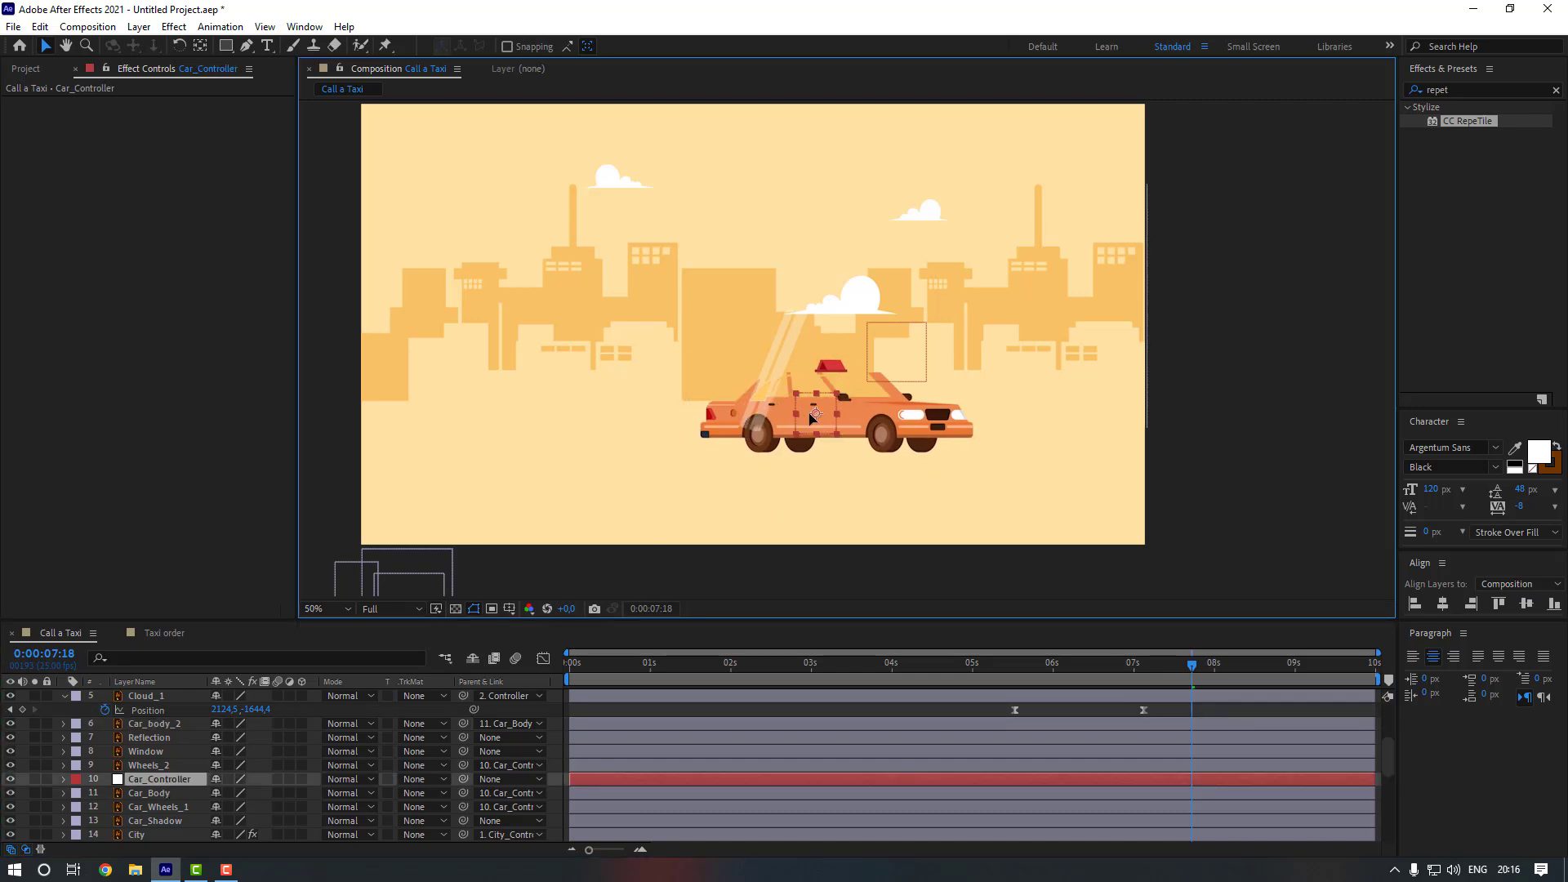
key(space)
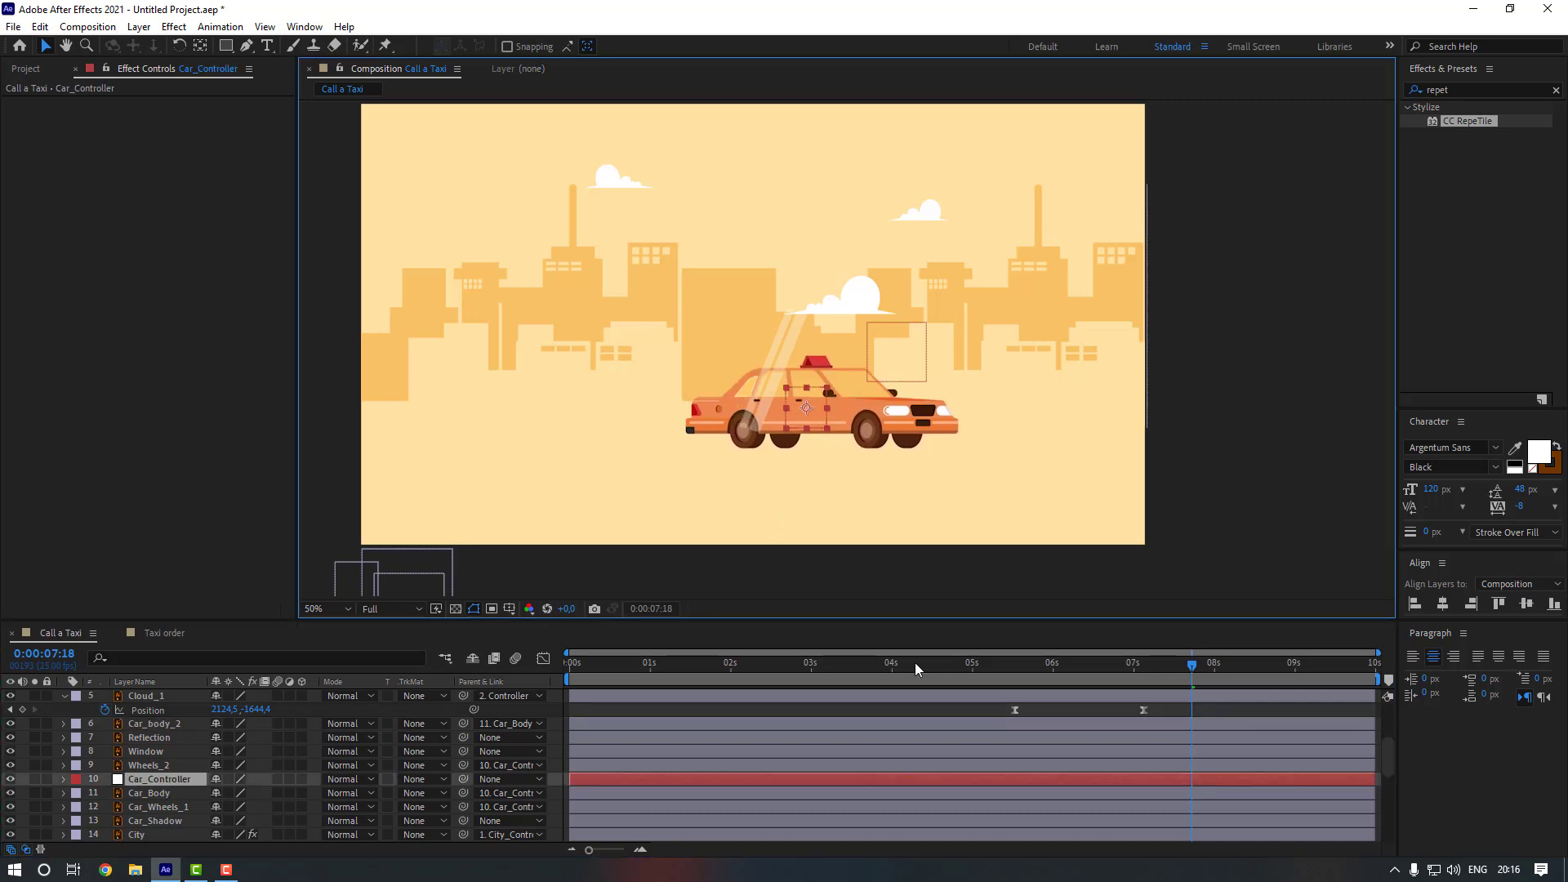
- Find the Fill effect and apply it to the Car_Shadow layer beneath the taxi
click(1047, 699)
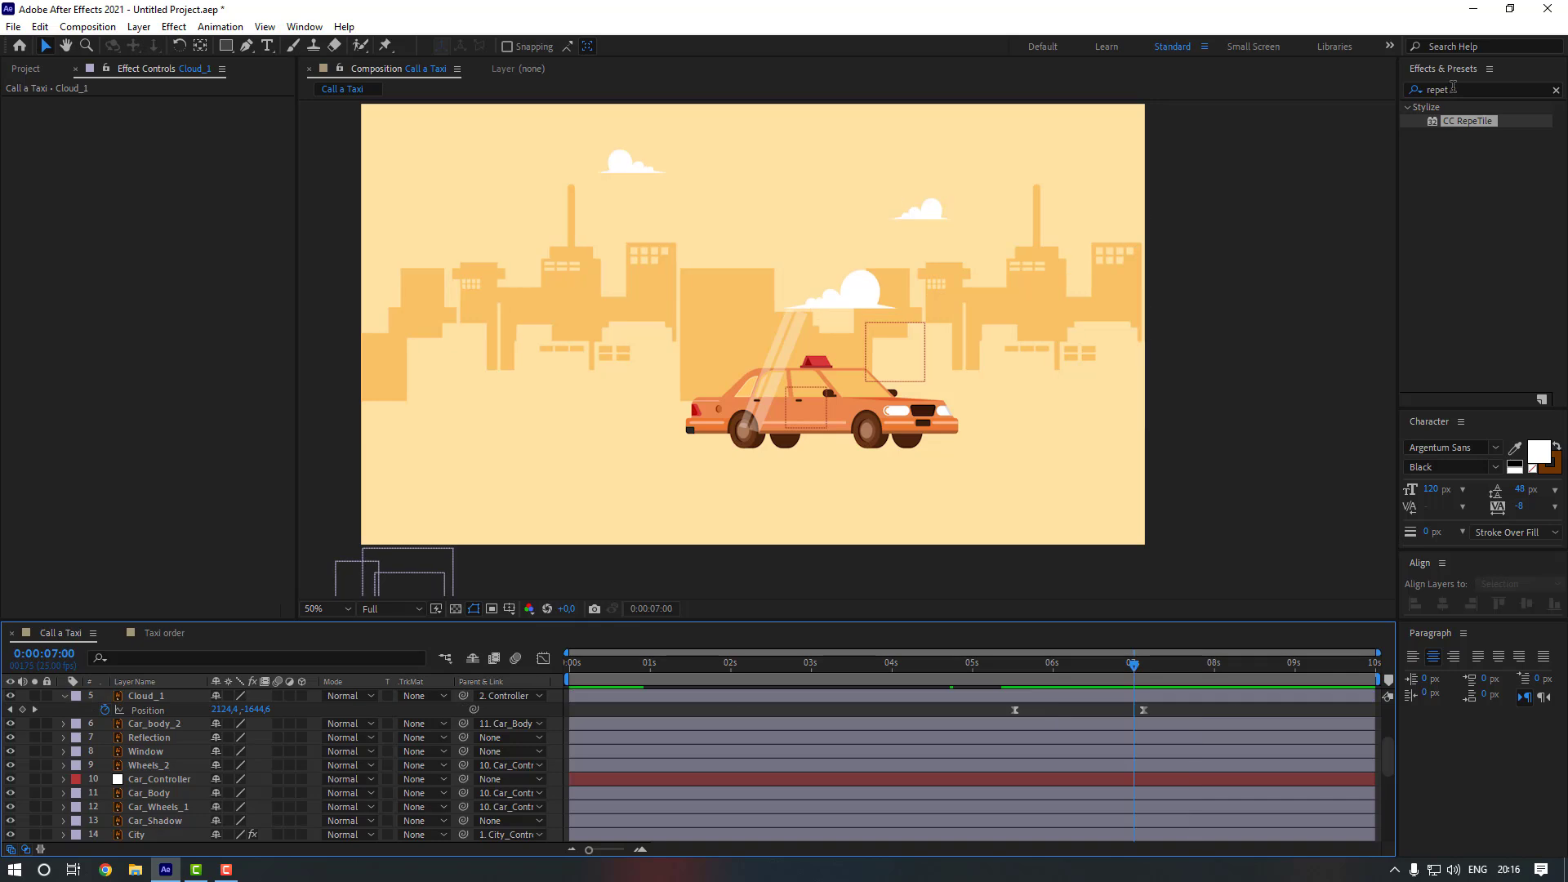
double_click(1453, 88)
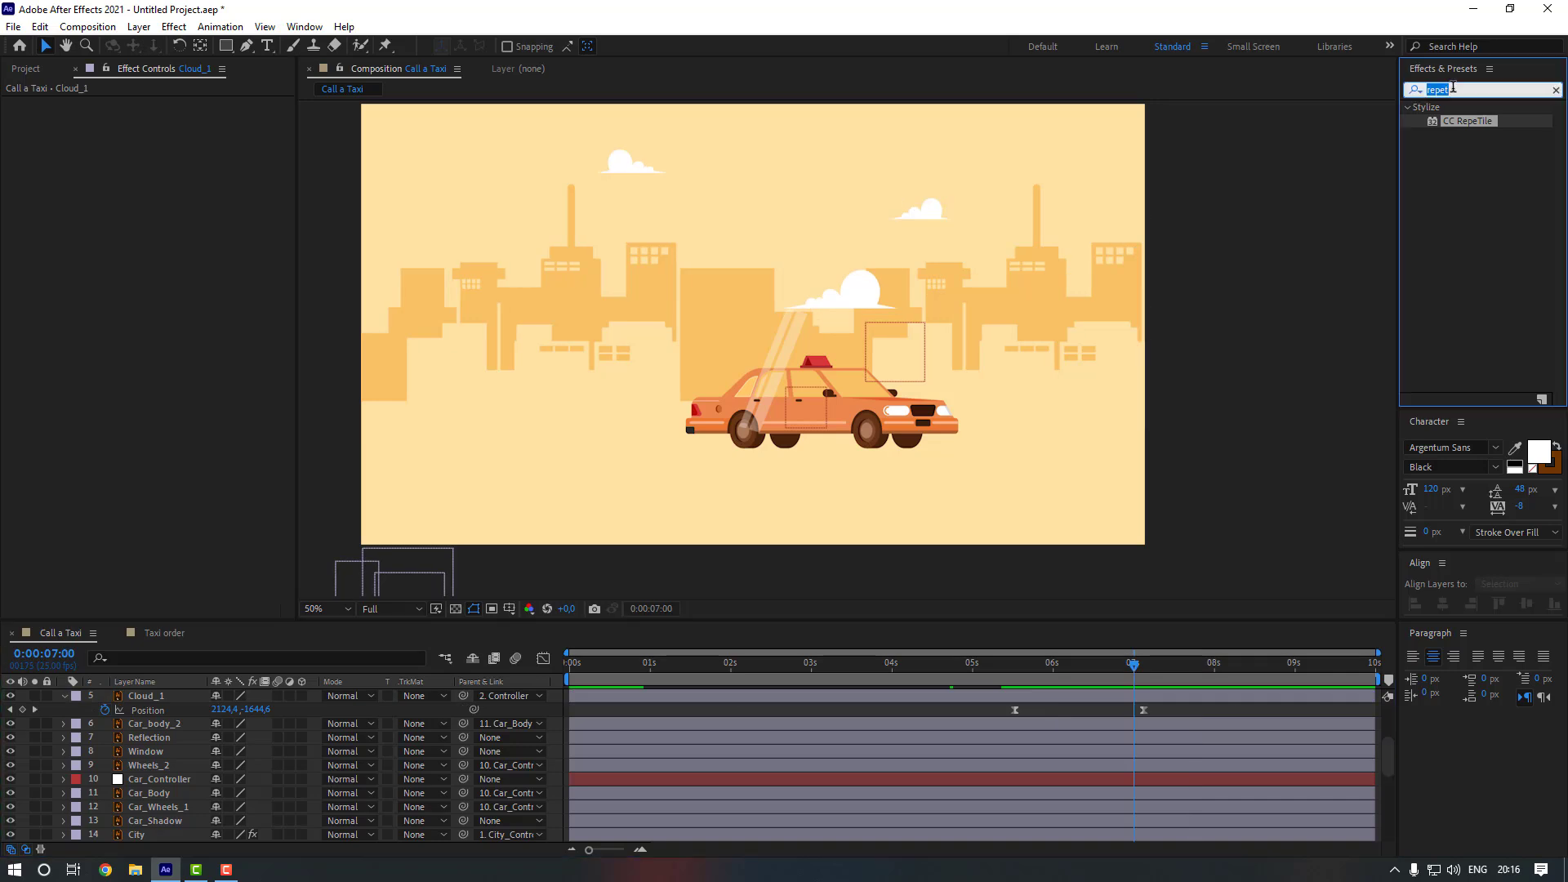
text(fill)
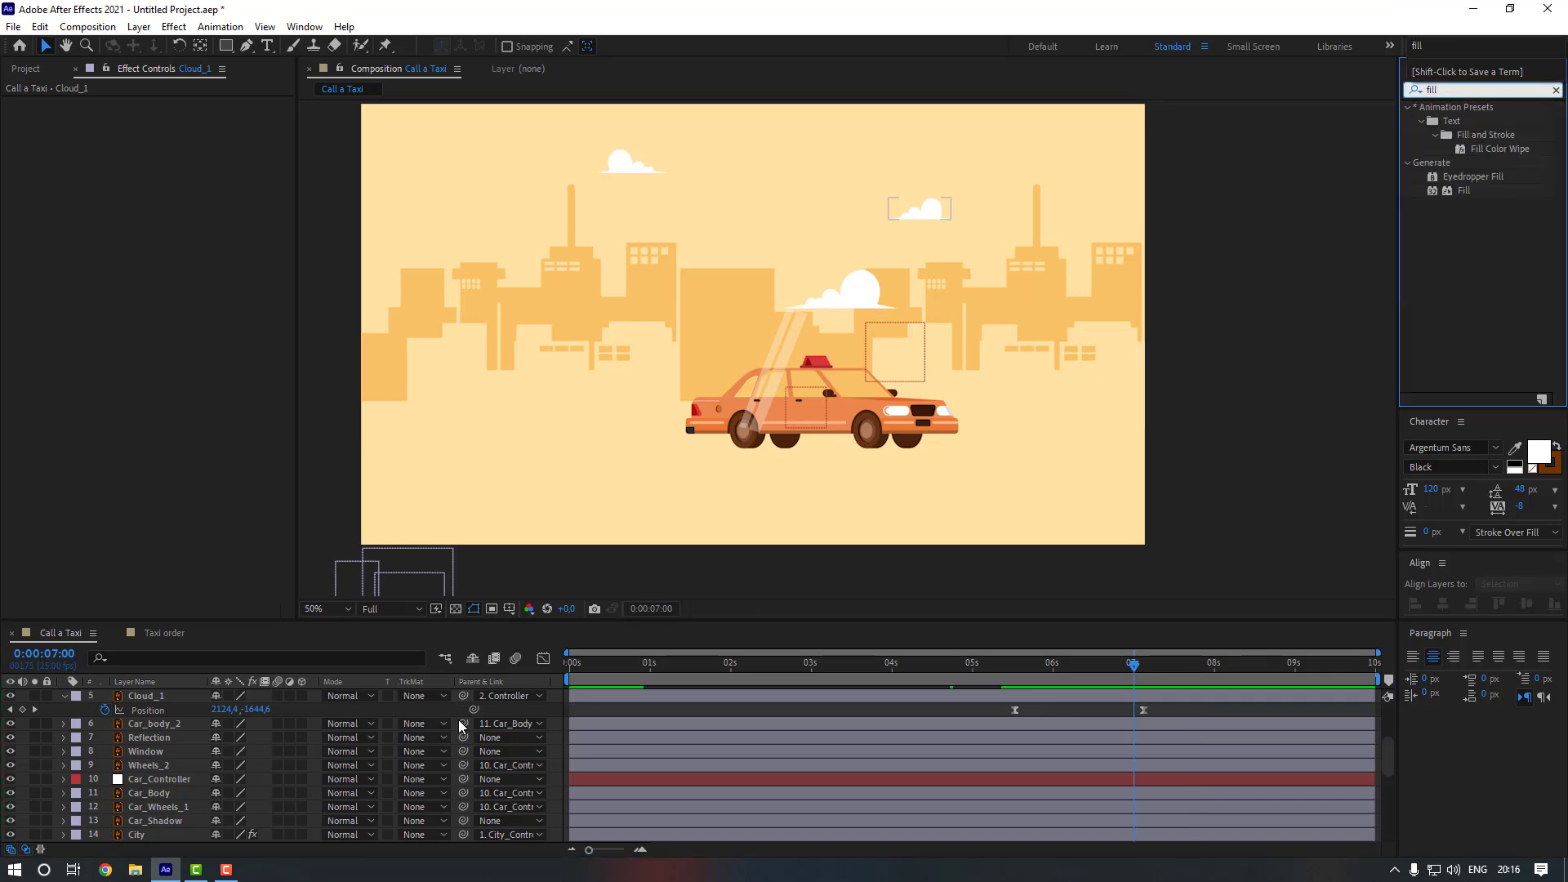
click(707, 450)
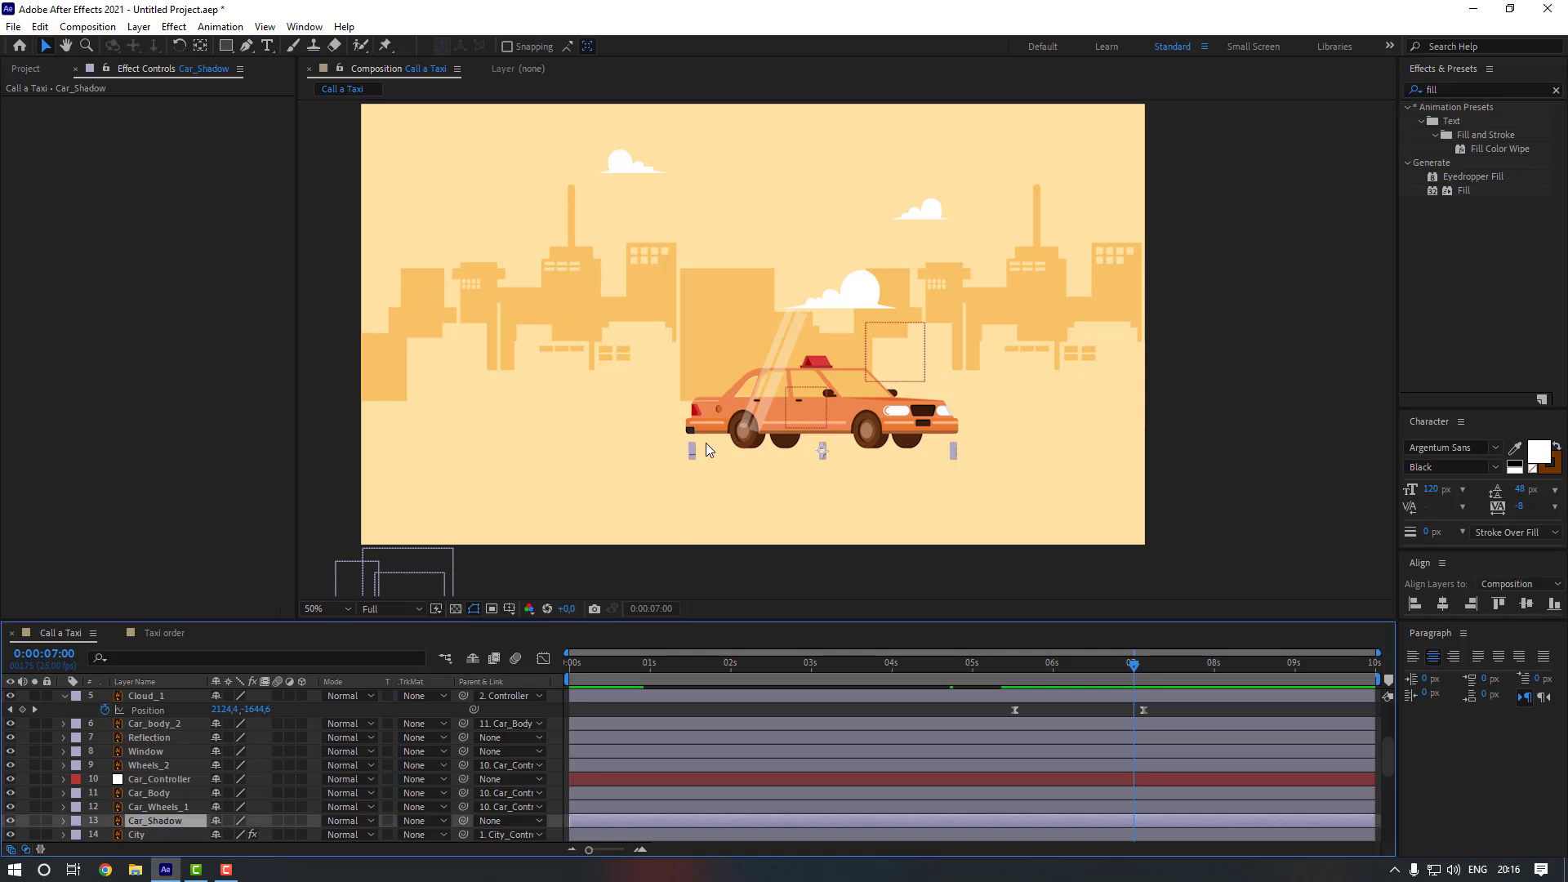
scroll(841, 468, up, 2)
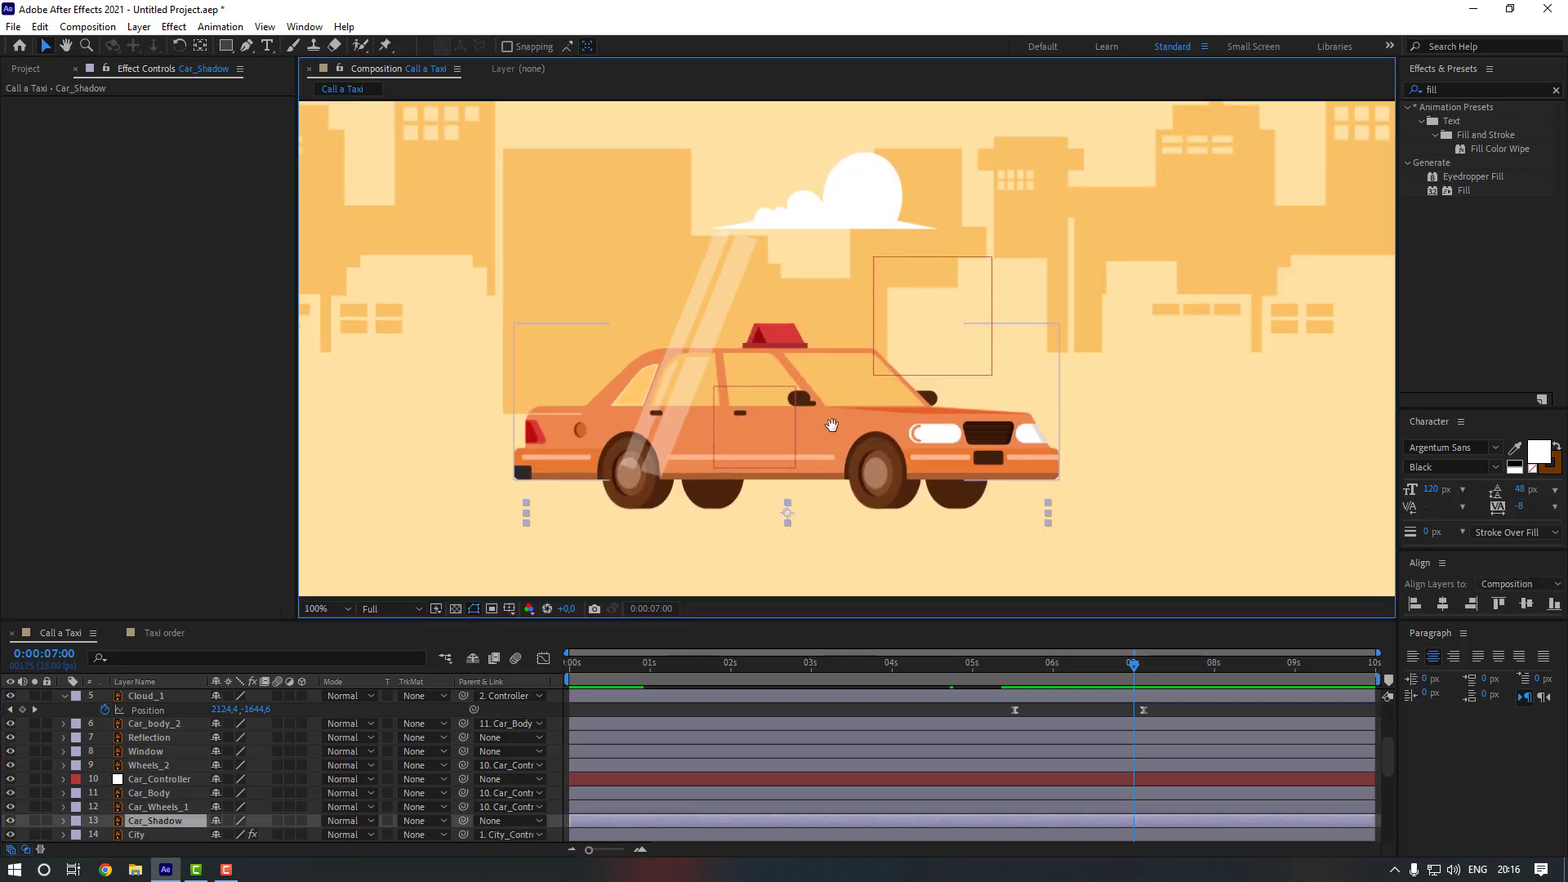
scroll(816, 448, down, 2)
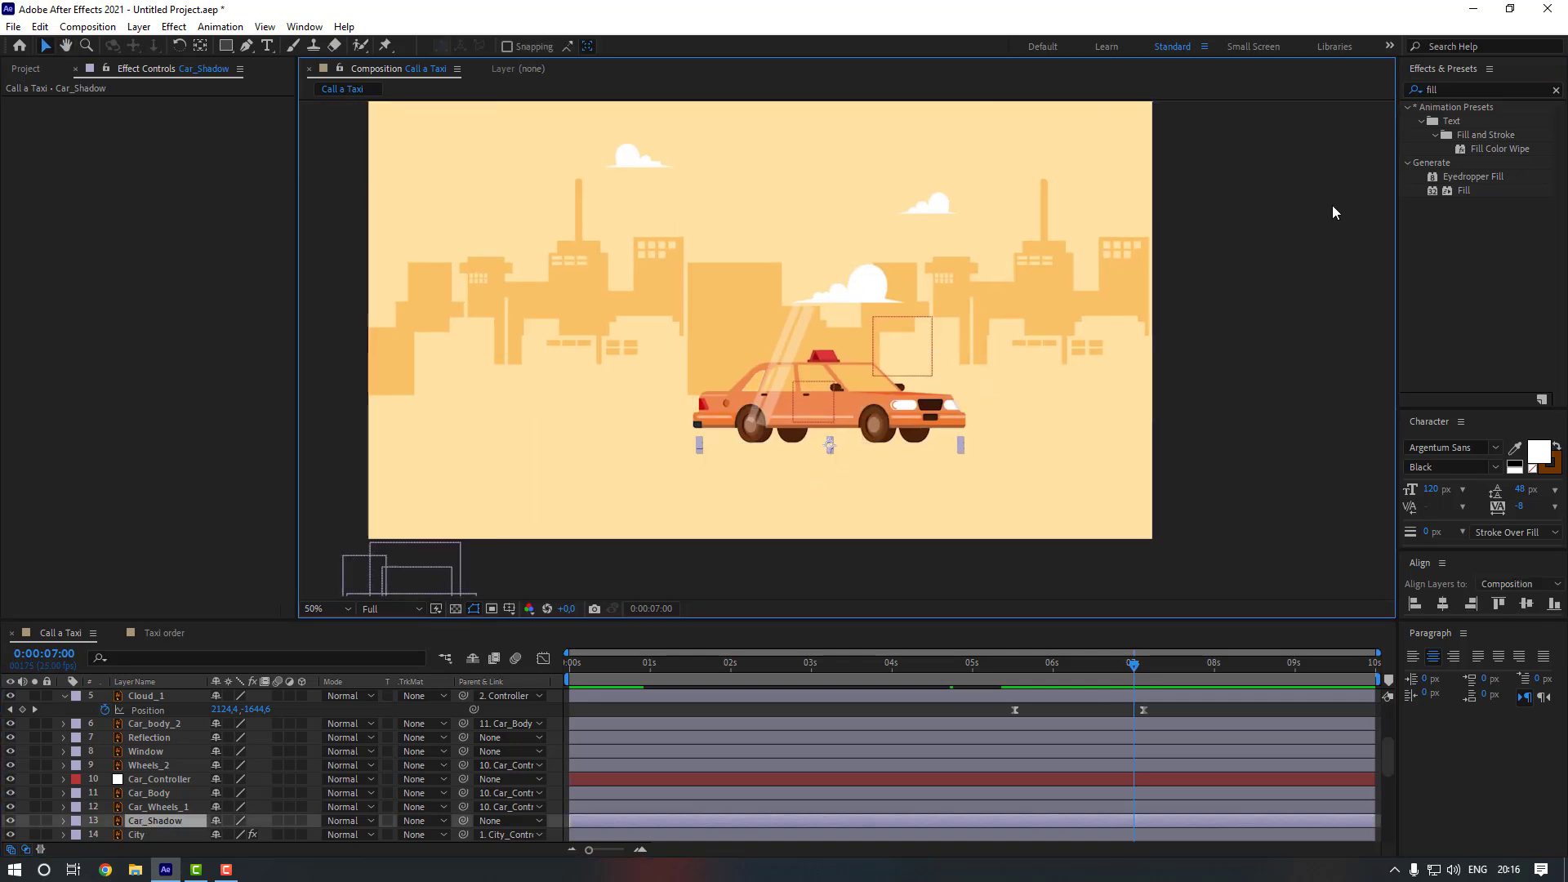
click(1463, 191)
double_click(1463, 191)
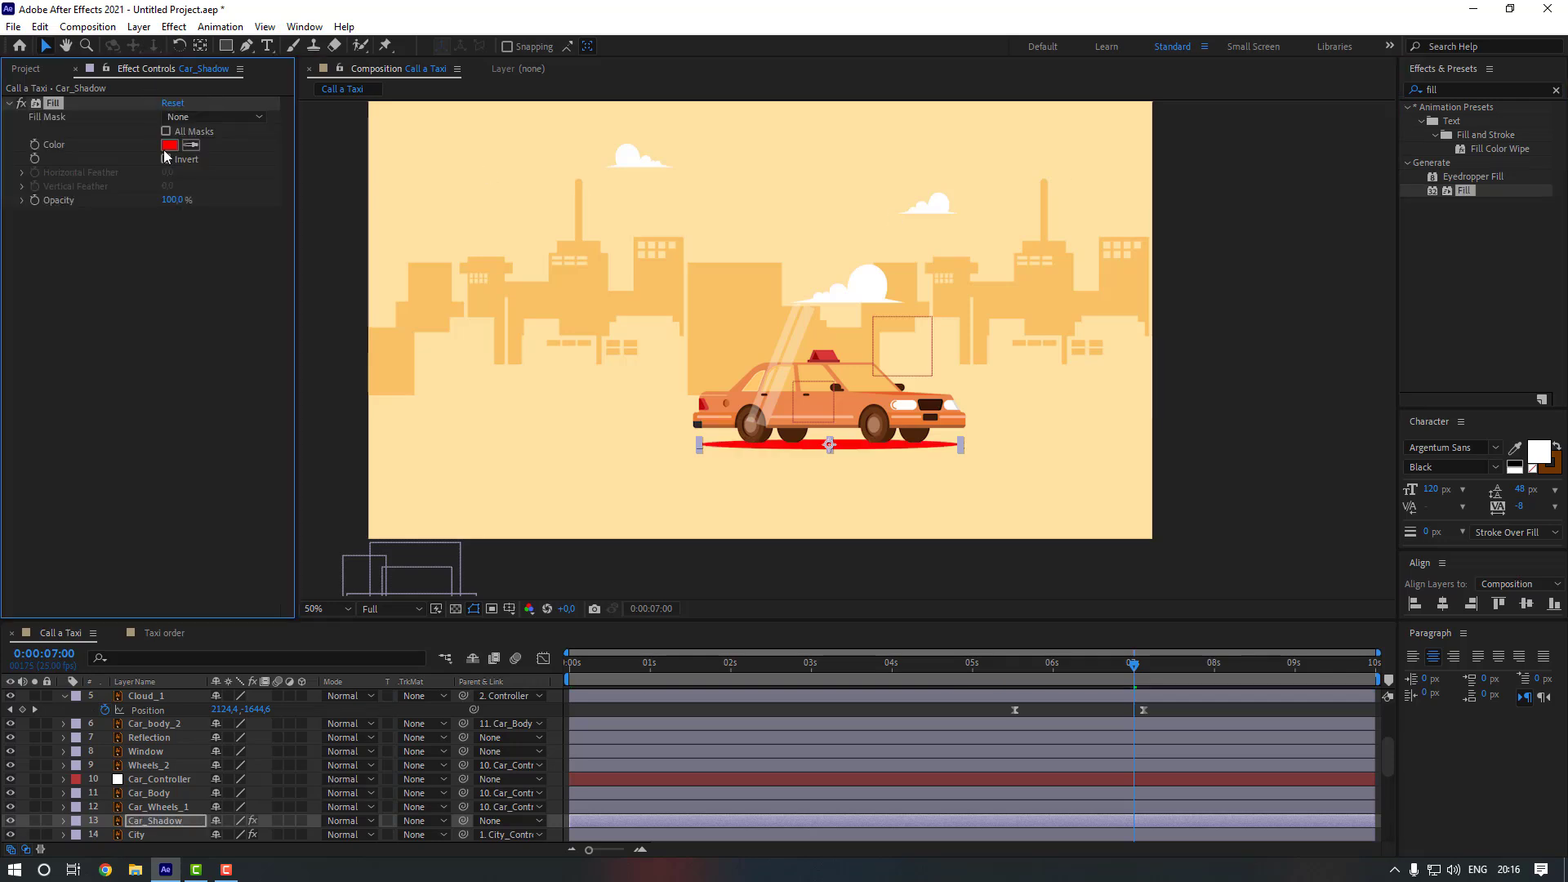
- Sample the background colour for the shadow's fill and darken it to D4B46F
click(681, 488)
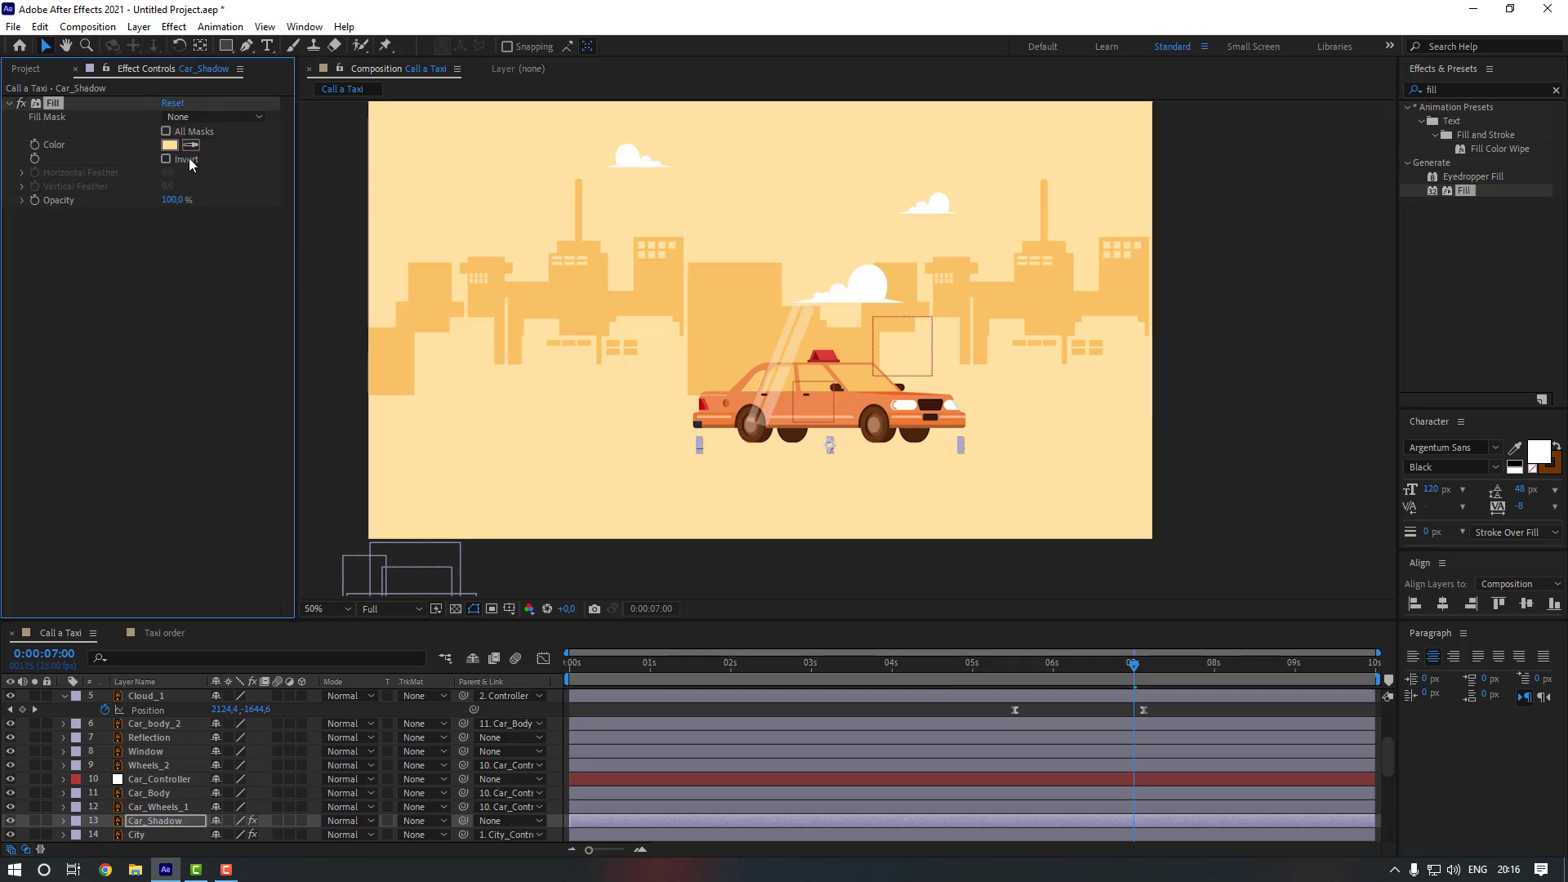
click(170, 147)
drag(1174, 547, 1182, 560)
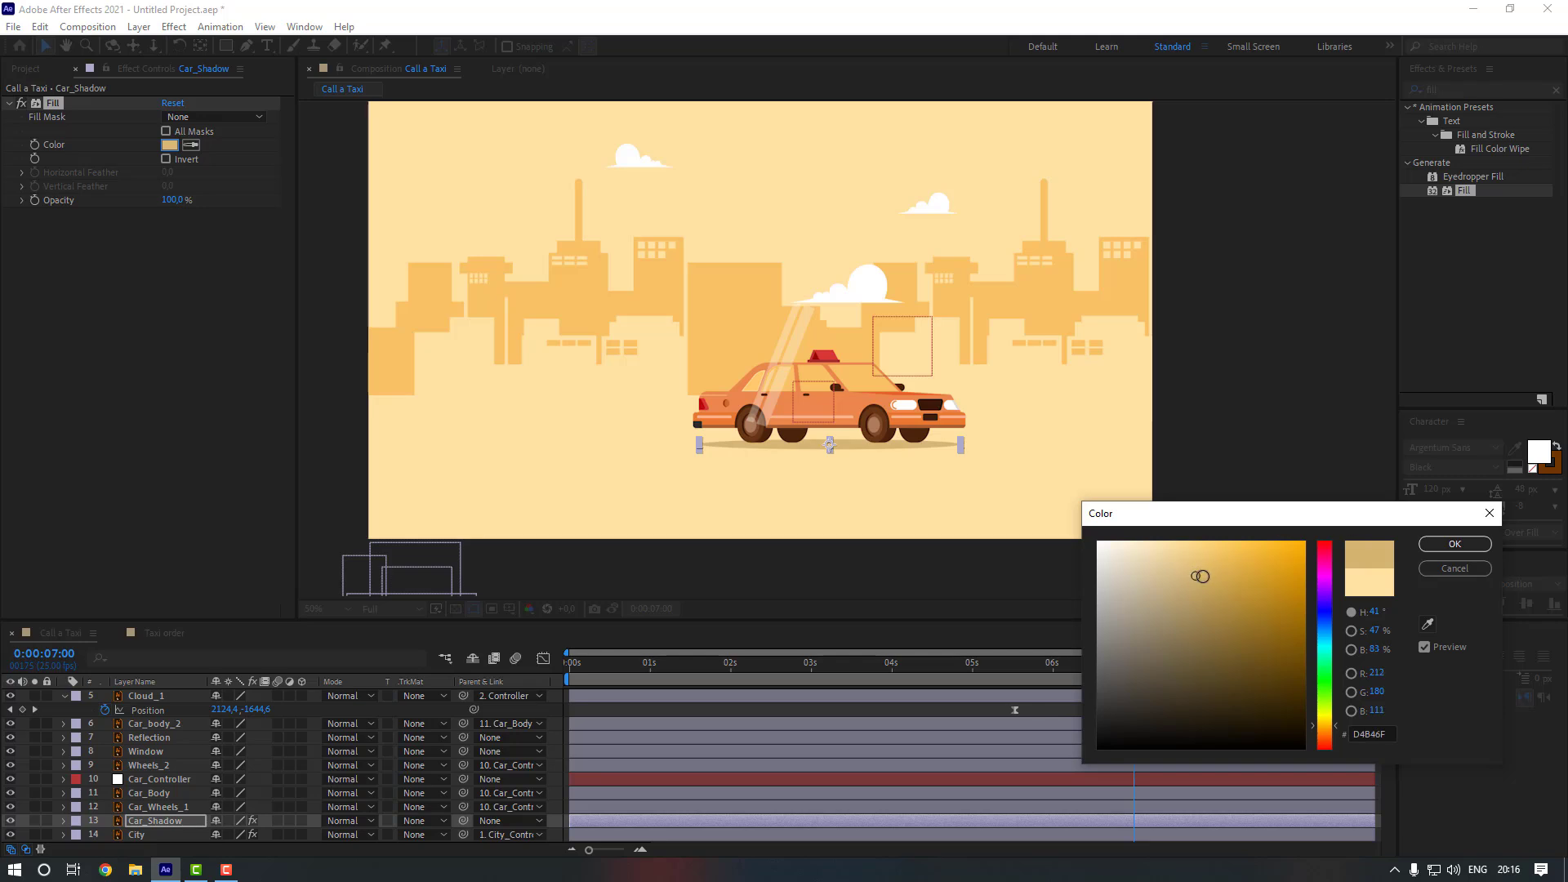
click(1201, 575)
click(1454, 544)
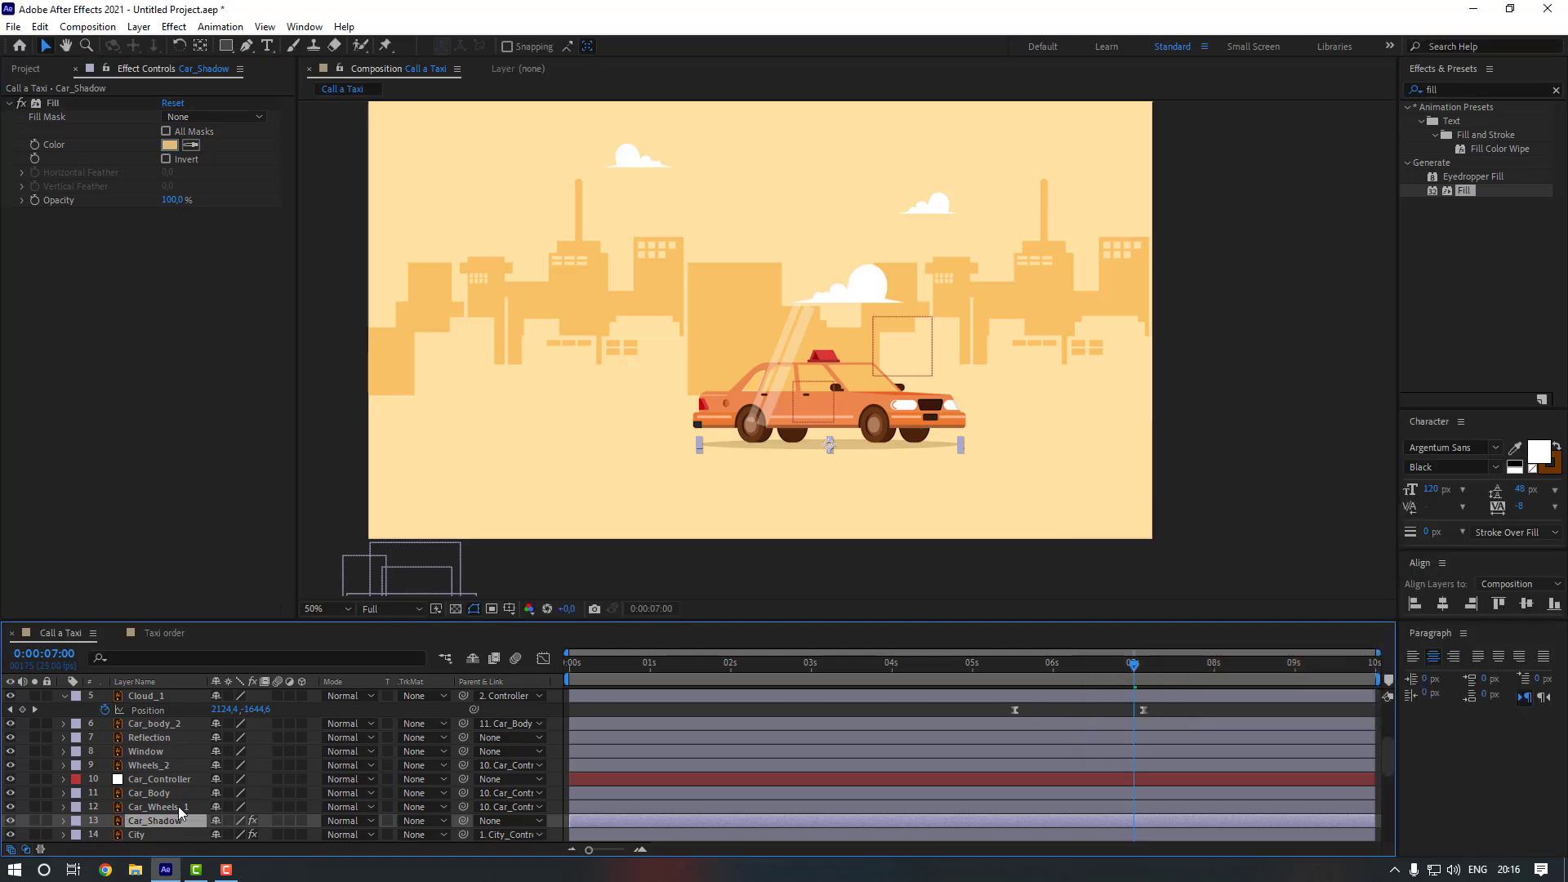
- Lower the opacity of the Car_Shadow layer to make the shadow fainter
key(t)
drag(219, 794, 205, 797)
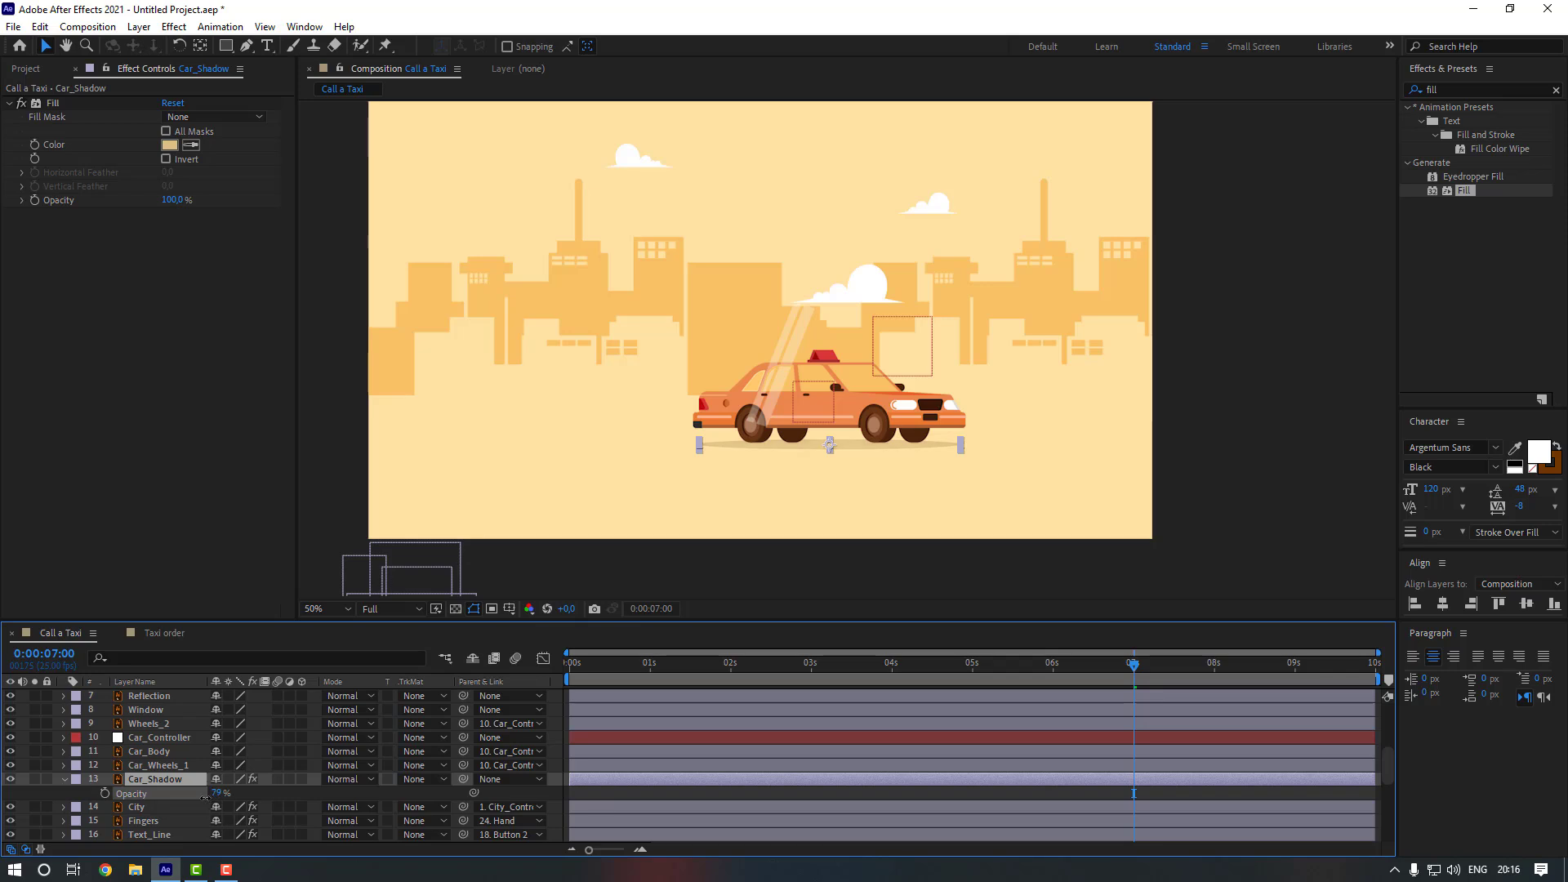
key(t)
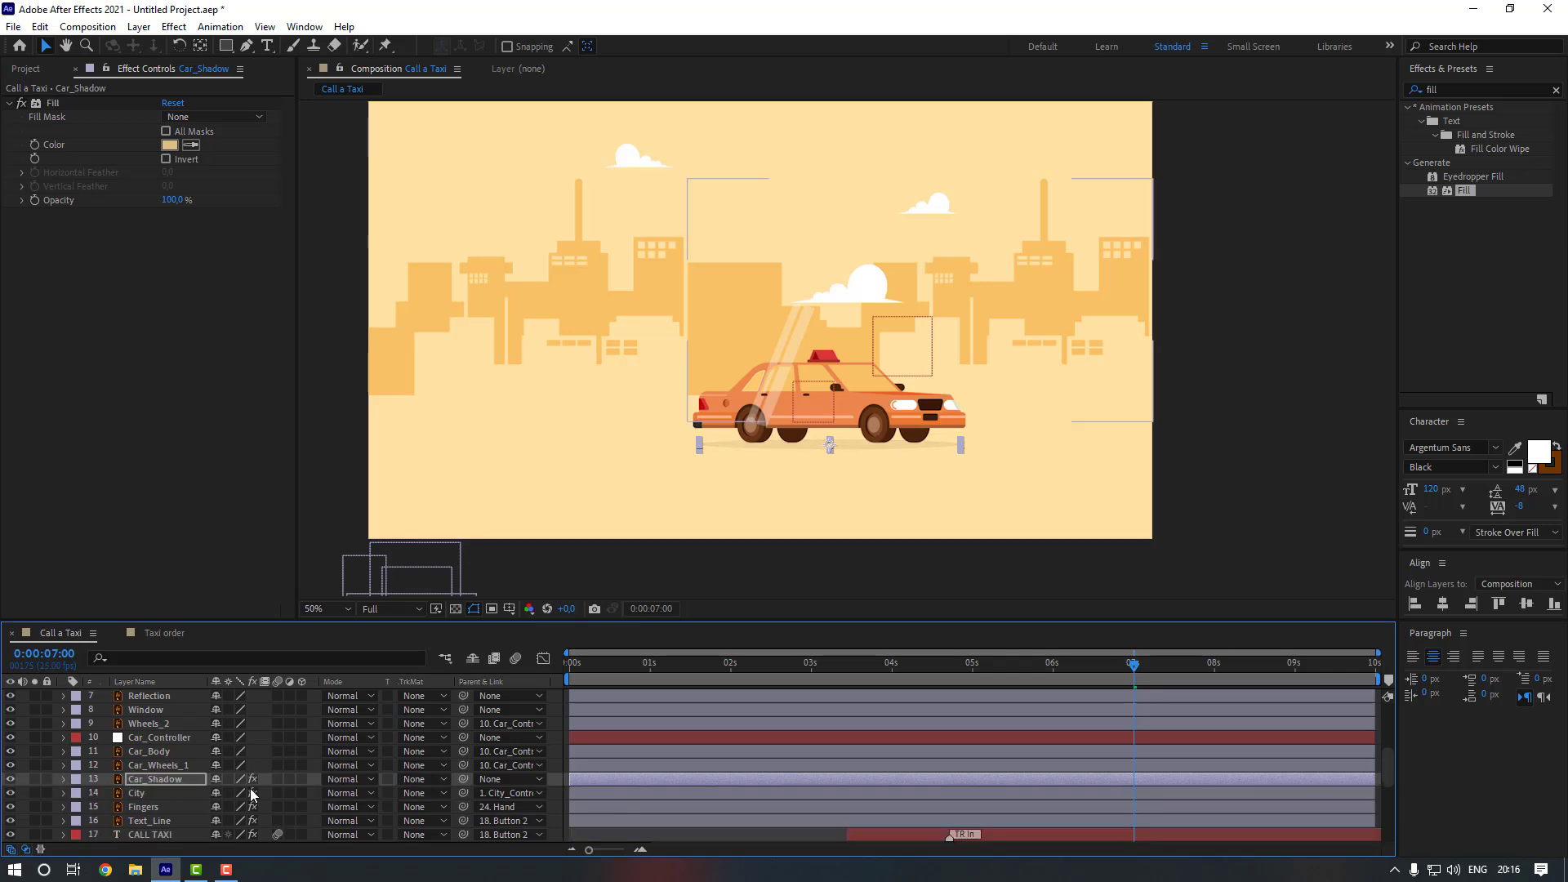
- Return to the start of the timeline and isolate the Window and Reflection layers
click(890, 422)
scroll(893, 428, up, 1)
drag(867, 442, 834, 417)
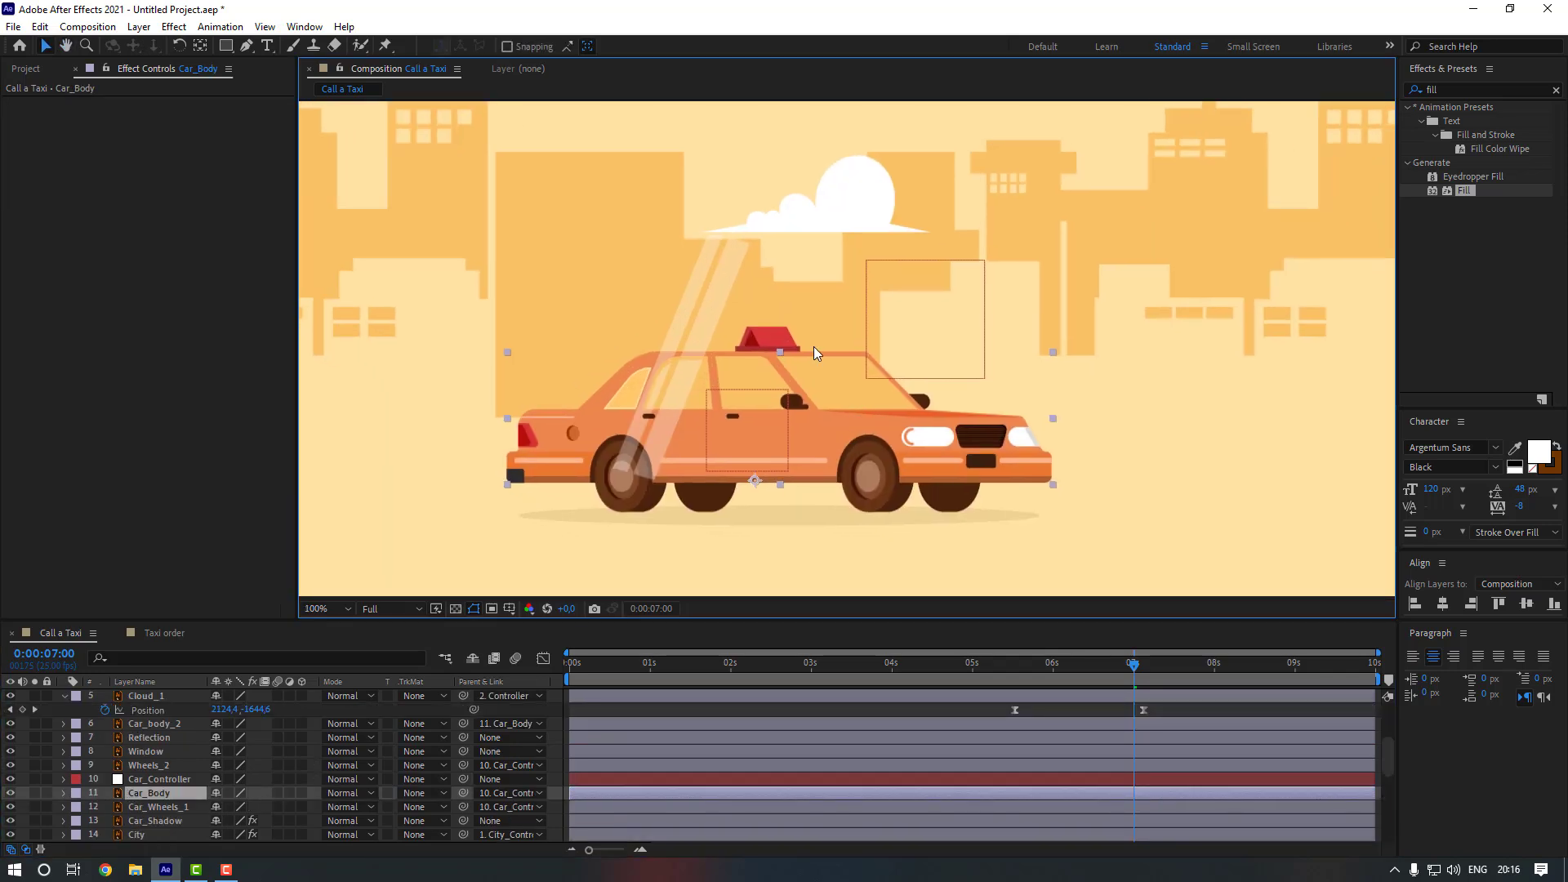
click(155, 753)
key(Home)
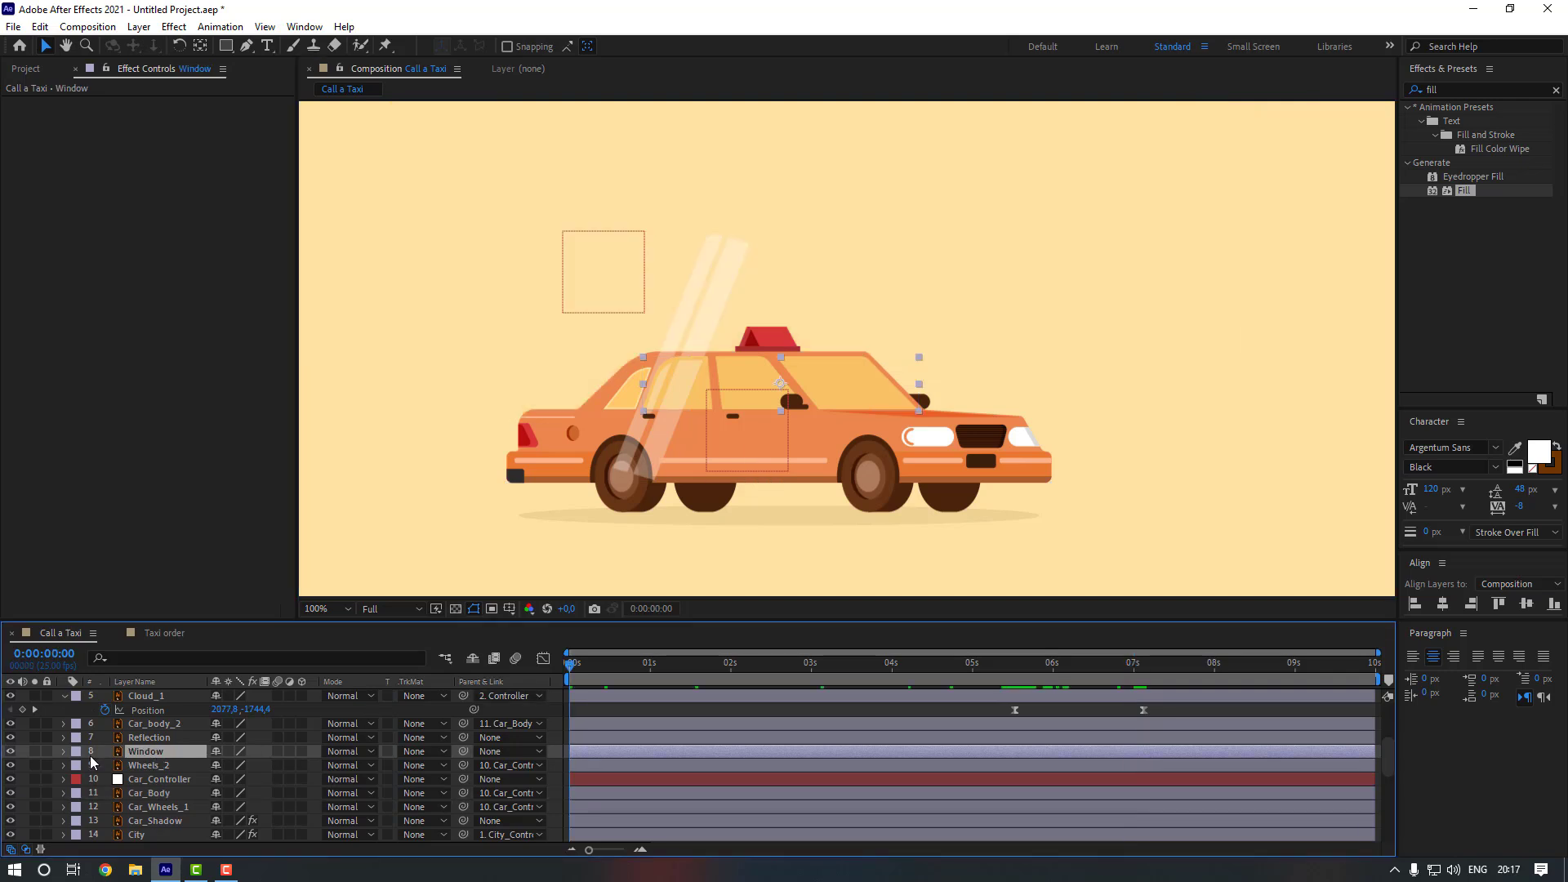
click(34, 751)
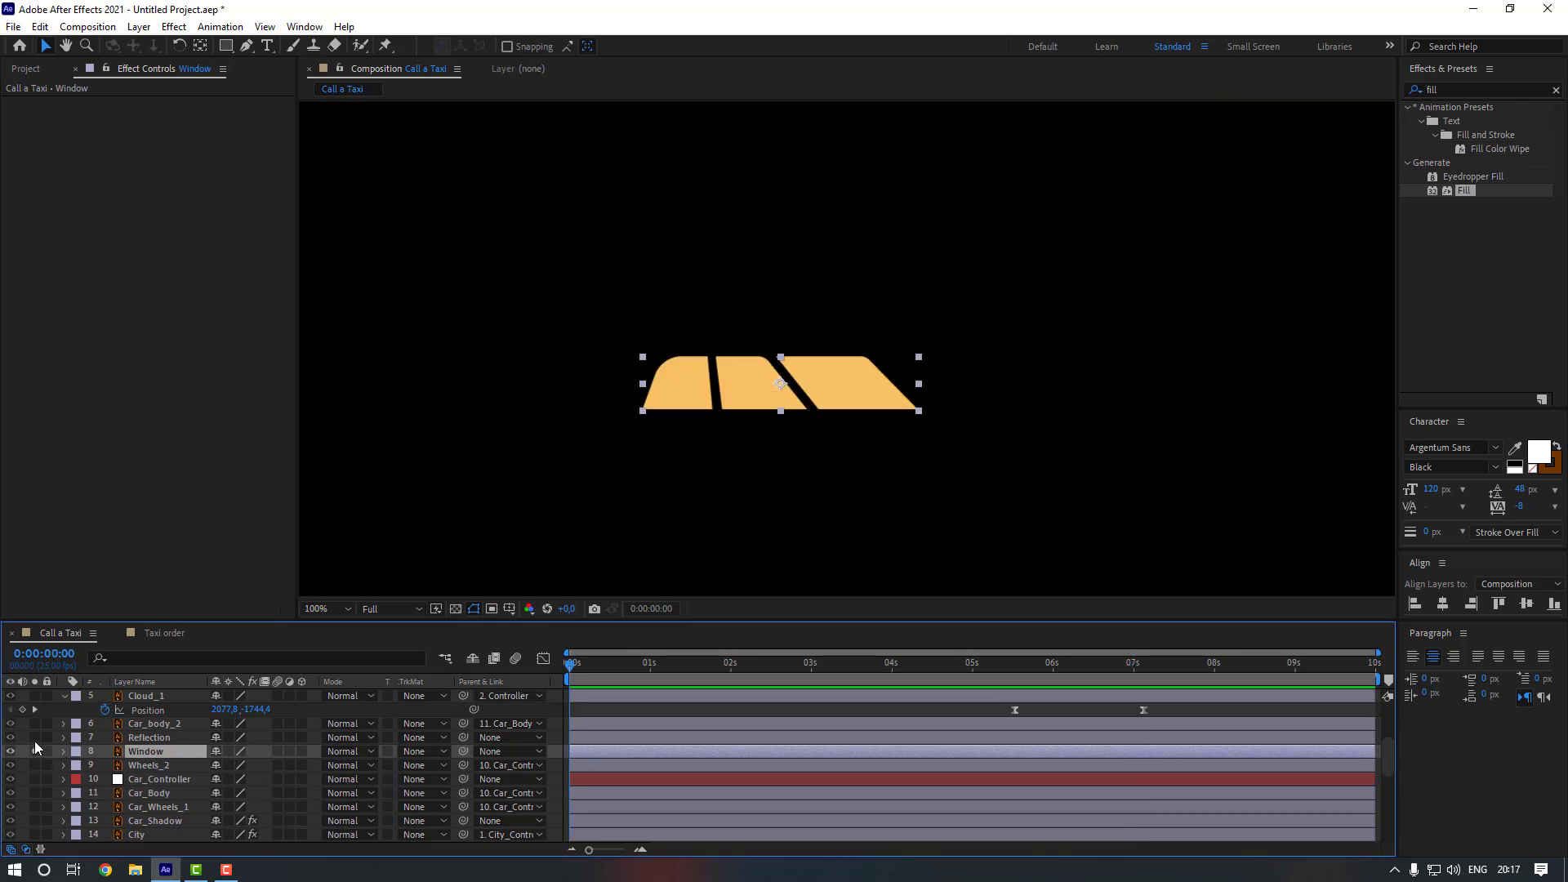
click(34, 738)
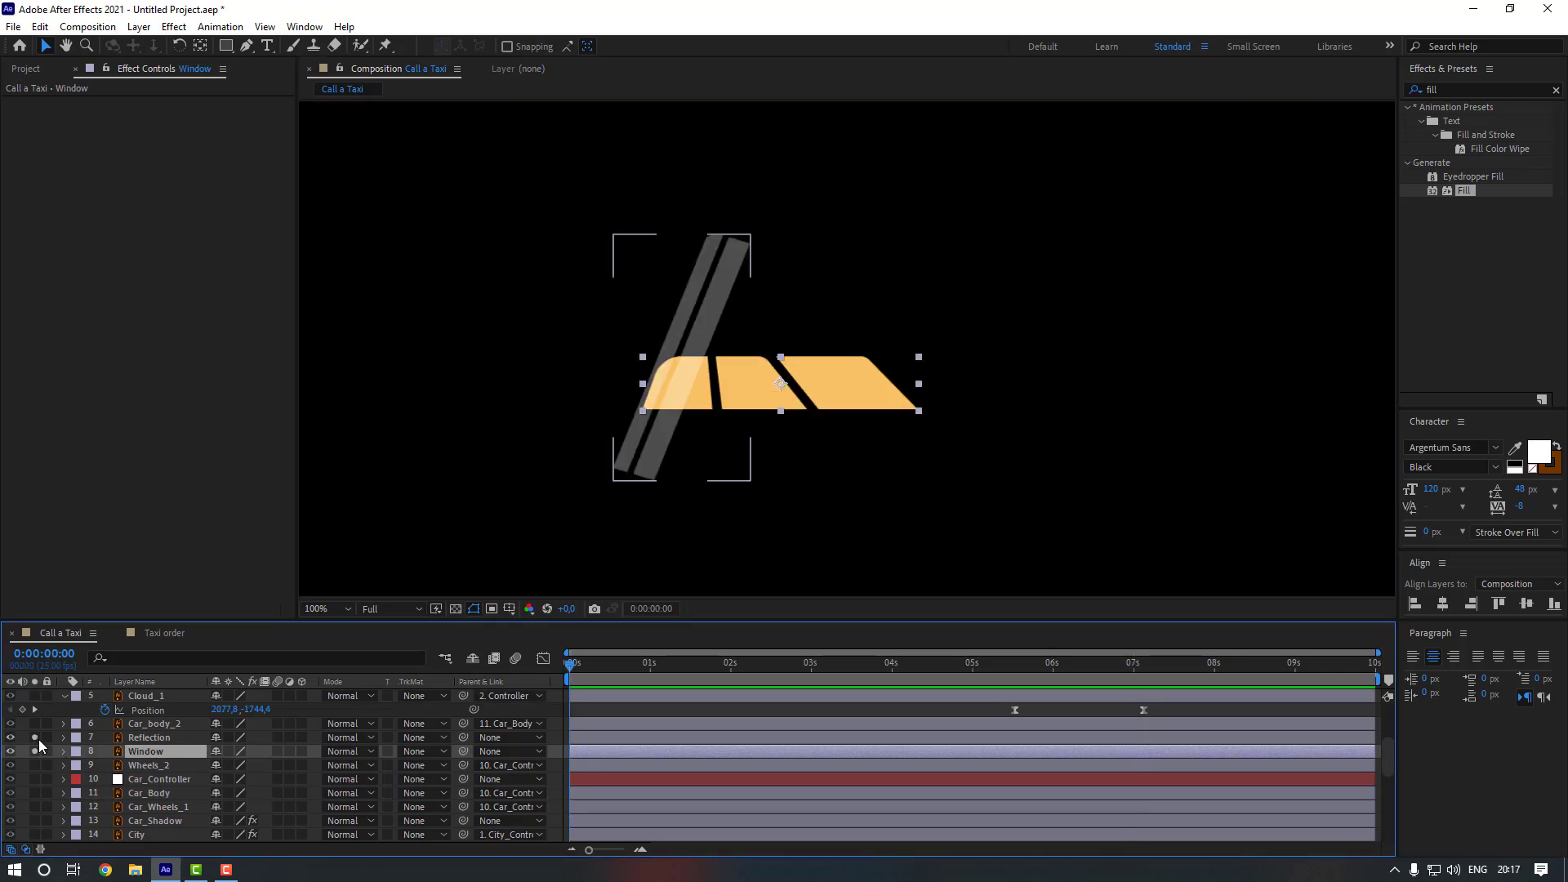
- Duplicate the Window layer, place the copy above Reflection, and set Reflection's track matte to Alpha Matte "Window 2"
key(ctrl+d)
drag(168, 751, 163, 738)
click(164, 751)
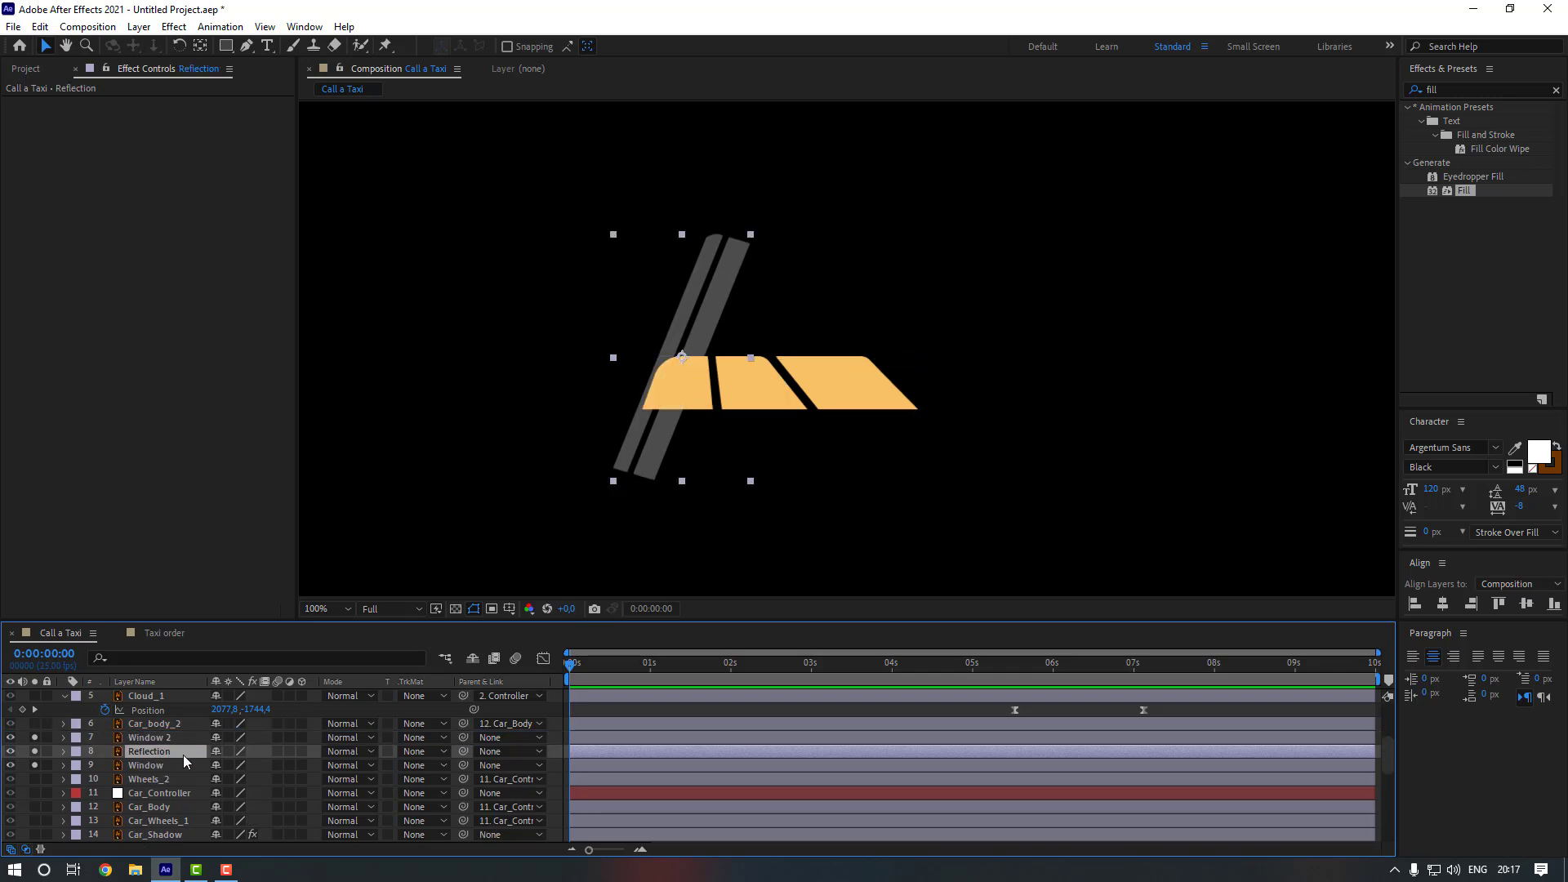
click(426, 749)
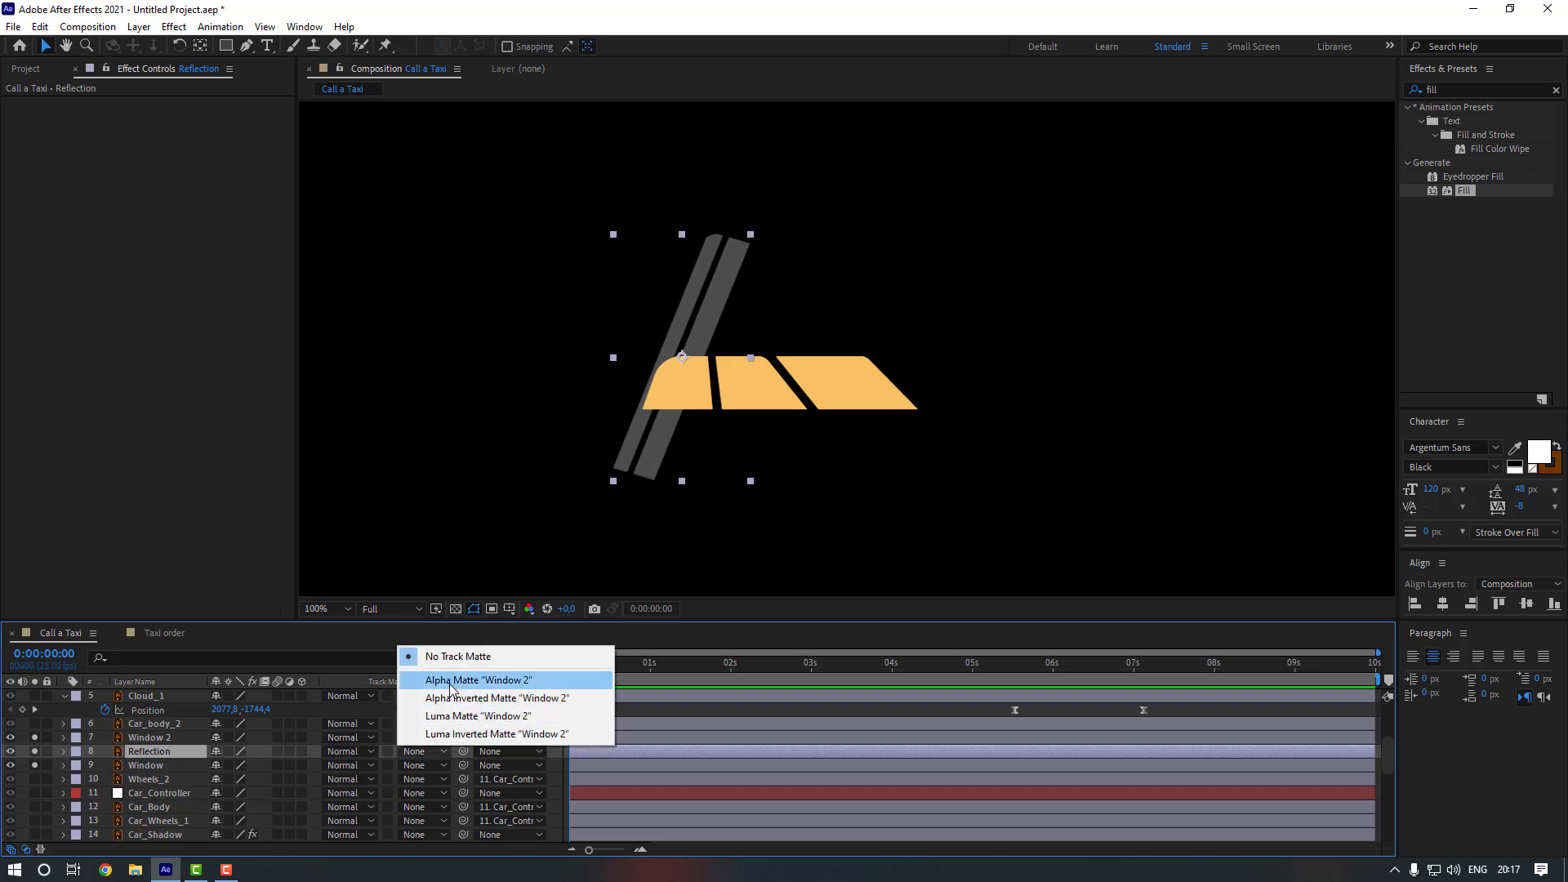
click(460, 683)
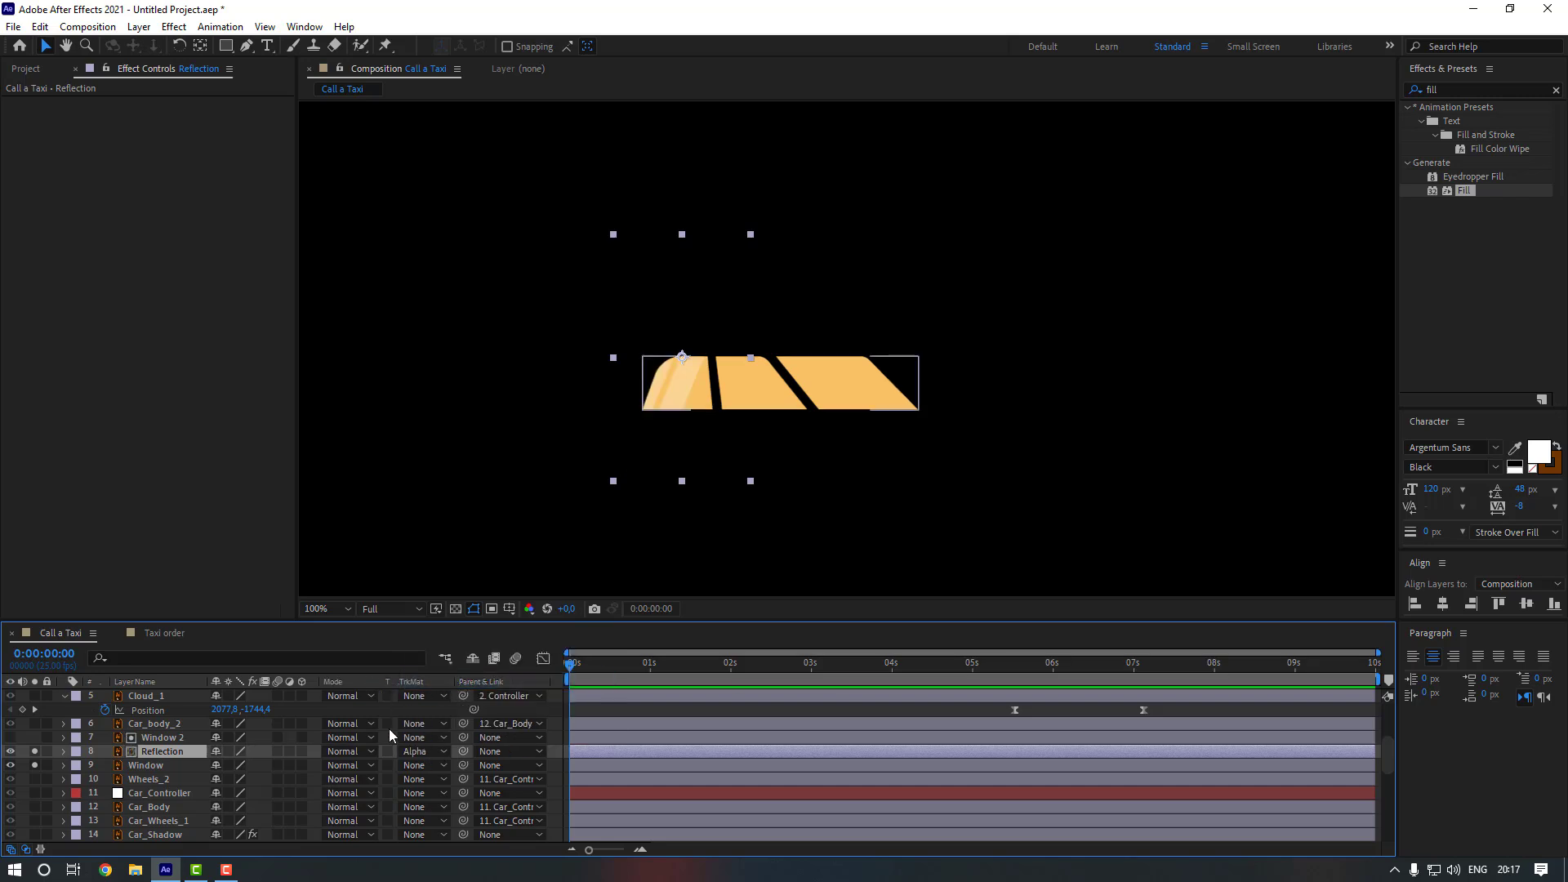
click(26, 850)
click(26, 850)
- Rotate the Reflection layer to -75° and move it just past the windshield so it lies off the windows
key(p)
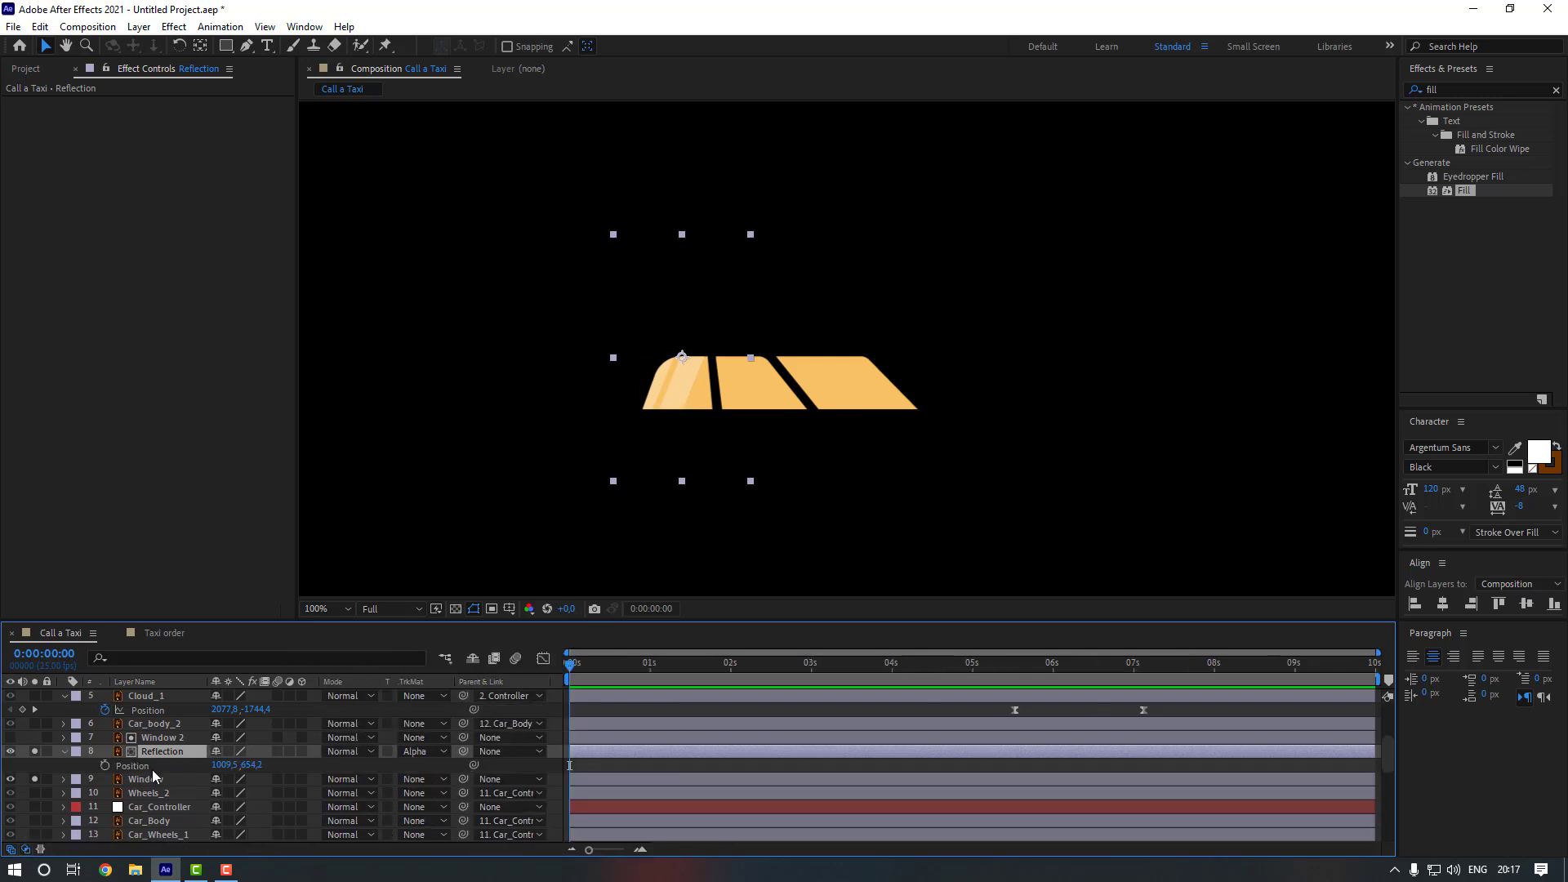
click(105, 765)
drag(683, 397, 946, 399)
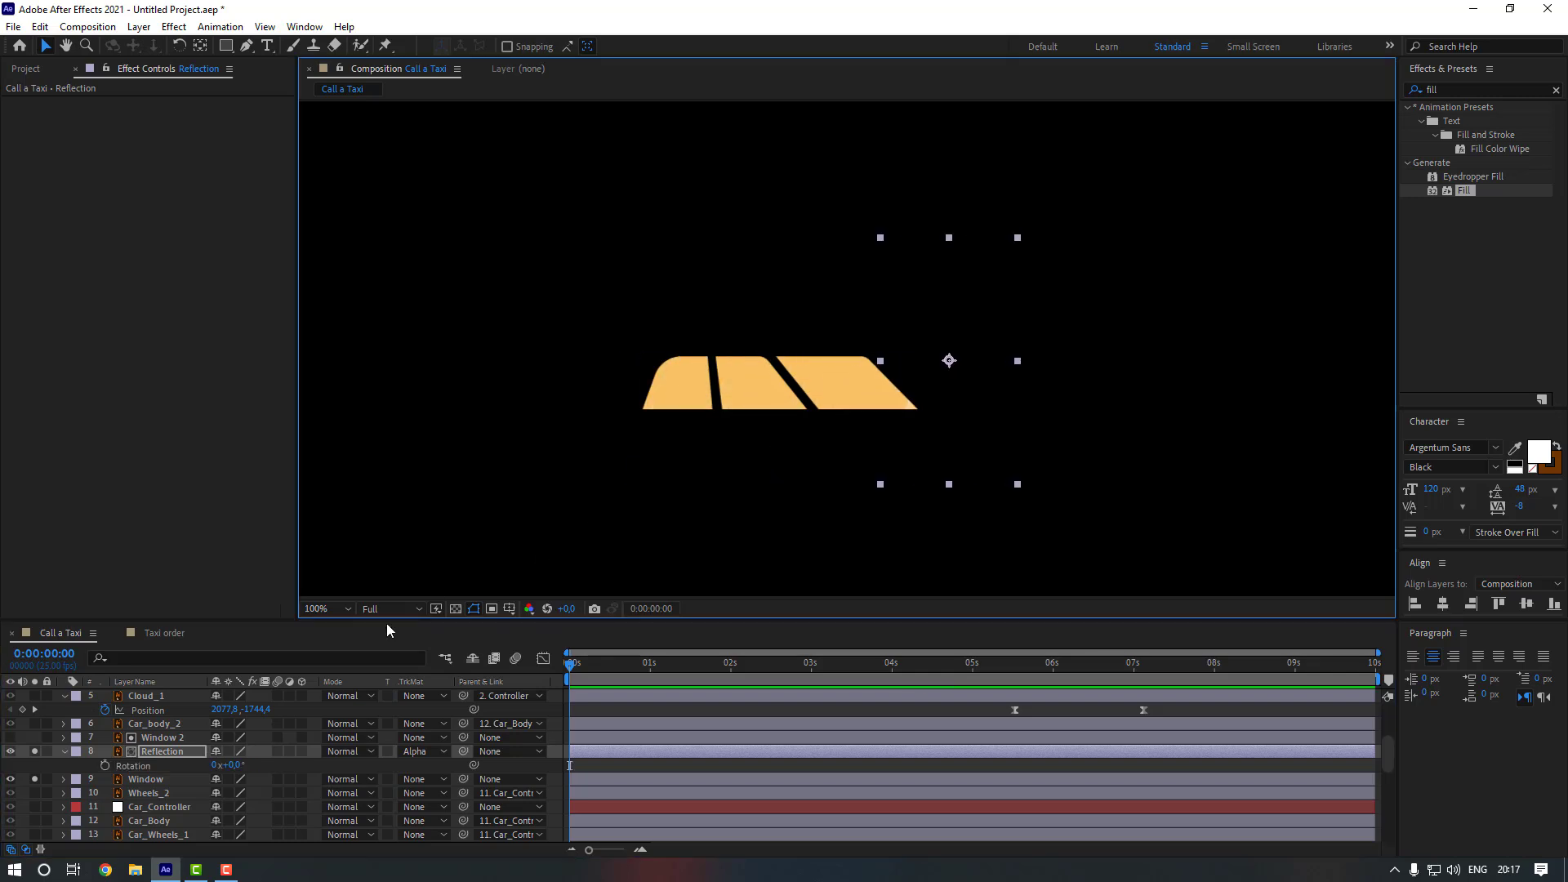
key(r)
drag(230, 765, 204, 772)
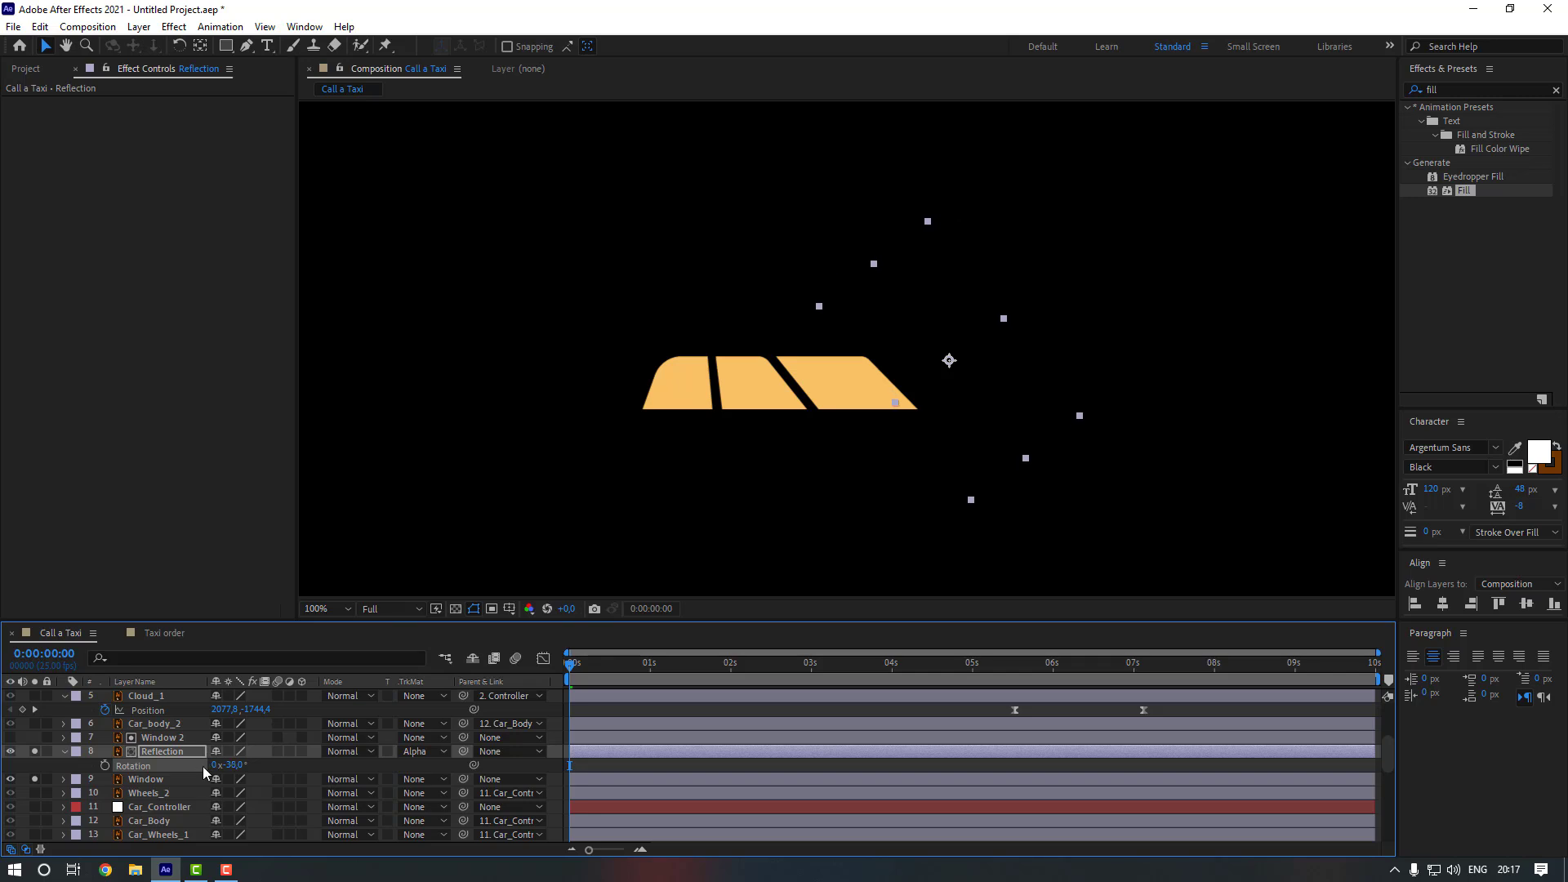
drag(901, 408, 879, 409)
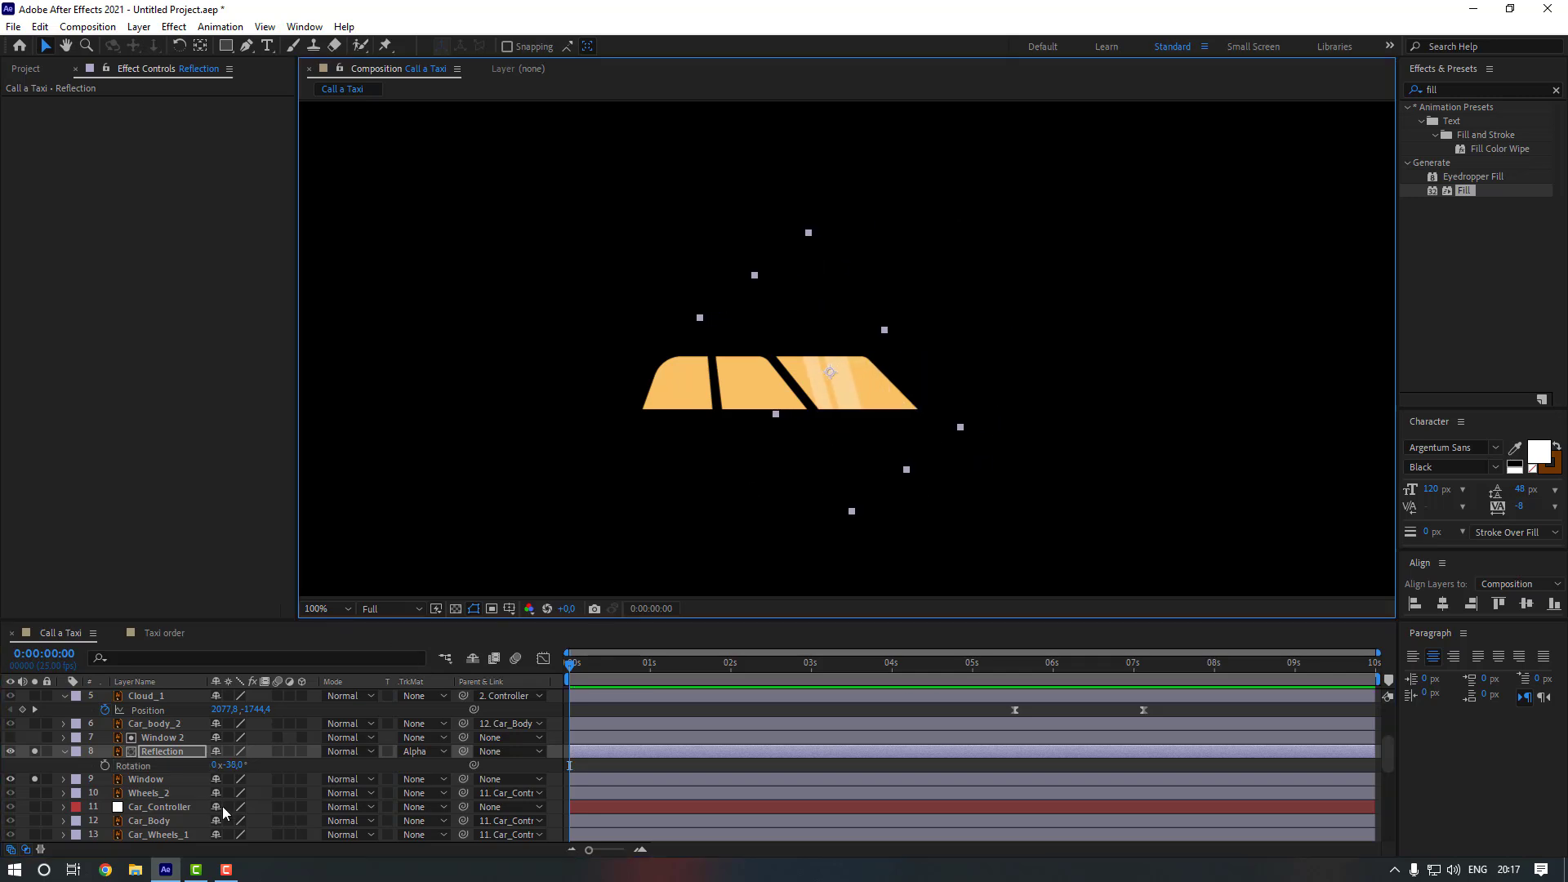
drag(236, 766, 205, 768)
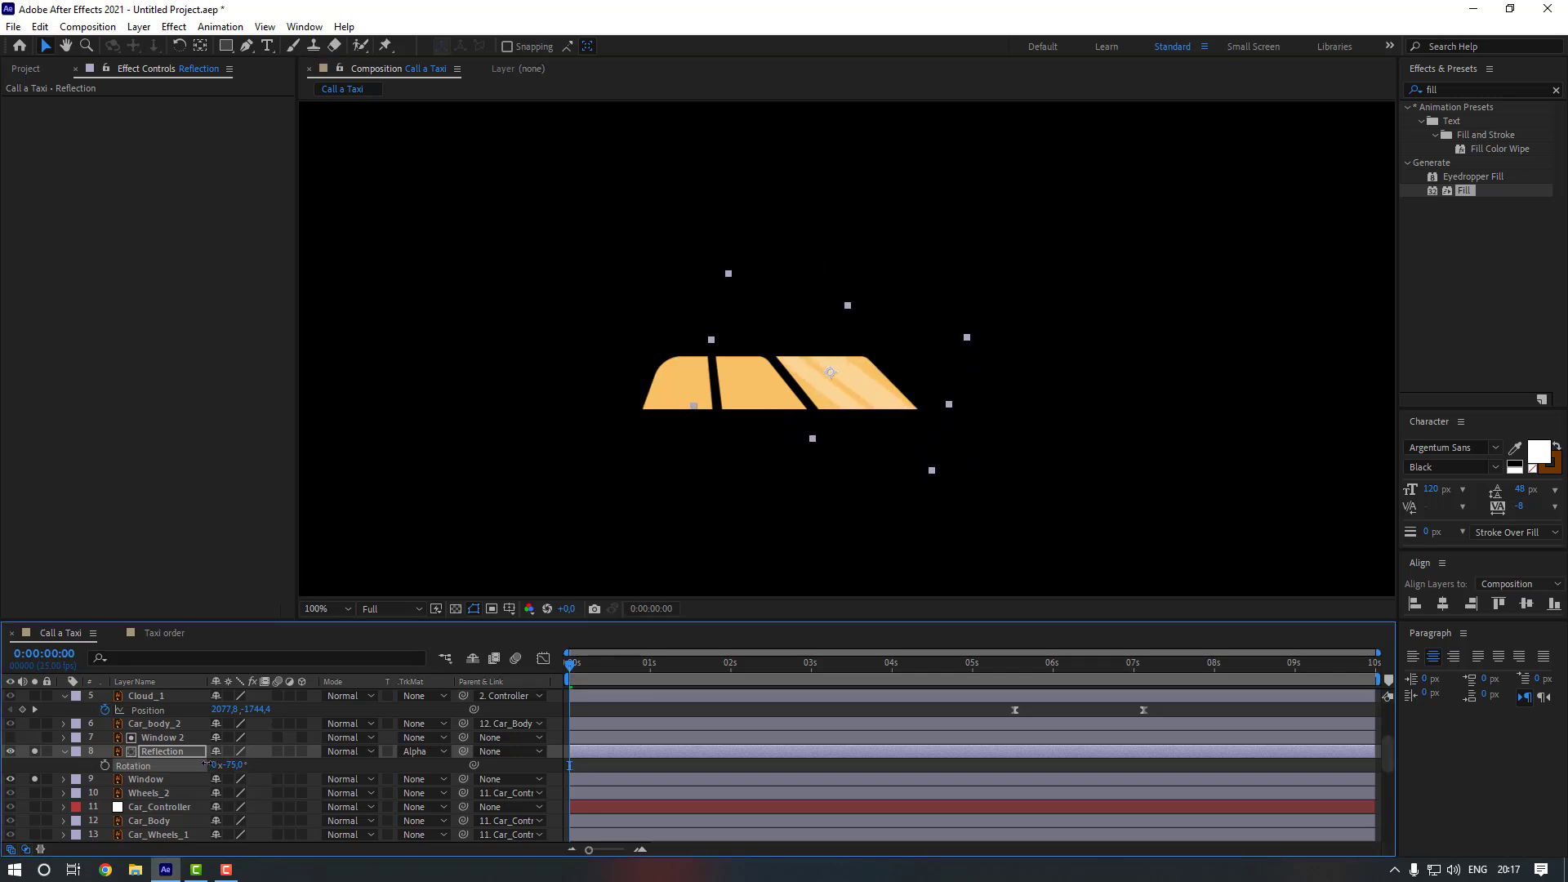
drag(868, 403, 957, 366)
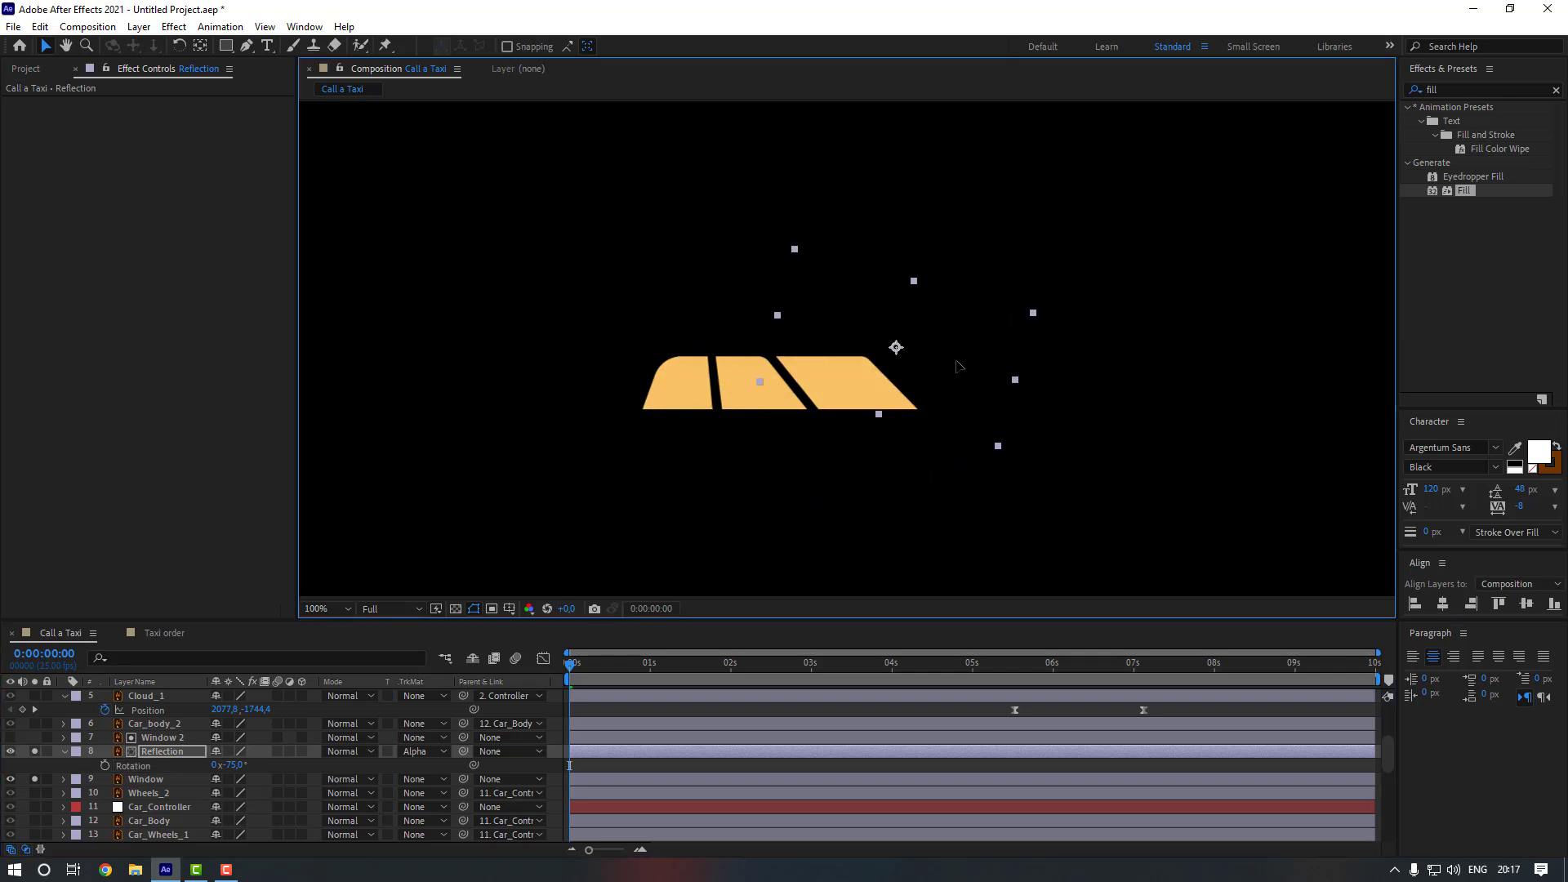
- Keyframe Reflection's Position at 0:00:00:00, then at 0:00:00:10 move it diagonally down past the rear window
key(alt+shift+p)
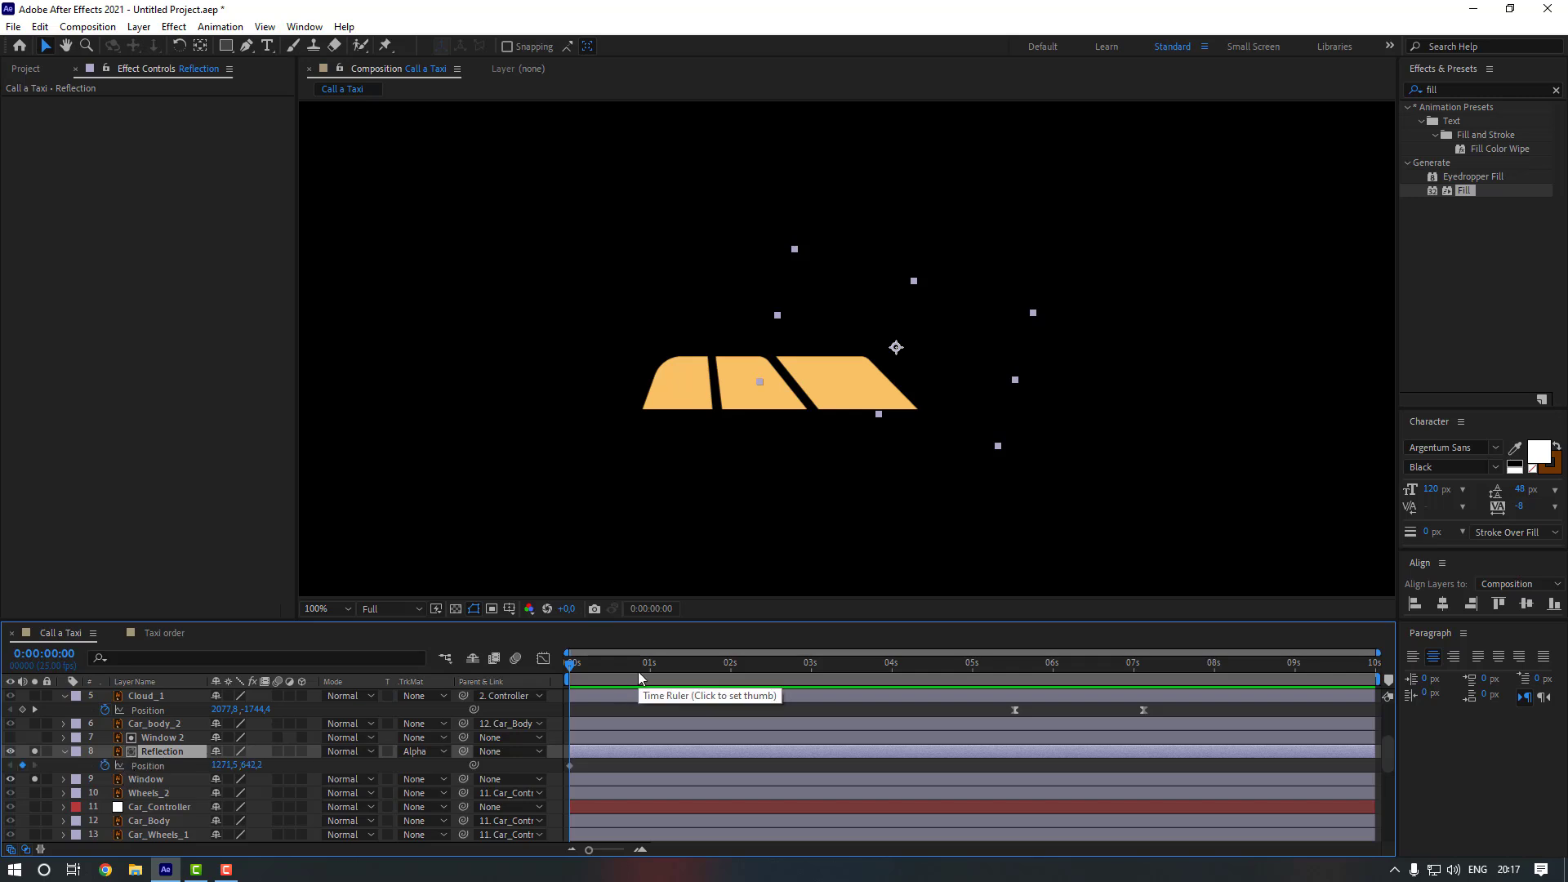
key(shift+Page_Down)
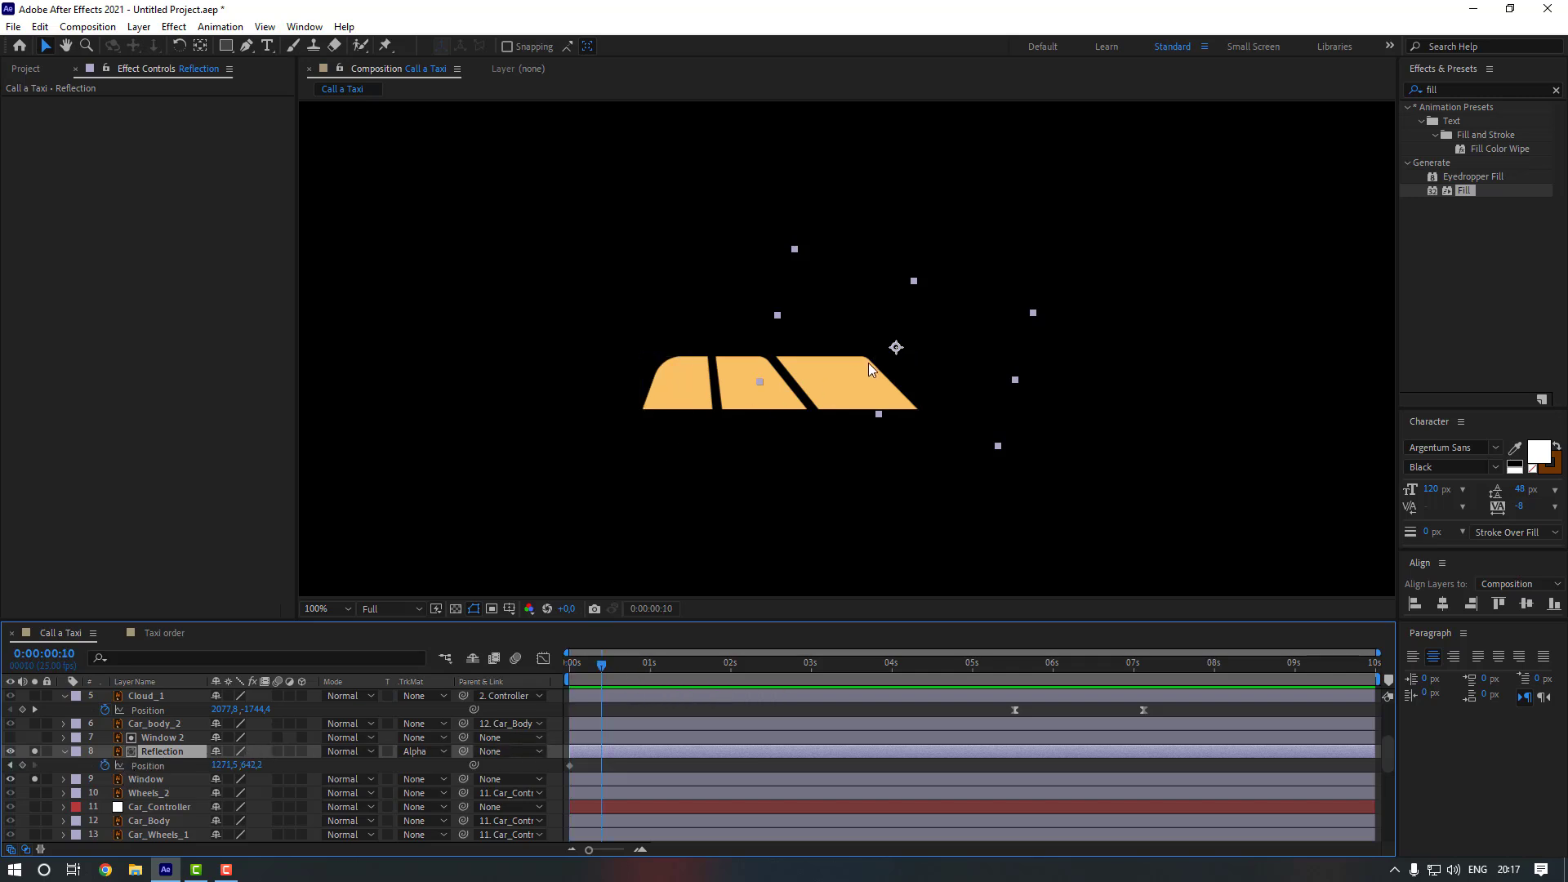
drag(928, 340, 672, 434)
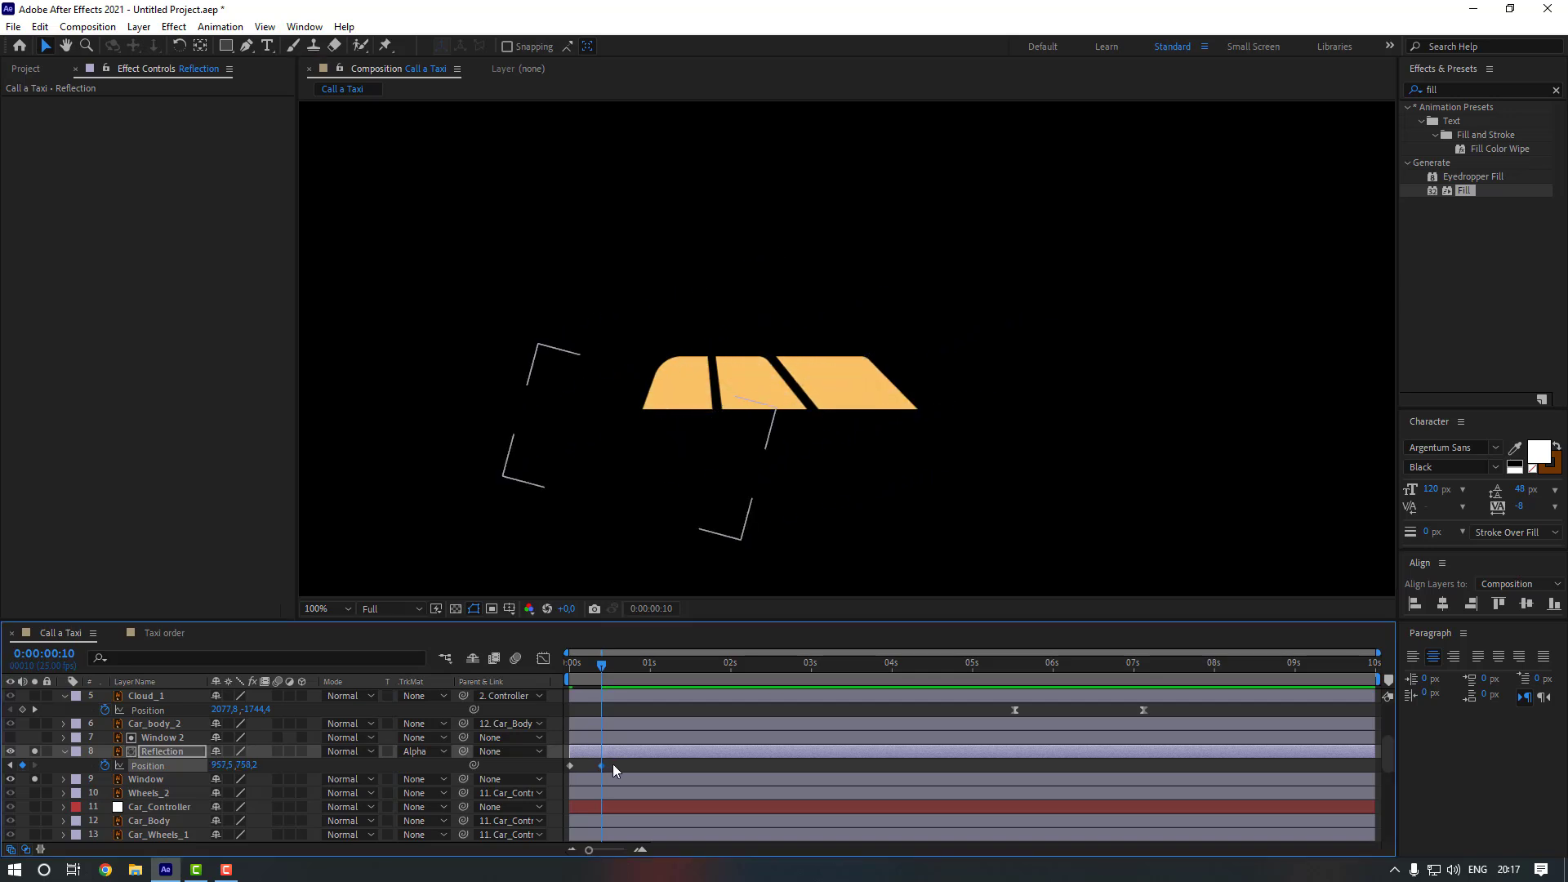
- Apply Easy Ease to both Reflection Position keyframes and preview the sweep across the windows
click(570, 765)
right_click(570, 765)
mouse_move(653, 753)
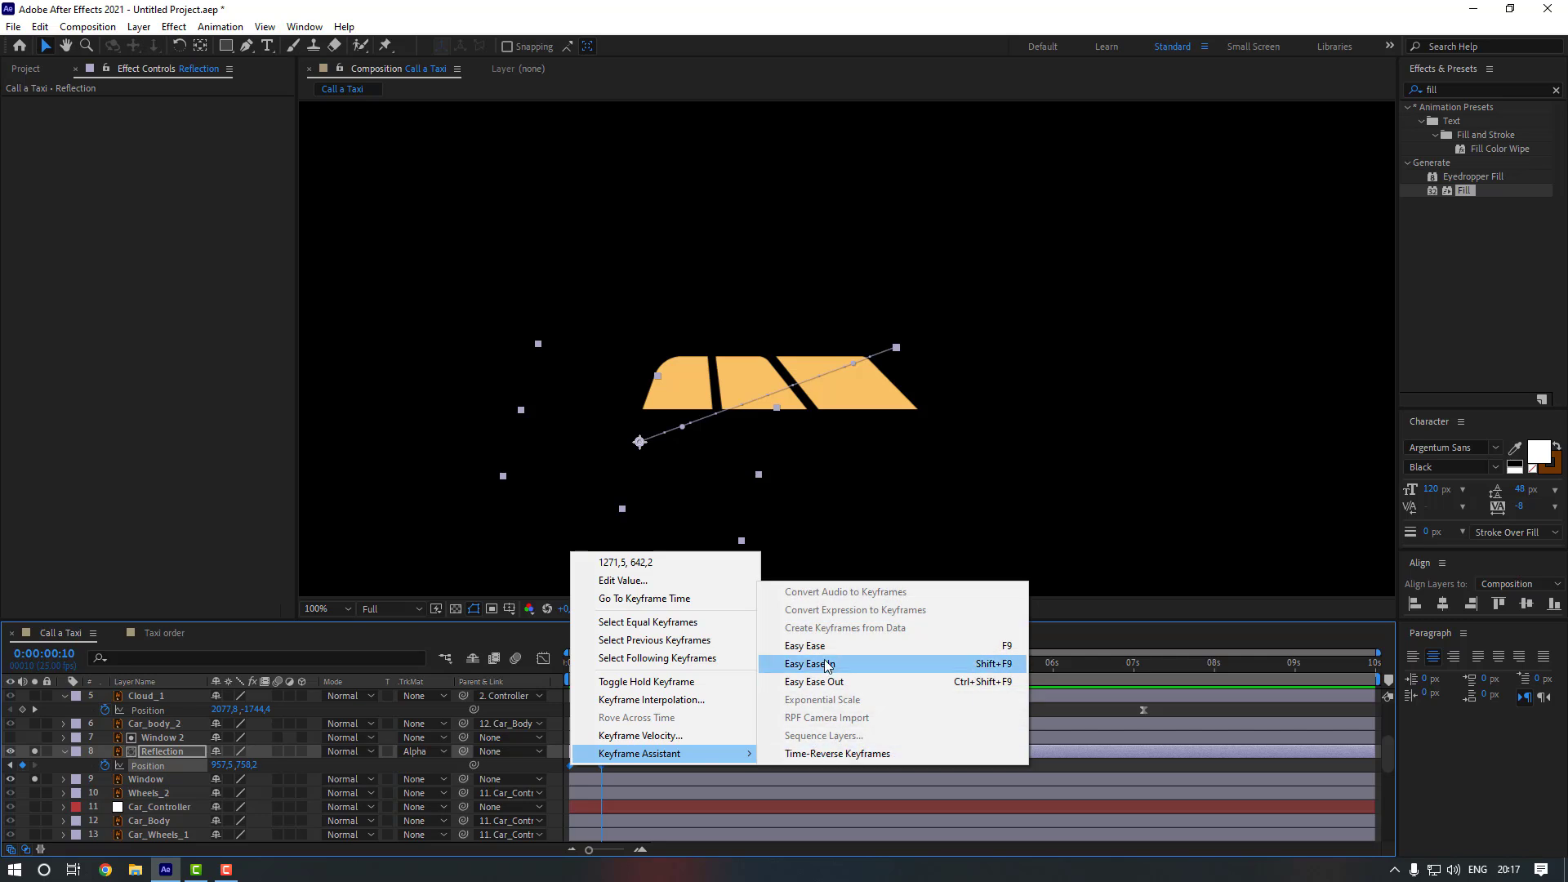
click(827, 665)
click(625, 772)
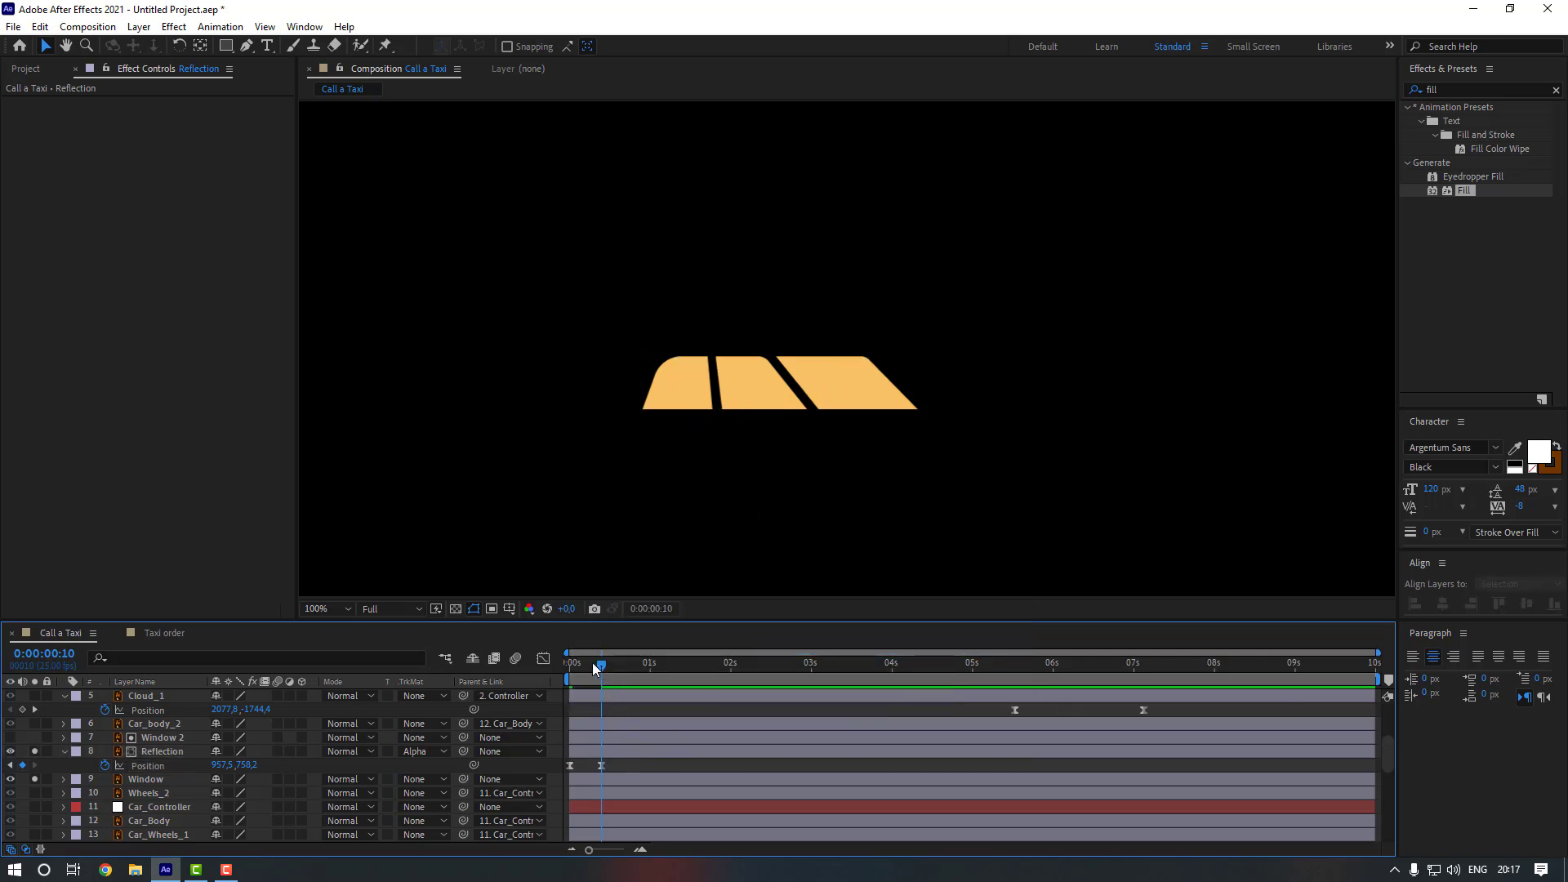
key(space)
key(space)
- Move Reflection's second Position keyframe to 0:00:00:17 and preview the slower sweep
click(601, 765)
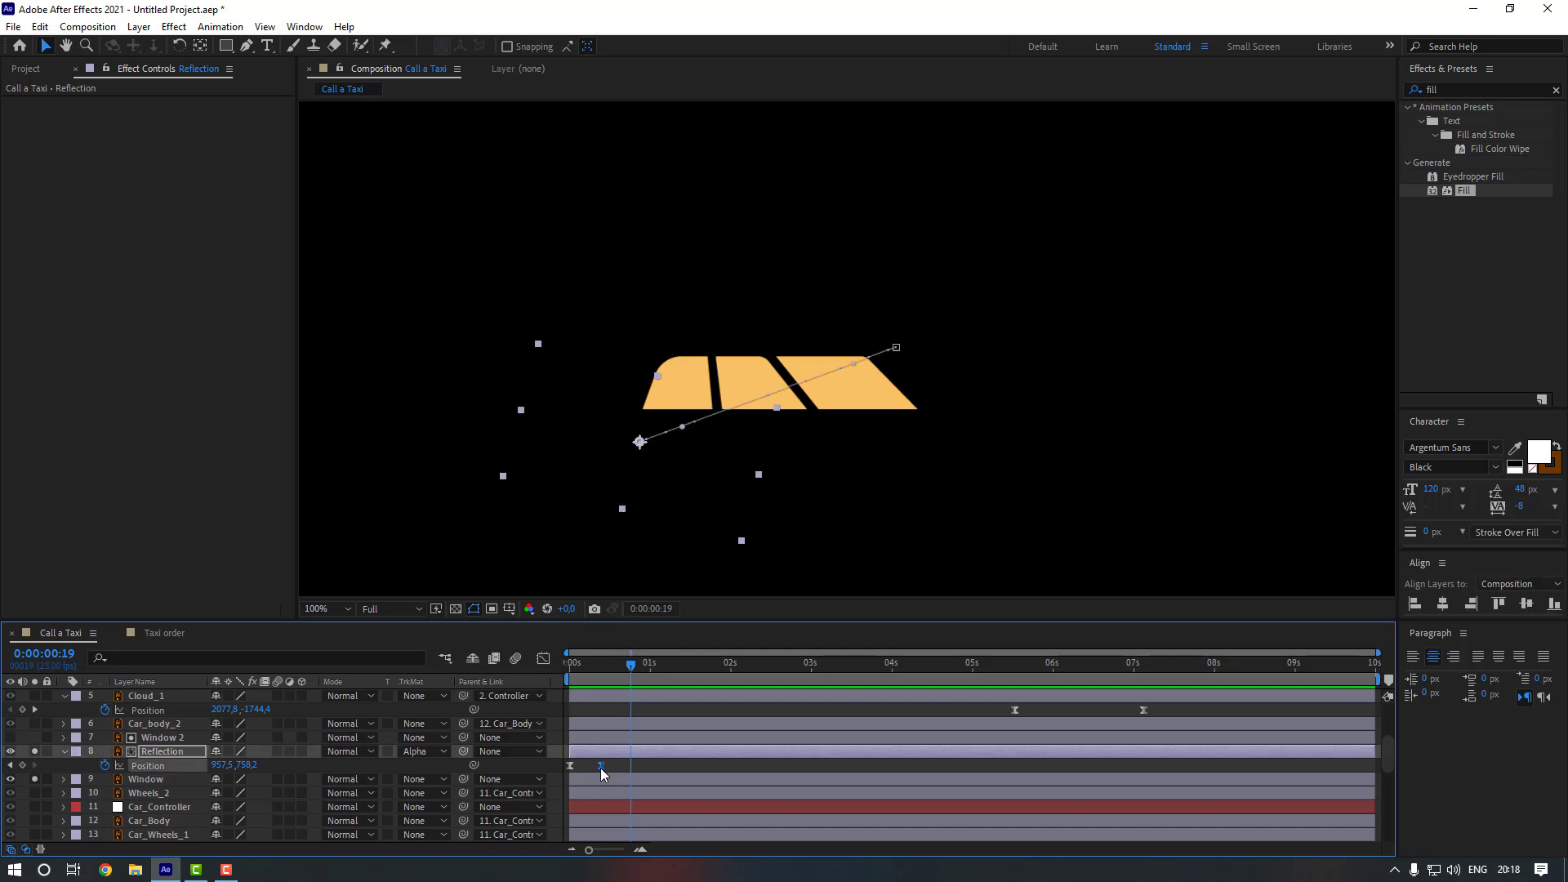
drag(601, 768, 624, 770)
click(660, 769)
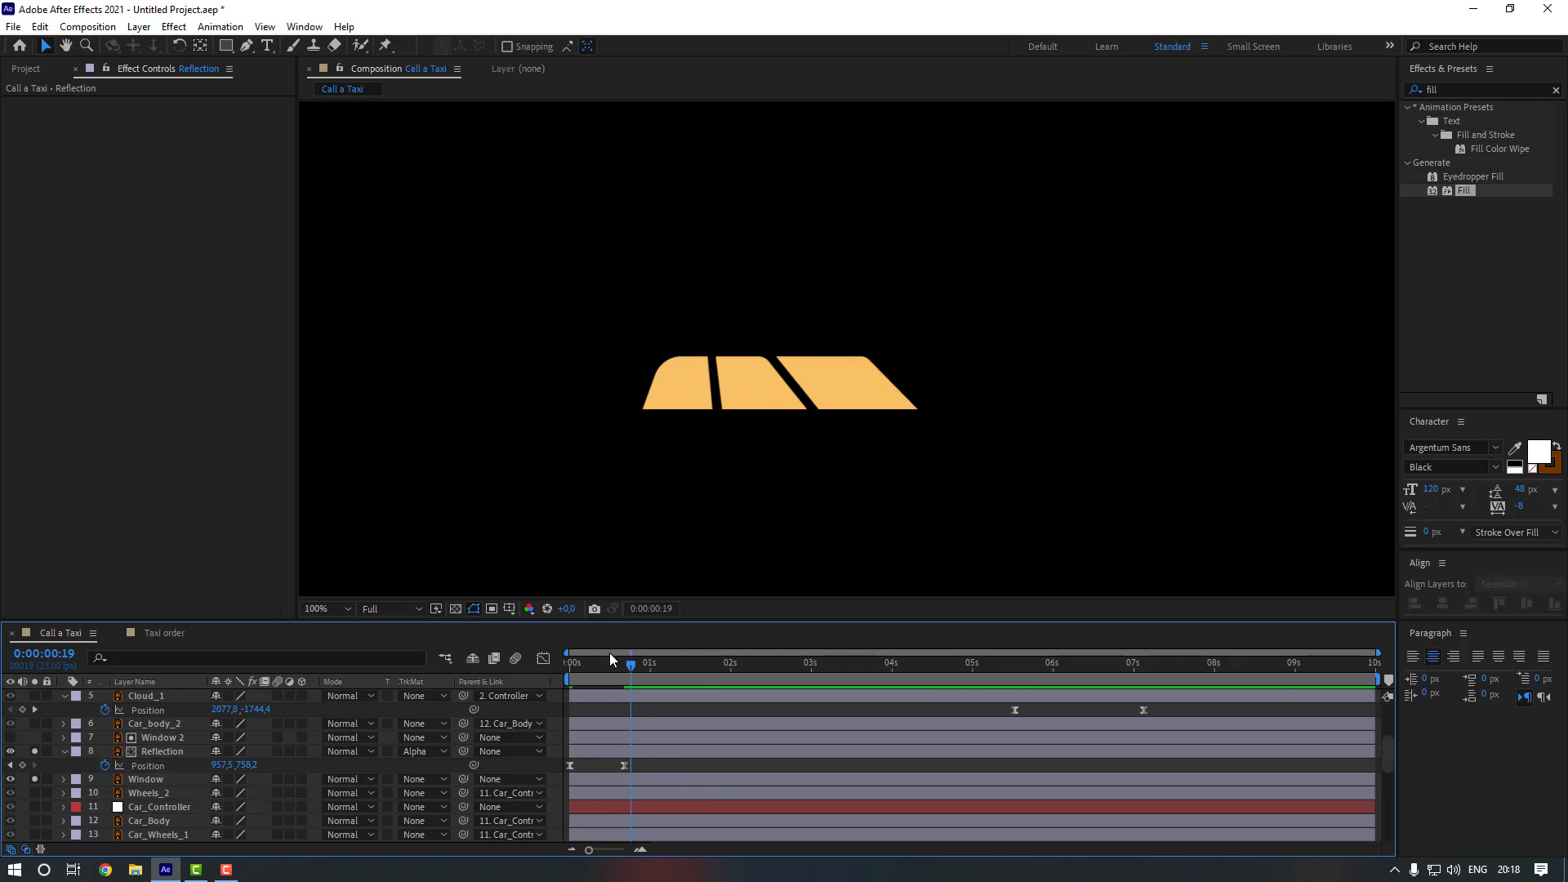
key(space)
- Reshape the speed graph of Reflection's two Position keyframes into a narrow, steep peak midway between them
drag(643, 763, 572, 775)
key(shift+F3)
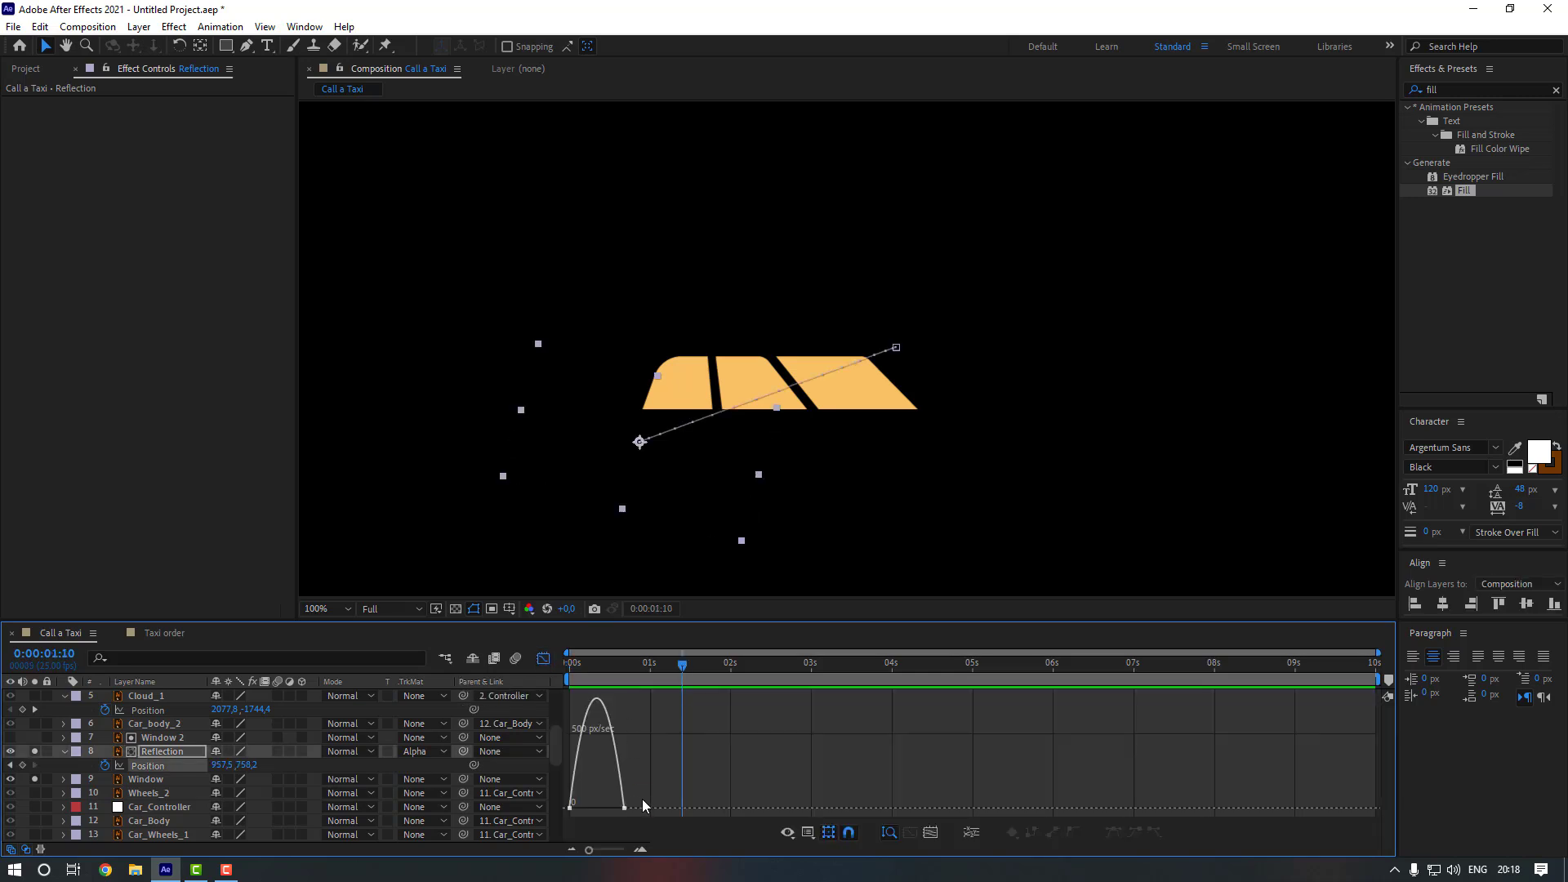
drag(616, 807, 586, 811)
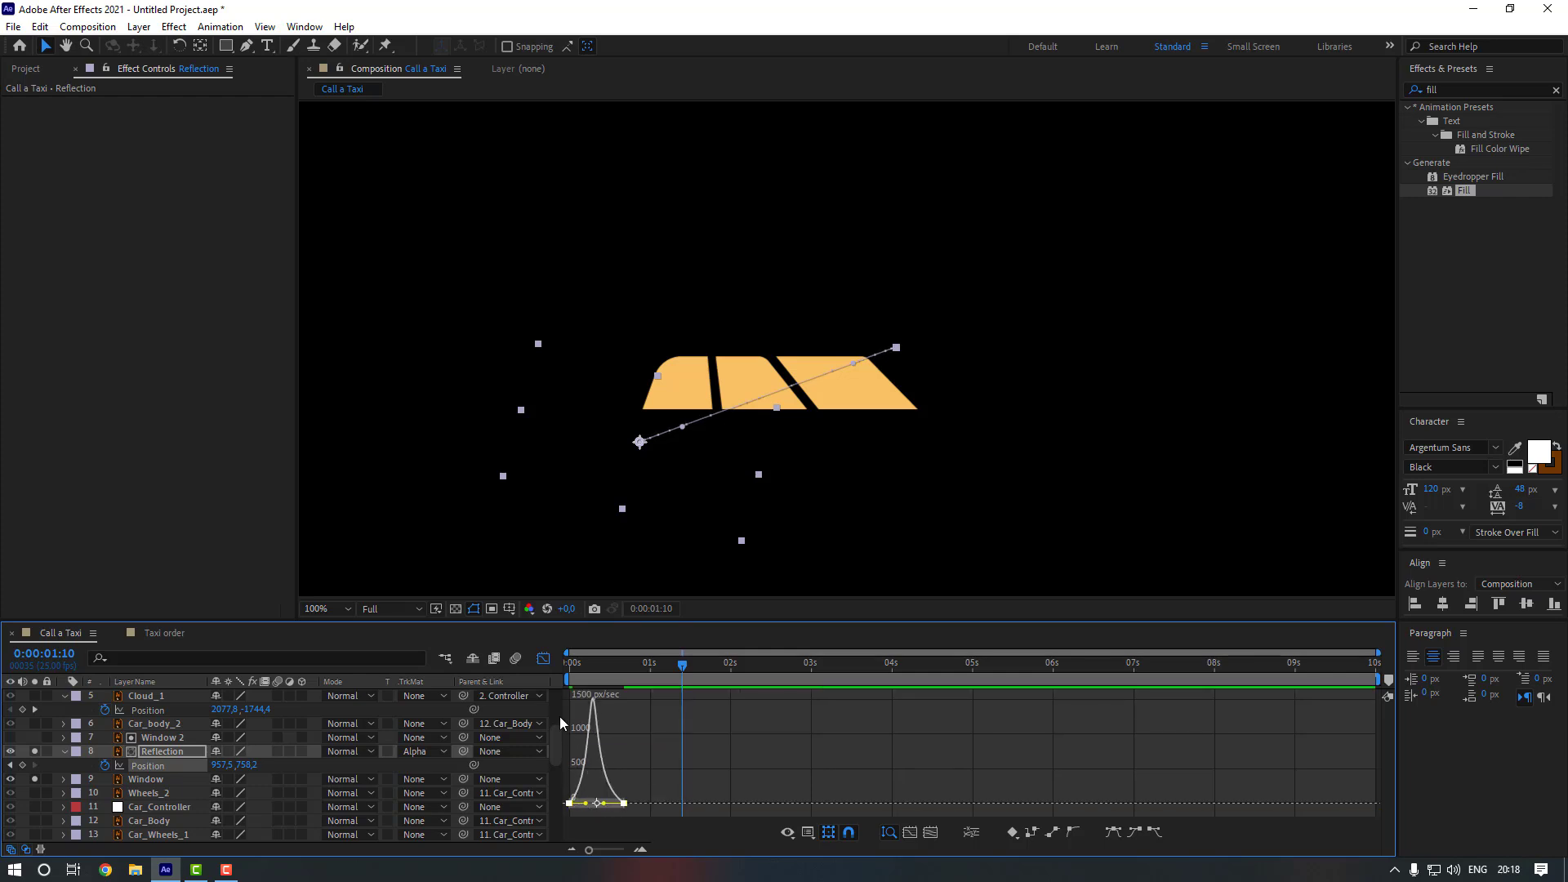
click(546, 661)
click(650, 770)
- End the work area at Reflection's last Position keyframe and preview the sweep
key(j)
key(n)
key(space)
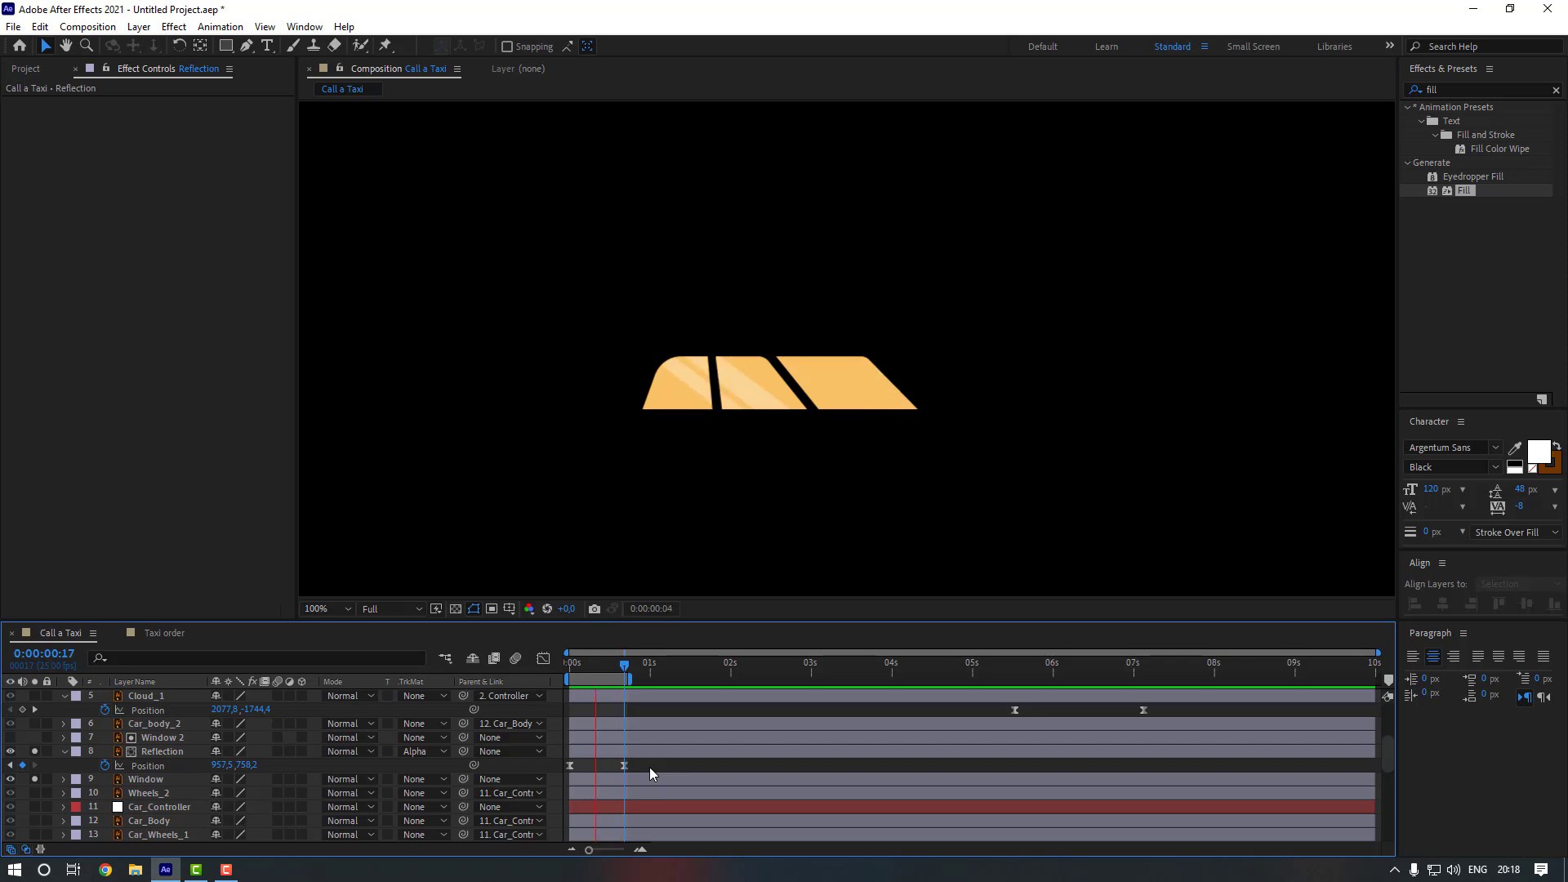
- Split the Window, Reflection and Window 2 layers at 0:00:00:17 and delete the parts after the split
drag(624, 665, 576, 707)
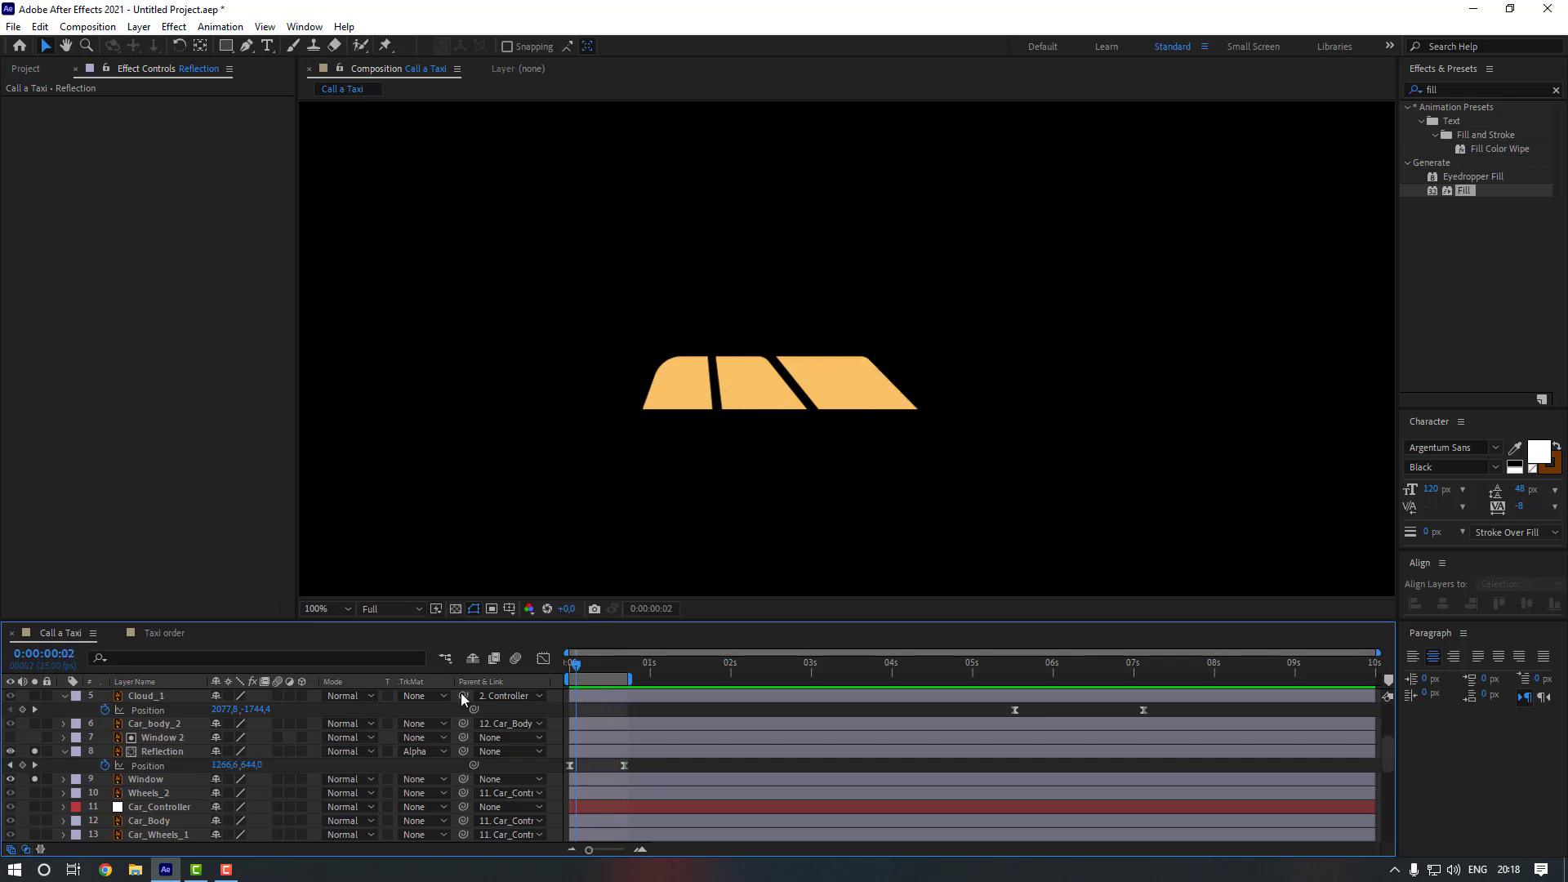
key(ctrl+z)
click(148, 778)
shift+click(160, 754)
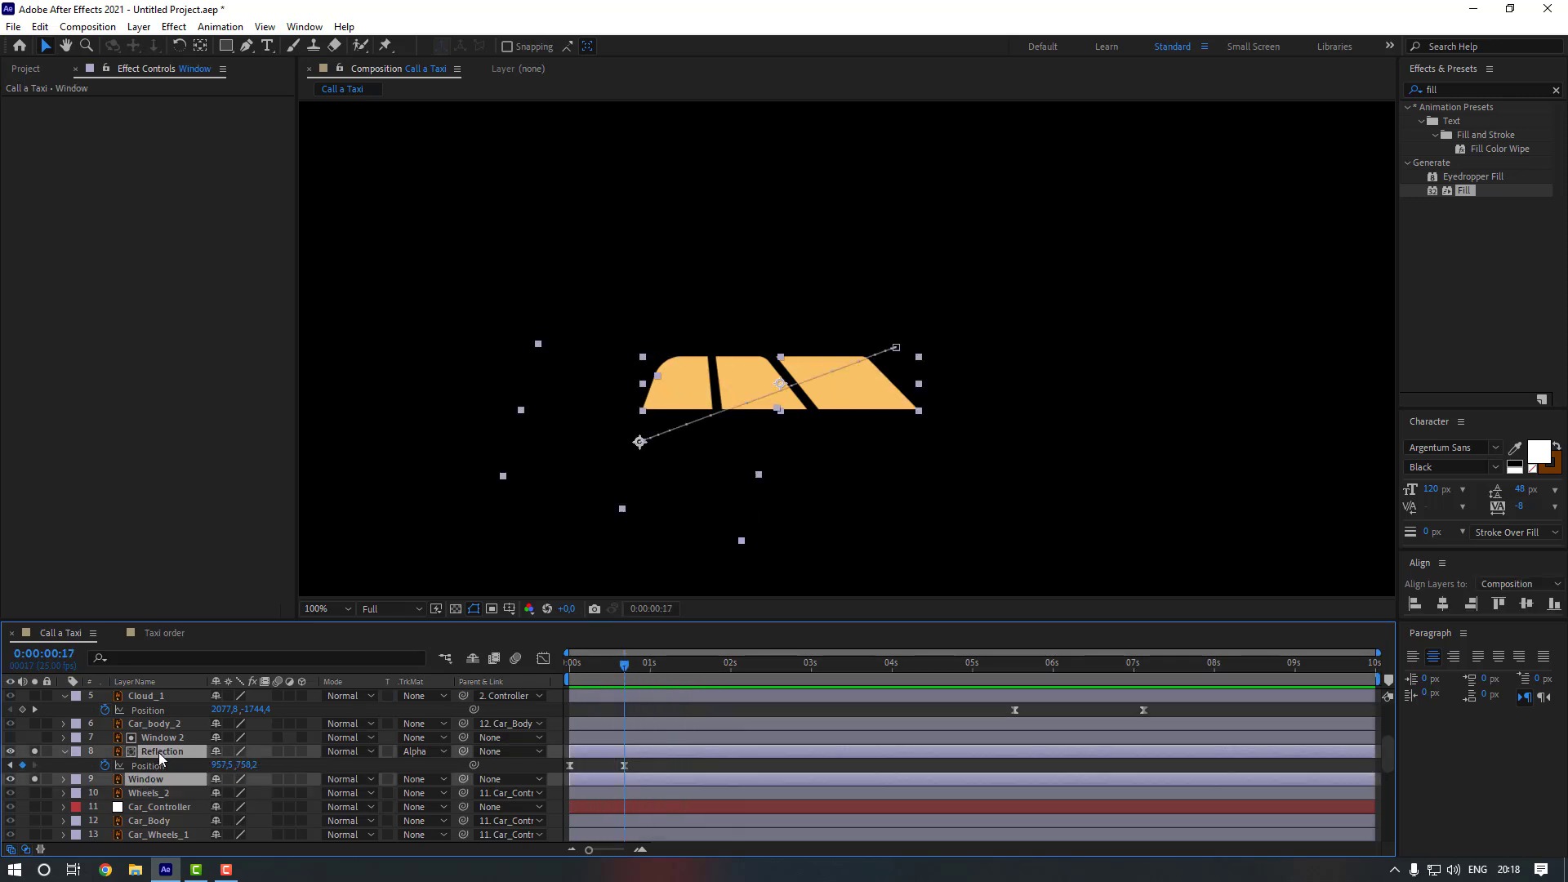
shift+click(163, 737)
click(40, 26)
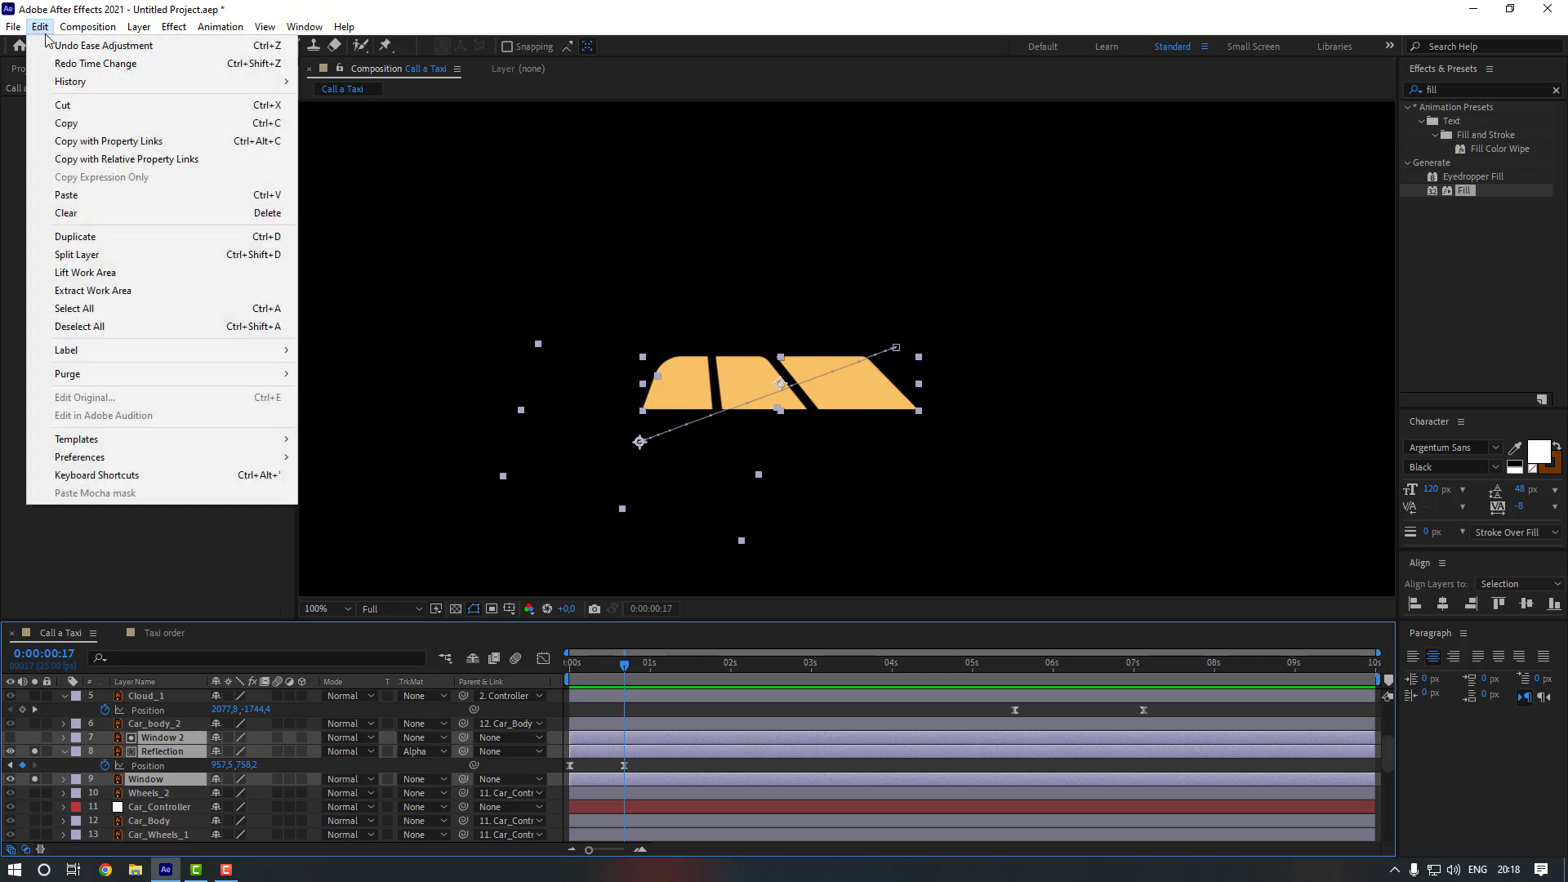
click(149, 256)
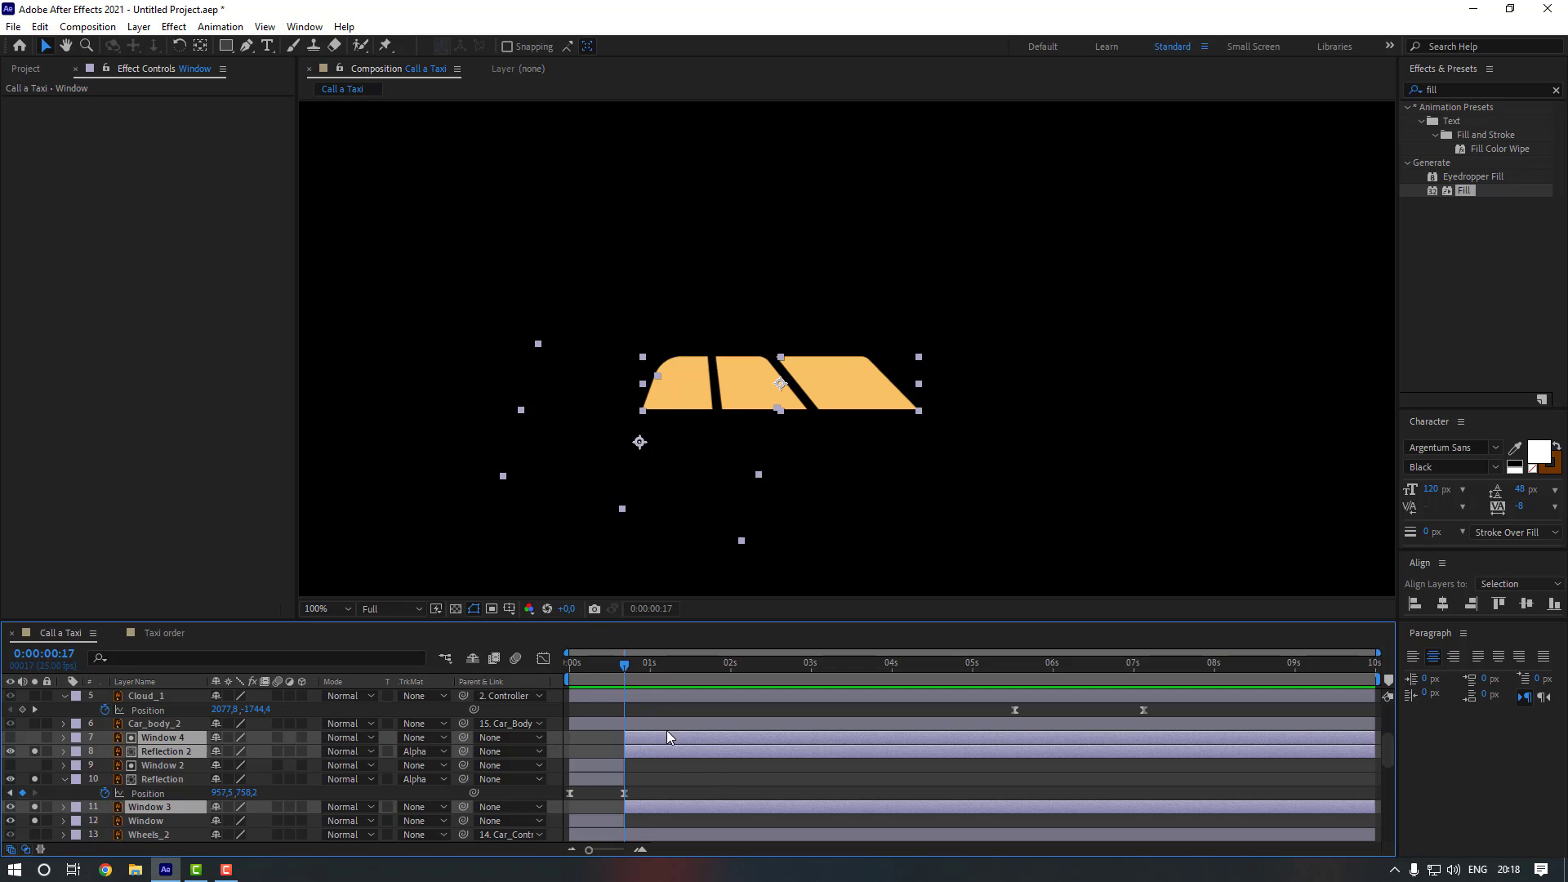
key(Delete)
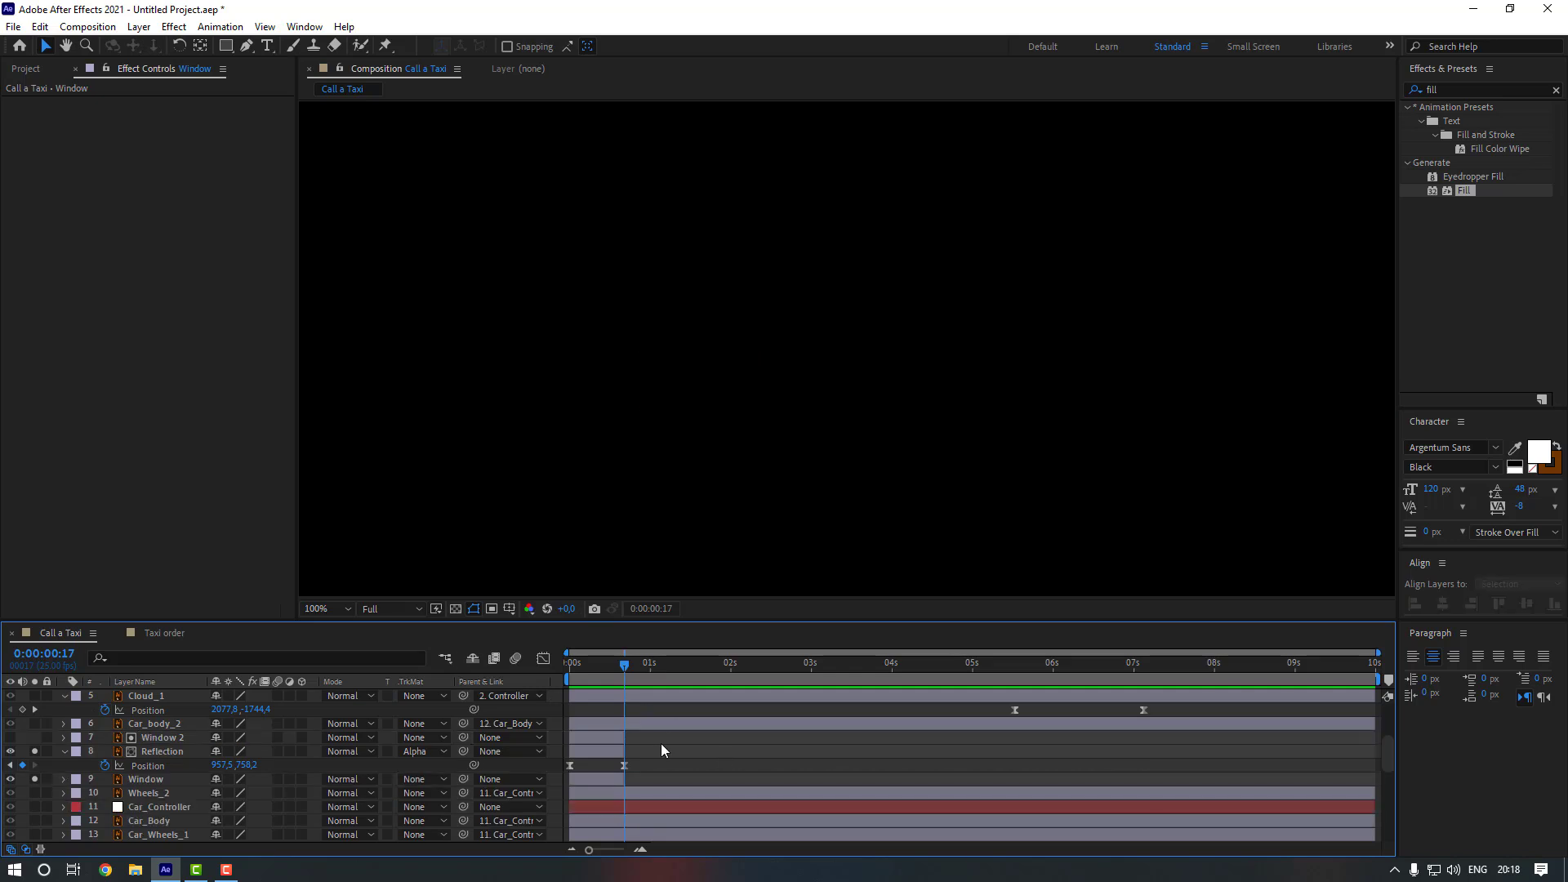
- Pre-compose the trimmed Window 2, Reflection and Window layers as "Window", with its duration adjusted to their time span
click(605, 738)
shift+click(591, 779)
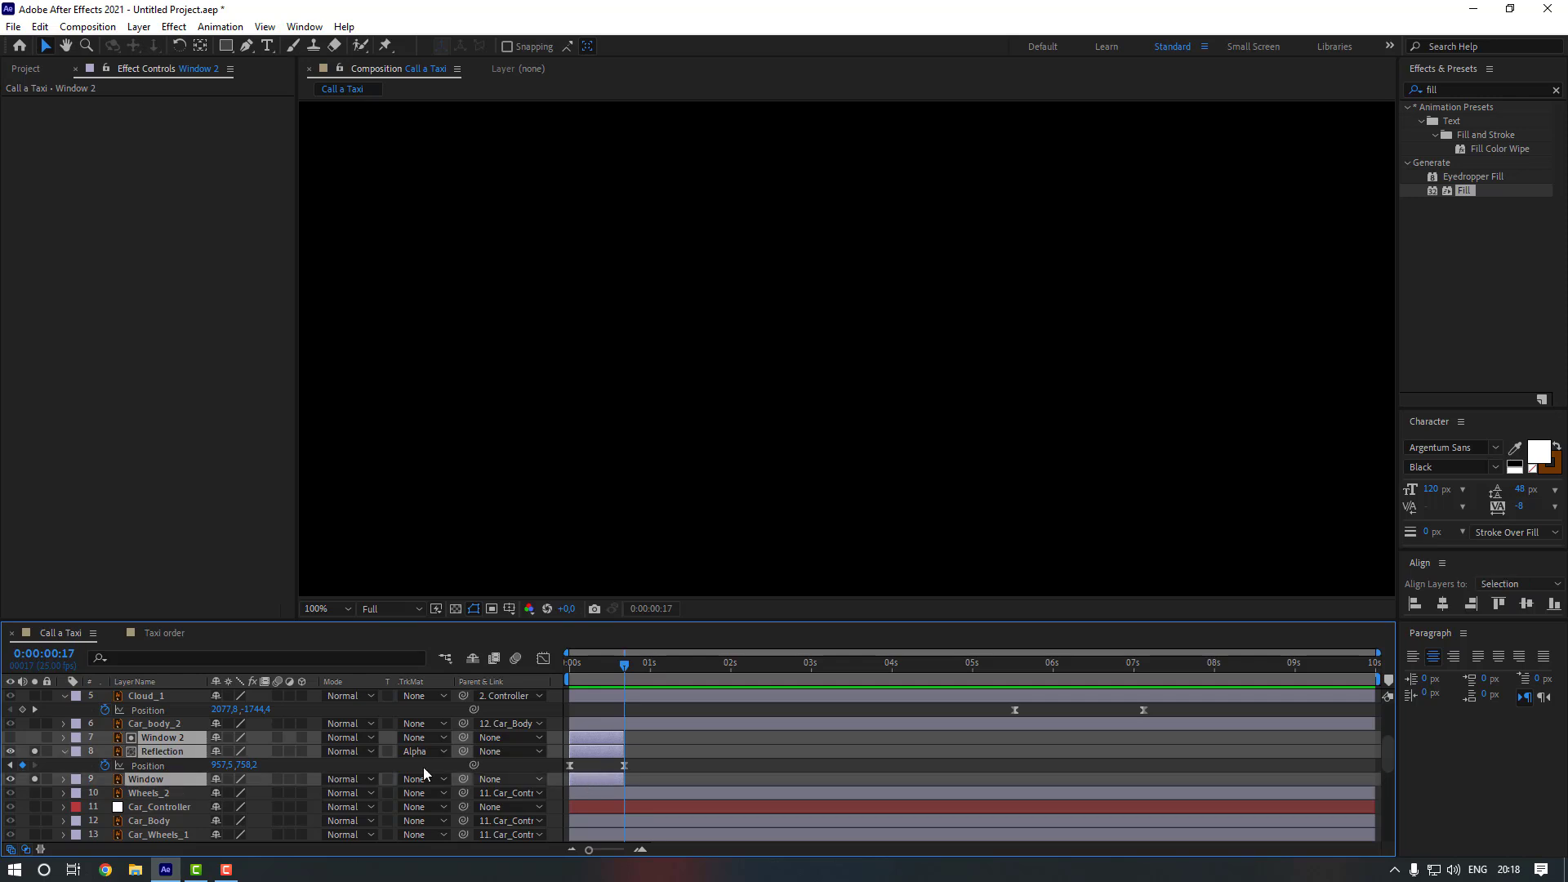
right_click(169, 738)
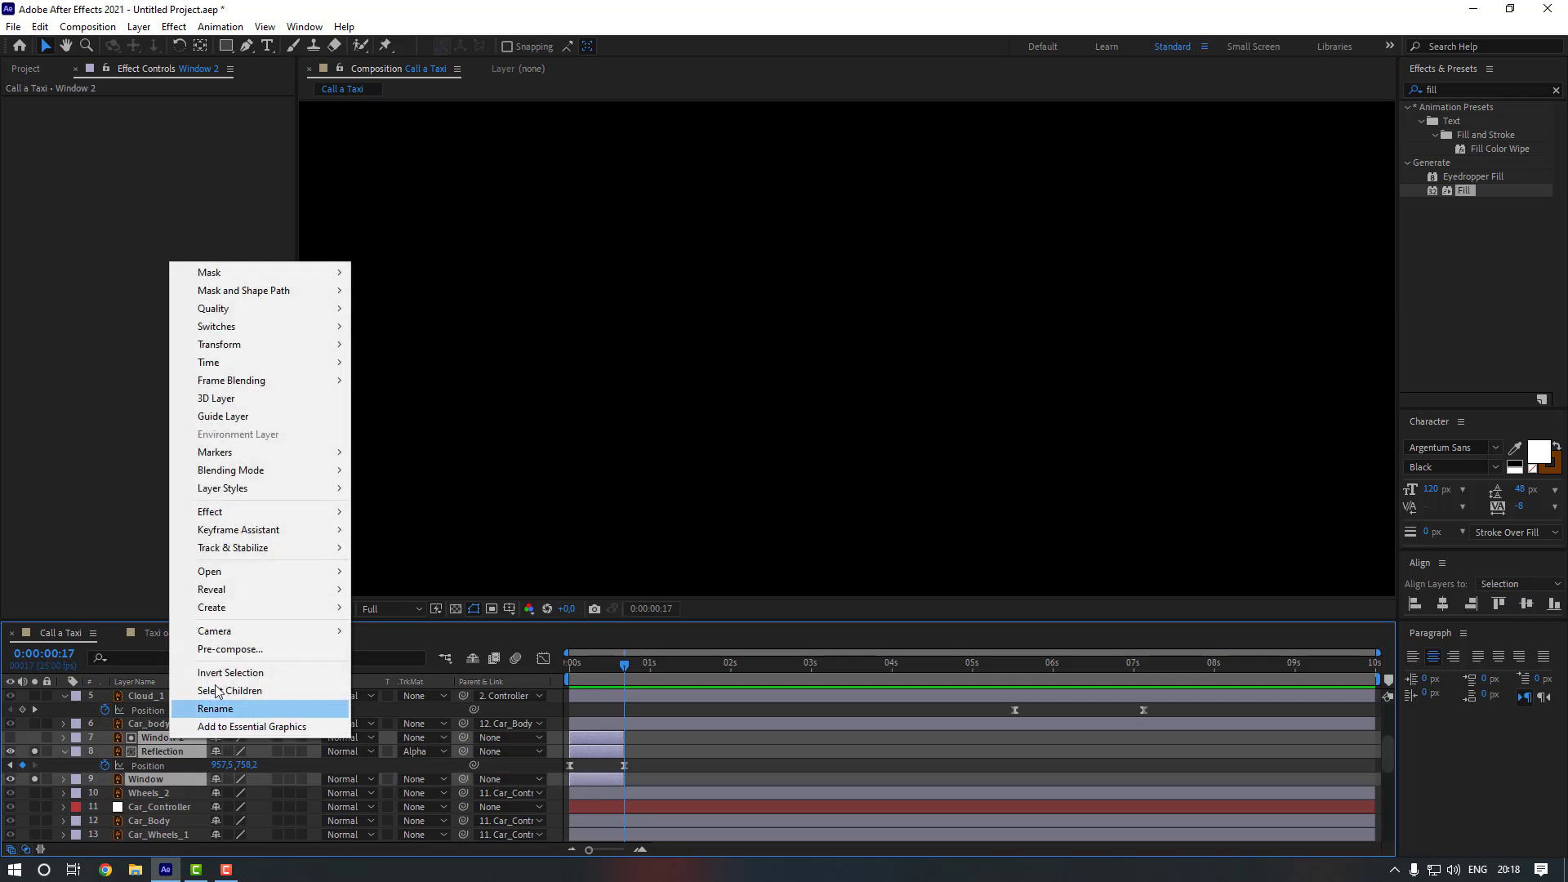
click(247, 653)
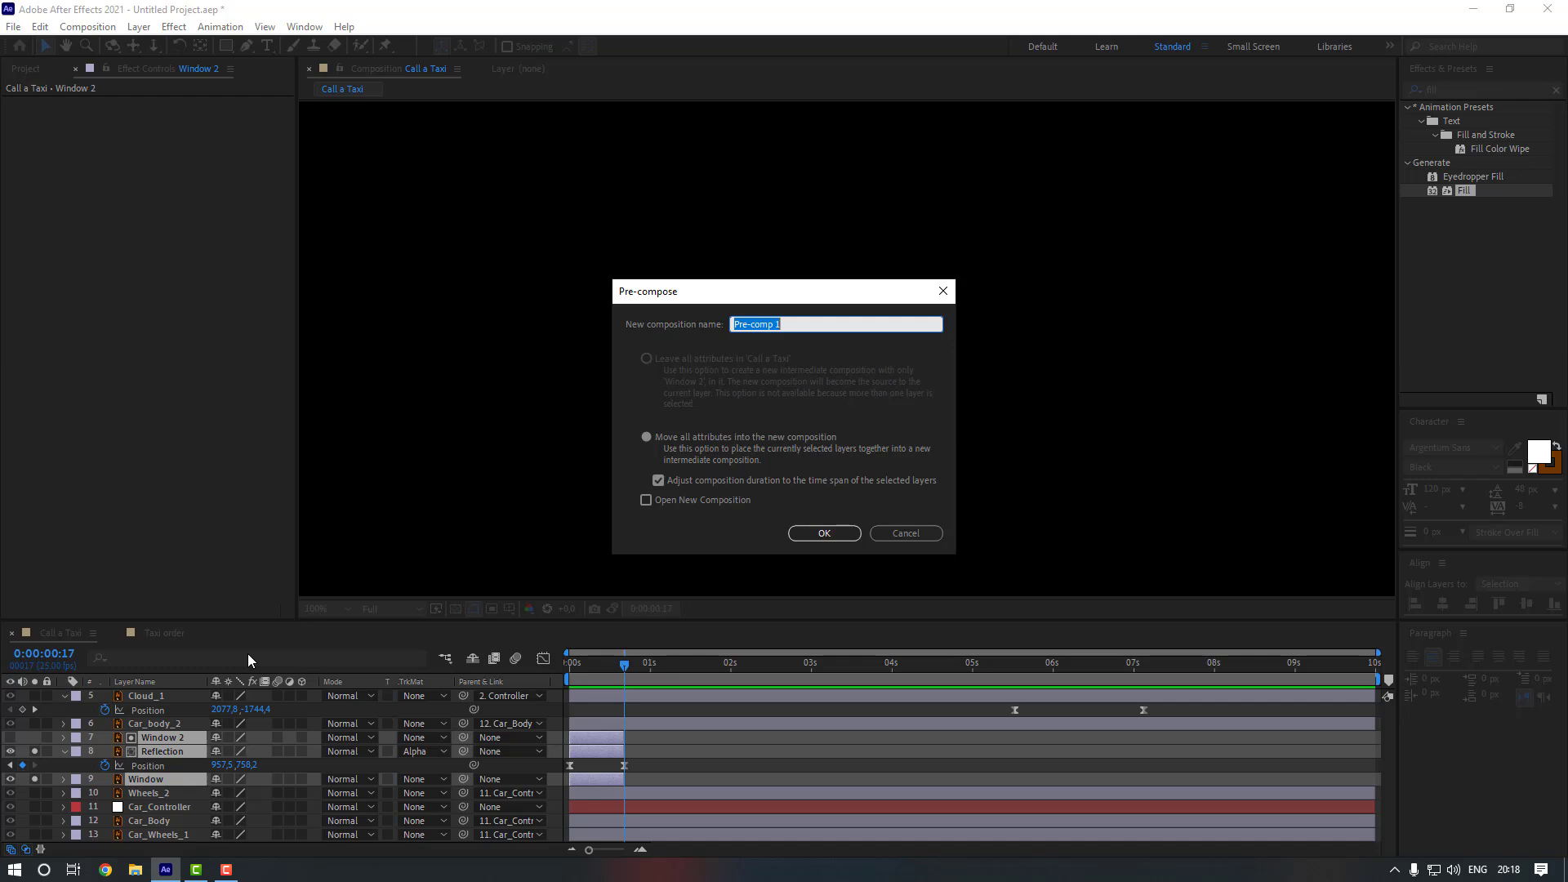
text(Window)
key(Return)
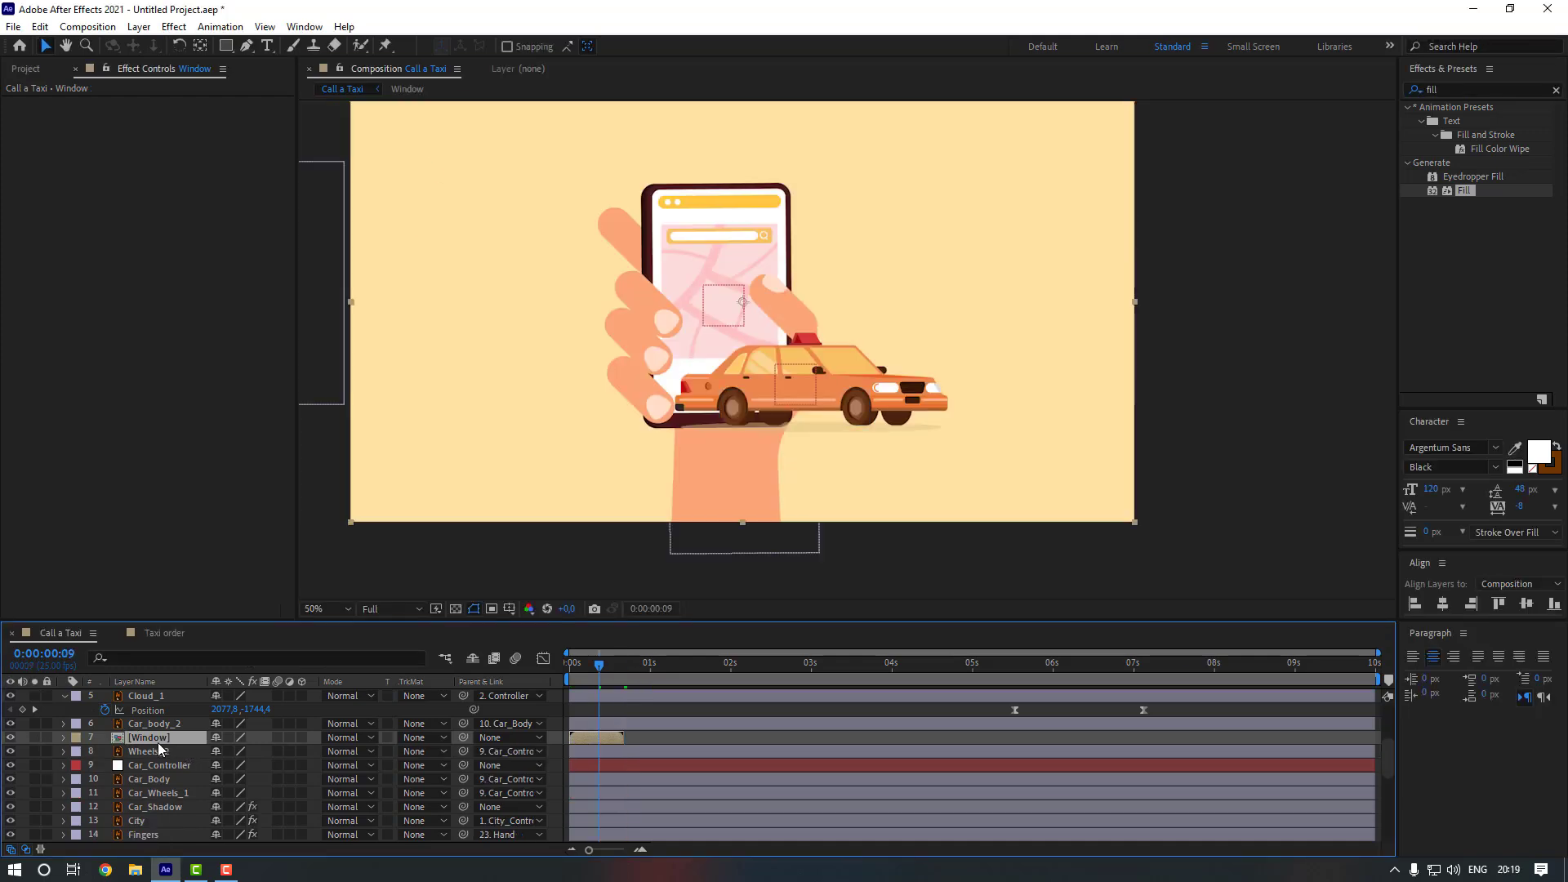
- Duplicate the Window pre-comp seven times and arrange all eight copies end to end in time, starting from 0:00
key(ctrl+d)
drag(591, 742, 703, 737)
key(ctrl+d)
key(ctrl+d)
drag(703, 737, 758, 736)
key(ctrl+d)
drag(758, 736, 866, 736)
key(ctrl+d)
key(ctrl+d)
drag(866, 737, 973, 737)
key(ctrl+d)
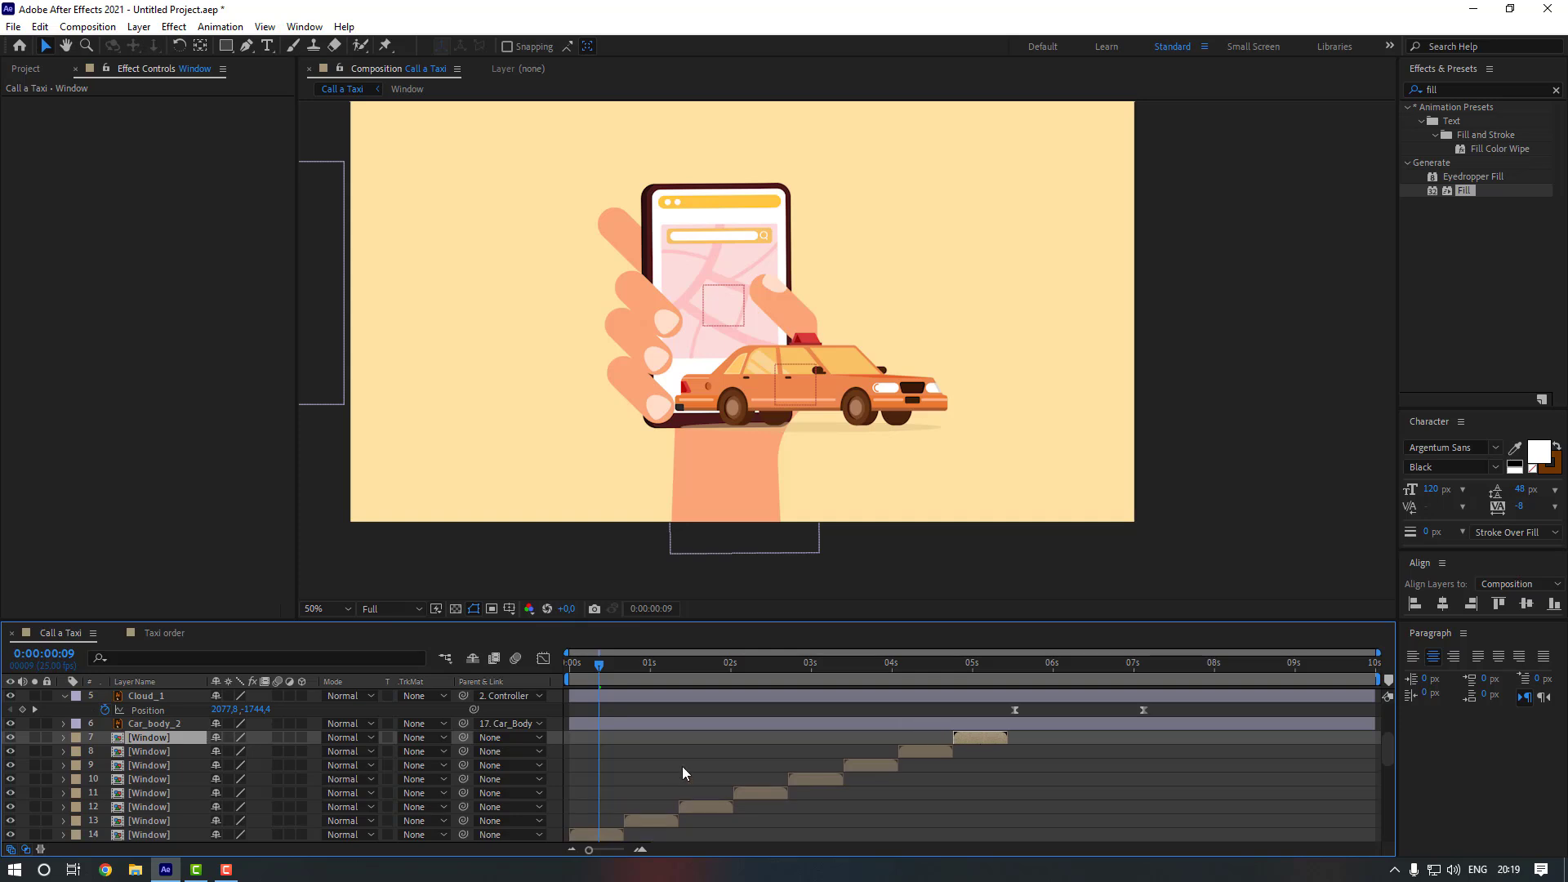
- Pre-compose the eight staggered Window layers into one composition named "Window_Main"
scroll(645, 782, down, 1)
shift+click(595, 793)
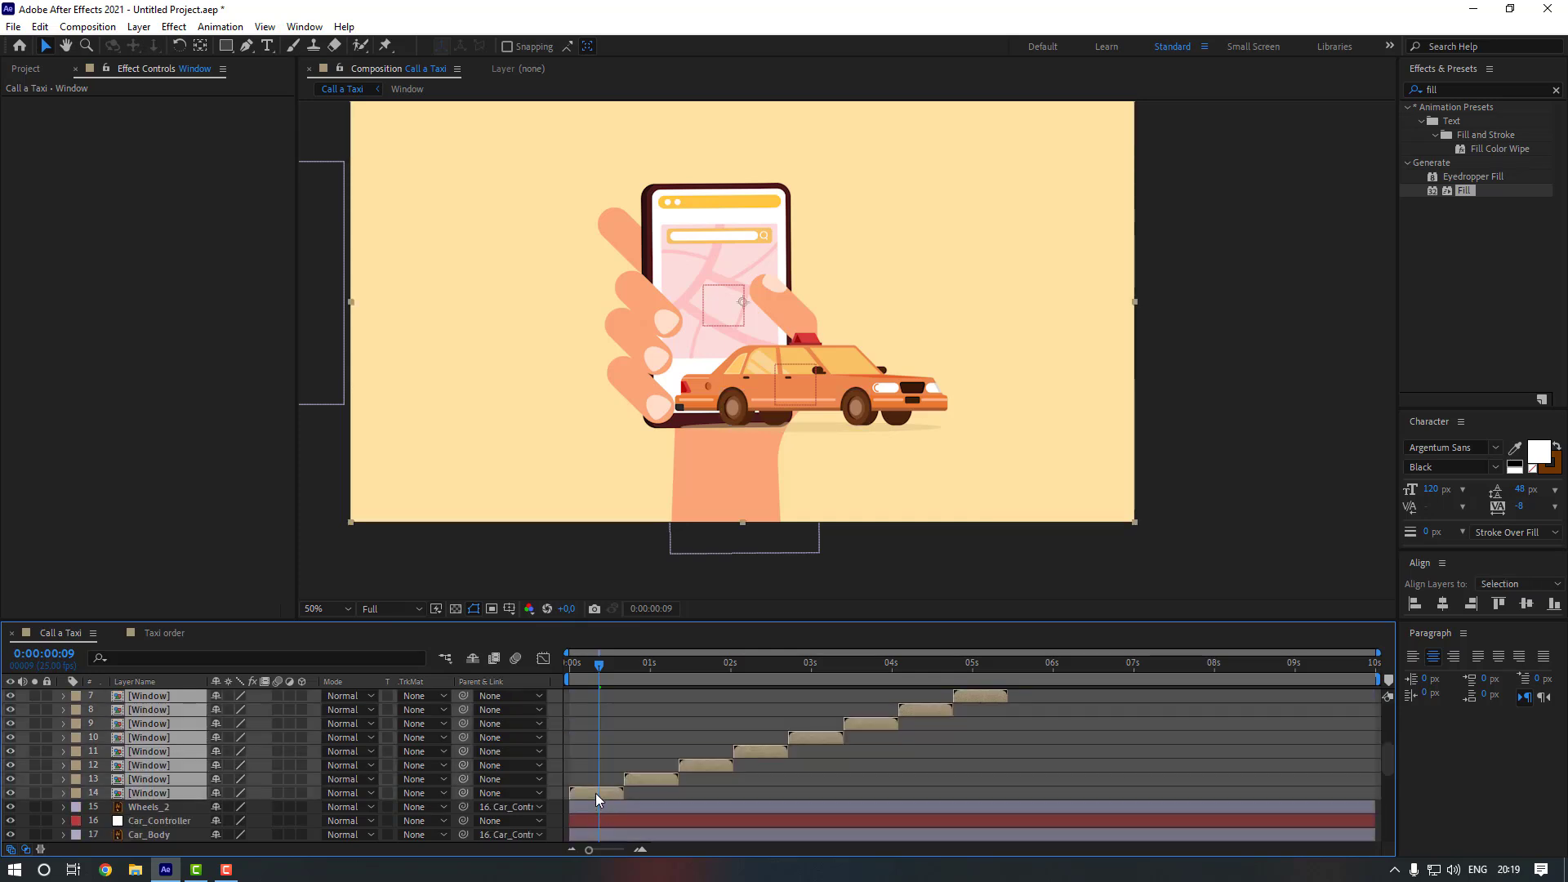
right_click(193, 742)
click(295, 657)
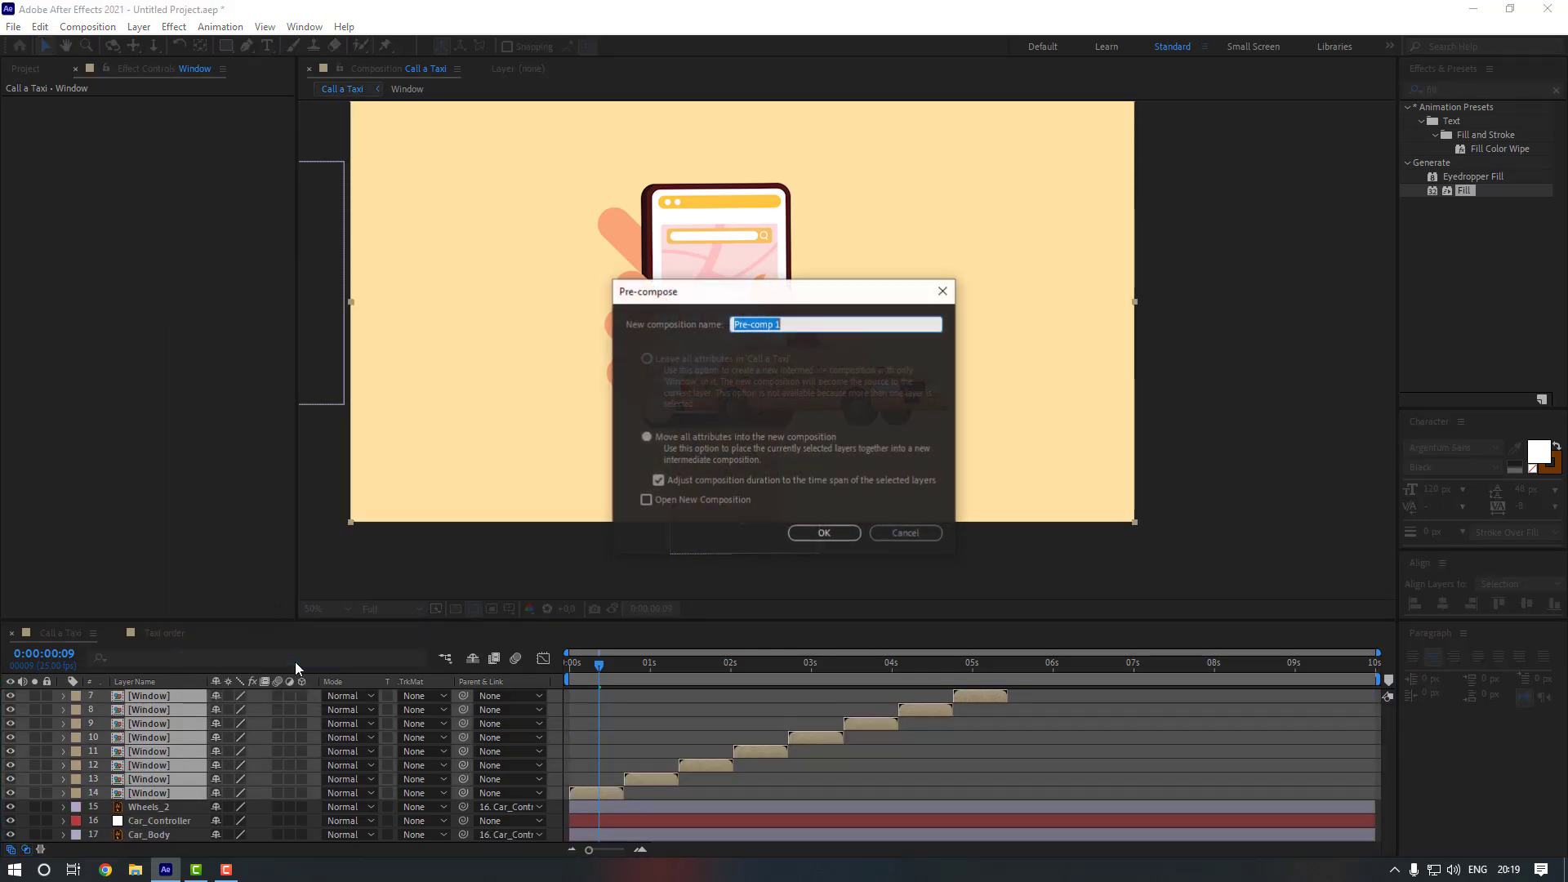
text(Window_M)
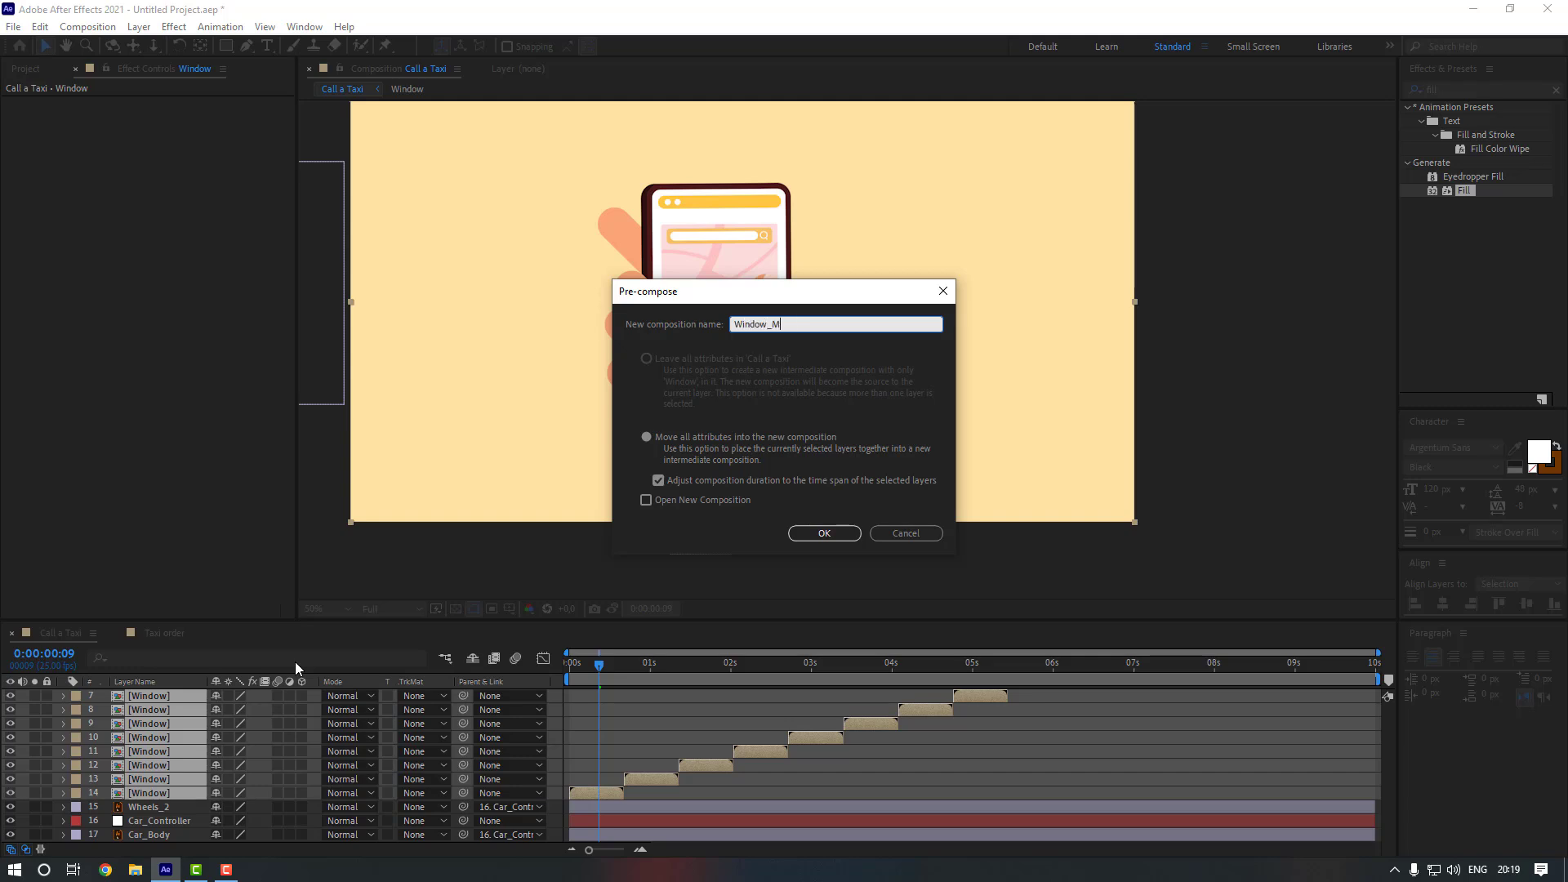
text(ain)
key(Return)
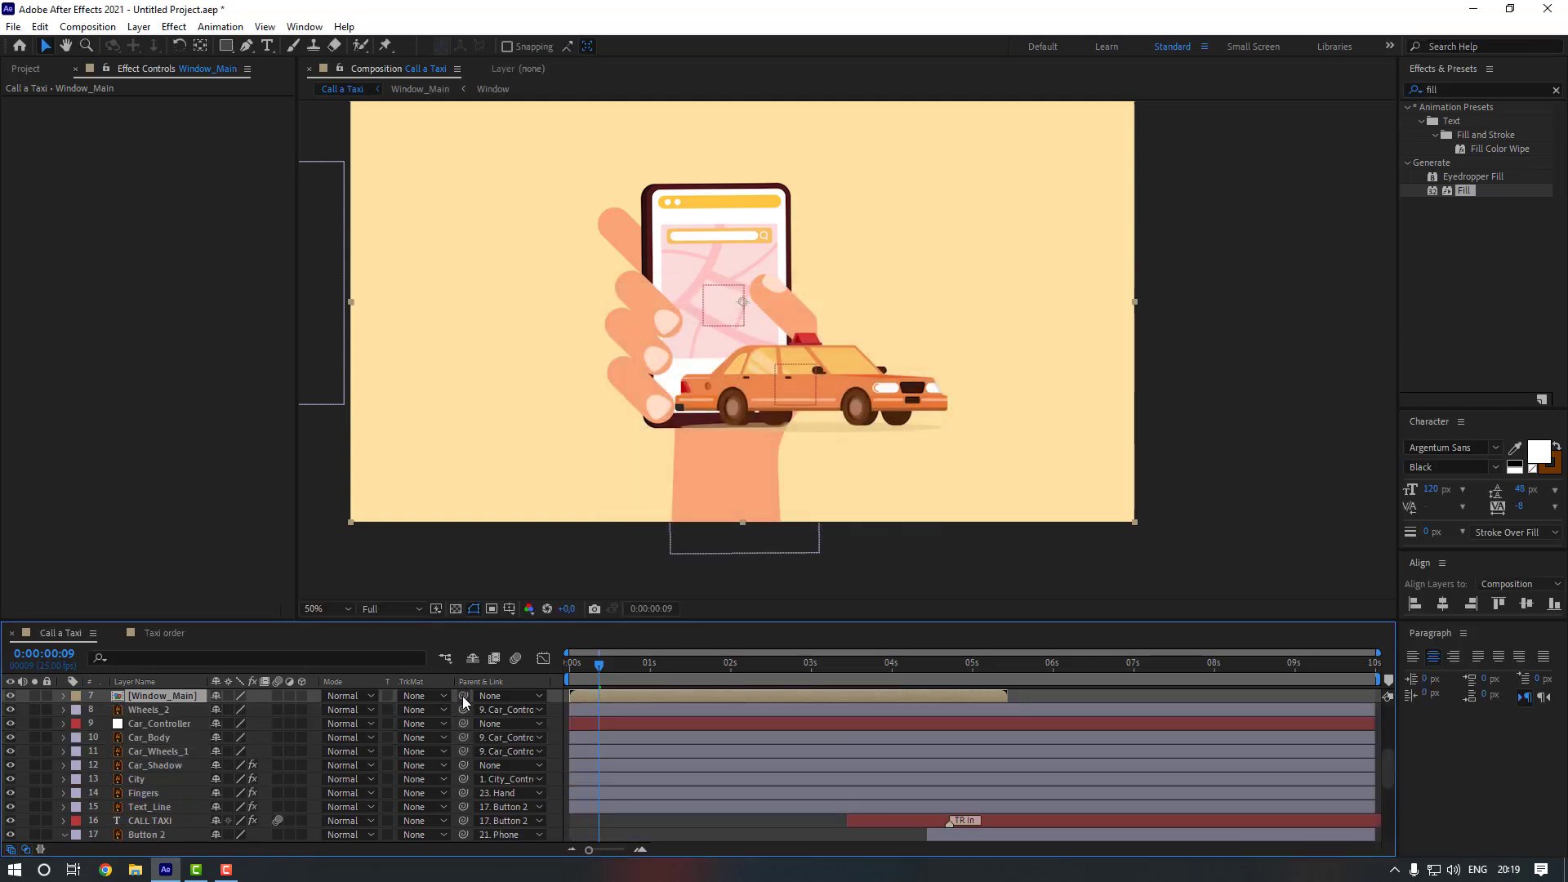
- Parent Window_Main to Car_Body, shift it to start at about 0:00:05:06, and preview the window reflections
drag(463, 698, 155, 737)
scroll(823, 774, up, 3)
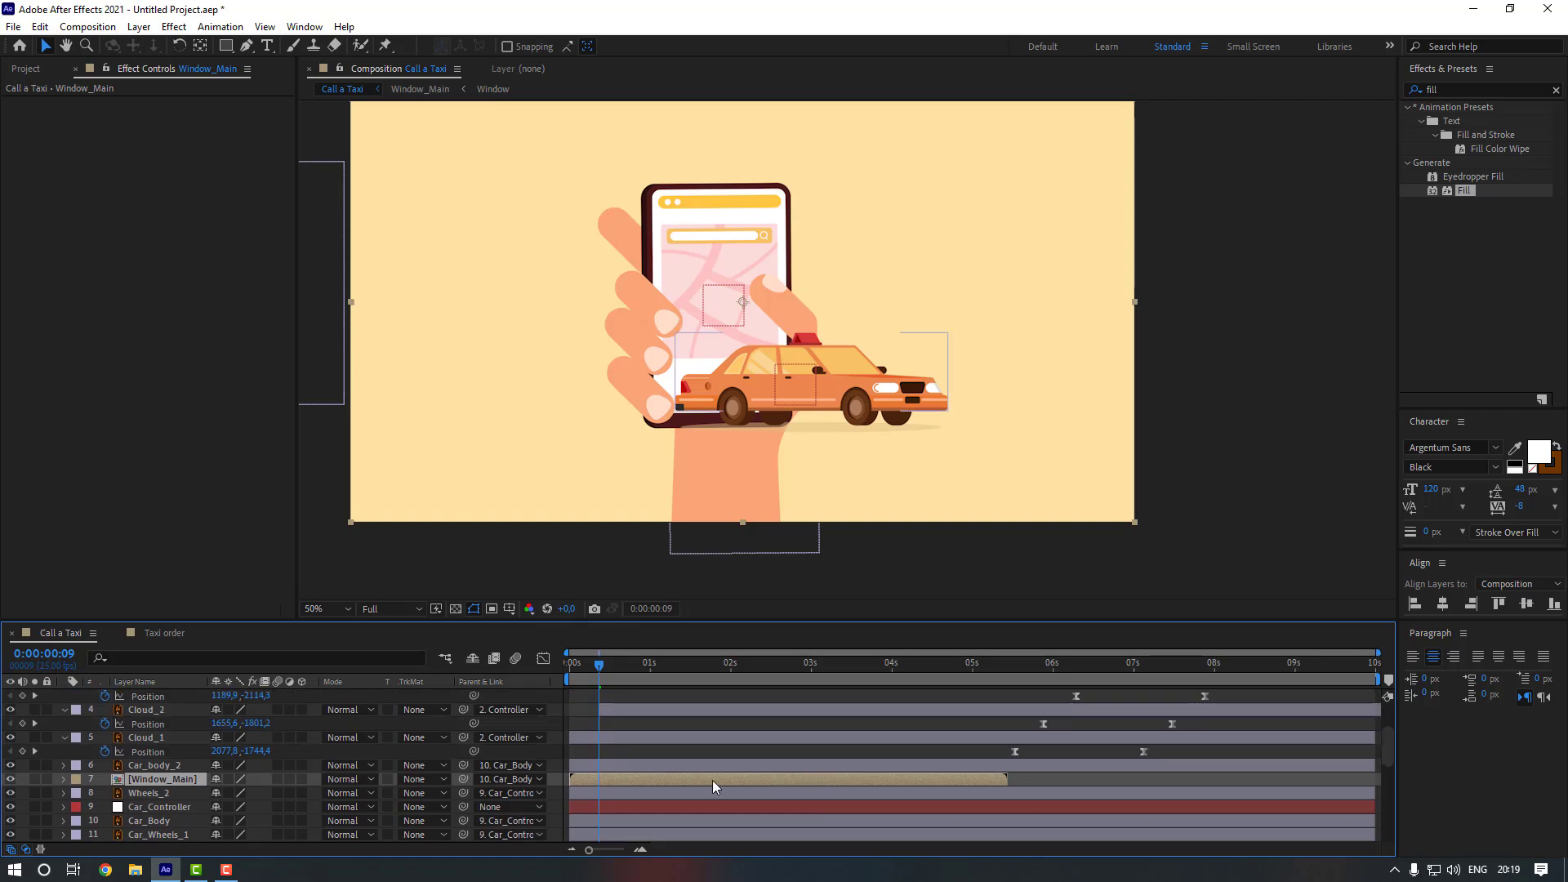
drag(629, 782, 1027, 779)
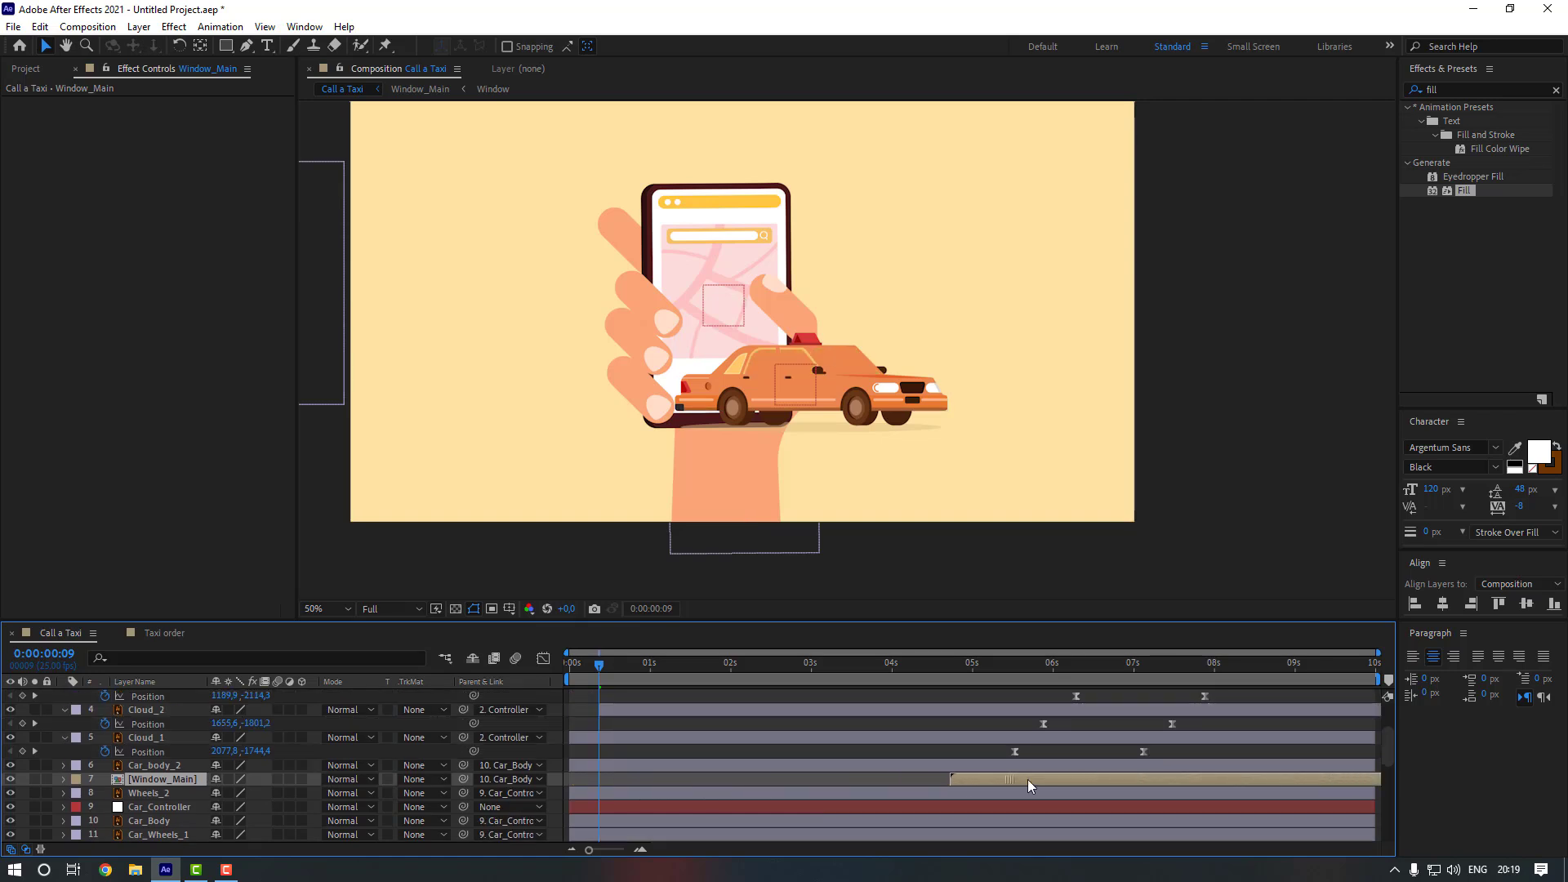
click(939, 782)
drag(1005, 668, 982, 666)
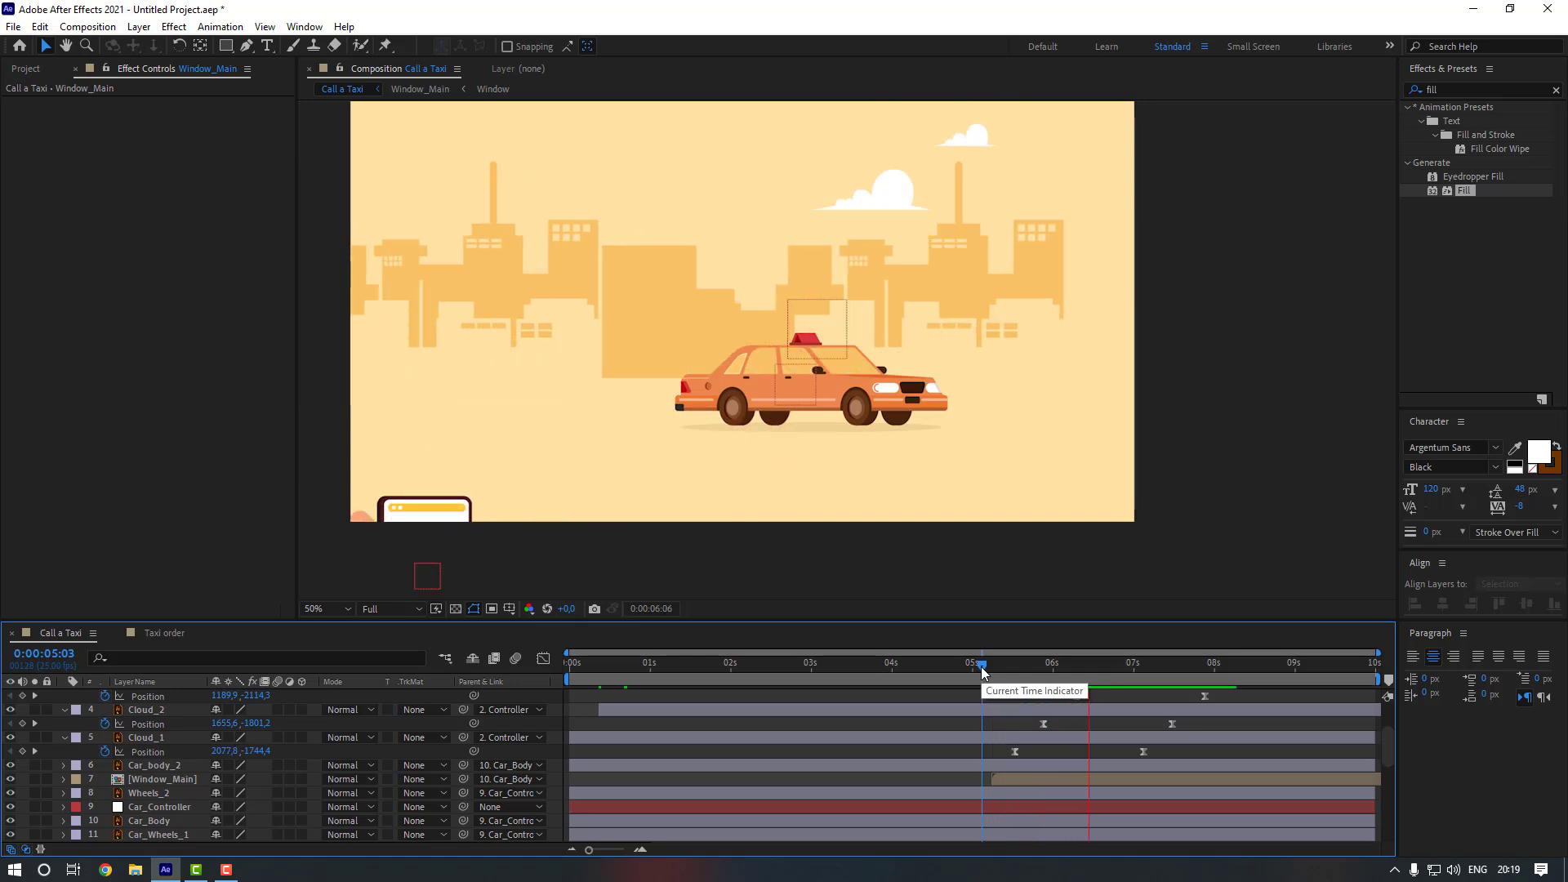
- Keyframe Car_Body's Position at 0:00:05:06 and lower the body to Y 117,8 at 0:00:05:16
drag(998, 668, 991, 667)
scroll(160, 786, down, 1)
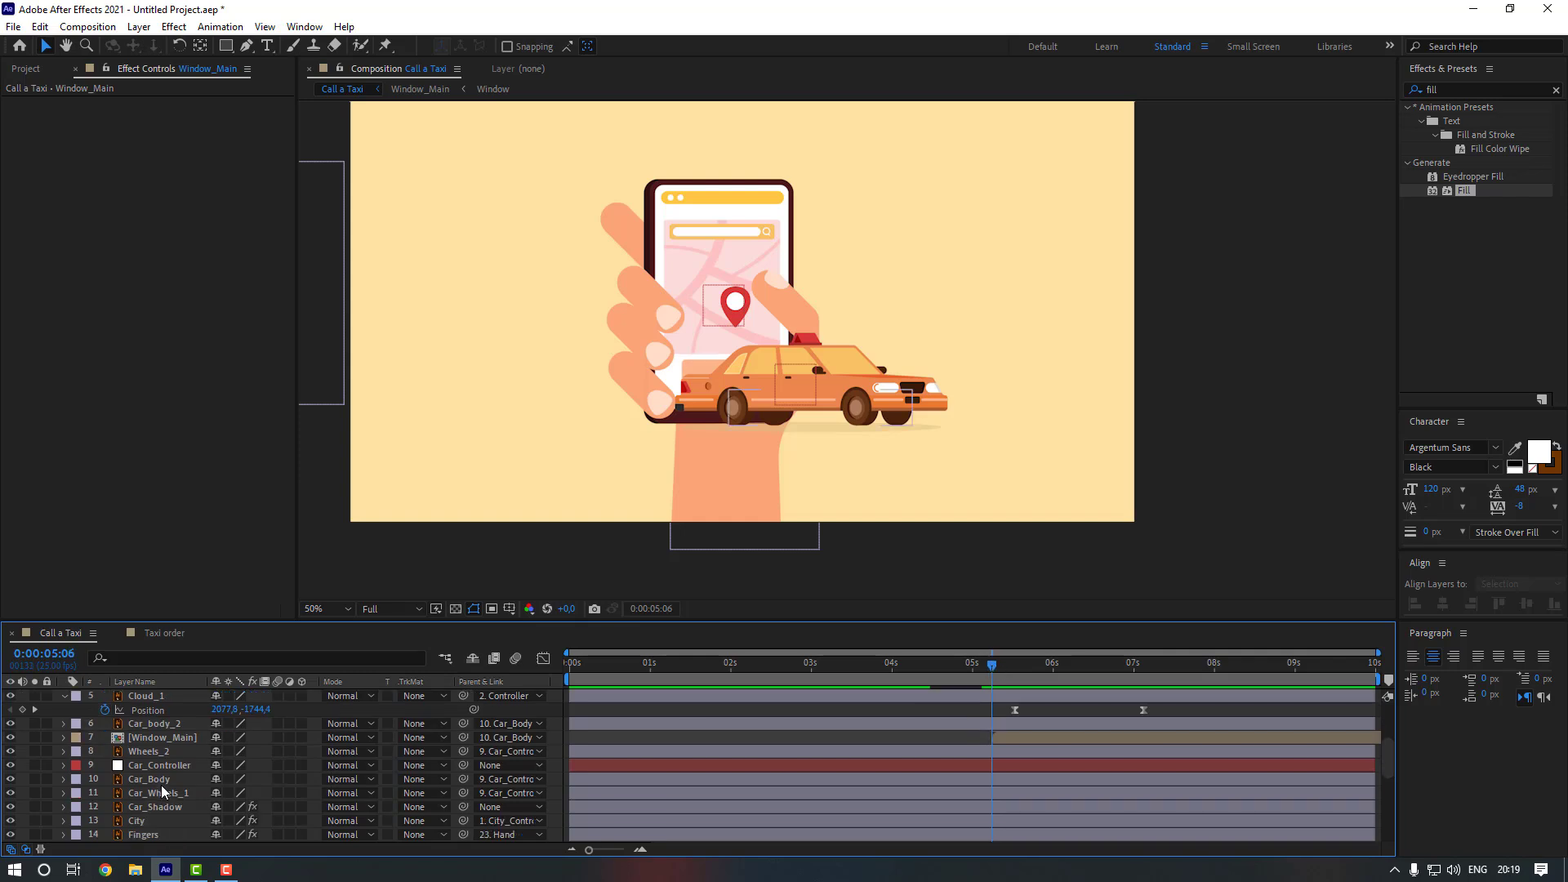
click(162, 782)
key(p)
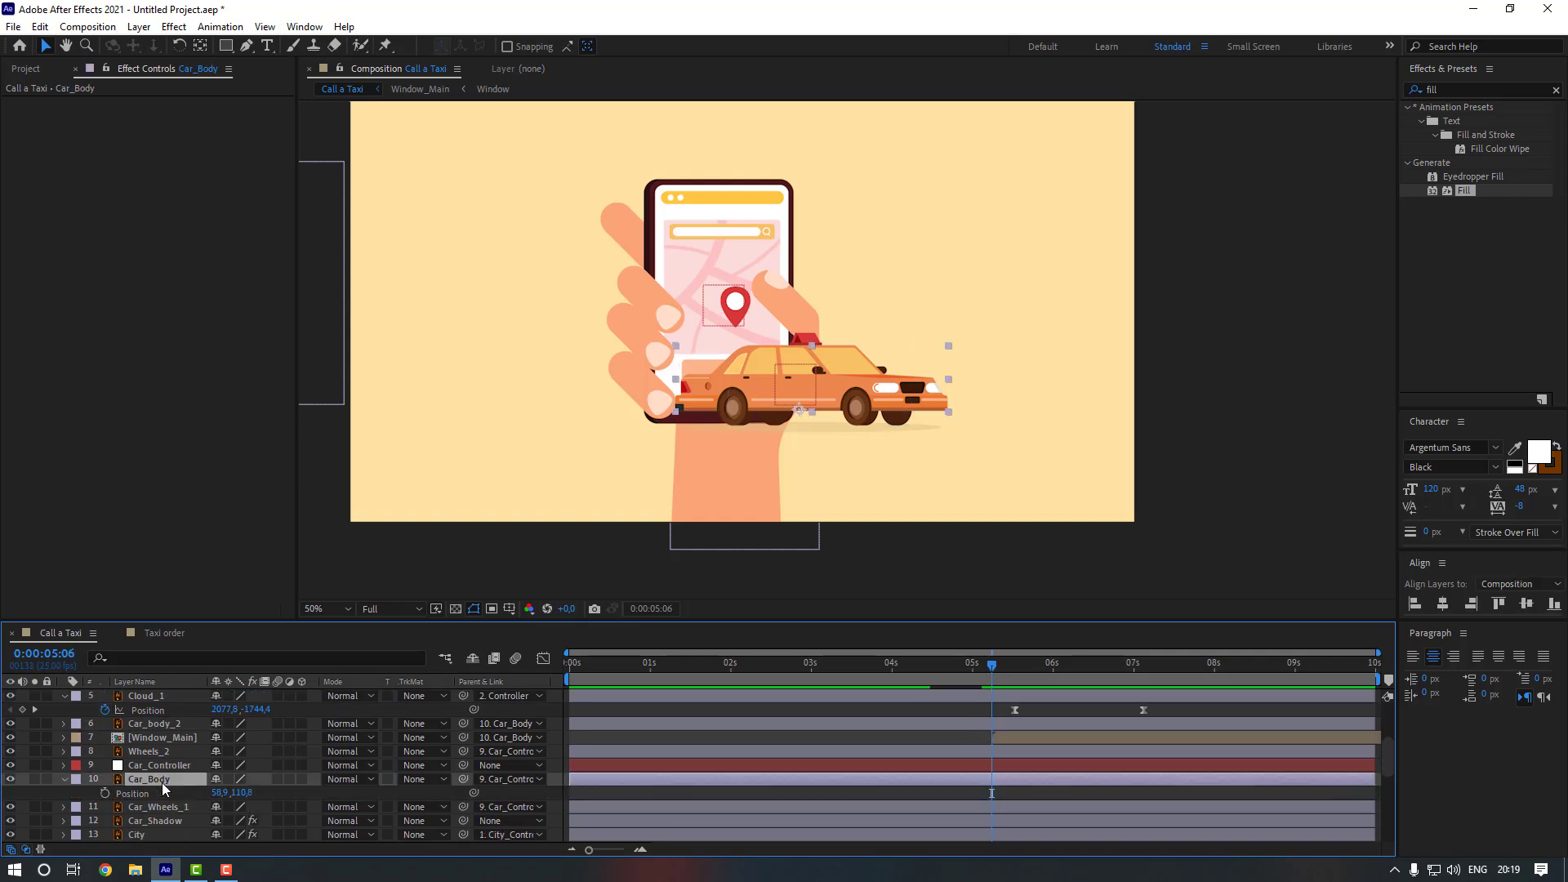
click(107, 793)
key(shift+Page_Down)
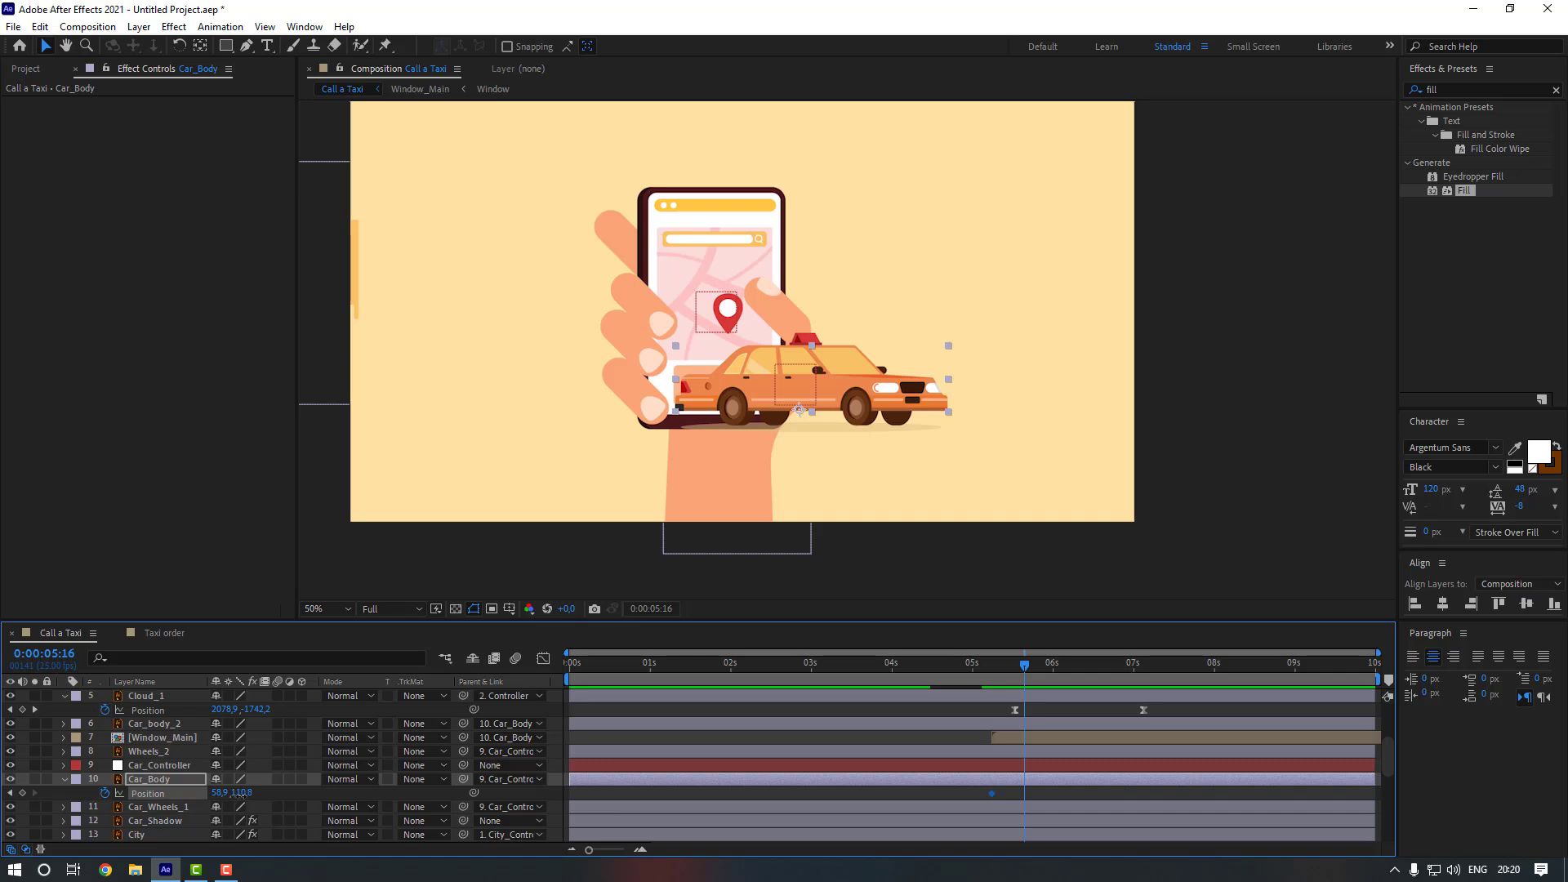
drag(239, 794, 247, 794)
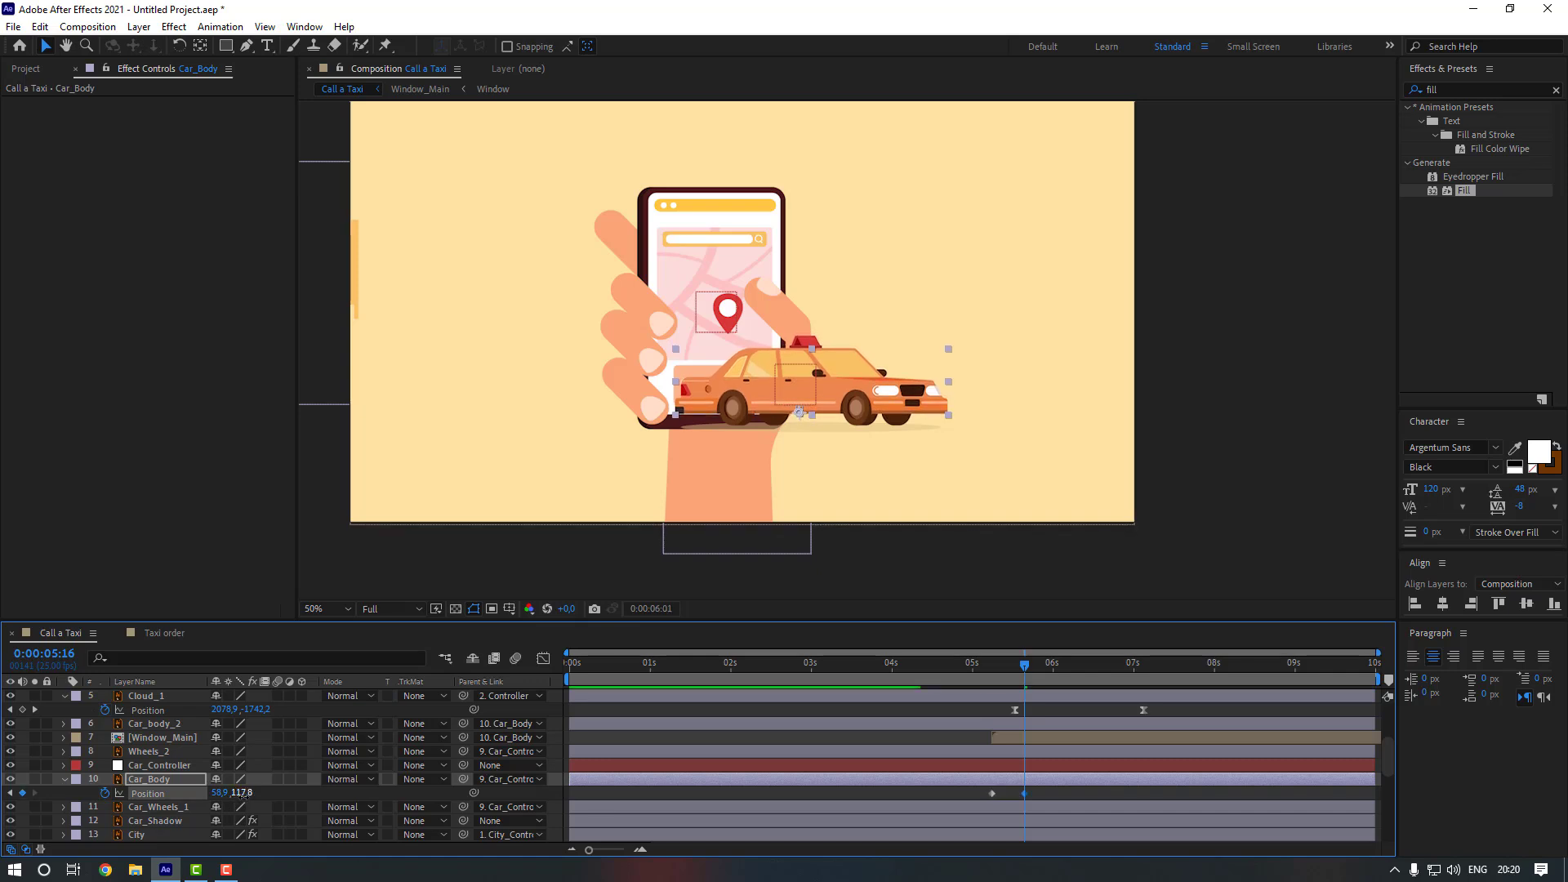
- Copy Car_Body's first Position keyframe to 0:00:06:01 to complete one bounce
key(shift+Page_Down)
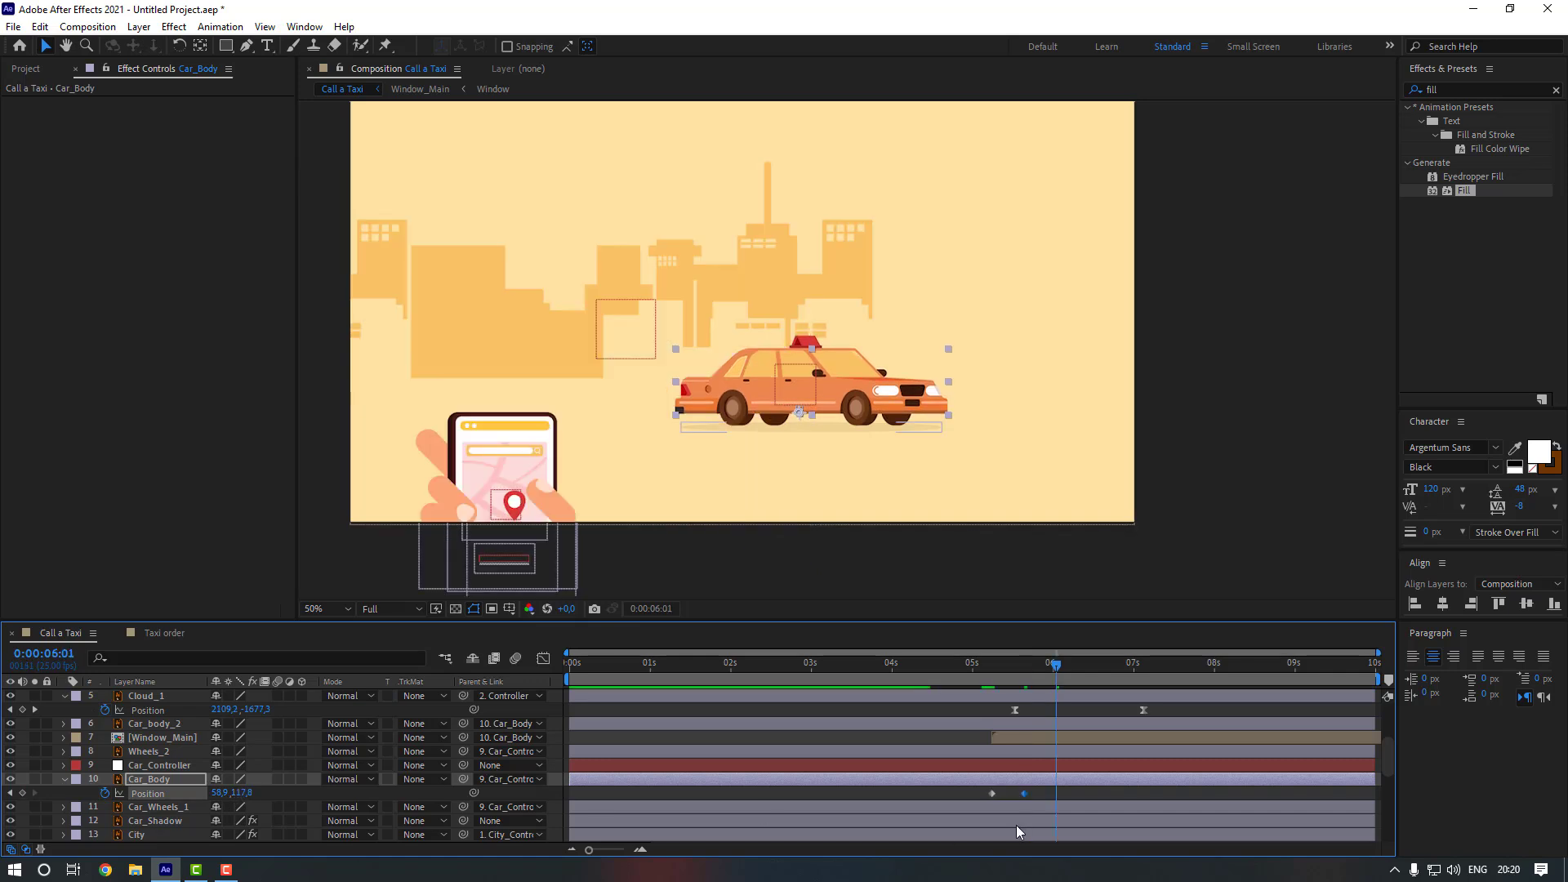
drag(981, 790, 1001, 801)
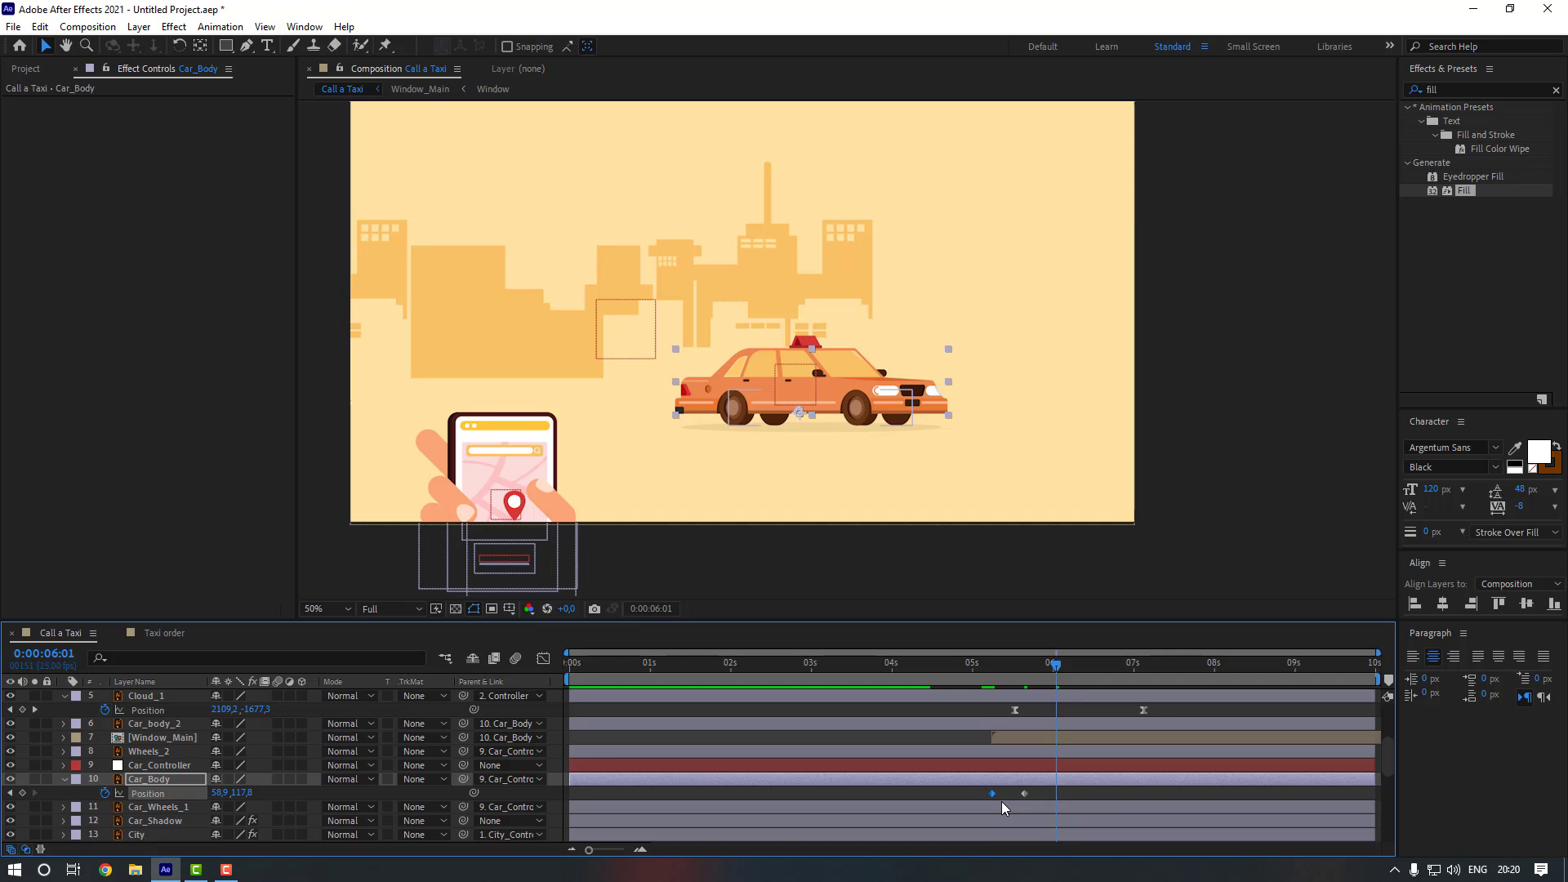
key(ctrl+v)
click(1078, 792)
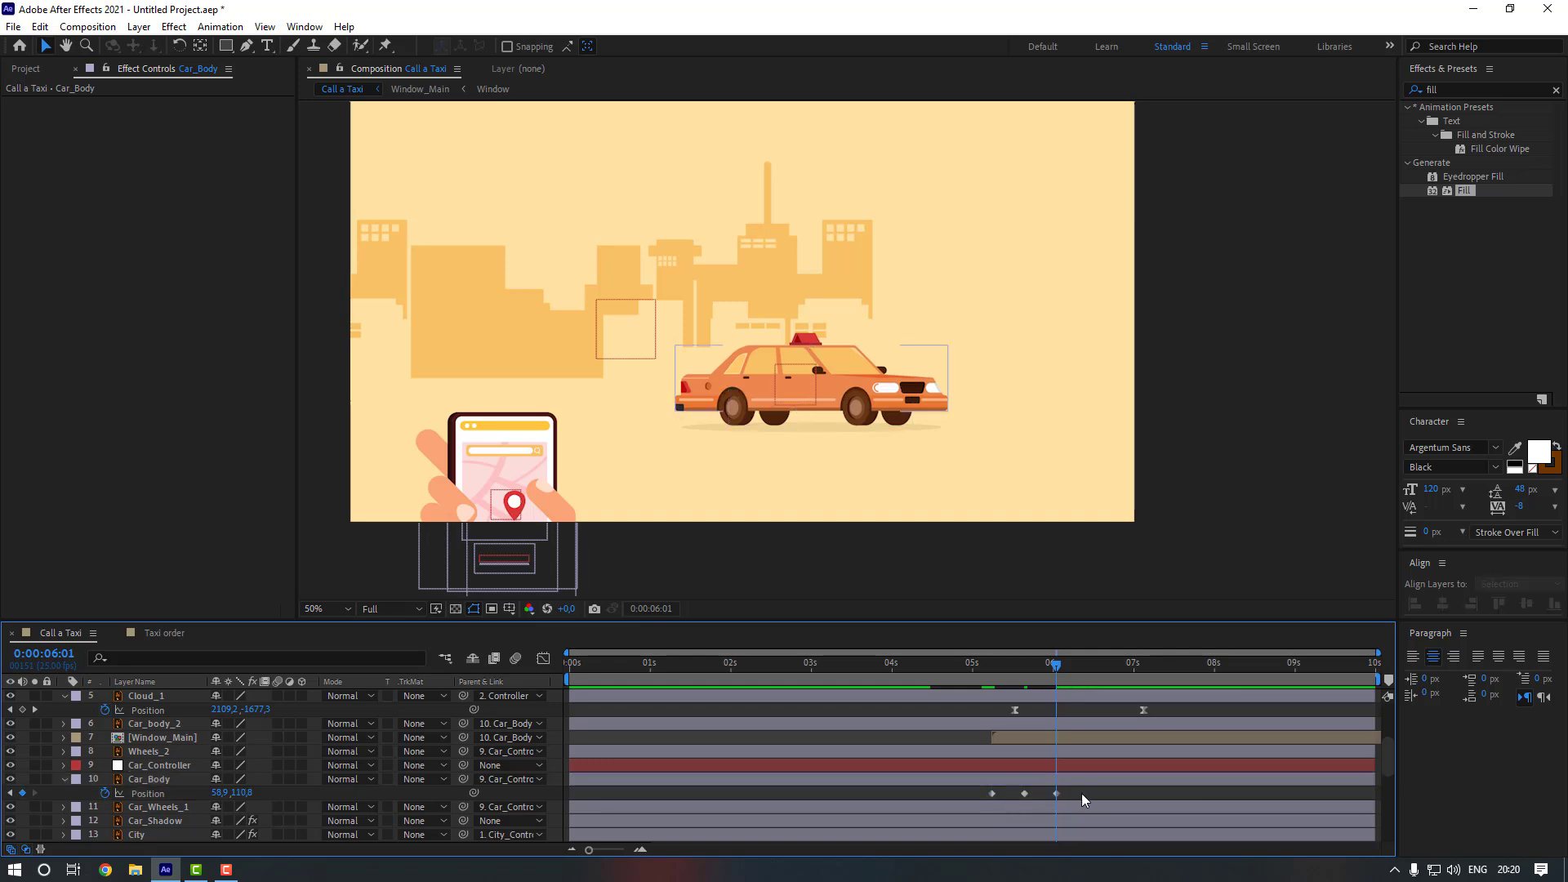
- Apply Easy Ease to all three Car_Body Position keyframes and preview the bounce
drag(1081, 792, 988, 799)
right_click(993, 794)
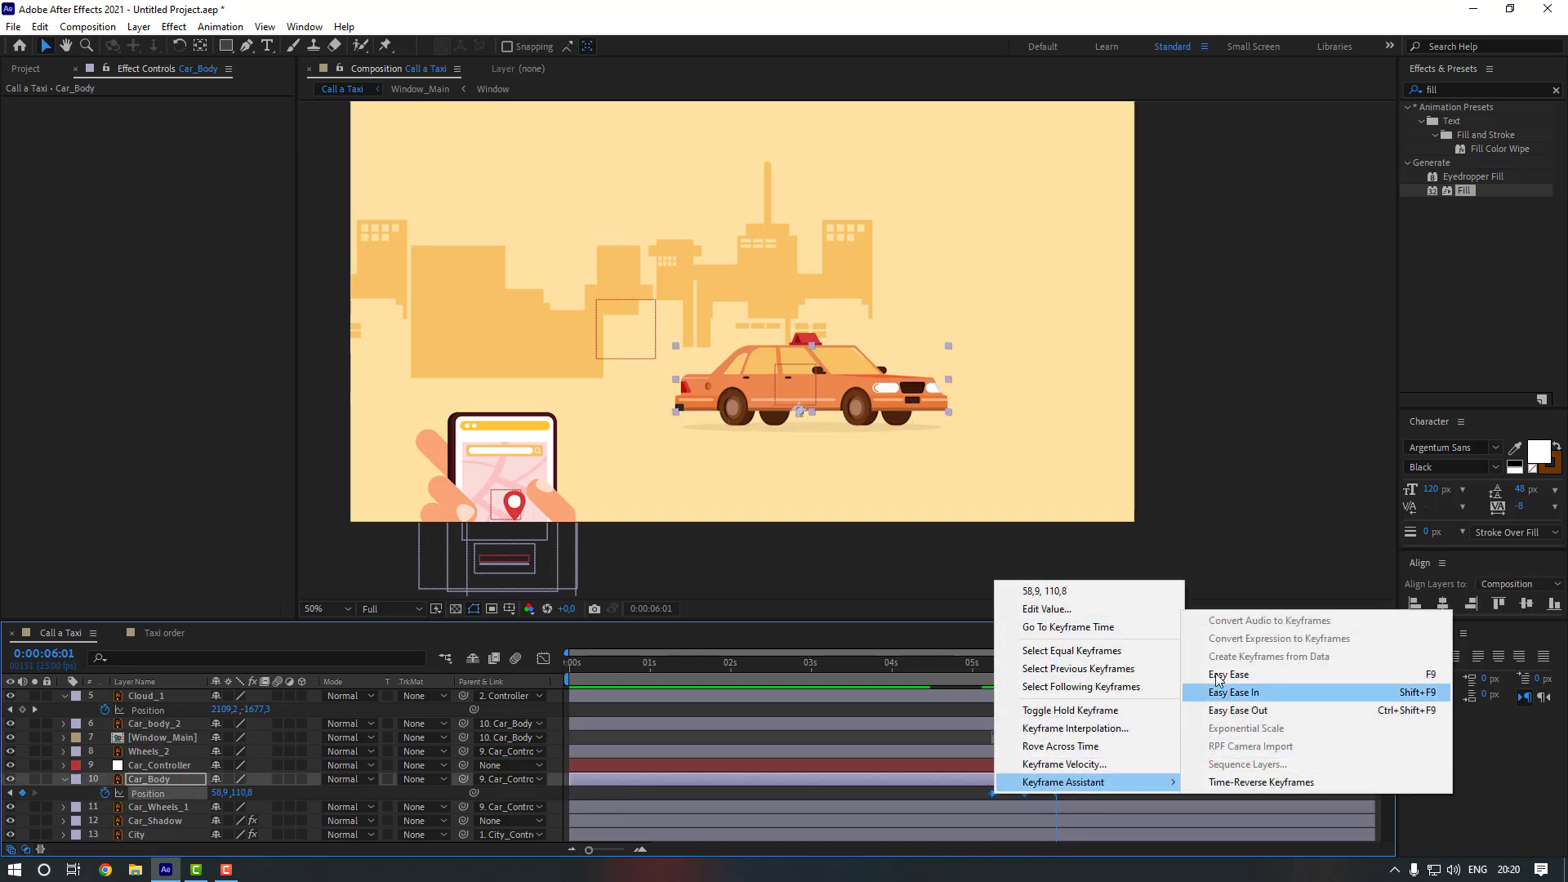
click(1262, 596)
click(1073, 788)
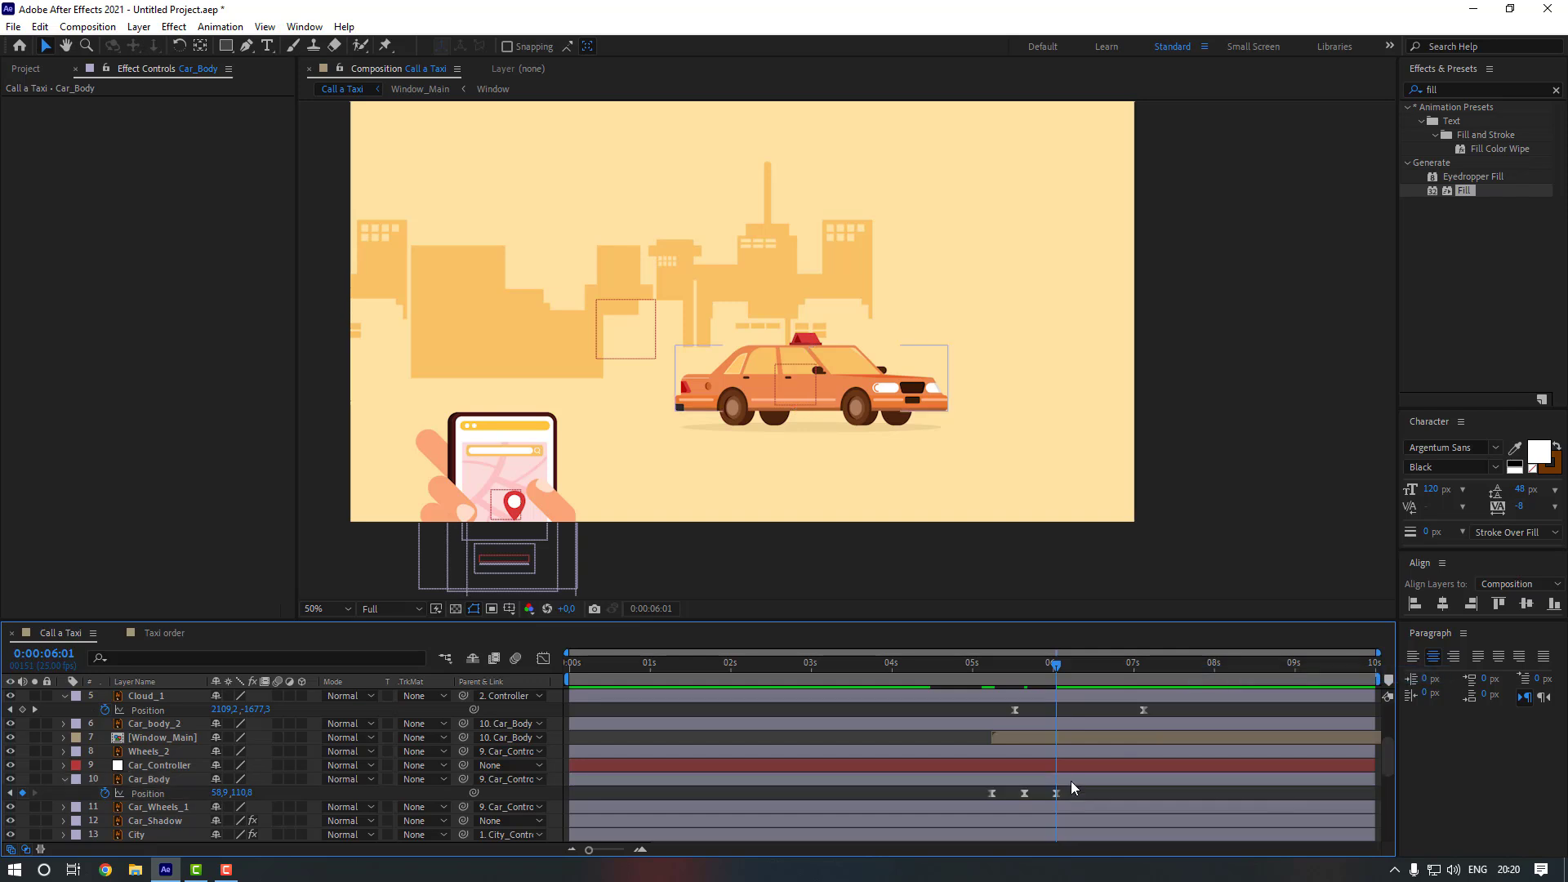
click(979, 671)
key(space)
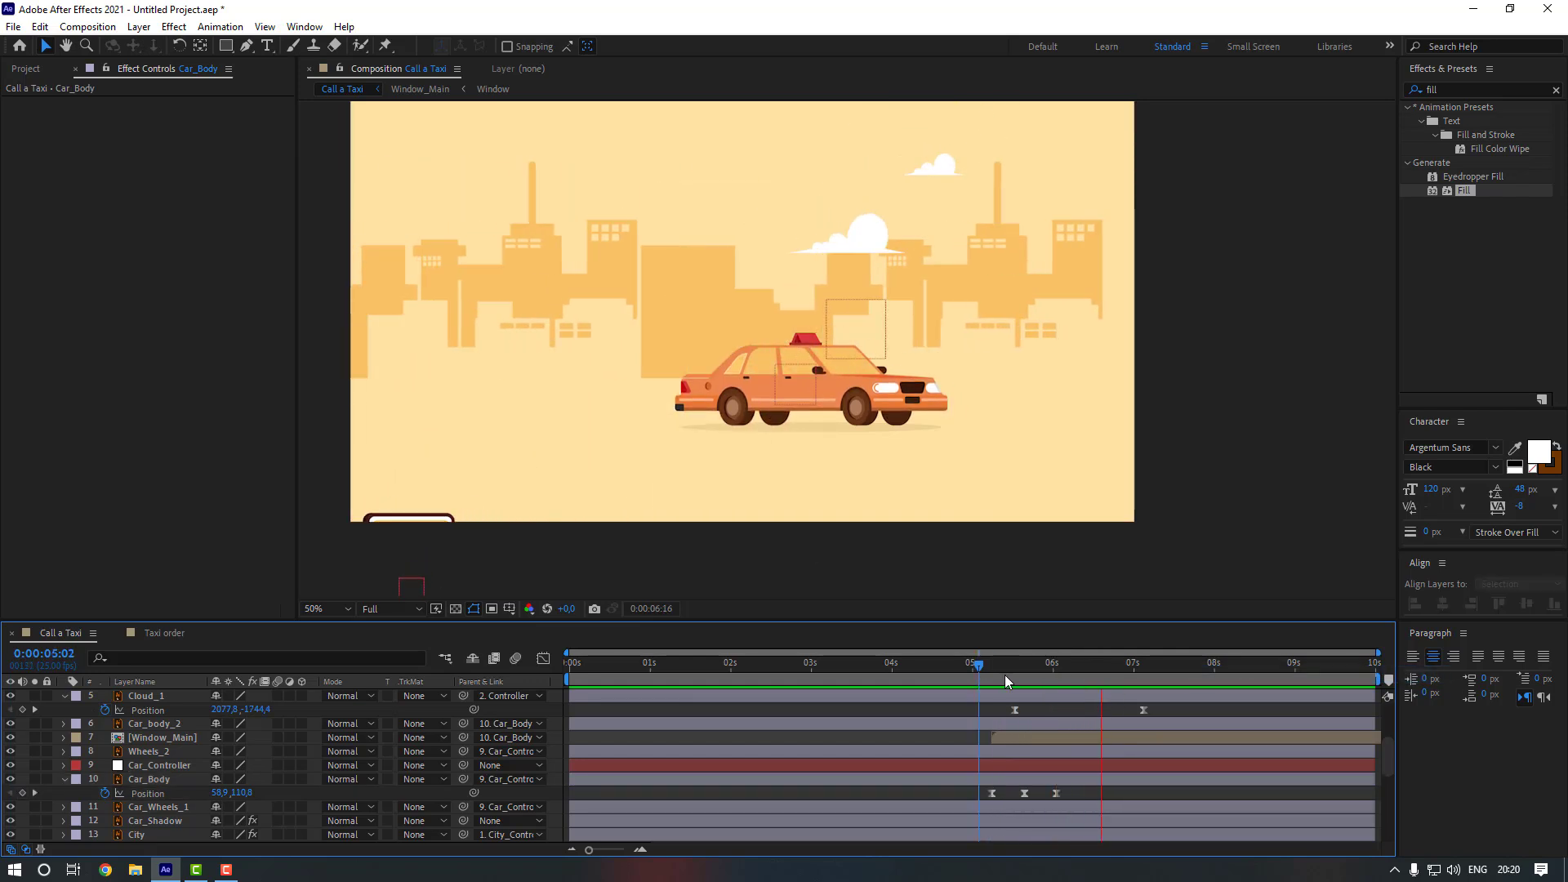
- Lower Car_Body to Y 121,8 at its middle Position keyframe, 0:00:05:16, and return to the start of the bounce
alt+click(1024, 793)
key(Down)
key(Down)
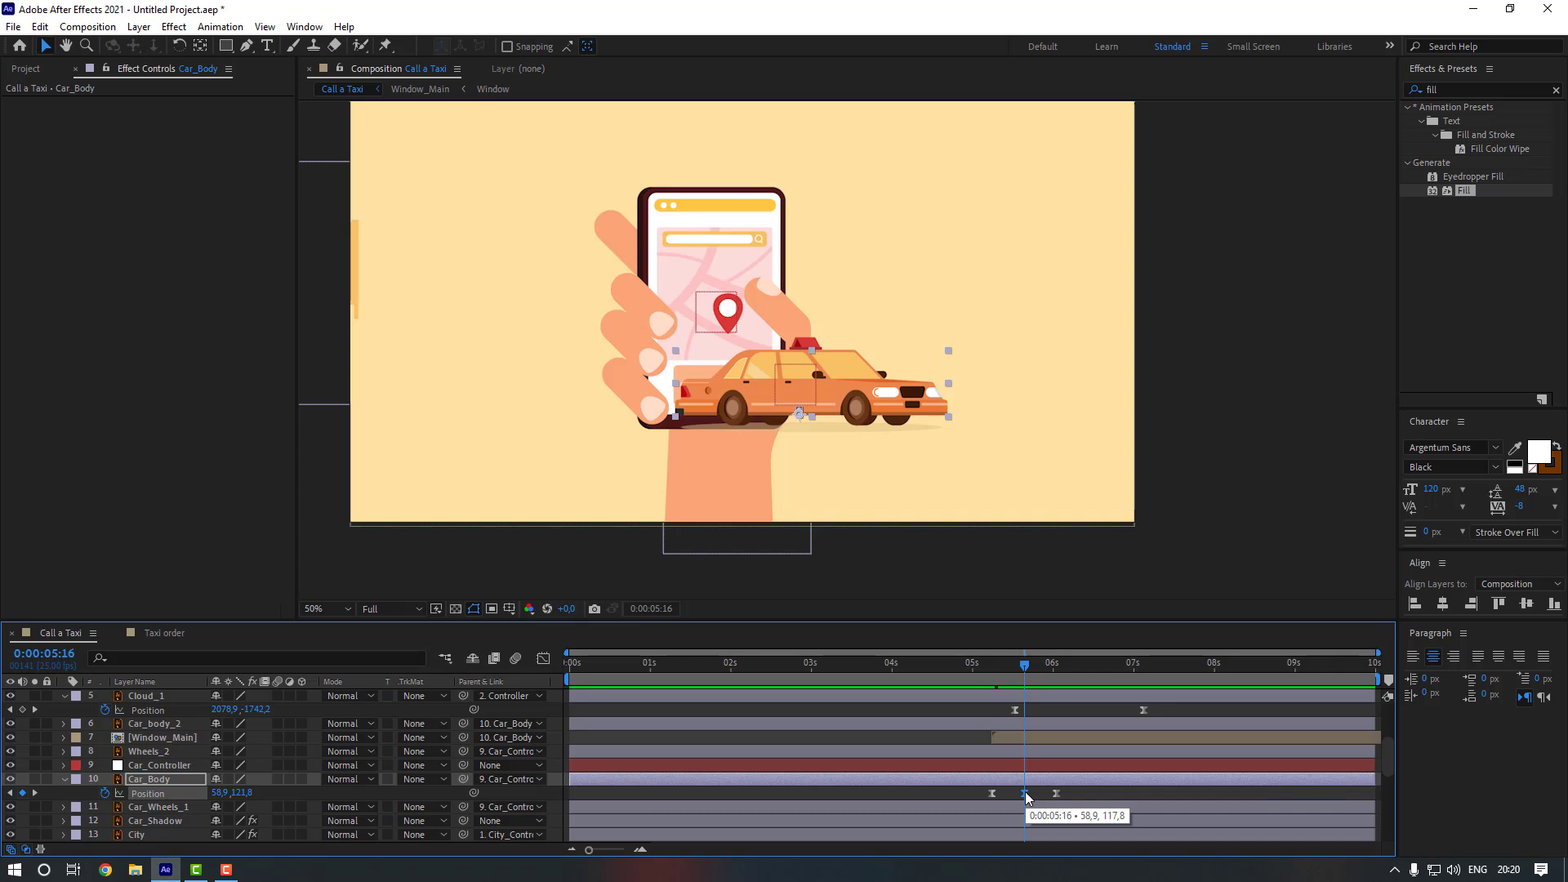
click(1089, 792)
click(973, 674)
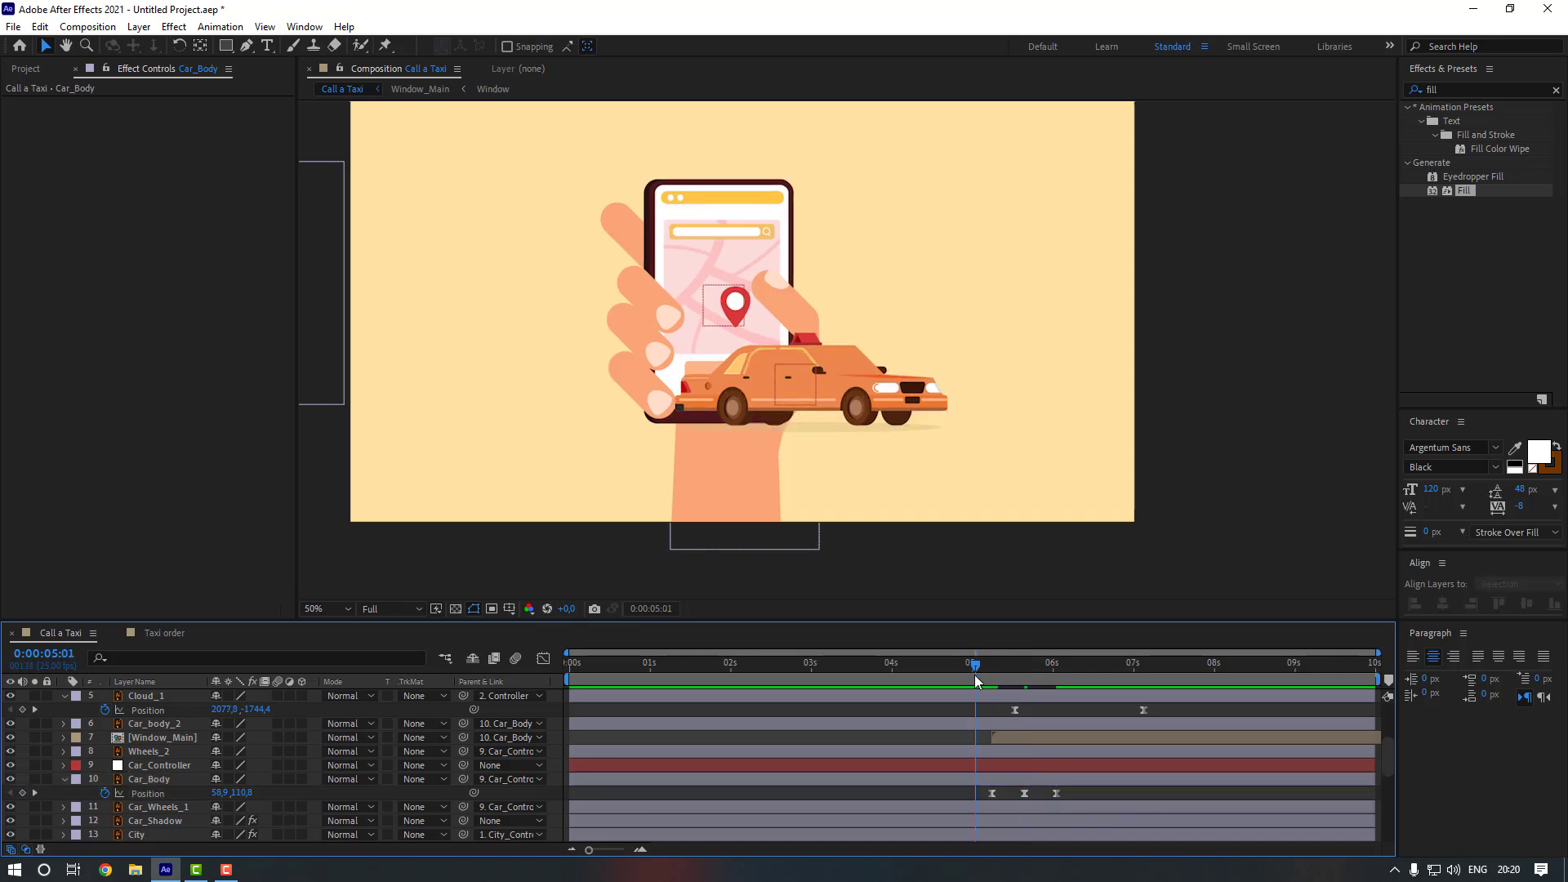
- Nudge Car_Body up one increment at the 0:00:05:16 Position keyframe to soften the bounce, and recheck it from 0:00:05:03
drag(974, 675, 1023, 670)
click(1023, 796)
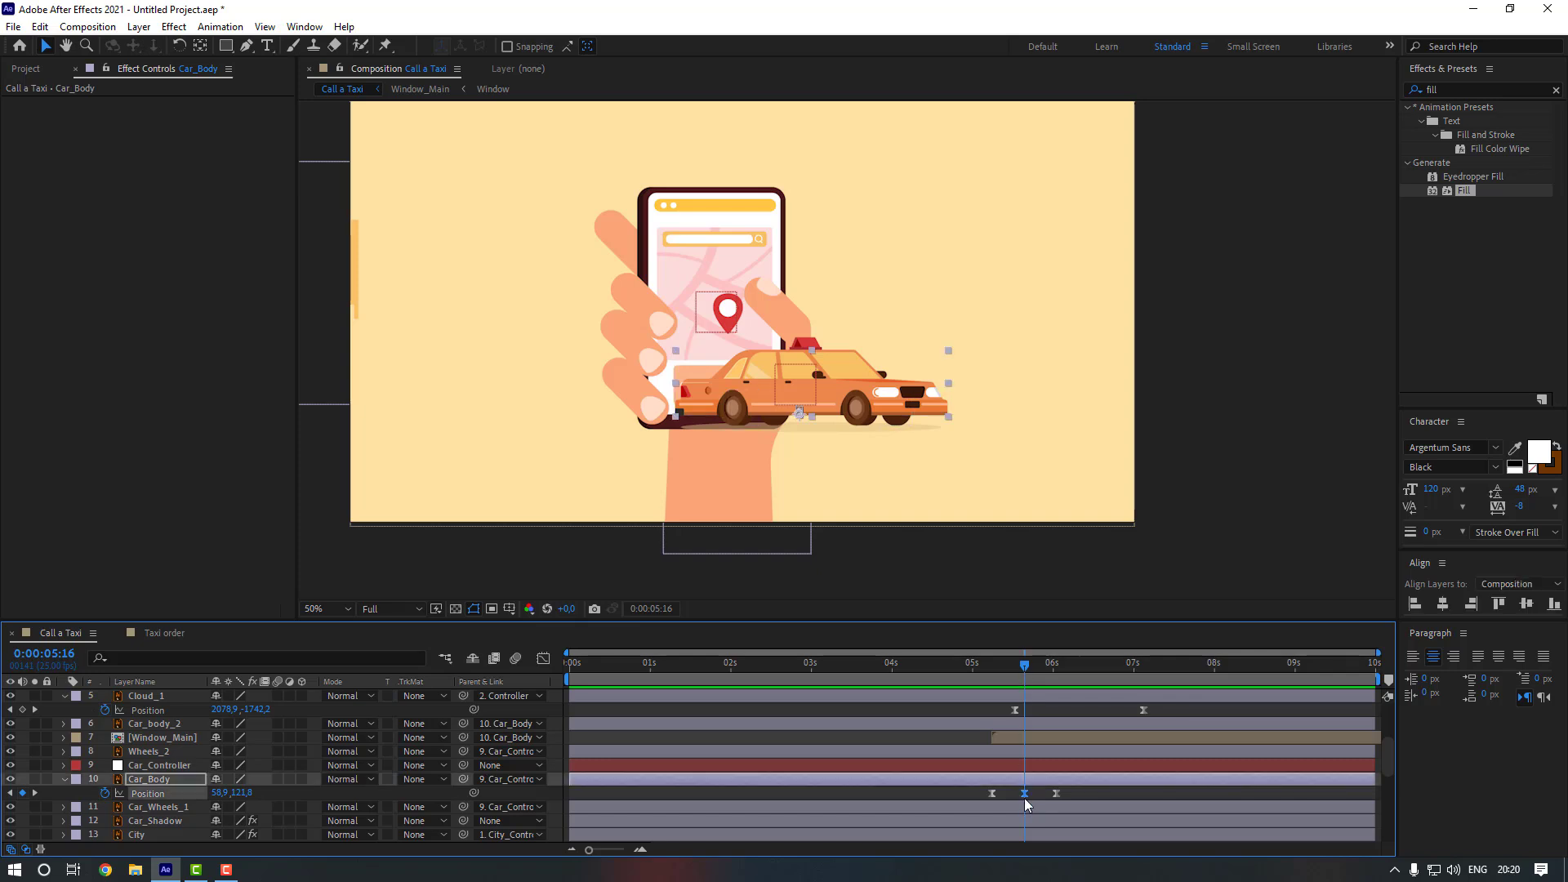
key(Up)
drag(1023, 669, 983, 674)
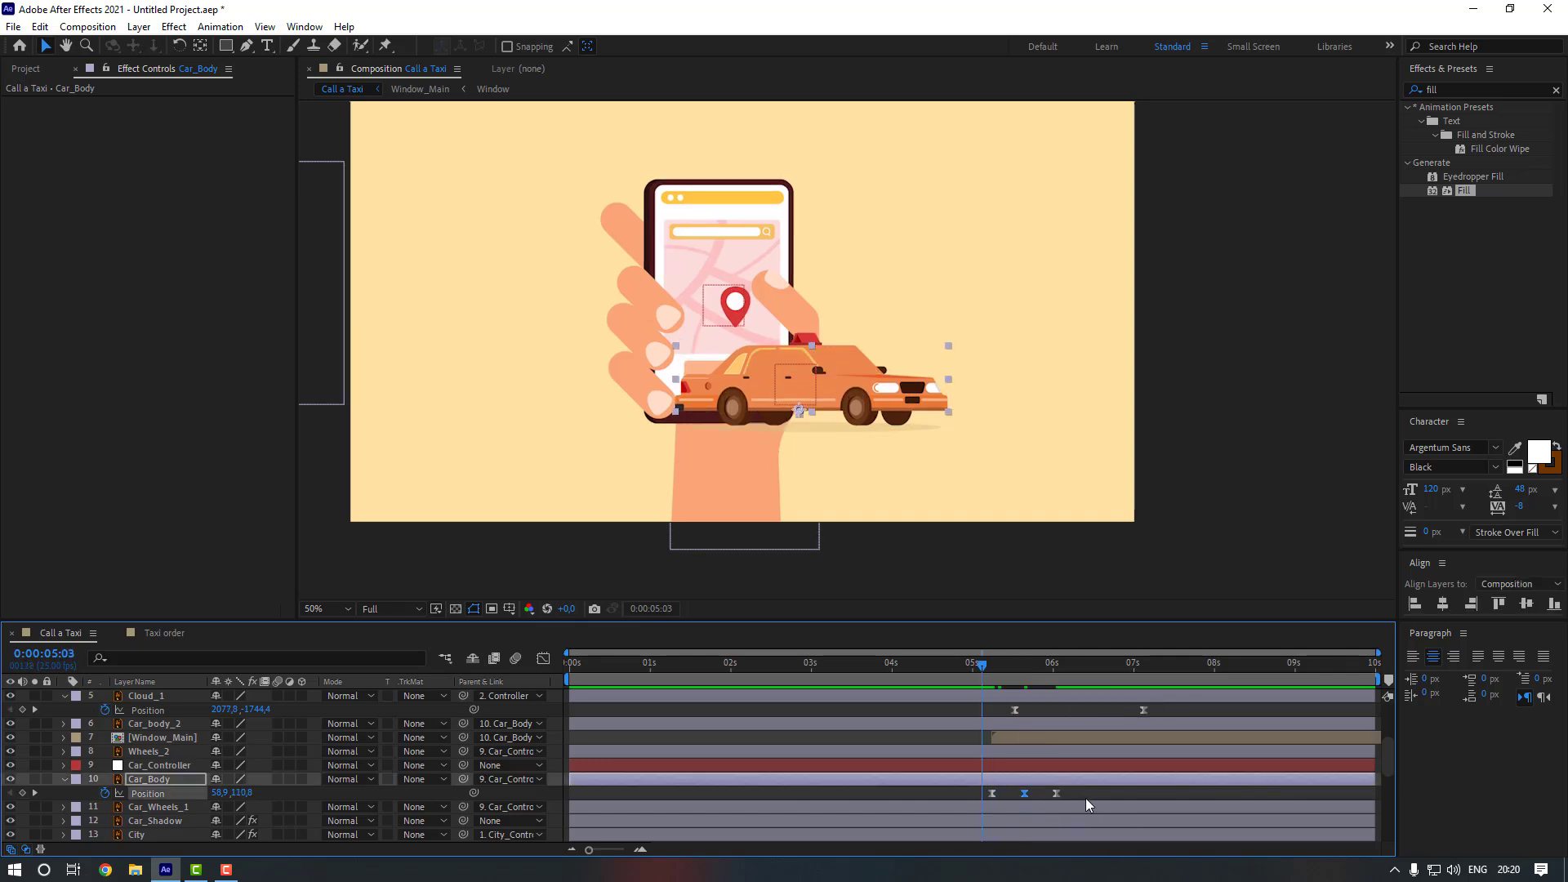
- Repeat Car_Body's three bounce Position keyframes back to back from 0:00:06:01 to the timeline's end and preview the looping bounce
click(1086, 794)
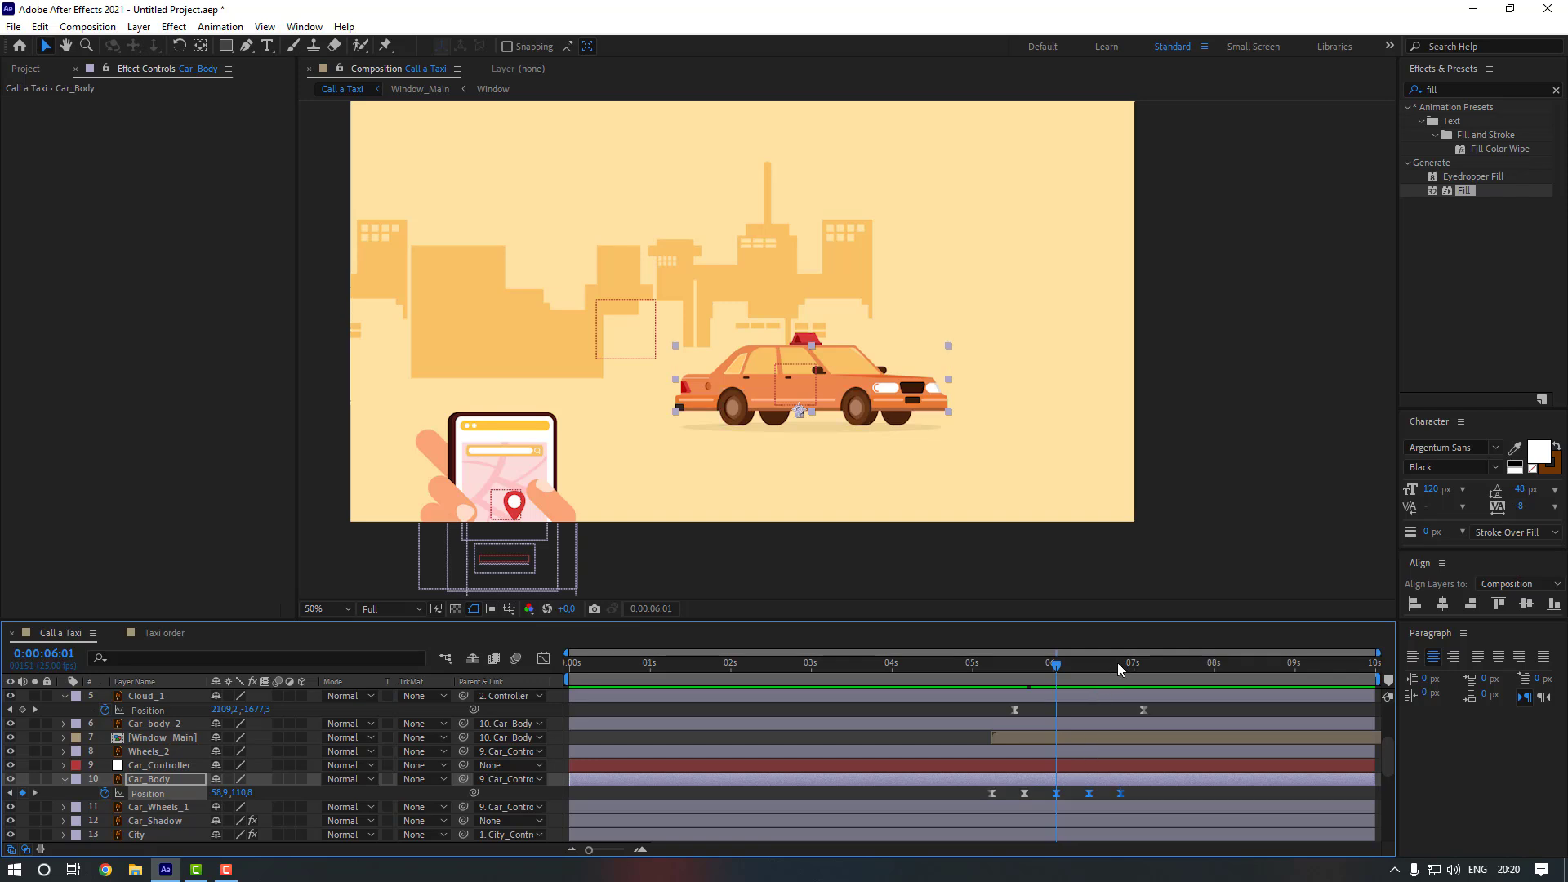
drag(1117, 663, 1183, 665)
key(ctrl+v)
click(1179, 664)
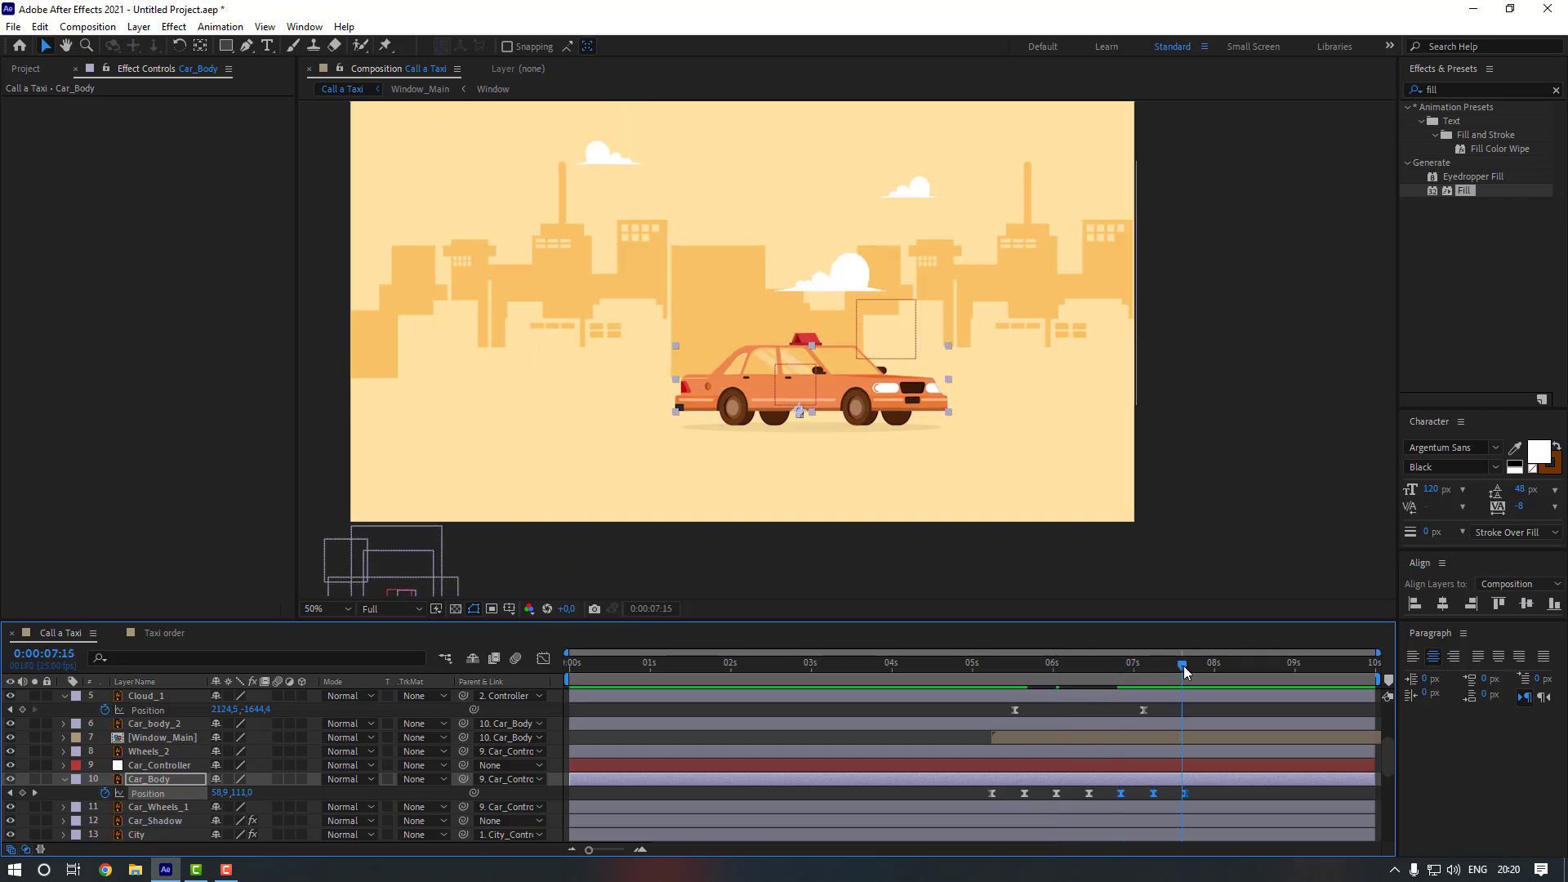
key(ctrl+v)
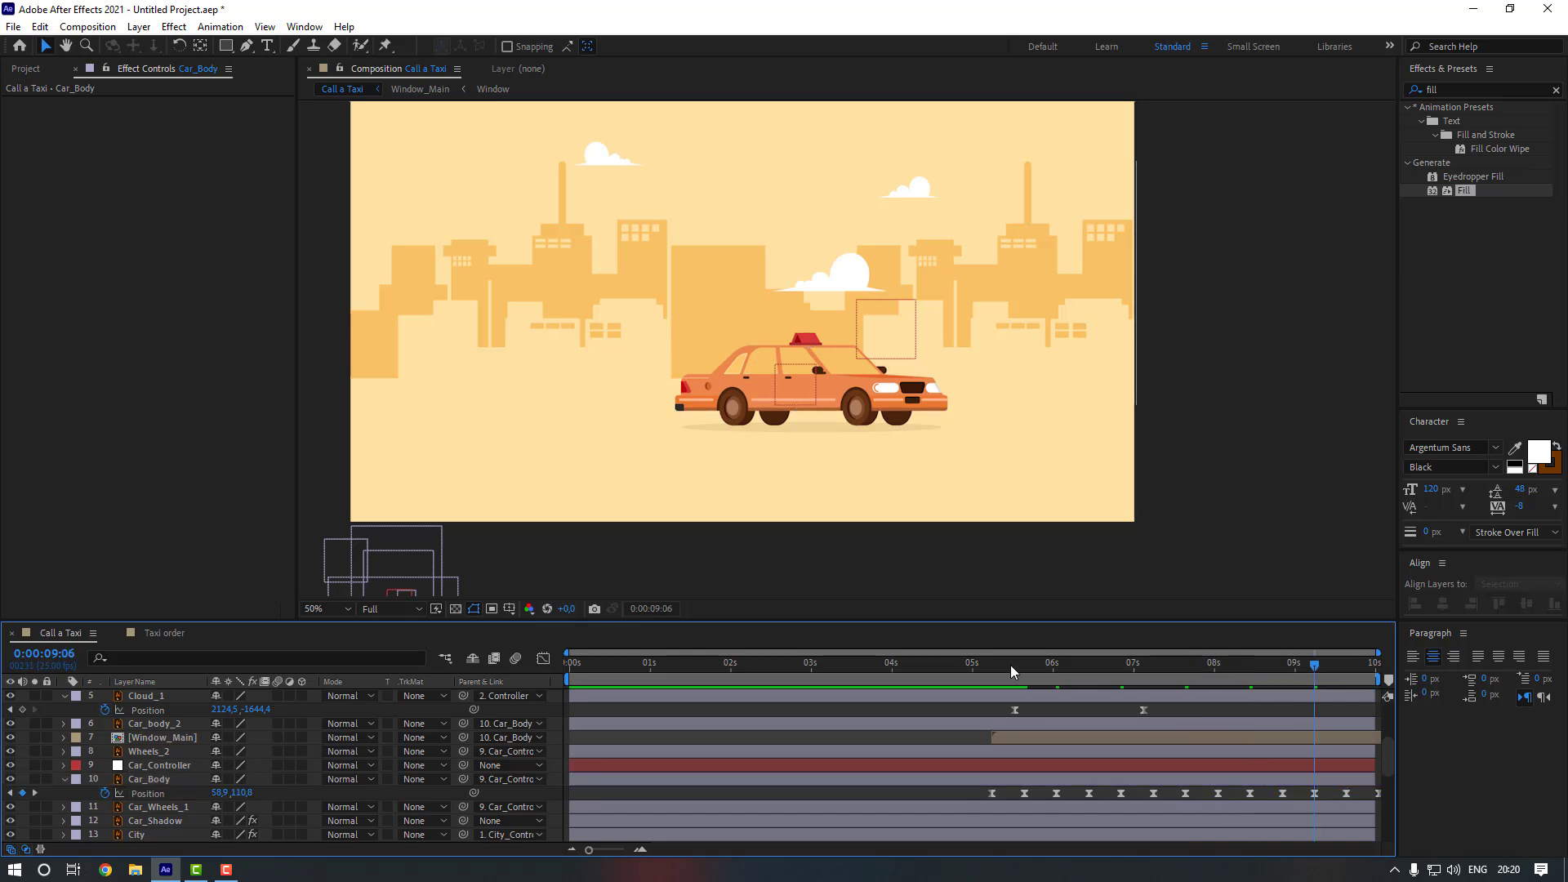
click(982, 671)
key(space)
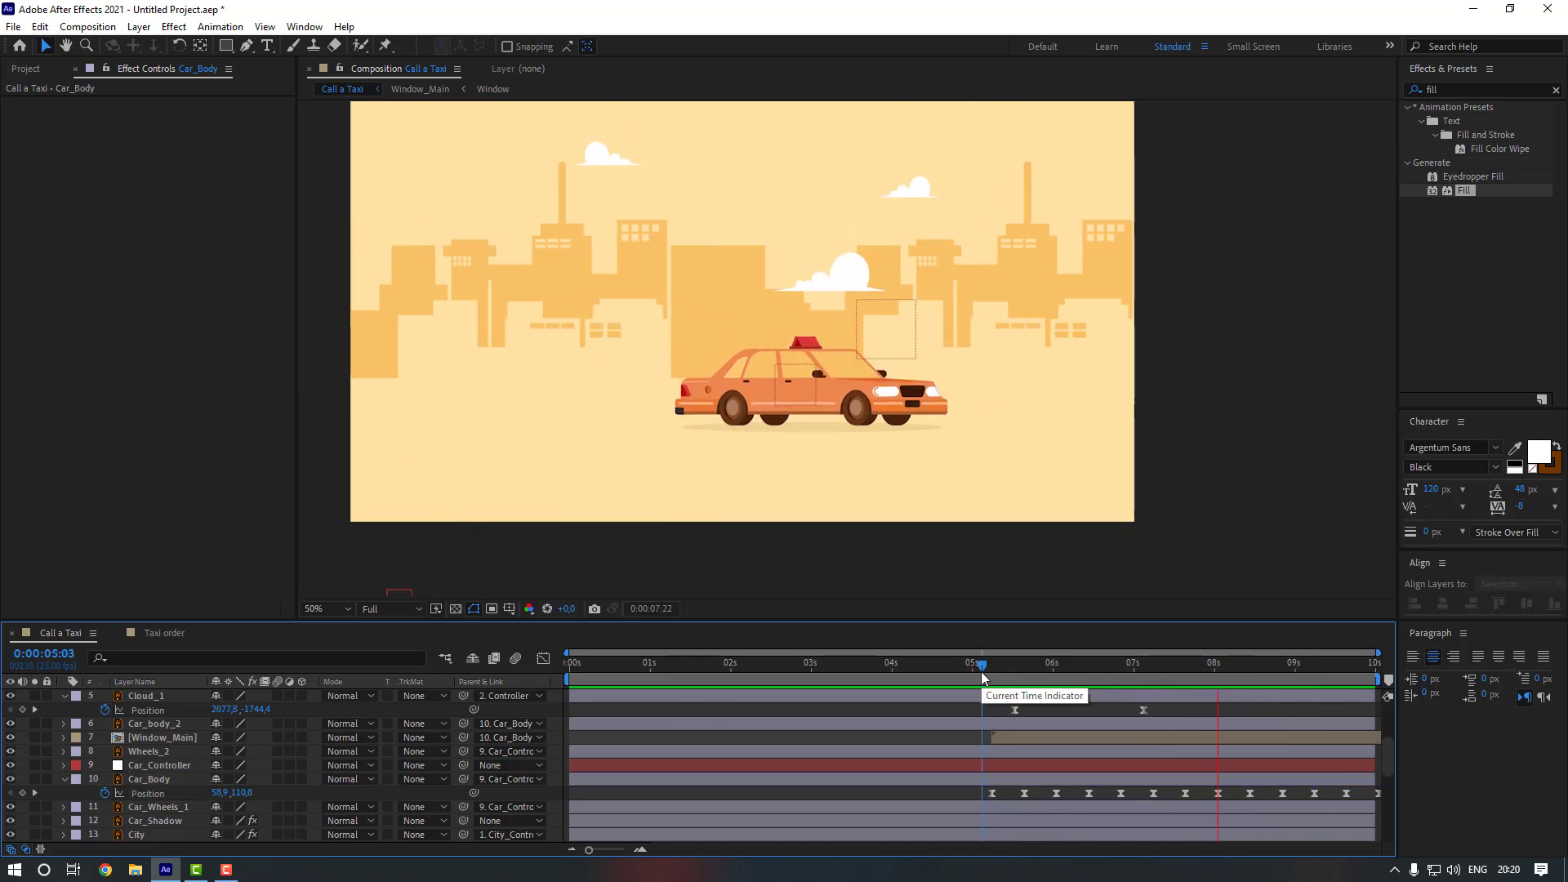
- Keyframe Car_Body's Rotation at -1° at 0:00:05:06, 1° at 0:00:05:16 and -1° at 0:00:06:01
click(992, 672)
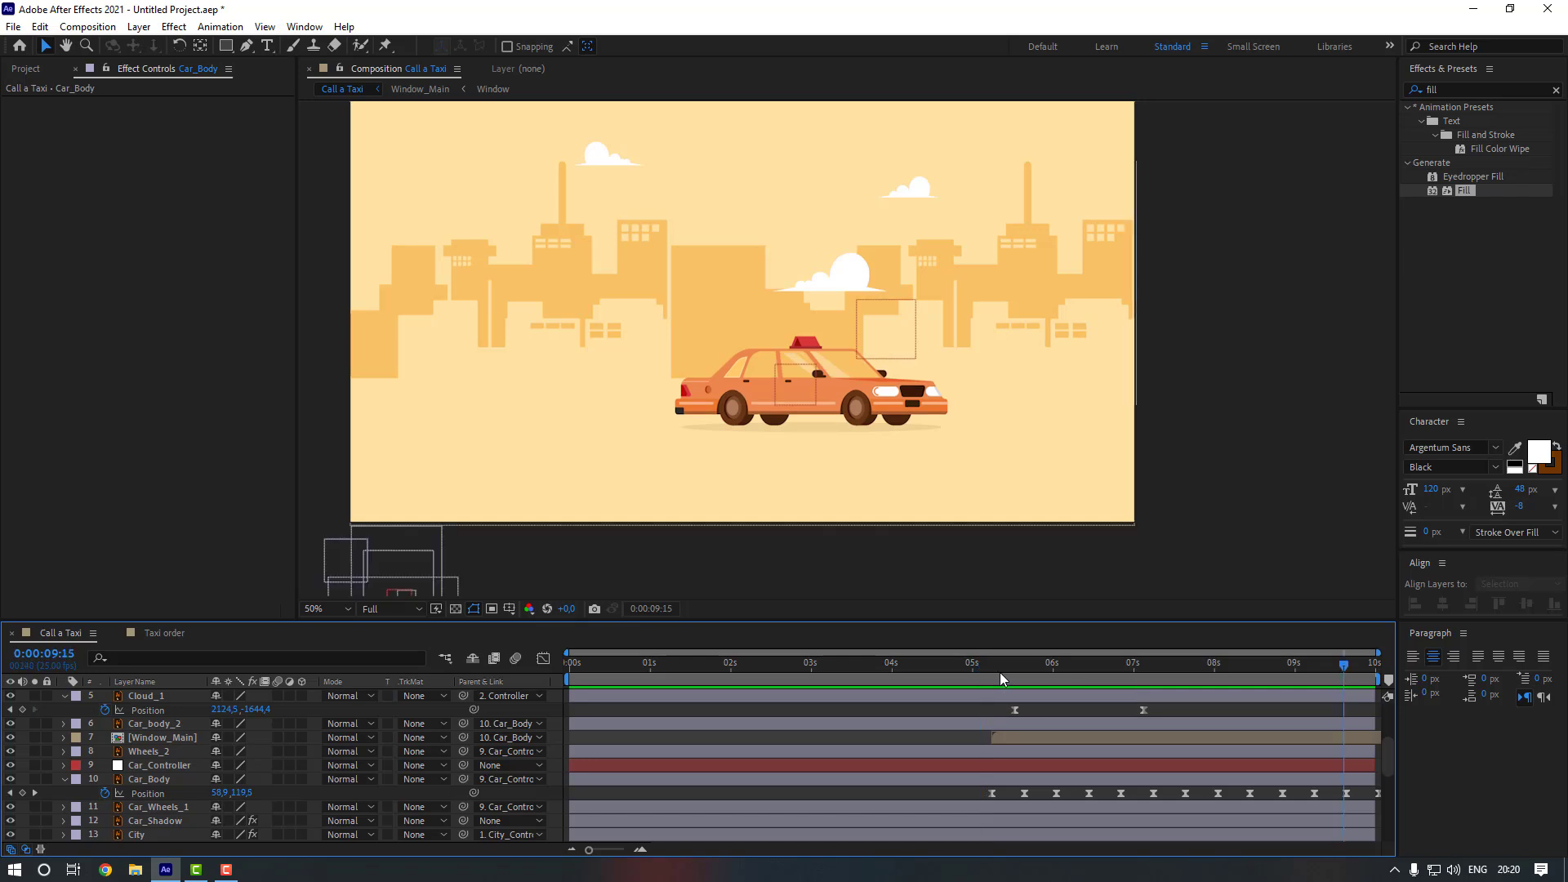
click(1015, 779)
key(alt+shift+r)
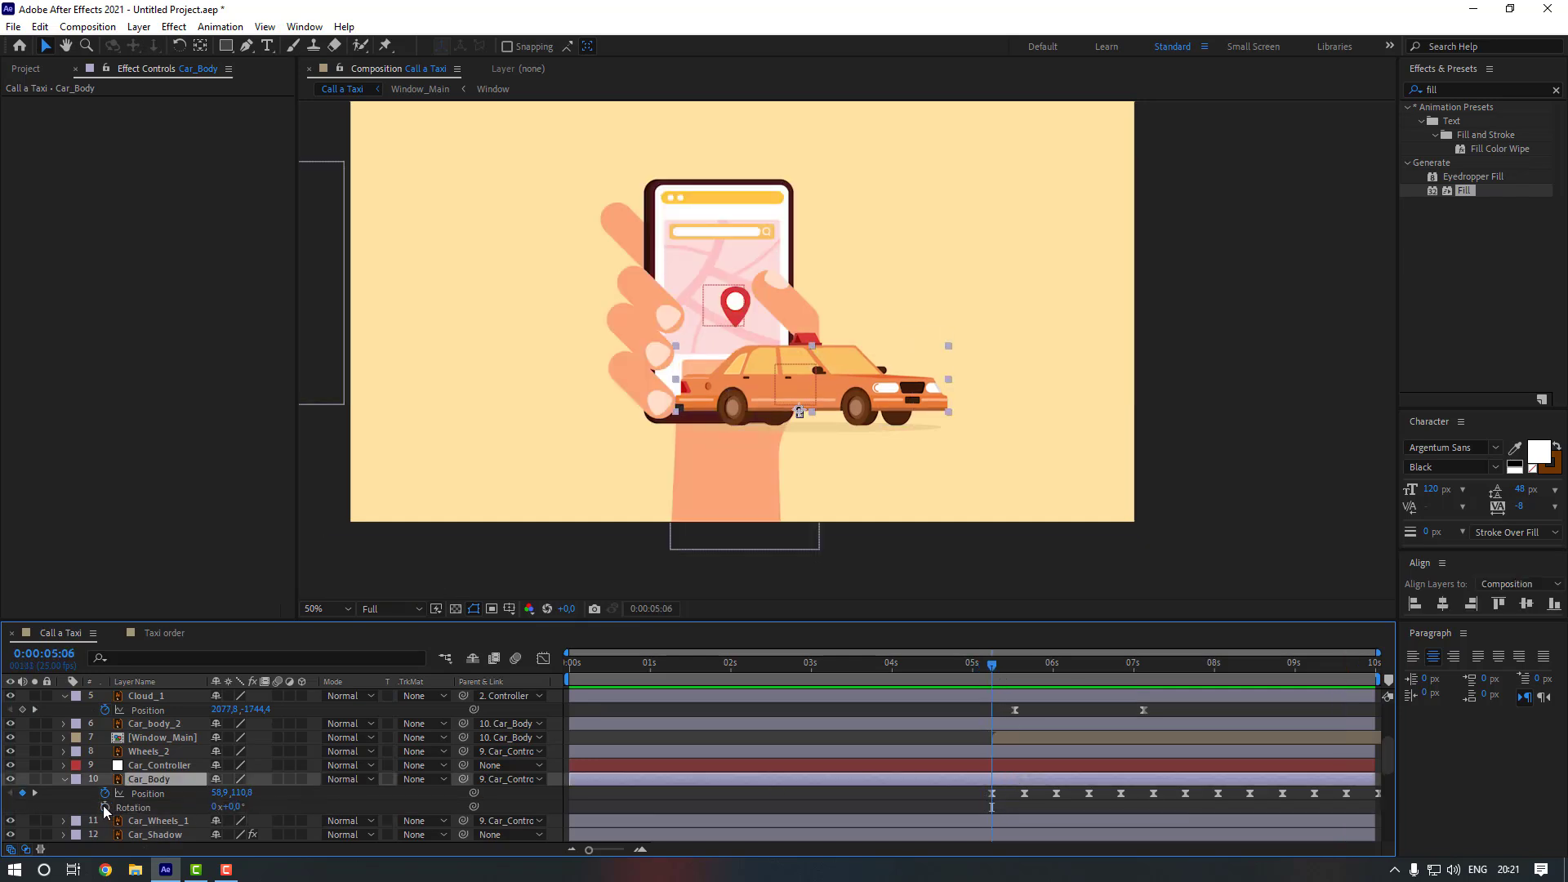
click(104, 806)
drag(237, 806, 234, 806)
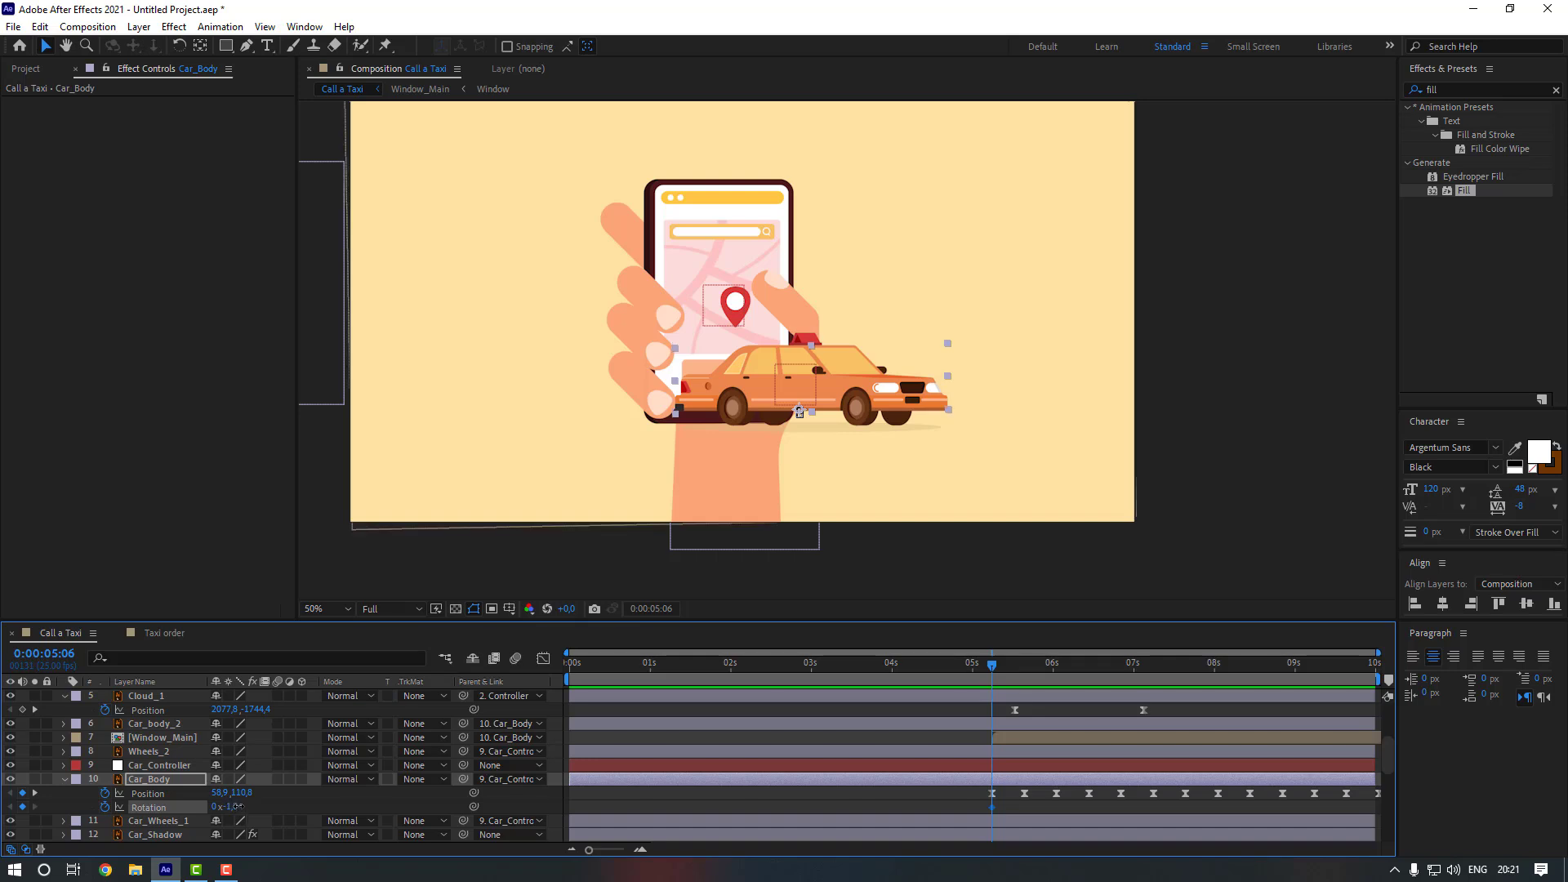
key(shift+Page_Down)
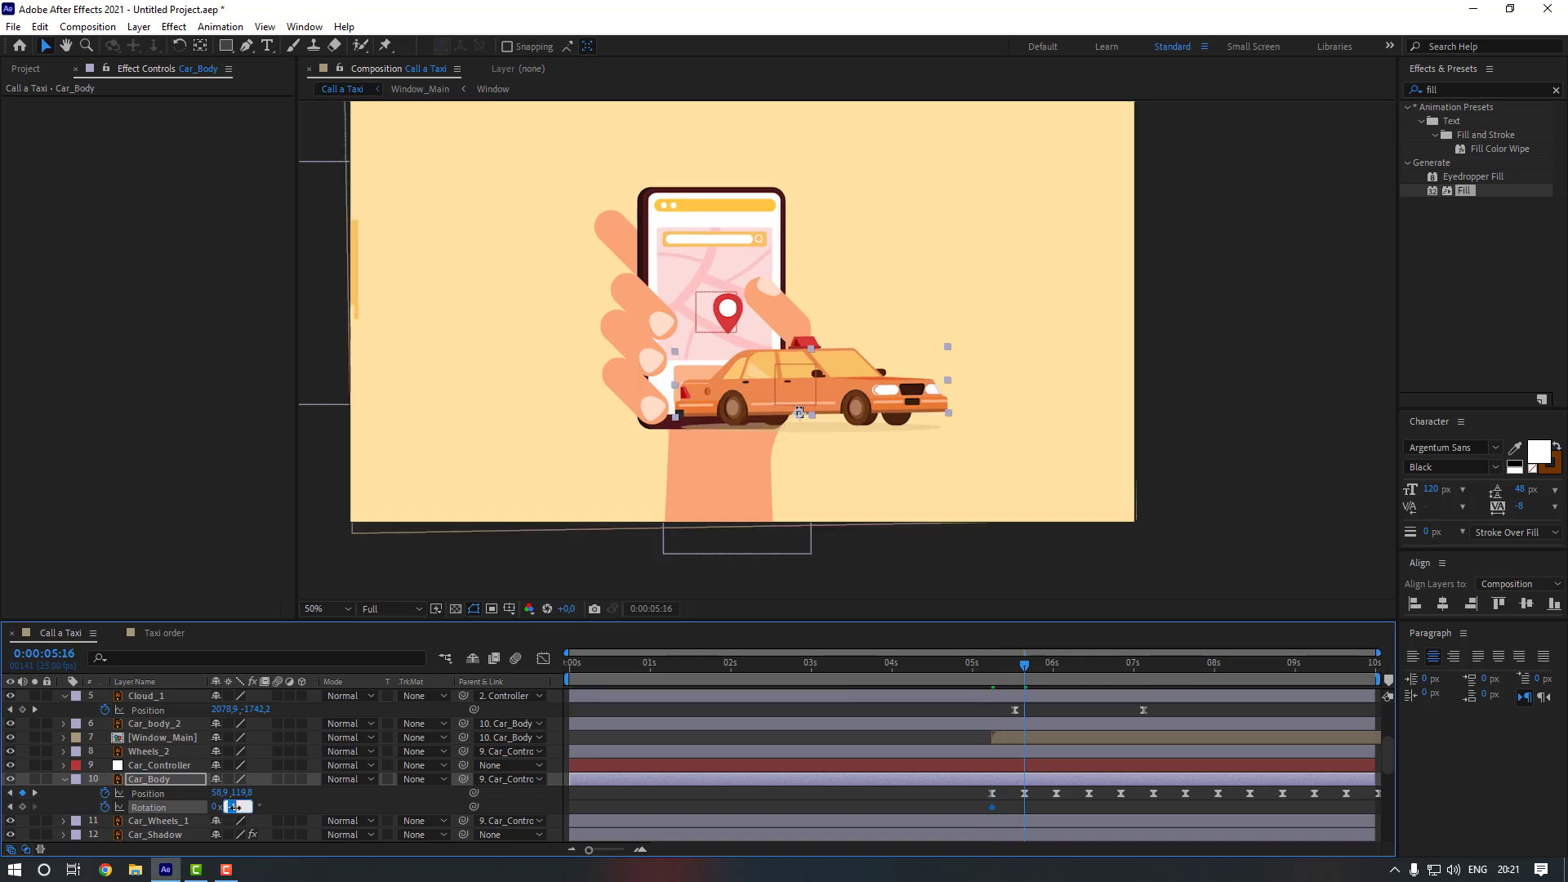
key(Return)
key(shift+Page_Down)
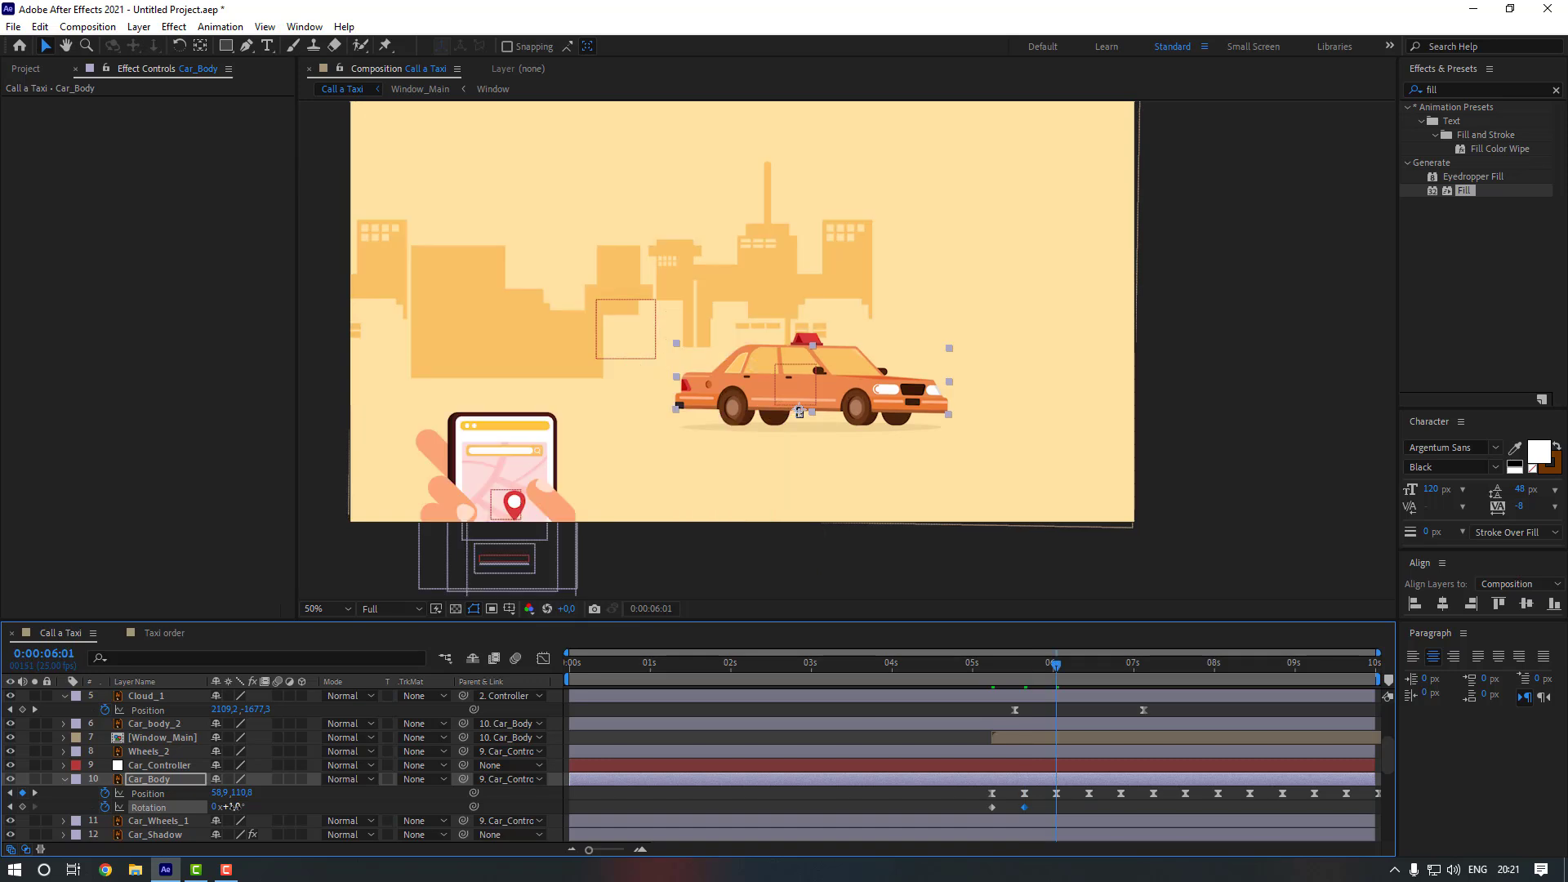
drag(235, 806, 233, 806)
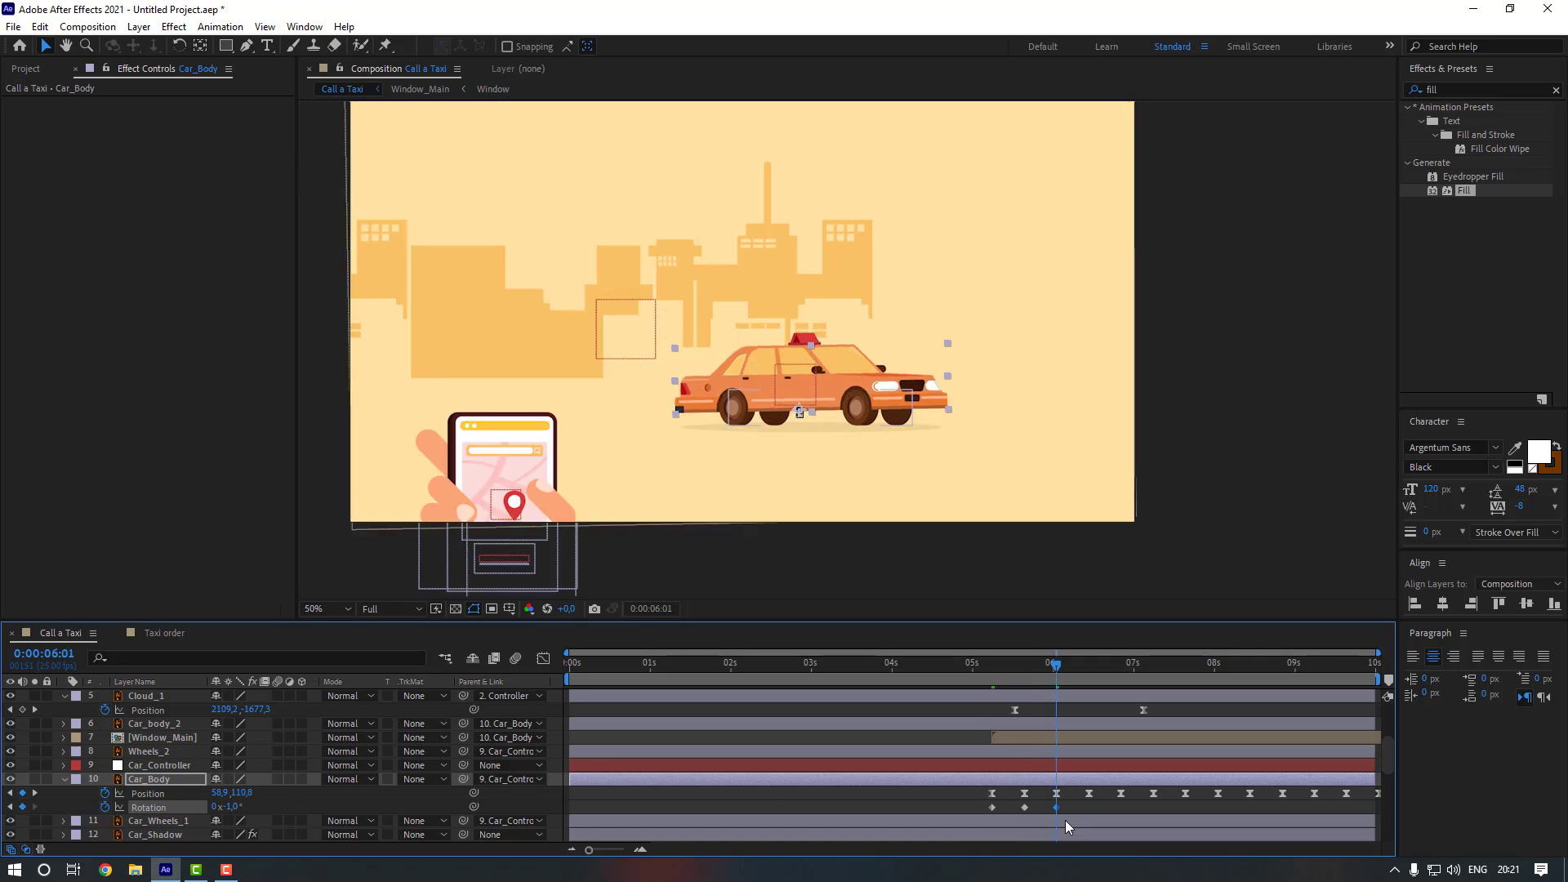
- Apply Easy Ease to all three Car_Body Rotation keyframes
right_click(992, 808)
mouse_move(1078, 797)
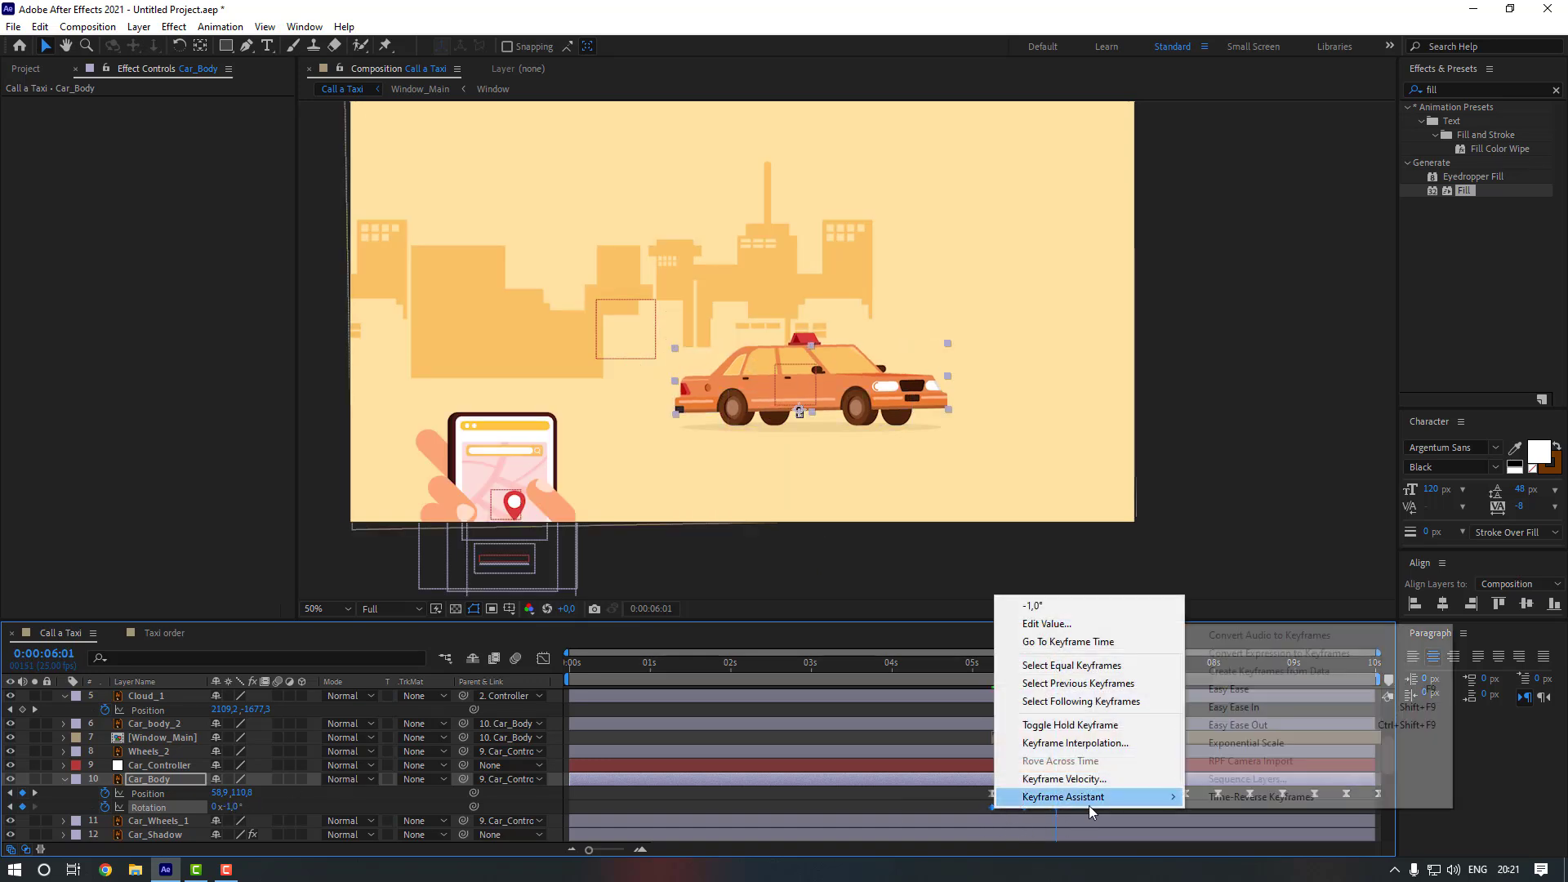
click(1245, 707)
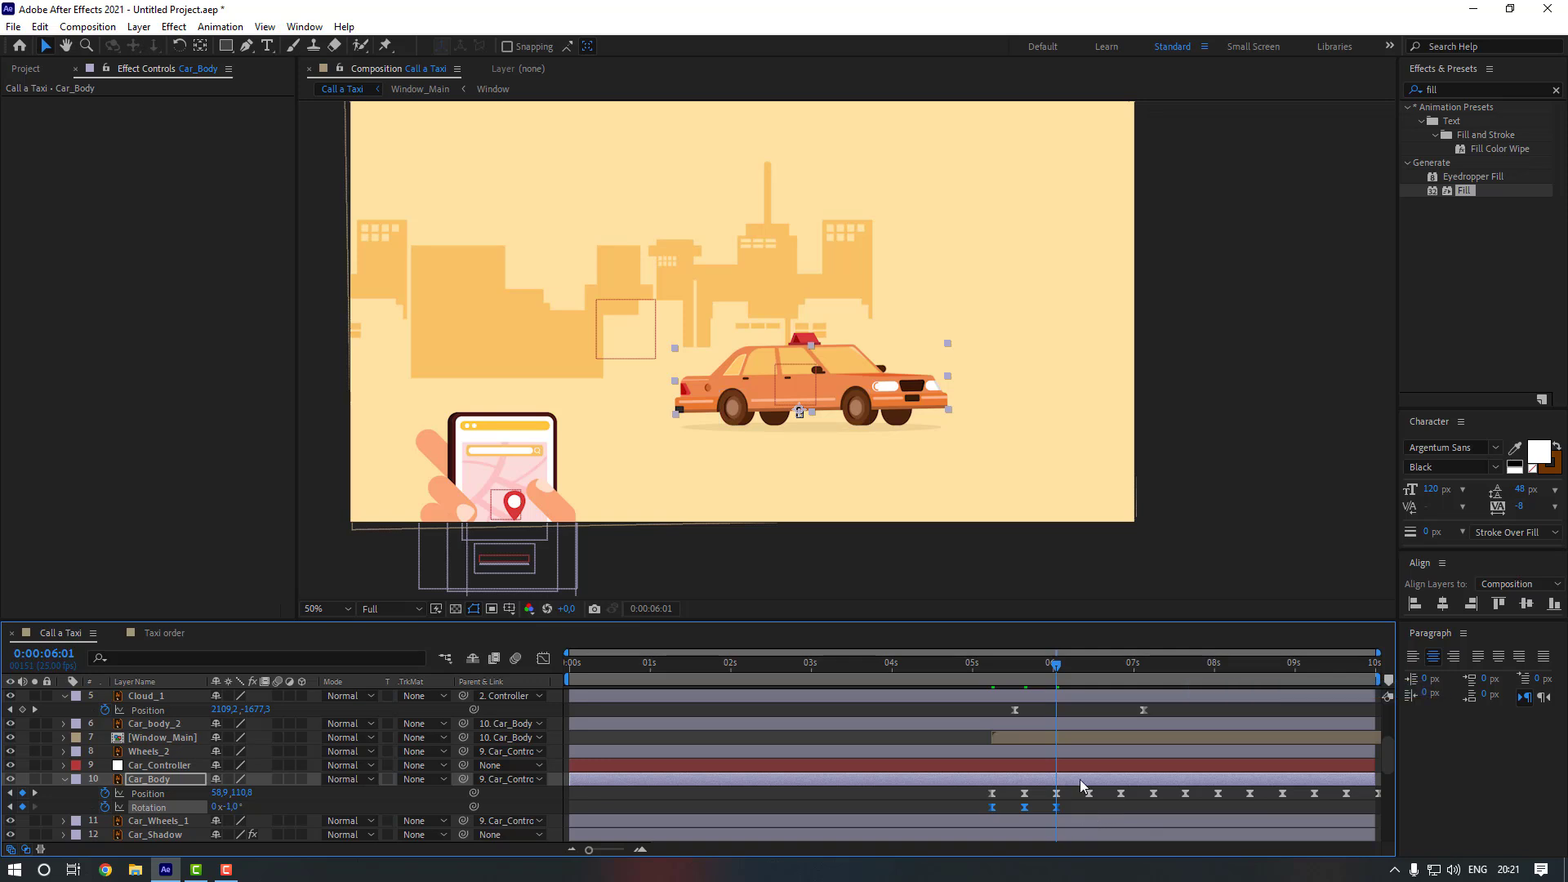
- Repeat Car_Body's three Rotation keyframes back to back from 0:00:06:01 to the timeline's end, previewing the rocking motion
click(1122, 662)
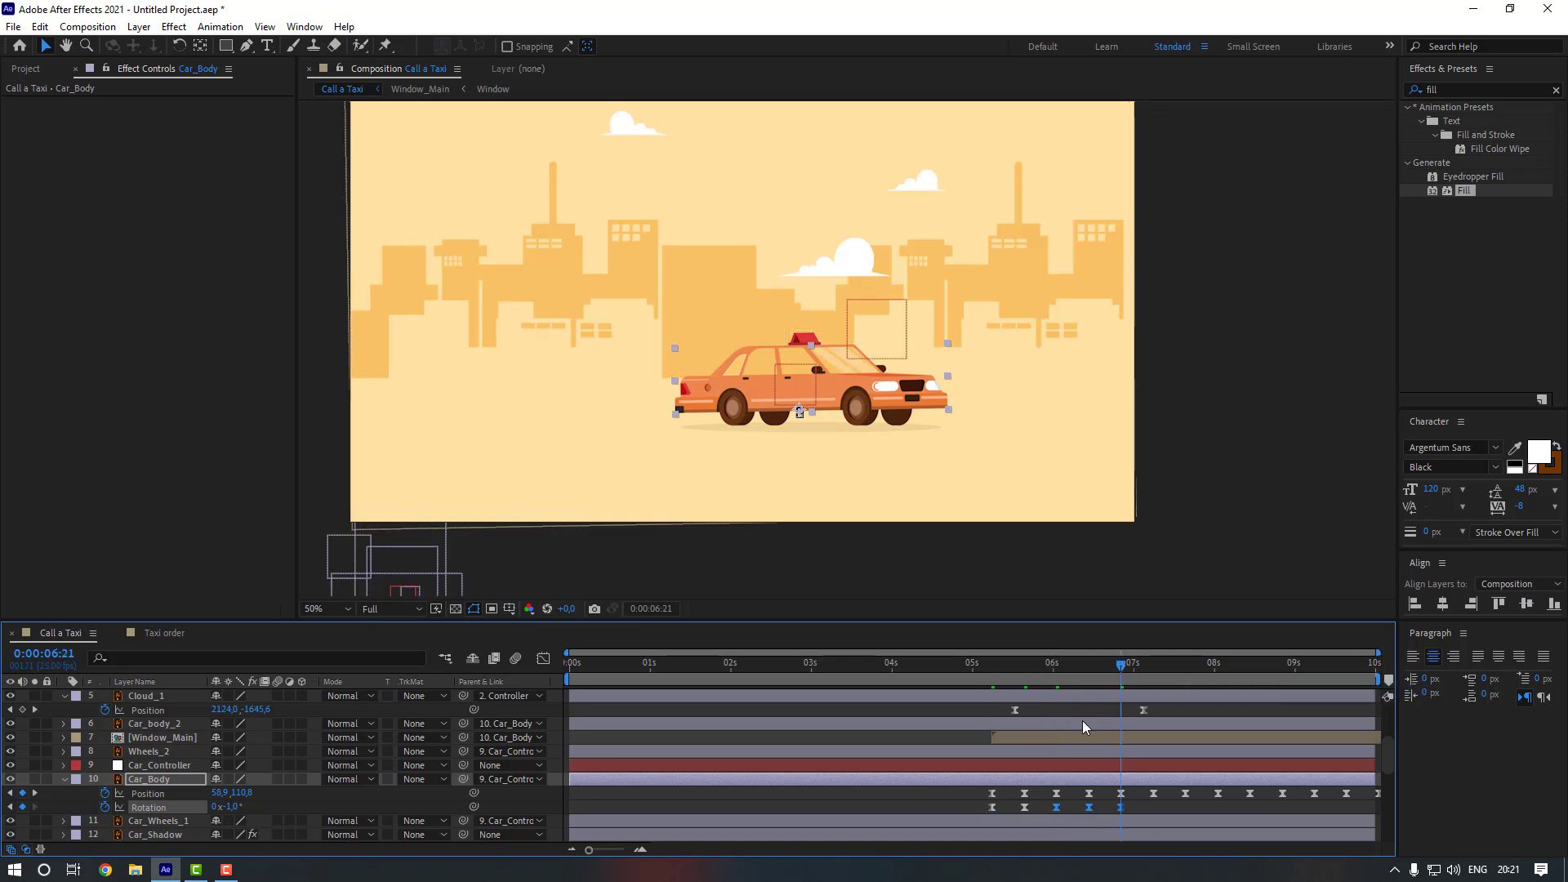
click(1217, 815)
click(984, 669)
key(space)
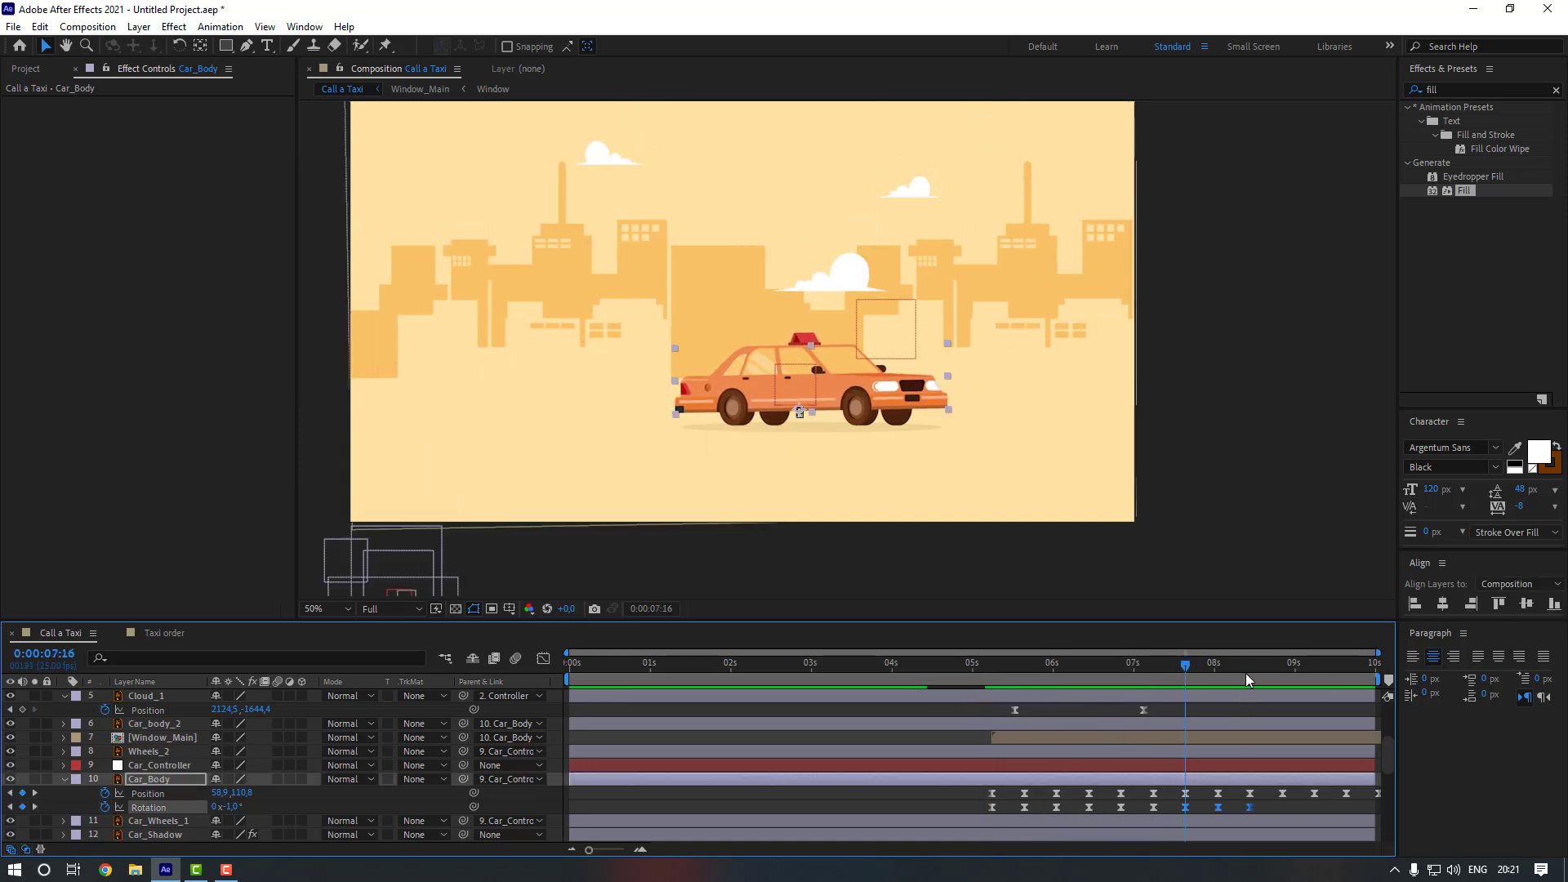
click(1249, 664)
key(ctrl+v)
drag(1305, 664, 1313, 663)
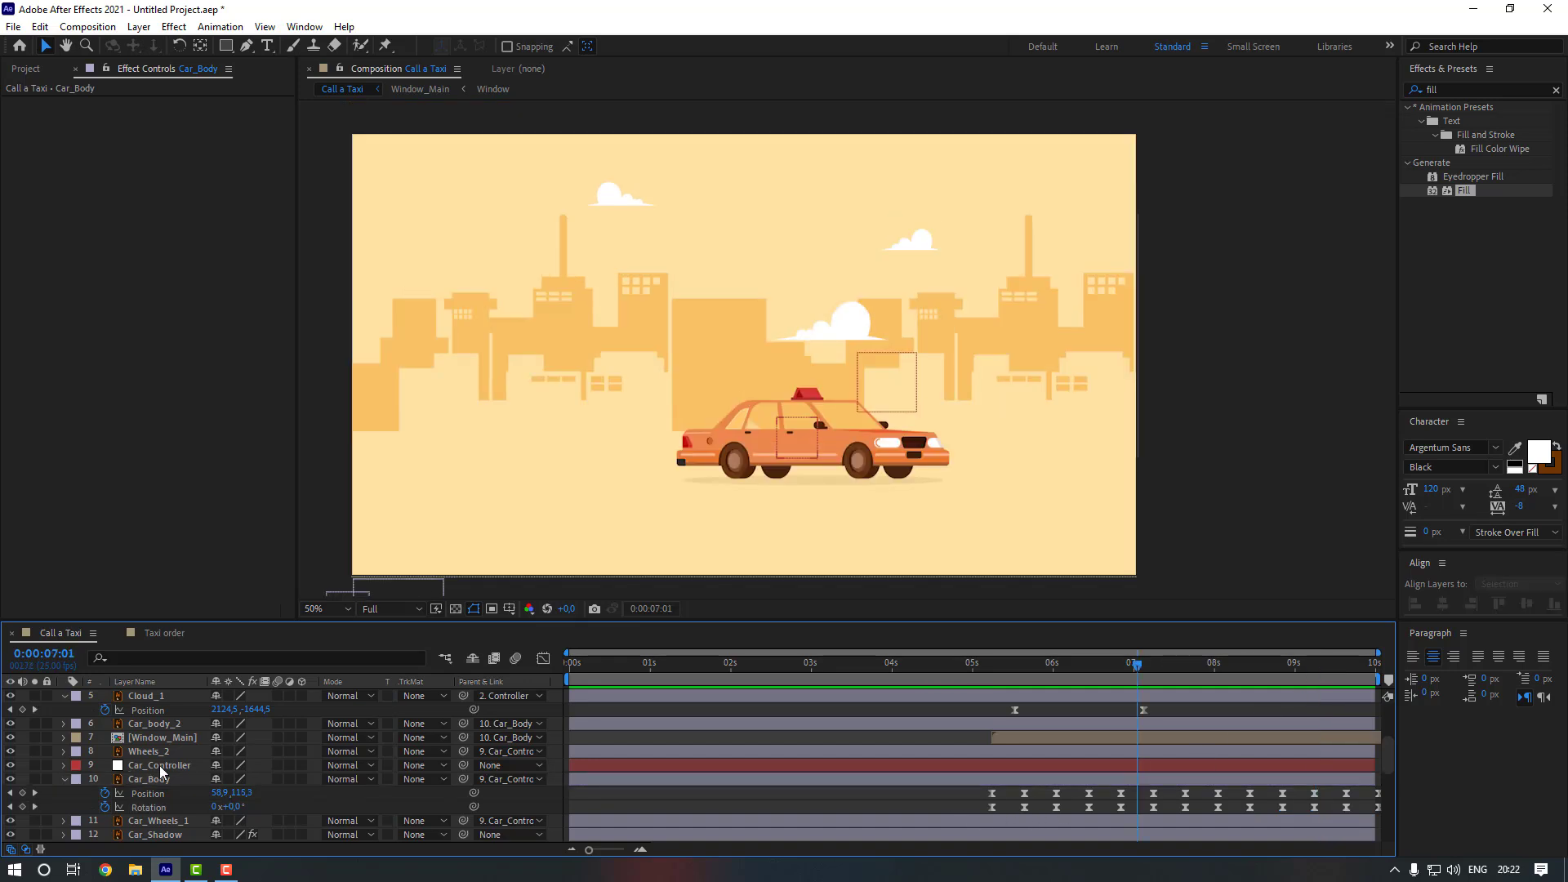
- Parent Car_Controller to City_Controller and preview the taxi entering with the city from 0:00:04:19
click(159, 766)
scroll(174, 766, up, 2)
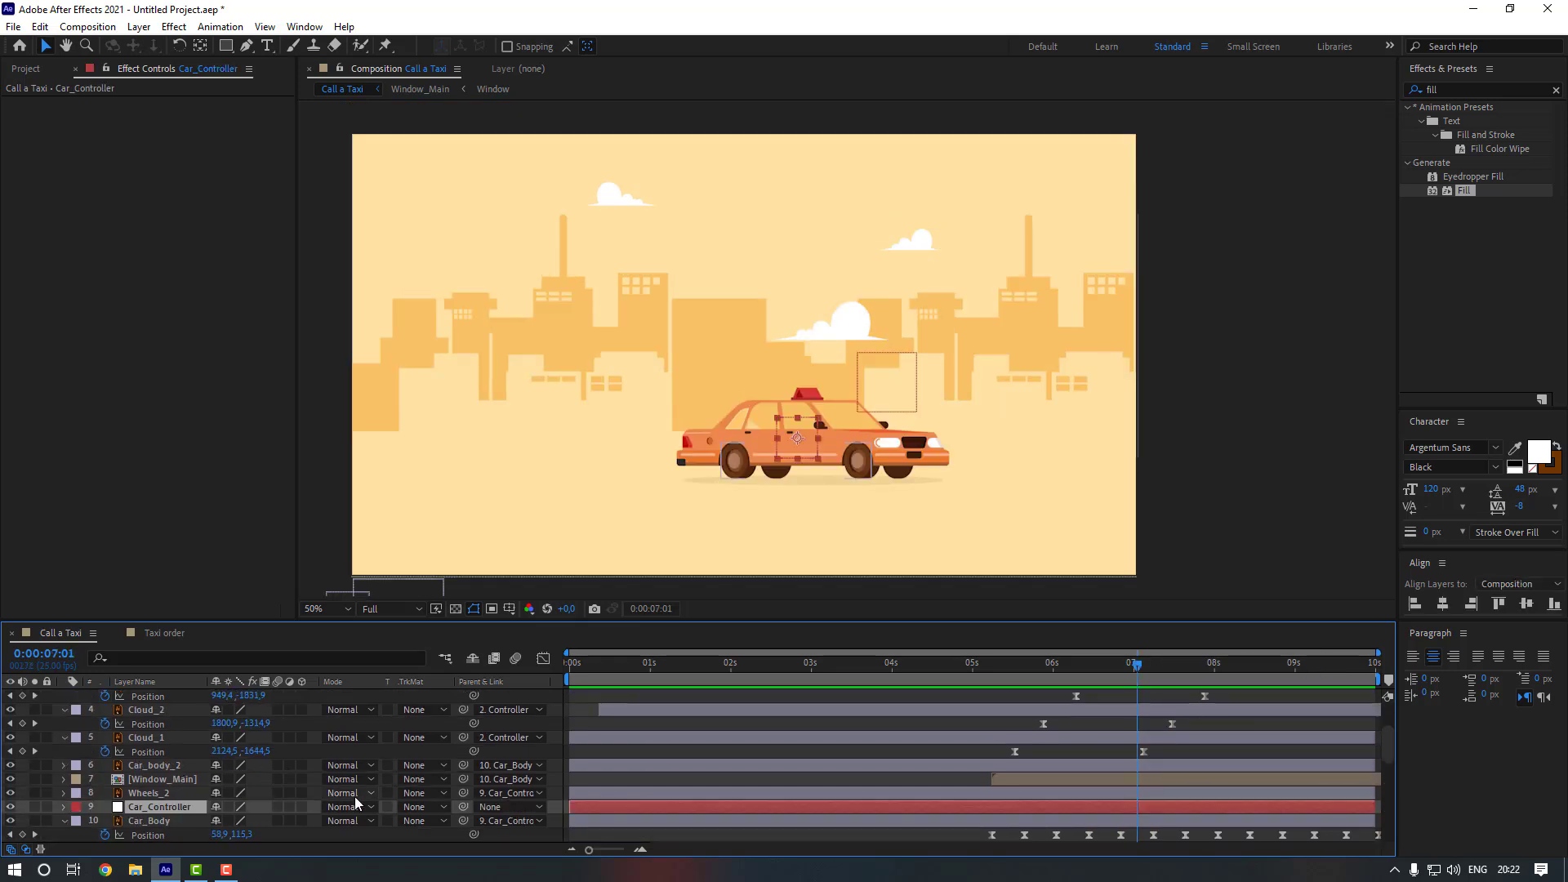
click(502, 810)
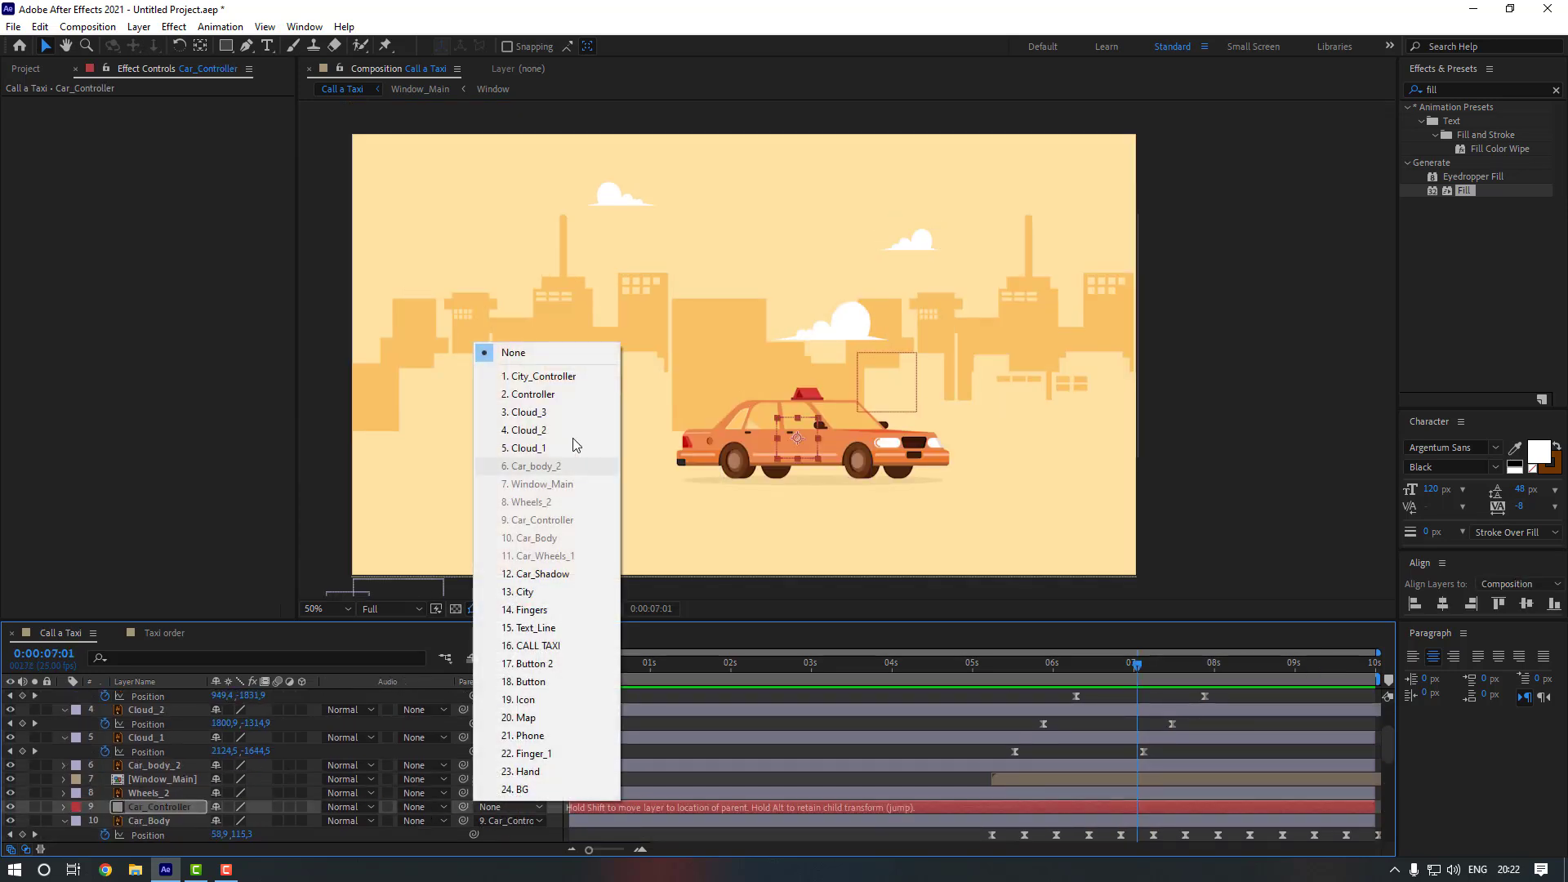
click(543, 375)
drag(1021, 660, 953, 668)
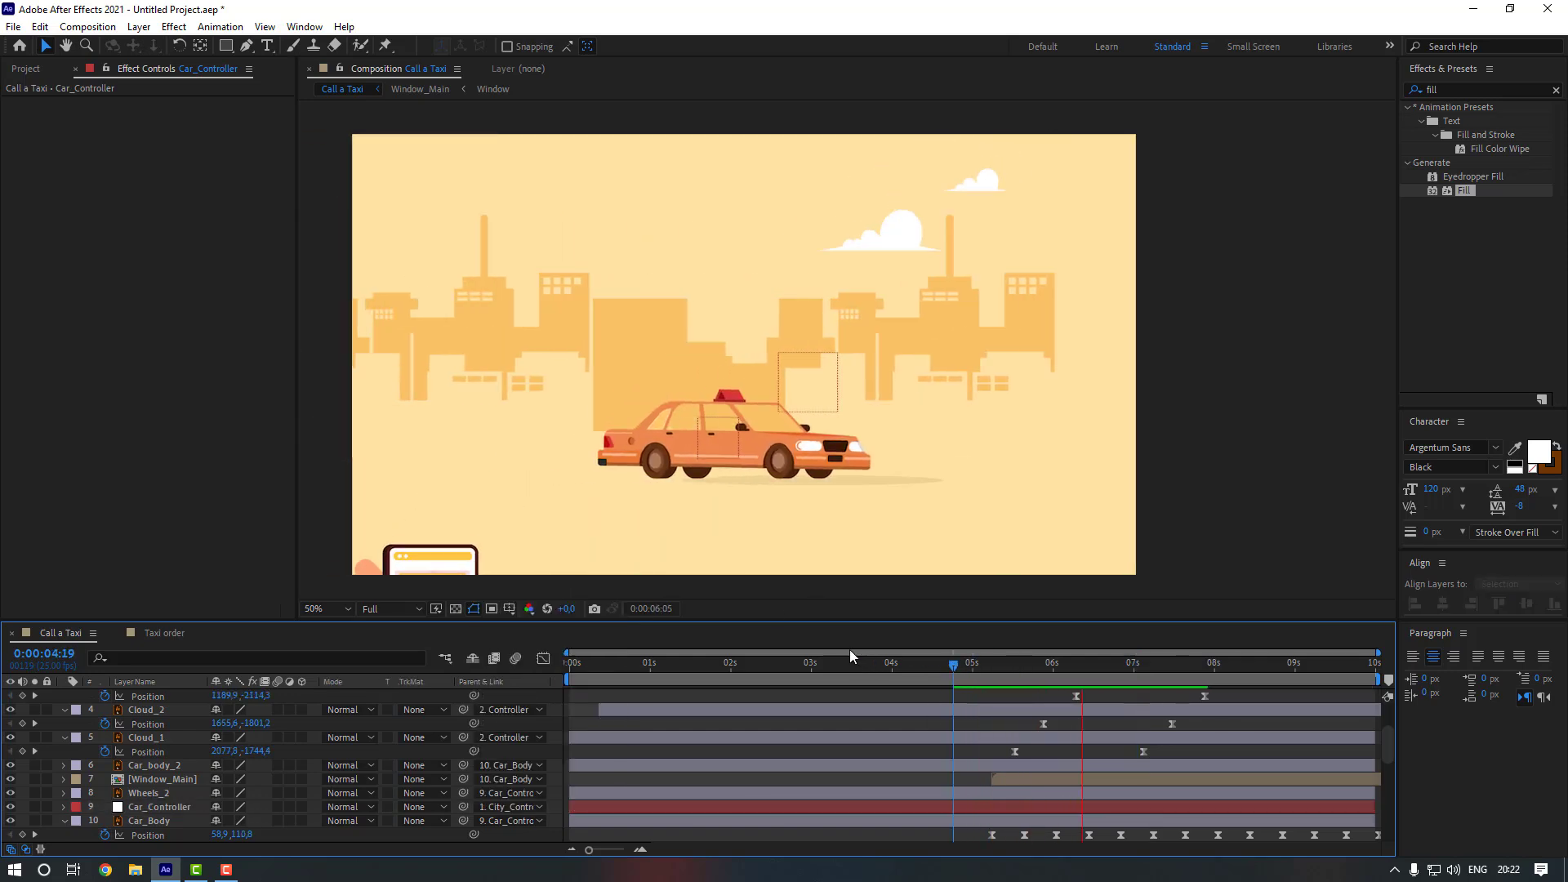
- Parent the Car_Shadow layer to City_Controller and check its movement between 0:00:05:00 and 0:00:06:21
scroll(194, 792, down, 2)
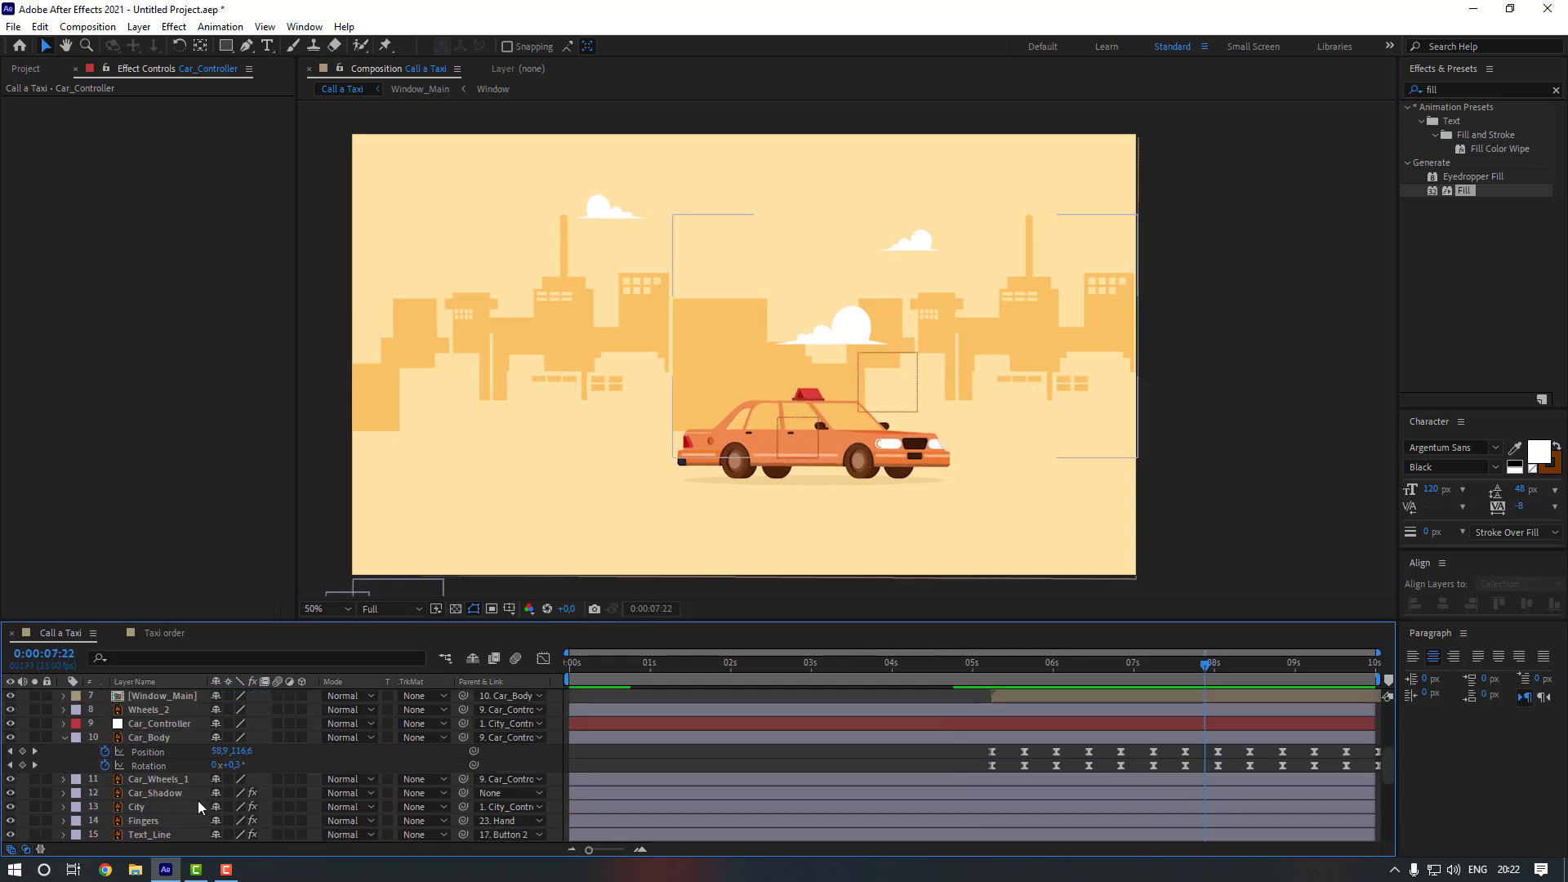
click(197, 796)
click(513, 794)
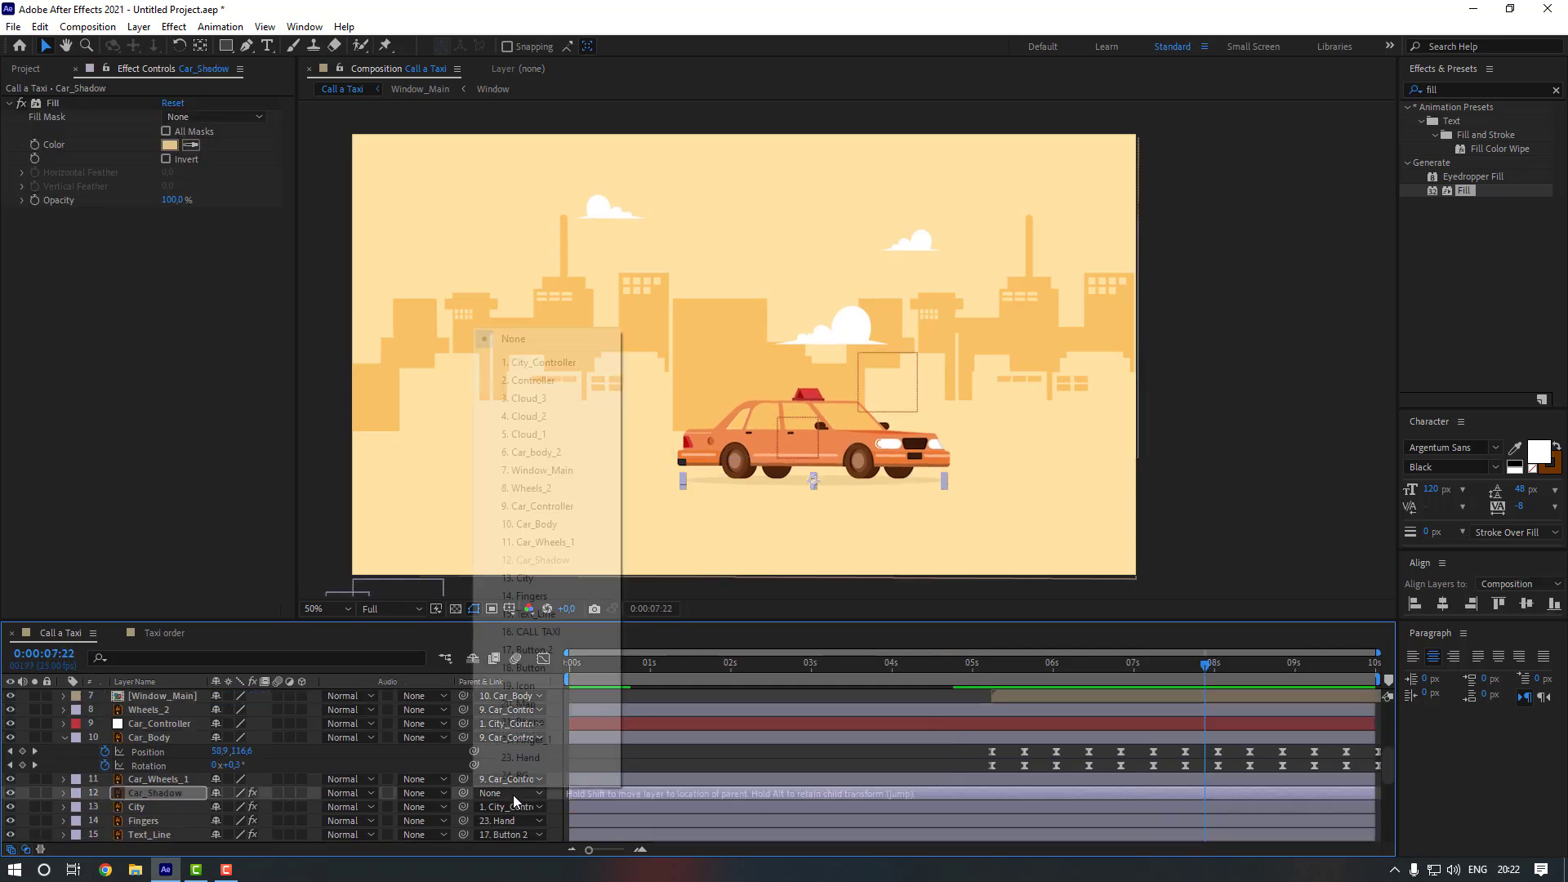
click(571, 362)
drag(973, 664, 1121, 671)
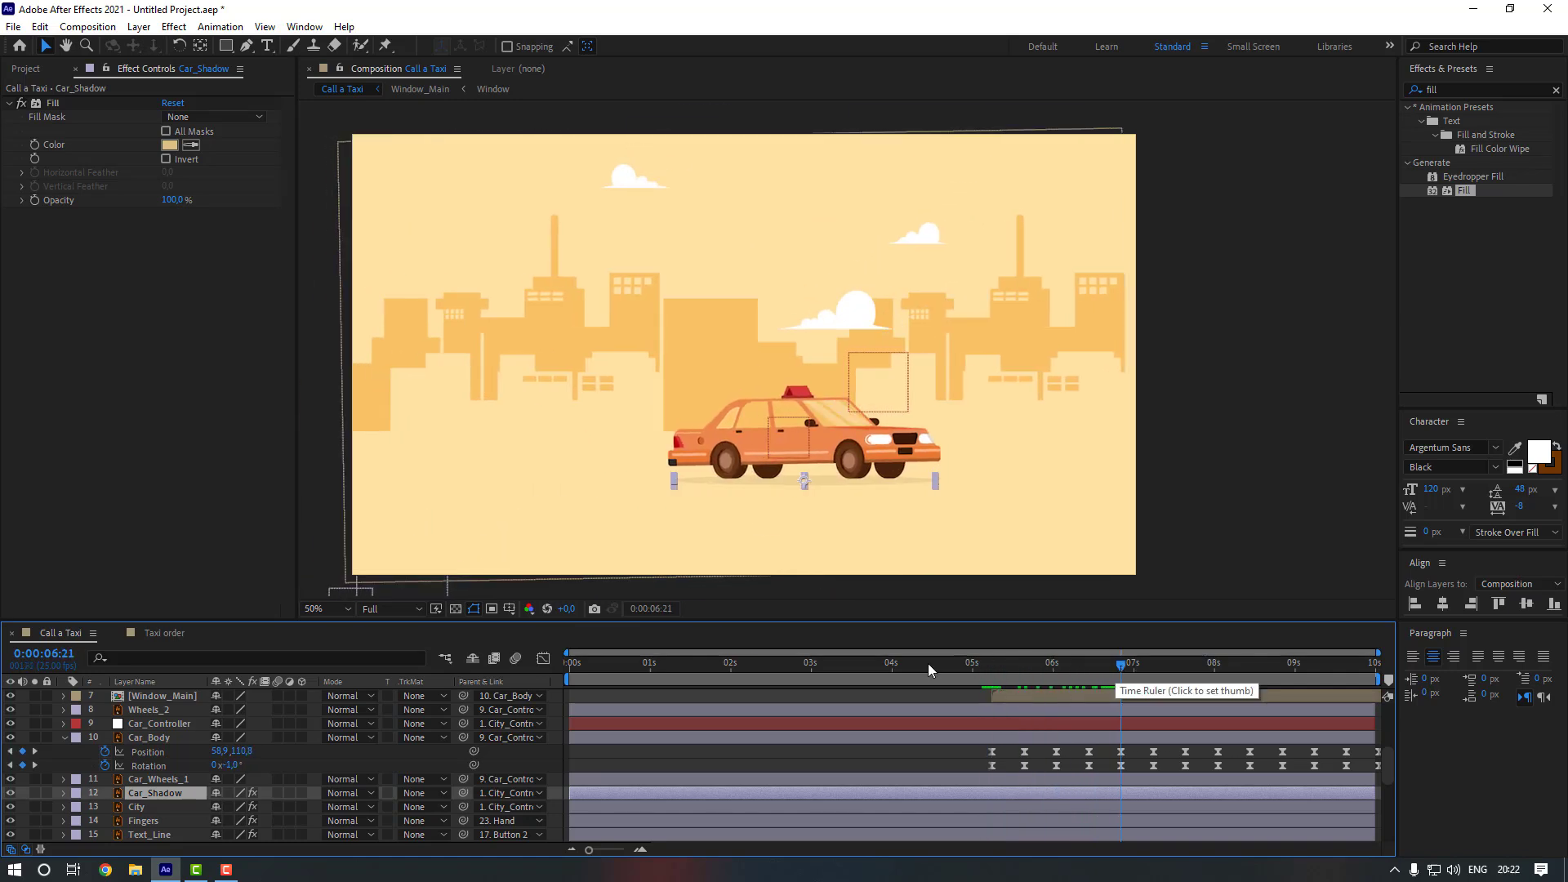
- Keyframe Car_Shadow's Scale at 69% at 0:00:06:21, unlinked 78 by 69% at 0:00:07:06, and 69% again at 0:00:07:16
key(s)
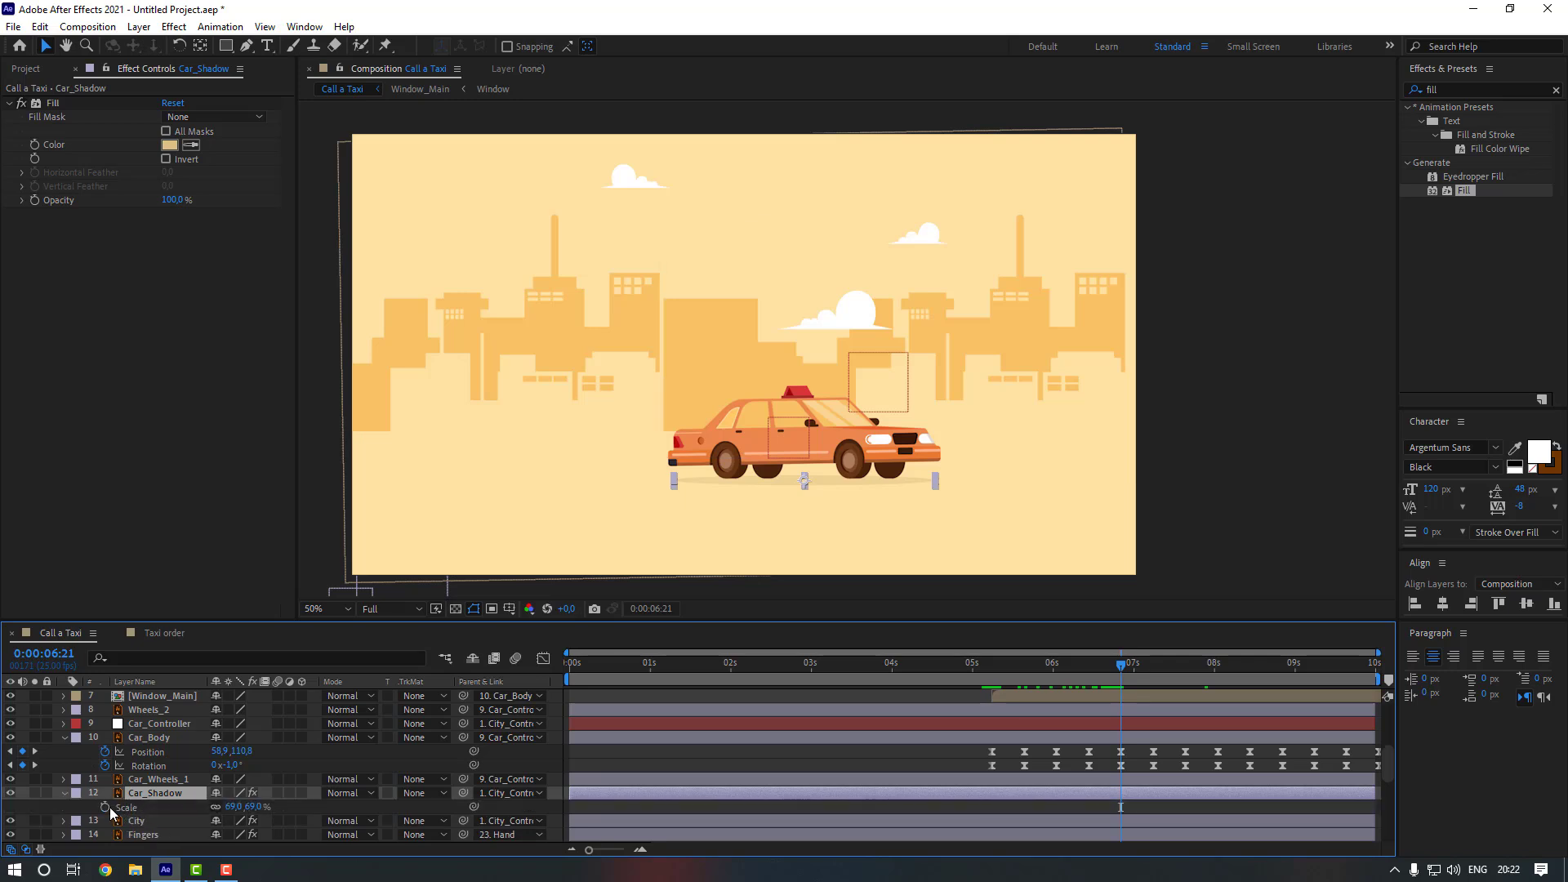
key(shift+Page_Down)
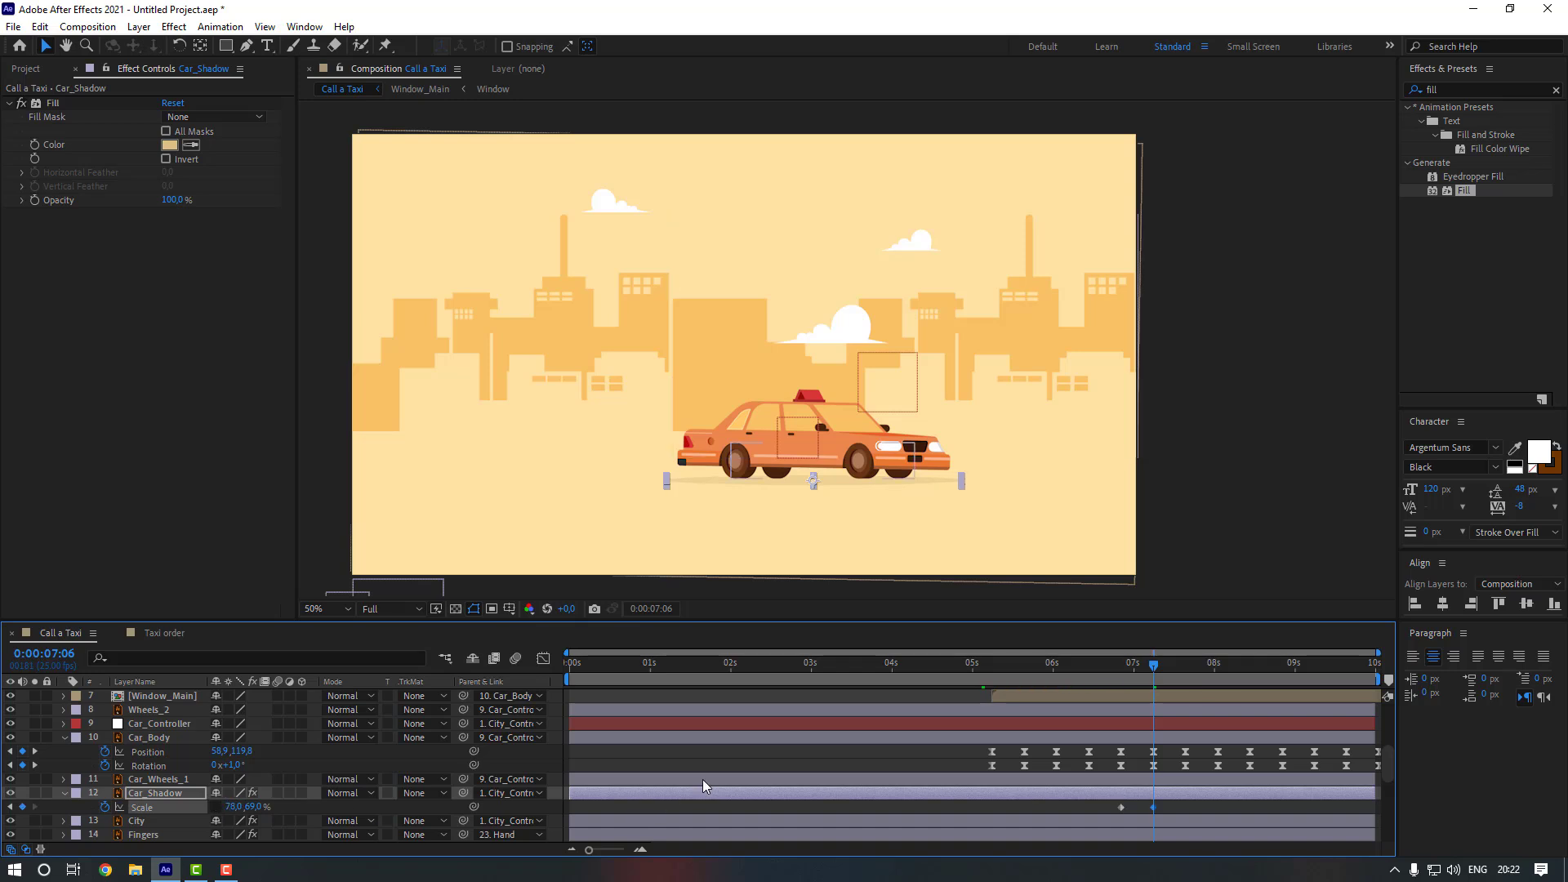
key(shift+Page_Down)
- Apply Easy Ease to Car_Shadow's three Scale keyframes and shift them to line up with Car_Body's first bounce at 0:00:05:06
mouse_move(1104, 803)
mouse_down()
mouse_move(1202, 806)
mouse_move(1097, 814)
mouse_move(1110, 812)
mouse_up()
right_click(1121, 810)
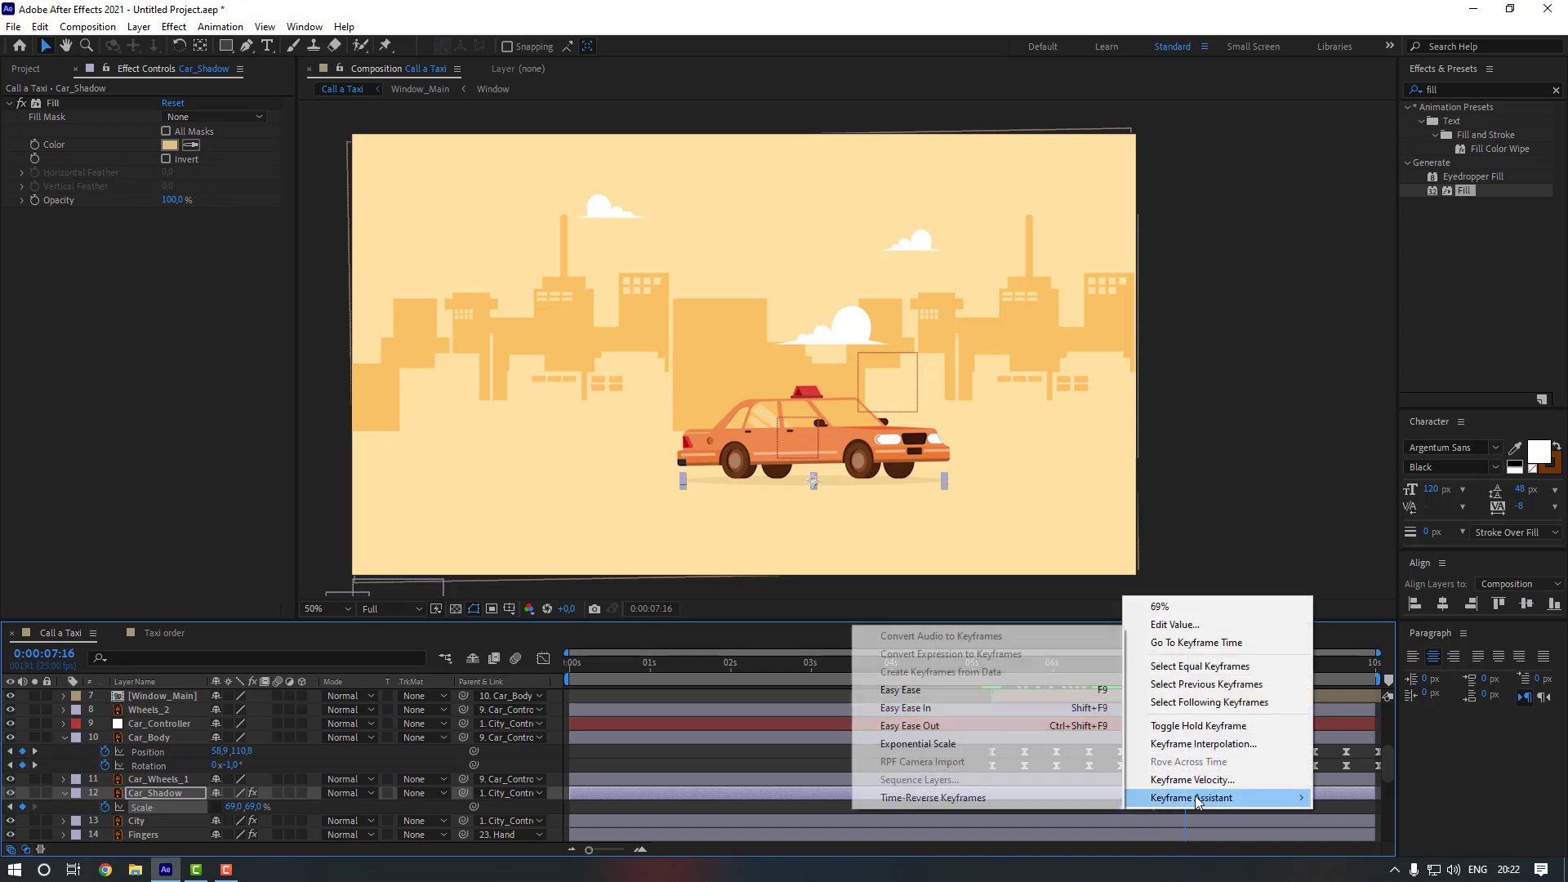
mouse_move(1200, 797)
click(1029, 698)
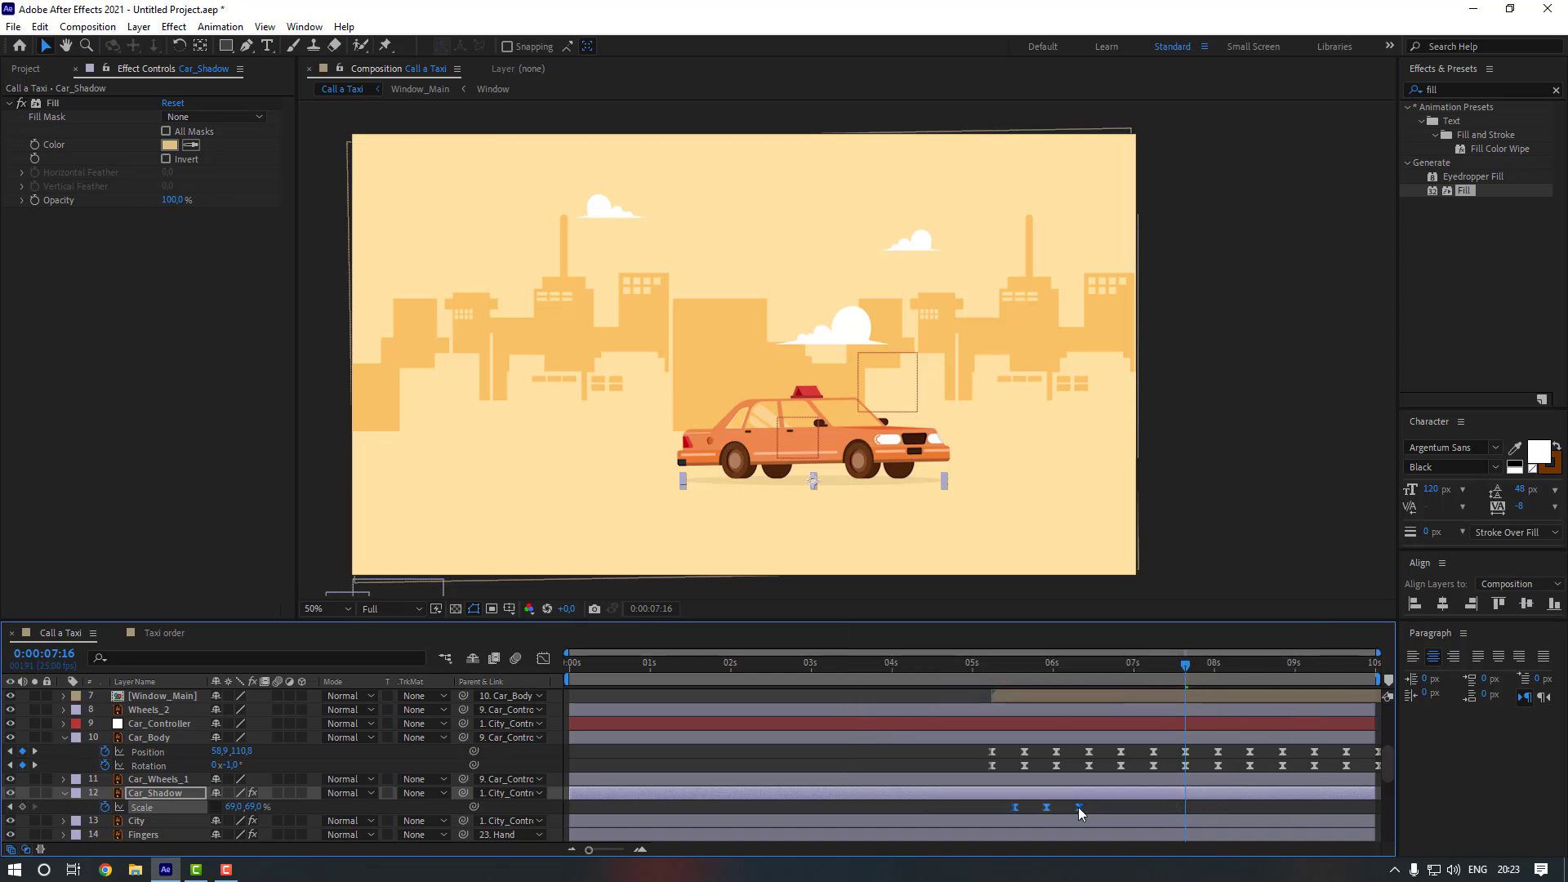
drag(1078, 806, 1056, 807)
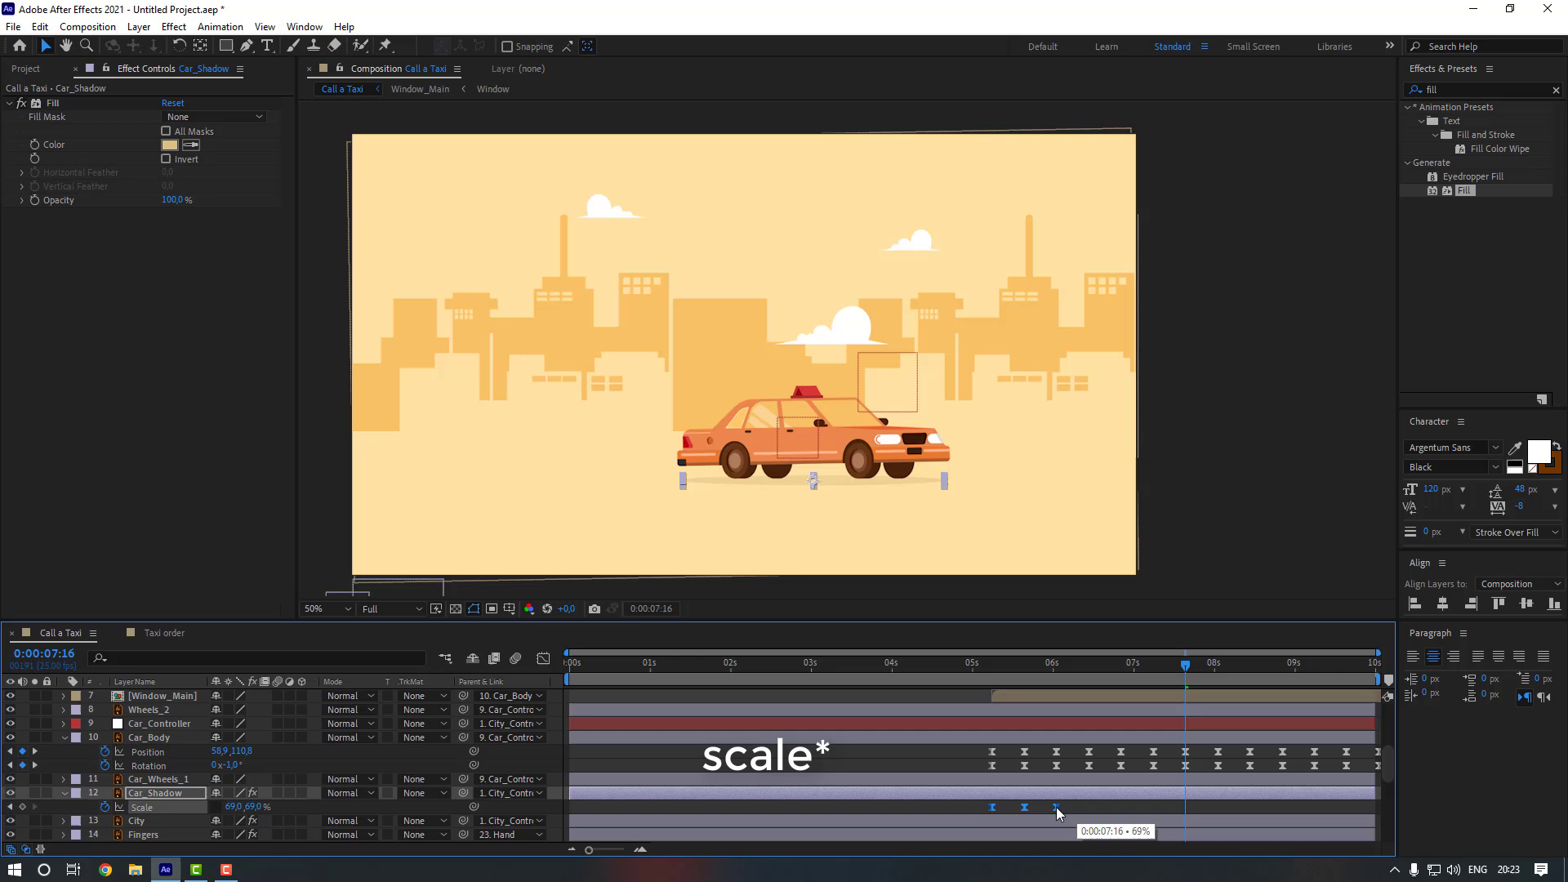
- Repeat Car_Shadow's three Scale keyframes back to back from 0:00:06:01 to the timeline's end and preview the result
click(991, 663)
click(1055, 663)
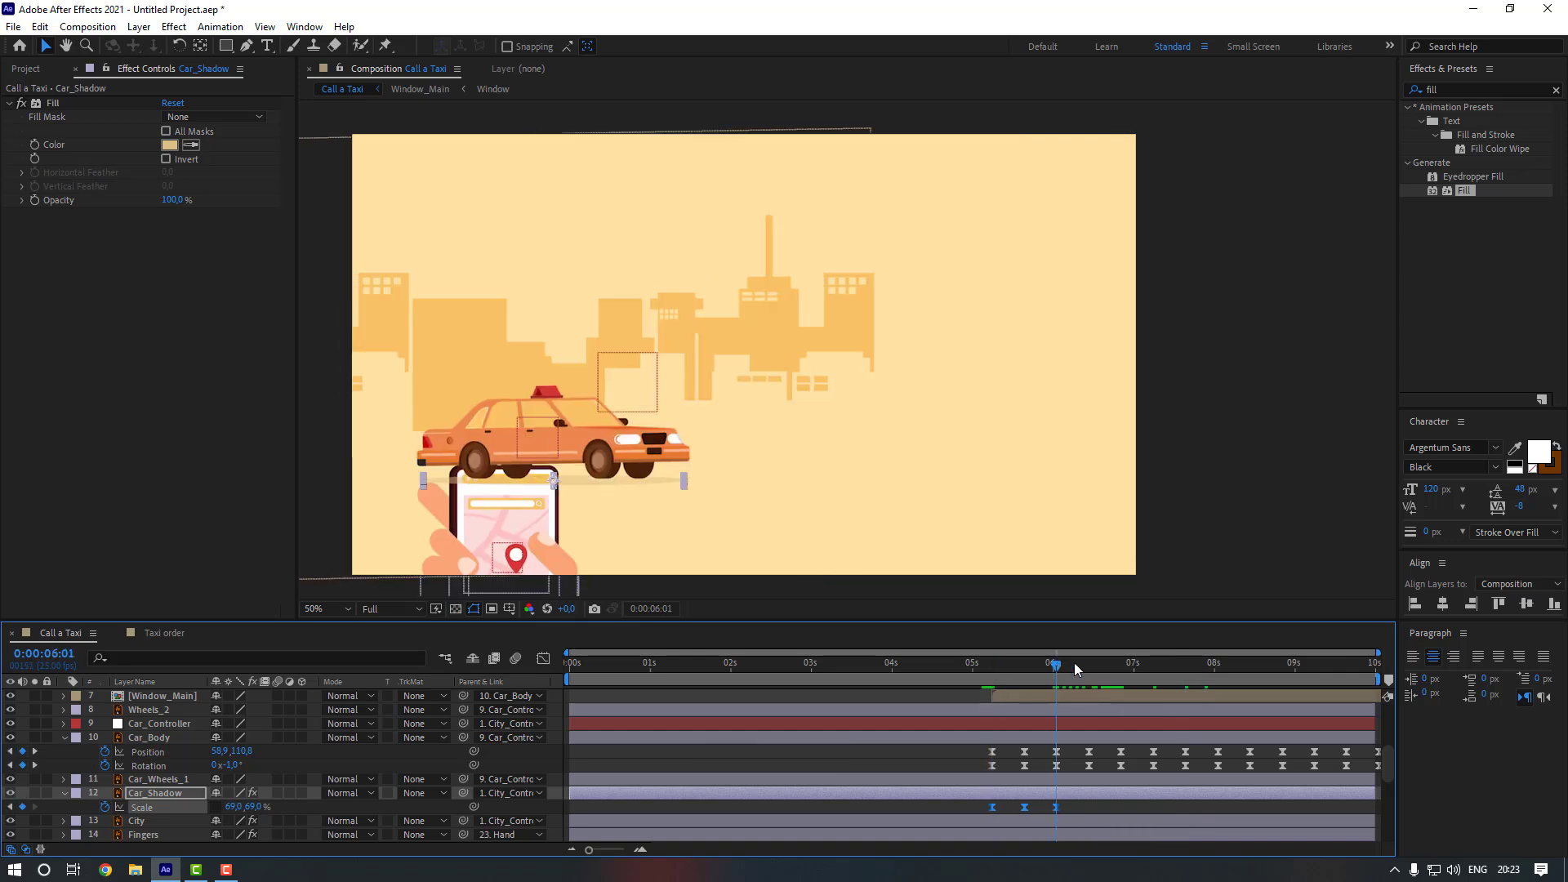
key(ctrl+v)
click(1121, 663)
key(ctrl+v)
click(1184, 663)
key(ctrl+v)
click(1250, 663)
key(ctrl+v)
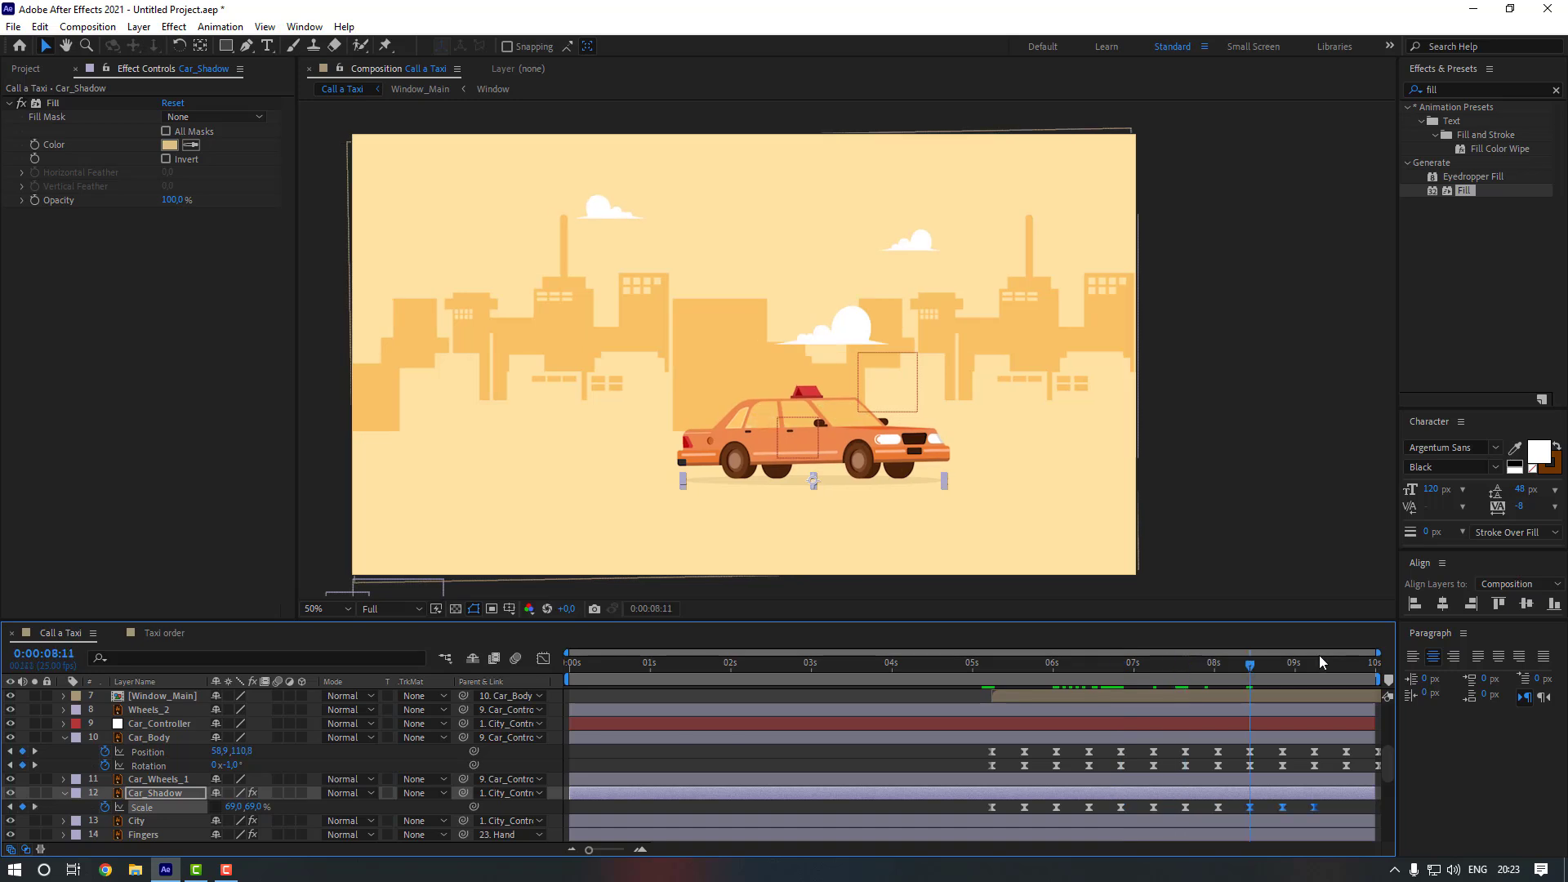
click(968, 674)
key(space)
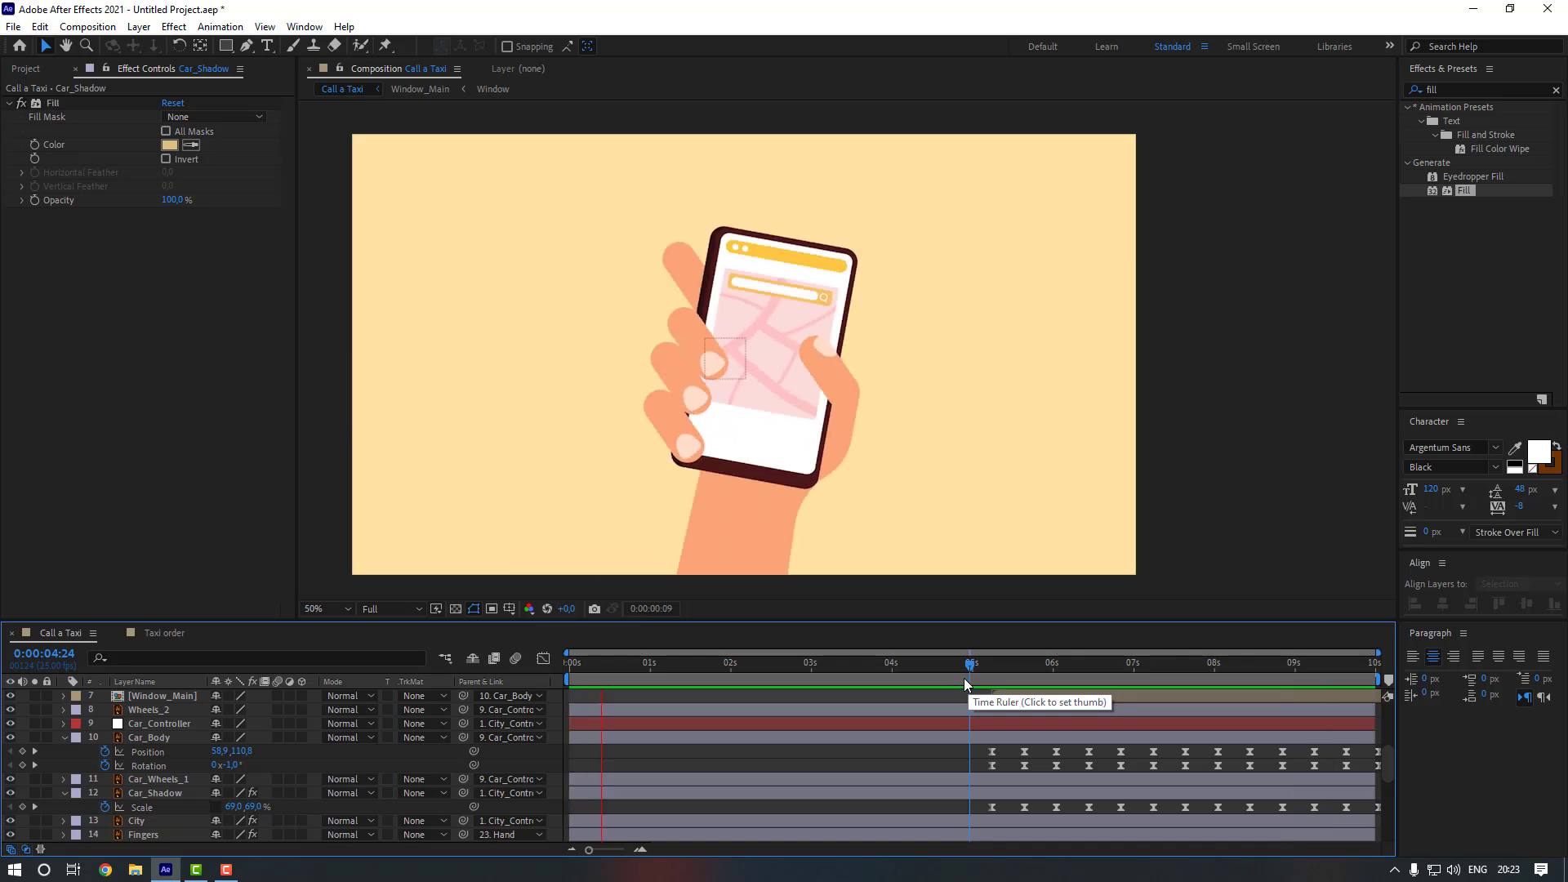
key(space)
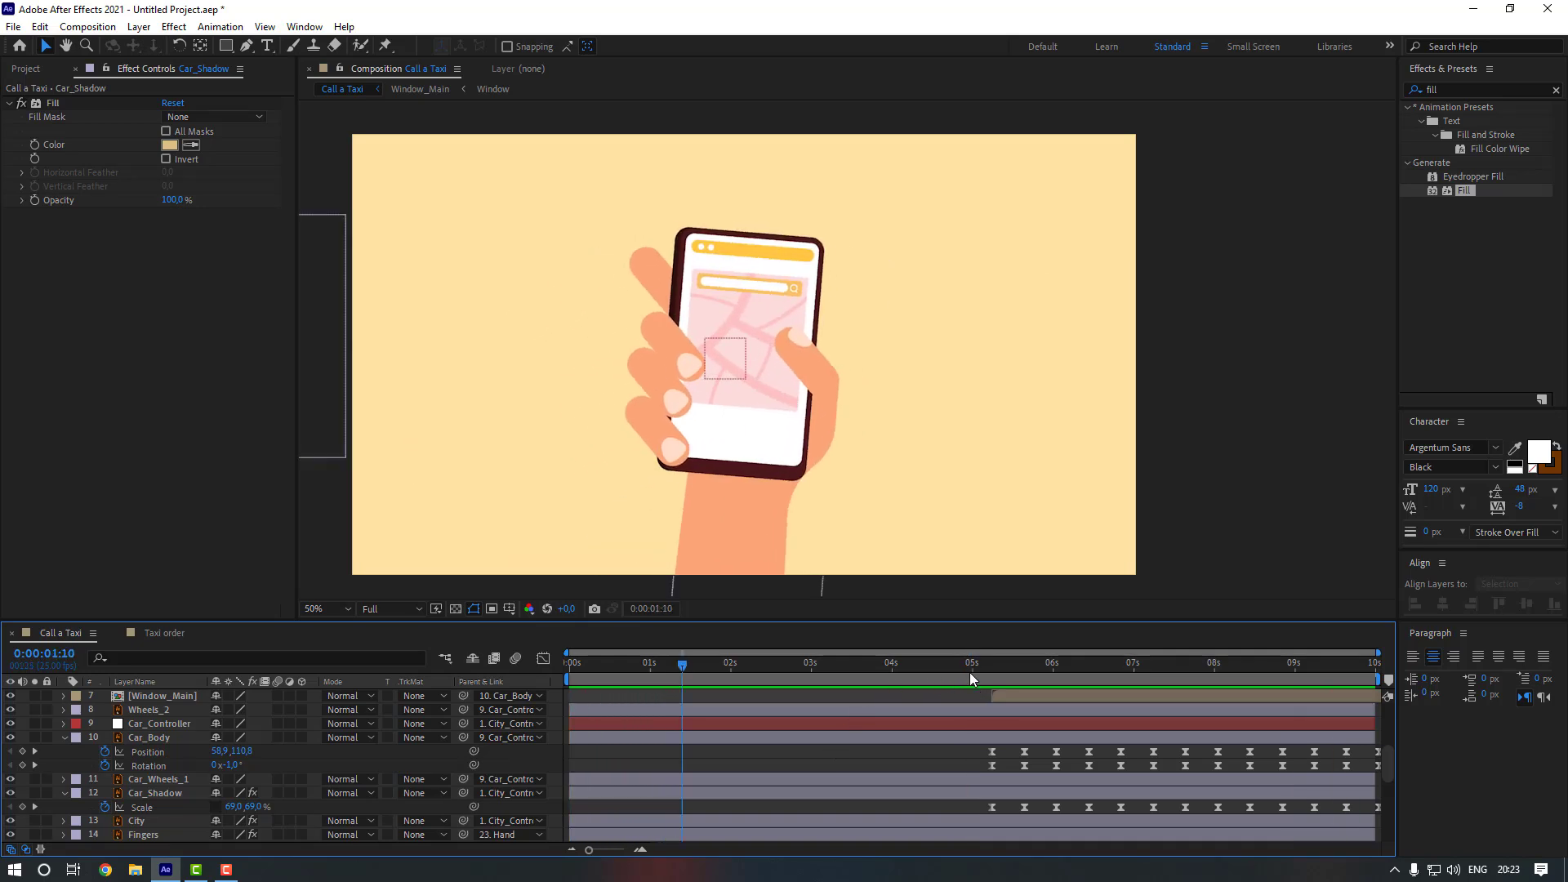
- Shift the City_Controller layer a few frames later in time so the city and taxi enter slightly later
drag(1065, 679, 1059, 678)
scroll(961, 758, up, 3)
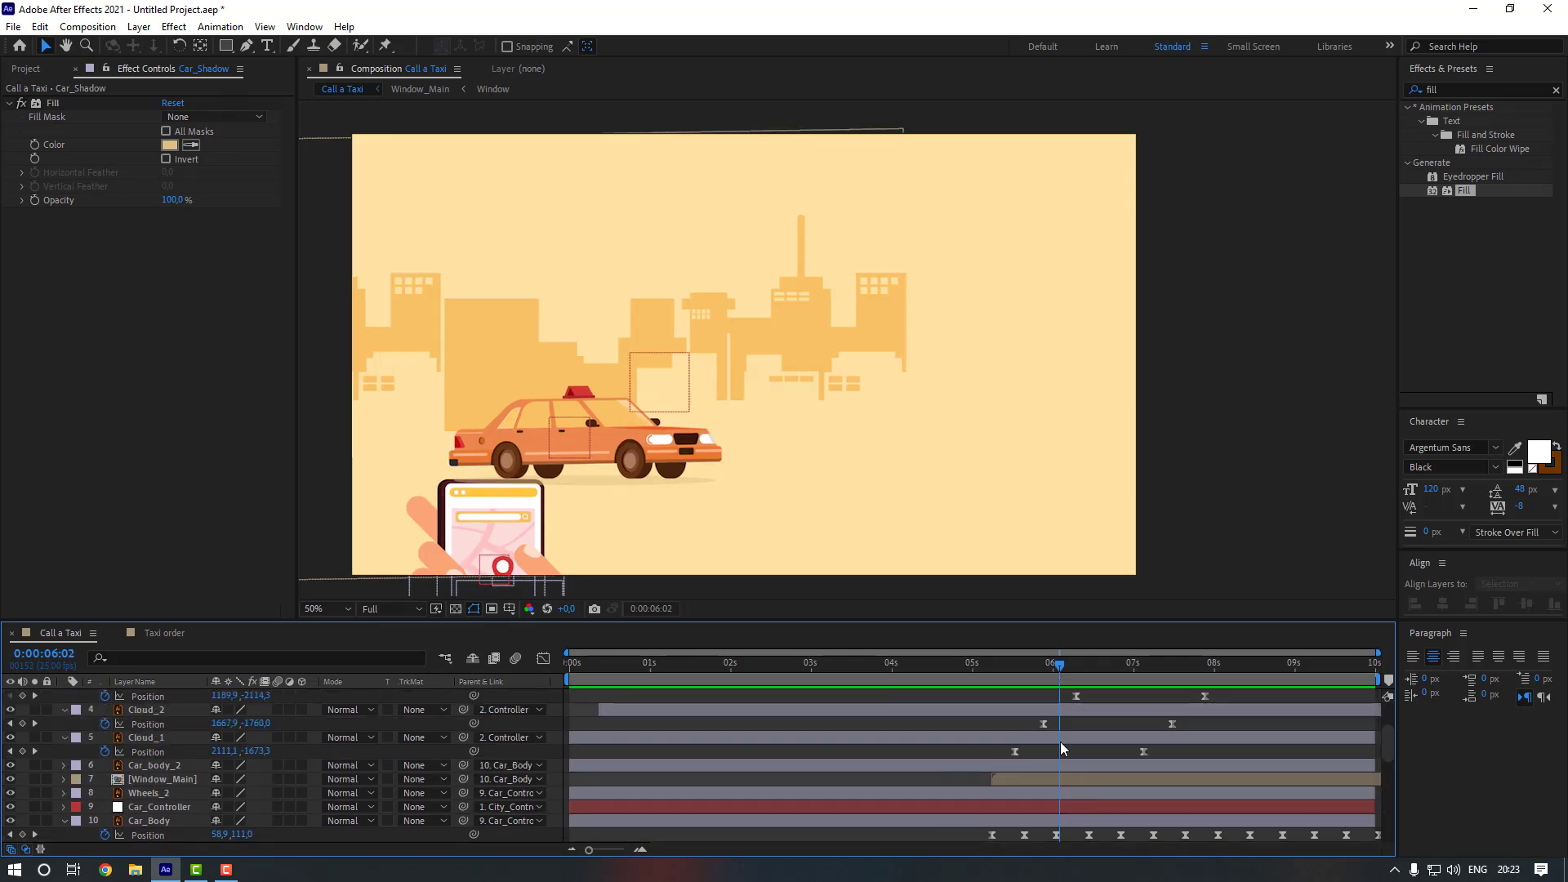
scroll(1059, 741, up, 2)
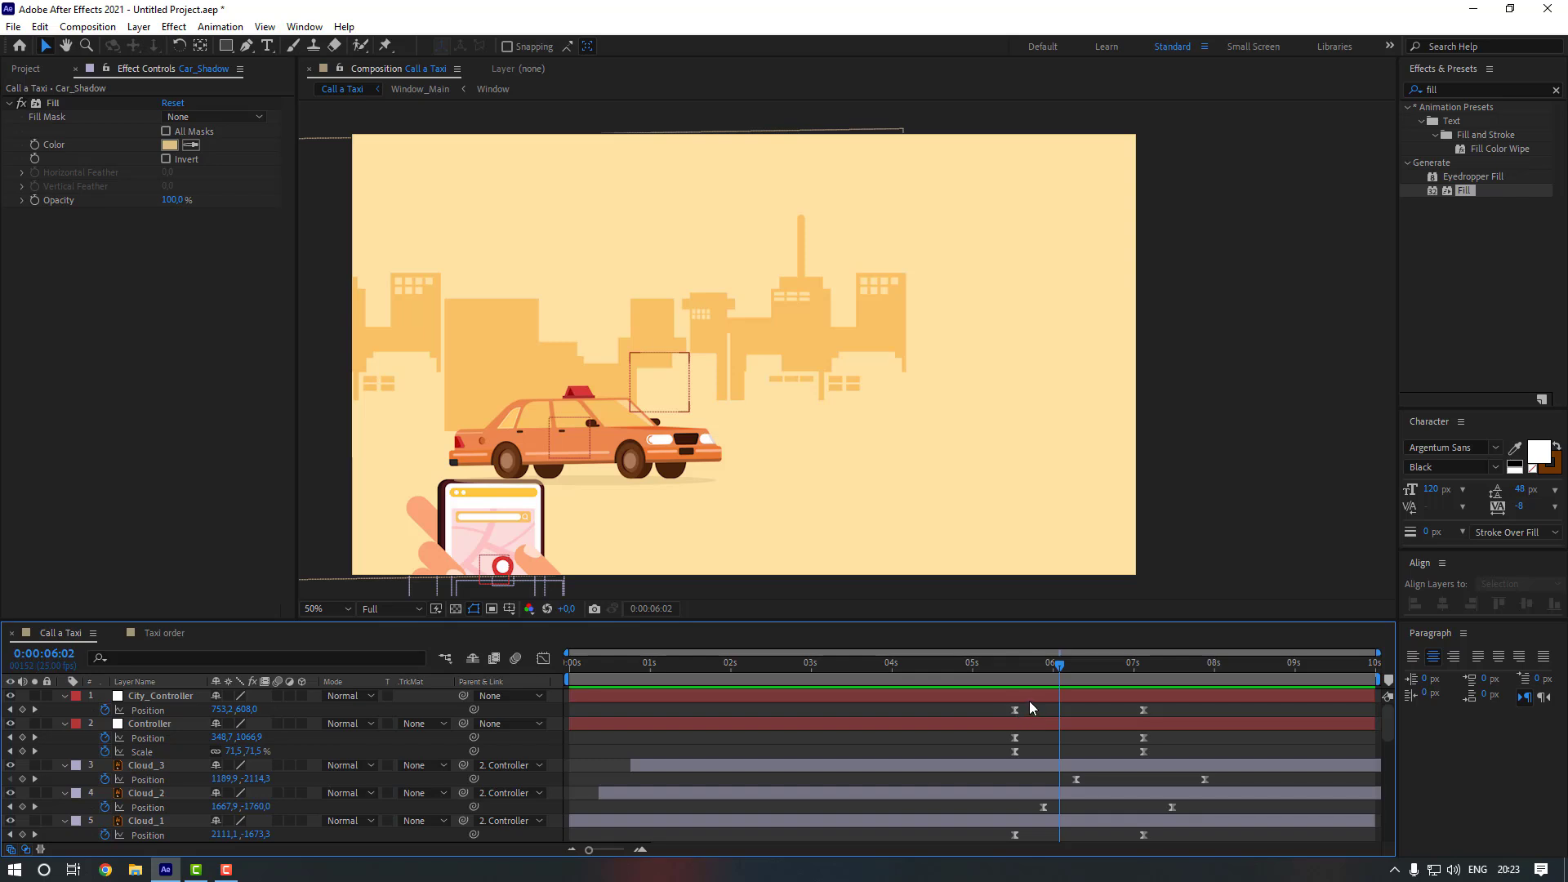
drag(1026, 701, 1045, 700)
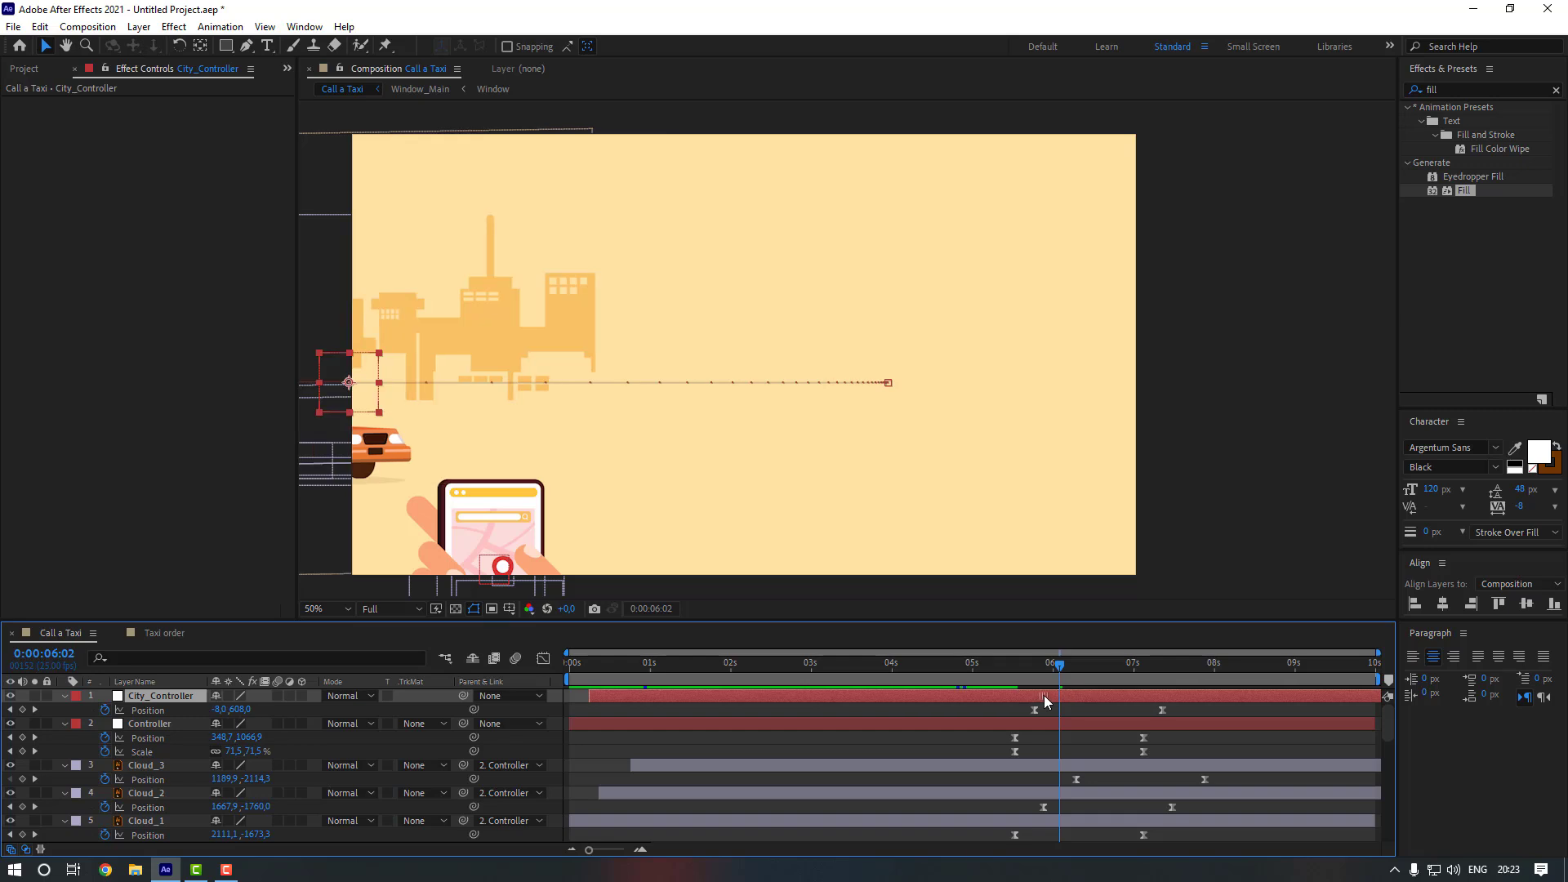
click(996, 666)
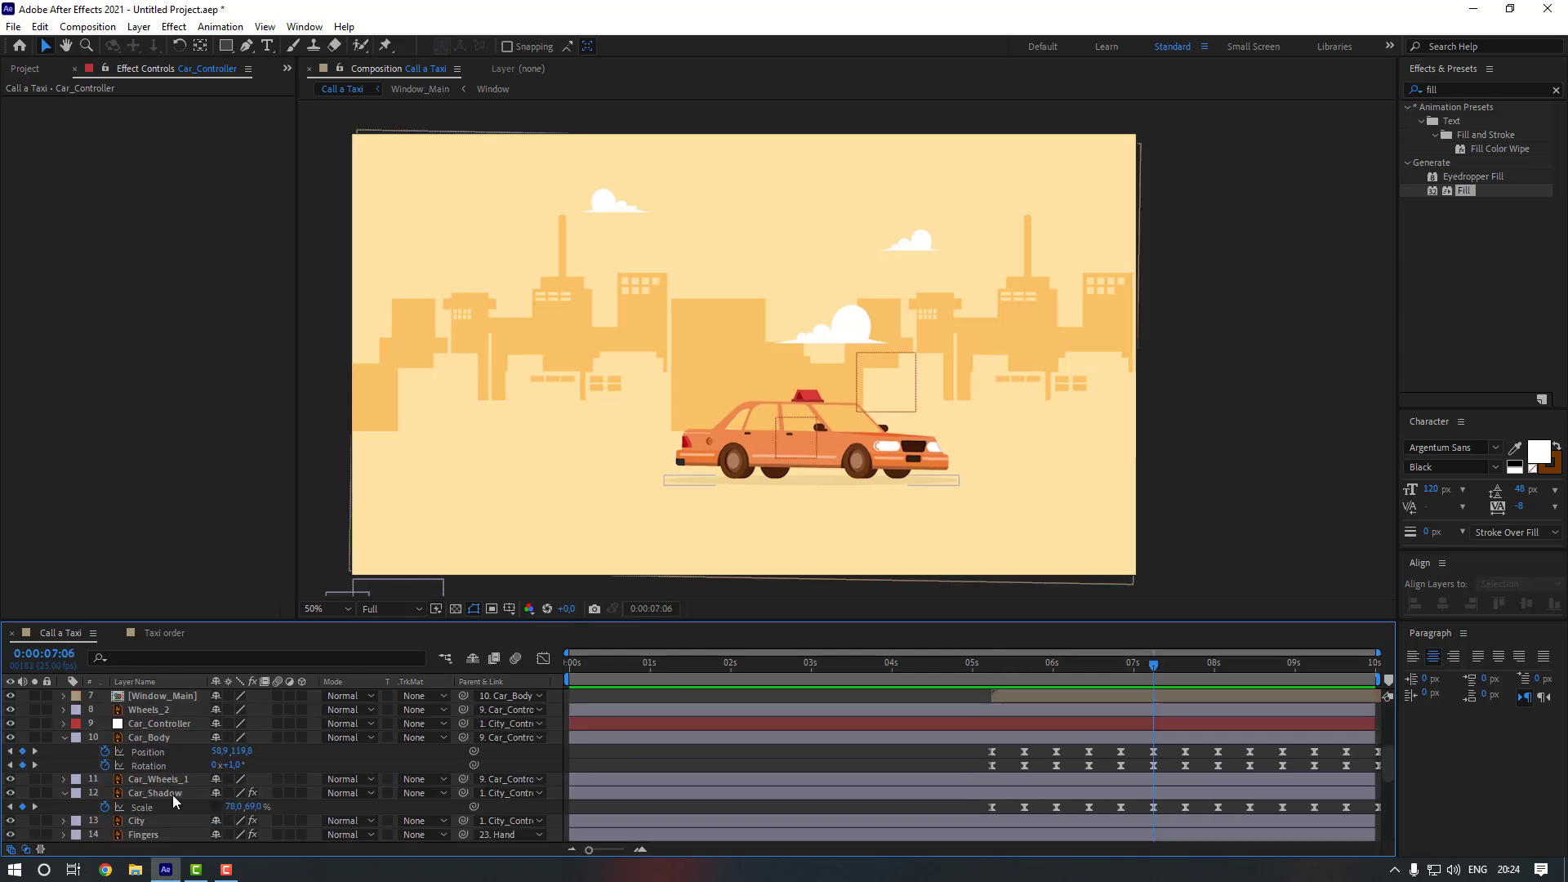
- Parent Car_Shadow to Car_Controller, and move Car_Controller slightly left so the taxi sits nearer the frame's centre
click(174, 795)
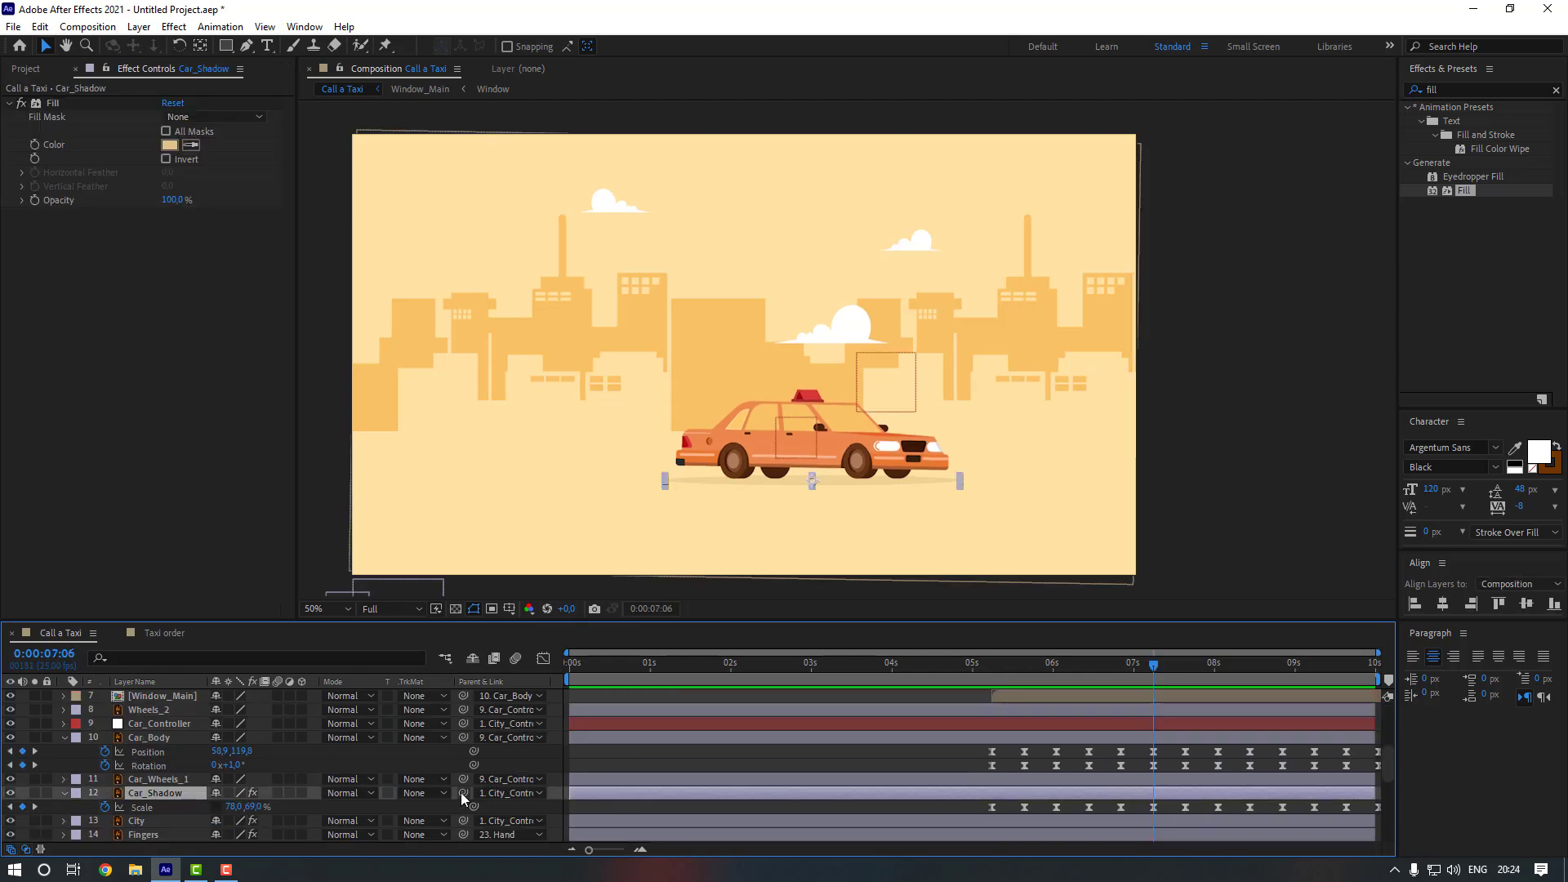
drag(463, 793, 177, 727)
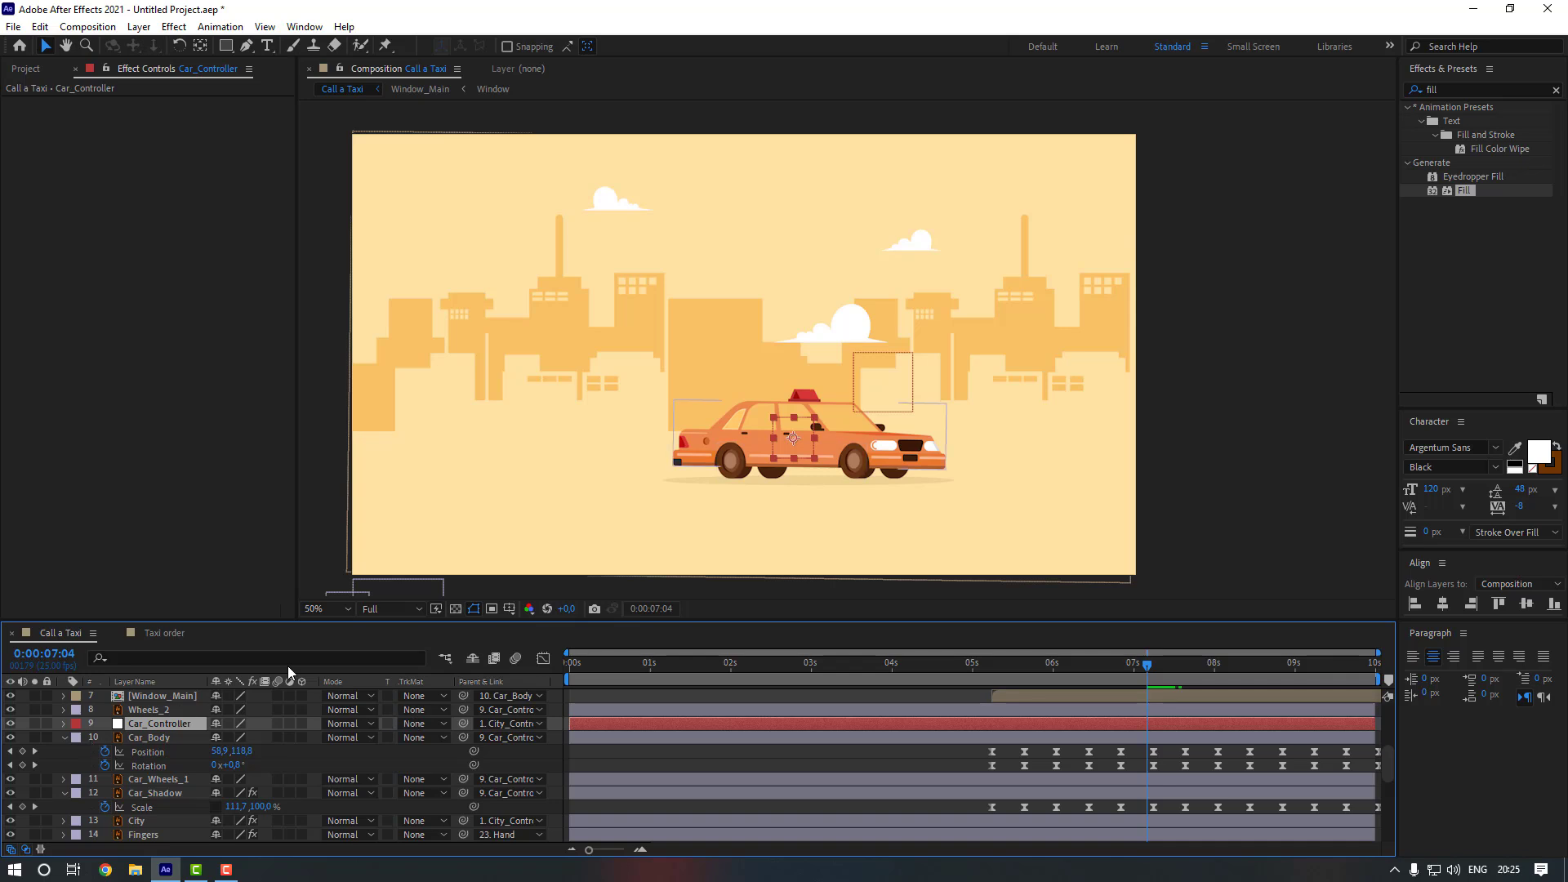
drag(798, 443, 748, 445)
click(1074, 467)
drag(1113, 666, 1160, 669)
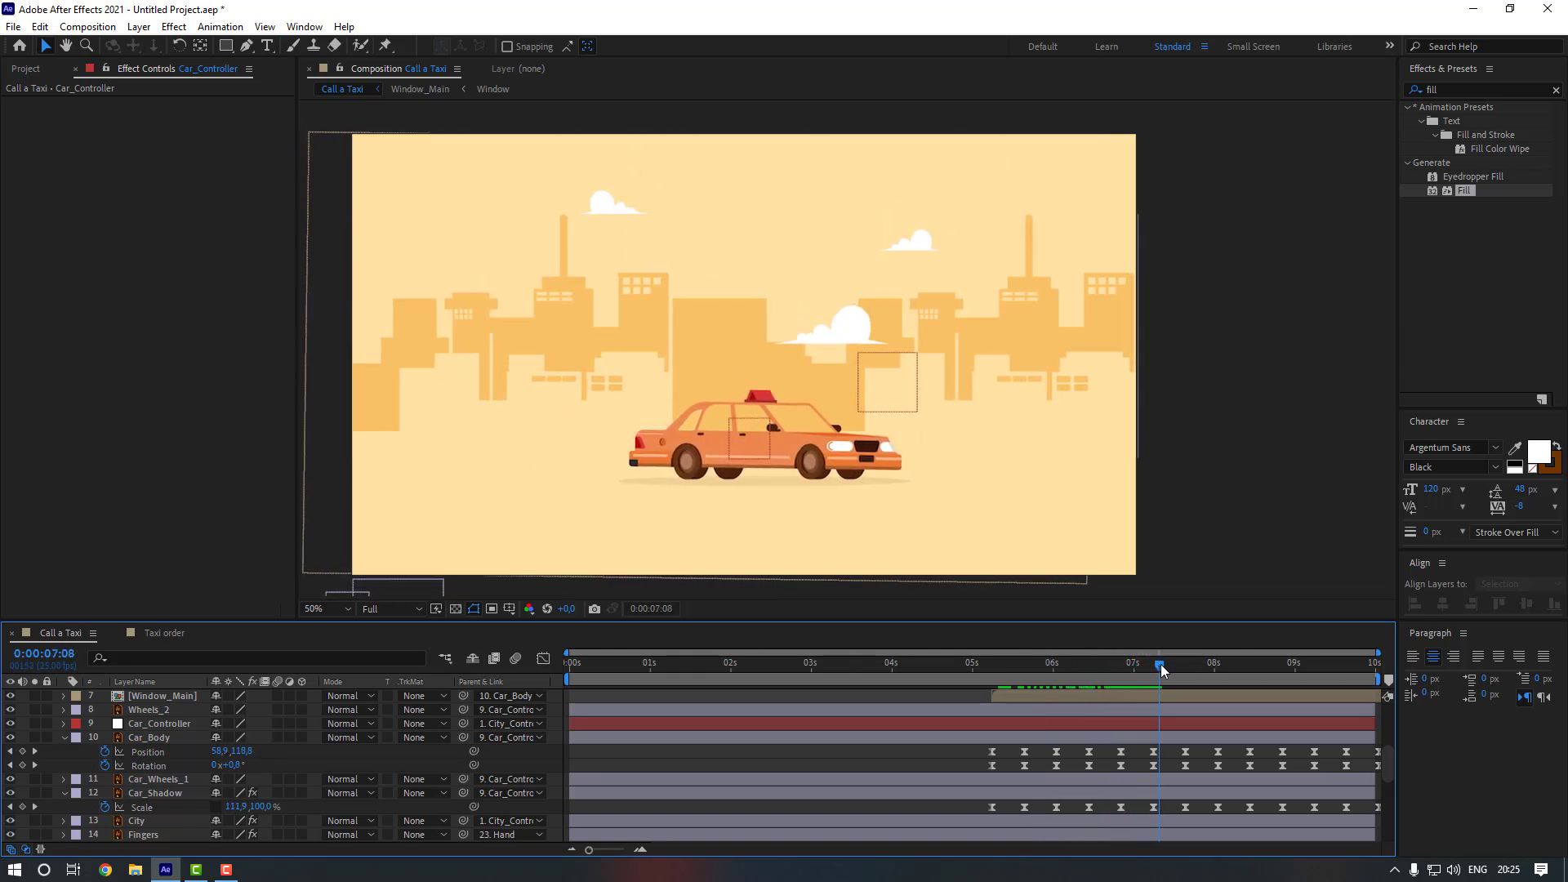
- Split the City layer at 0:00:07:08
scroll(143, 790, down, 2)
click(145, 781)
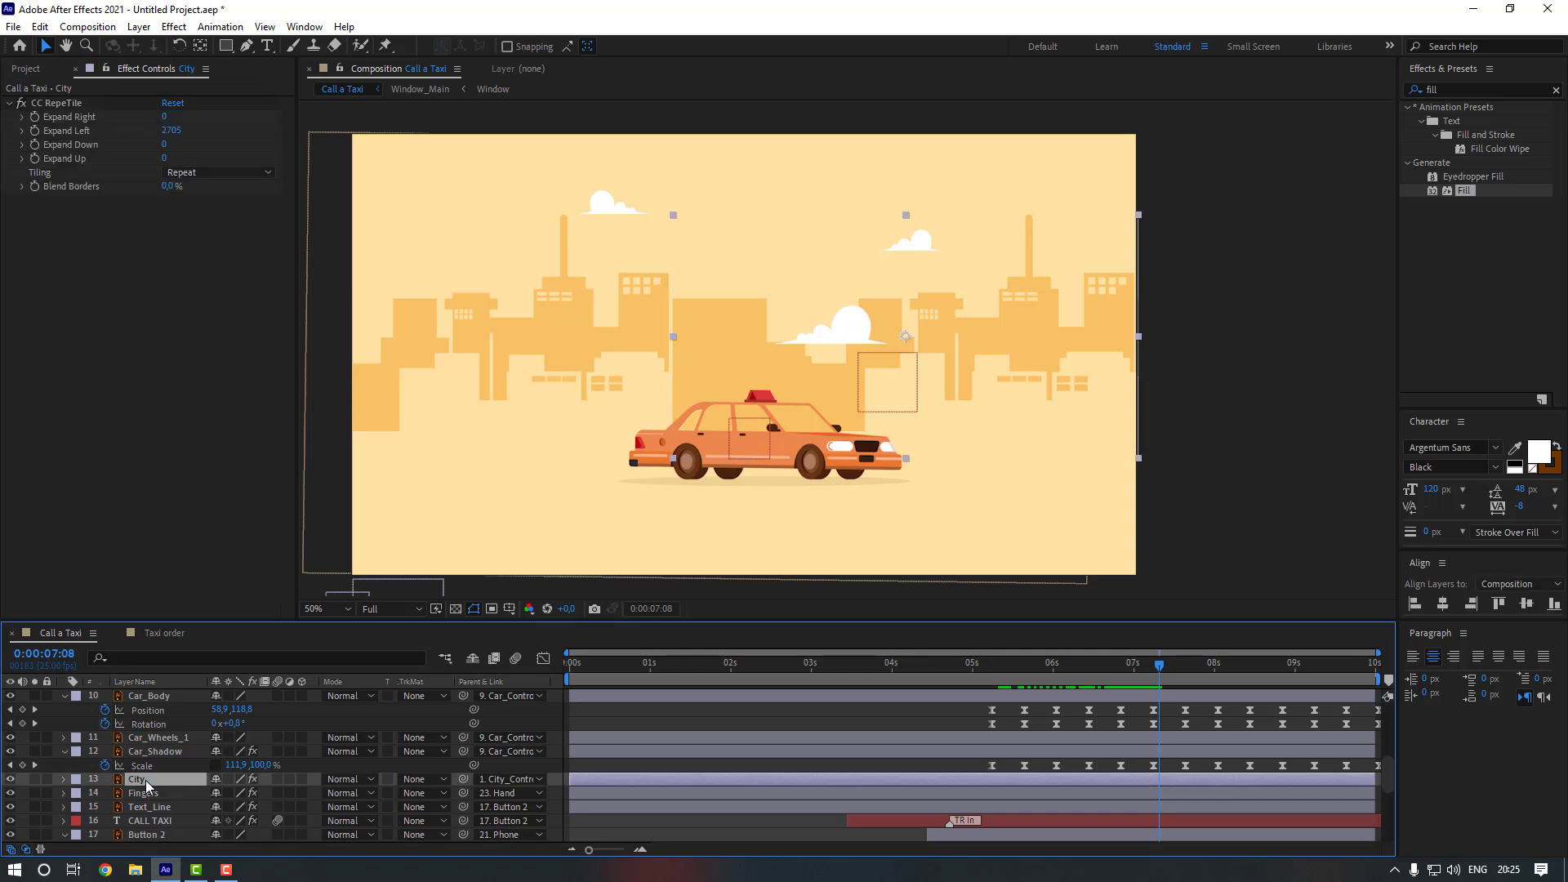
right_click(145, 781)
click(91, 199)
click(41, 27)
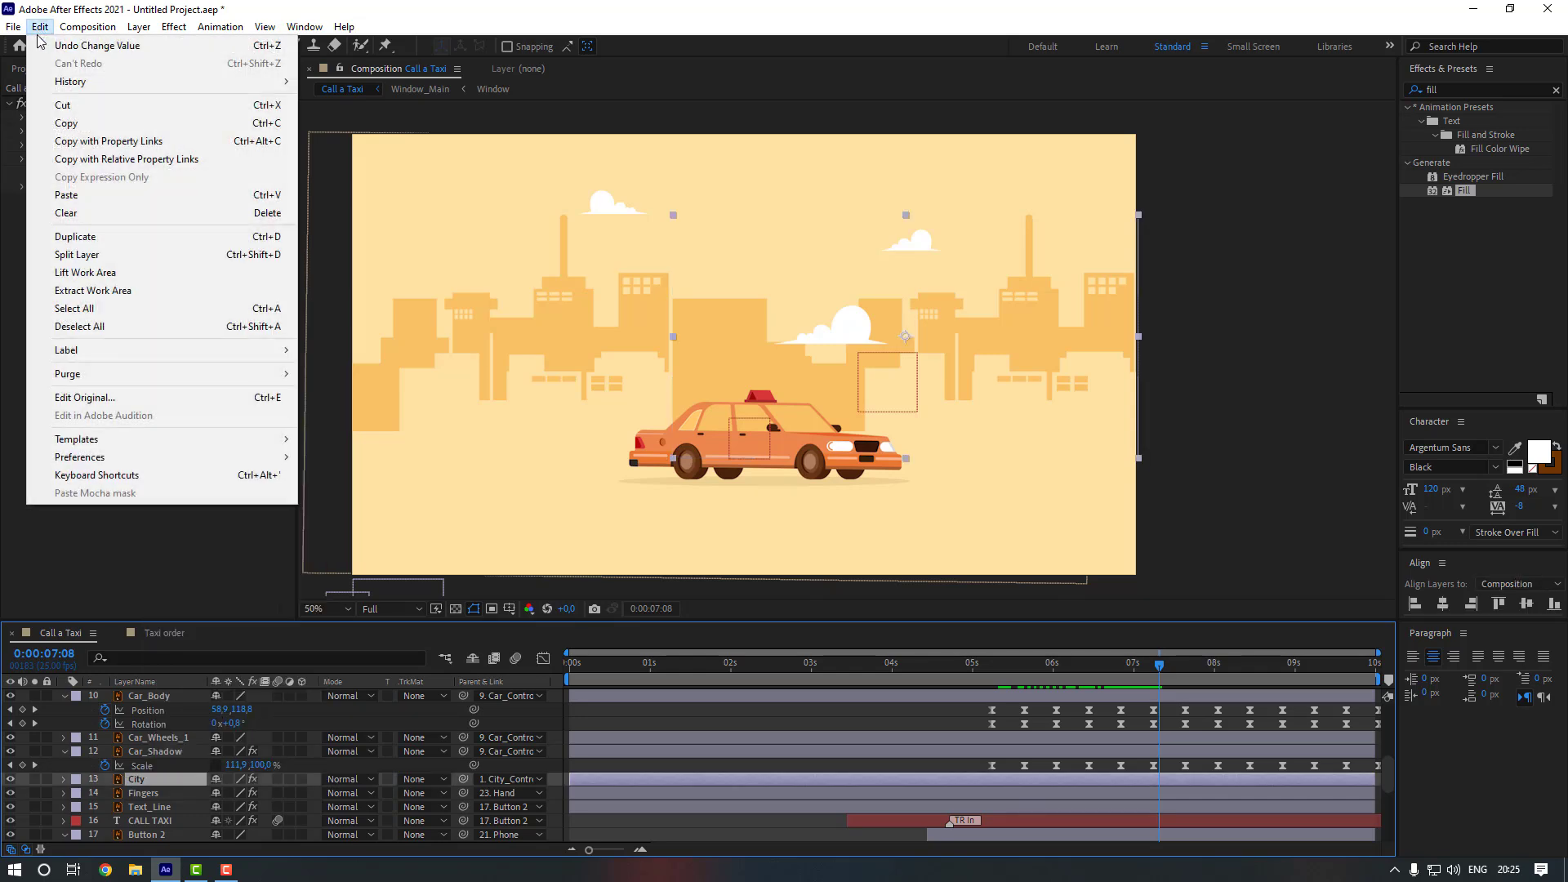
click(110, 256)
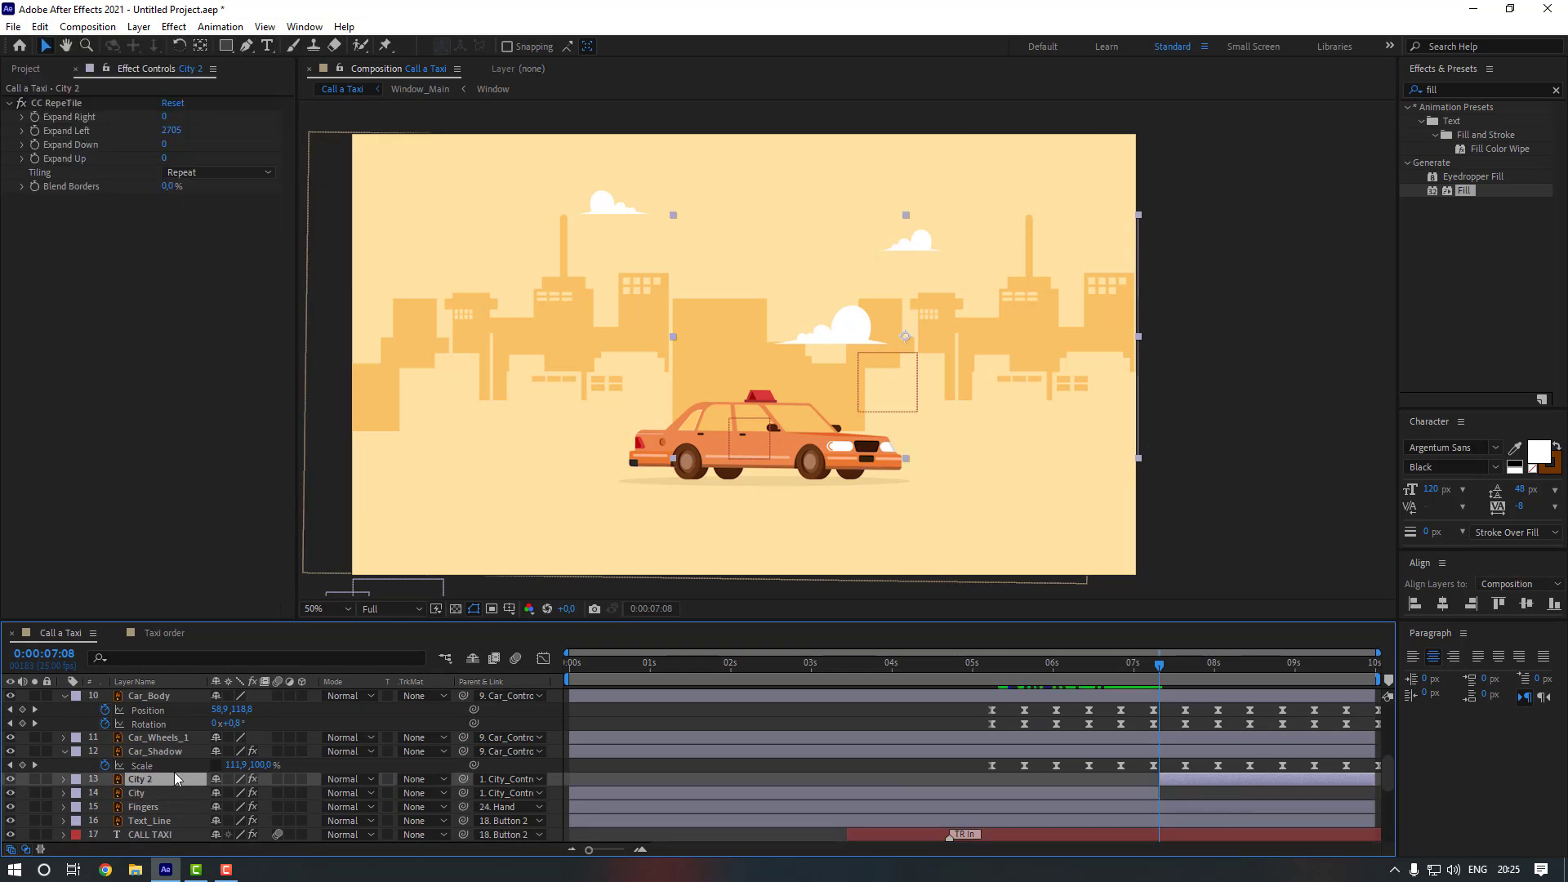
- Add a Position keyframe to City 2 at 0:00:07:08 and set its CC RepeTile Expand Right to 6660
key(p)
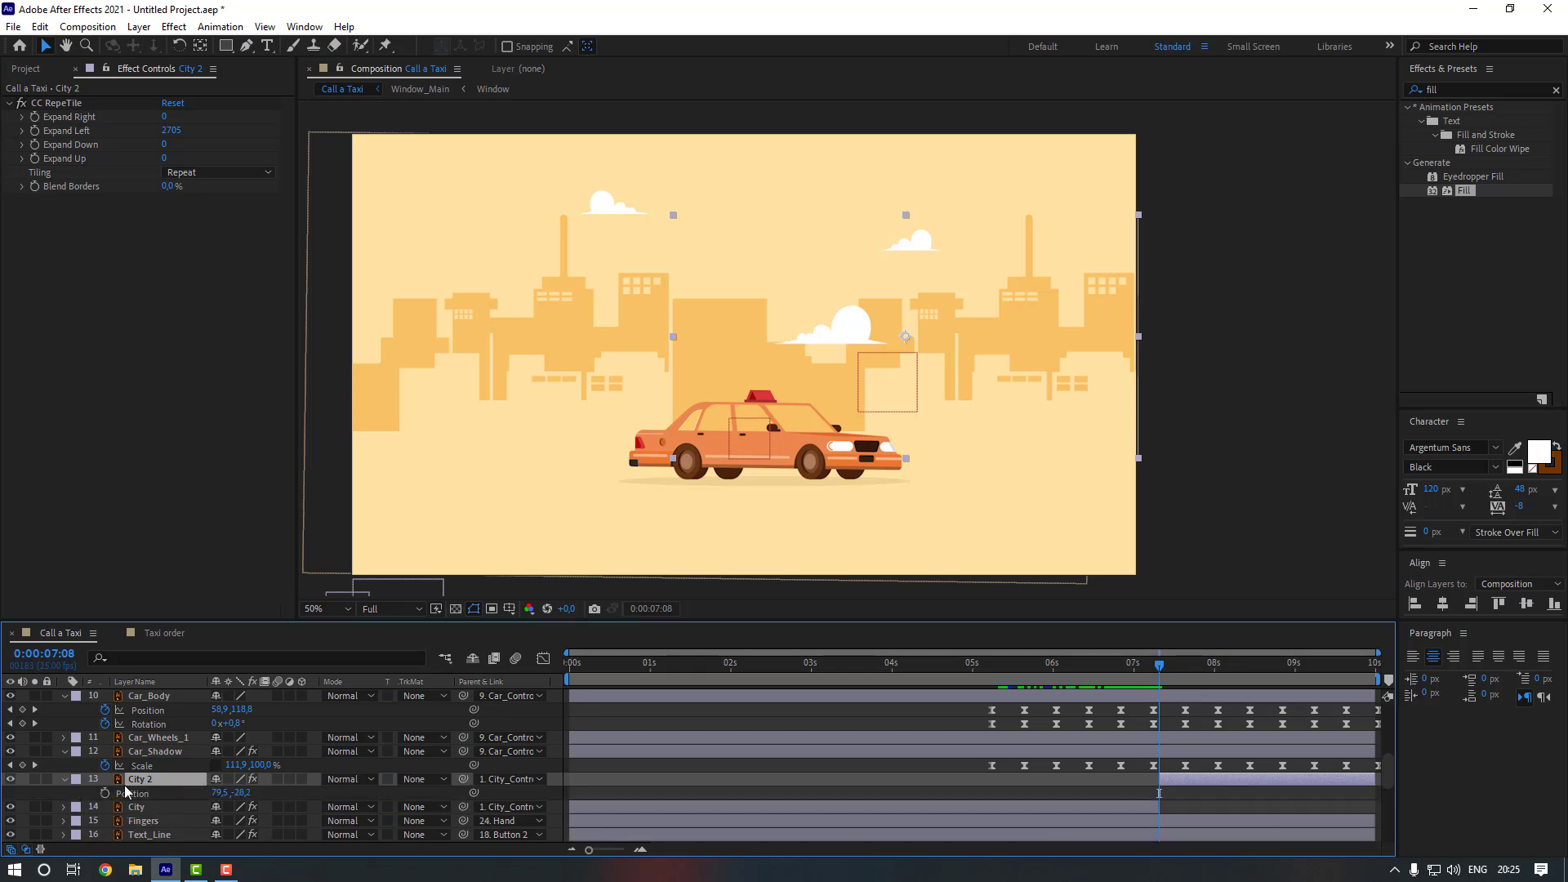
click(105, 792)
drag(162, 116, 443, 131)
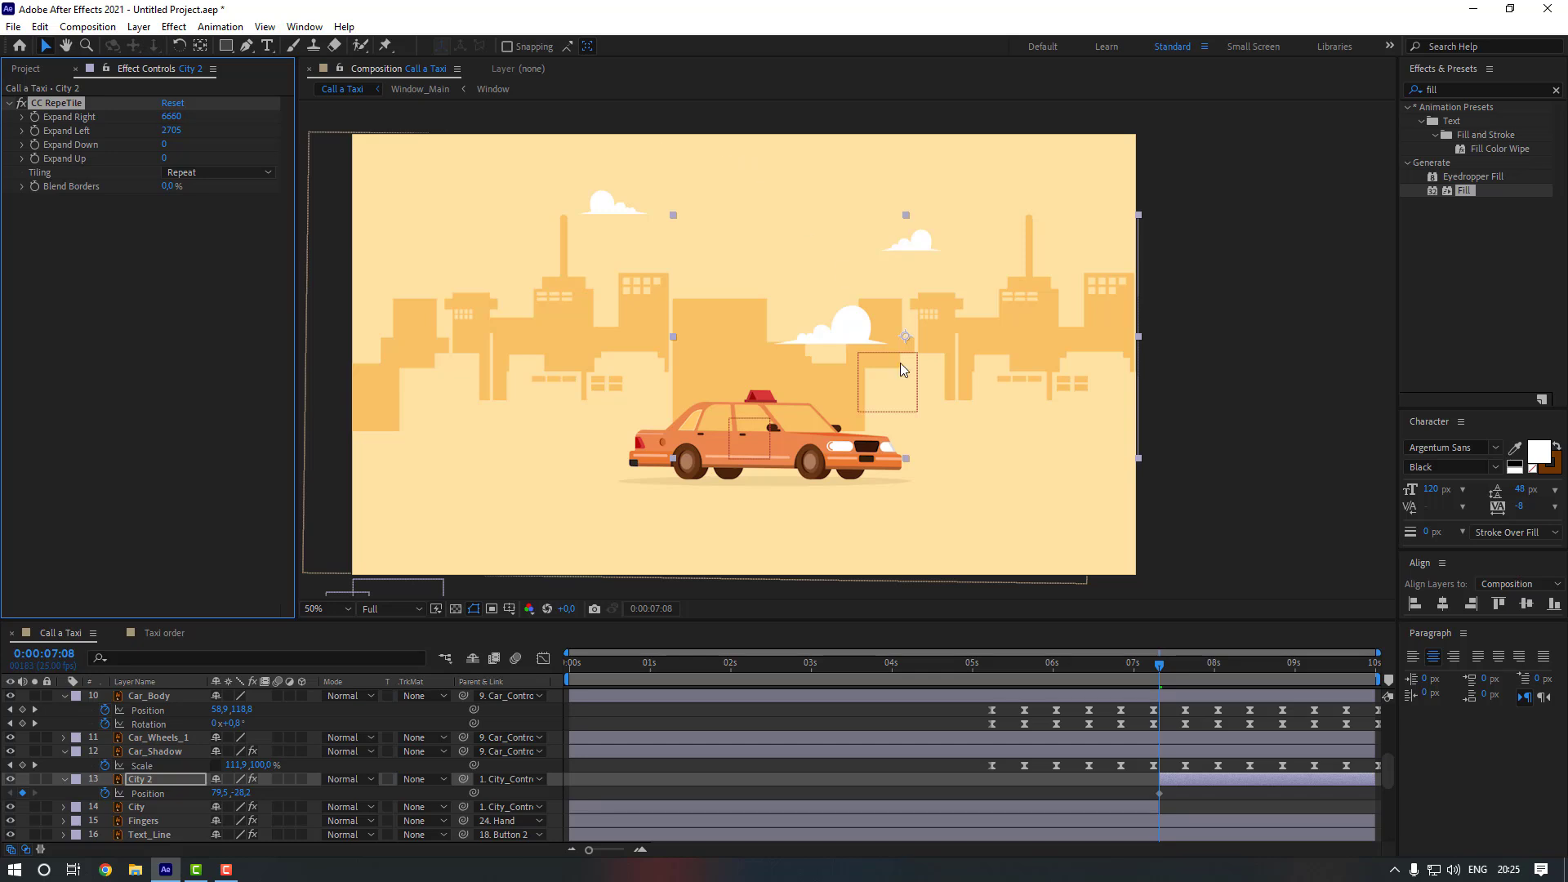
- Move City 2 far to the left at 0:00:09:24 to create its end Position keyframe, and preview the motion
drag(1297, 672, 1489, 668)
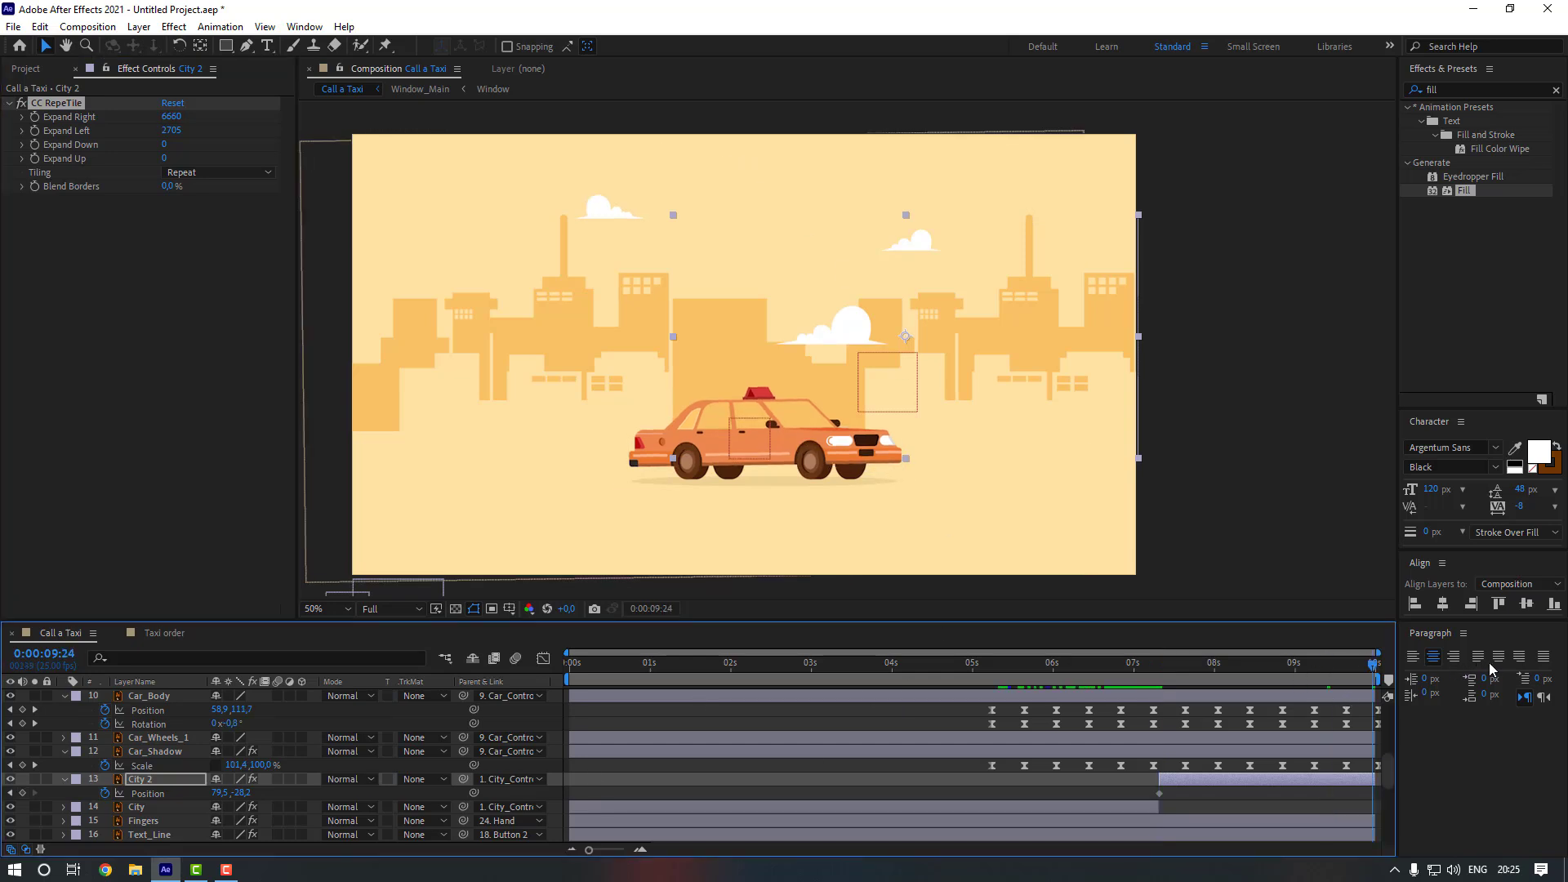
drag(219, 792, 0, 793)
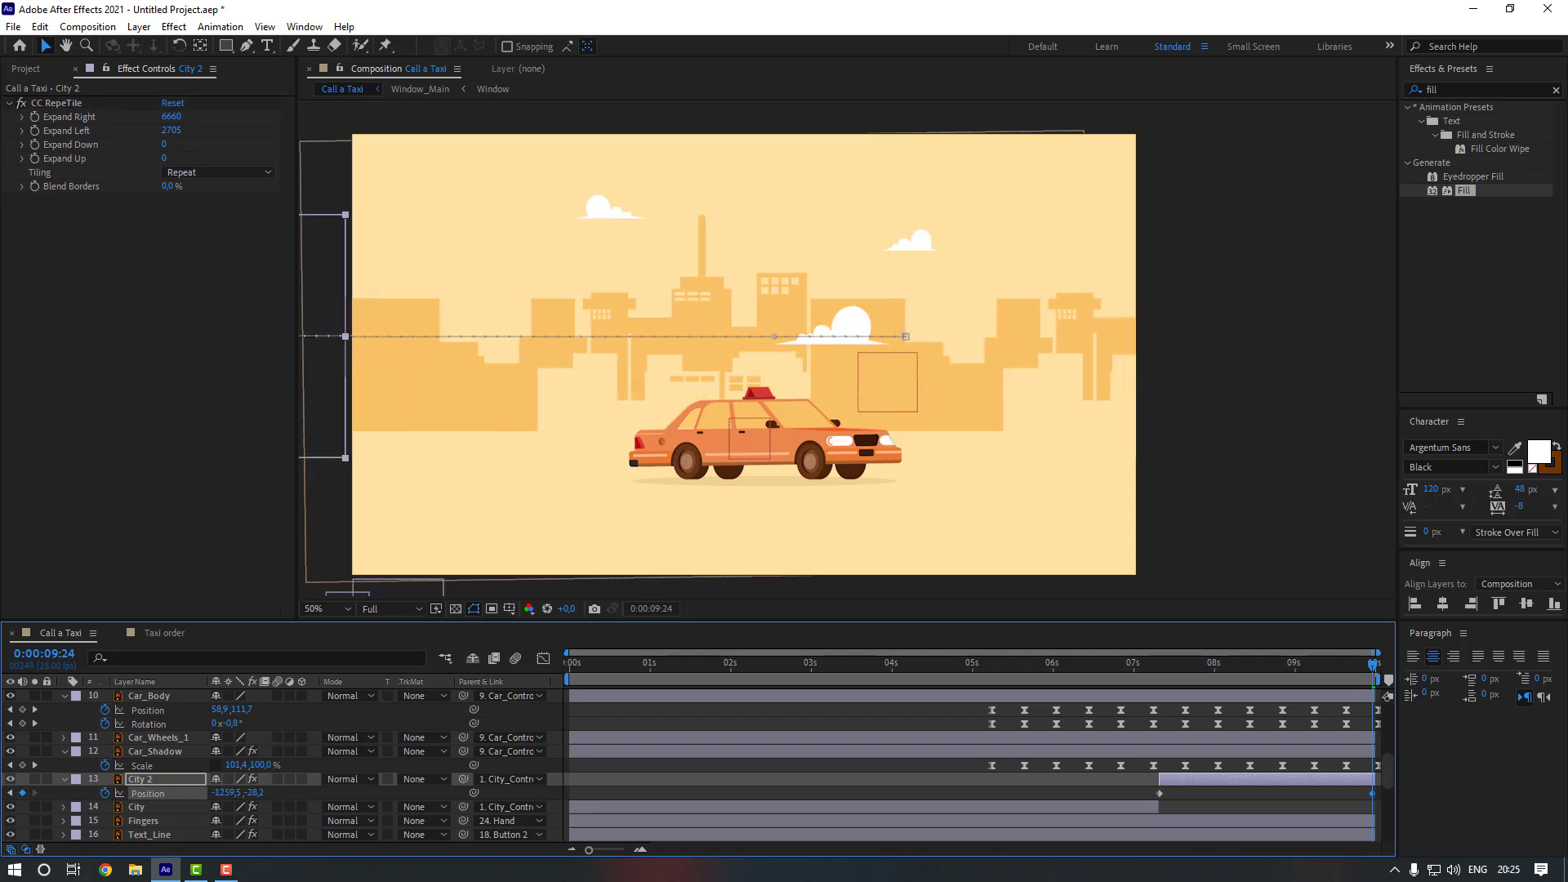
click(1062, 680)
key(space)
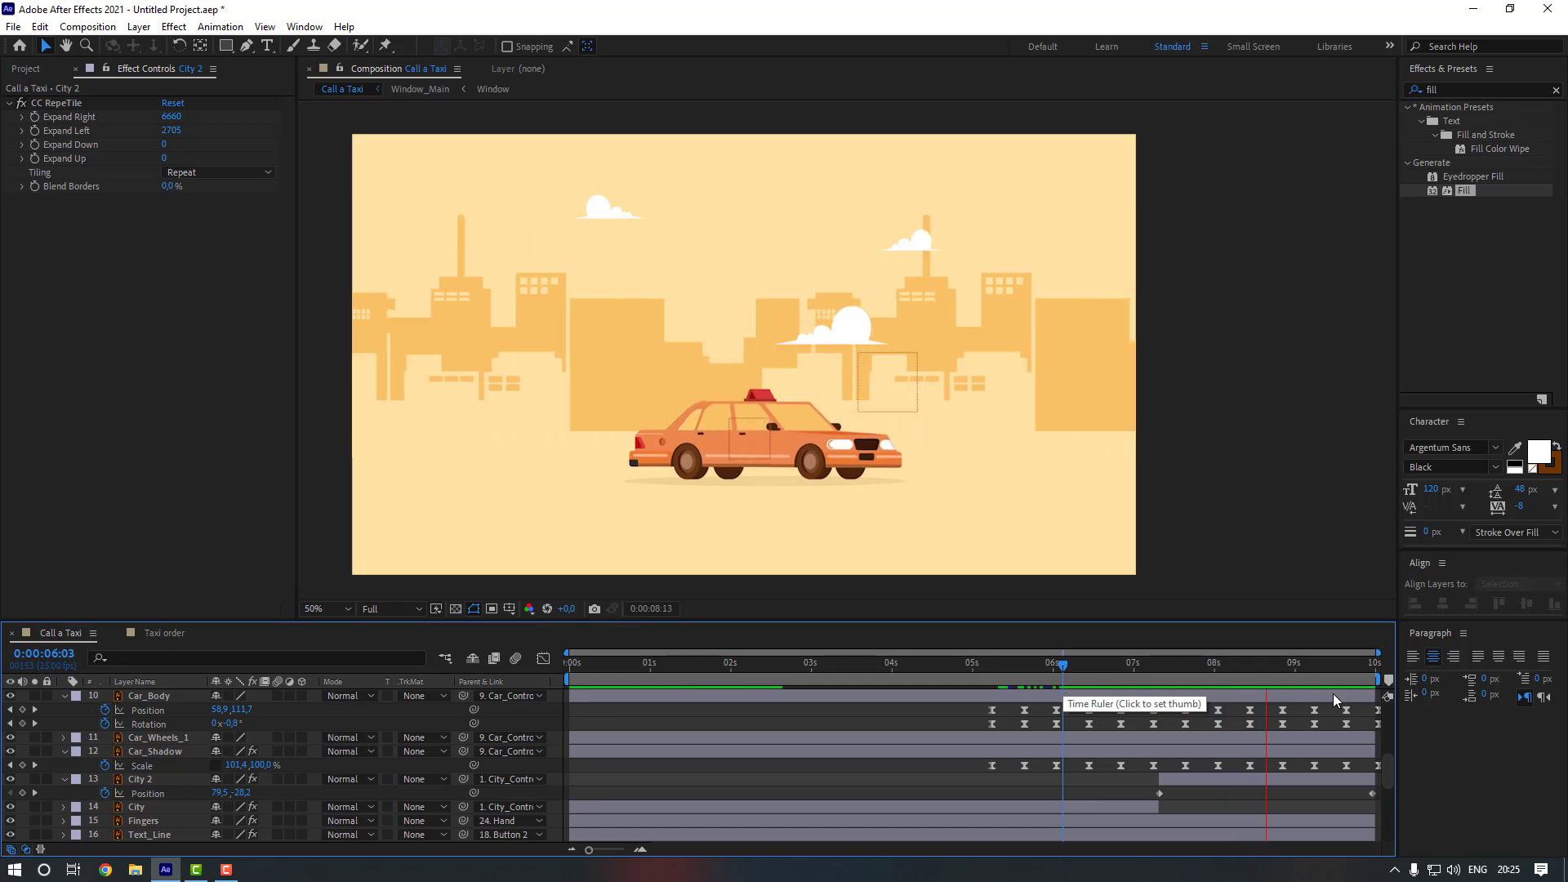
- Slow the city's drift by setting City 2's Position X to -499,5 at 0:00:09:24, and preview it
key(space)
drag(224, 792, 285, 792)
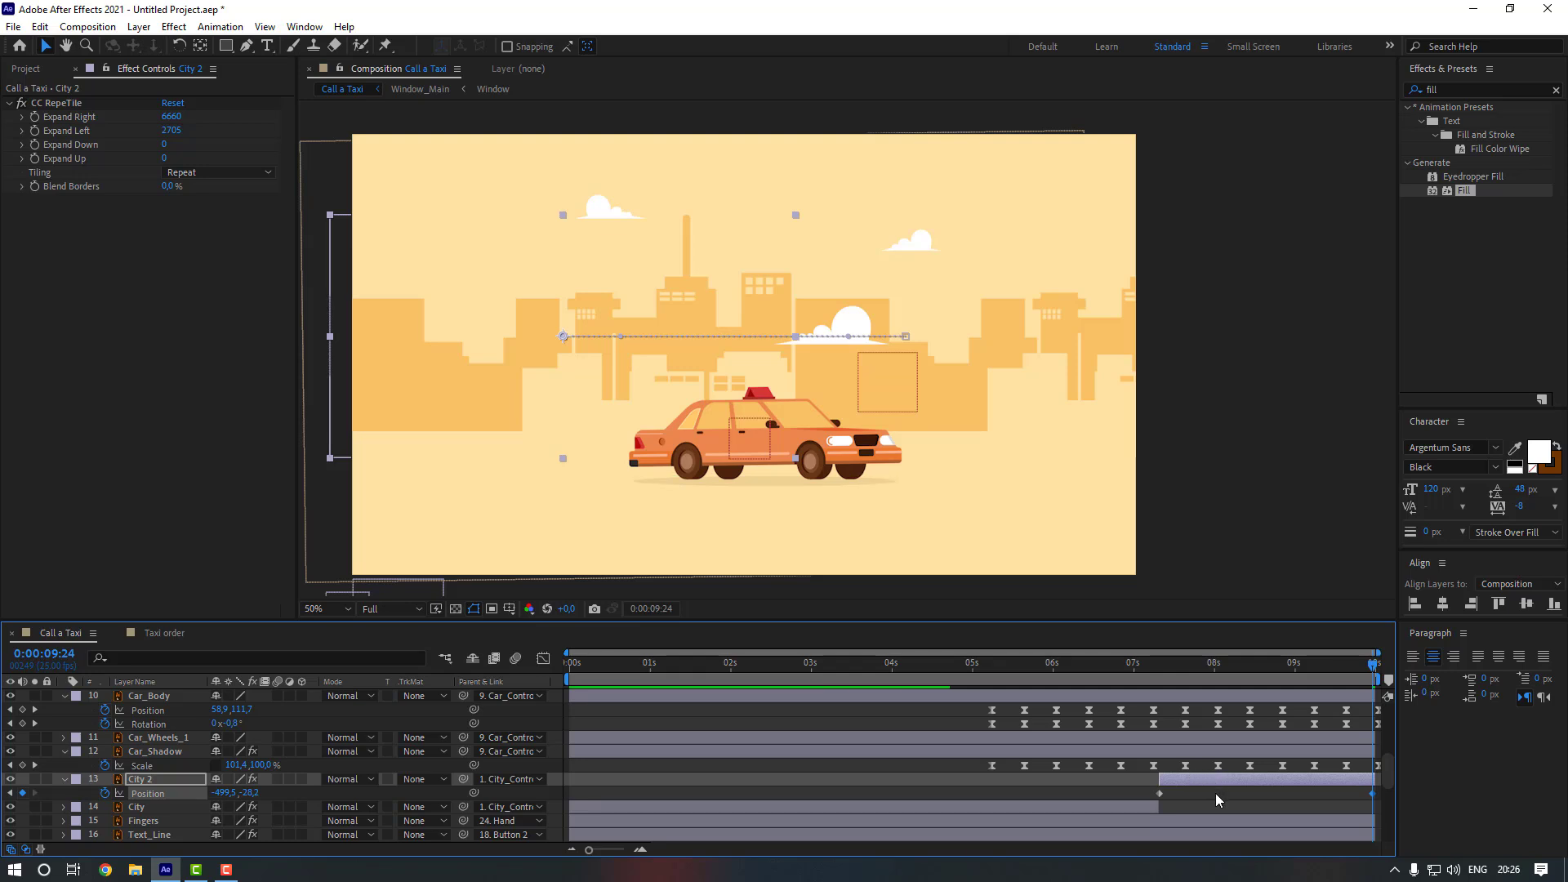
drag(1156, 665, 1045, 689)
key(space)
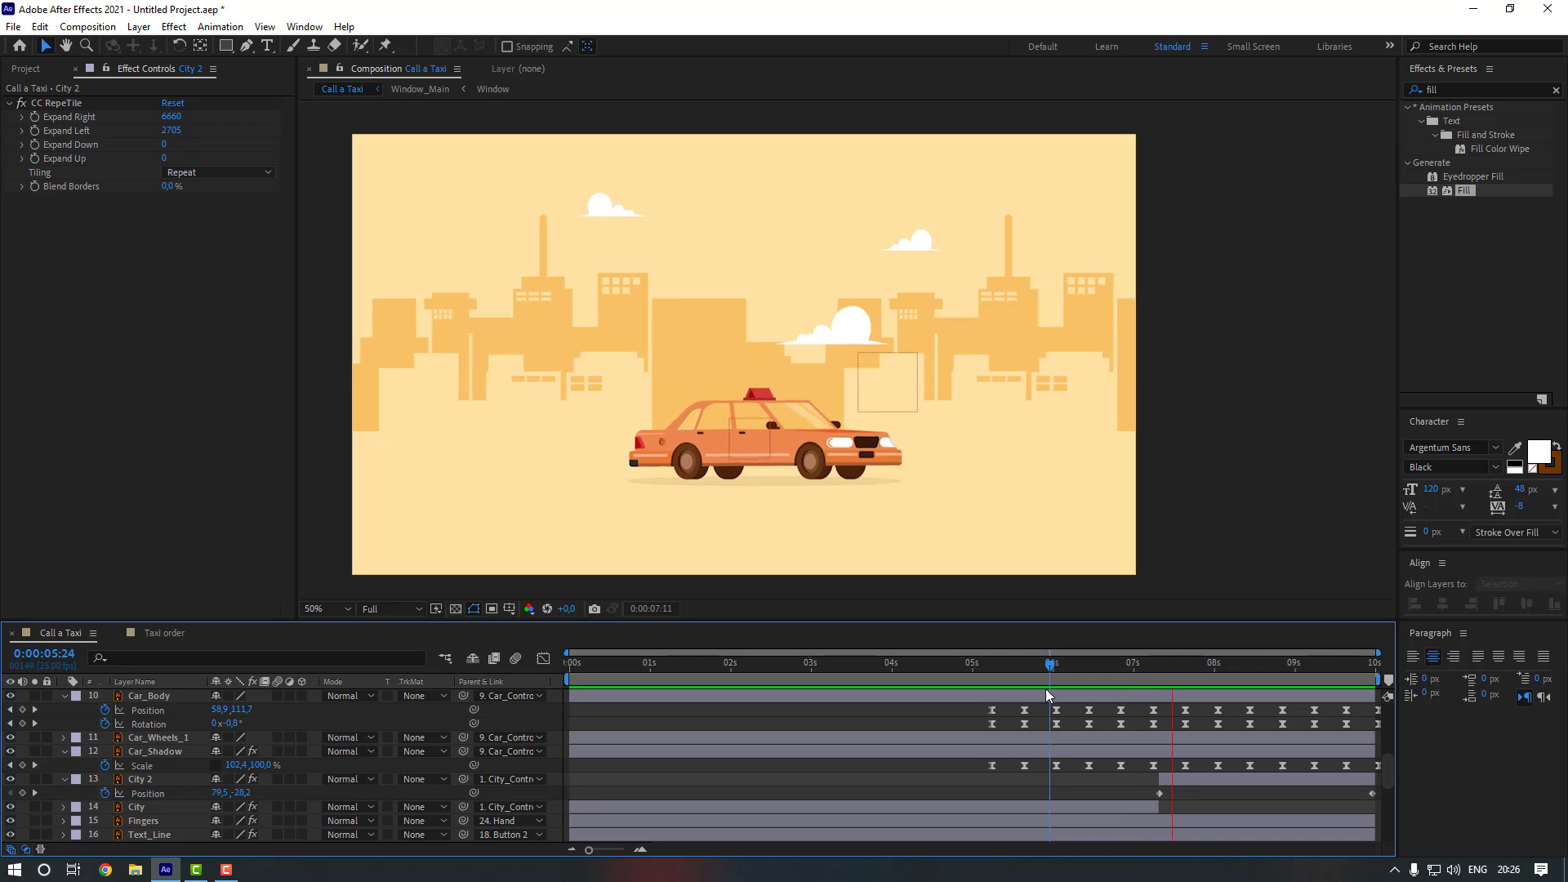
- Apply Easy Ease to City 2's Position keyframes, switch the one at 0:00:09:24 back to linear, and preview the animation
click(1176, 780)
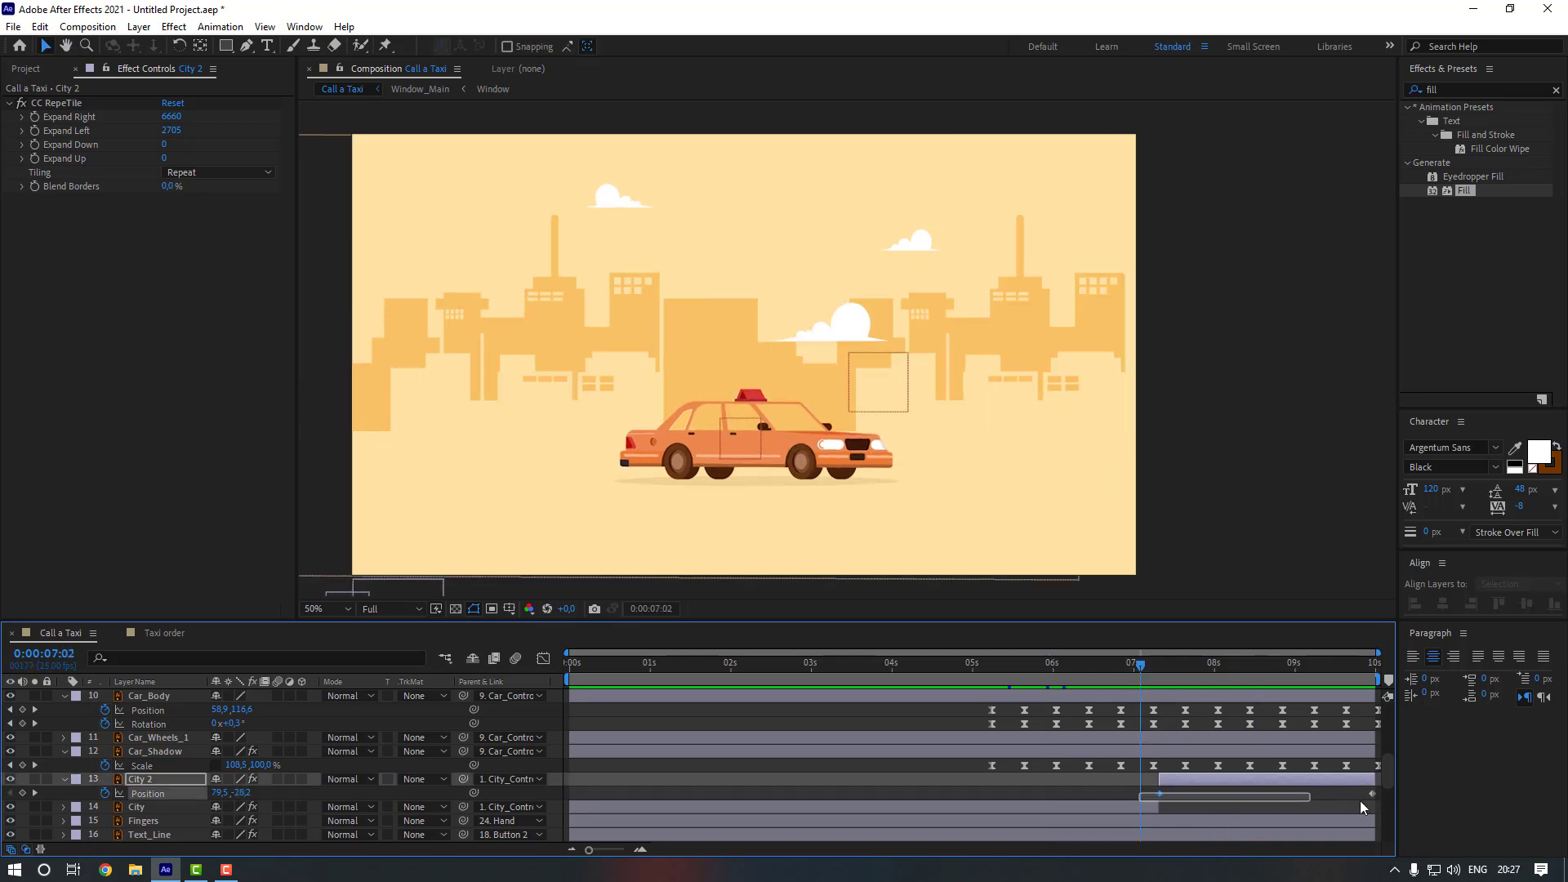
right_click(1158, 793)
mouse_move(1200, 872)
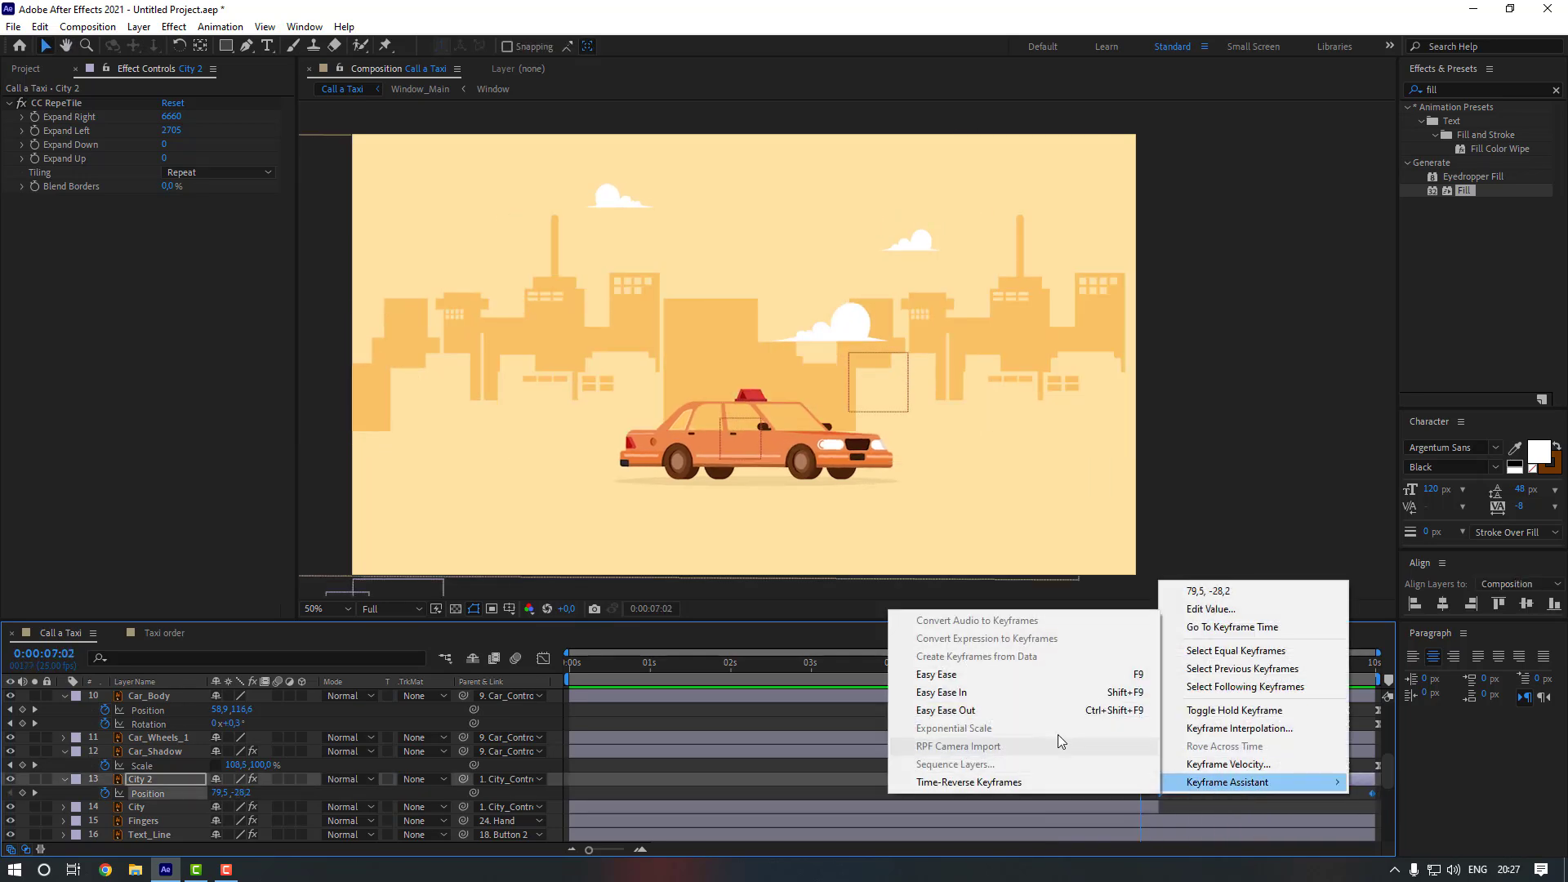
click(1029, 671)
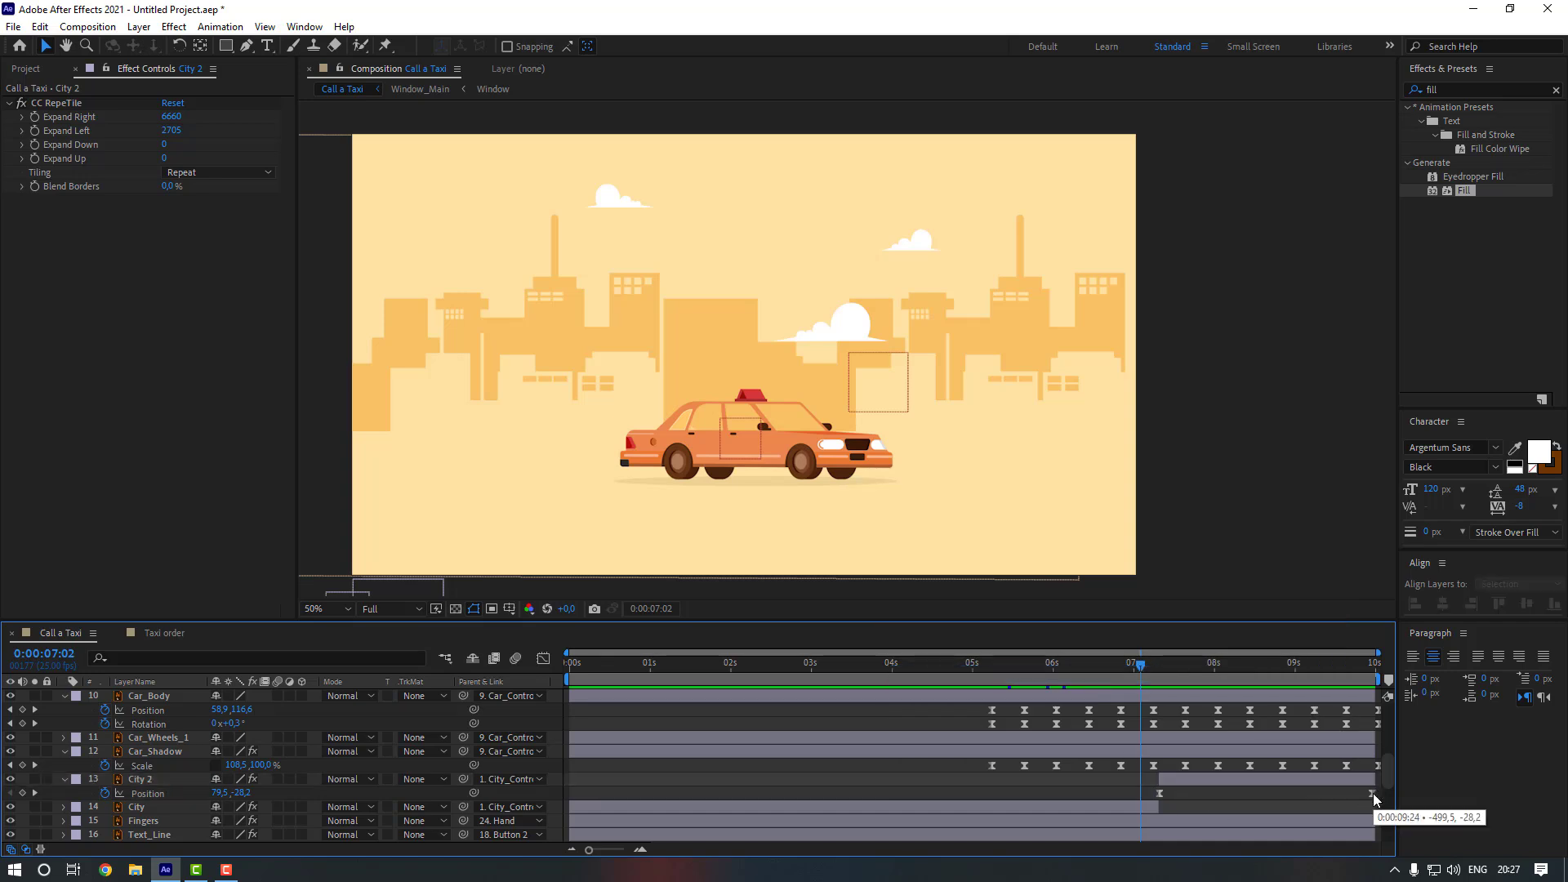
ctrl+click(1374, 794)
click(1292, 796)
click(1097, 665)
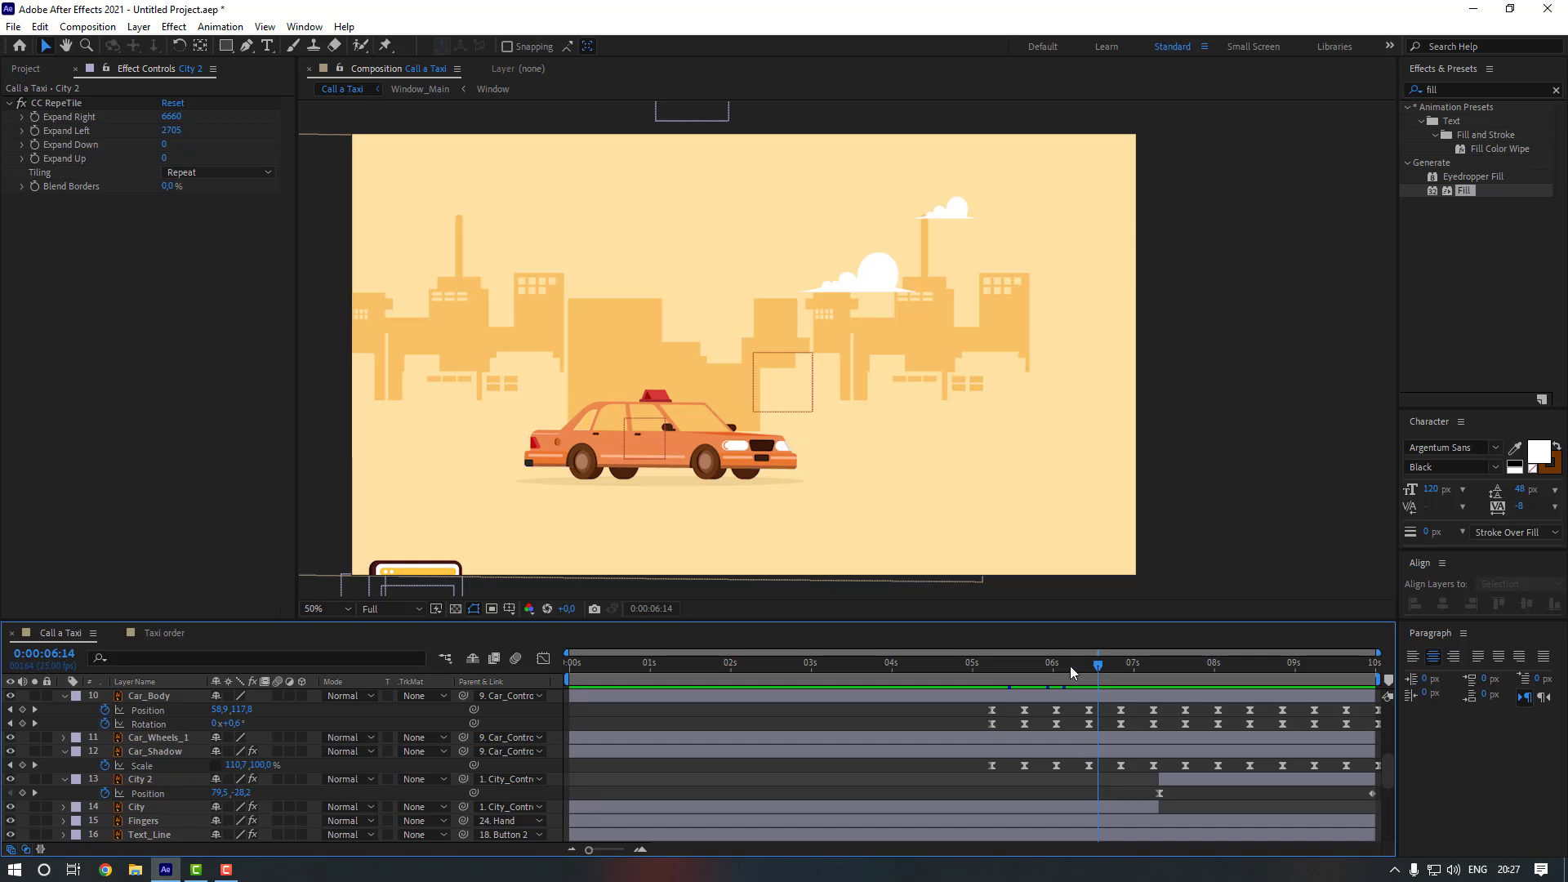
drag(1070, 665, 976, 666)
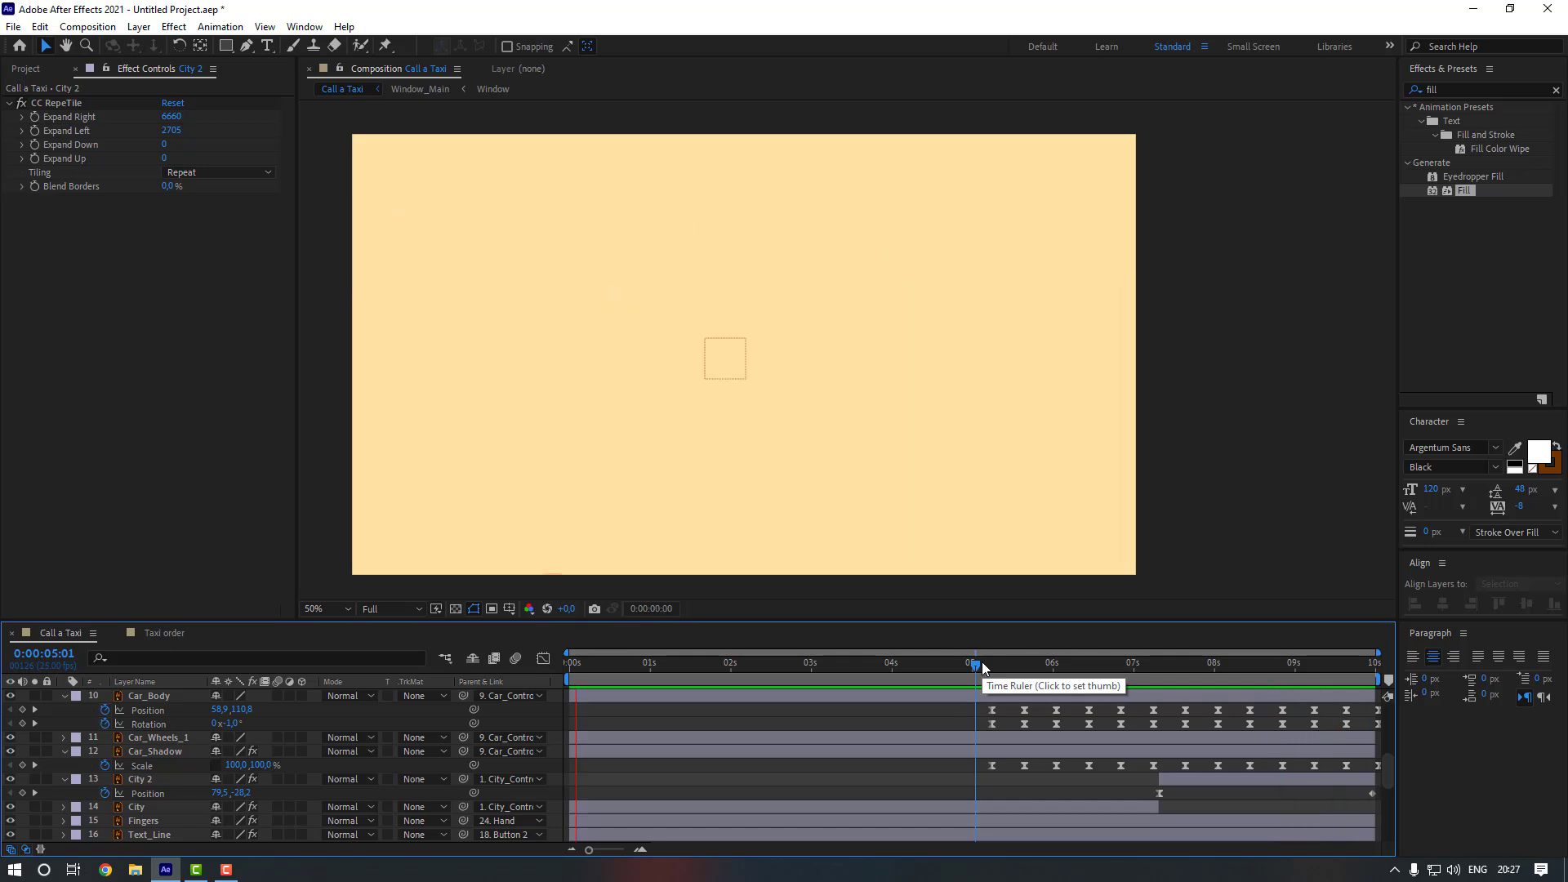
key(space)
- Set Cloud_1's Position X to 1858,5 at 0:00:09:24 so it drifts left until the end
scroll(1125, 772, up, 5)
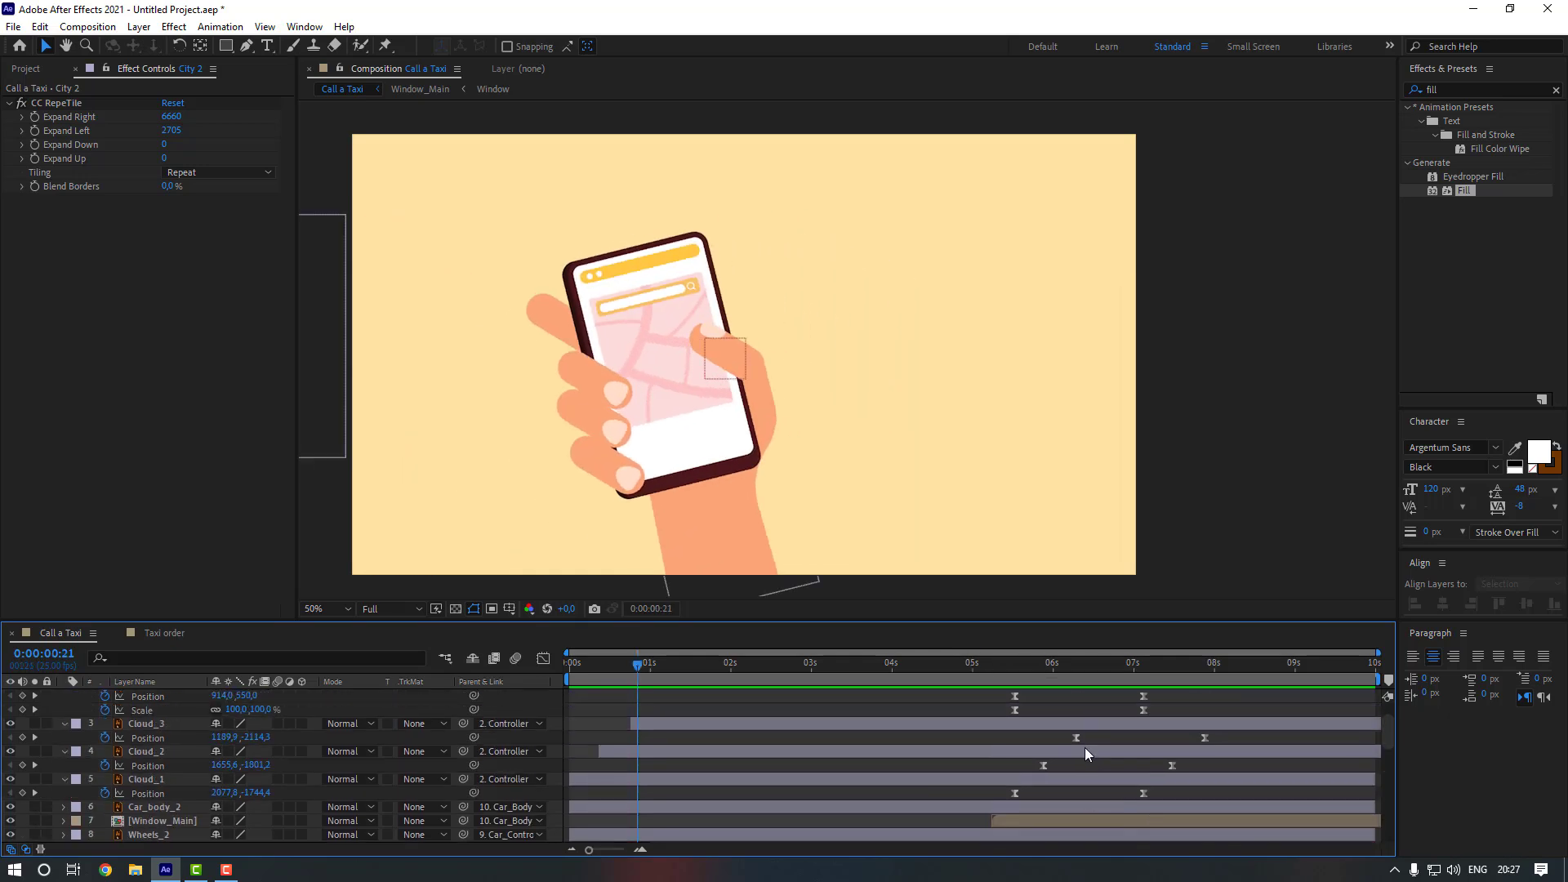
click(1141, 664)
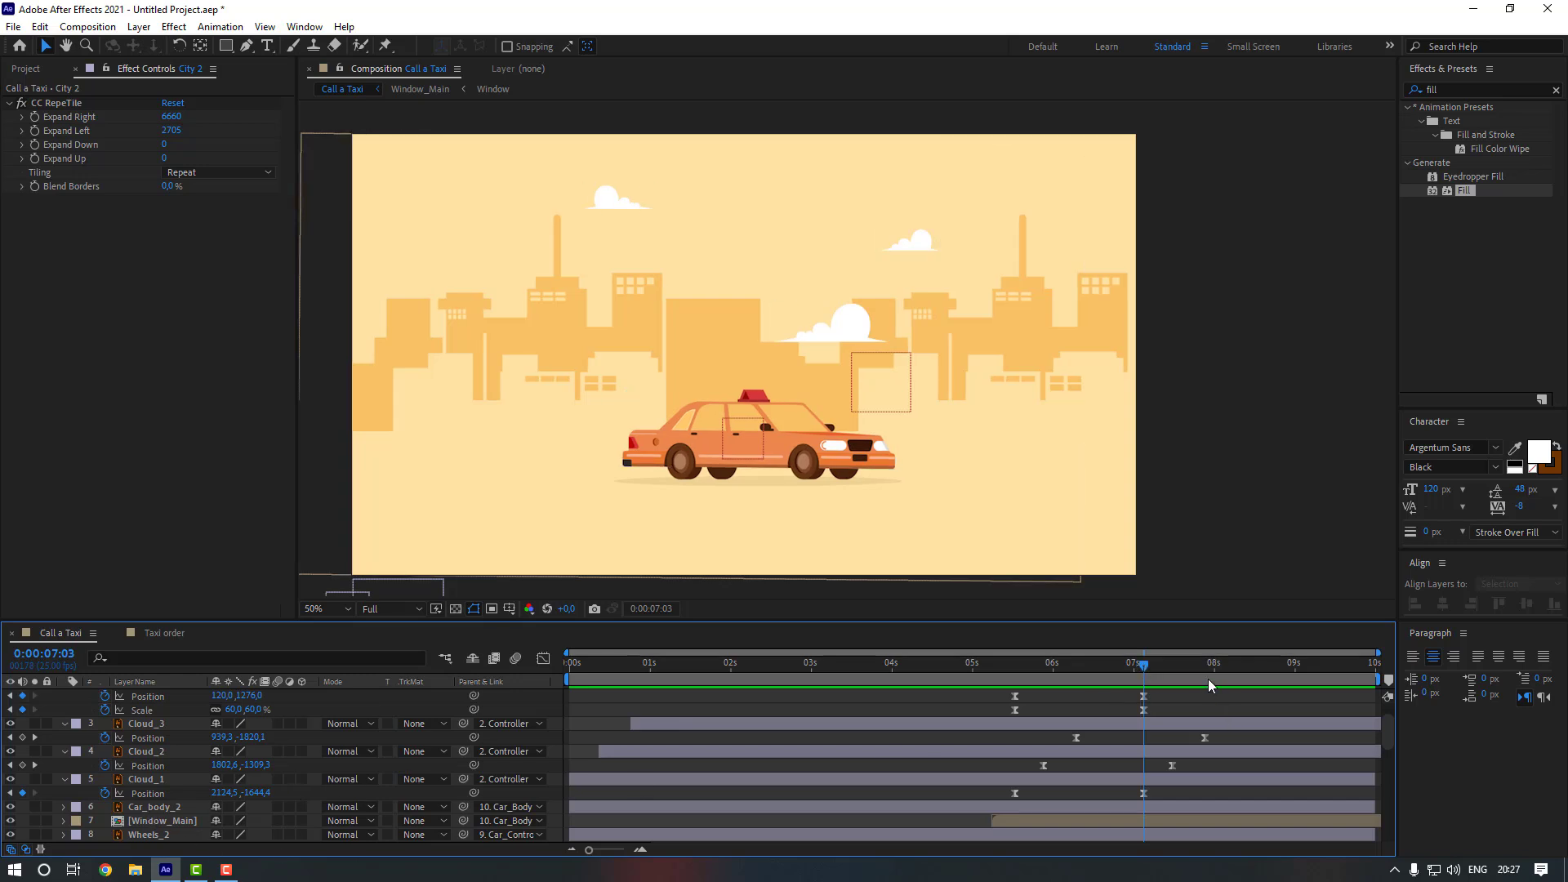
drag(1203, 675, 1439, 684)
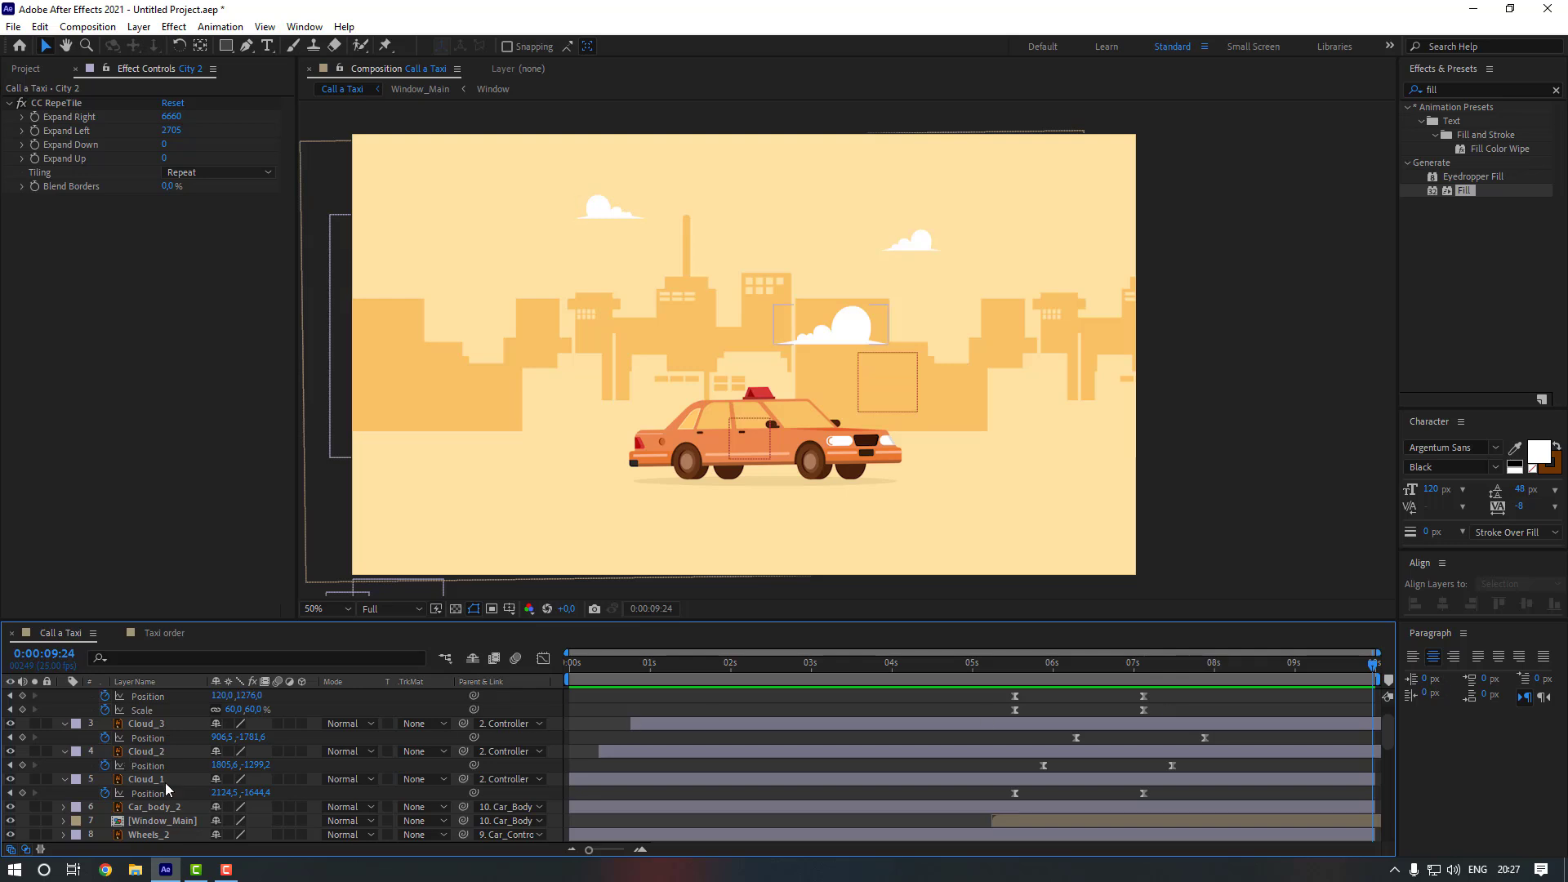
drag(231, 799, 31, 792)
drag(14, 793, 9, 793)
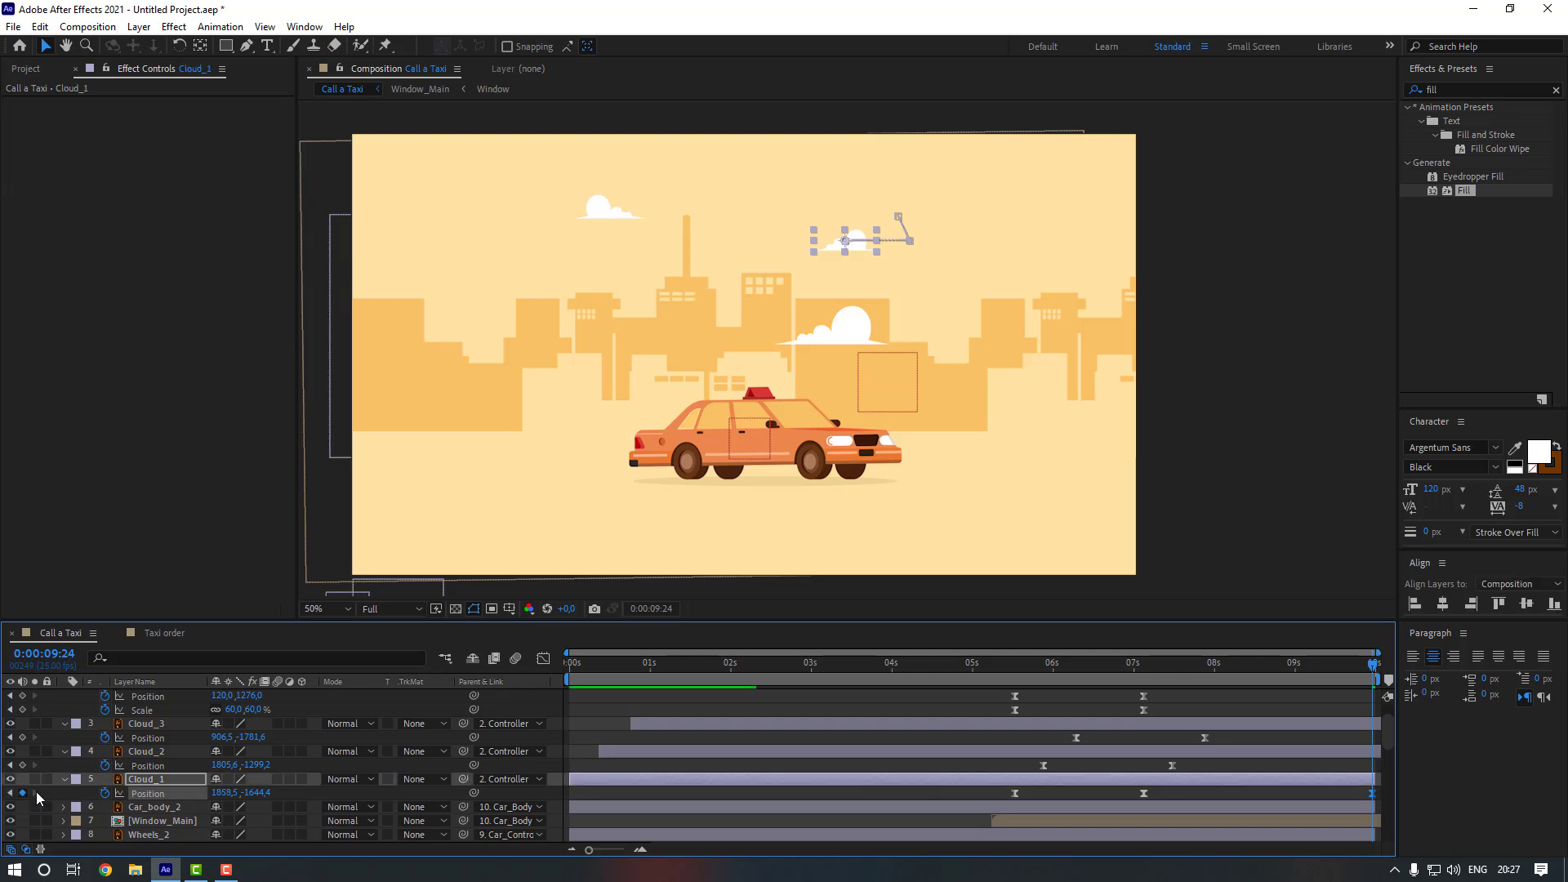
- At 0:00:09:24, set Cloud_2's Position X to 1529,6 and Cloud_3's Position X to 642,5
click(164, 751)
drag(233, 765, 11, 765)
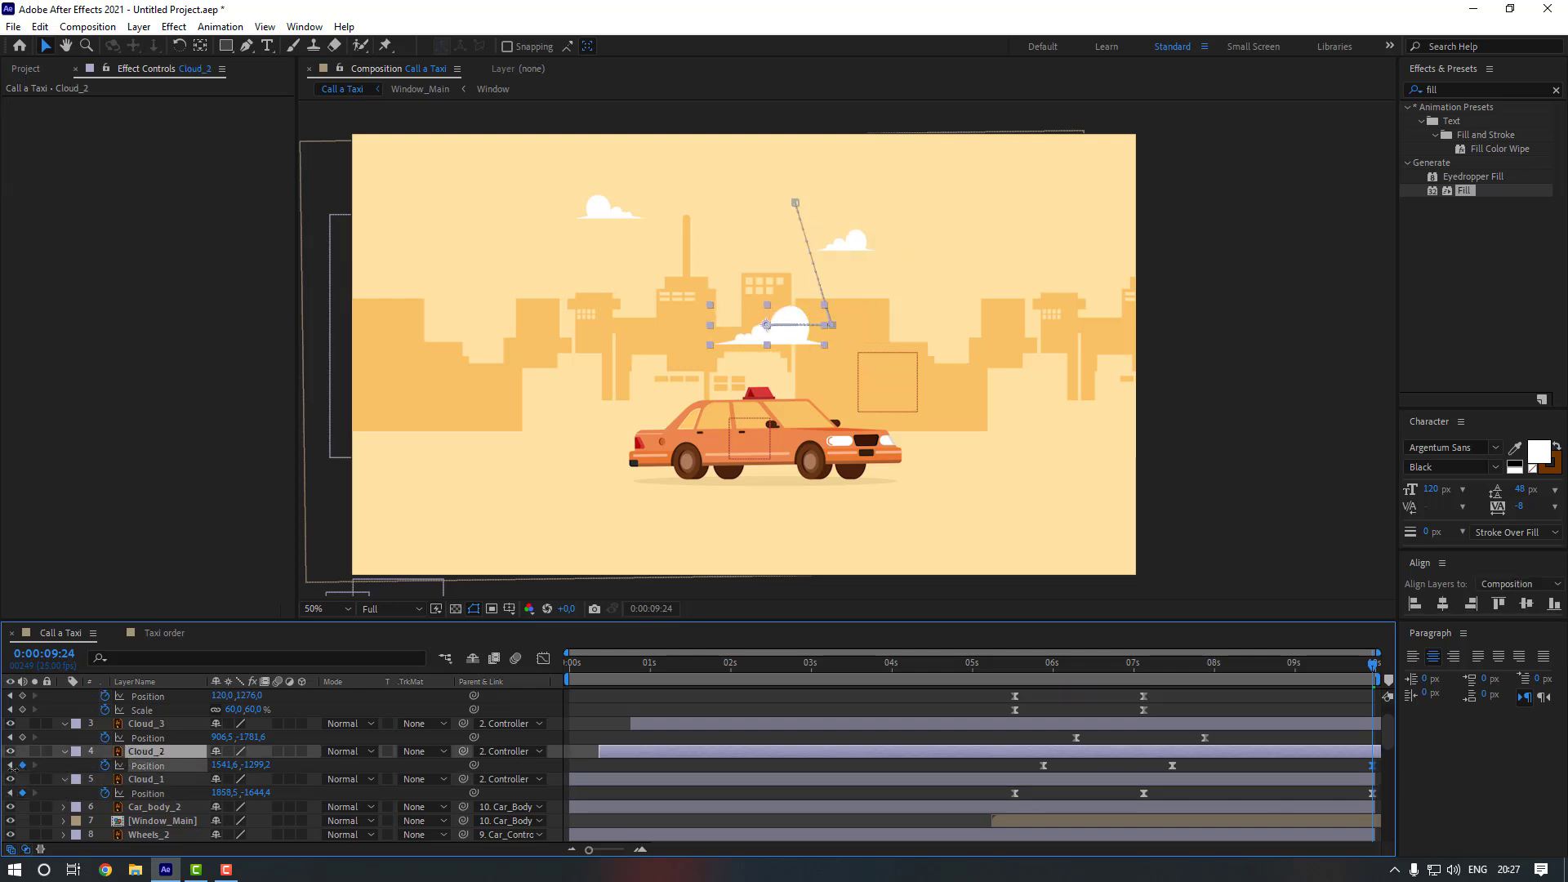
click(157, 737)
drag(194, 741, 105, 740)
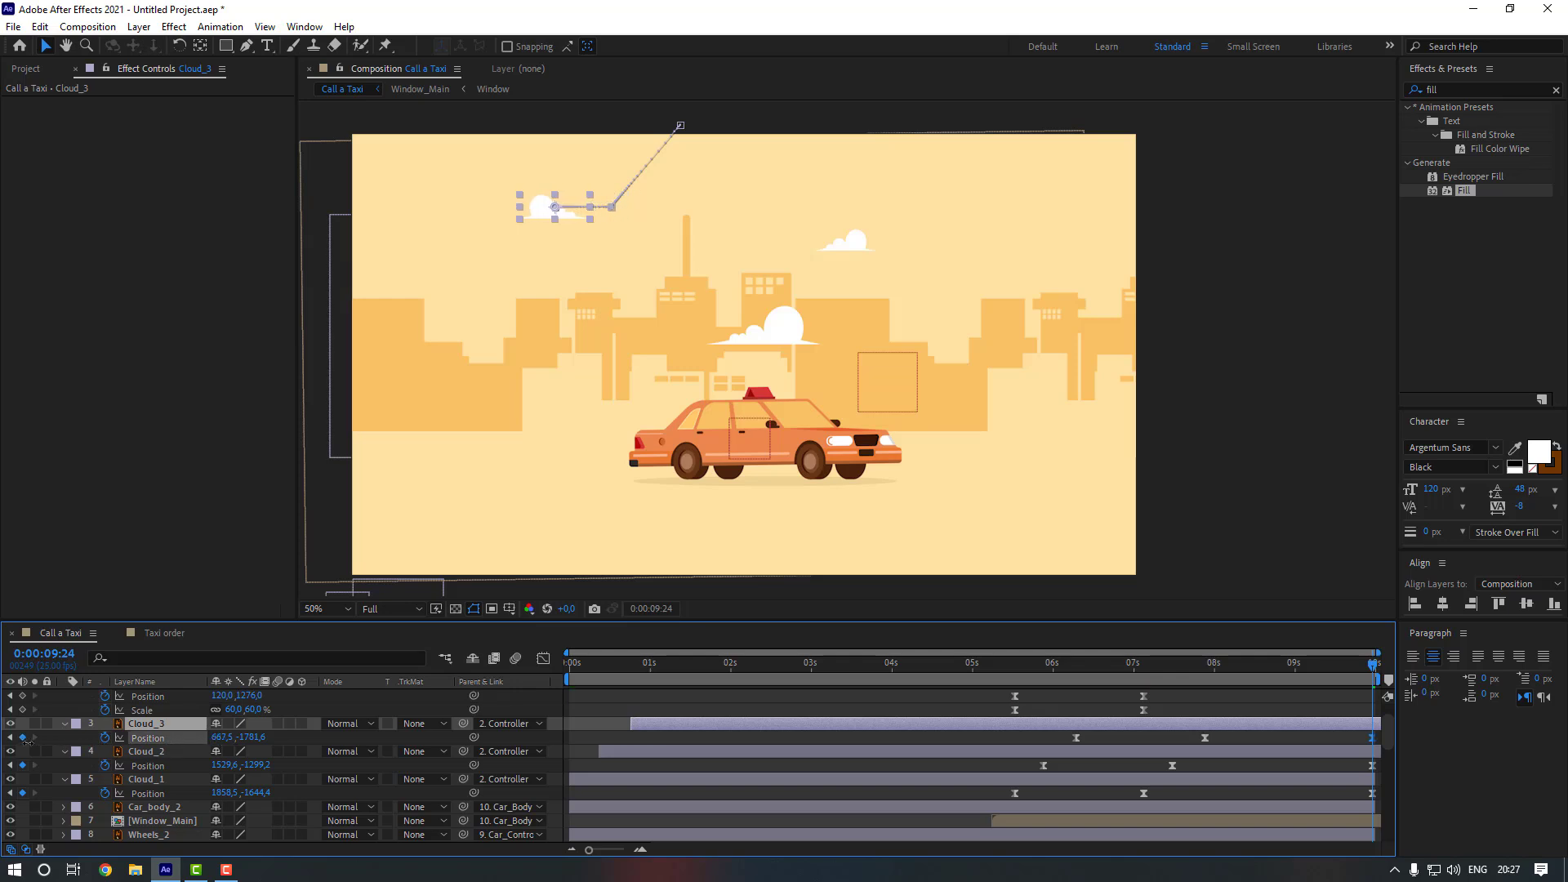
- Move the Cloud_1, Cloud_2 and Cloud_3 layers directly below the City layer and preview the scene
shift+click(157, 782)
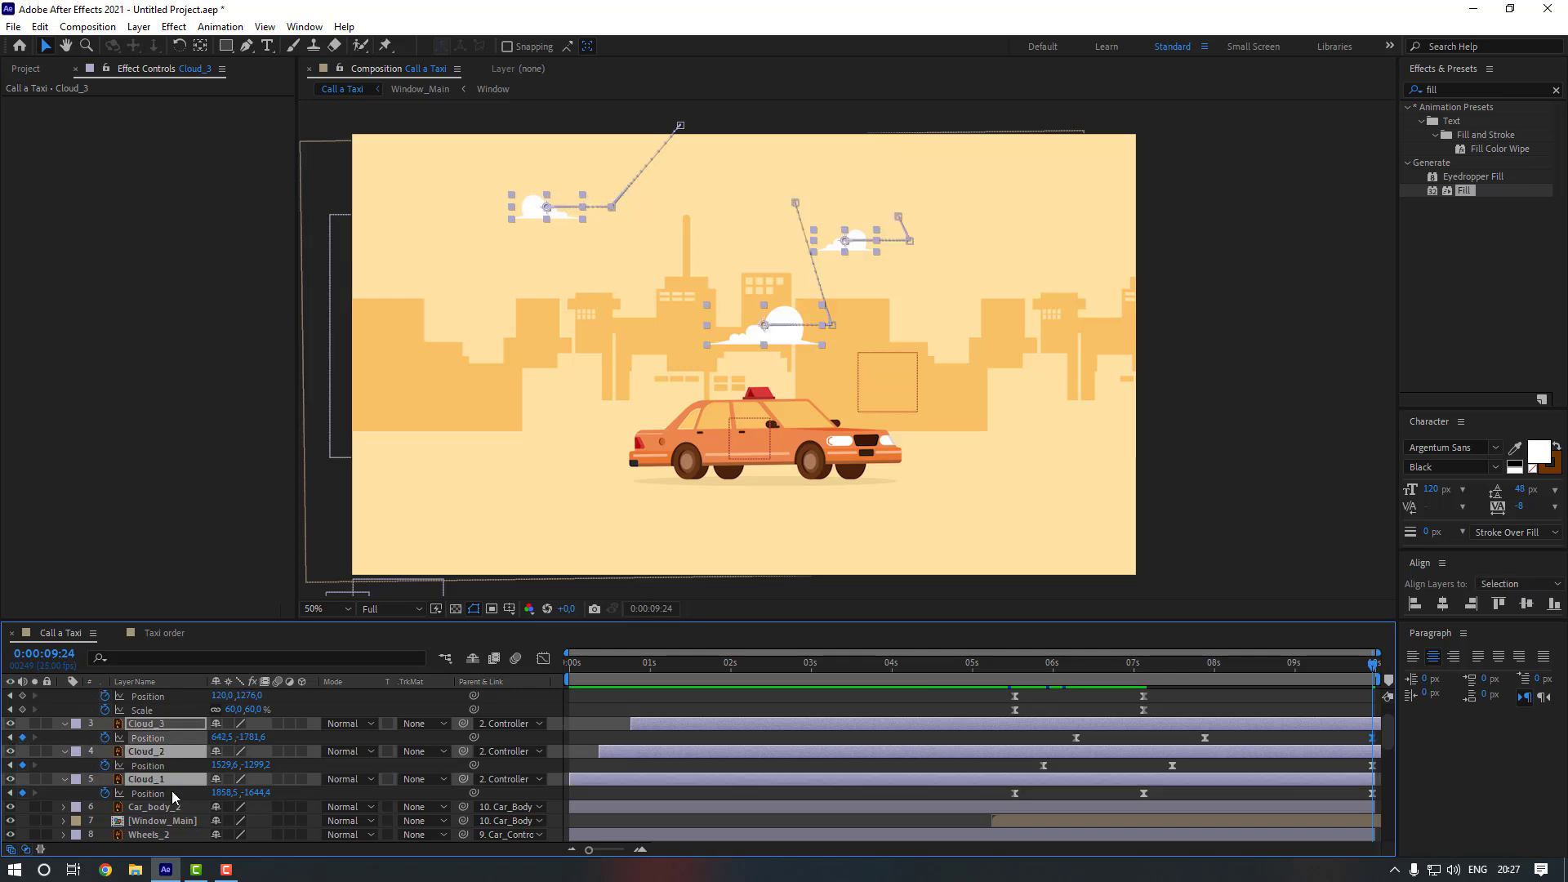
scroll(167, 755, down, 2)
scroll(172, 809, down, 4)
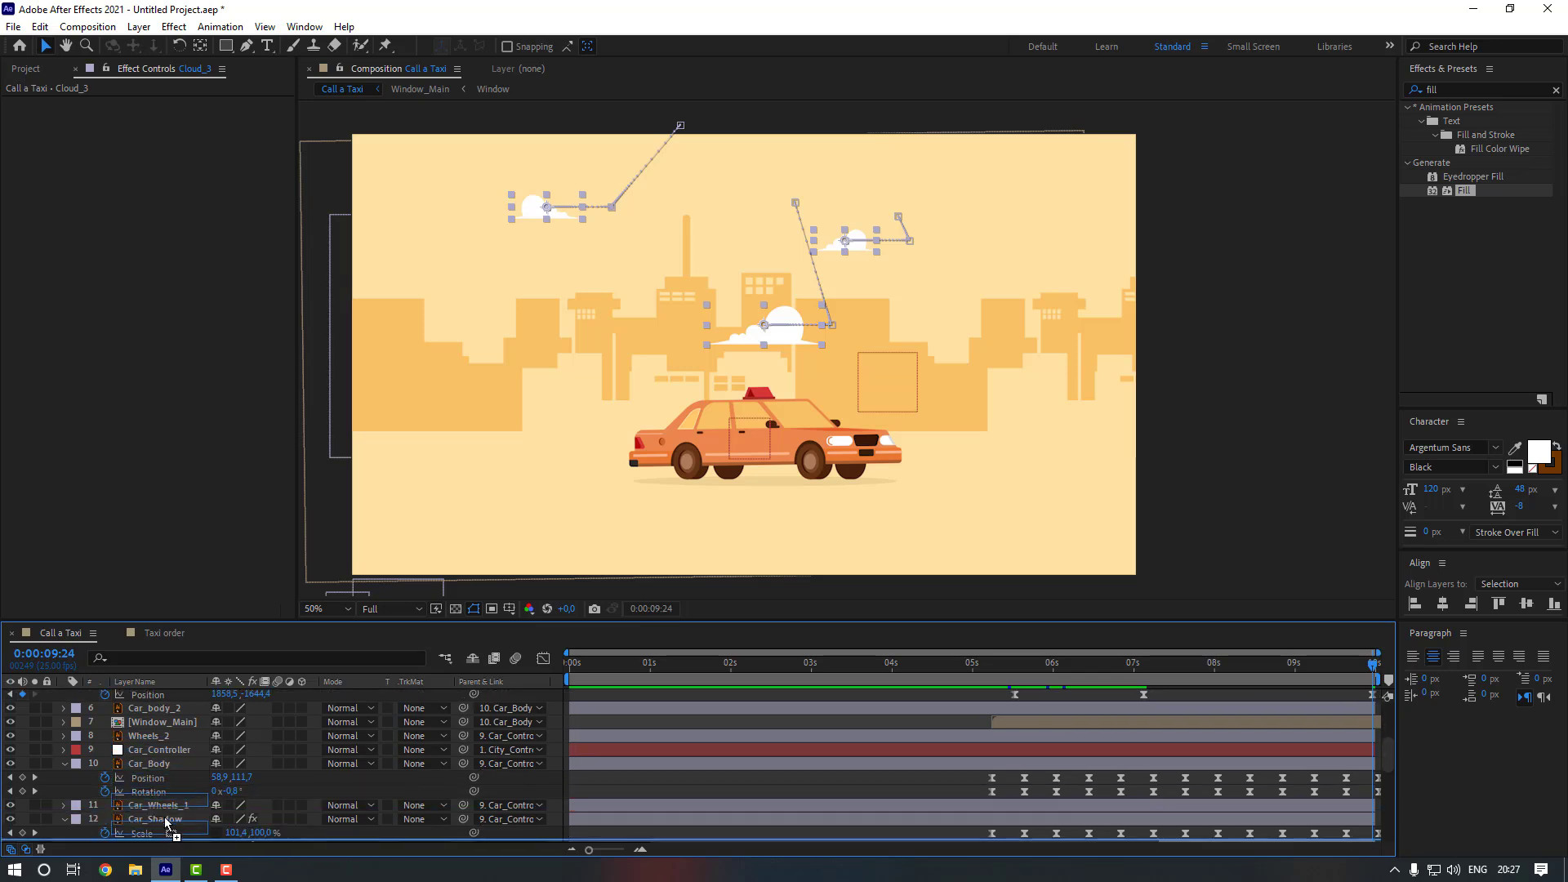
scroll(169, 834, down, 2)
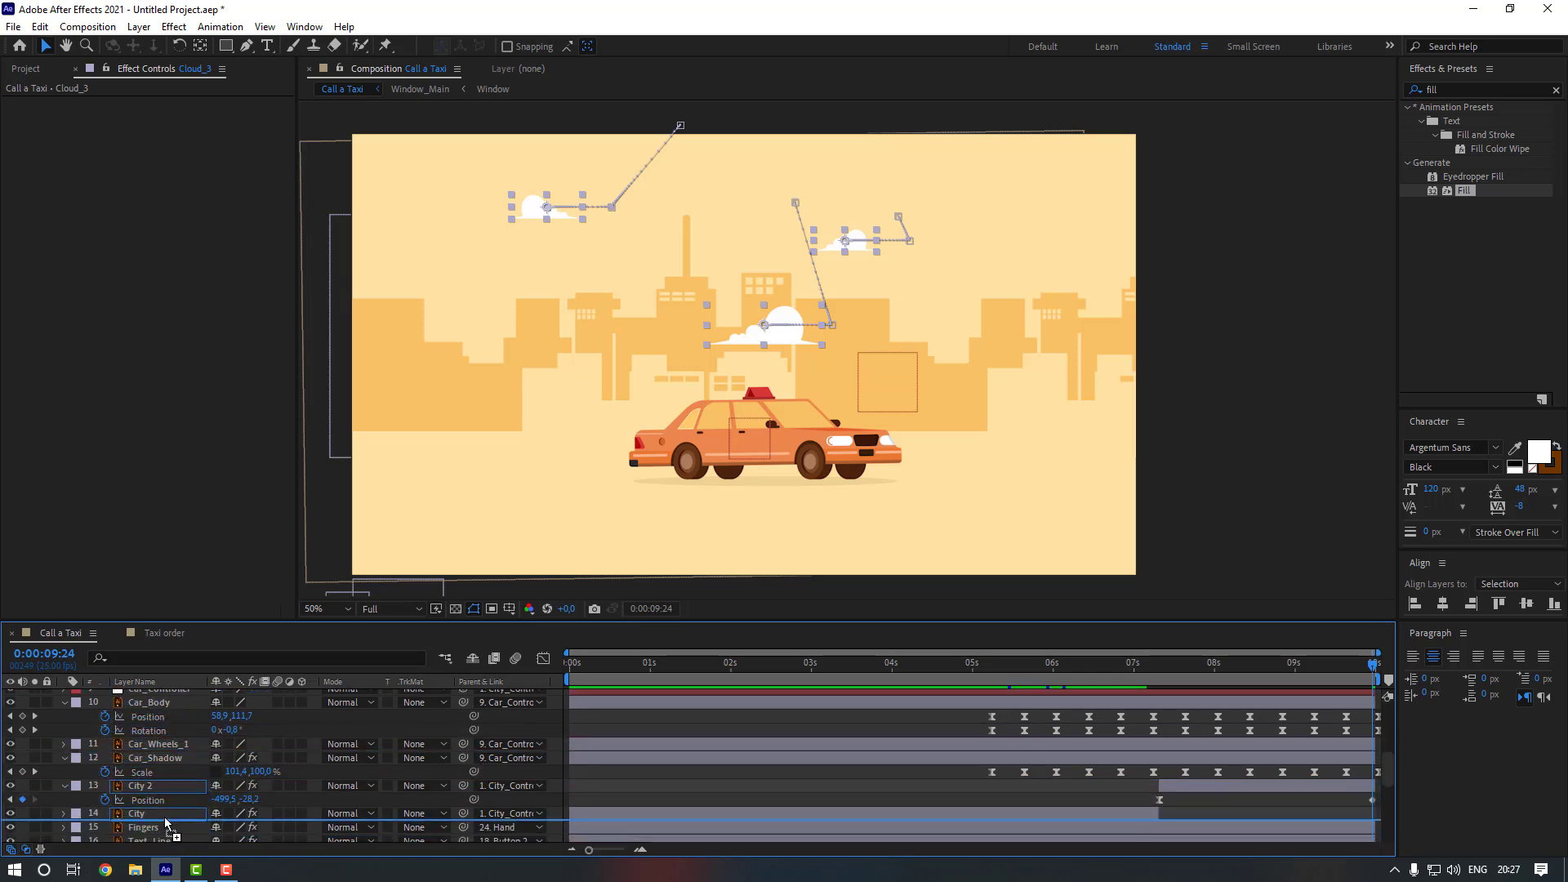
drag(167, 827, 167, 821)
click(703, 751)
click(947, 666)
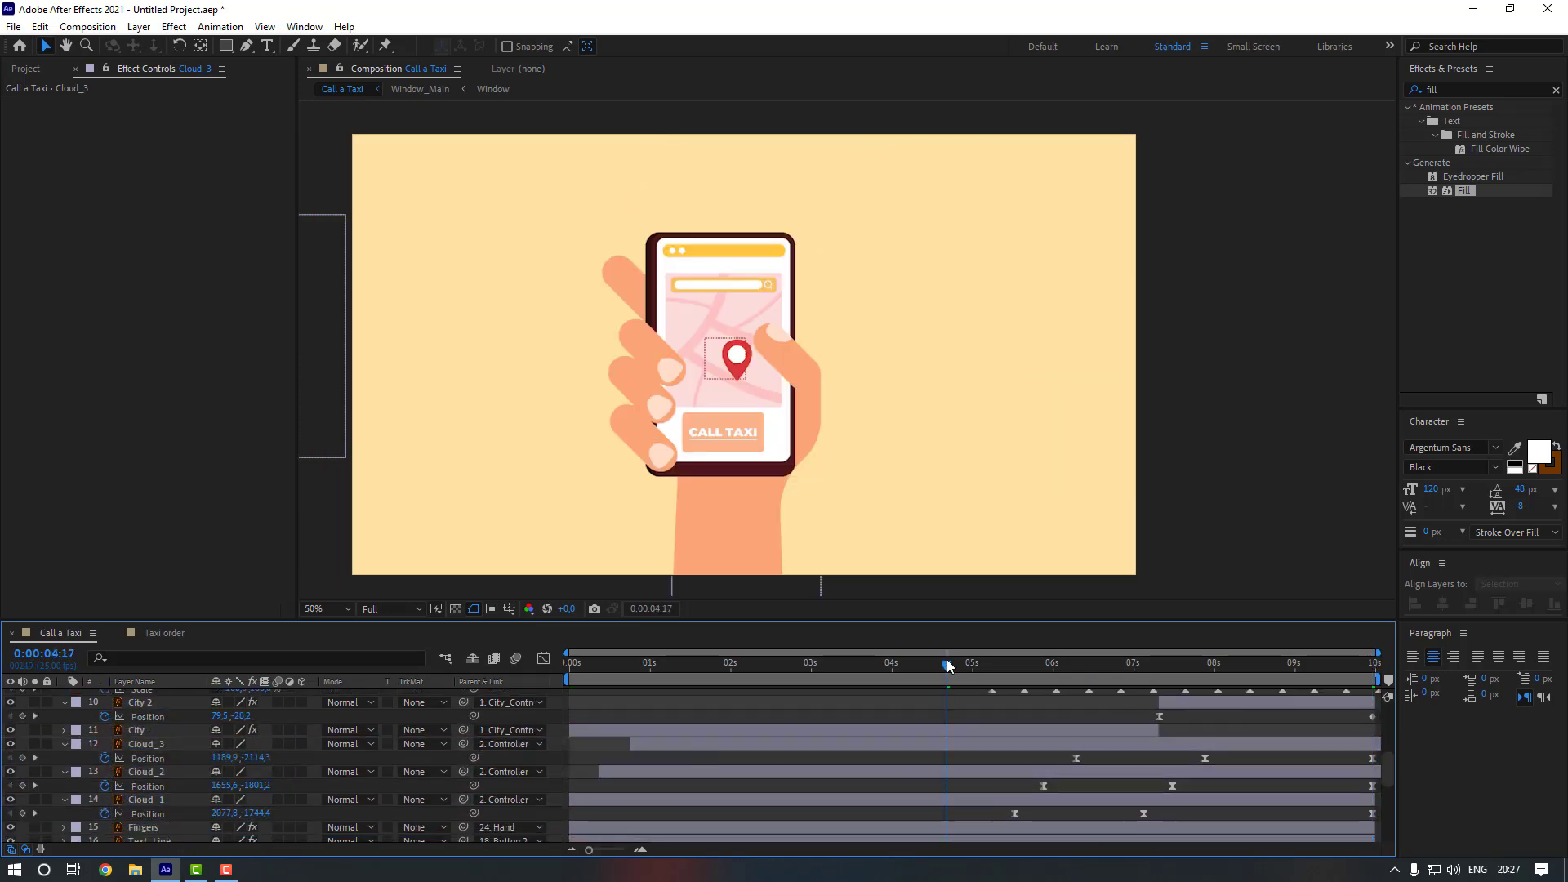
key(space)
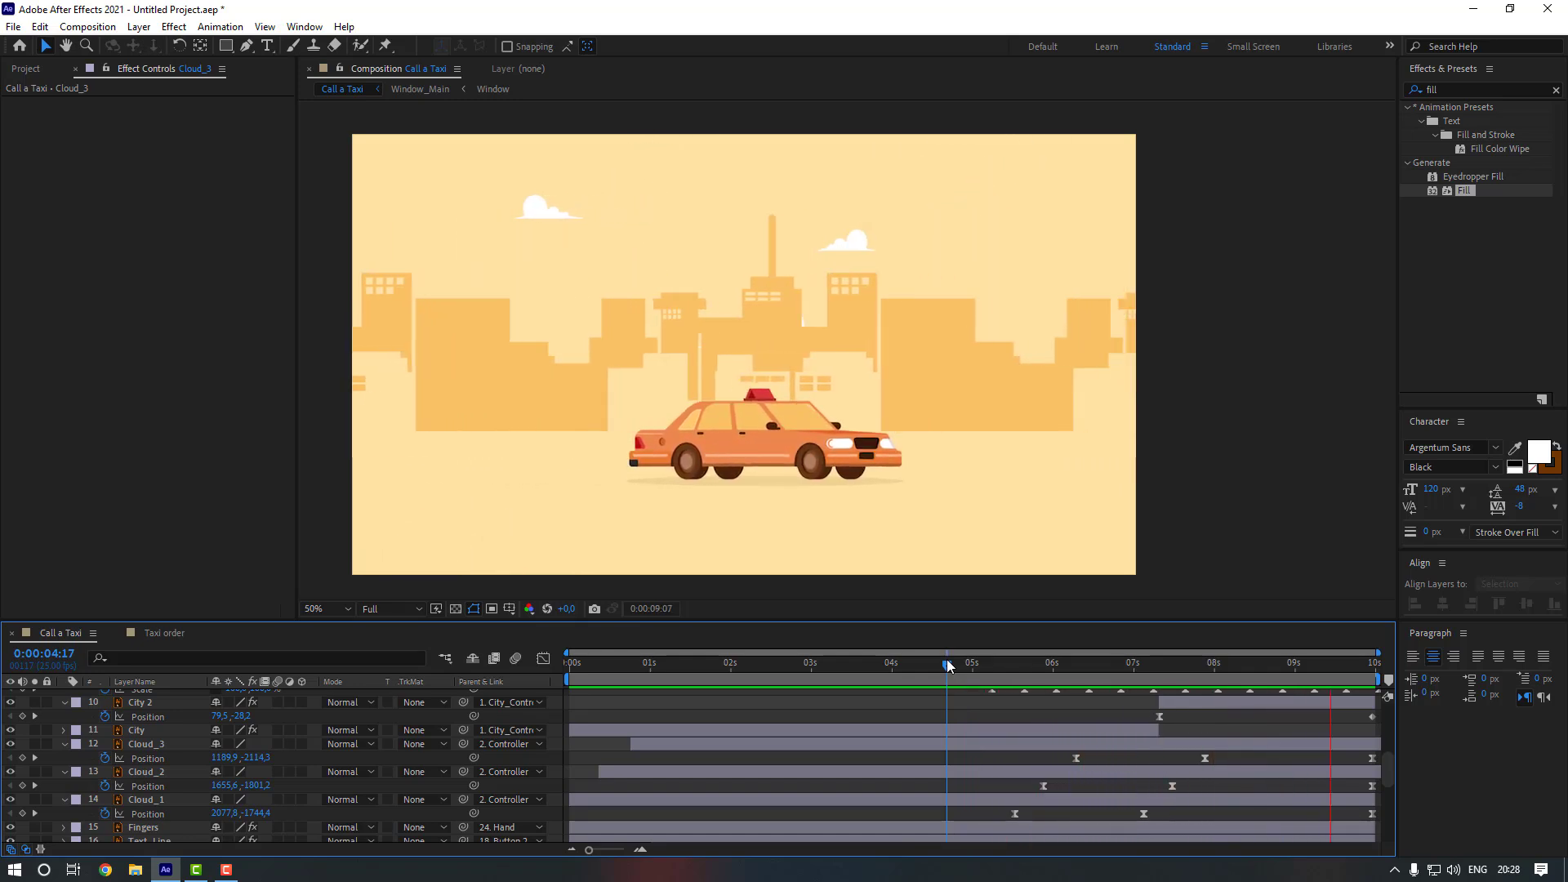
- Apply Easy Ease to the last two Position keyframes of all three cloud layers and preview the result
drag(1115, 754, 1377, 815)
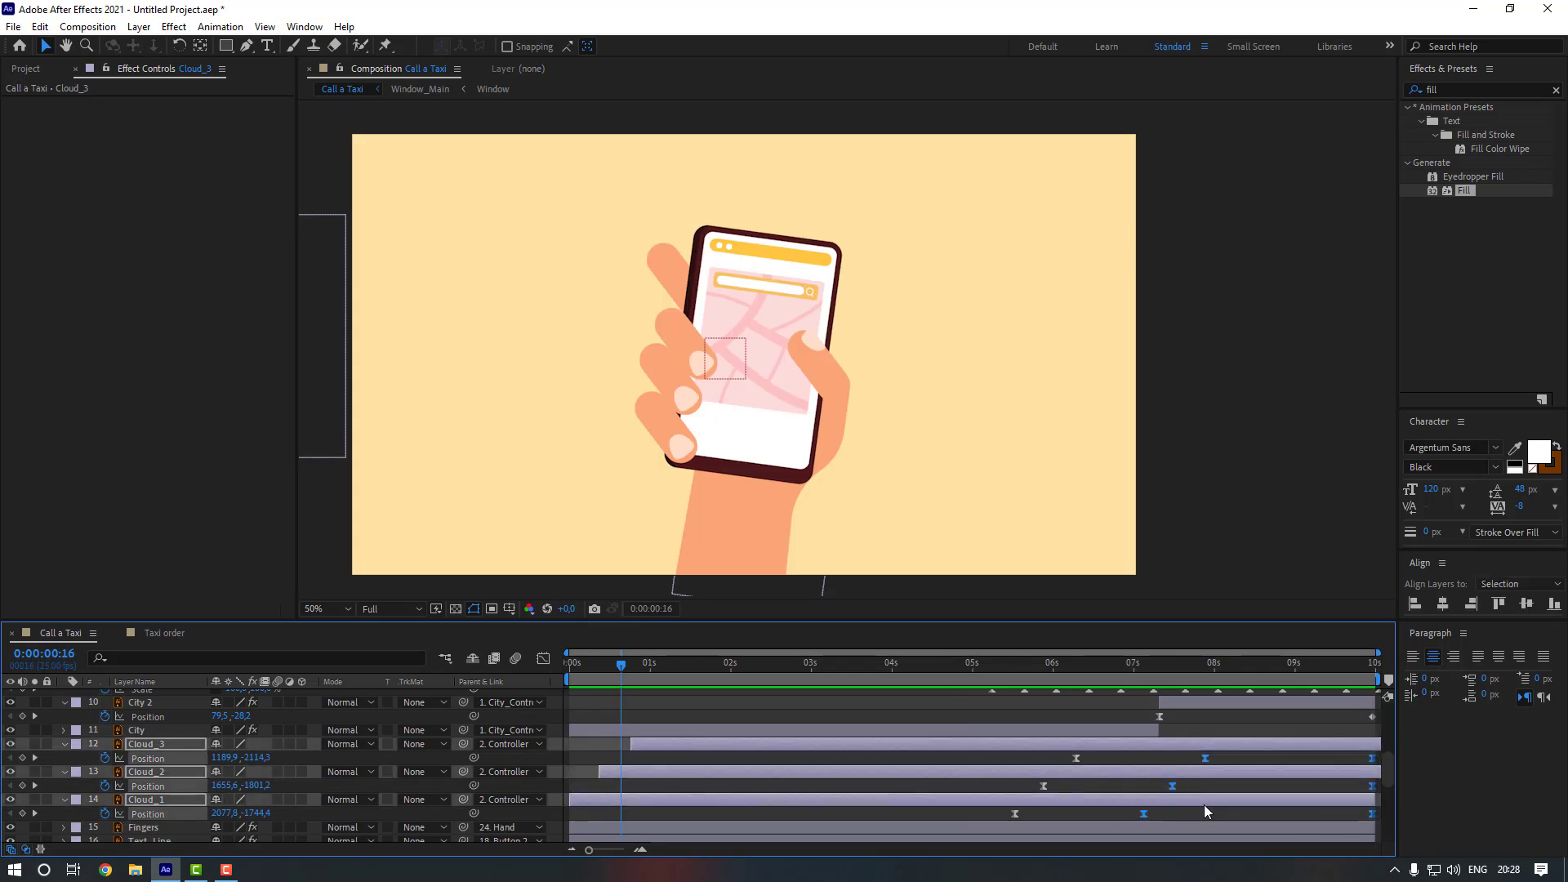
right_click(1143, 812)
mouse_move(1167, 803)
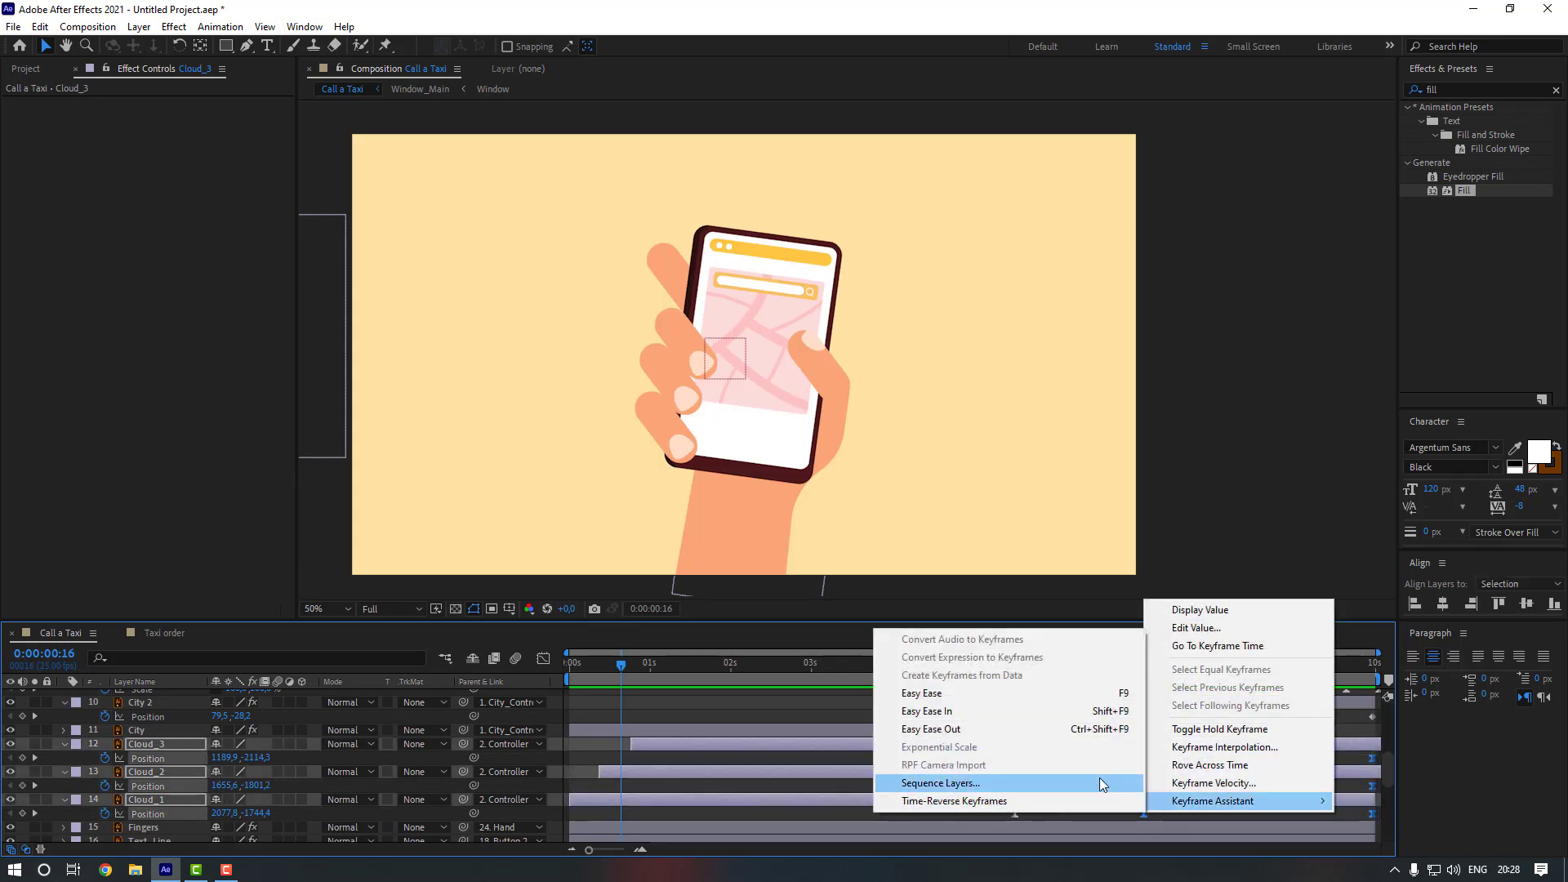
click(1012, 693)
click(1042, 719)
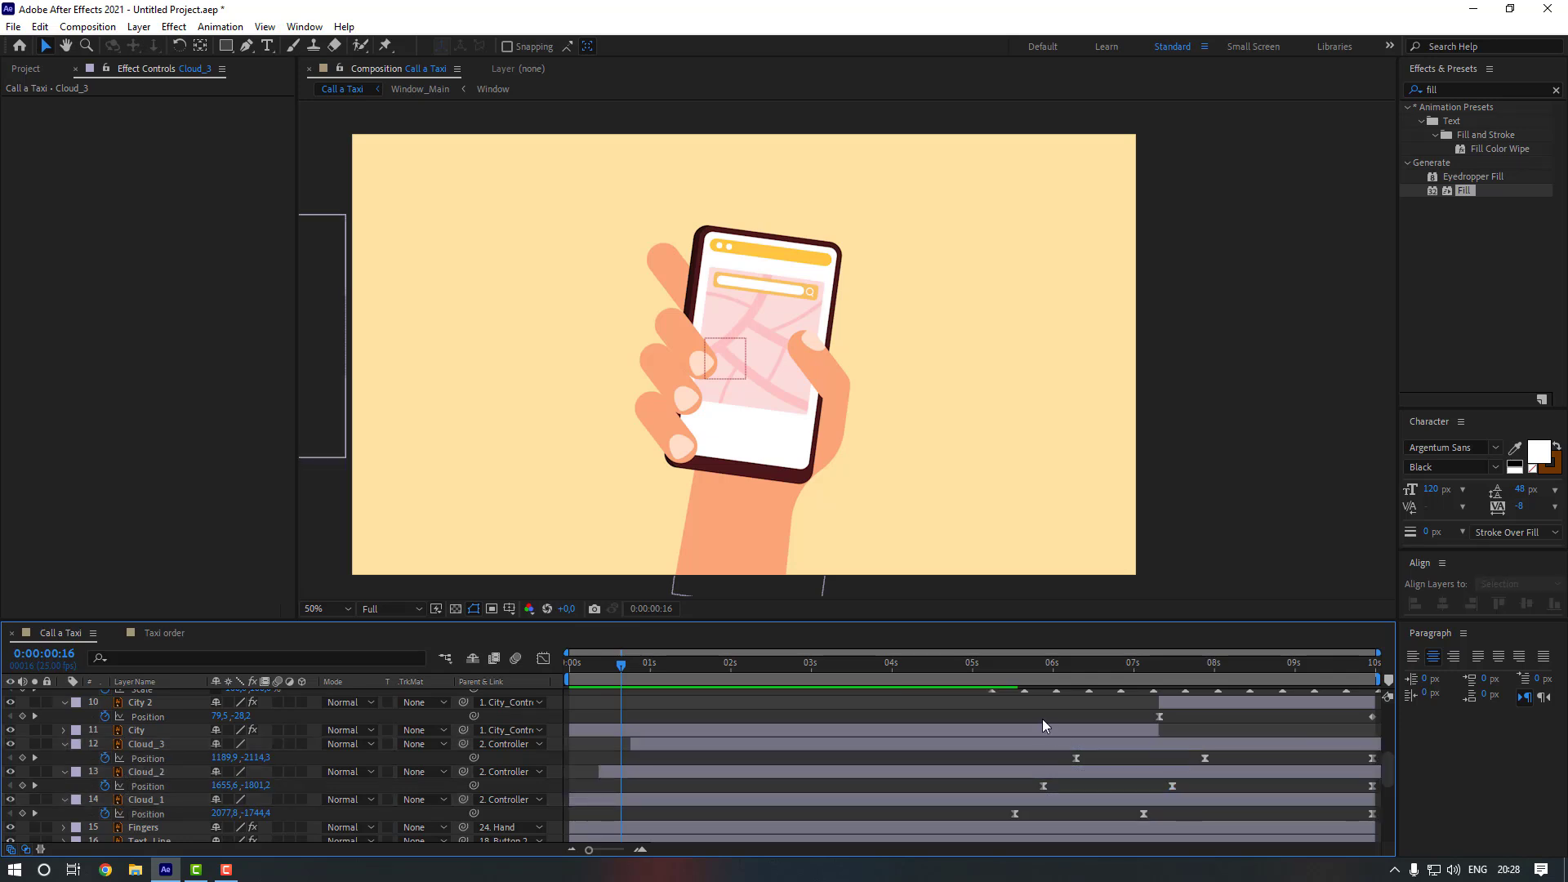
click(1002, 665)
key(space)
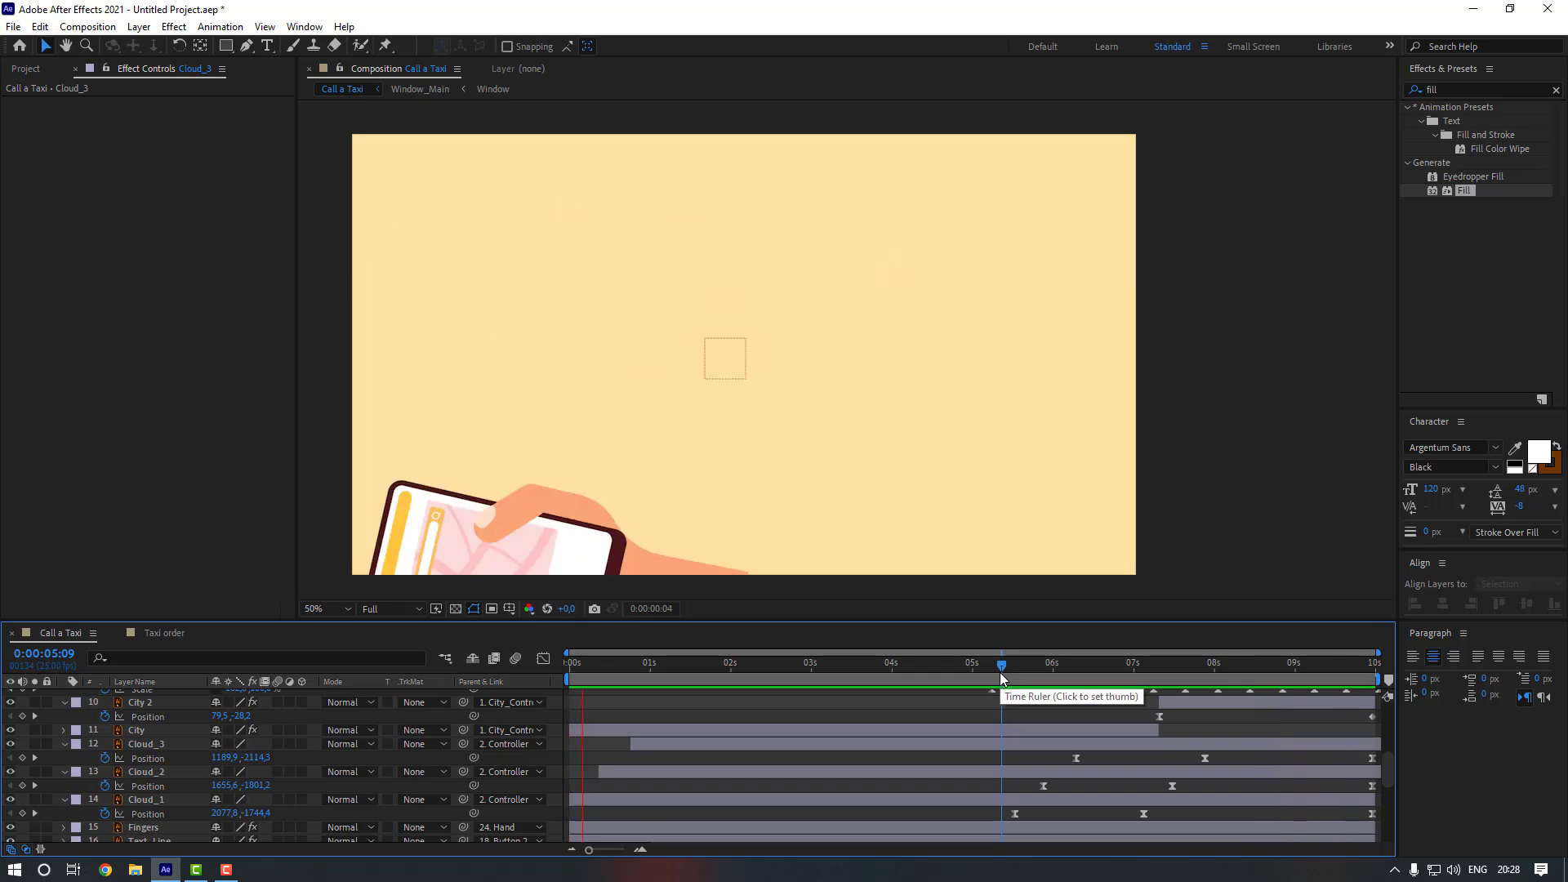
- Raise Cloud_2 above the buildings by setting Position Y to -1512,2 on its last two keyframes together
drag(1123, 676, 1172, 679)
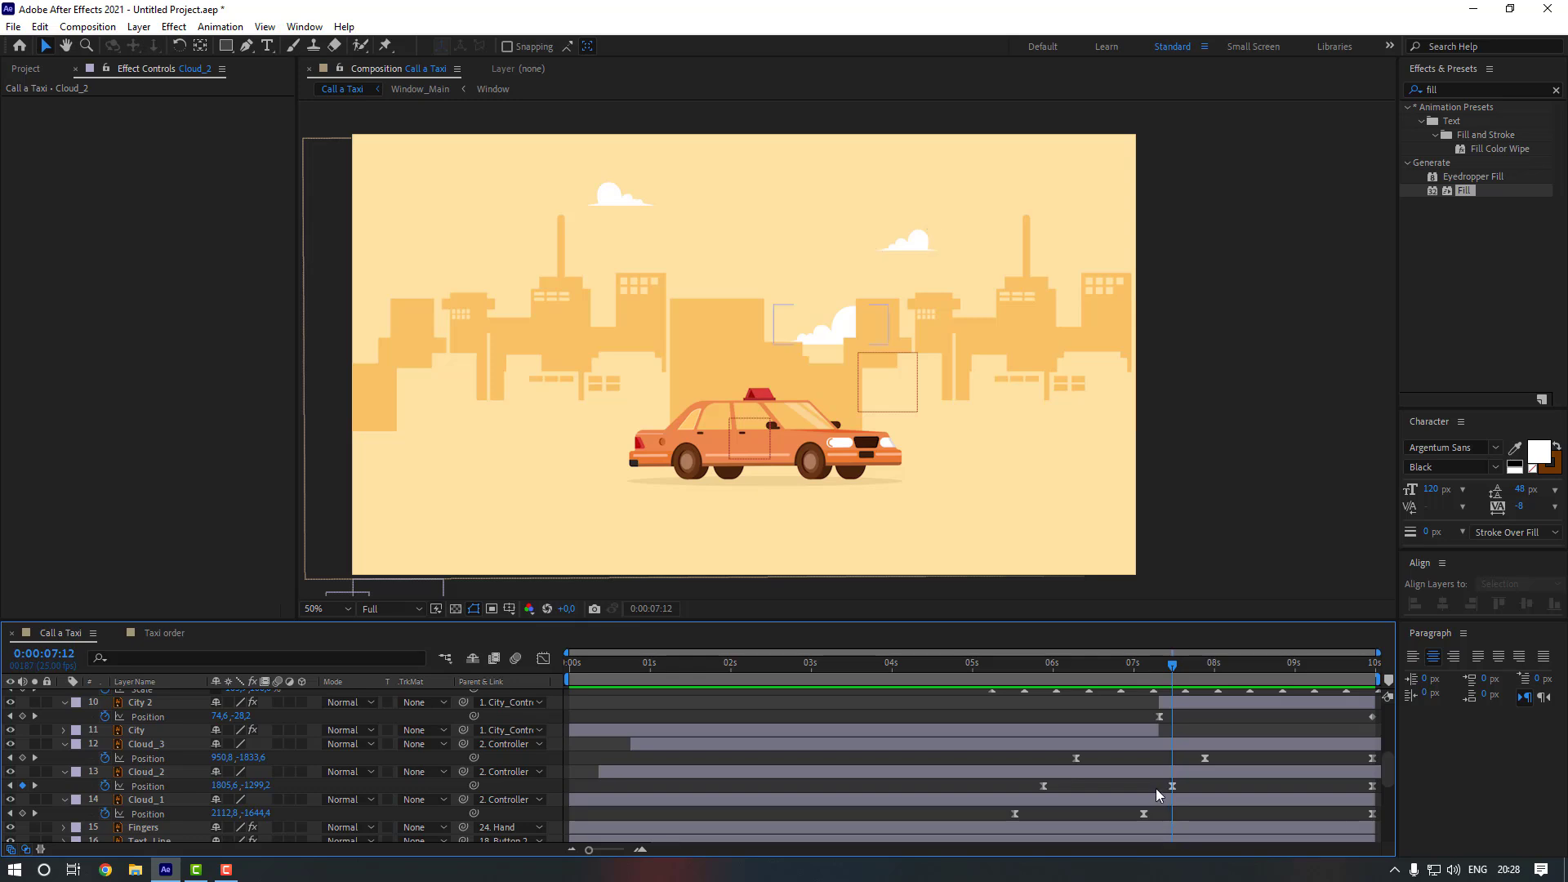
drag(1156, 789, 1390, 792)
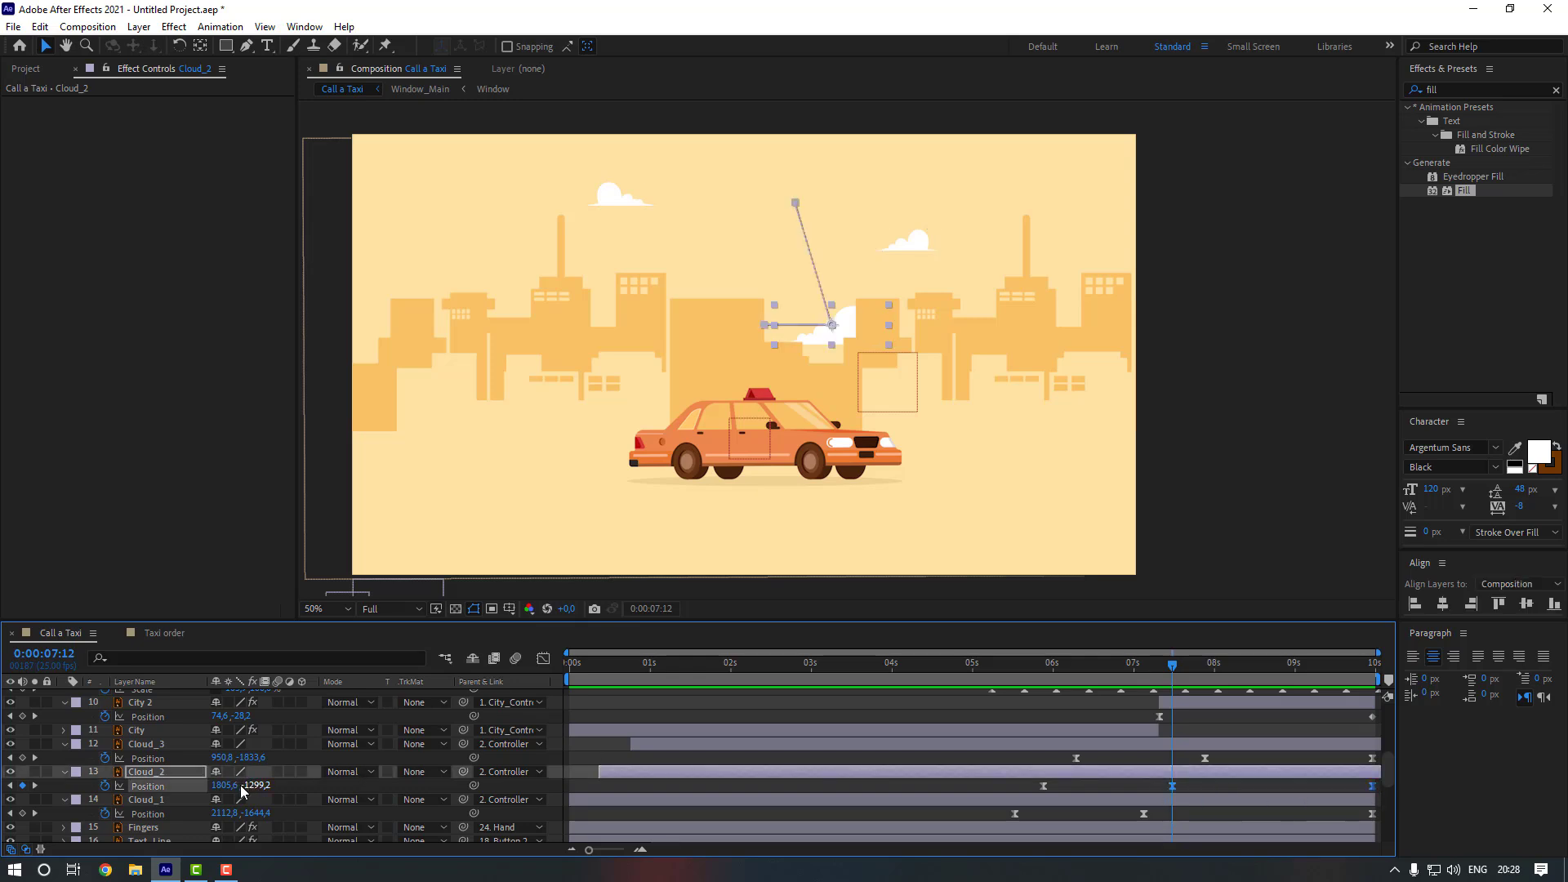
drag(246, 786, 75, 799)
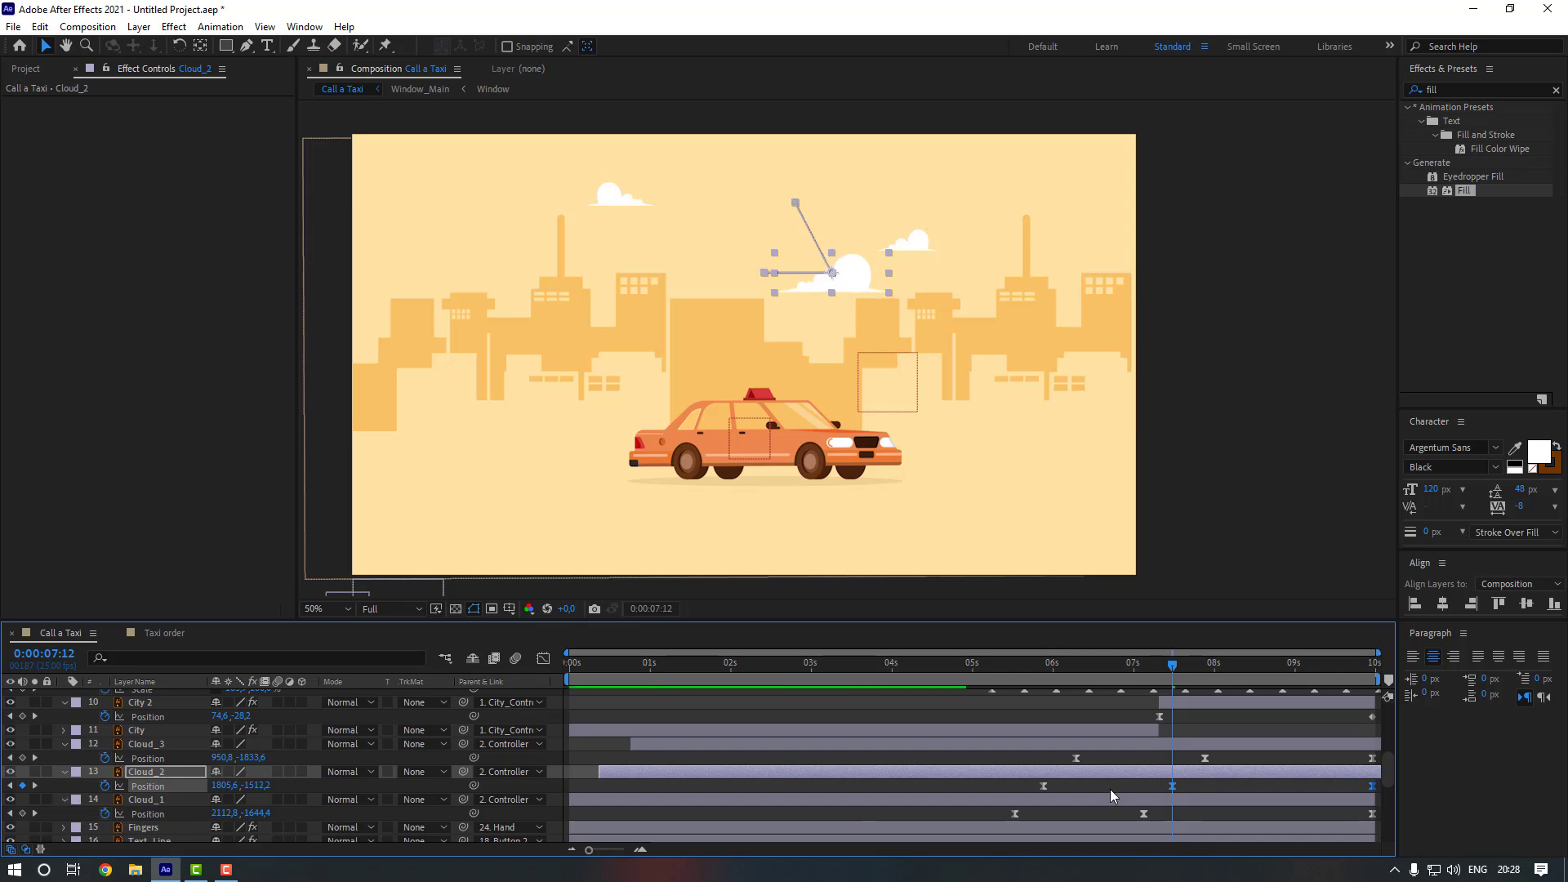
click(1212, 789)
- Raise Cloud_1 by setting Position Y to -1667,4 on its last two keyframes together, and preview the scene
drag(1134, 666, 1144, 666)
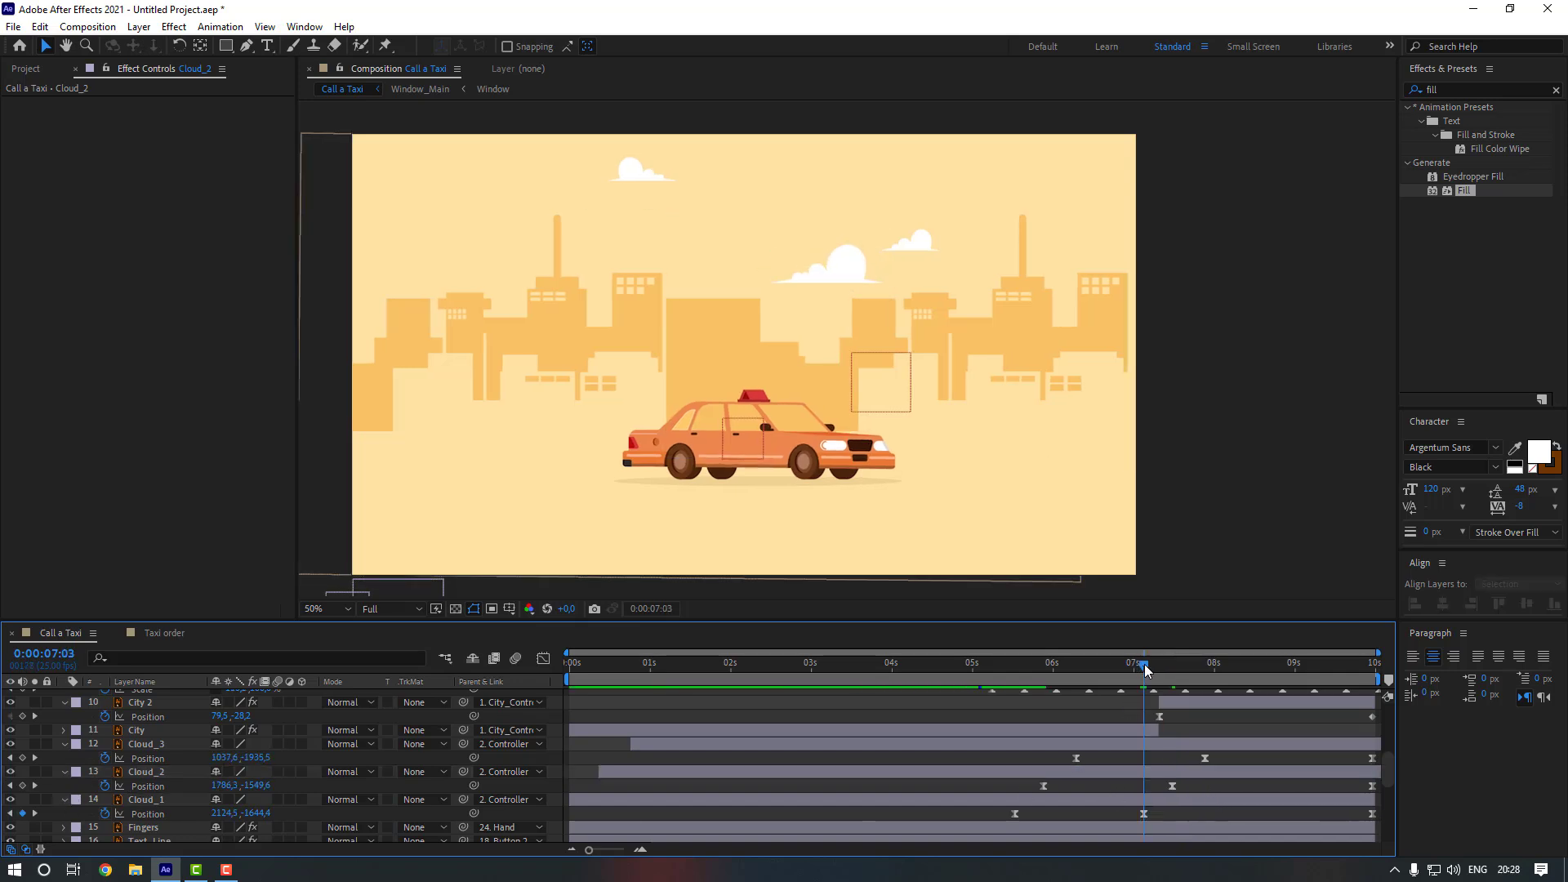
drag(1125, 810, 1380, 813)
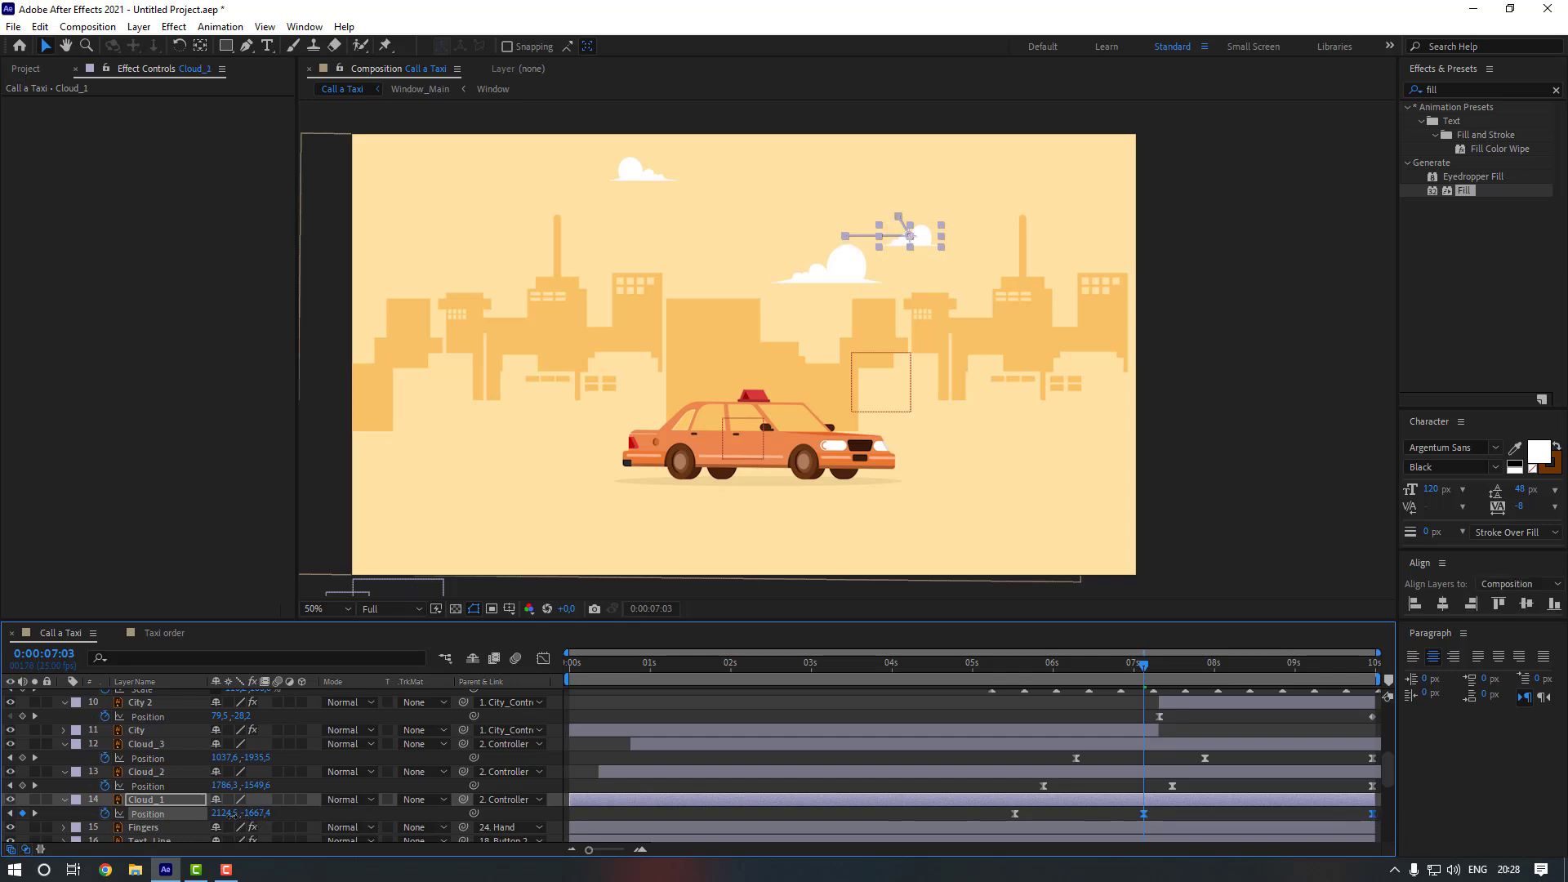
click(1179, 806)
drag(1009, 662, 988, 665)
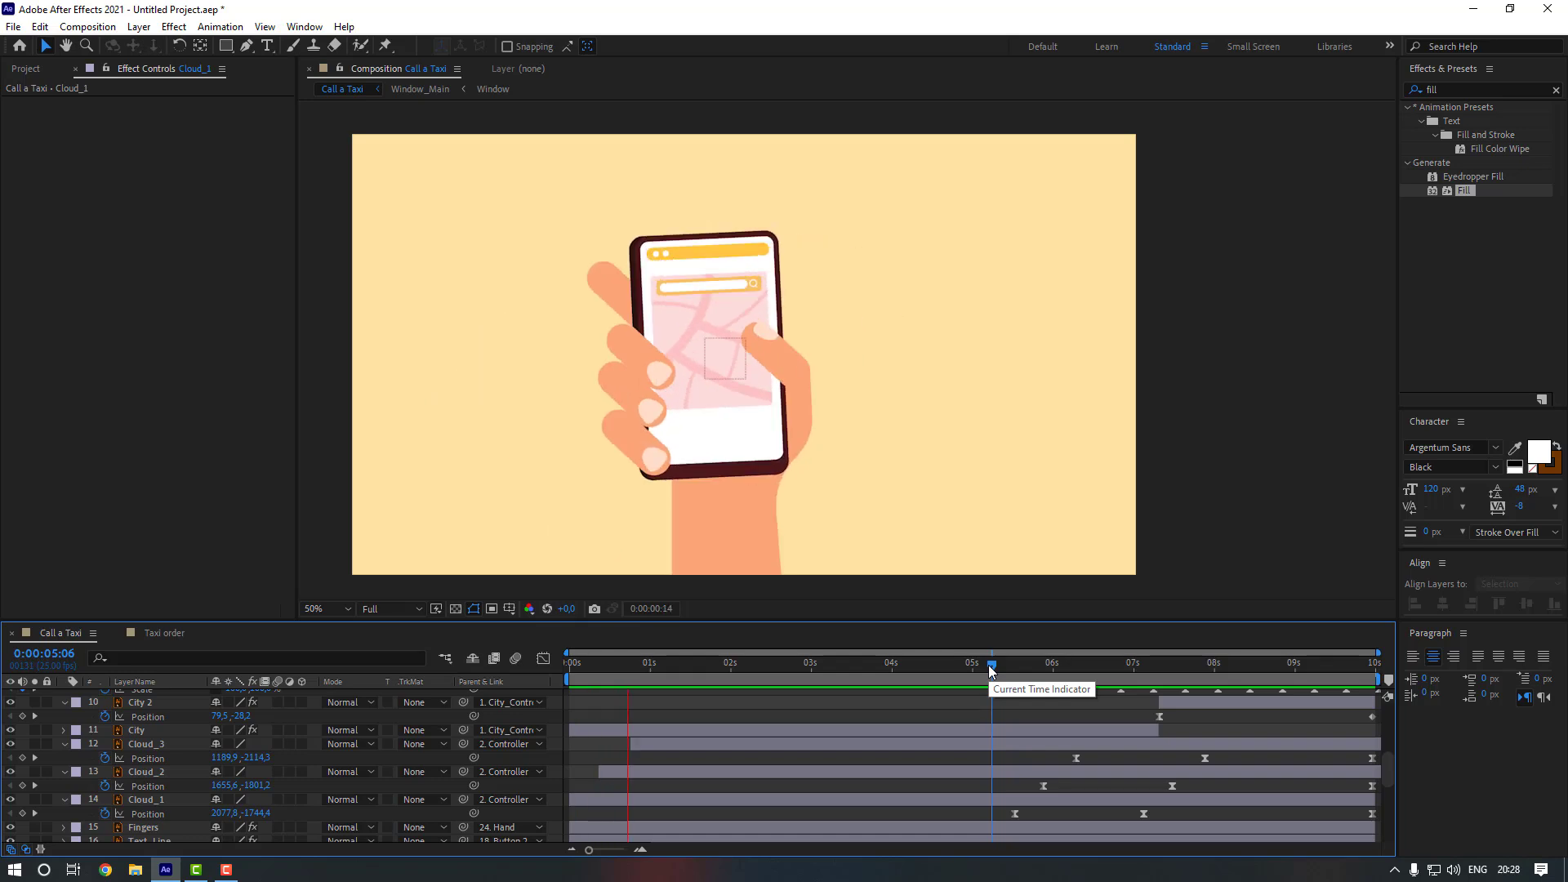
key(space)
- At 0:00:05:07, add the Particle Fireworks shape element from Animation Composer 3's Starter Precomps and close the extension
scroll(825, 727, down, 5)
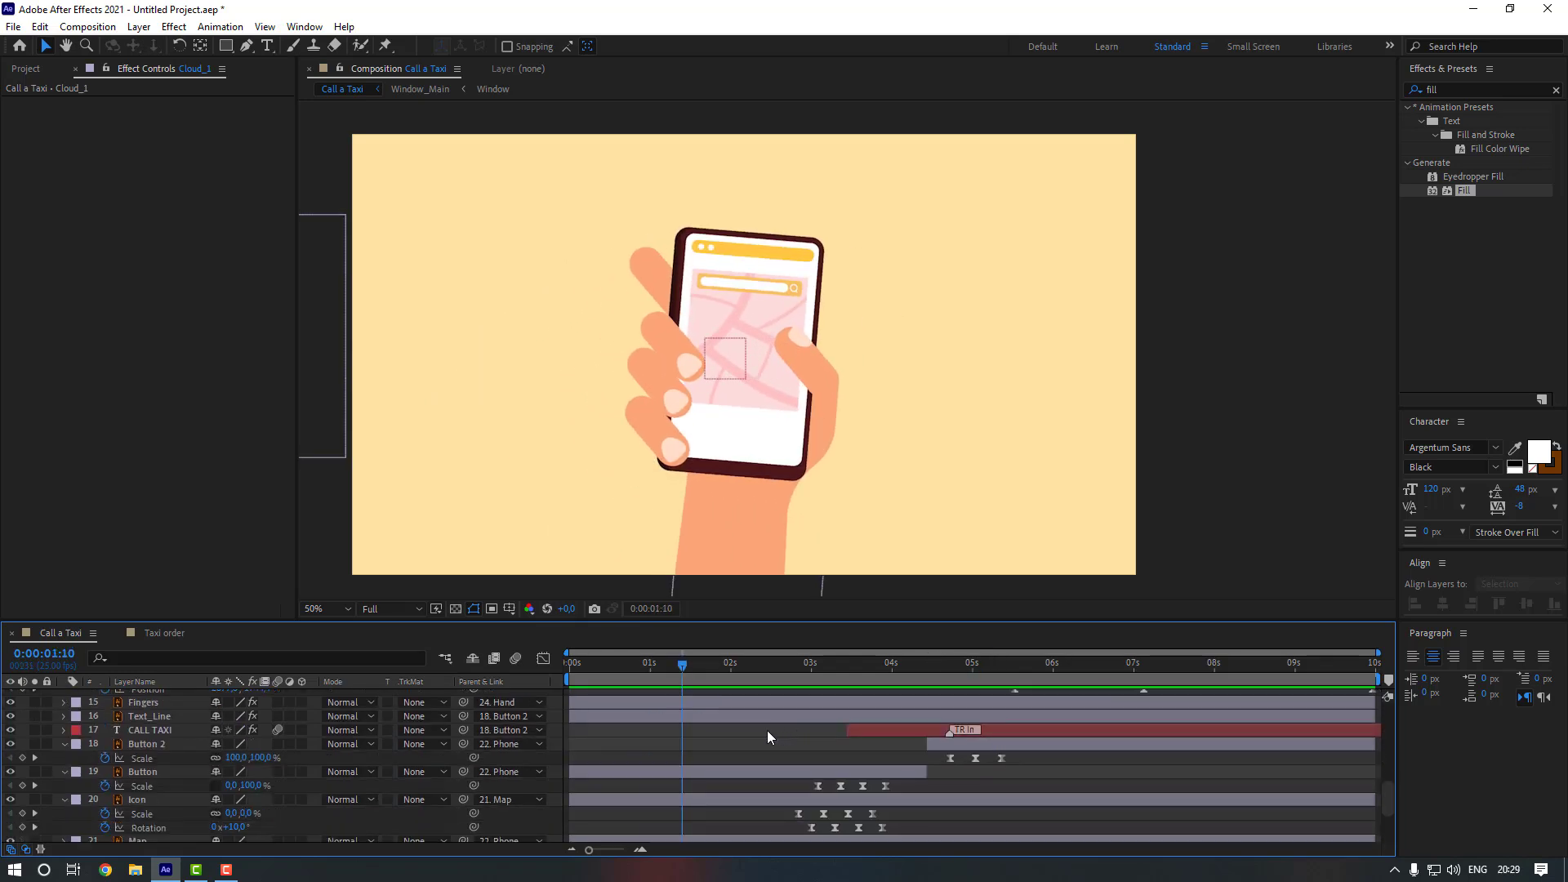
drag(780, 672, 1009, 689)
click(304, 26)
click(425, 105)
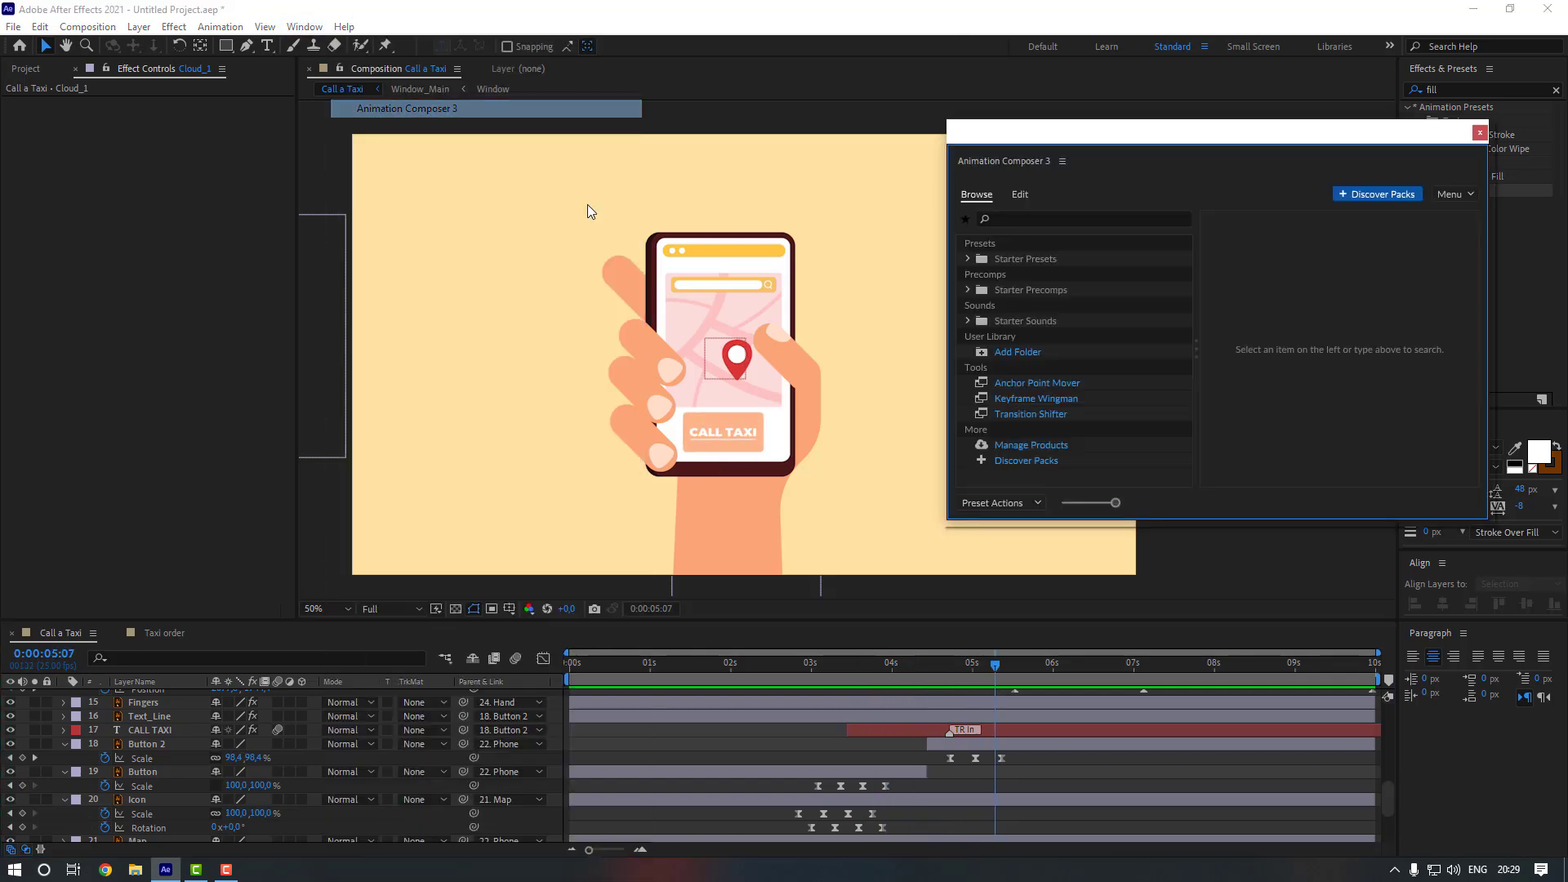
click(968, 291)
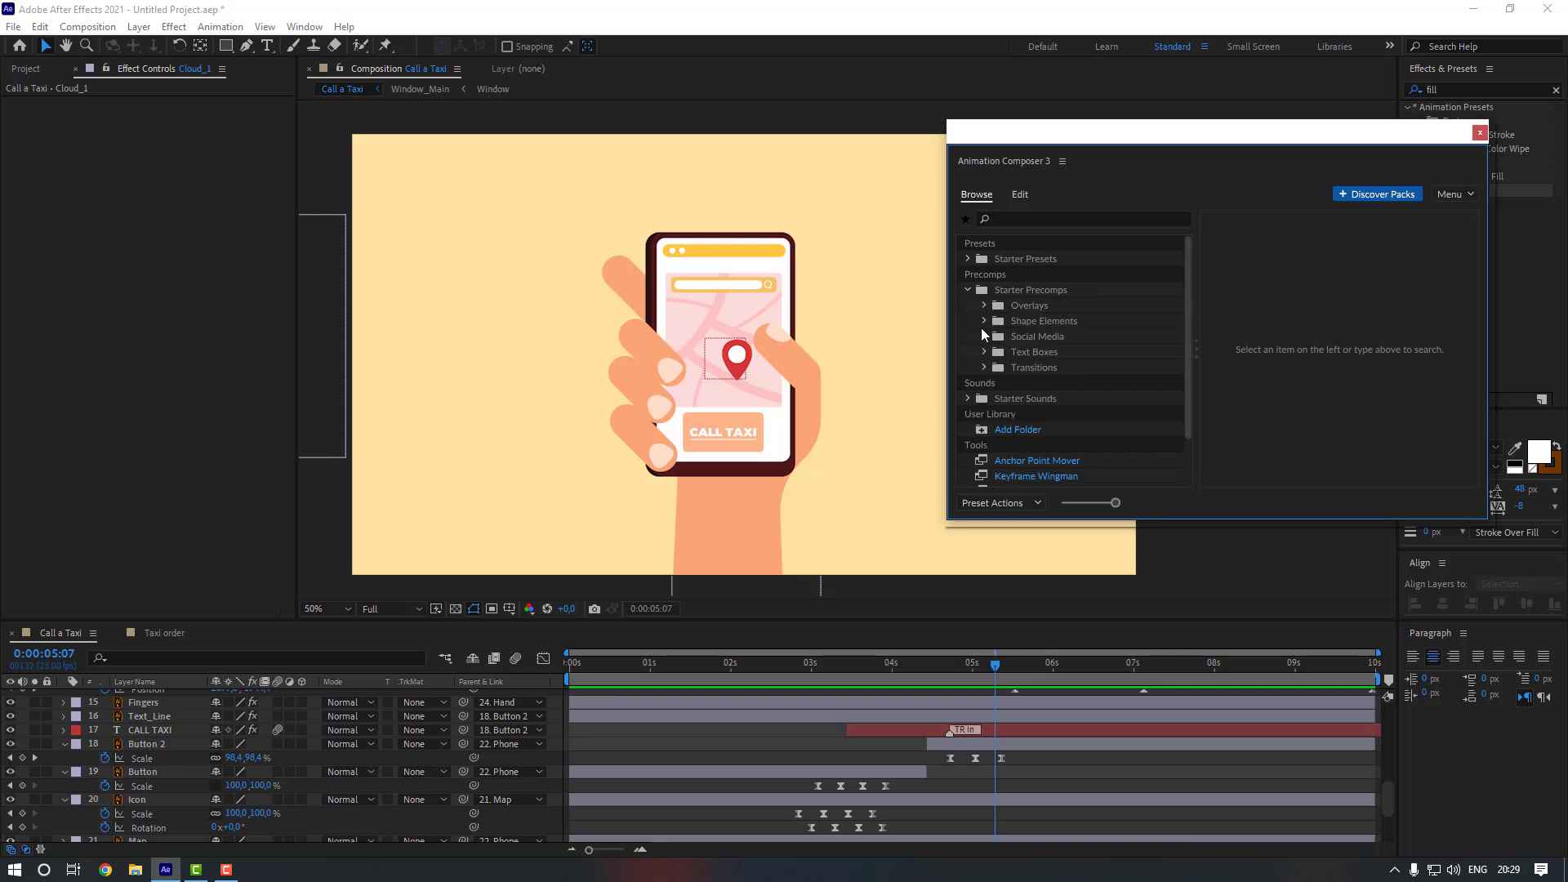
click(985, 321)
scroll(1067, 440, down, 2)
click(1066, 391)
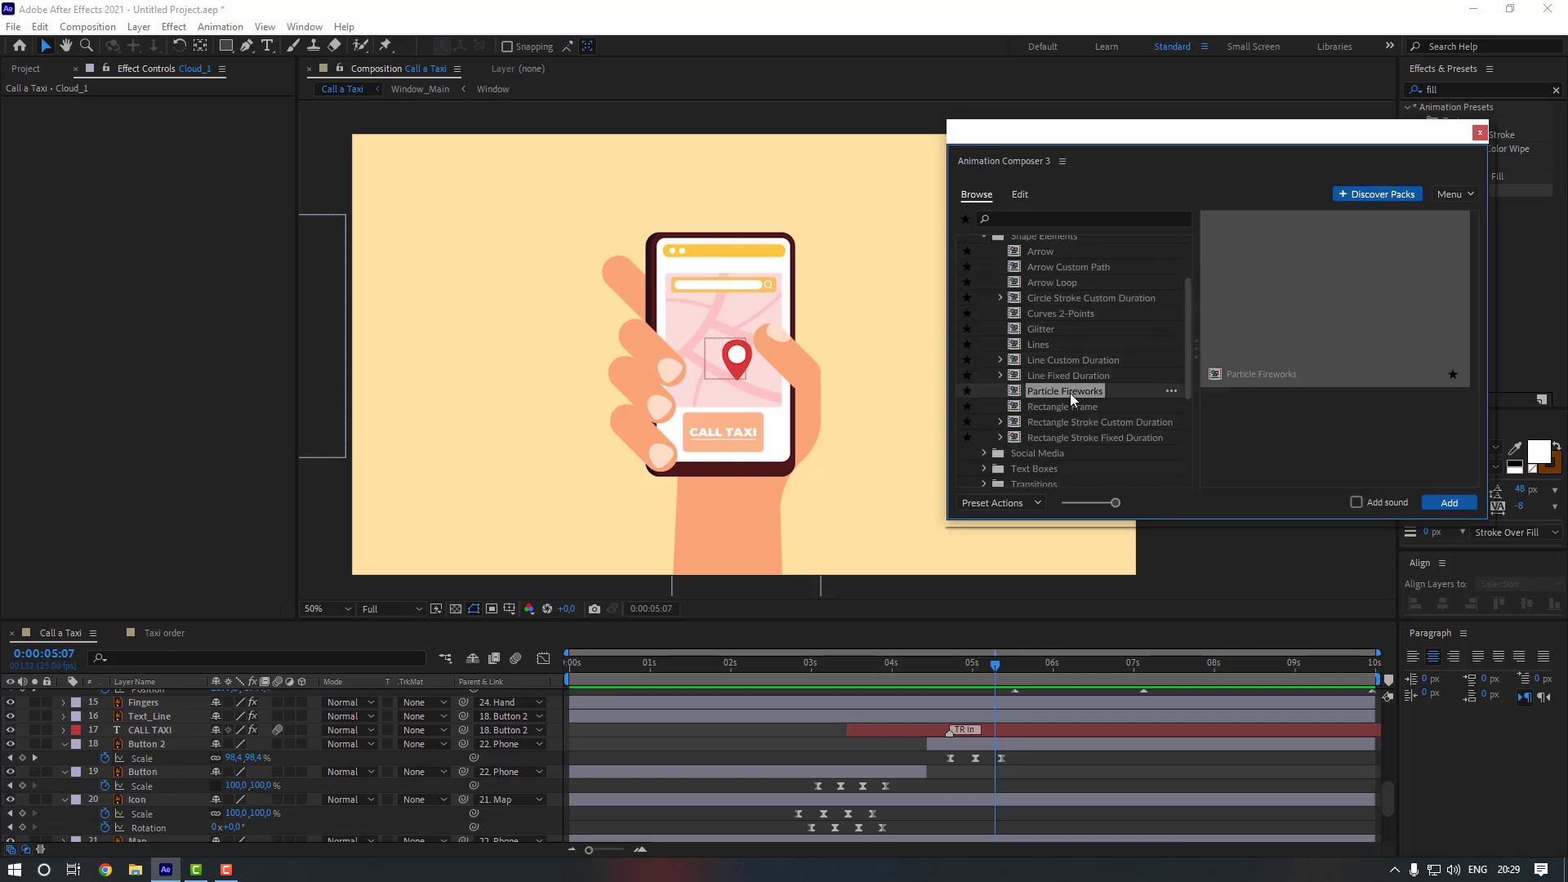
click(1449, 503)
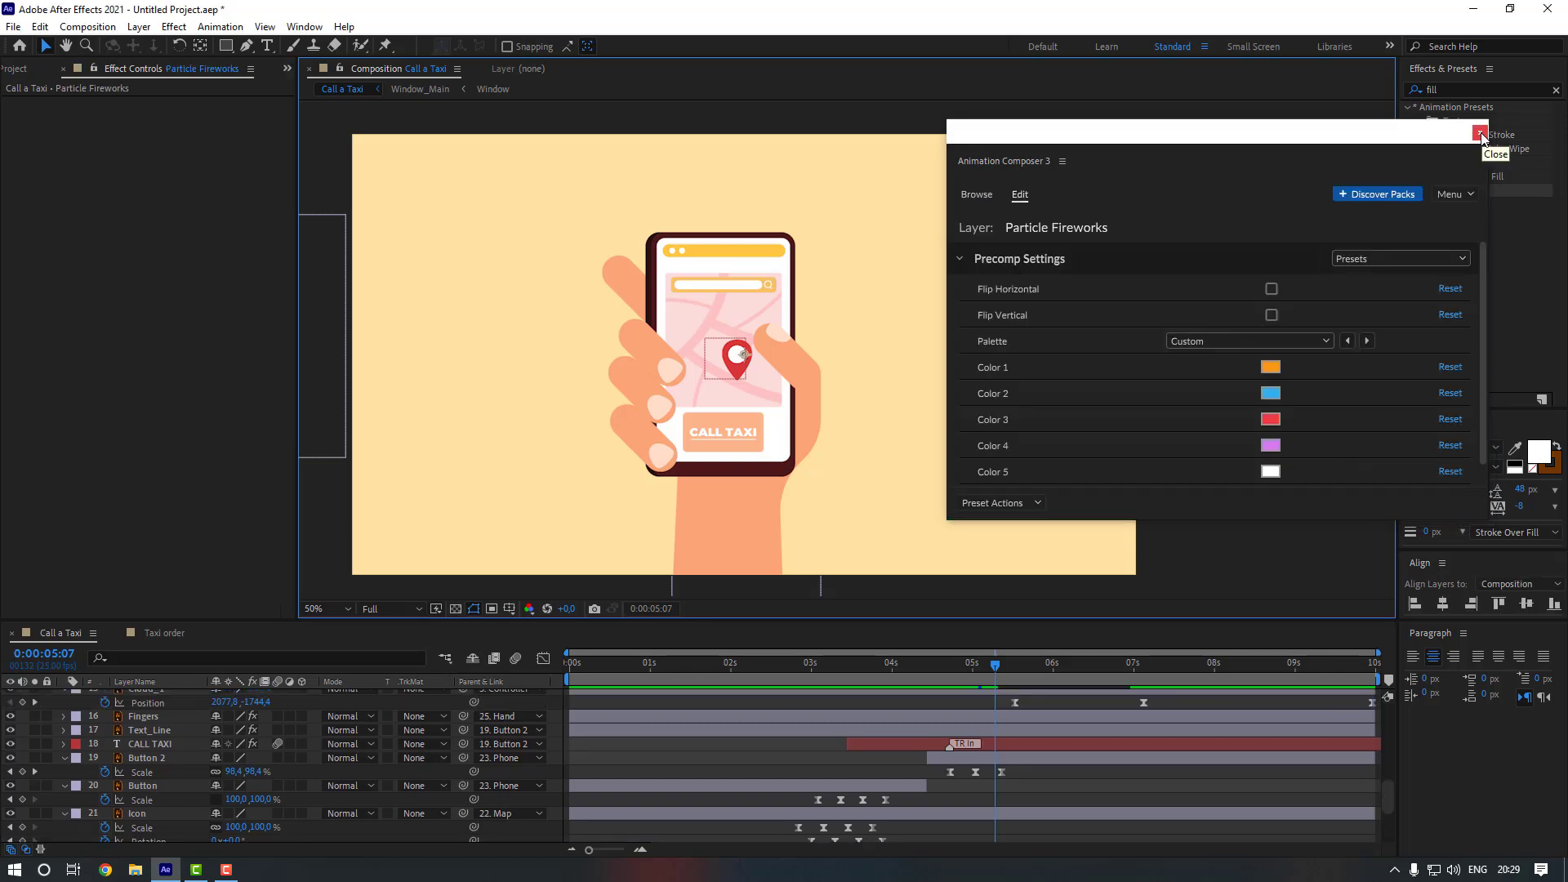
click(1479, 133)
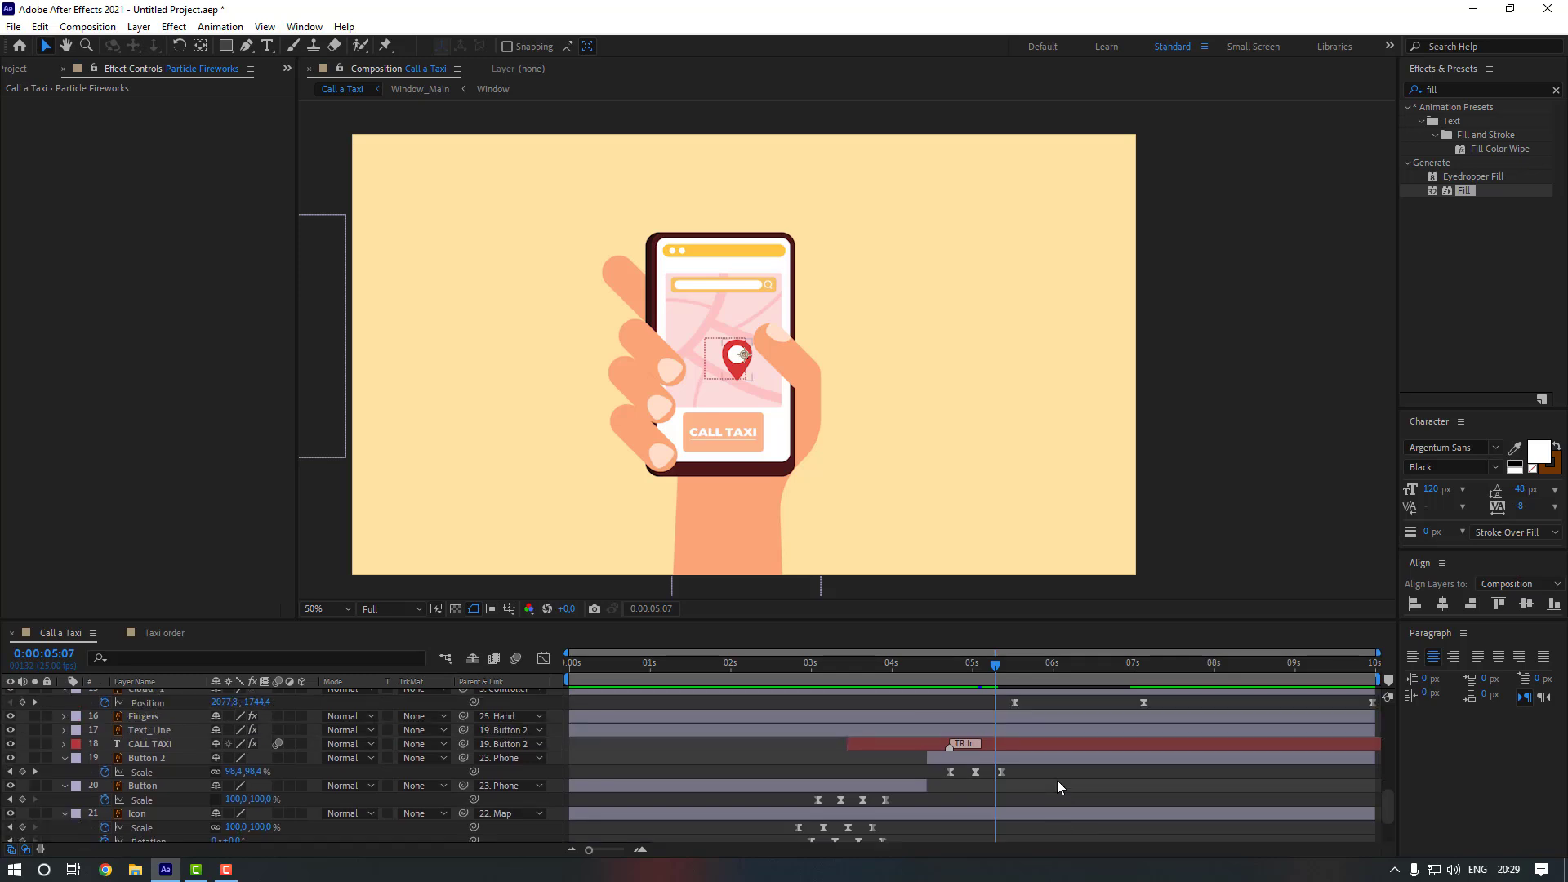
- Move the Particle Fireworks layer directly below CALL TAXI, starting just after Button 2 begins, and scale it to 26%
scroll(1057, 781, up, 10)
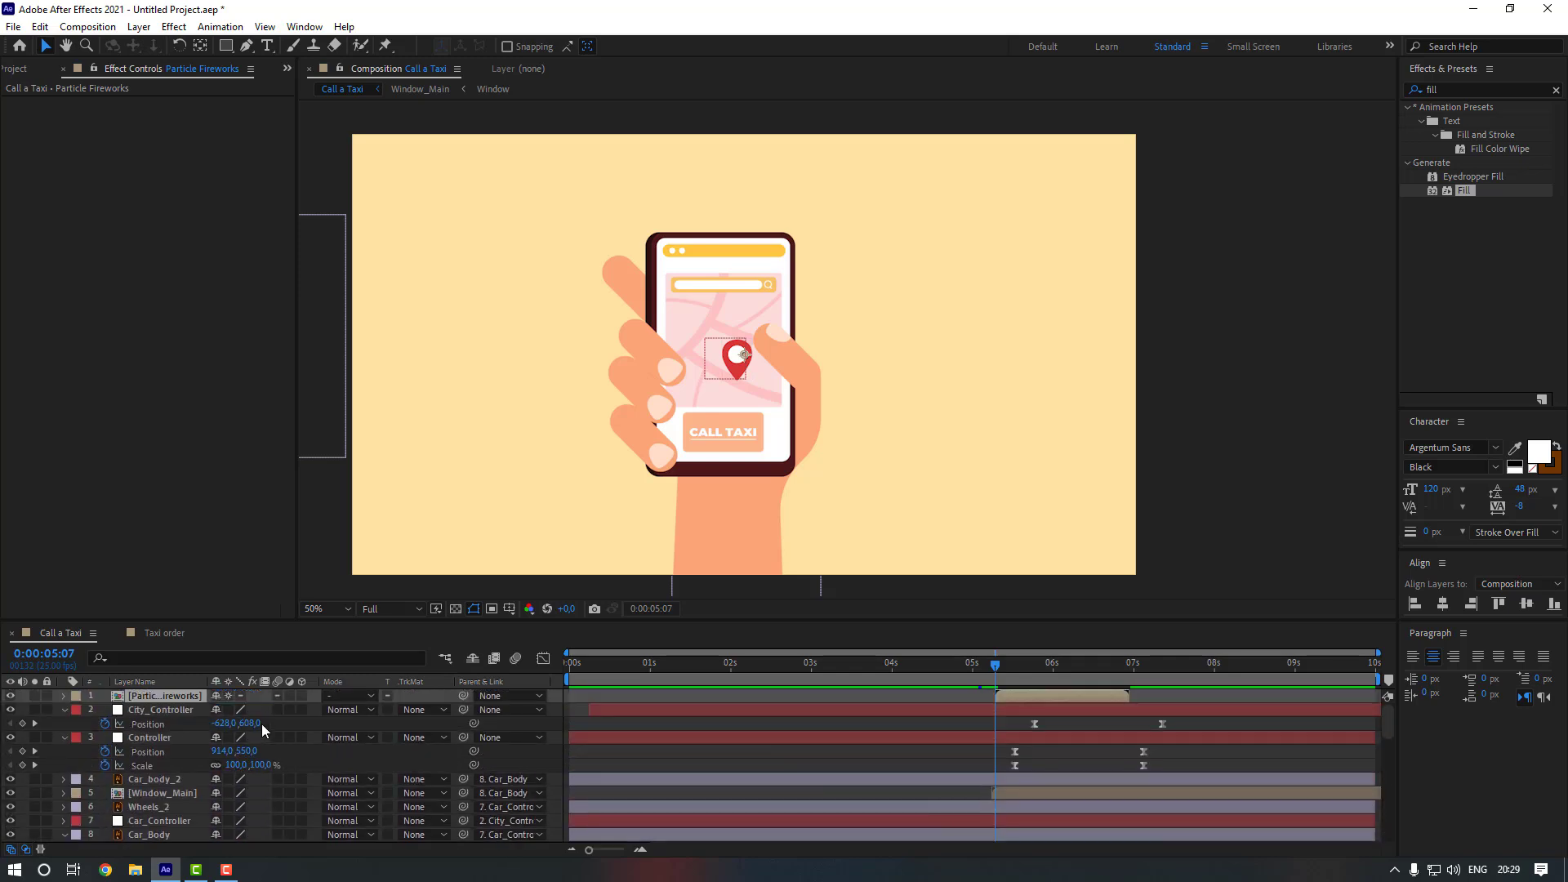
drag(167, 696, 172, 807)
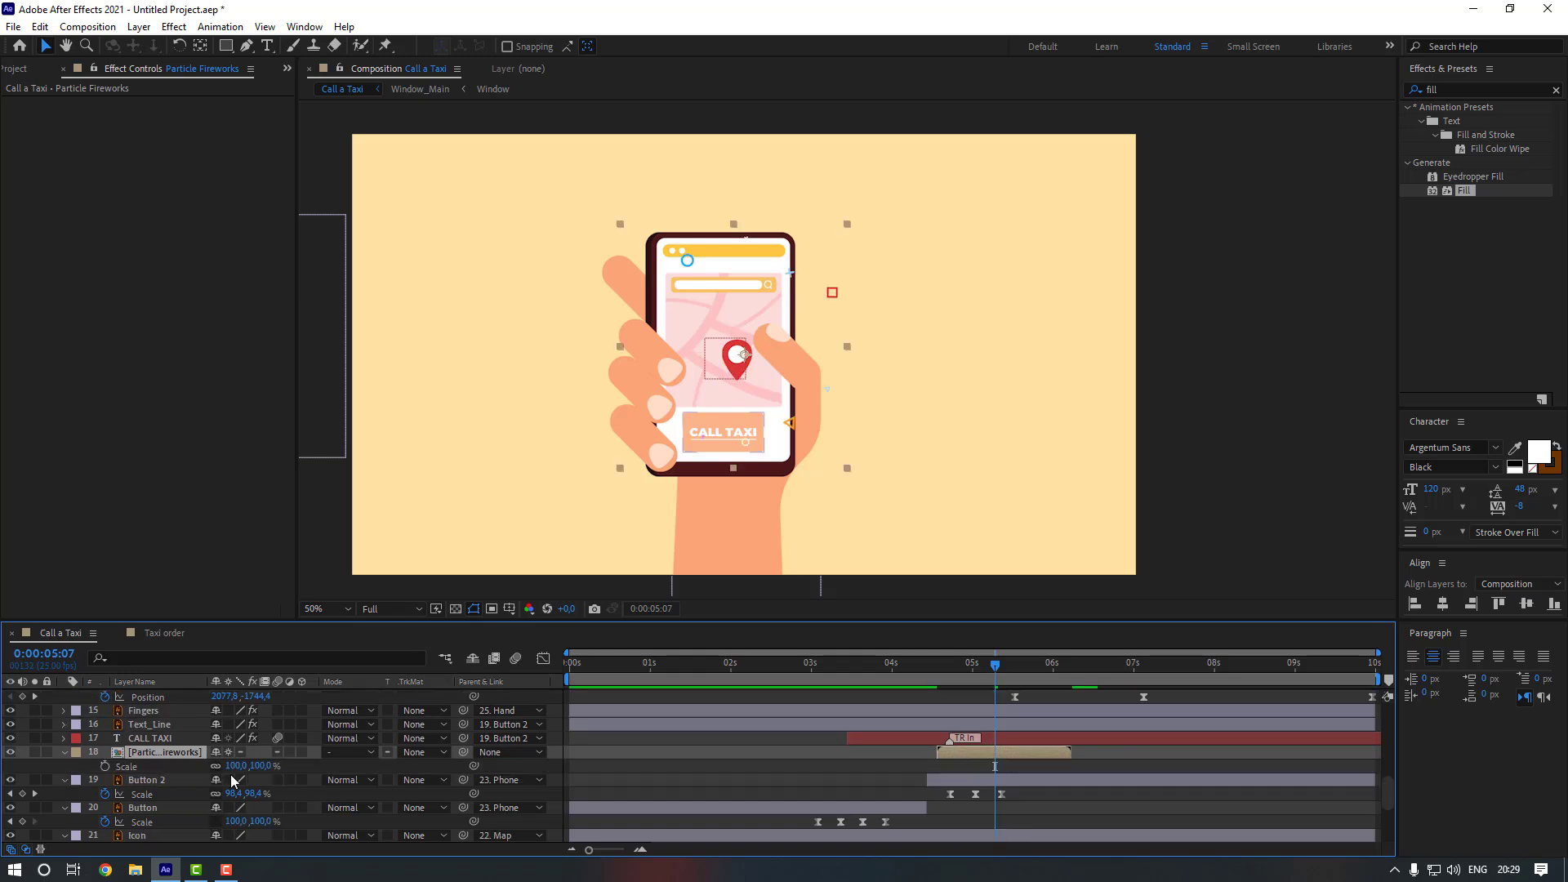
drag(235, 766, 209, 768)
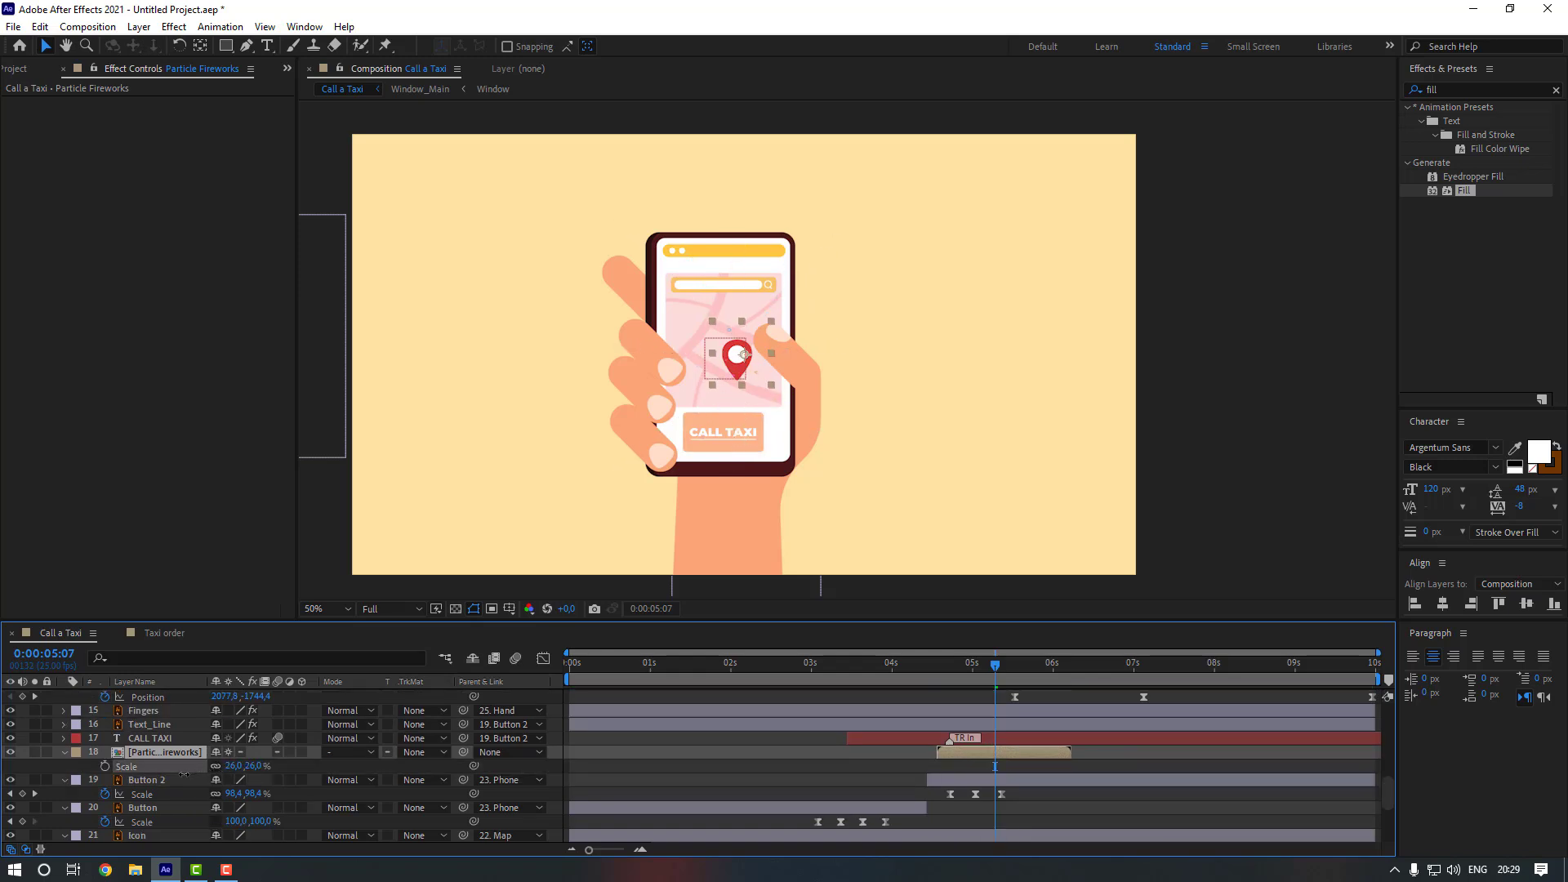
- Place the fireworks at the upper-left corner of the CALL TAXI button and rotate them to -25°
scroll(644, 486, up, 1)
drag(634, 413, 543, 503)
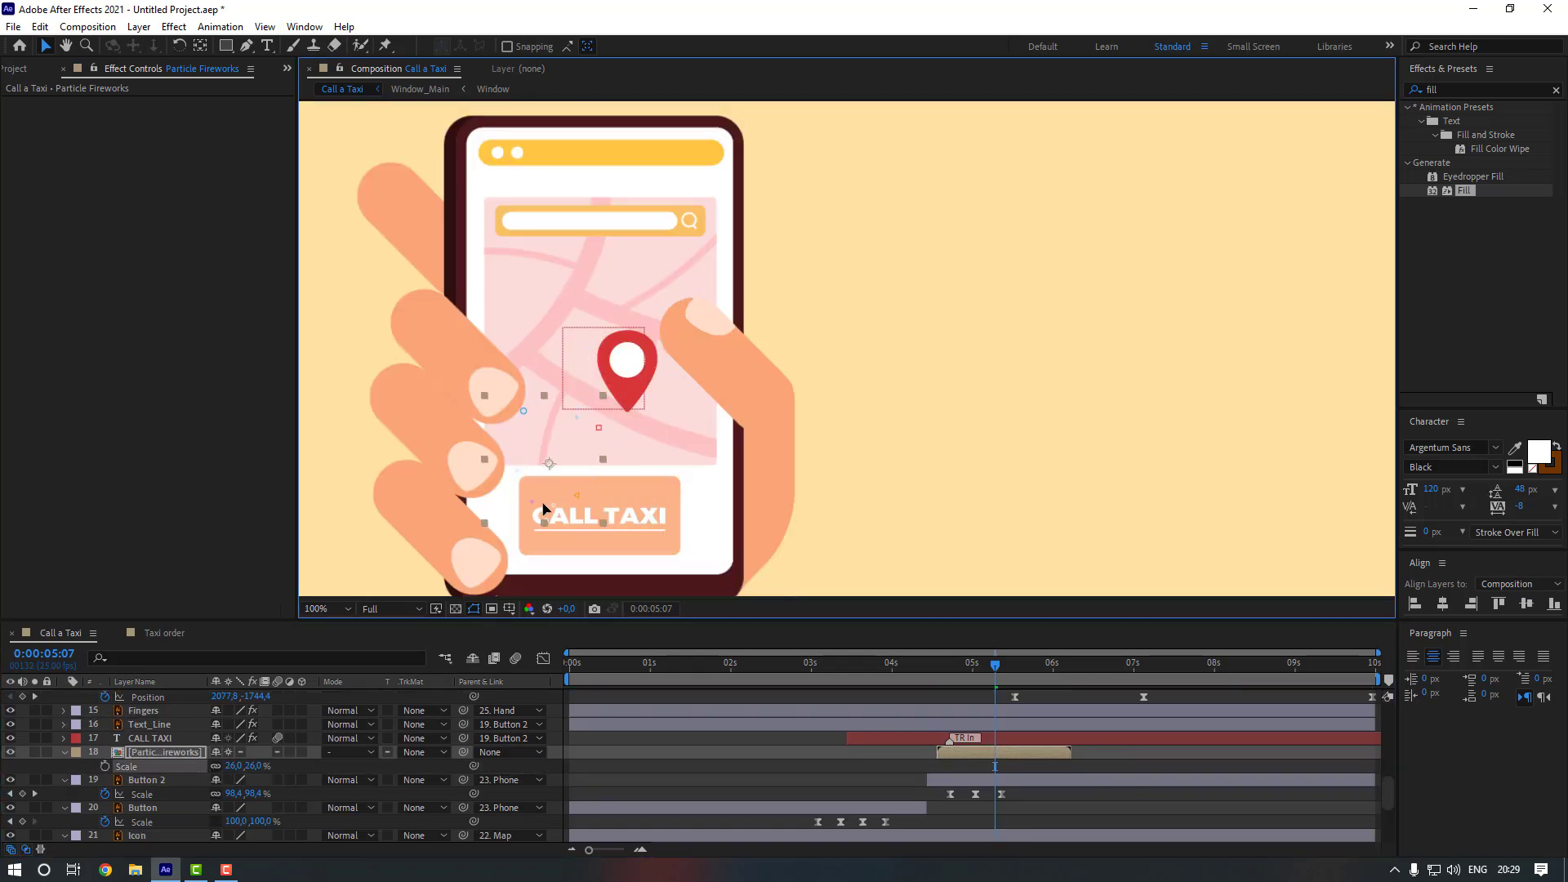
key(r)
scroll(600, 513, down, 3)
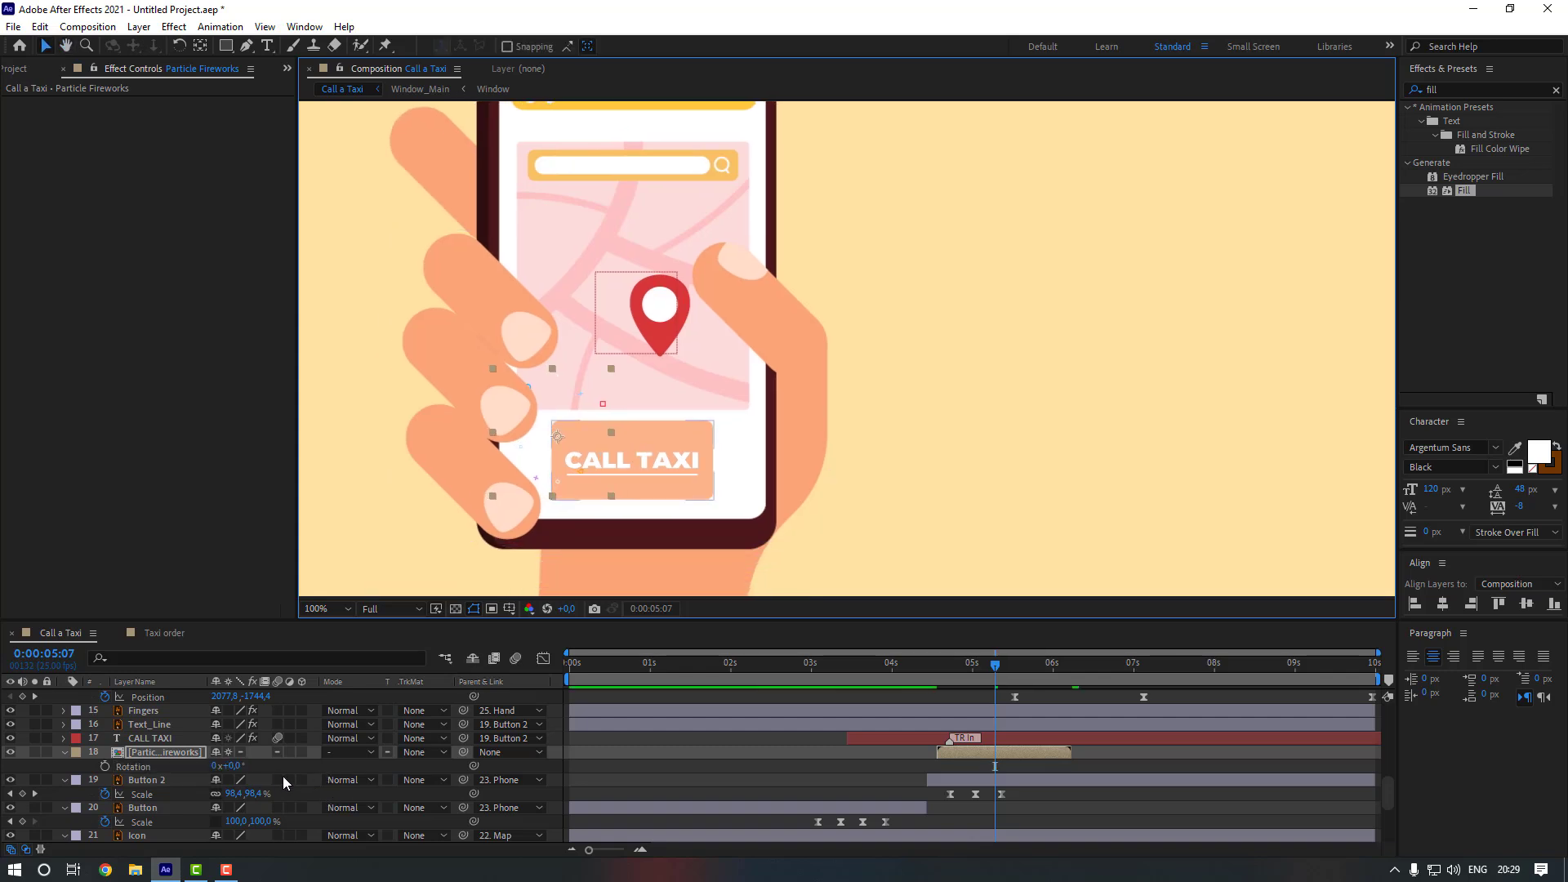
drag(235, 766, 222, 768)
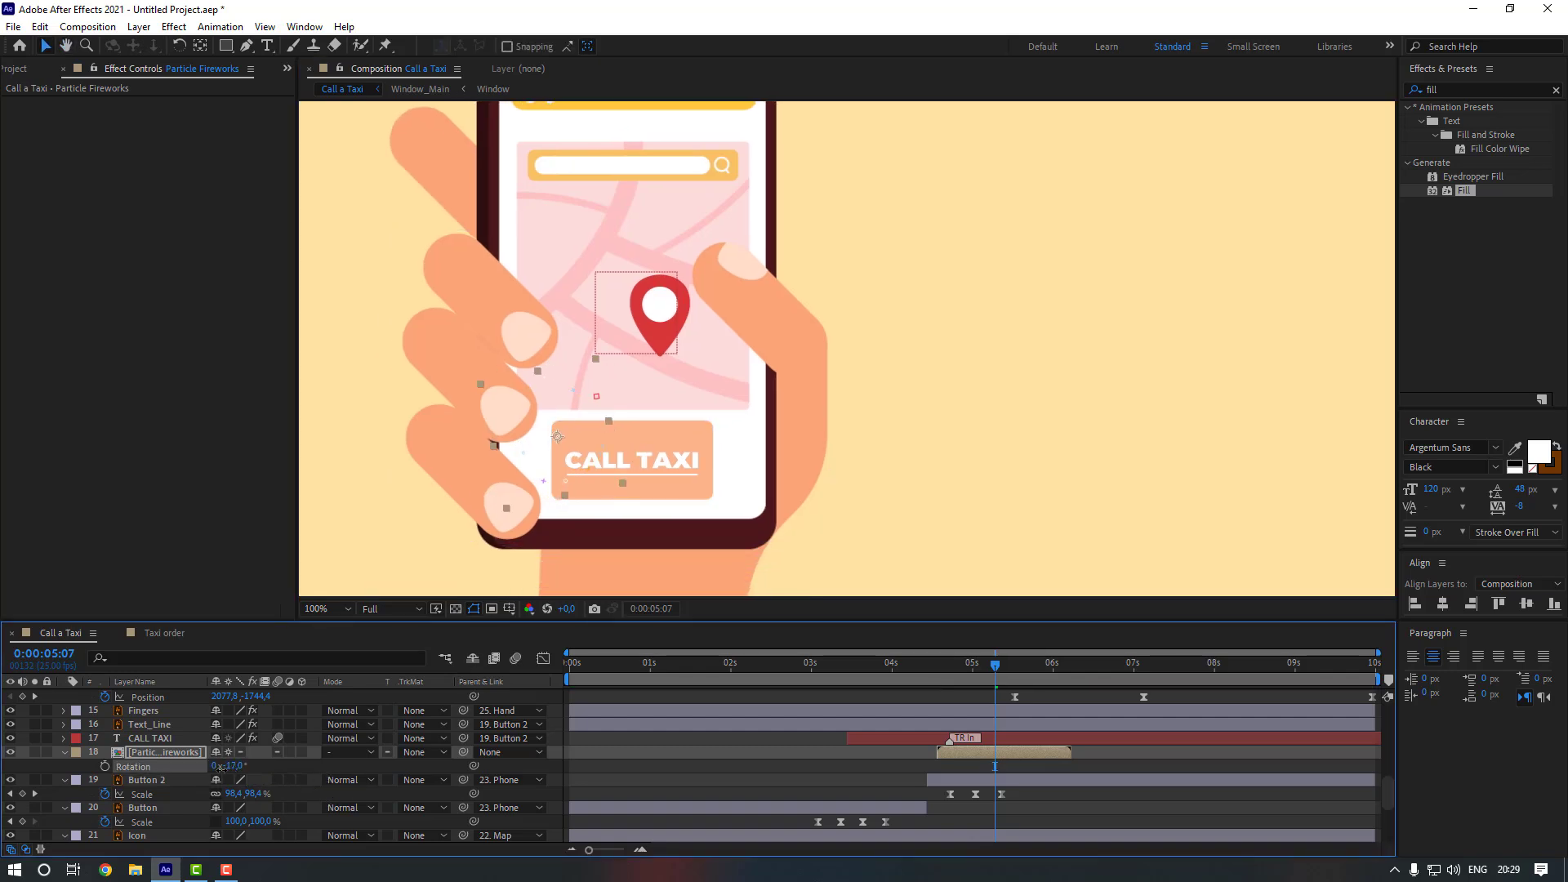
- Preview the button press, shift the Particle Fireworks layer to start a few frames later, and preview it again
click(1076, 763)
drag(950, 672, 910, 678)
key(space)
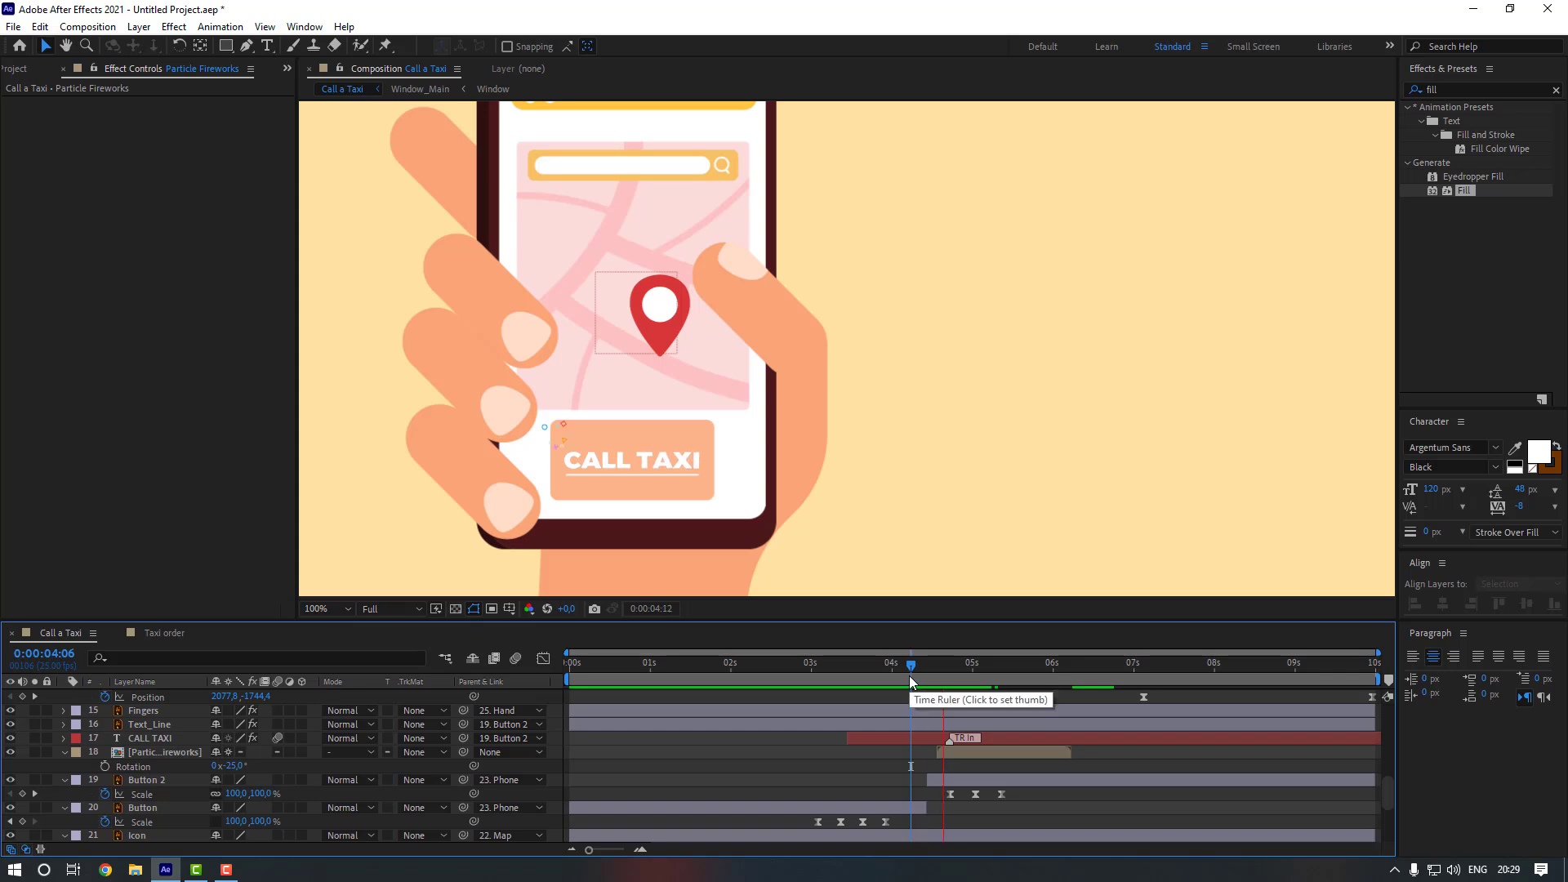
key(space)
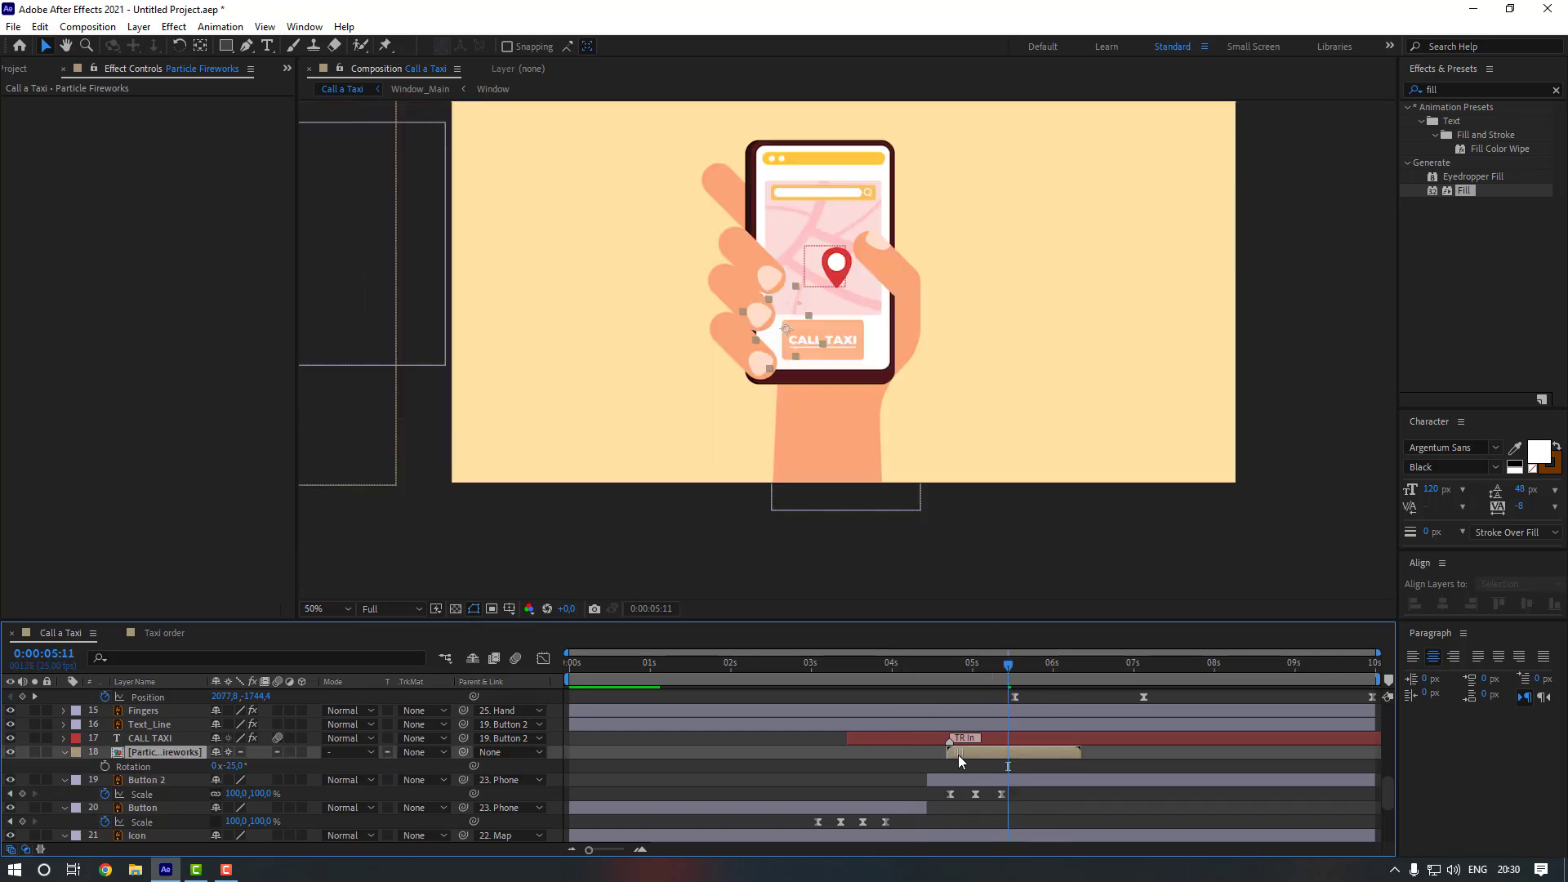
drag(957, 670, 937, 671)
click(928, 761)
key(space)
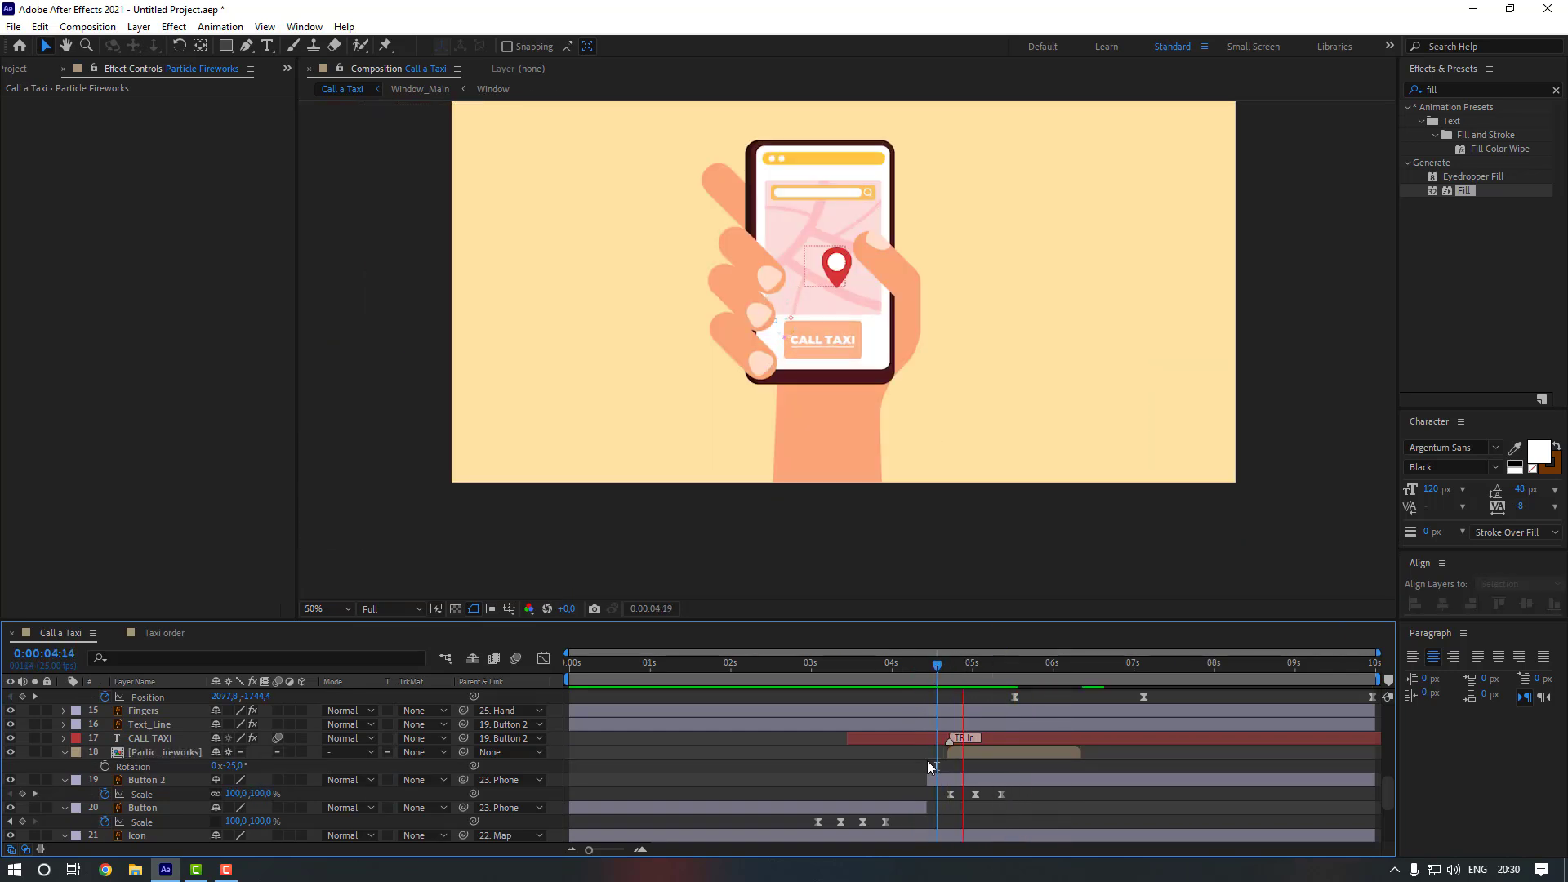
key(space)
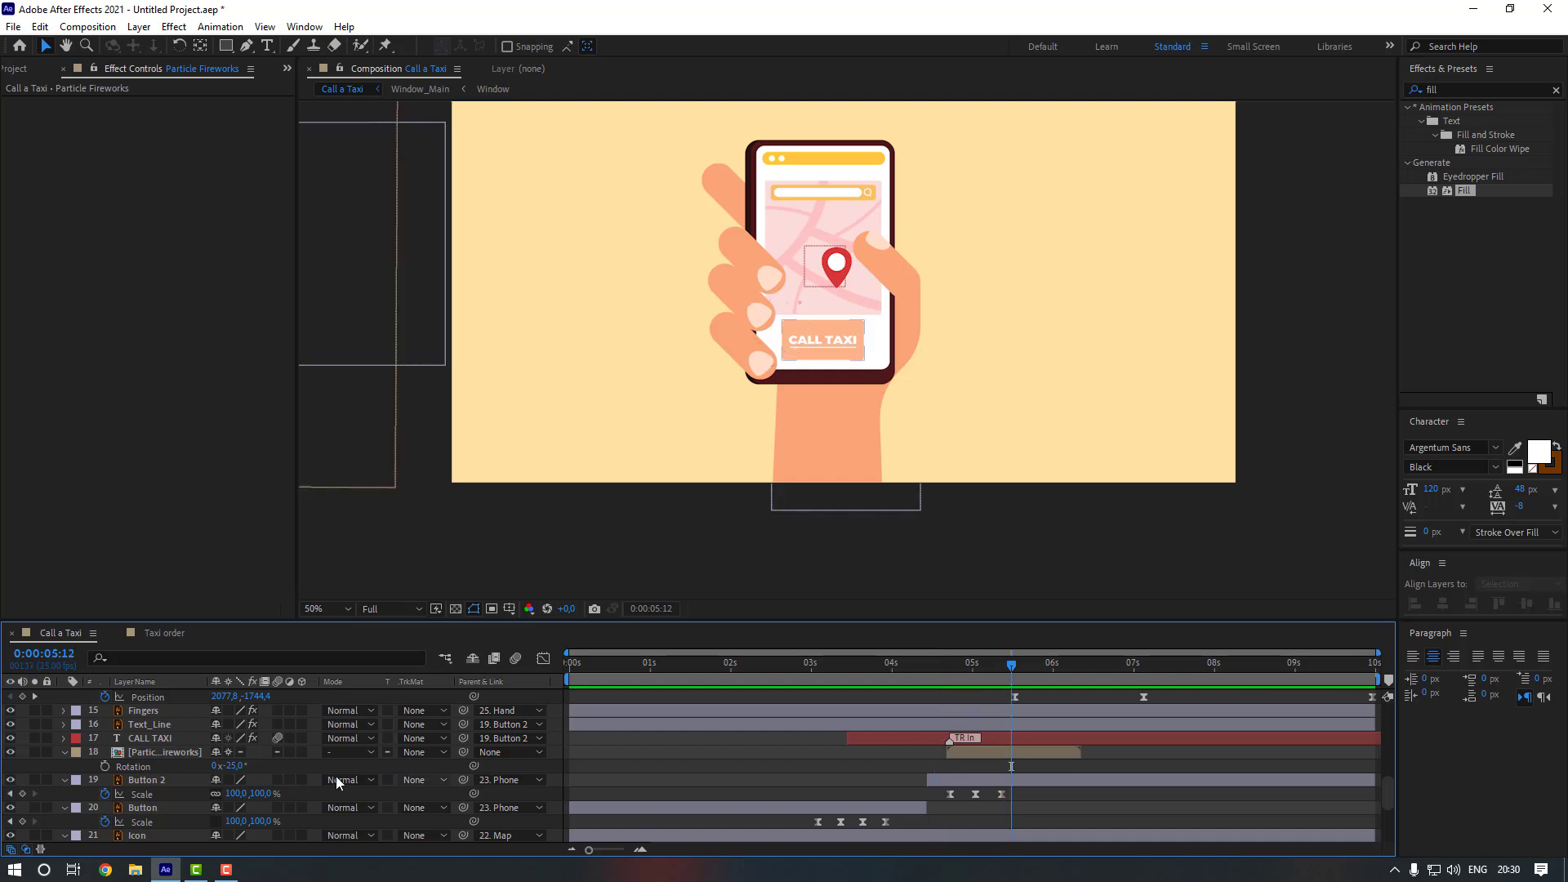
- Duplicate the Particle Fireworks layer, start the copy a few frames later, and place it at the button's lower-right corner
click(164, 756)
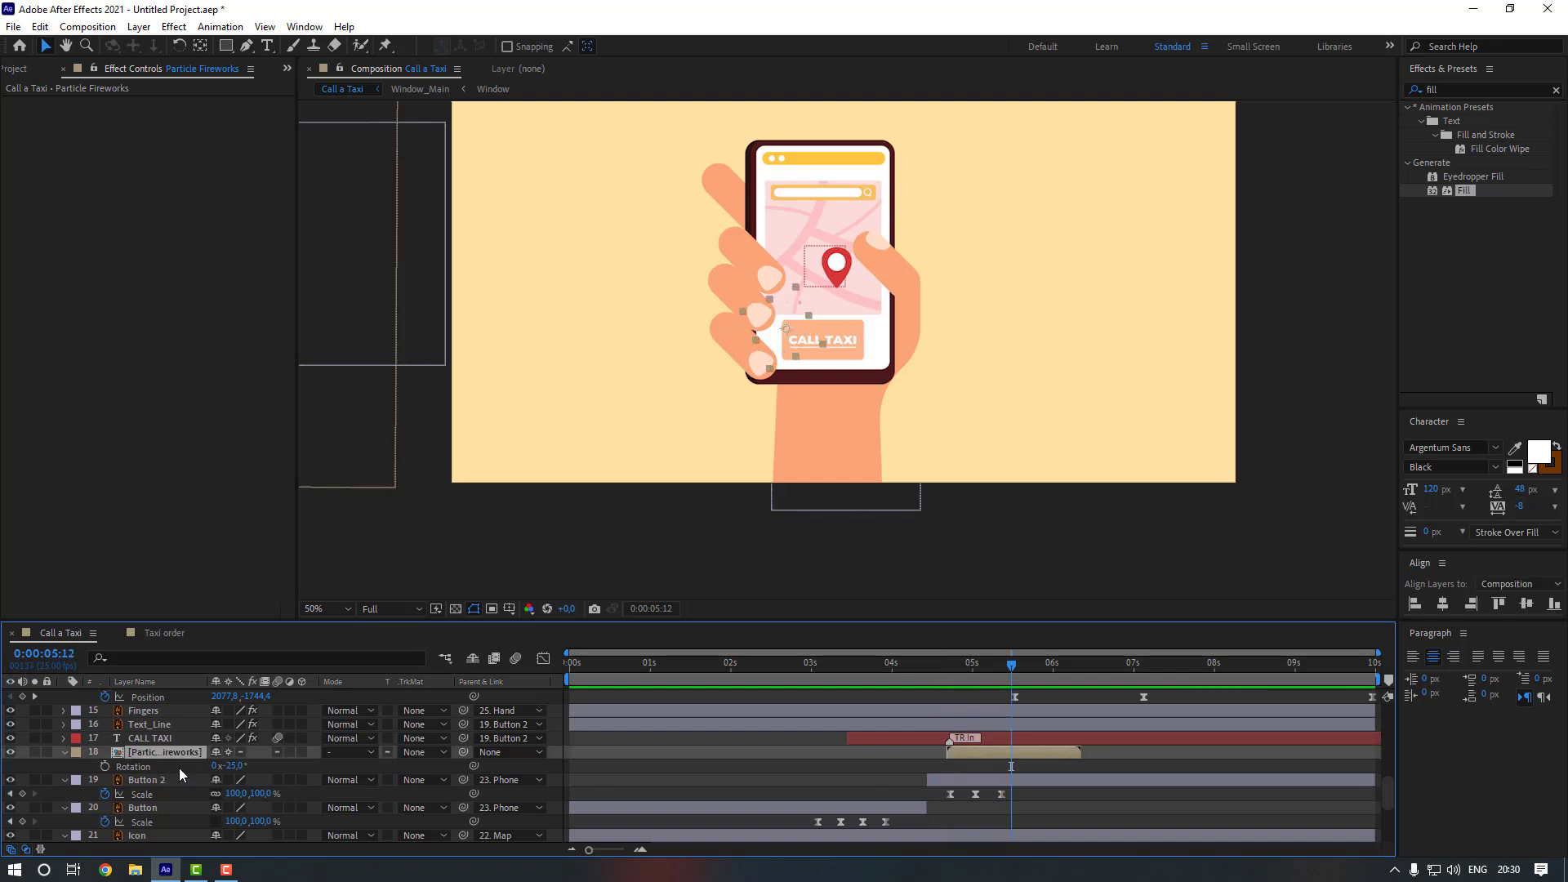
key(ctrl+d)
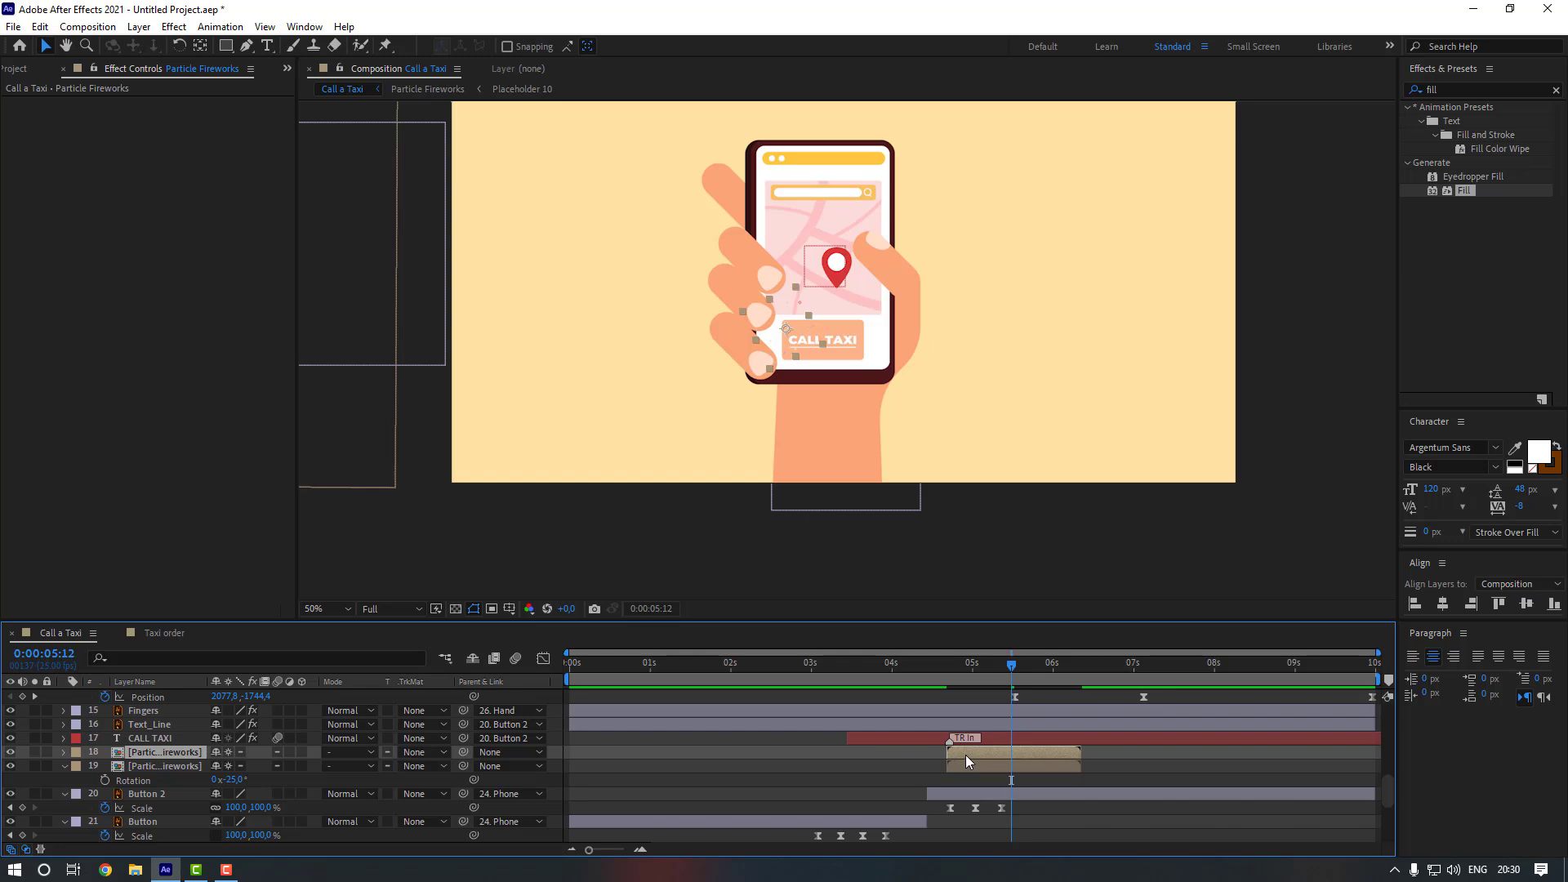
drag(965, 755, 978, 755)
key(period)
key(period)
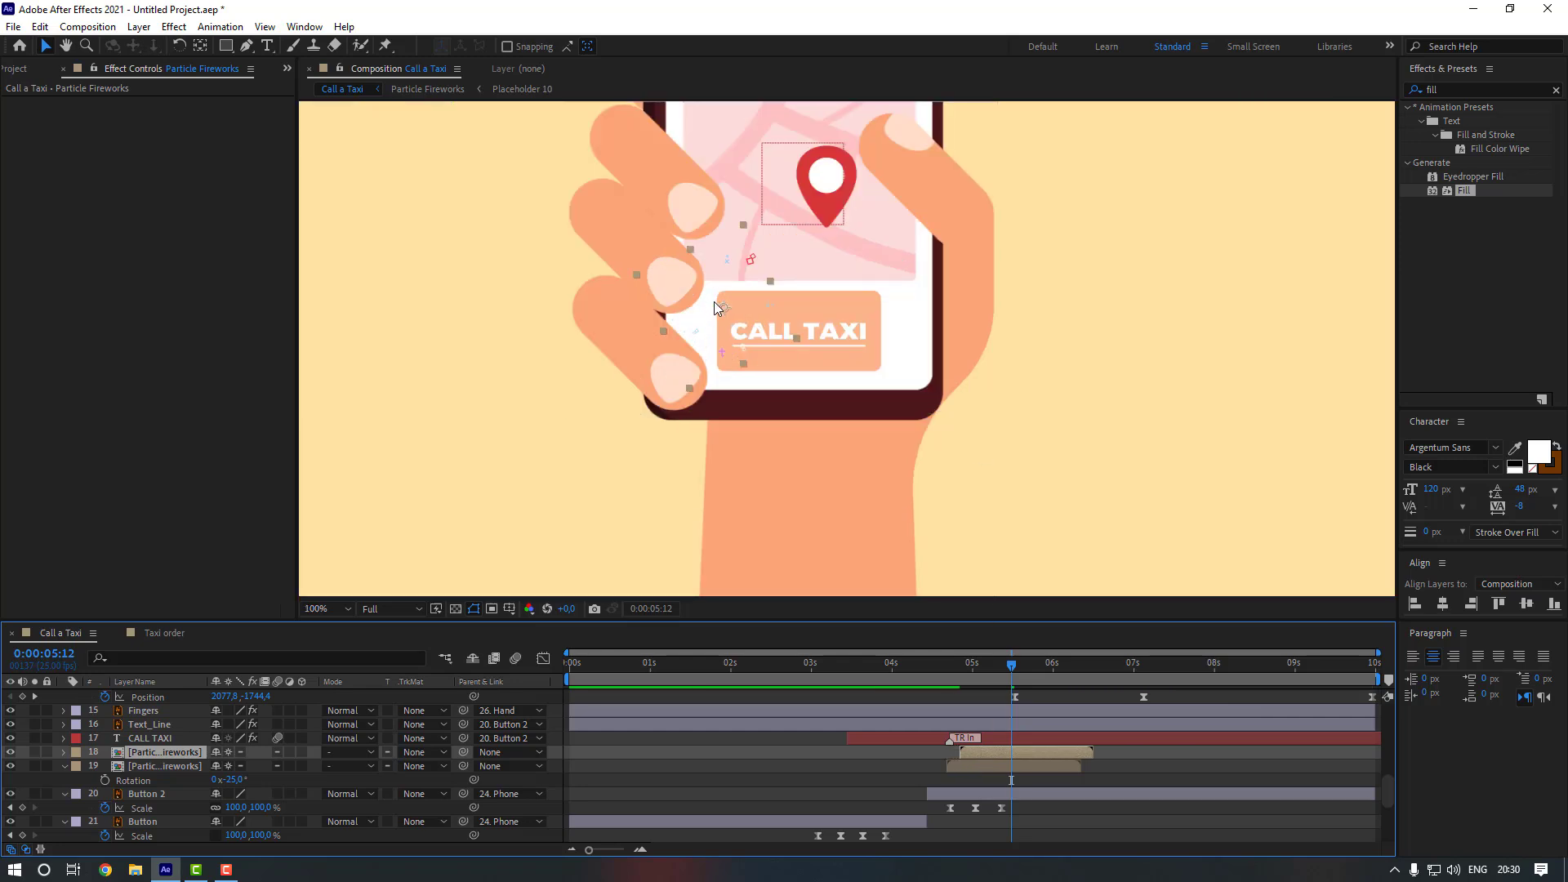
drag(715, 304, 822, 364)
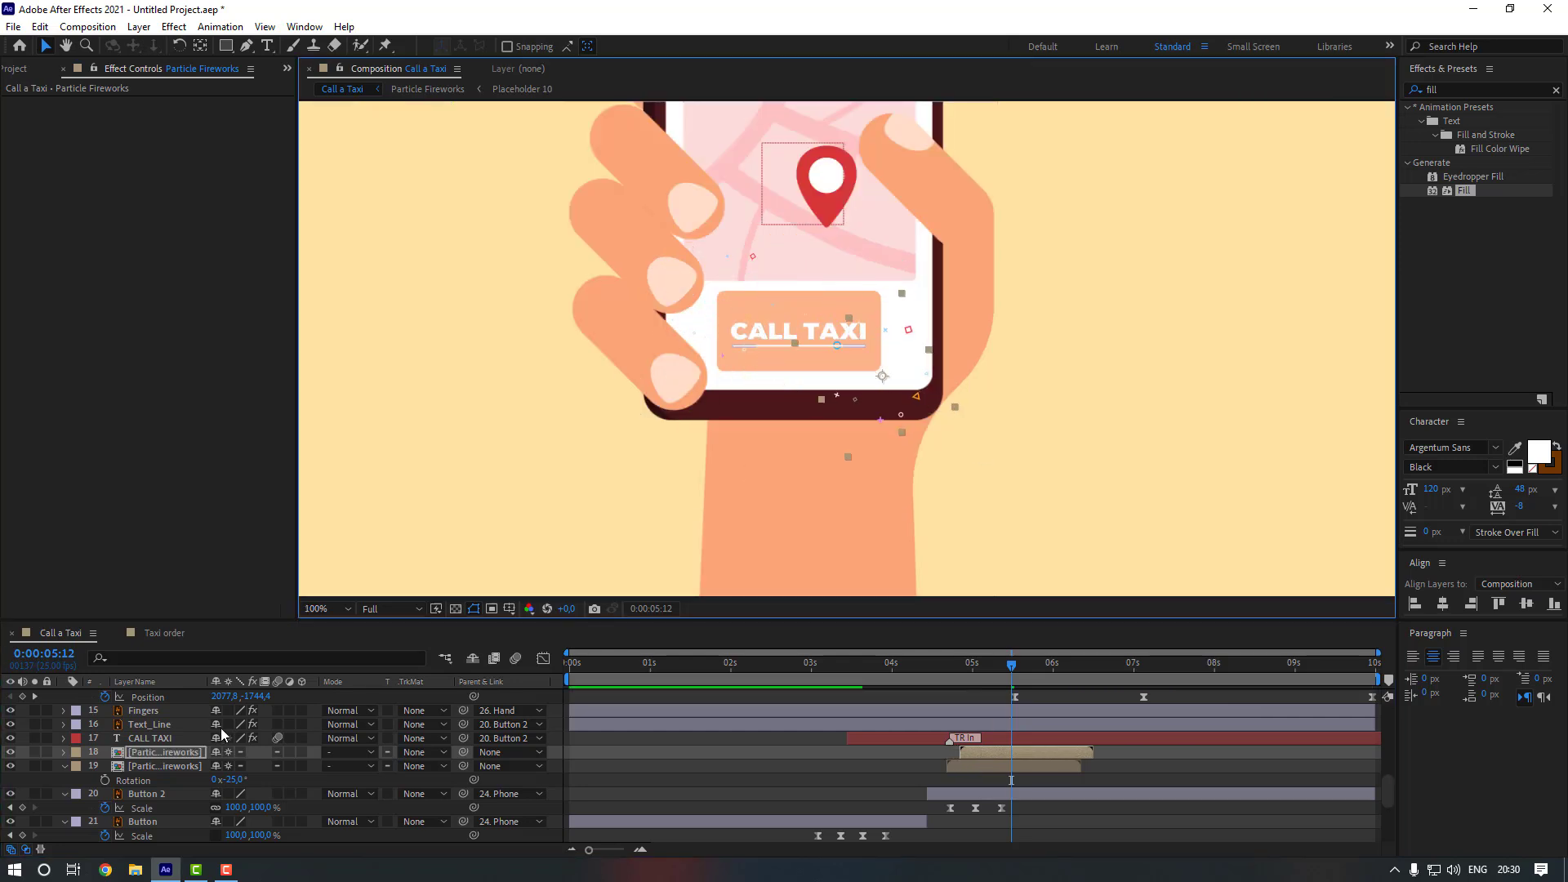
- Parent both Particle Fireworks layers to the Phone layer and preview the composition fitted to the viewer
shift+click(167, 773)
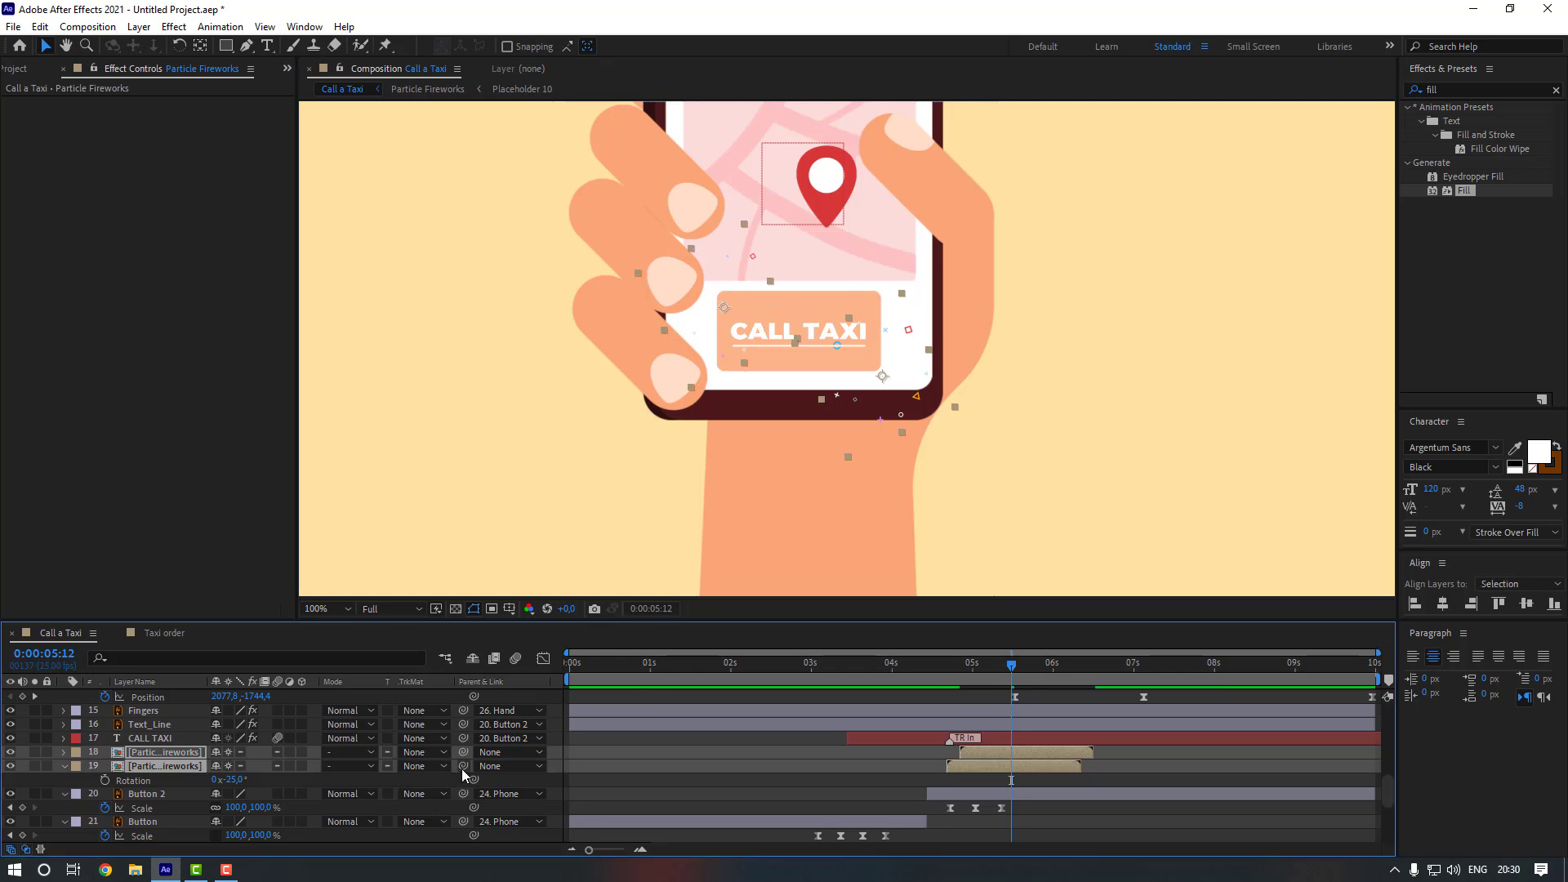
click(494, 767)
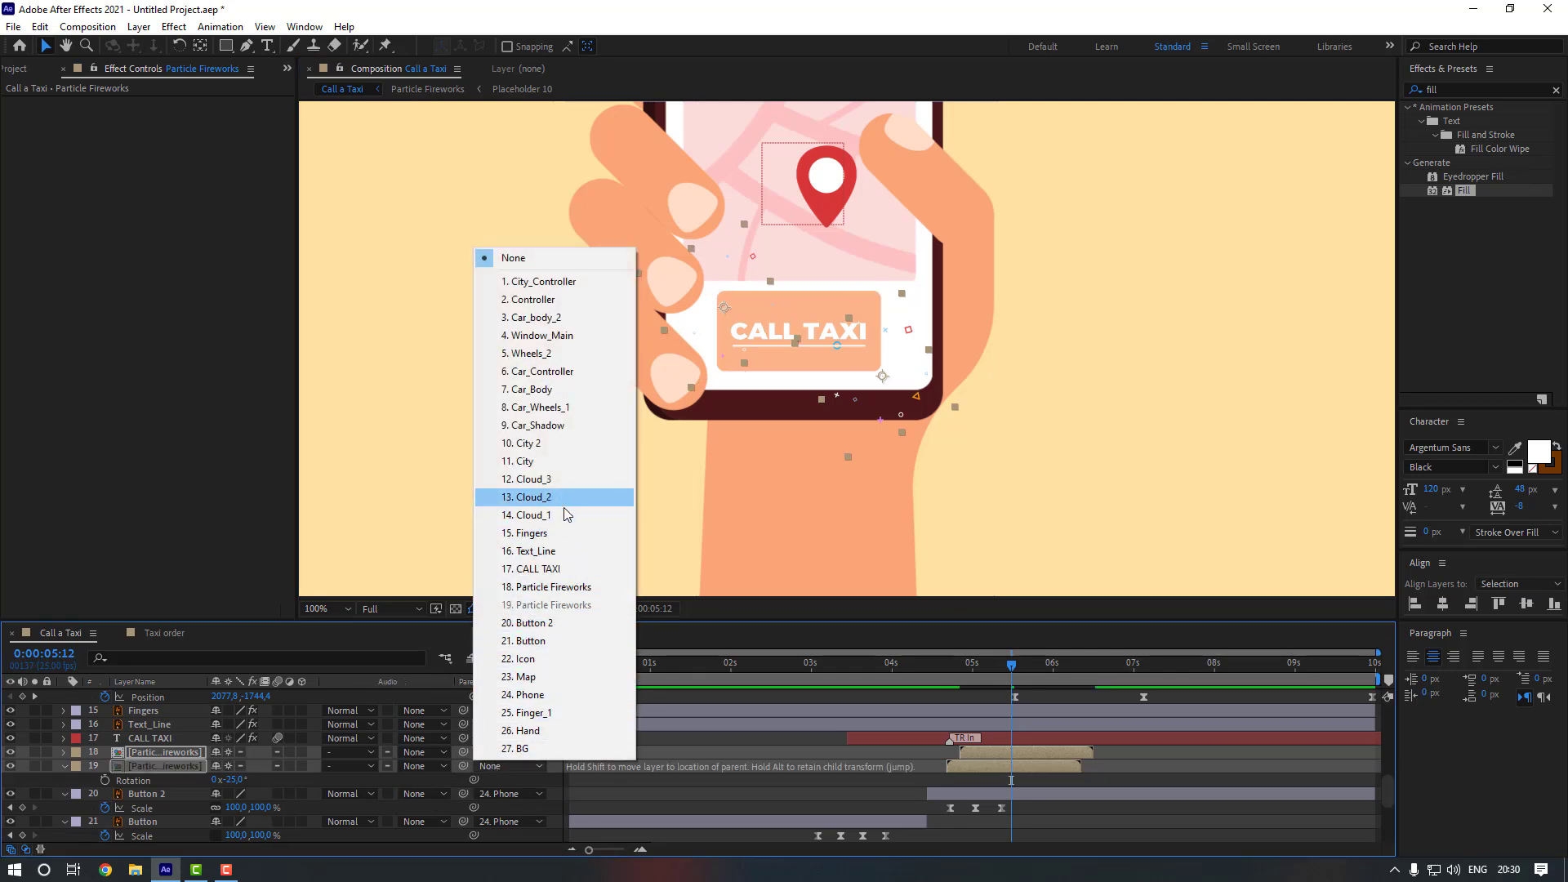
click(523, 694)
key(shift+slash)
key(space)
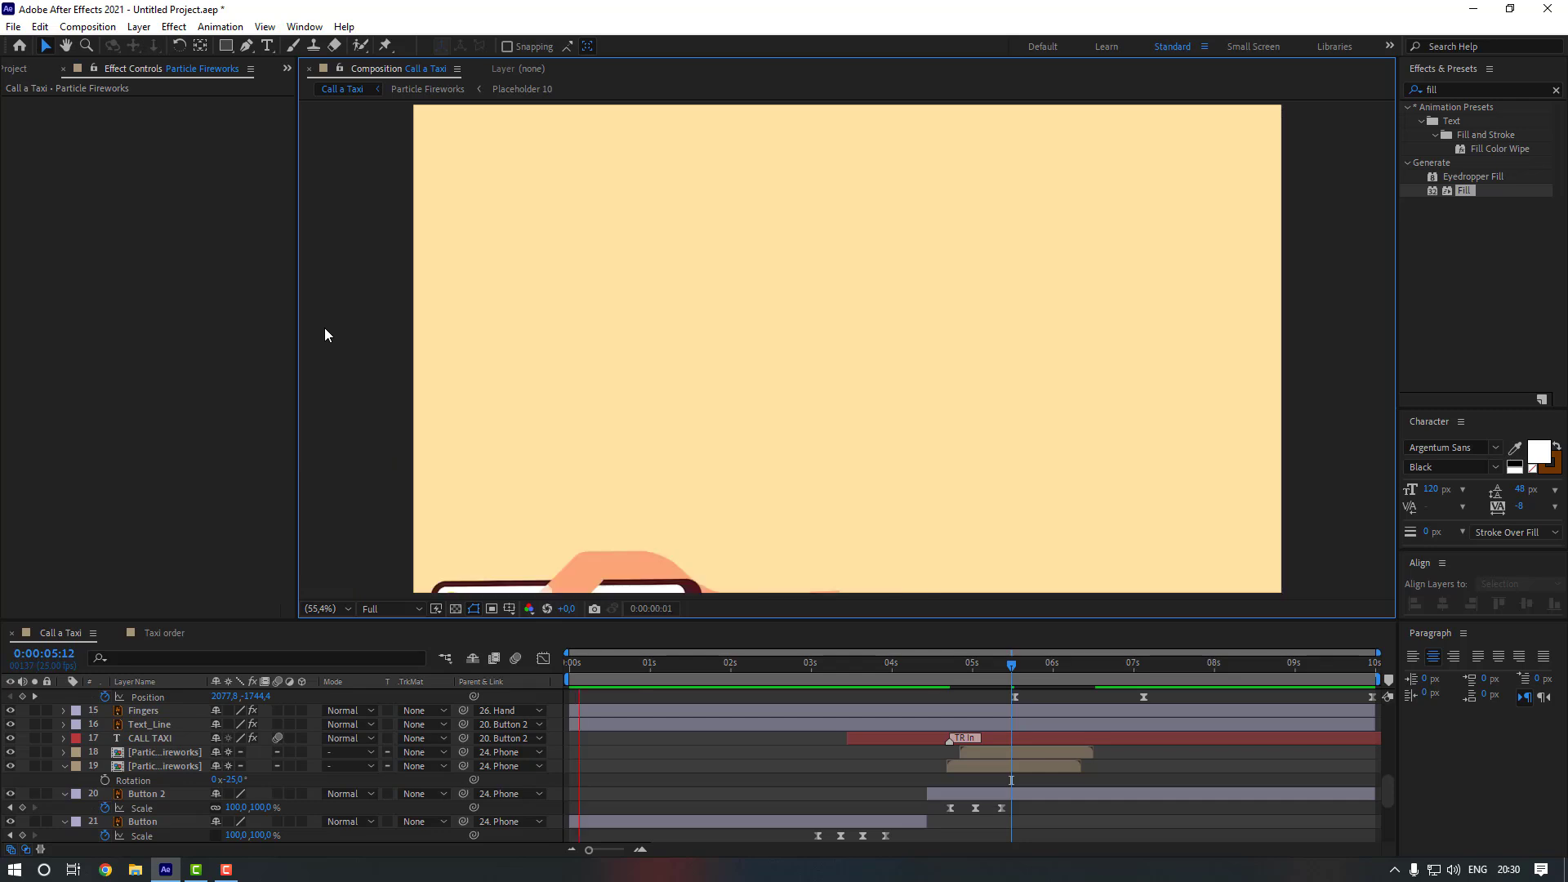